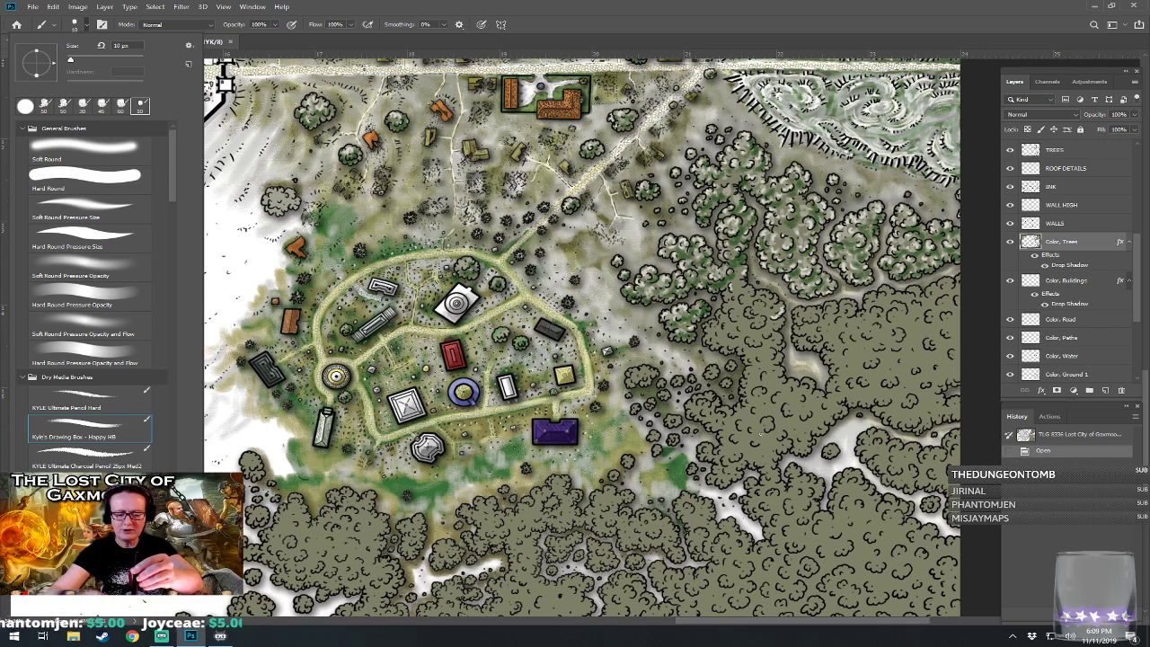
- Enlarge the brush and dab yellow-green highlights onto the small trees southeast of the village, near the purple-roofed building
{"action": "key", "text": "Escape"}
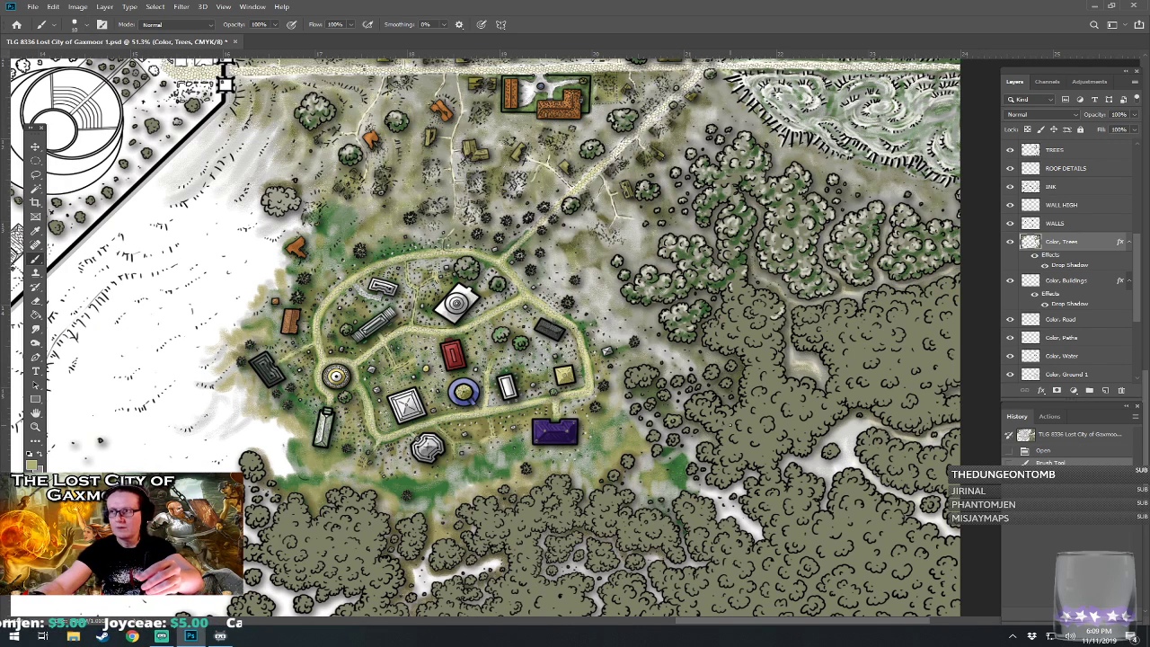
{"action": "key", "text": "bracketright"}
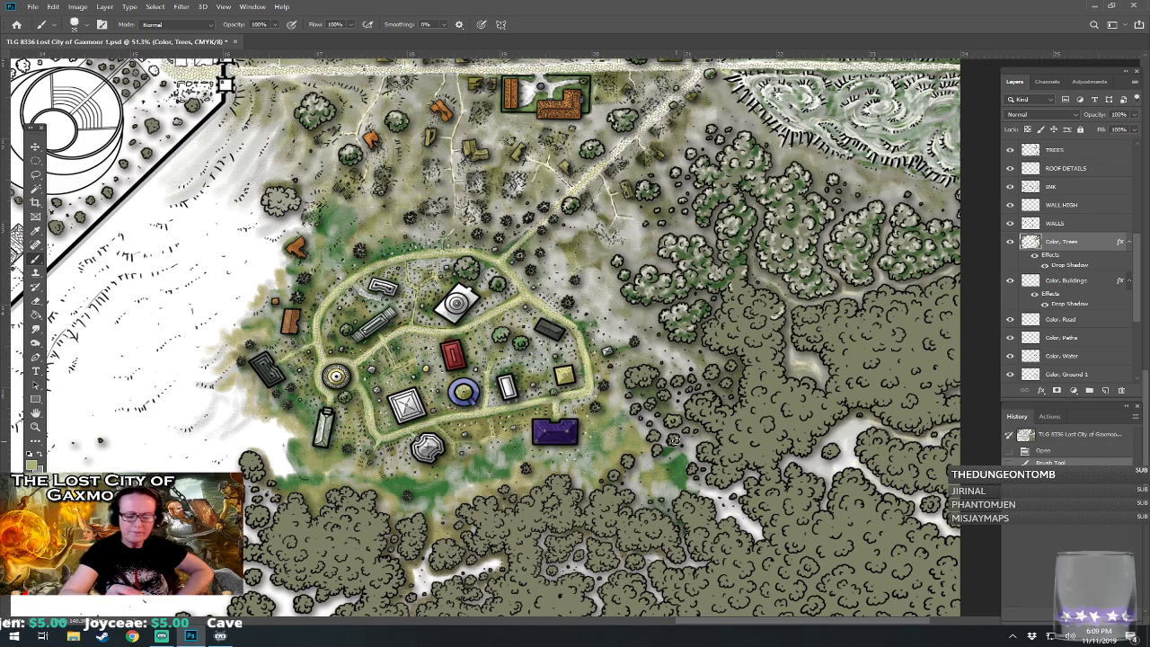
{"action": "left_click", "coordinate": [658, 444]}
{"action": "left_click", "coordinate": [644, 451]}
{"action": "left_click", "coordinate": [631, 459]}
{"action": "left_click", "coordinate": [616, 475]}
- Dab the same highlights onto the scattered trees just east of the village and onto the tree crowns of the southeastern forest
{"action": "left_click", "coordinate": [633, 379]}
{"action": "left_click", "coordinate": [631, 385]}
{"action": "left_click", "coordinate": [630, 395]}
{"action": "left_click", "coordinate": [635, 406]}
{"action": "left_click", "coordinate": [669, 395]}
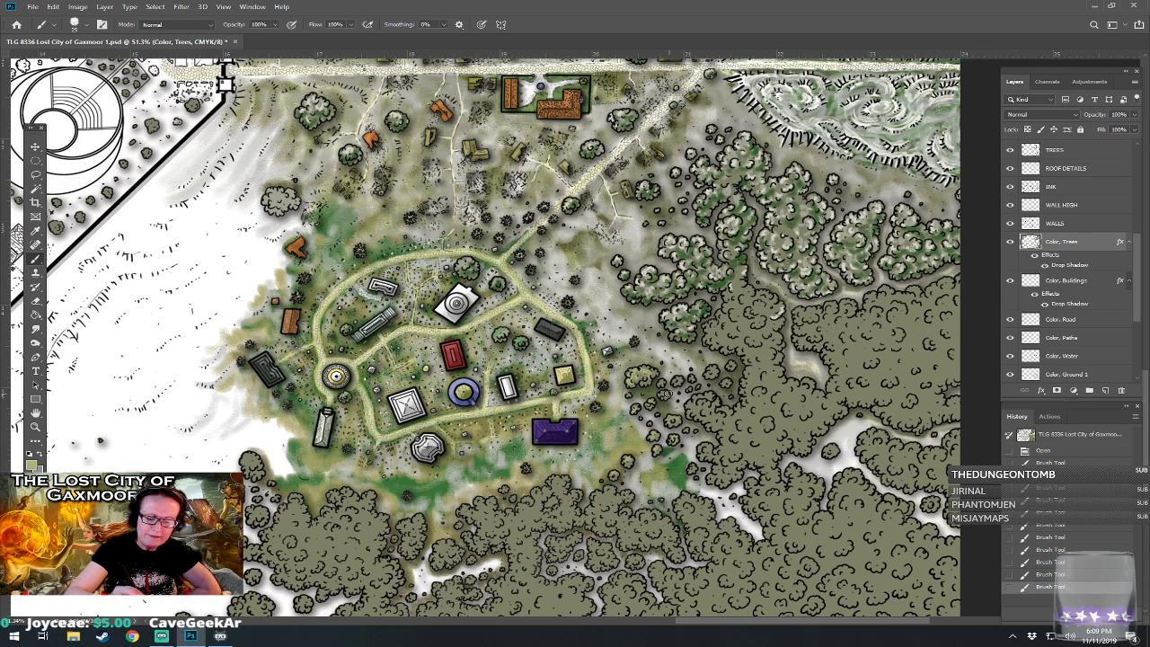
{"action": "left_click", "coordinate": [665, 388]}
{"action": "left_click", "coordinate": [662, 382]}
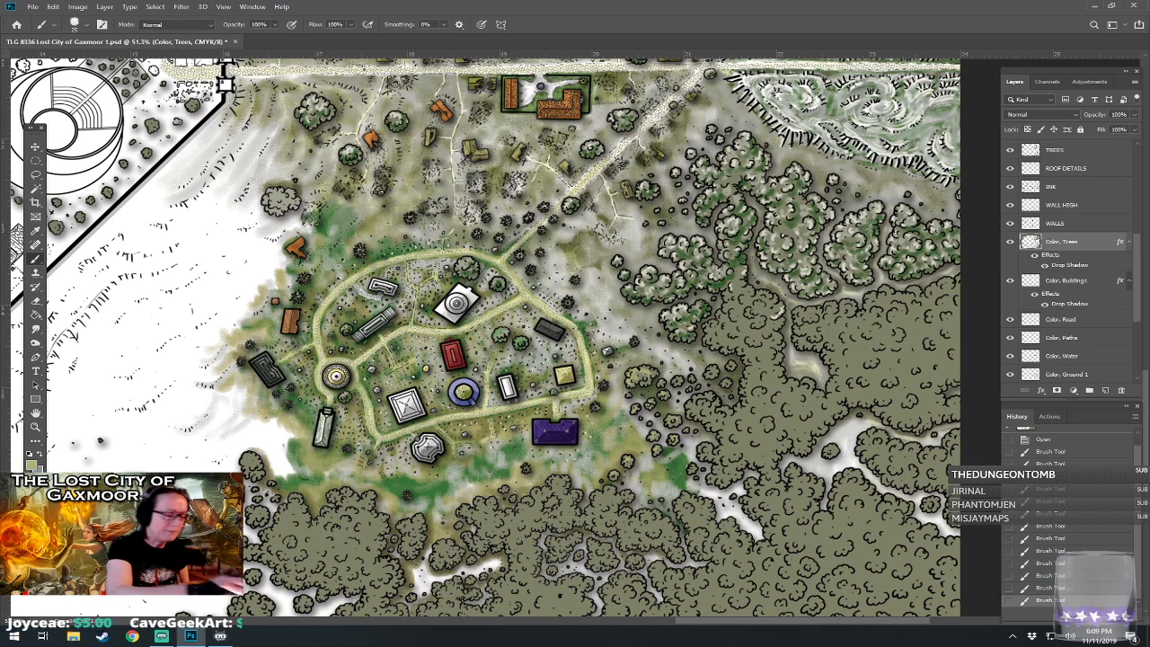
{"action": "left_click", "coordinate": [762, 501]}
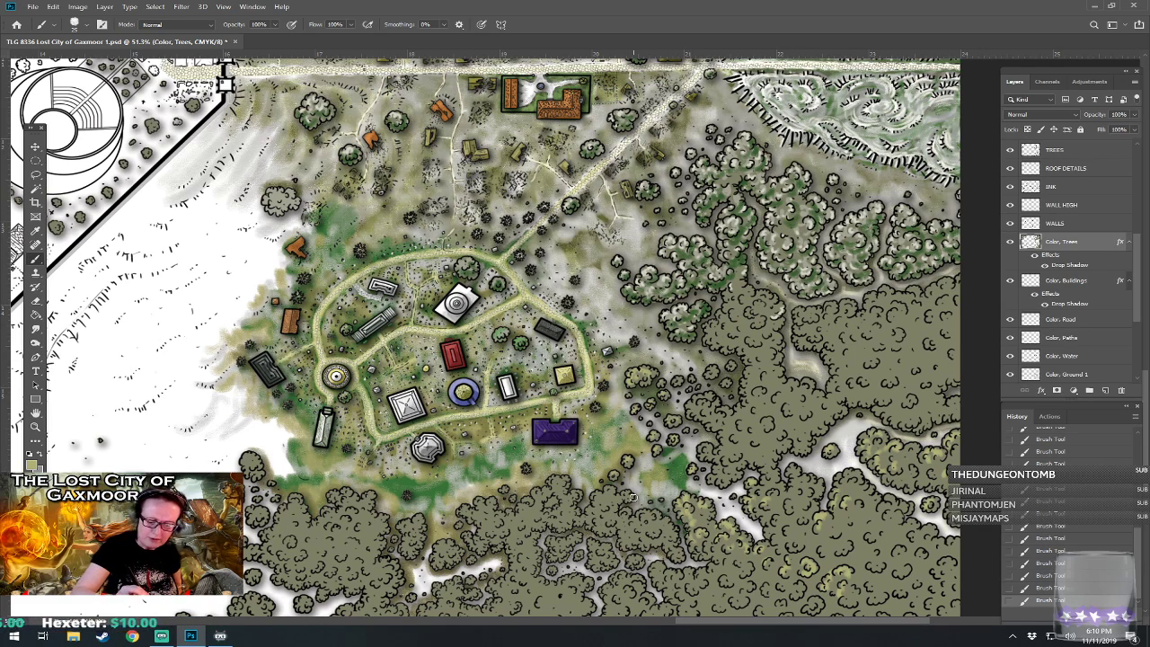
- Change the foreground colour to the muted pale olive #bfc09d and brush highlights over the forest strip east of the village
{"action": "left_click_drag", "start_coordinate": [630, 496], "coordinate": [586, 496]}
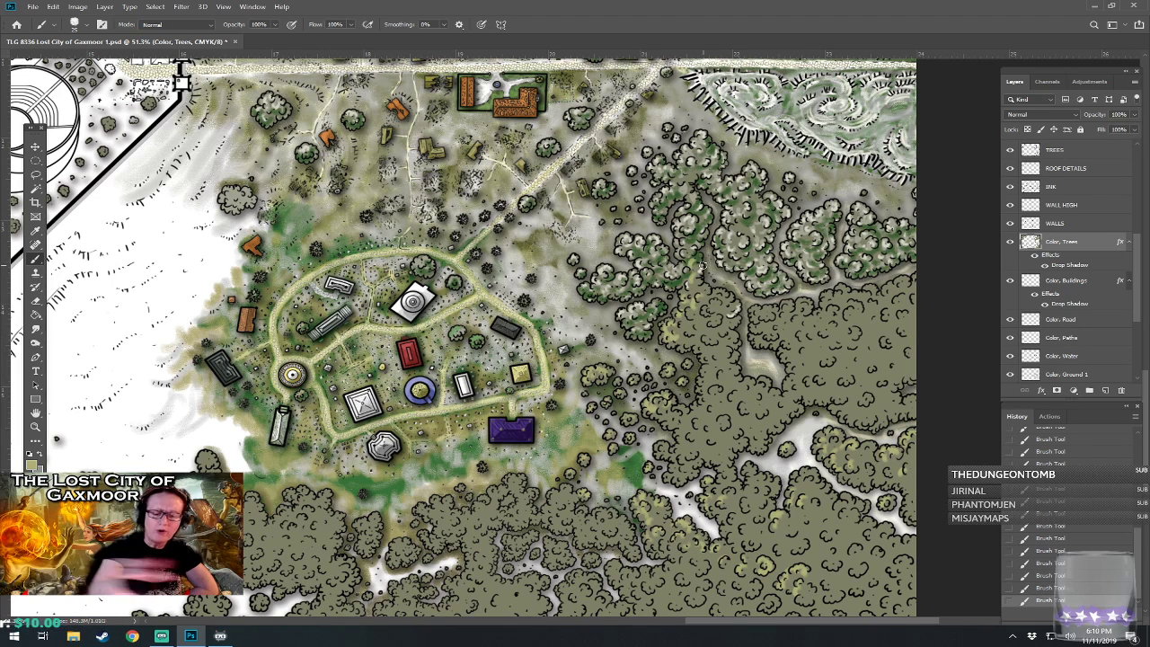
{"action": "left_click", "coordinate": [33, 464]}
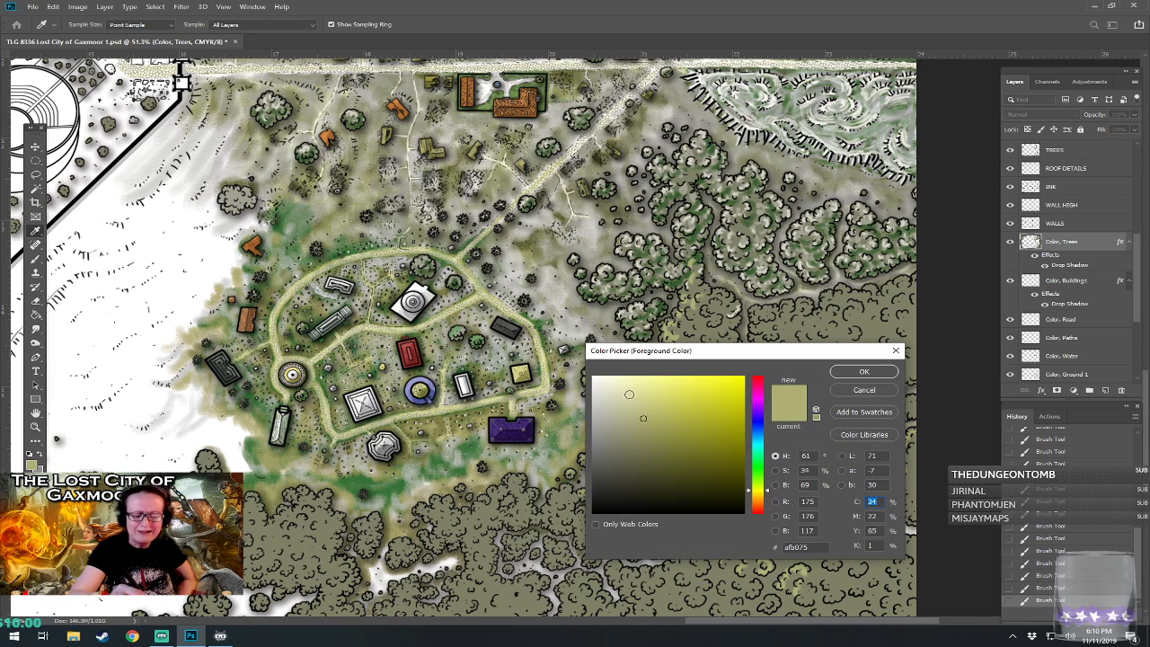
{"action": "left_click", "coordinate": [849, 372]}
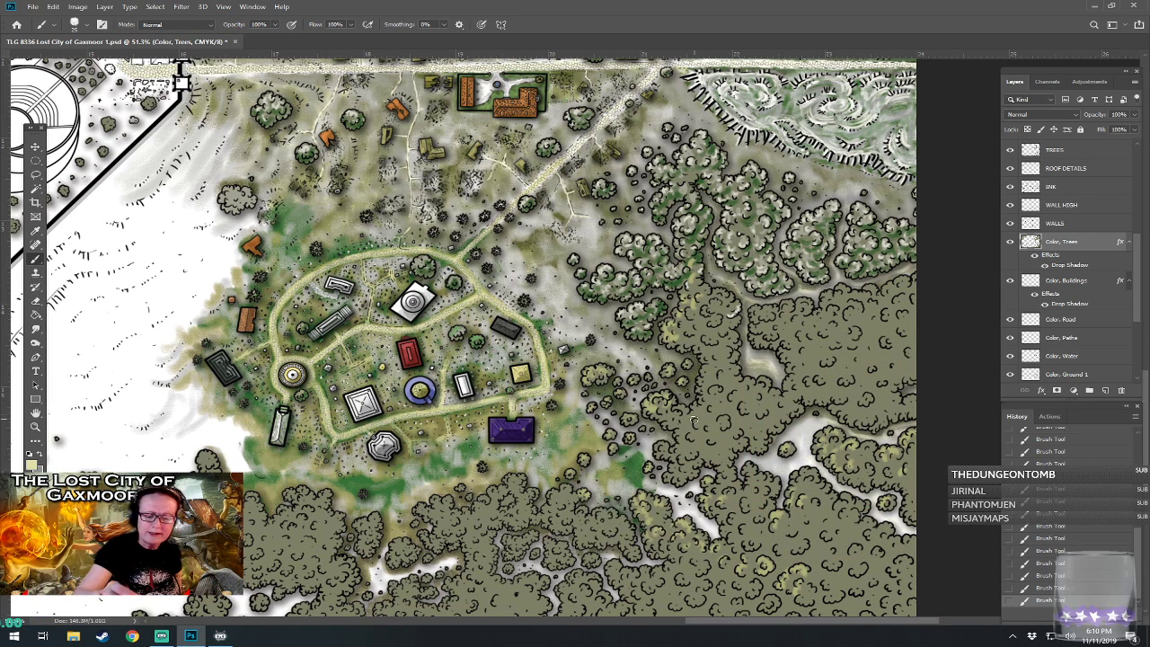
{"action": "key", "text": "i"}
{"action": "left_click", "coordinate": [31, 464]}
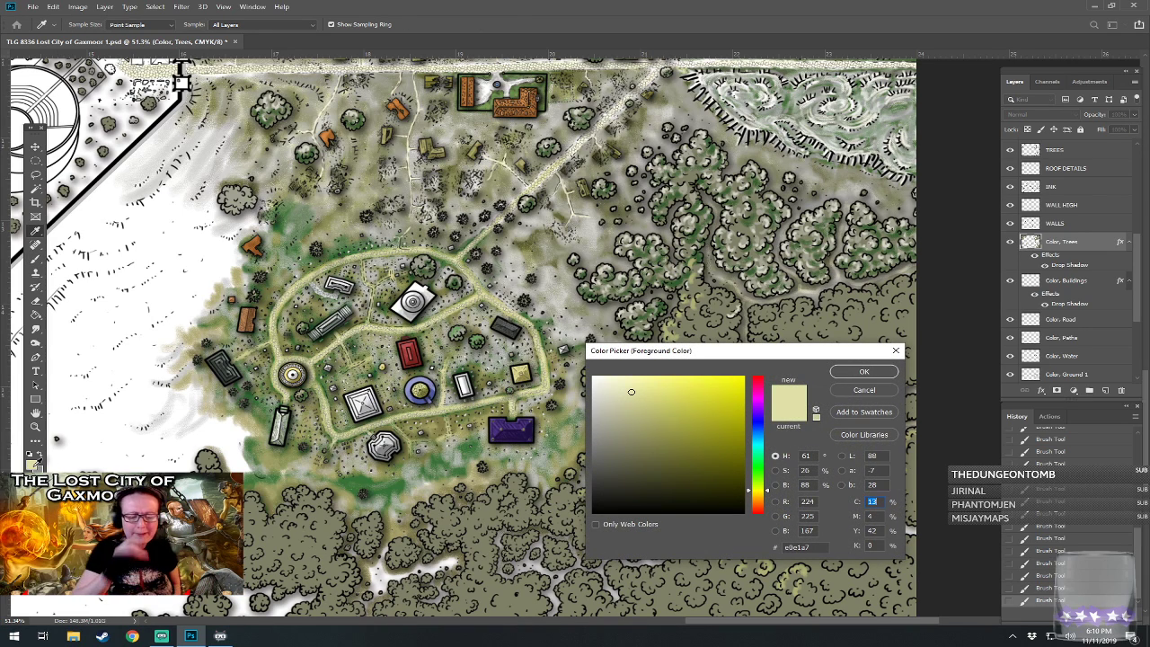
{"action": "left_click", "coordinate": [620, 407]}
{"action": "left_click", "coordinate": [863, 372]}
{"action": "key", "text": "b"}
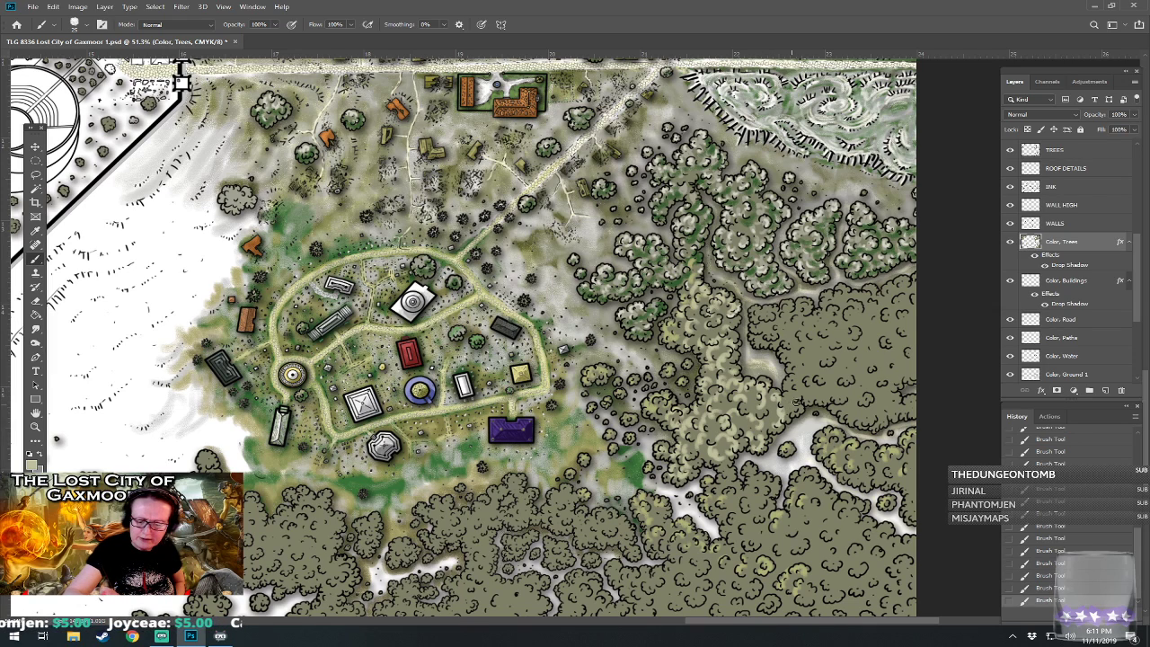
{"action": "left_click_drag", "start_coordinate": [780, 405], "coordinate": [765, 426]}
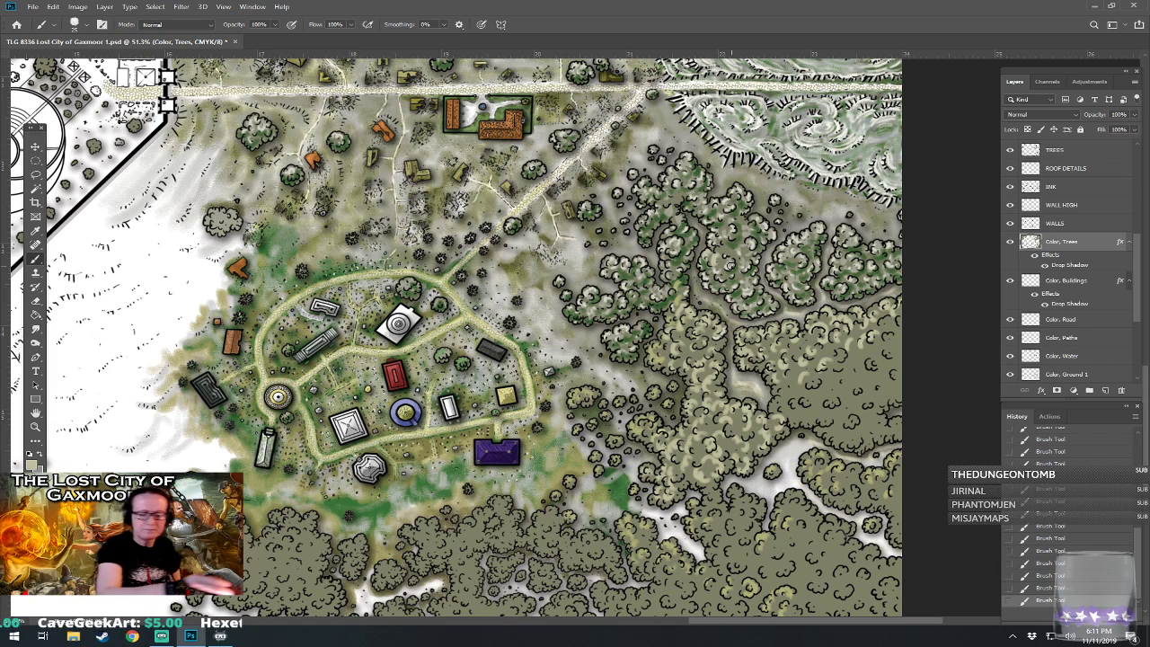
- Lighten the foreground colour to a pale cream and brush highlight strokes across the large forest block at the map's eastern edge
{"action": "left_click", "coordinate": [31, 460]}
{"action": "left_click", "coordinate": [618, 391]}
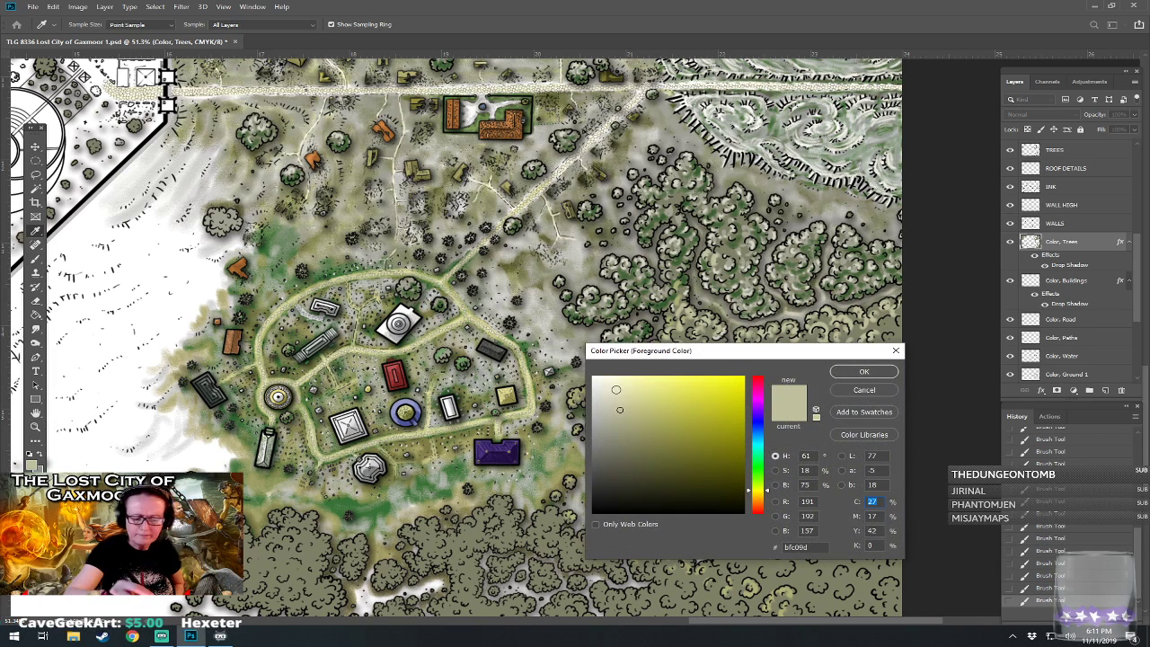
{"action": "left_click", "coordinate": [863, 372]}
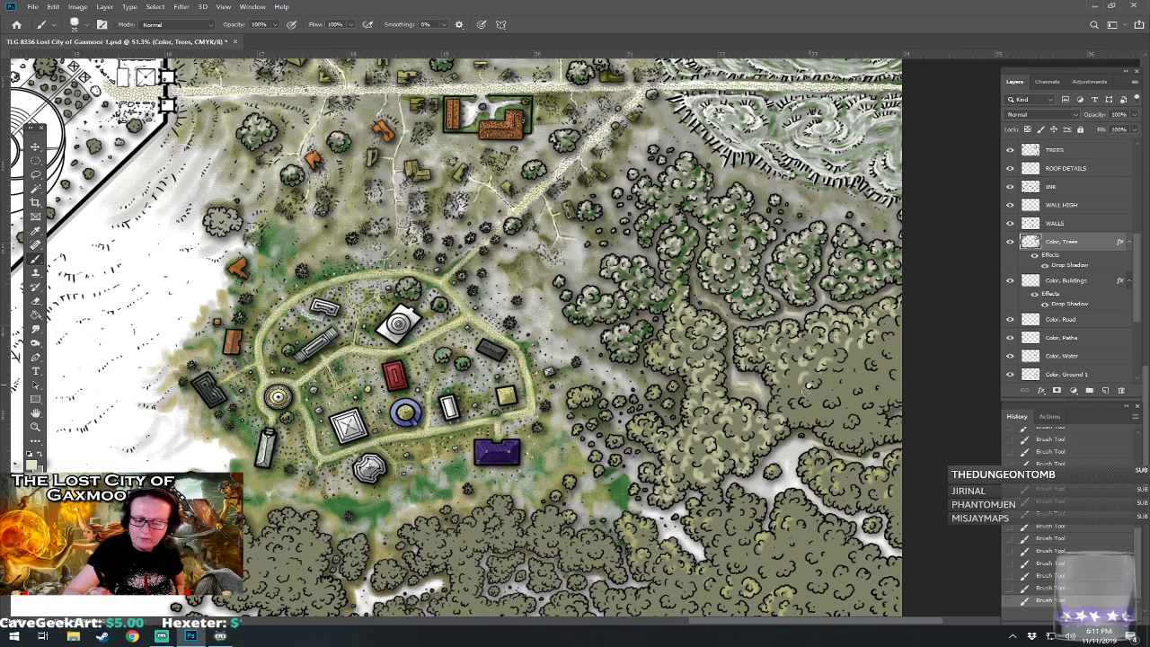
{"action": "mouse_move", "coordinate": [797, 409]}
{"action": "left_mouse_down"}
{"action": "mouse_move", "coordinate": [829, 398]}
{"action": "mouse_move", "coordinate": [813, 404]}
{"action": "mouse_move", "coordinate": [806, 371]}
{"action": "left_mouse_up"}
{"action": "mouse_move", "coordinate": [827, 358]}
{"action": "left_mouse_down"}
{"action": "mouse_move", "coordinate": [857, 361]}
{"action": "mouse_move", "coordinate": [838, 362]}
{"action": "mouse_move", "coordinate": [837, 386]}
{"action": "mouse_move", "coordinate": [882, 351]}
{"action": "mouse_move", "coordinate": [886, 365]}
{"action": "mouse_move", "coordinate": [873, 363]}
{"action": "mouse_move", "coordinate": [896, 336]}
{"action": "mouse_move", "coordinate": [897, 360]}
{"action": "mouse_move", "coordinate": [880, 379]}
{"action": "mouse_move", "coordinate": [899, 401]}
{"action": "mouse_move", "coordinate": [882, 405]}
{"action": "mouse_move", "coordinate": [874, 389]}
{"action": "mouse_move", "coordinate": [856, 402]}
{"action": "mouse_move", "coordinate": [863, 381]}
{"action": "mouse_move", "coordinate": [836, 421]}
{"action": "left_mouse_up"}
{"action": "left_click_drag", "start_coordinate": [786, 360], "coordinate": [787, 354]}
{"action": "mouse_move", "coordinate": [852, 430]}
{"action": "left_mouse_down"}
{"action": "mouse_move", "coordinate": [848, 414]}
{"action": "mouse_move", "coordinate": [856, 437]}
{"action": "mouse_move", "coordinate": [877, 421]}
{"action": "mouse_move", "coordinate": [894, 427]}
{"action": "left_mouse_up"}
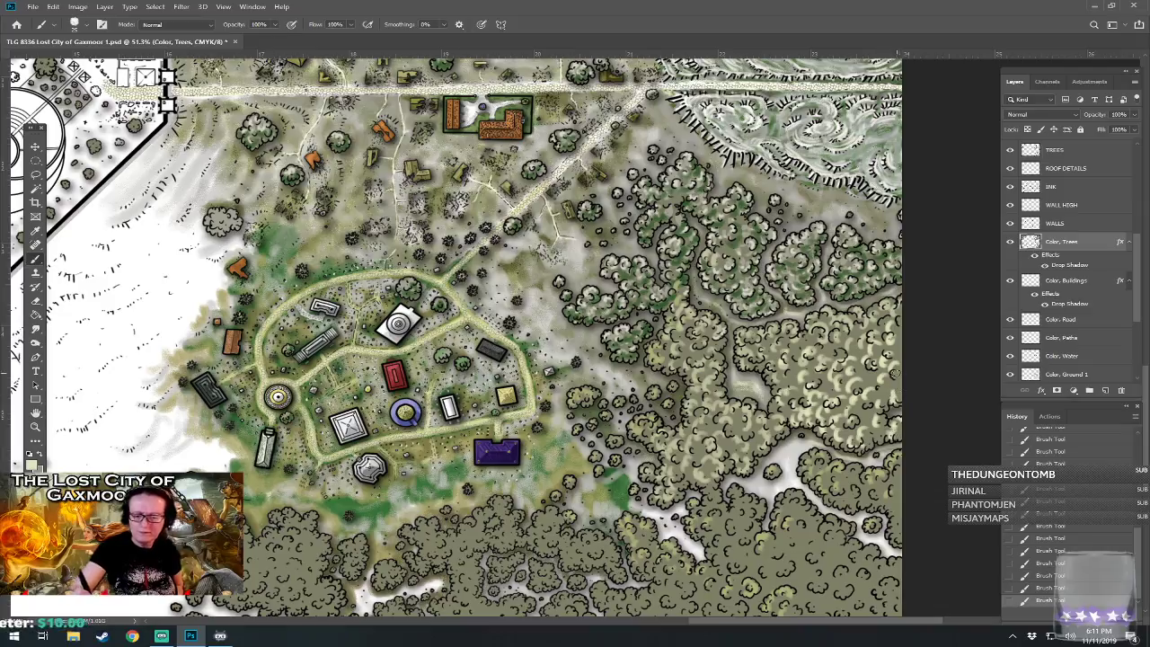
{"action": "left_click_drag", "start_coordinate": [892, 383], "coordinate": [922, 311]}
- Brush pale highlights onto the isolated tree cluster southwest of the village
{"action": "scroll", "coordinate": [922, 311], "scroll_direction": "down", "scroll_amount": 8}
{"action": "key", "text": "ctrl+0"}
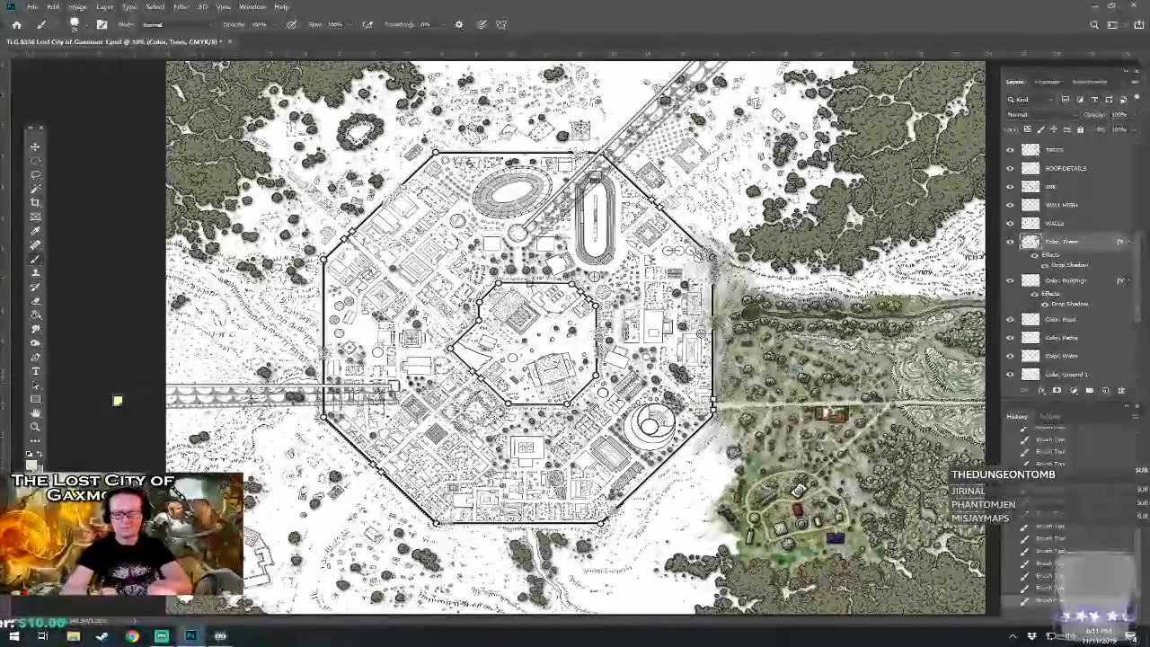
{"action": "scroll", "coordinate": [762, 425], "scroll_direction": "up", "scroll_amount": 5}
{"action": "left_click_drag", "start_coordinate": [761, 425], "coordinate": [364, 235]}
{"action": "scroll", "coordinate": [575, 598], "scroll_direction": "up", "scroll_amount": 4}
{"action": "left_click_drag", "start_coordinate": [894, 378], "coordinate": [964, 367]}
{"action": "scroll", "coordinate": [286, 304], "scroll_direction": "left", "scroll_amount": 8}
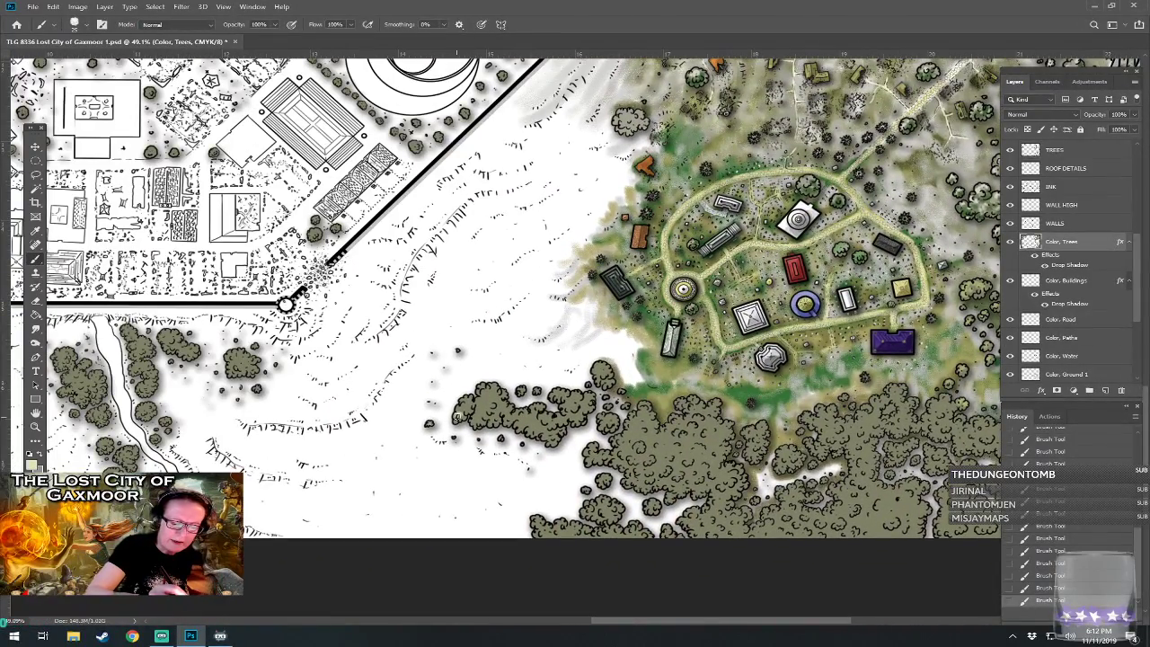
{"action": "mouse_move", "coordinate": [465, 402]}
{"action": "left_mouse_down"}
{"action": "mouse_move", "coordinate": [503, 401]}
{"action": "mouse_move", "coordinate": [491, 416]}
{"action": "mouse_move", "coordinate": [548, 419]}
{"action": "mouse_move", "coordinate": [530, 413]}
{"action": "mouse_move", "coordinate": [522, 390]}
{"action": "mouse_move", "coordinate": [544, 436]}
{"action": "mouse_move", "coordinate": [581, 406]}
{"action": "mouse_move", "coordinate": [555, 396]}
{"action": "mouse_move", "coordinate": [591, 397]}
{"action": "mouse_move", "coordinate": [610, 423]}
{"action": "mouse_move", "coordinate": [617, 401]}
{"action": "mouse_move", "coordinate": [607, 407]}
{"action": "mouse_move", "coordinate": [608, 371]}
{"action": "left_mouse_up"}
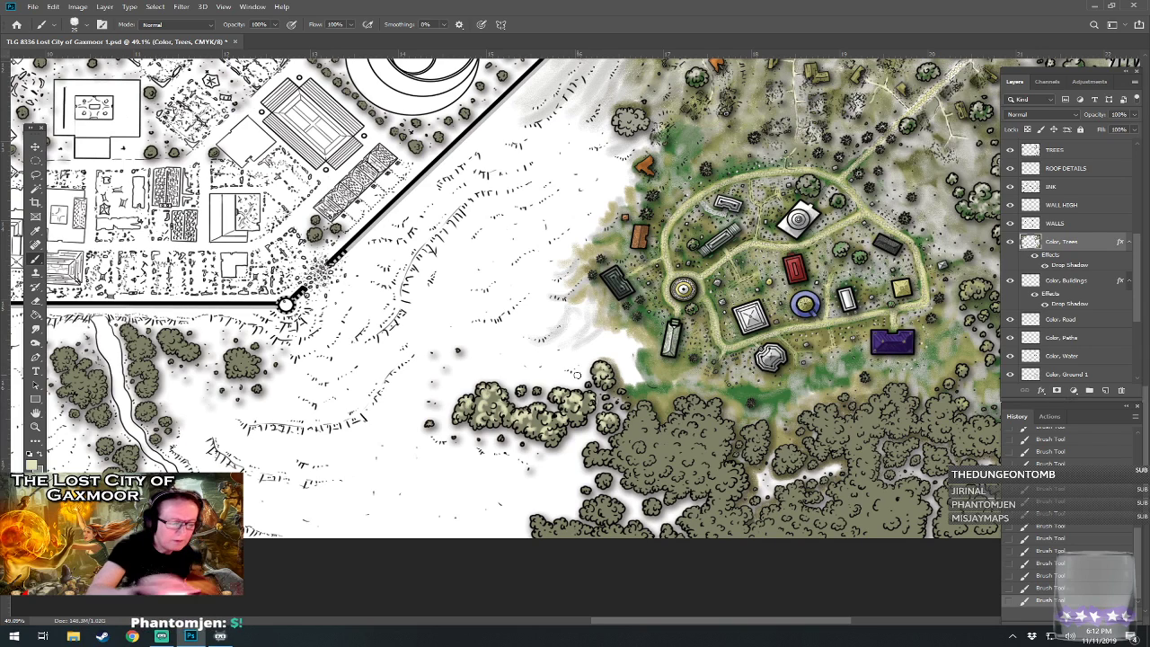
- Brush pale highlights onto the tree groups on both sides of the stream south of the city wall
{"action": "mouse_move", "coordinate": [241, 369]}
{"action": "left_mouse_down"}
{"action": "mouse_move", "coordinate": [236, 353]}
{"action": "mouse_move", "coordinate": [171, 341]}
{"action": "mouse_move", "coordinate": [189, 352]}
{"action": "left_mouse_up"}
{"action": "left_click_drag", "start_coordinate": [145, 388], "coordinate": [137, 346]}
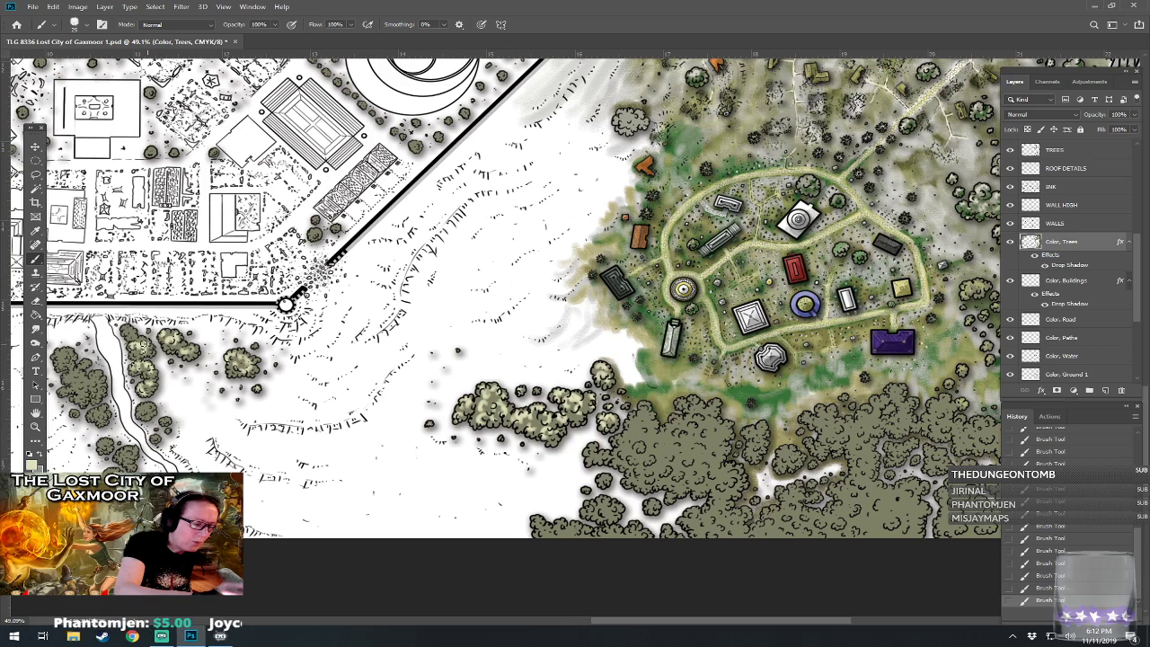
{"action": "left_click_drag", "start_coordinate": [147, 411], "coordinate": [151, 407]}
{"action": "left_click", "coordinate": [156, 439]}
{"action": "left_click", "coordinate": [167, 424]}
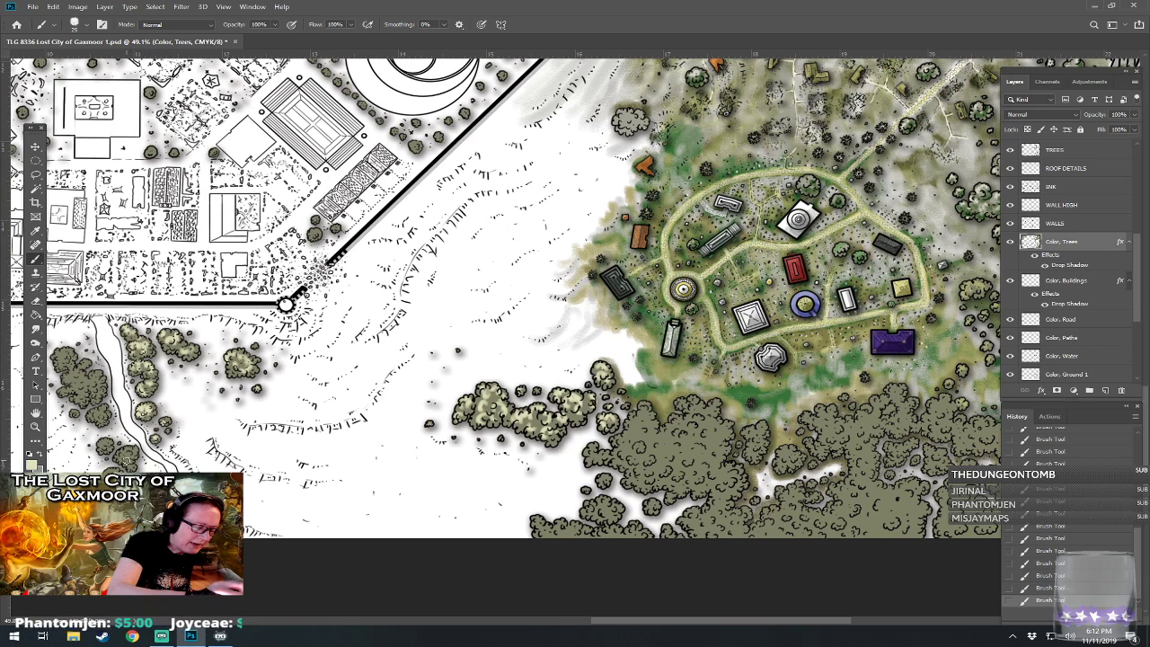
{"action": "left_click", "coordinate": [130, 452]}
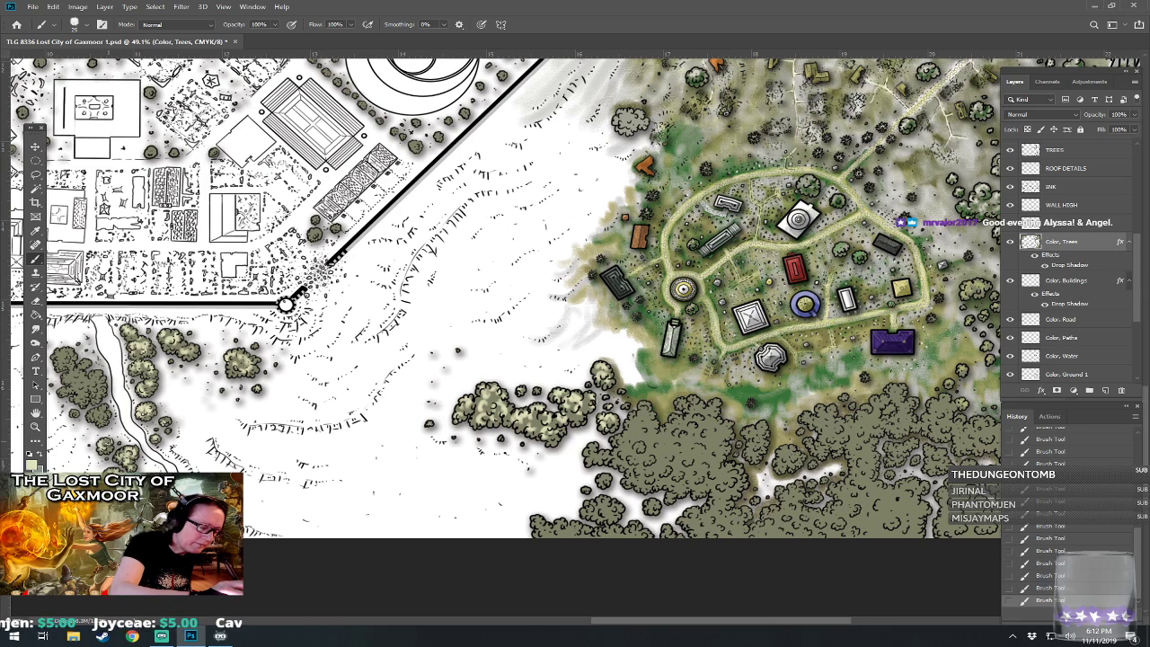
{"action": "mouse_move", "coordinate": [99, 413]}
{"action": "left_mouse_down"}
{"action": "mouse_move", "coordinate": [90, 377]}
{"action": "mouse_move", "coordinate": [269, 388]}
{"action": "mouse_move", "coordinate": [258, 423]}
{"action": "mouse_move", "coordinate": [249, 386]}
{"action": "mouse_move", "coordinate": [268, 380]}
{"action": "mouse_move", "coordinate": [252, 363]}
{"action": "left_mouse_up"}
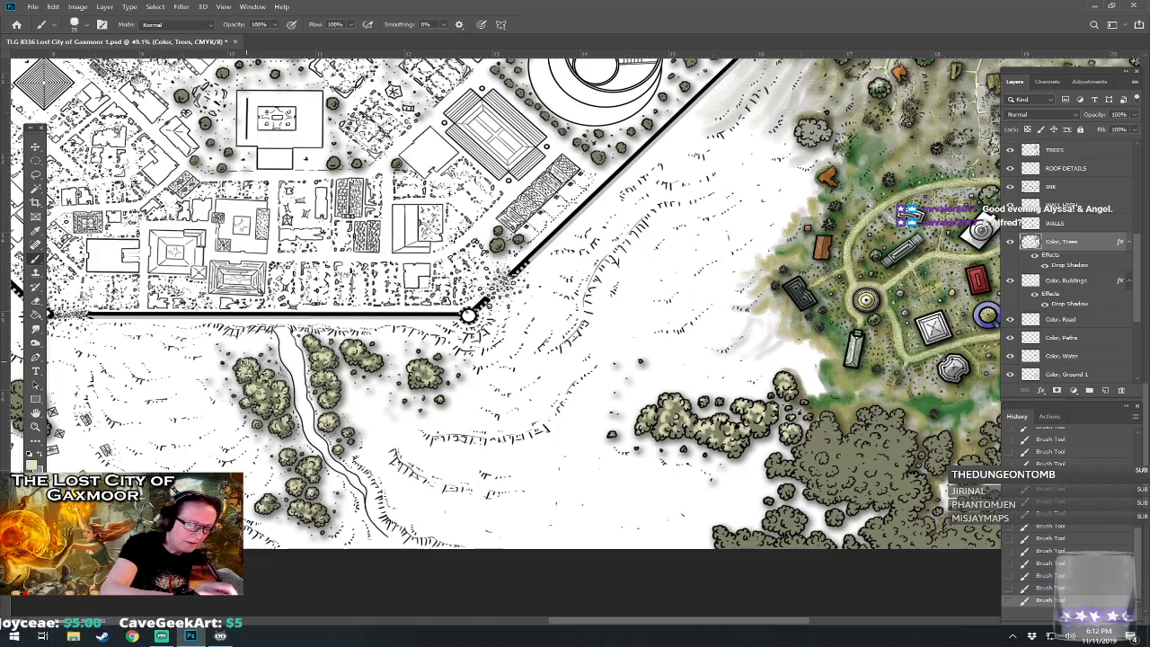
- Brush pale highlights onto the western half of the forest directly south of the village
{"action": "scroll", "coordinate": [239, 370], "scroll_direction": "right", "scroll_amount": 4}
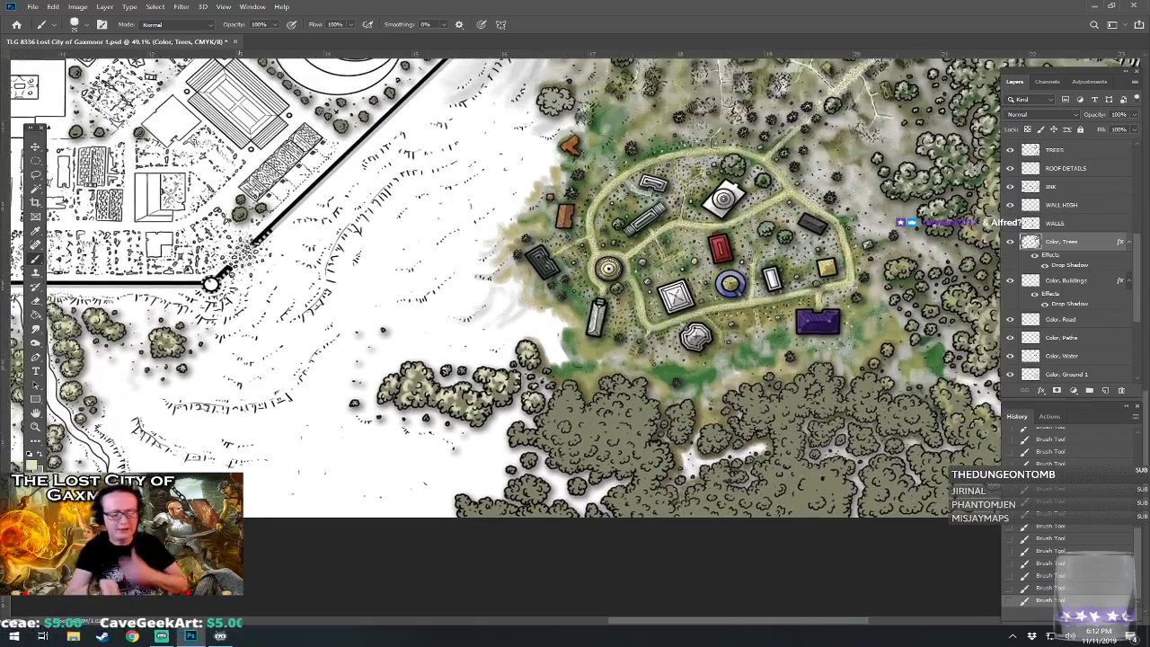
{"action": "scroll", "coordinate": [239, 370], "scroll_direction": "down", "scroll_amount": 1}
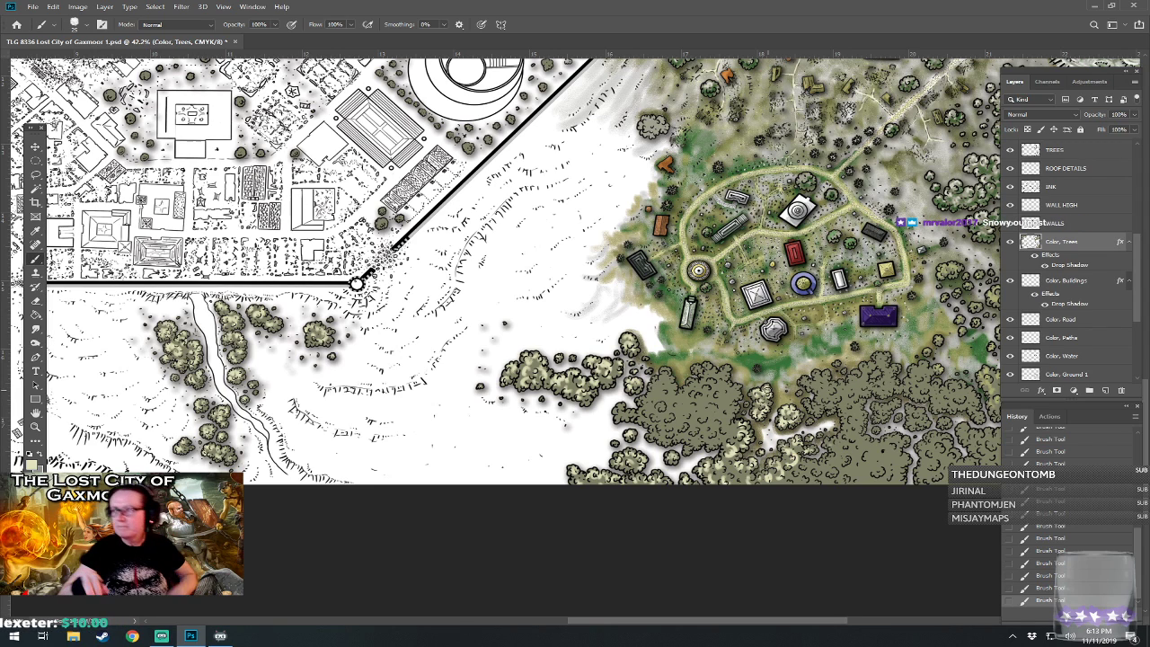
{"action": "scroll", "coordinate": [503, 270], "scroll_direction": "up", "scroll_amount": 2}
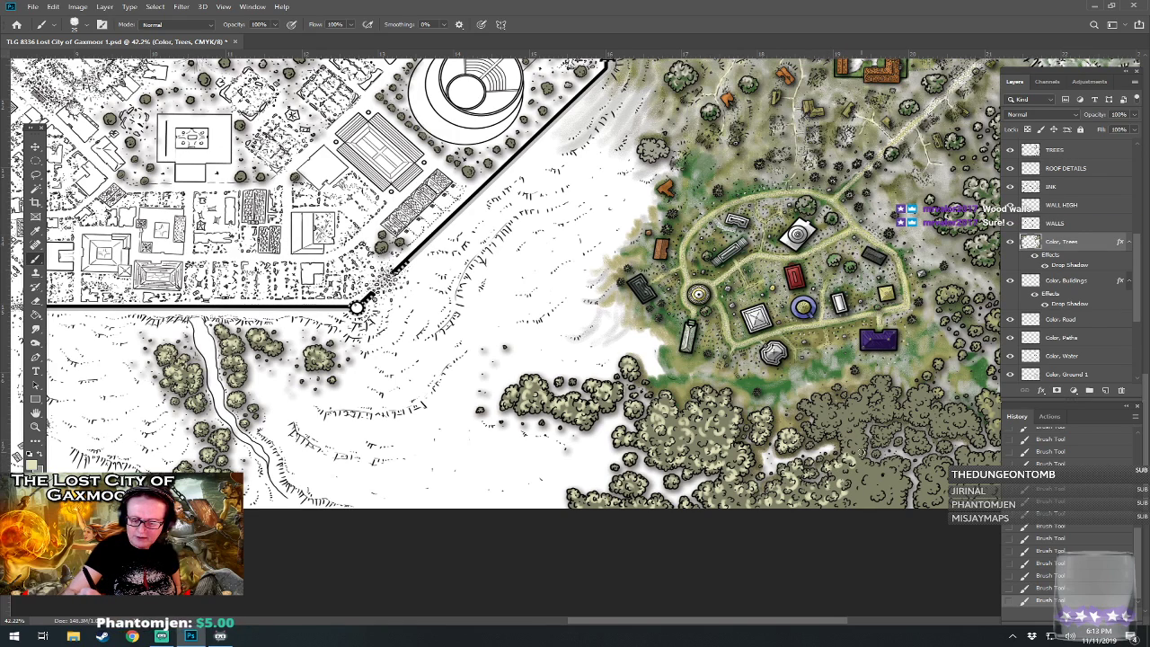
{"action": "left_click_drag", "start_coordinate": [357, 306], "coordinate": [204, 307]}
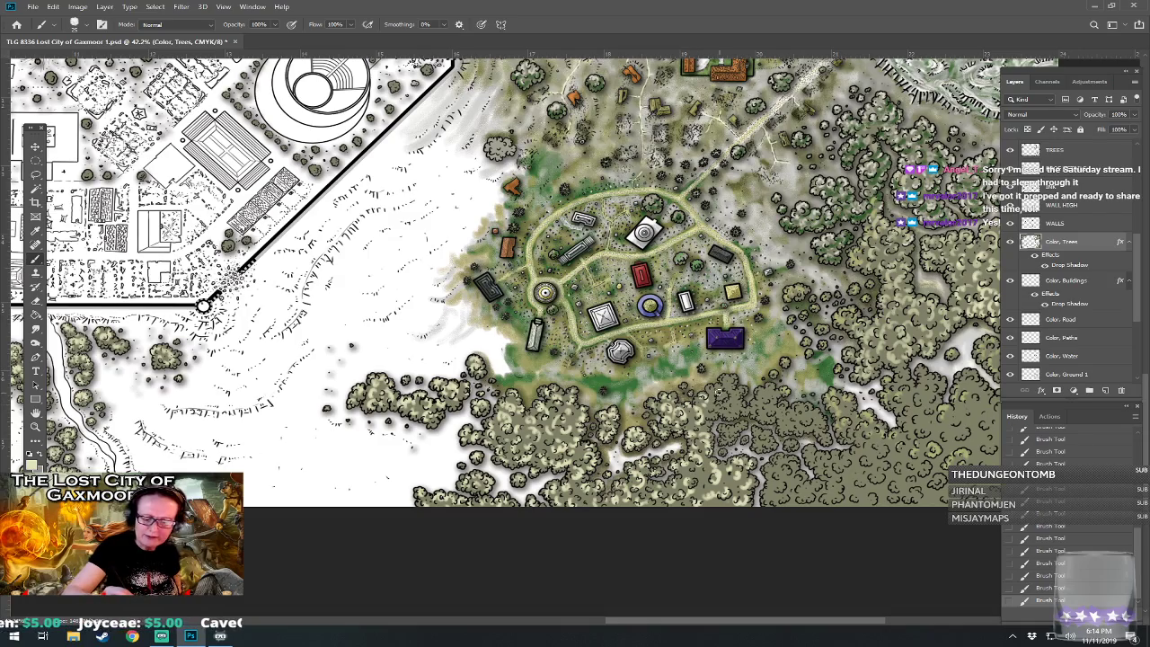
- Erase the tree colour from the small clearing in the forest below the purple-roofed building
{"action": "scroll", "coordinate": [790, 429], "scroll_direction": "up", "scroll_amount": 5}
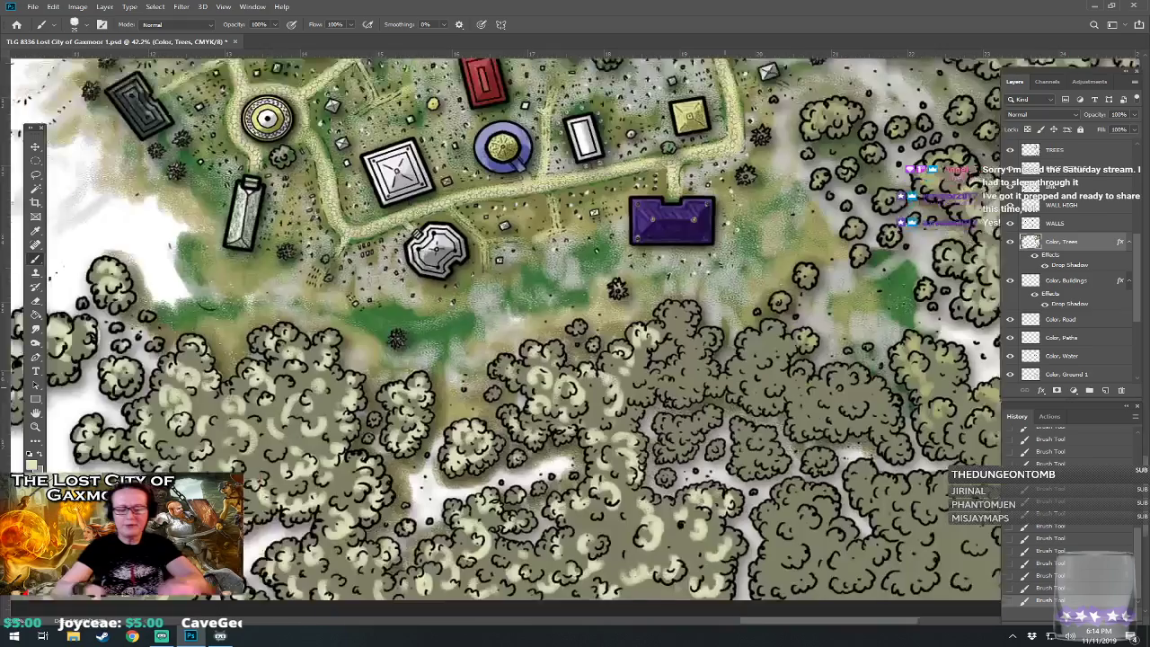
{"action": "left_click", "coordinate": [578, 329]}
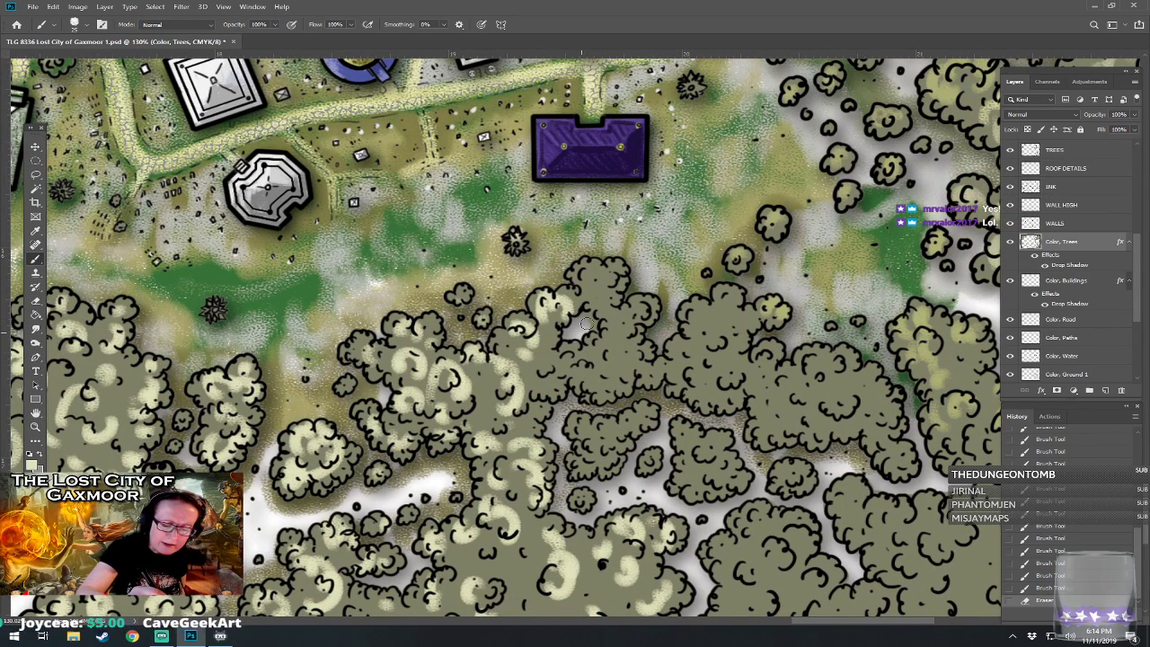
{"action": "left_click", "coordinate": [591, 326]}
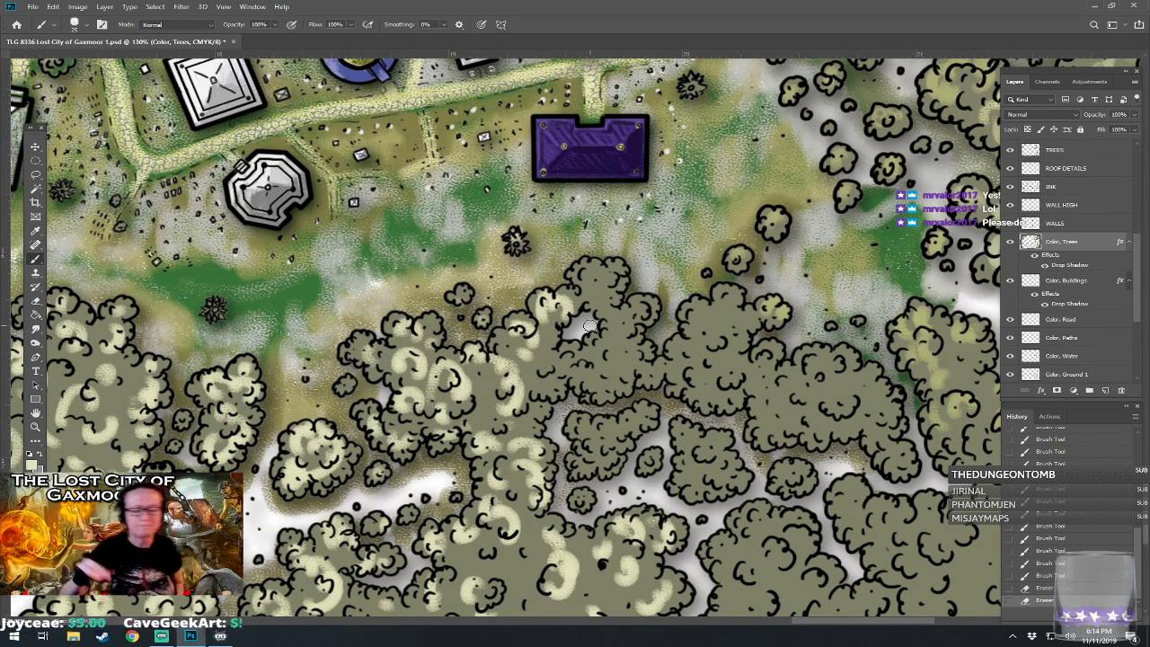
{"action": "left_click", "coordinate": [589, 326]}
- Add a few pale highlight dabs to the tree crowns just west of the small forest clearing
{"action": "left_click", "coordinate": [503, 340]}
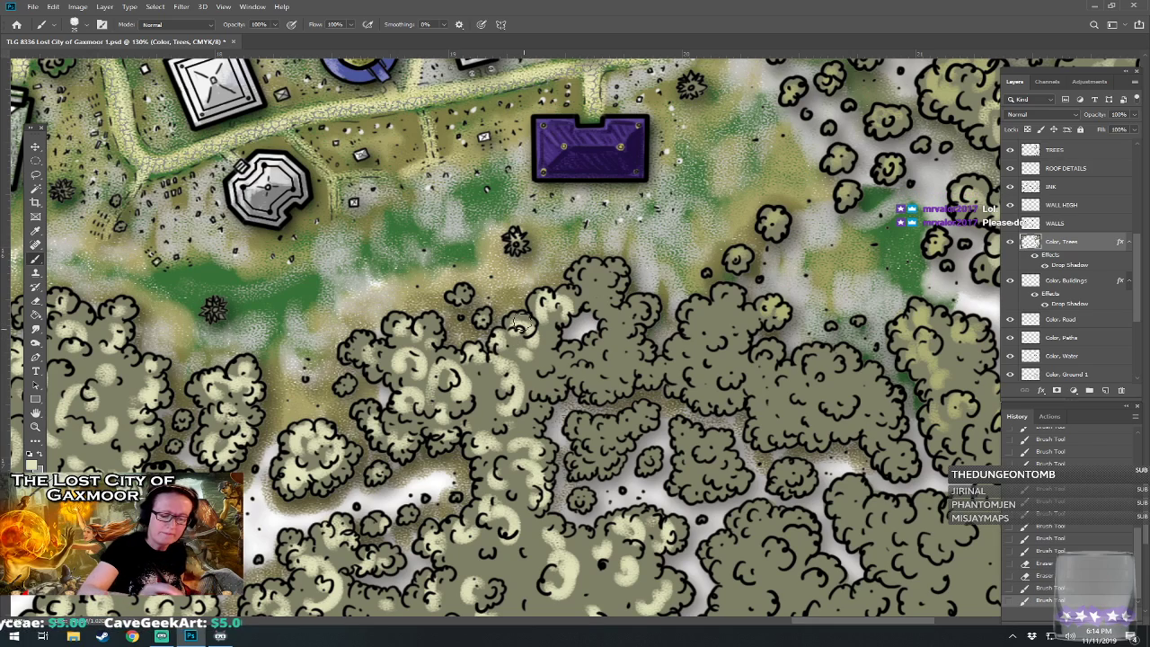
{"action": "left_click", "coordinate": [461, 334]}
{"action": "left_click", "coordinate": [482, 395]}
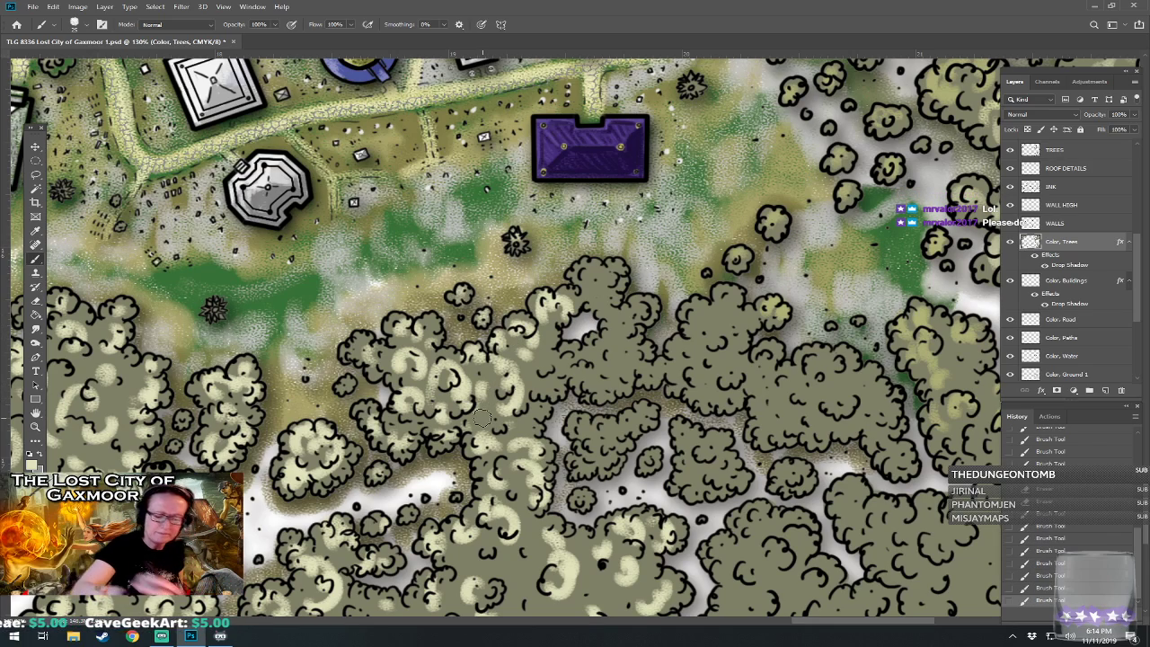
- Brush pale highlights onto the forest and small tree islands south and southeast of the purple-roofed building
{"action": "scroll", "coordinate": [483, 419], "scroll_direction": "down", "scroll_amount": 5}
{"action": "scroll", "coordinate": [483, 419], "scroll_direction": "up", "scroll_amount": 2}
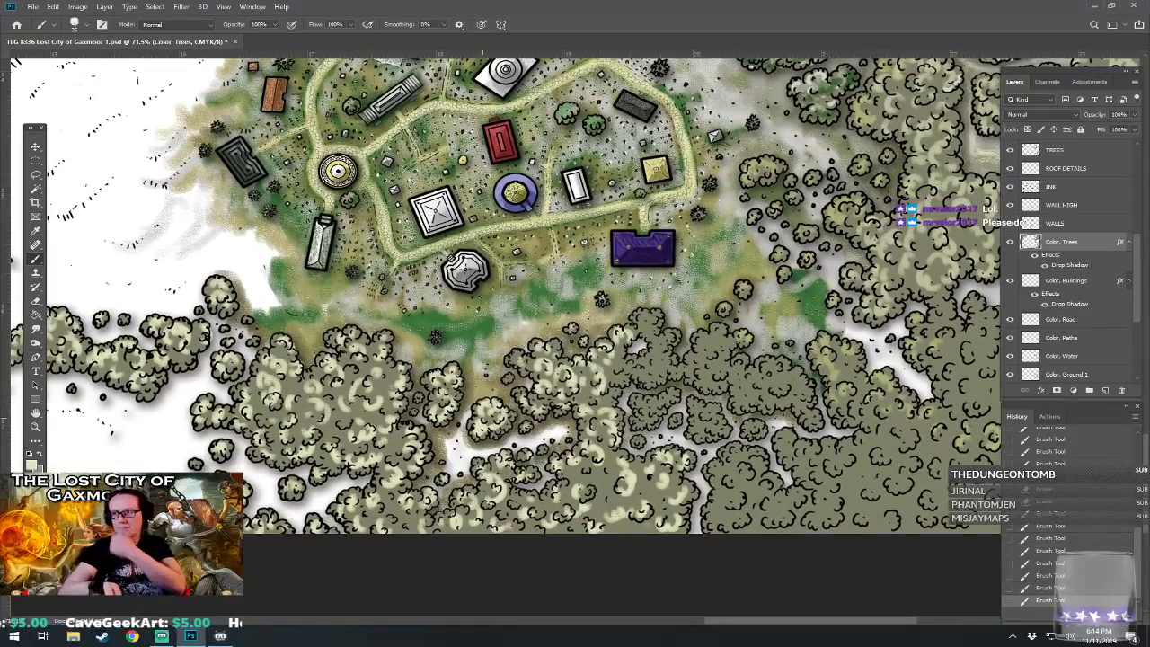
{"action": "scroll", "coordinate": [503, 297], "scroll_direction": "right", "scroll_amount": 2}
{"action": "scroll", "coordinate": [503, 296], "scroll_direction": "up", "scroll_amount": 1}
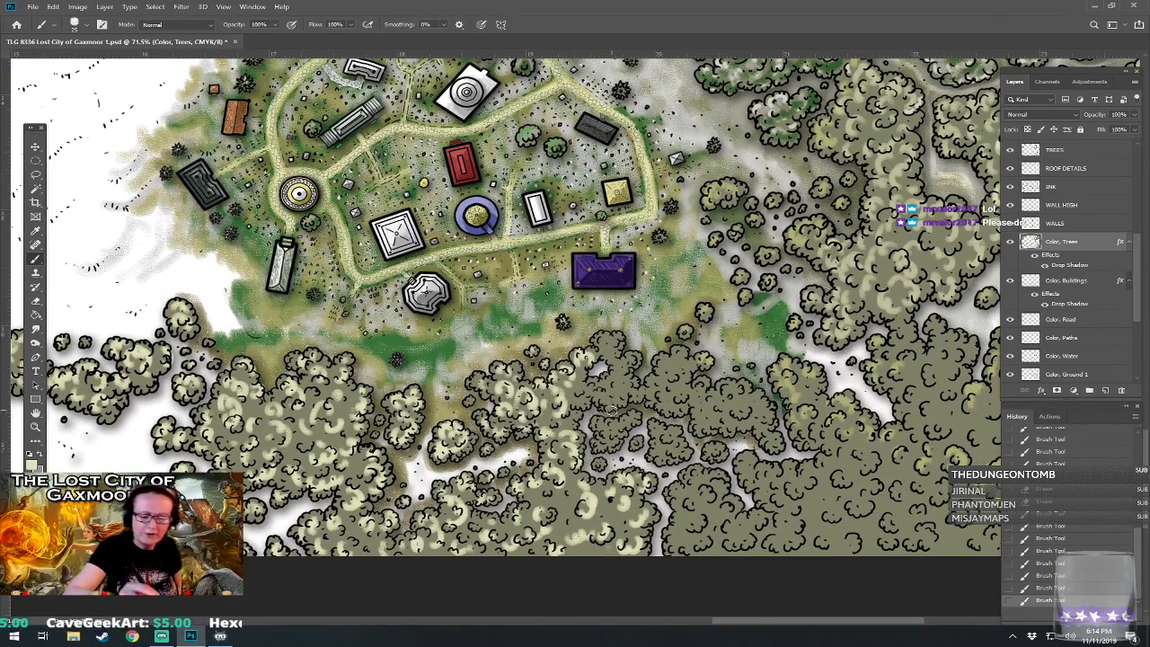
{"action": "mouse_move", "coordinate": [600, 423]}
{"action": "left_mouse_down"}
{"action": "mouse_move", "coordinate": [601, 465]}
{"action": "mouse_move", "coordinate": [631, 416]}
{"action": "left_mouse_up"}
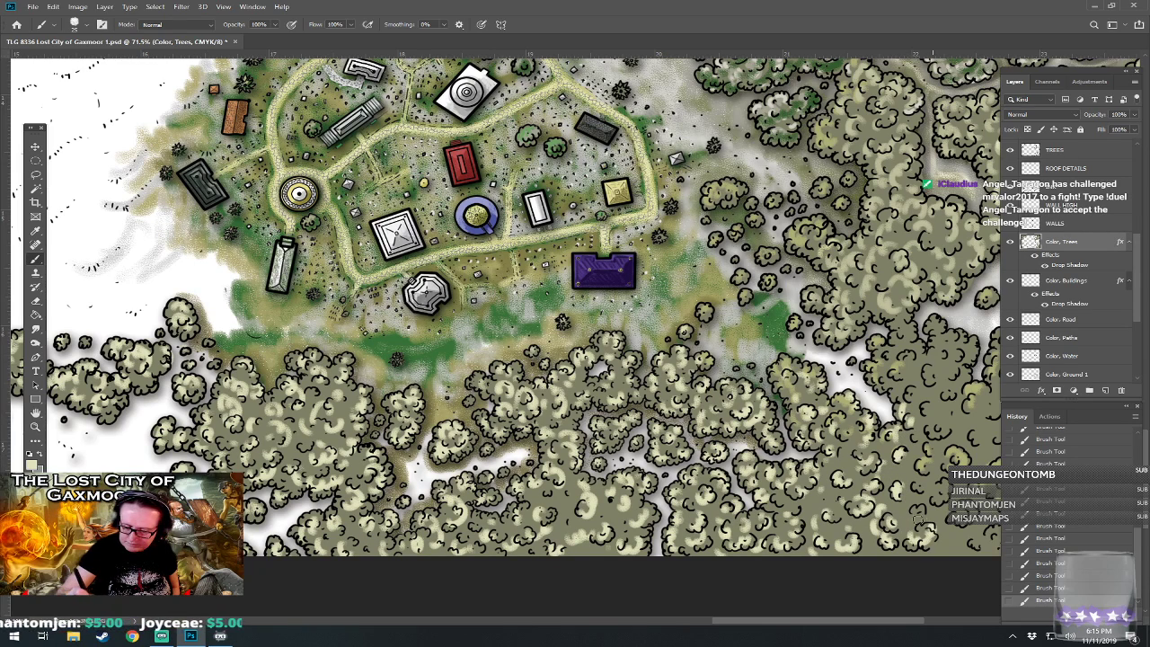
- Brush pale highlights onto the forest in the map's southeast corner, out to the eastern map edge
{"action": "left_click_drag", "start_coordinate": [908, 499], "coordinate": [774, 536]}
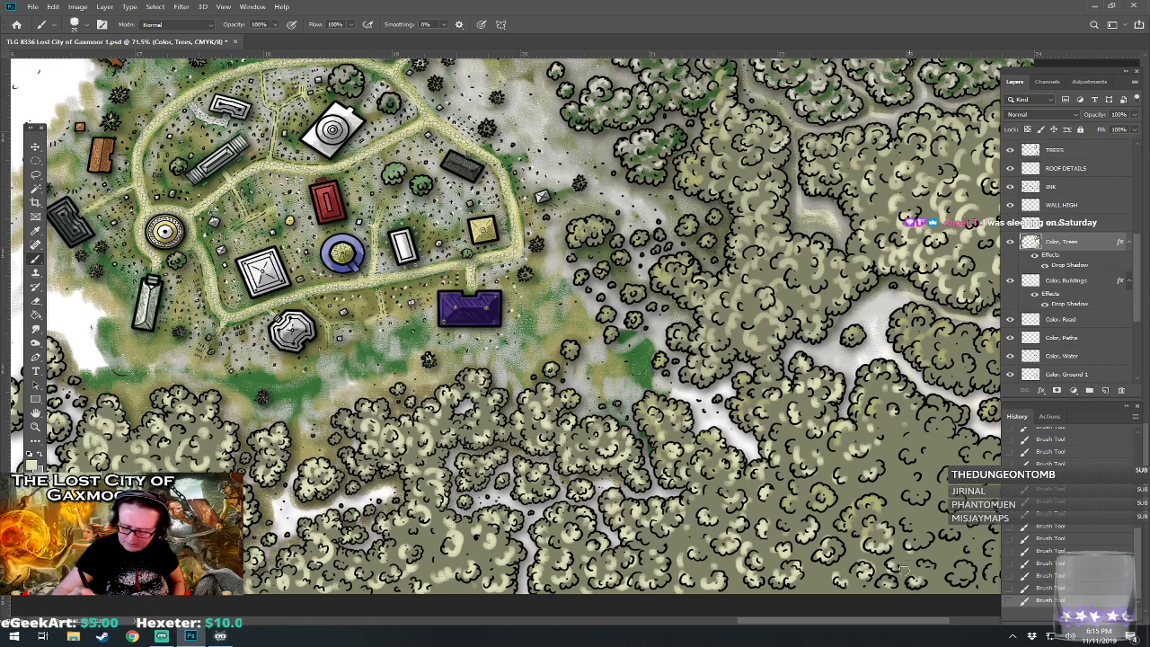
{"action": "left_click_drag", "start_coordinate": [810, 589], "coordinate": [769, 590]}
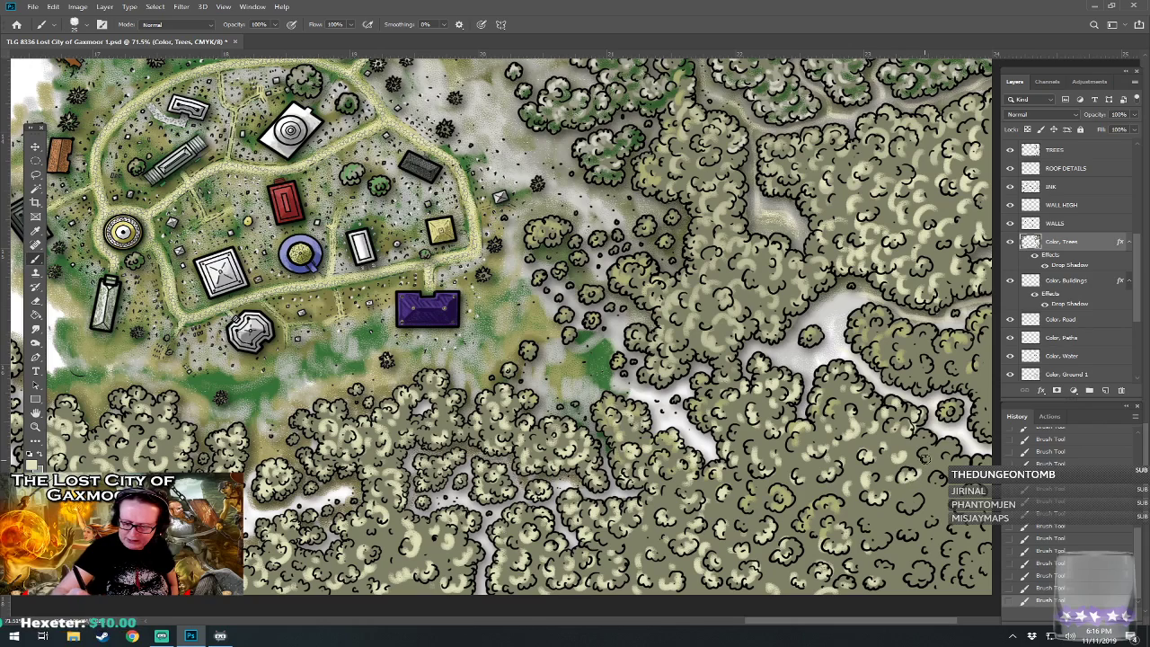
{"action": "left_click_drag", "start_coordinate": [947, 453], "coordinate": [797, 422]}
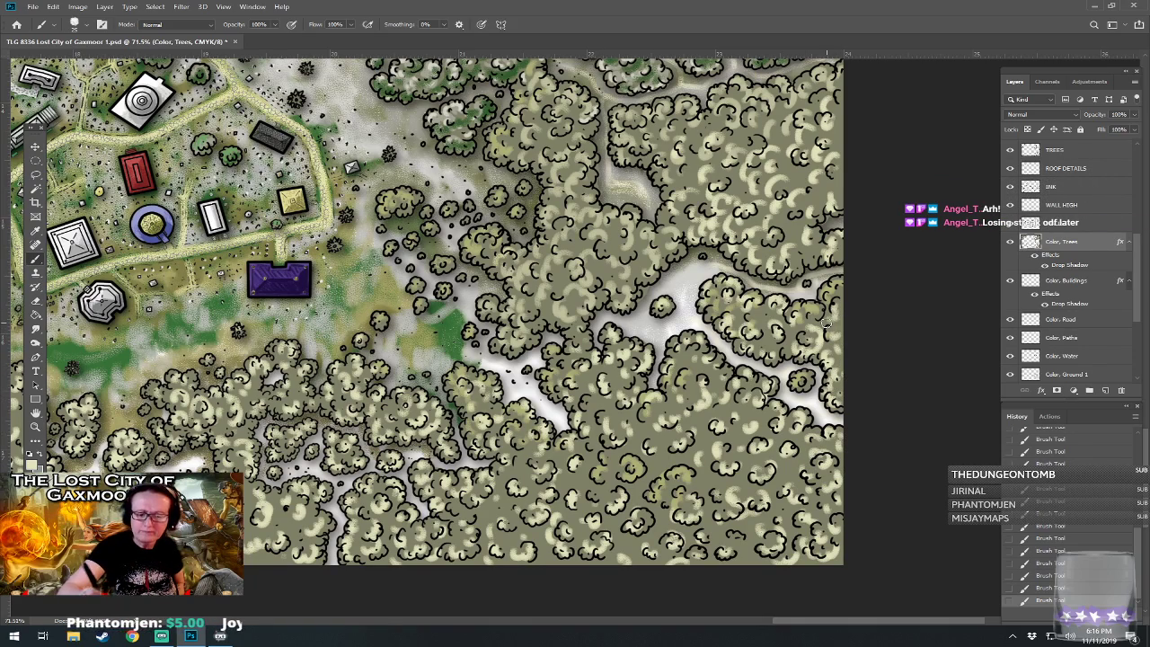
- Change the foreground colour from the pale highlight tone to a dark green for shading
{"action": "scroll", "coordinate": [740, 521], "scroll_direction": "down", "scroll_amount": 5}
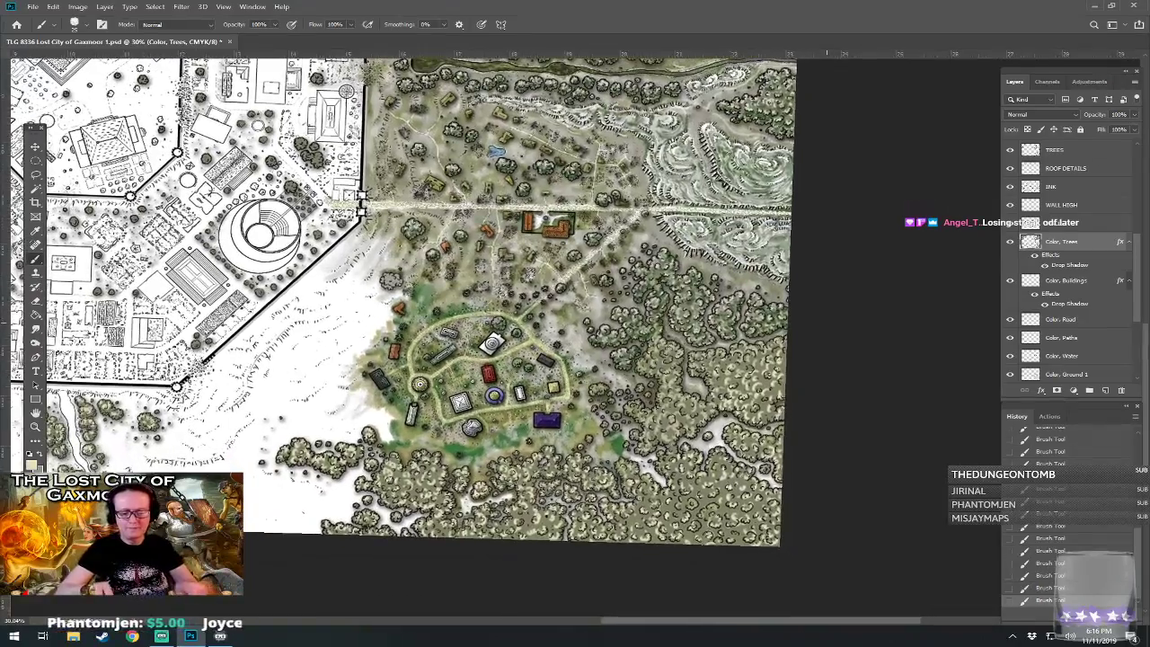
{"action": "scroll", "coordinate": [455, 300], "scroll_direction": "up", "scroll_amount": 1}
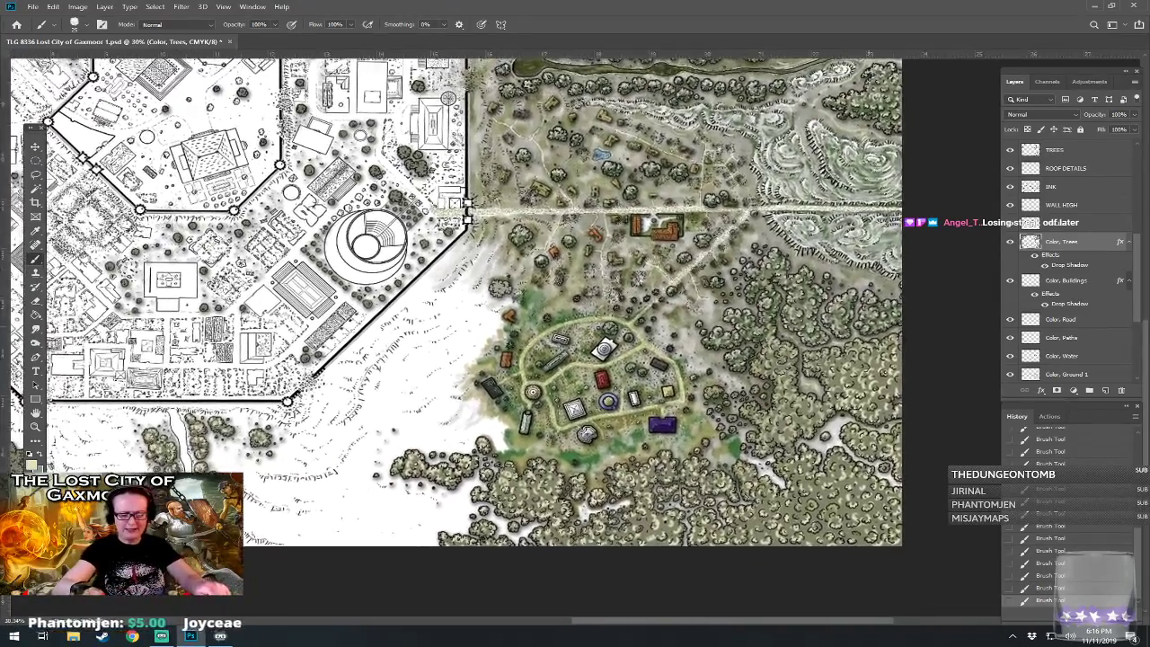
{"action": "scroll", "coordinate": [764, 530], "scroll_direction": "up", "scroll_amount": 2}
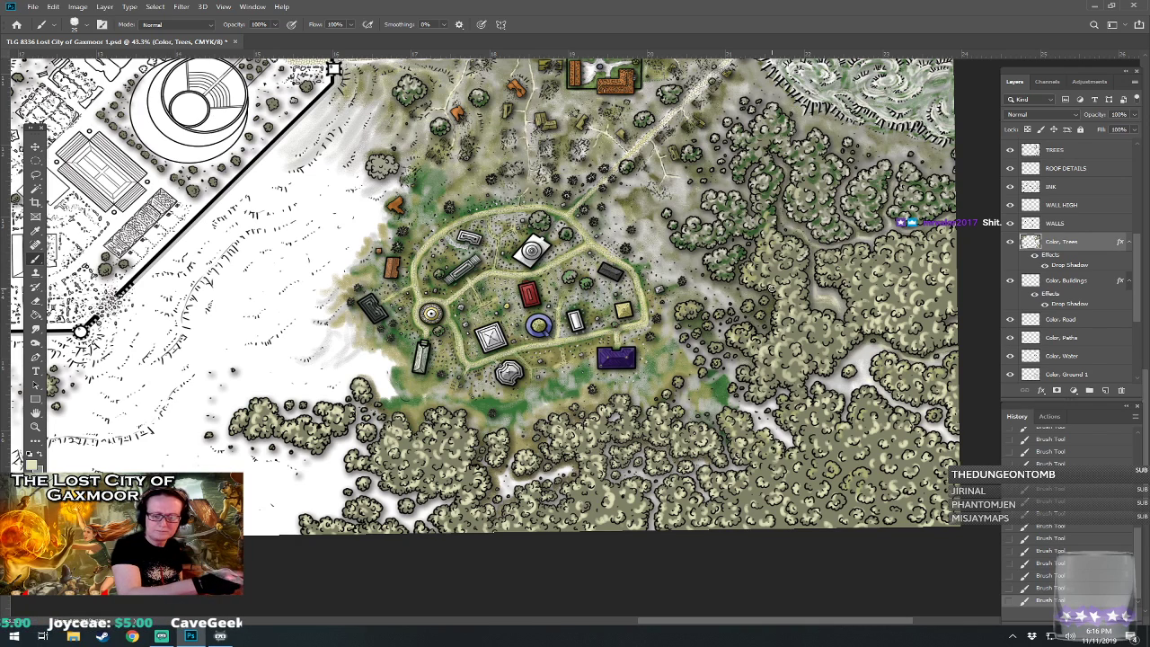
{"action": "left_click", "coordinate": [31, 461]}
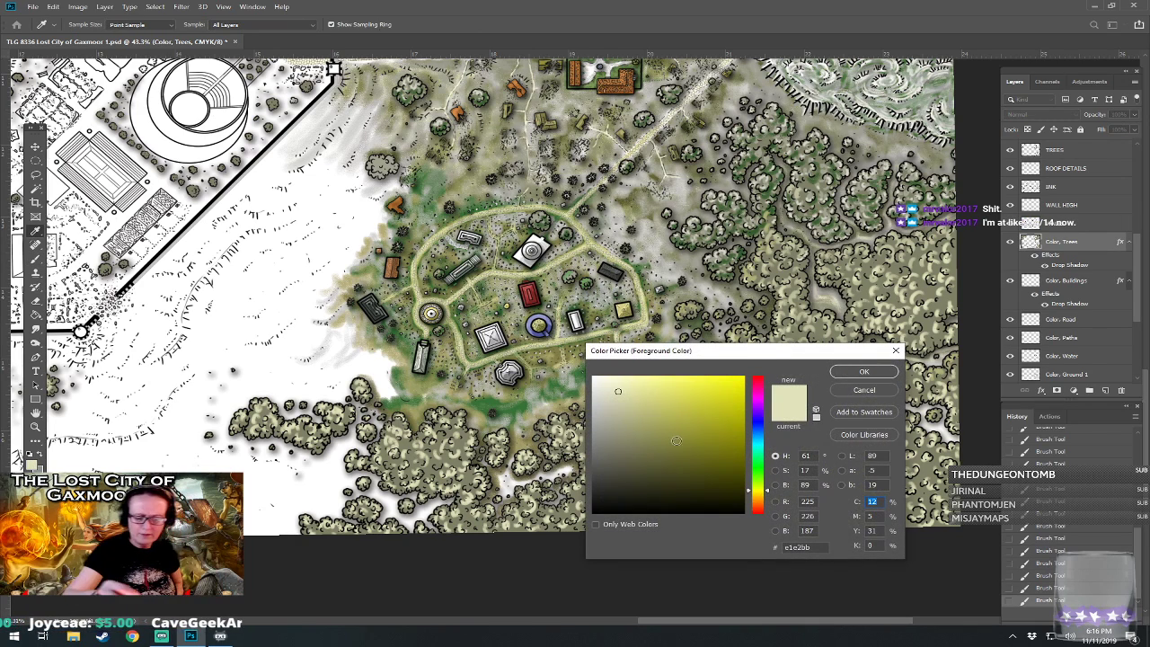
{"action": "left_click", "coordinate": [760, 469]}
{"action": "left_click", "coordinate": [676, 461]}
{"action": "left_click", "coordinate": [852, 373]}
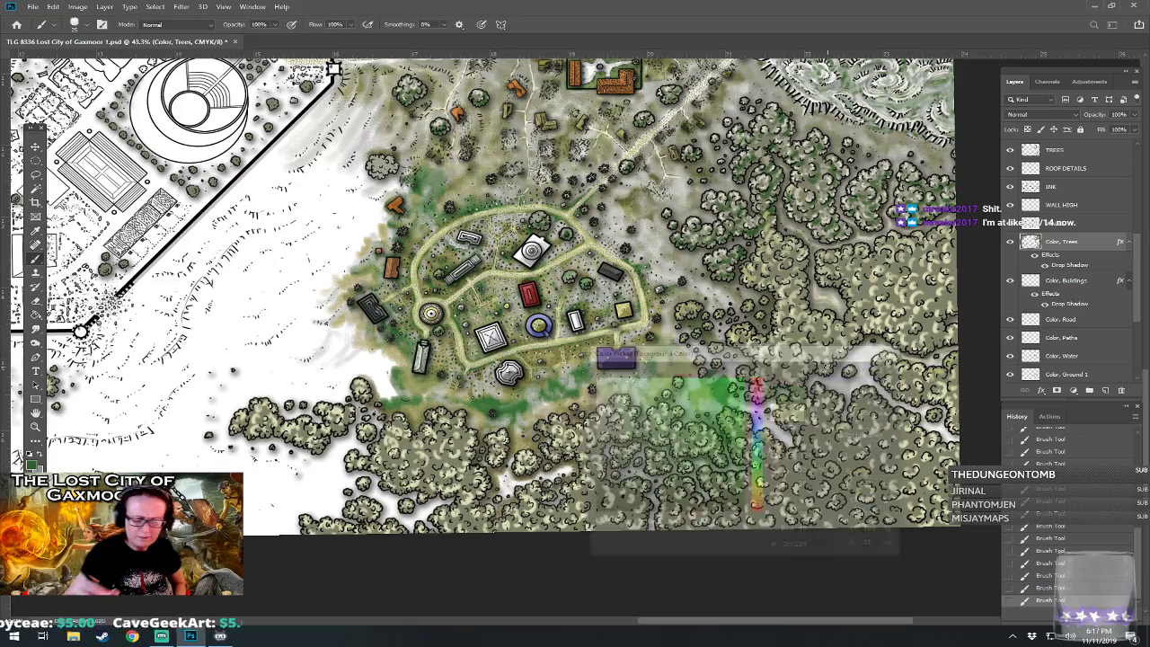
- Brush dark green shadows onto the detached tree cluster and the western forest southwest of the village
{"action": "key", "text": "ctrl+plus"}
{"action": "scroll", "coordinate": [575, 296], "scroll_direction": "up", "scroll_amount": 2}
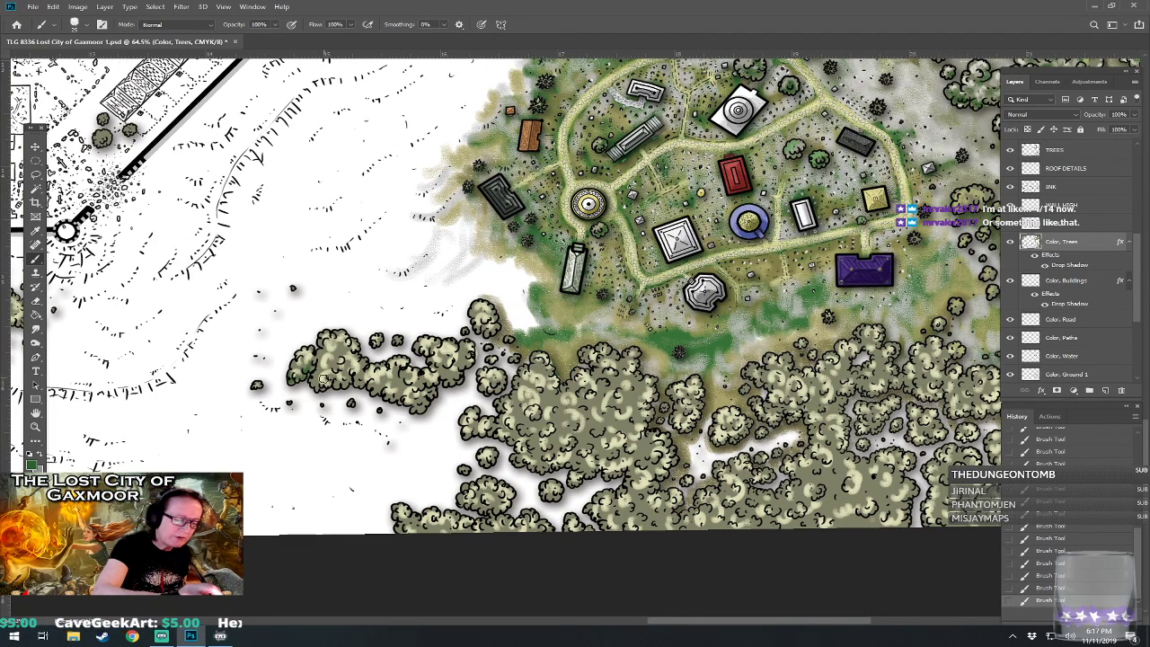
{"action": "mouse_move", "coordinate": [329, 376]}
{"action": "left_mouse_down"}
{"action": "mouse_move", "coordinate": [363, 382]}
{"action": "mouse_move", "coordinate": [395, 387]}
{"action": "mouse_move", "coordinate": [378, 409]}
{"action": "mouse_move", "coordinate": [403, 380]}
{"action": "mouse_move", "coordinate": [421, 407]}
{"action": "mouse_move", "coordinate": [419, 389]}
{"action": "mouse_move", "coordinate": [431, 387]}
{"action": "mouse_move", "coordinate": [419, 375]}
{"action": "mouse_move", "coordinate": [463, 352]}
{"action": "left_mouse_up"}
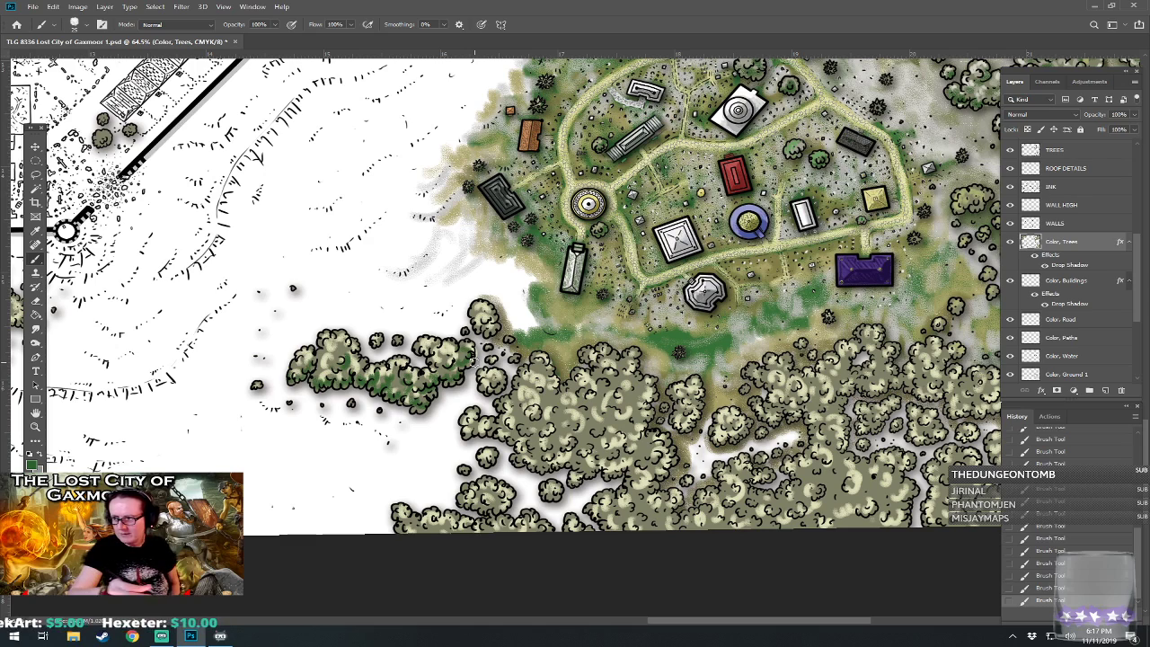
{"action": "mouse_move", "coordinate": [405, 530]}
{"action": "left_mouse_down"}
{"action": "mouse_move", "coordinate": [501, 529]}
{"action": "mouse_move", "coordinate": [502, 501]}
{"action": "mouse_move", "coordinate": [490, 496]}
{"action": "left_mouse_up"}
{"action": "mouse_move", "coordinate": [560, 491]}
{"action": "left_mouse_down"}
{"action": "mouse_move", "coordinate": [549, 495]}
{"action": "mouse_move", "coordinate": [574, 521]}
{"action": "mouse_move", "coordinate": [579, 478]}
{"action": "mouse_move", "coordinate": [542, 464]}
{"action": "mouse_move", "coordinate": [560, 451]}
{"action": "mouse_move", "coordinate": [519, 457]}
{"action": "mouse_move", "coordinate": [552, 437]}
{"action": "mouse_move", "coordinate": [525, 433]}
{"action": "mouse_move", "coordinate": [530, 377]}
{"action": "mouse_move", "coordinate": [571, 404]}
{"action": "mouse_move", "coordinate": [580, 385]}
{"action": "mouse_move", "coordinate": [621, 365]}
{"action": "mouse_move", "coordinate": [621, 412]}
{"action": "mouse_move", "coordinate": [599, 408]}
{"action": "mouse_move", "coordinate": [636, 388]}
{"action": "mouse_move", "coordinate": [645, 412]}
{"action": "mouse_move", "coordinate": [601, 432]}
{"action": "mouse_move", "coordinate": [632, 438]}
{"action": "mouse_move", "coordinate": [600, 449]}
{"action": "mouse_move", "coordinate": [612, 475]}
{"action": "mouse_move", "coordinate": [636, 473]}
{"action": "left_mouse_up"}
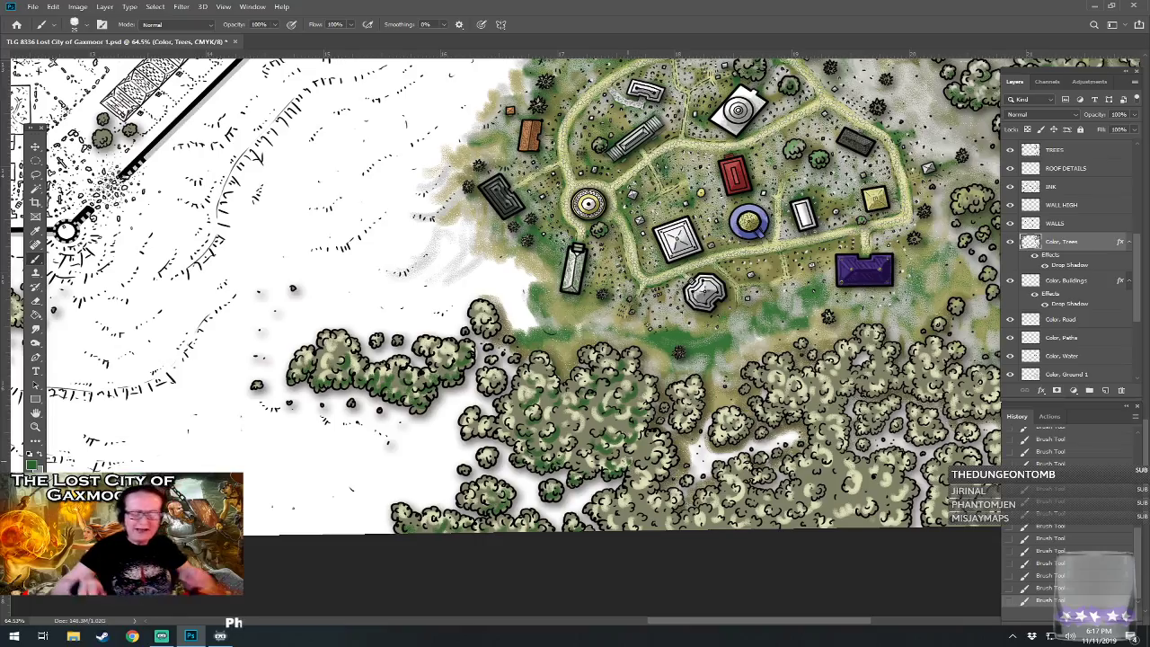
- Brush dark green shadows onto the middle part of the forest south of the village and purple-roofed building
{"action": "scroll", "coordinate": [636, 473], "scroll_direction": "down", "scroll_amount": 5}
{"action": "scroll", "coordinate": [621, 405], "scroll_direction": "up", "scroll_amount": 3}
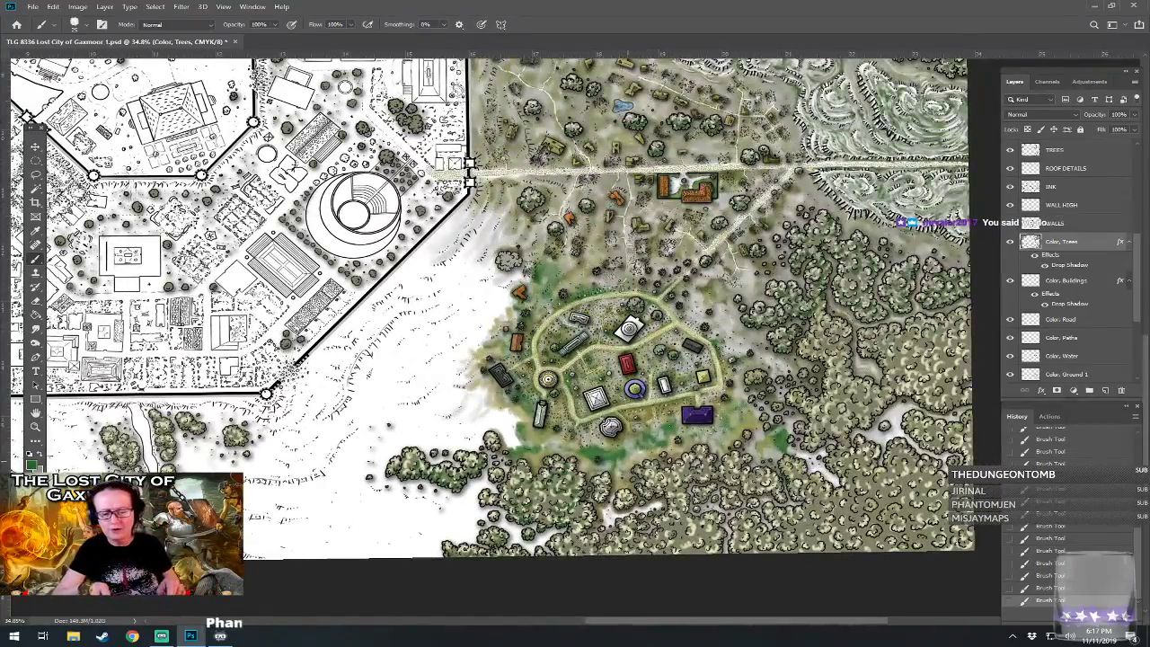
{"action": "scroll", "coordinate": [620, 359], "scroll_direction": "up", "scroll_amount": 2}
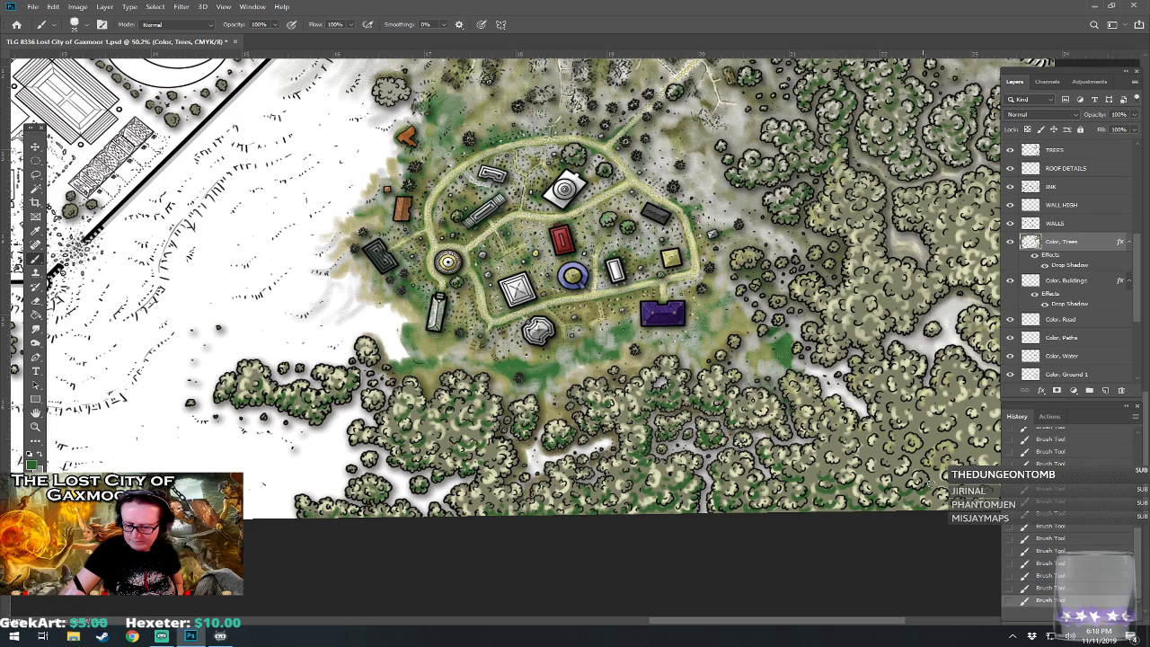
- Brush dark green shadows across the southeastern and eastern forest out to the map edge, and save the map
{"action": "left_click_drag", "start_coordinate": [926, 503], "coordinate": [730, 542]}
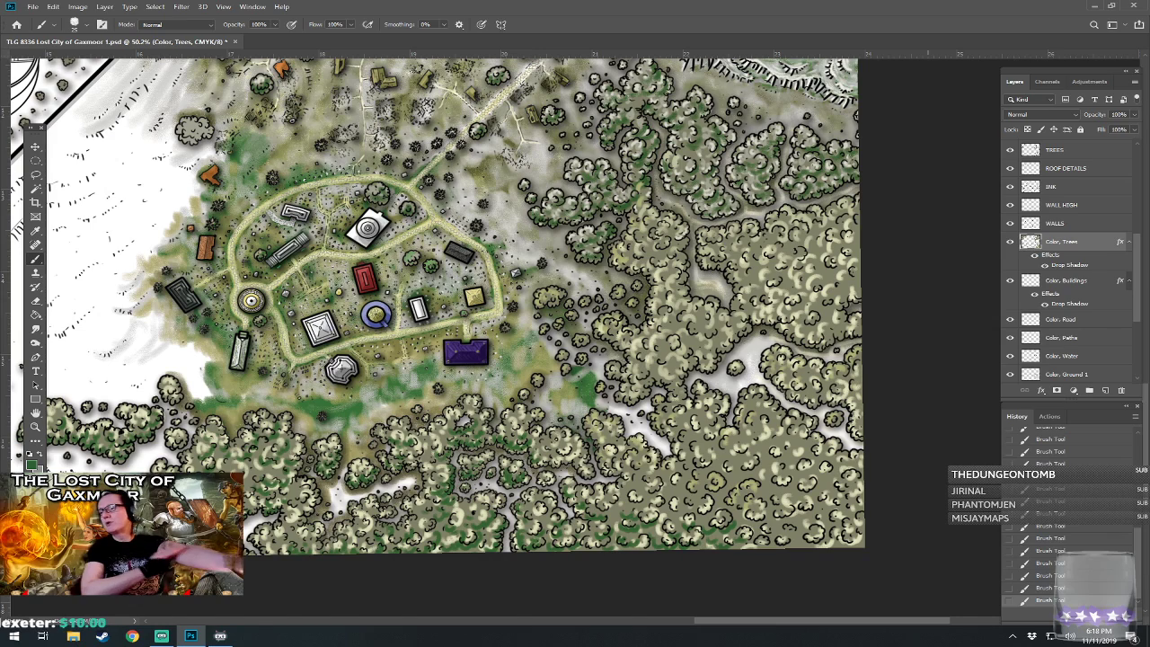
{"action": "left_click_drag", "start_coordinate": [597, 510], "coordinate": [613, 503]}
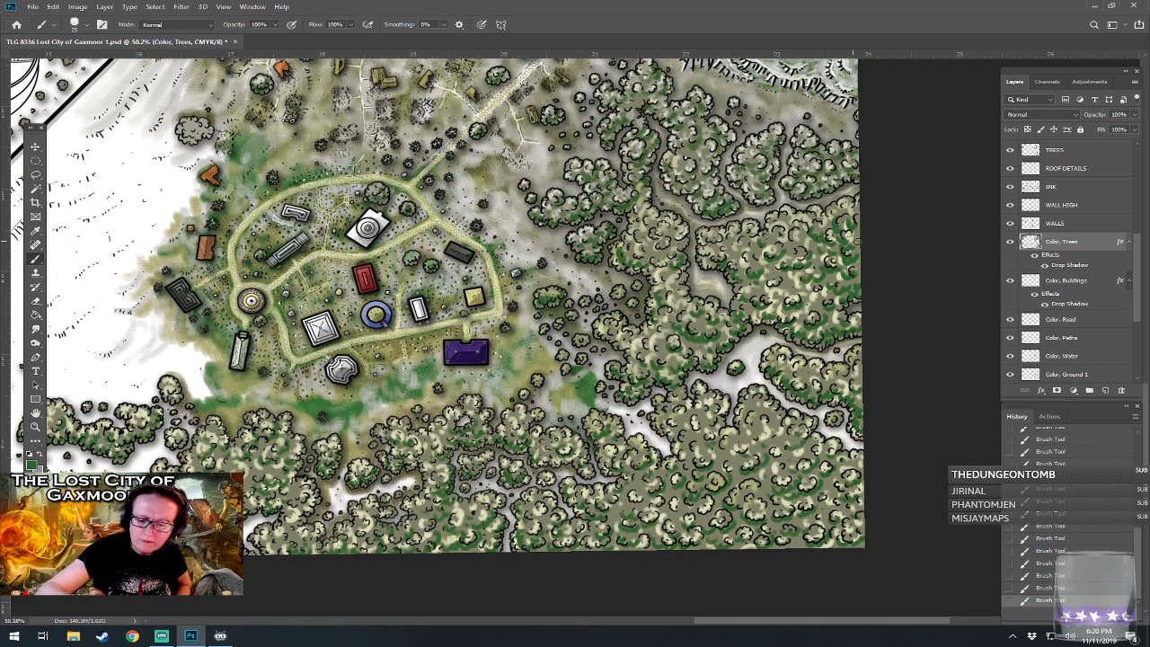
{"action": "scroll", "coordinate": [432, 306], "scroll_direction": "down", "scroll_amount": 3}
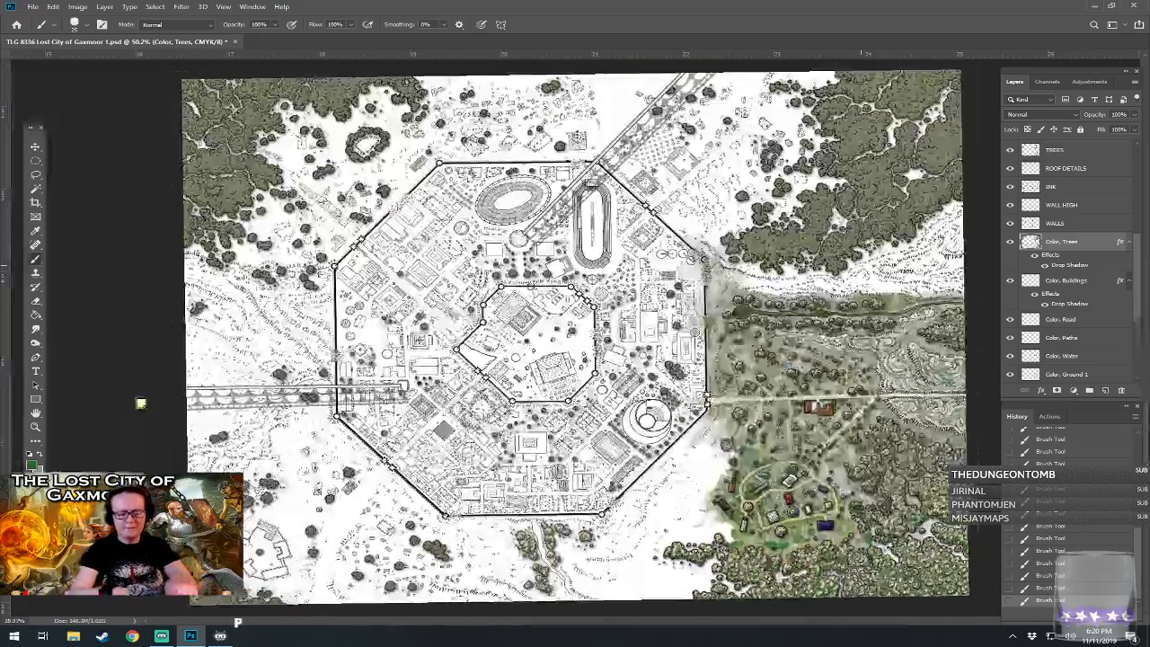
{"action": "scroll", "coordinate": [432, 306], "scroll_direction": "up", "scroll_amount": 1}
{"action": "scroll", "coordinate": [539, 324], "scroll_direction": "up", "scroll_amount": 1}
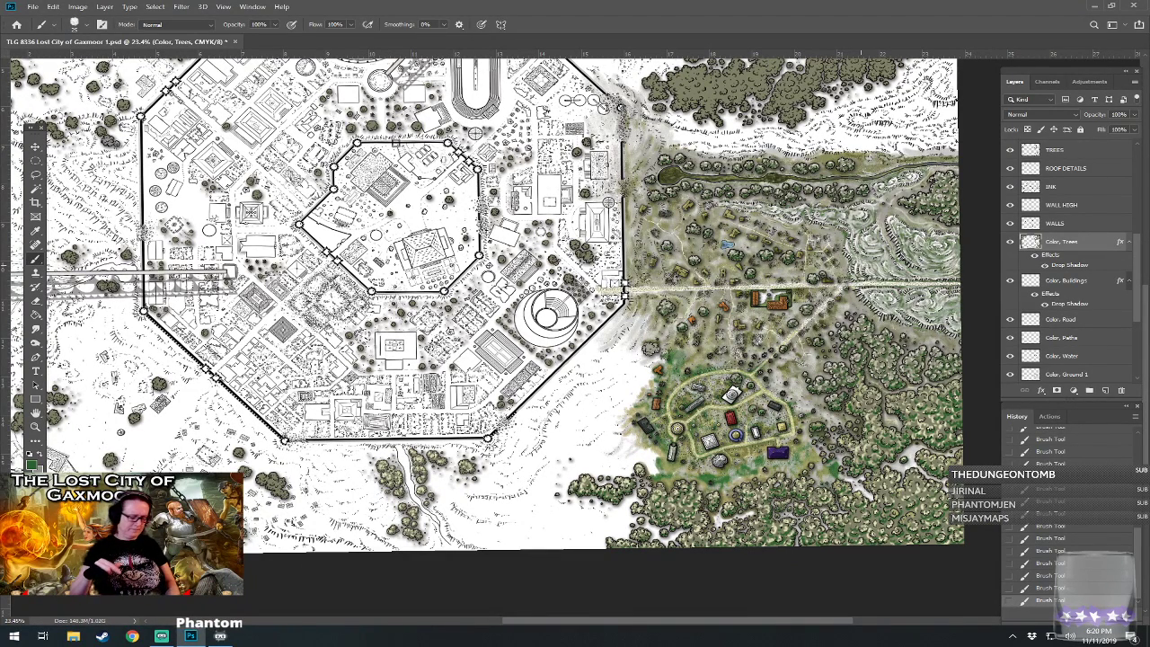
{"action": "key", "text": "ctrl+s"}
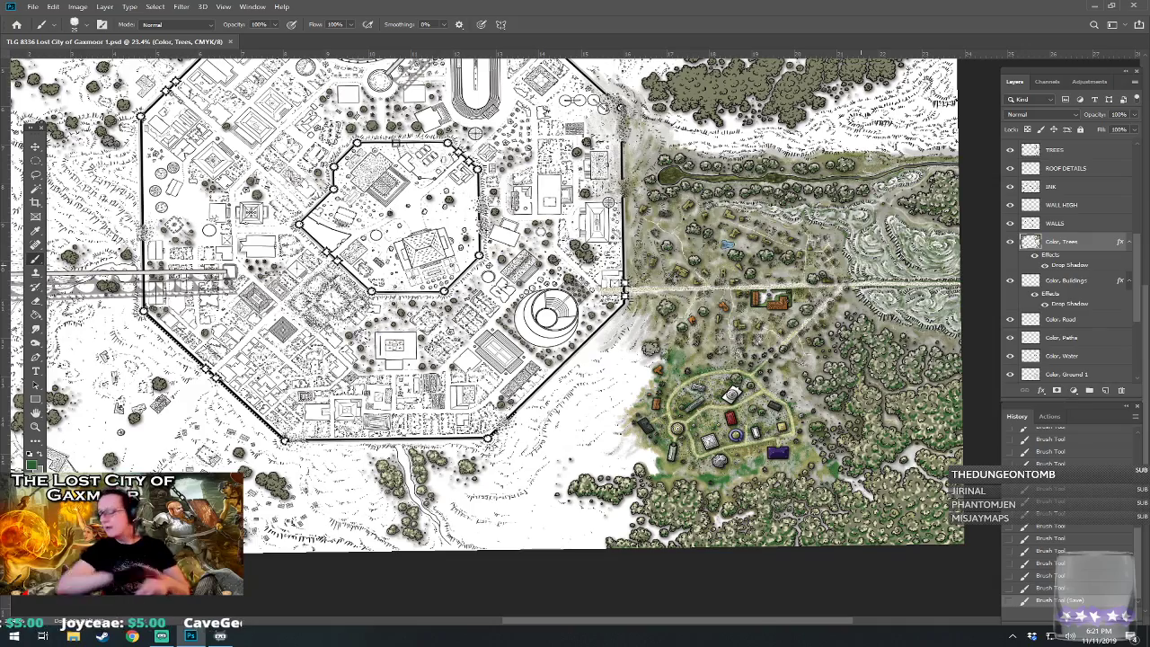
- Brush dark green shadows onto the tree groups along both sides of the stream south of the city wall
{"action": "scroll", "coordinate": [369, 534], "scroll_direction": "up", "scroll_amount": 3}
{"action": "scroll", "coordinate": [274, 546], "scroll_direction": "up", "scroll_amount": 5}
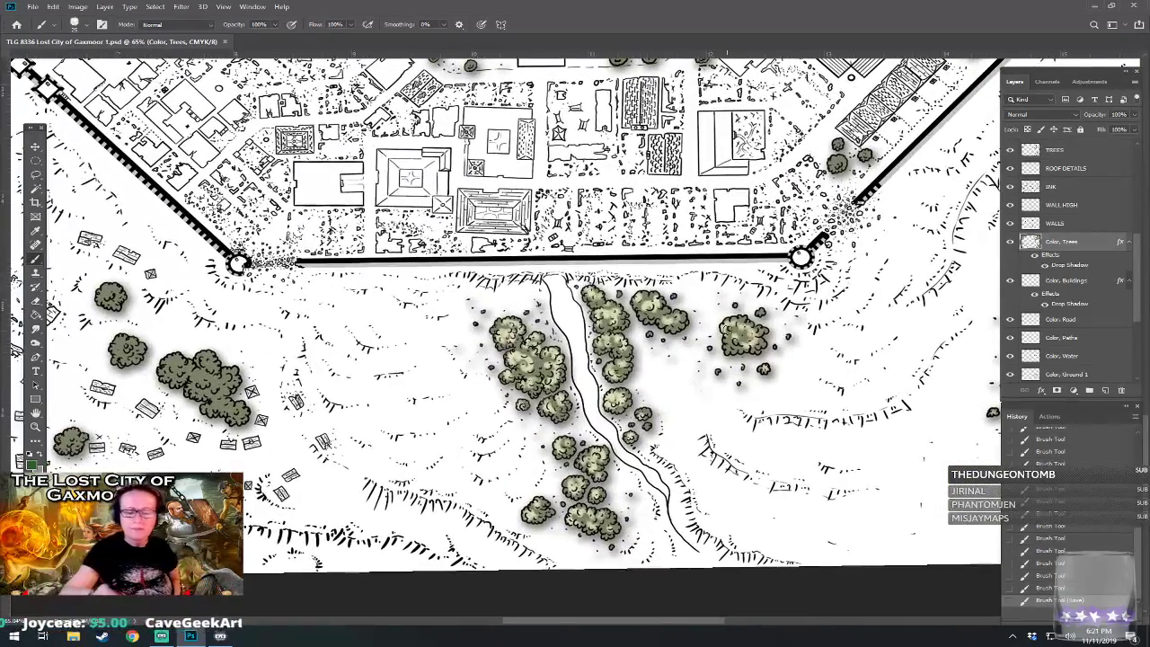
{"action": "mouse_move", "coordinate": [730, 331]}
{"action": "left_mouse_down"}
{"action": "mouse_move", "coordinate": [735, 352]}
{"action": "mouse_move", "coordinate": [757, 345]}
{"action": "mouse_move", "coordinate": [755, 335]}
{"action": "mouse_move", "coordinate": [730, 356]}
{"action": "left_mouse_up"}
{"action": "left_click_drag", "start_coordinate": [644, 317], "coordinate": [679, 317]}
{"action": "mouse_move", "coordinate": [594, 298]}
{"action": "left_mouse_down"}
{"action": "mouse_move", "coordinate": [611, 330]}
{"action": "mouse_move", "coordinate": [620, 315]}
{"action": "mouse_move", "coordinate": [610, 315]}
{"action": "mouse_move", "coordinate": [616, 359]}
{"action": "mouse_move", "coordinate": [602, 341]}
{"action": "mouse_move", "coordinate": [622, 358]}
{"action": "mouse_move", "coordinate": [611, 406]}
{"action": "mouse_move", "coordinate": [629, 401]}
{"action": "mouse_move", "coordinate": [645, 424]}
{"action": "left_mouse_up"}
{"action": "mouse_move", "coordinate": [583, 458]}
{"action": "left_mouse_down"}
{"action": "mouse_move", "coordinate": [600, 475]}
{"action": "mouse_move", "coordinate": [572, 490]}
{"action": "mouse_move", "coordinate": [598, 497]}
{"action": "mouse_move", "coordinate": [575, 520]}
{"action": "mouse_move", "coordinate": [608, 532]}
{"action": "left_mouse_up"}
{"action": "left_click_drag", "start_coordinate": [528, 522], "coordinate": [541, 512]}
{"action": "mouse_move", "coordinate": [549, 413]}
{"action": "left_mouse_down"}
{"action": "mouse_move", "coordinate": [564, 401]}
{"action": "mouse_move", "coordinate": [558, 381]}
{"action": "mouse_move", "coordinate": [530, 390]}
{"action": "mouse_move", "coordinate": [544, 372]}
{"action": "mouse_move", "coordinate": [520, 369]}
{"action": "mouse_move", "coordinate": [548, 362]}
{"action": "mouse_move", "coordinate": [517, 355]}
{"action": "mouse_move", "coordinate": [534, 343]}
{"action": "mouse_move", "coordinate": [506, 342]}
{"action": "mouse_move", "coordinate": [517, 328]}
{"action": "left_mouse_up"}
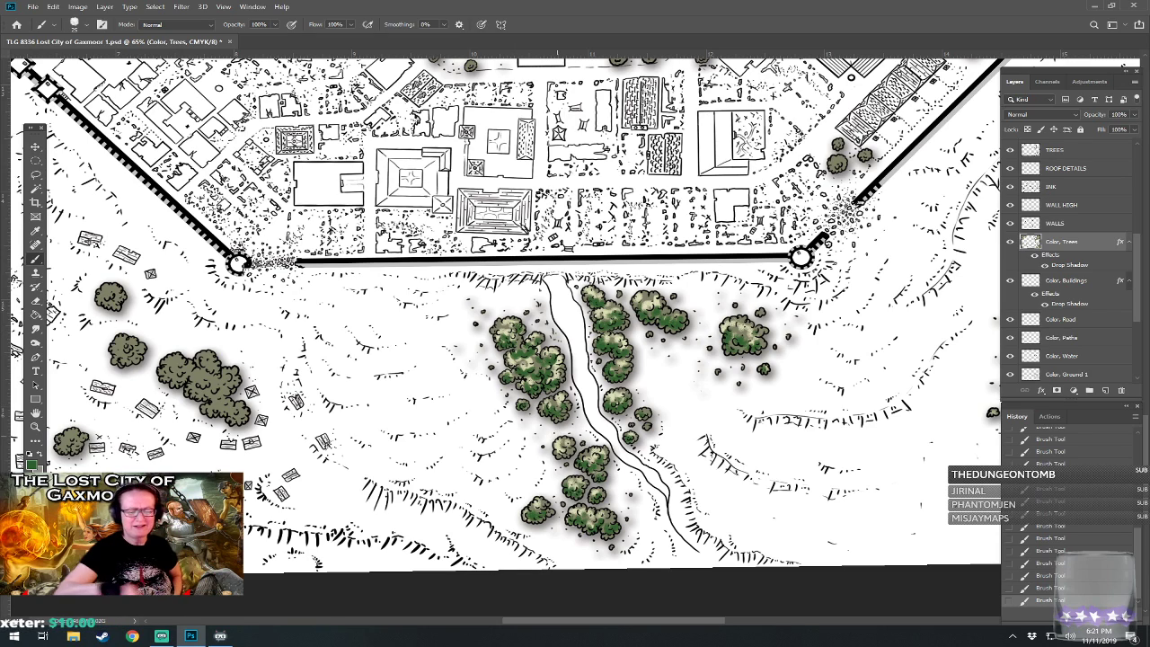
- Brush dark green shadows onto the large tree cluster and single trees among the small huts southwest of the city wall
{"action": "mouse_move", "coordinate": [167, 367]}
{"action": "left_mouse_down"}
{"action": "mouse_move", "coordinate": [203, 393]}
{"action": "mouse_move", "coordinate": [211, 360]}
{"action": "mouse_move", "coordinate": [235, 387]}
{"action": "mouse_move", "coordinate": [212, 408]}
{"action": "mouse_move", "coordinate": [237, 420]}
{"action": "mouse_move", "coordinate": [254, 404]}
{"action": "mouse_move", "coordinate": [518, 382]}
{"action": "mouse_move", "coordinate": [661, 383]}
{"action": "mouse_move", "coordinate": [722, 403]}
{"action": "left_mouse_up"}
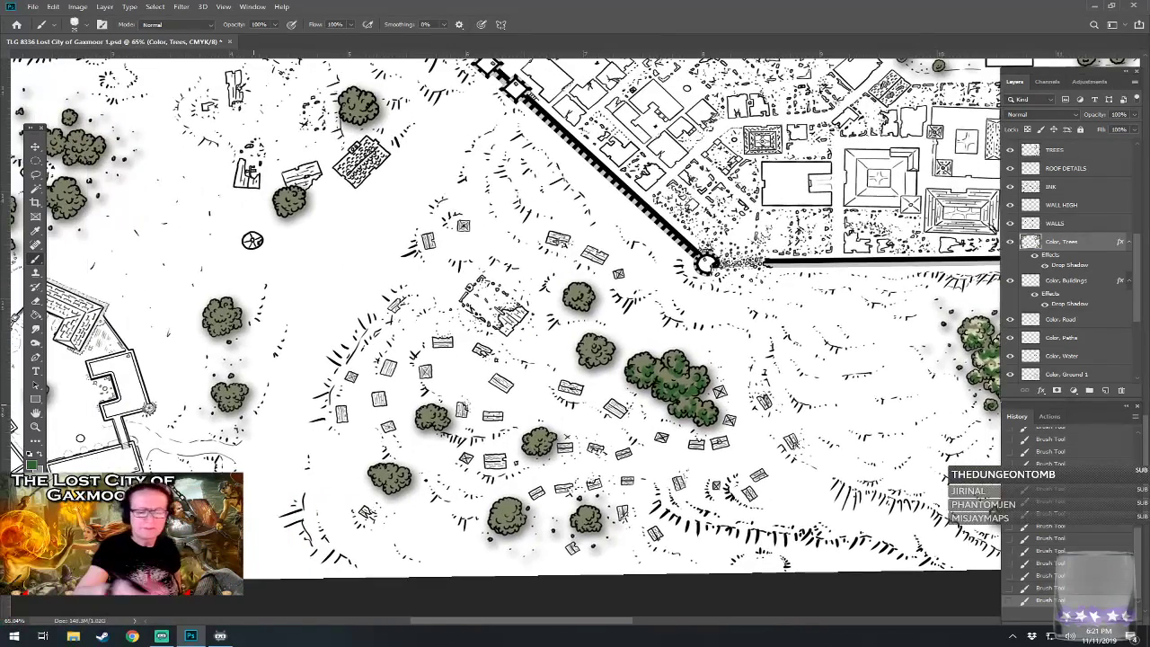
{"action": "mouse_move", "coordinate": [572, 297]}
{"action": "left_mouse_down"}
{"action": "mouse_move", "coordinate": [581, 303]}
{"action": "mouse_move", "coordinate": [584, 293]}
{"action": "left_mouse_up"}
{"action": "mouse_move", "coordinate": [586, 351]}
{"action": "left_mouse_down"}
{"action": "mouse_move", "coordinate": [595, 360]}
{"action": "mouse_move", "coordinate": [597, 345]}
{"action": "left_mouse_up"}
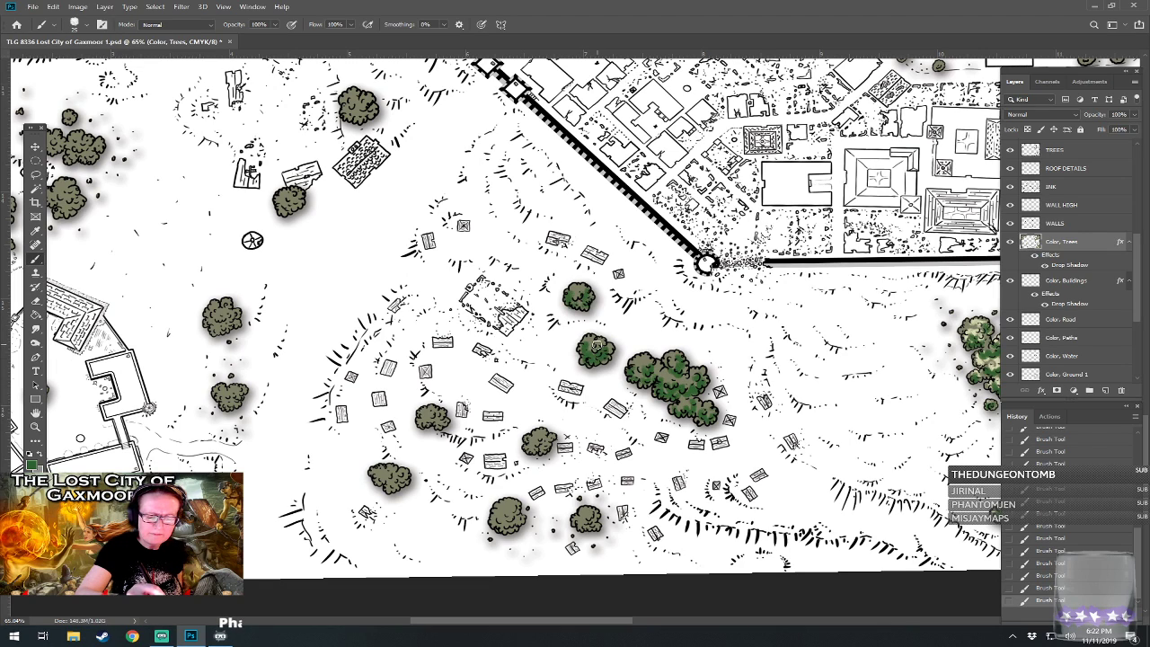
{"action": "left_click_drag", "start_coordinate": [531, 444], "coordinate": [552, 438]}
{"action": "left_click_drag", "start_coordinate": [586, 521], "coordinate": [593, 512]}
{"action": "mouse_move", "coordinate": [499, 515]}
{"action": "left_mouse_down"}
{"action": "mouse_move", "coordinate": [519, 526]}
{"action": "mouse_move", "coordinate": [503, 510]}
{"action": "mouse_move", "coordinate": [517, 505]}
{"action": "left_mouse_up"}
{"action": "left_click_drag", "start_coordinate": [420, 416], "coordinate": [440, 423]}
{"action": "left_click_drag", "start_coordinate": [375, 478], "coordinate": [405, 476]}
- Brush dark green shadows onto the four single trees between the ruined compound and the southwestern city wall
{"action": "mouse_move", "coordinate": [215, 394]}
{"action": "left_mouse_down"}
{"action": "mouse_move", "coordinate": [231, 401]}
{"action": "mouse_move", "coordinate": [239, 392]}
{"action": "left_mouse_up"}
{"action": "mouse_move", "coordinate": [209, 313]}
{"action": "left_mouse_down"}
{"action": "mouse_move", "coordinate": [217, 328]}
{"action": "mouse_move", "coordinate": [231, 309]}
{"action": "left_mouse_up"}
{"action": "left_click_drag", "start_coordinate": [279, 202], "coordinate": [298, 198]}
{"action": "mouse_move", "coordinate": [346, 102]}
{"action": "left_mouse_down"}
{"action": "mouse_move", "coordinate": [347, 115]}
{"action": "mouse_move", "coordinate": [371, 103]}
{"action": "mouse_move", "coordinate": [550, 132]}
{"action": "left_mouse_up"}
- Save the map and make the Color, Ground 1 layer active
{"action": "key", "text": "ctrl+minus"}
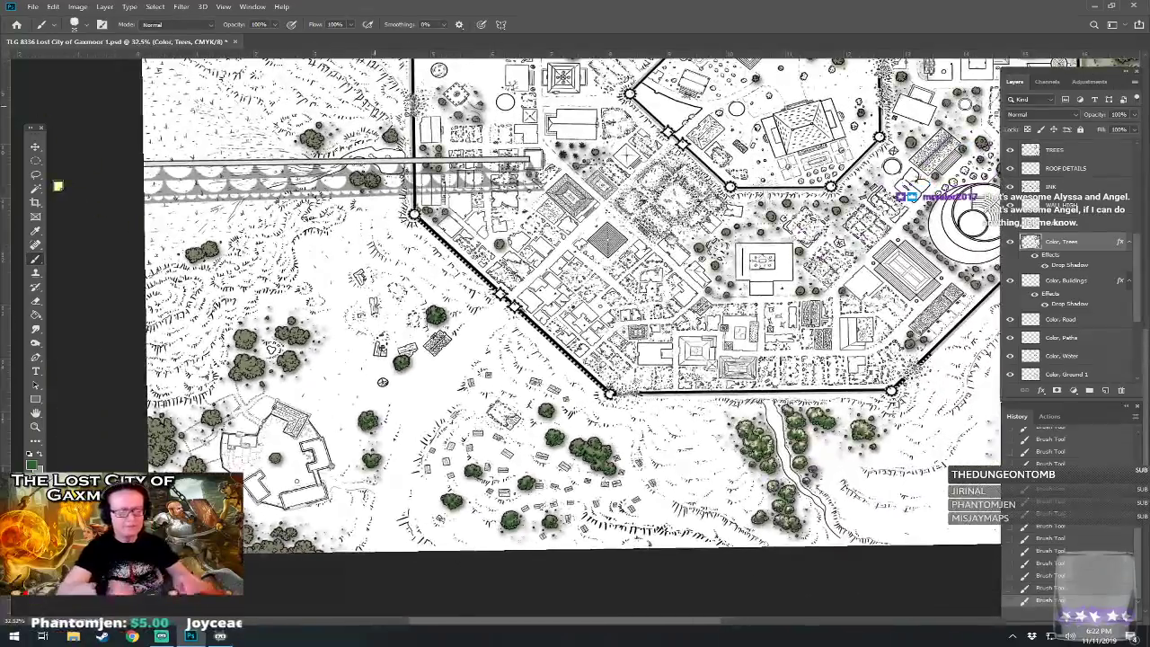
{"action": "mouse_move", "coordinate": [629, 315]}
{"action": "left_mouse_down"}
{"action": "mouse_move", "coordinate": [492, 286]}
{"action": "mouse_move", "coordinate": [378, 307]}
{"action": "left_mouse_up"}
{"action": "mouse_move", "coordinate": [504, 315]}
{"action": "left_mouse_down"}
{"action": "mouse_move", "coordinate": [740, 309]}
{"action": "mouse_move", "coordinate": [482, 318]}
{"action": "mouse_move", "coordinate": [216, 356]}
{"action": "left_mouse_up"}
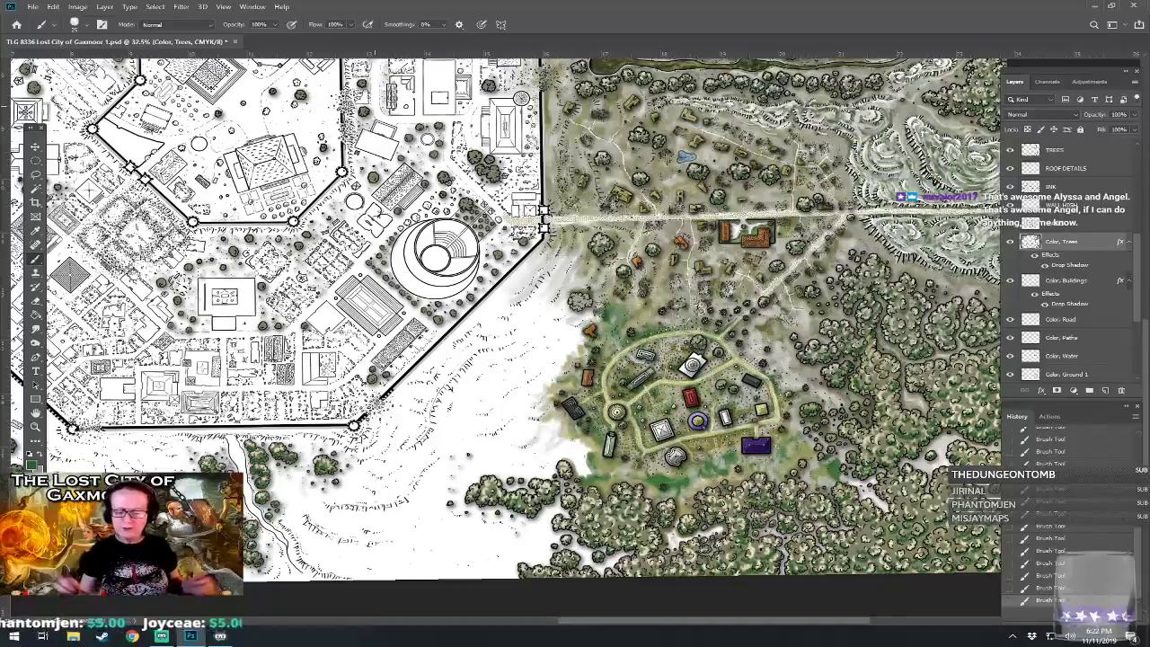
{"action": "left_click_drag", "start_coordinate": [530, 252], "coordinate": [320, 170]}
{"action": "scroll", "coordinate": [320, 170], "scroll_direction": "up", "scroll_amount": 2}
{"action": "left_click_drag", "start_coordinate": [349, 108], "coordinate": [344, 47]}
{"action": "key", "text": "ctrl+s"}
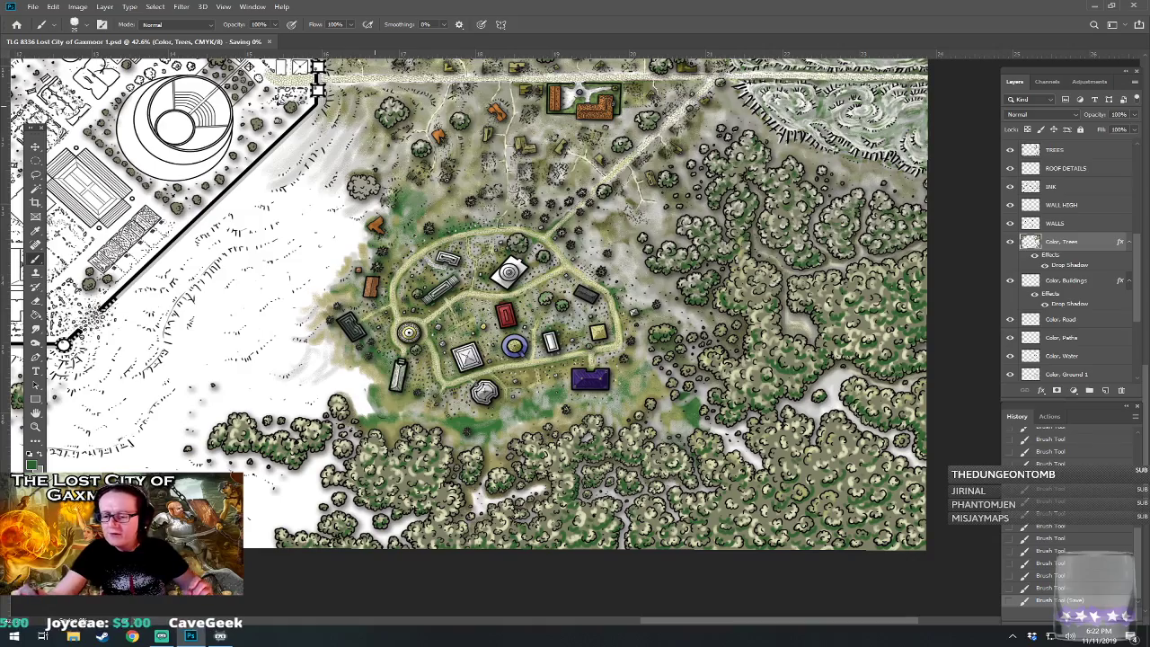
{"action": "scroll", "coordinate": [1140, 321], "scroll_direction": "down", "scroll_amount": 4}
{"action": "left_click", "coordinate": [1081, 299]}
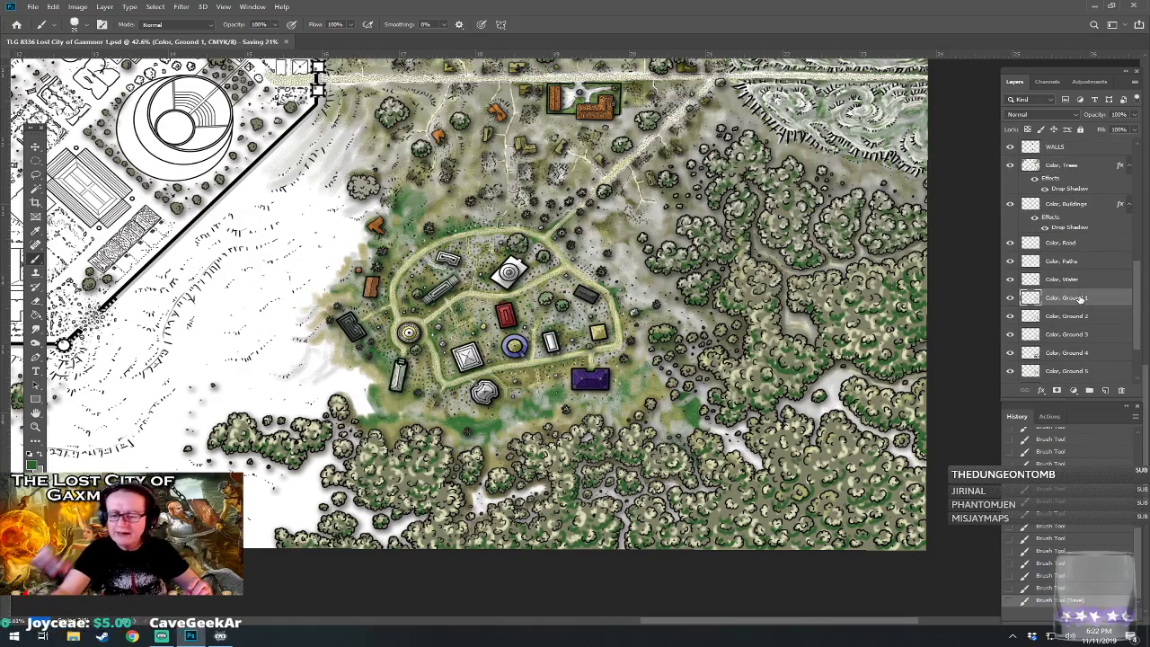
{"action": "scroll", "coordinate": [697, 360], "scroll_direction": "down", "scroll_amount": 4}
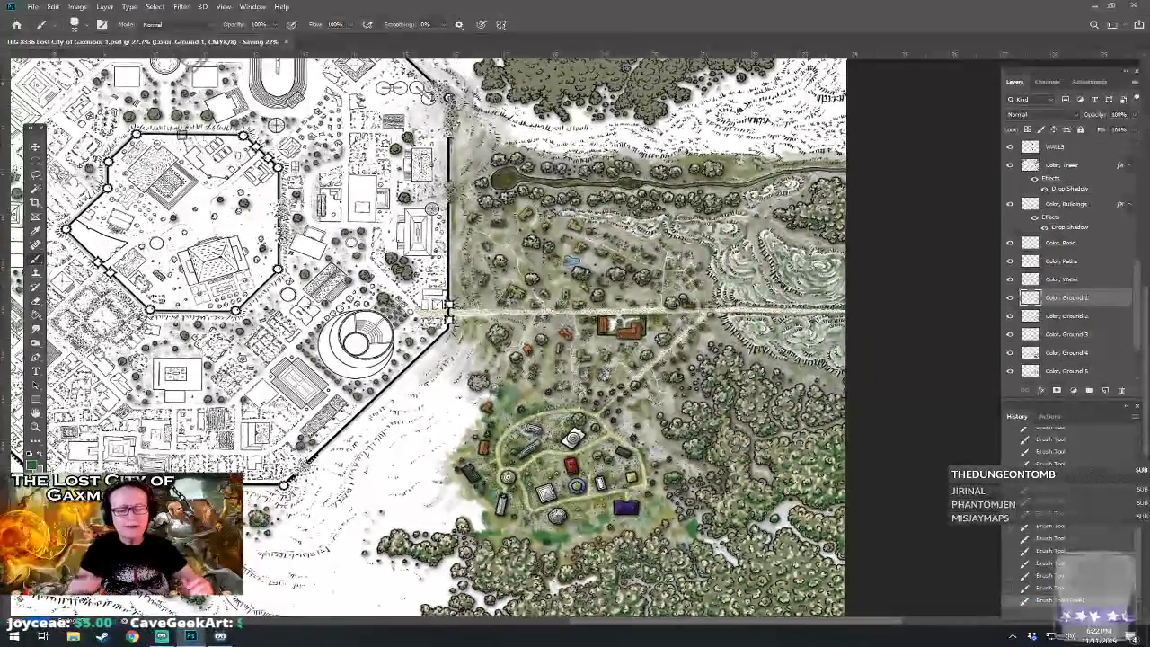
{"action": "scroll", "coordinate": [792, 561], "scroll_direction": "down", "scroll_amount": 2}
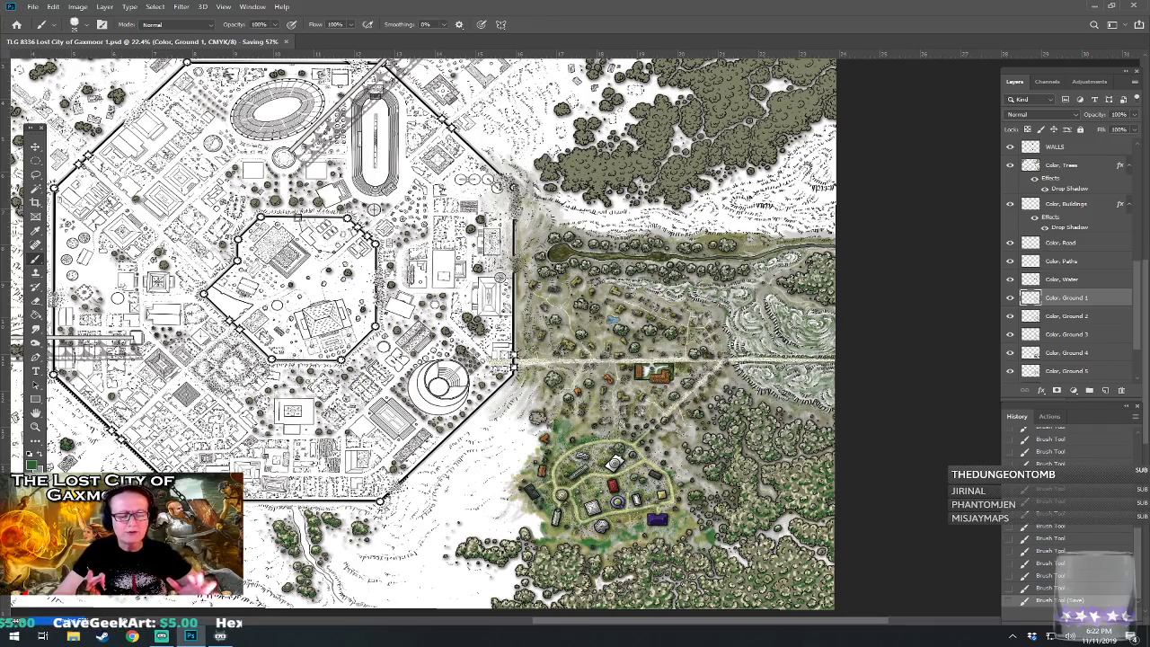
{"action": "scroll", "coordinate": [607, 442], "scroll_direction": "up", "scroll_amount": 2}
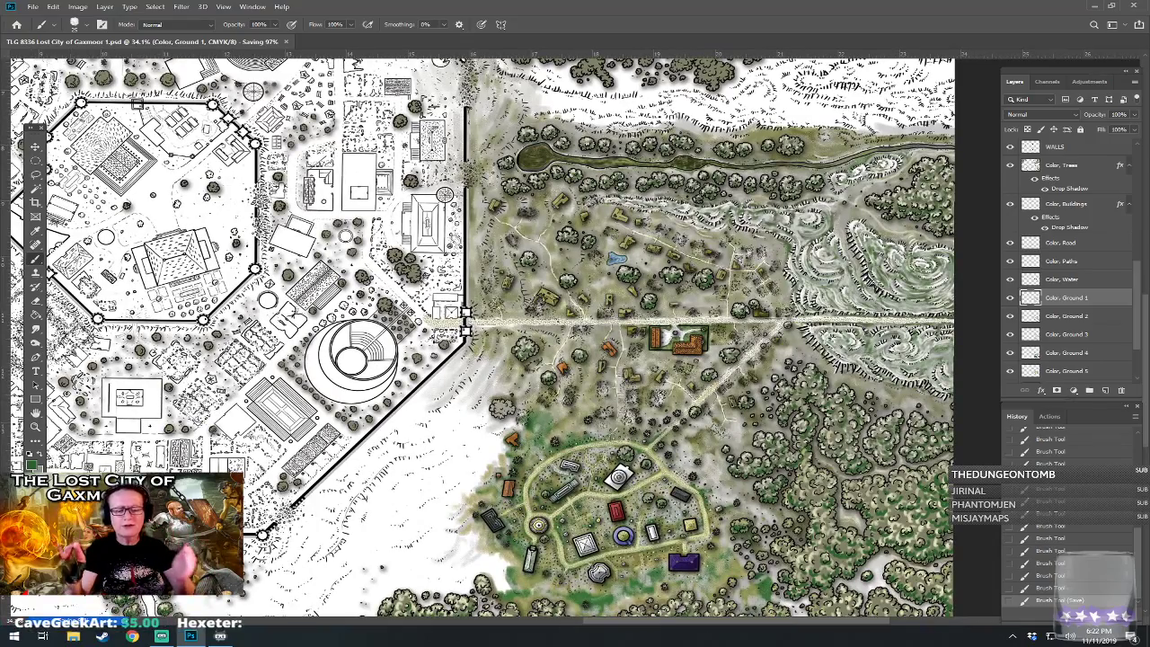
{"action": "scroll", "coordinate": [503, 338], "scroll_direction": "down", "scroll_amount": 2}
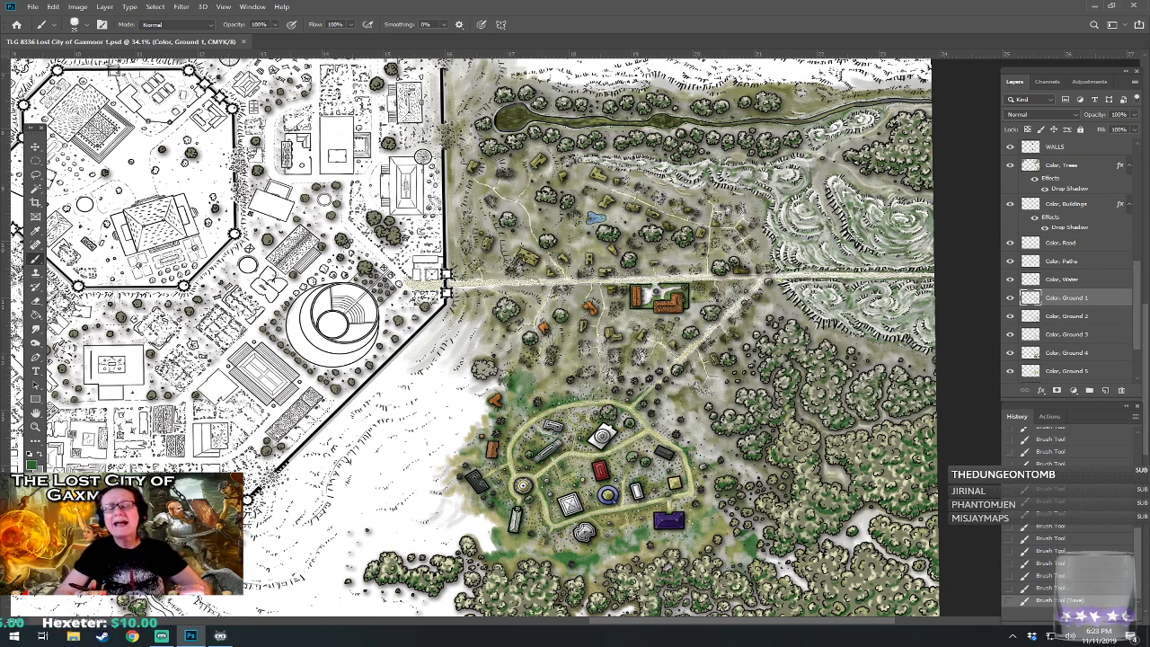
{"action": "left_click_drag", "start_coordinate": [539, 359], "coordinate": [514, 309]}
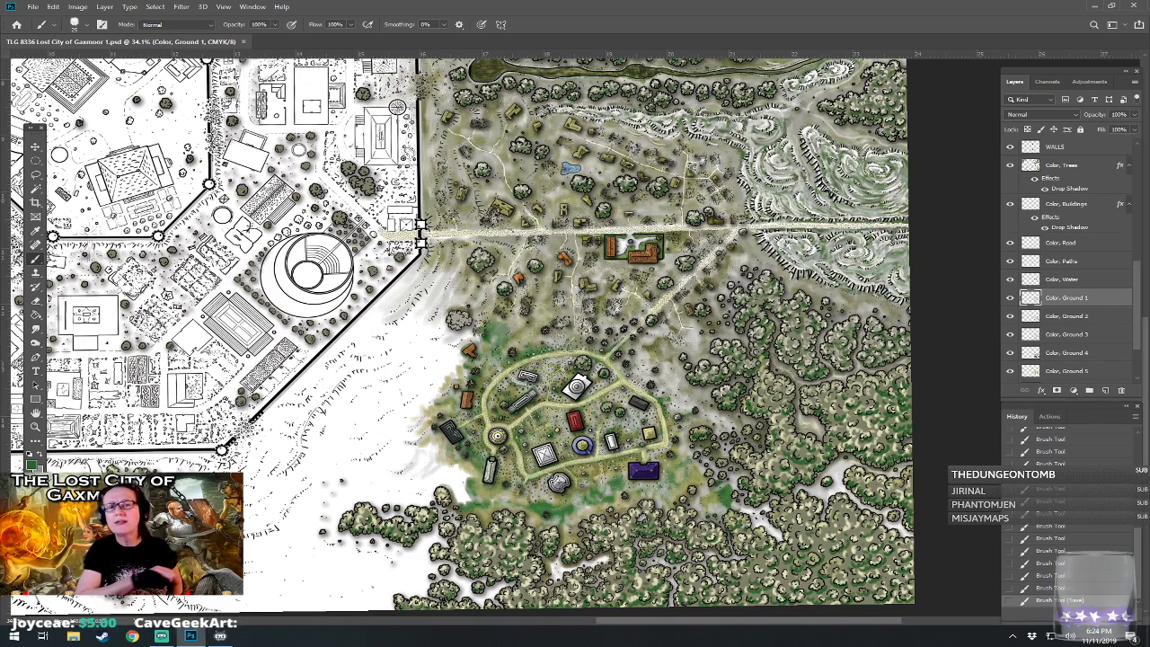
{"action": "left_click_drag", "start_coordinate": [540, 359], "coordinate": [527, 353]}
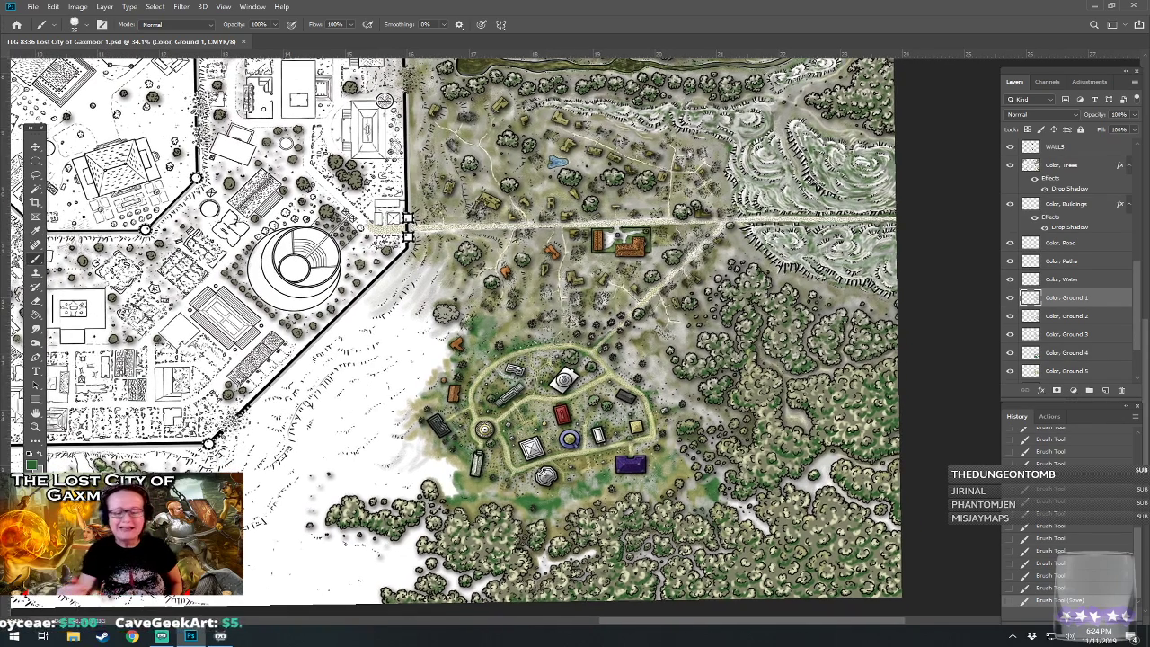
- Set the foreground colour to olive green 767e4d and return to the Brush tool
{"action": "scroll", "coordinate": [539, 360], "scroll_direction": "up", "scroll_amount": 1}
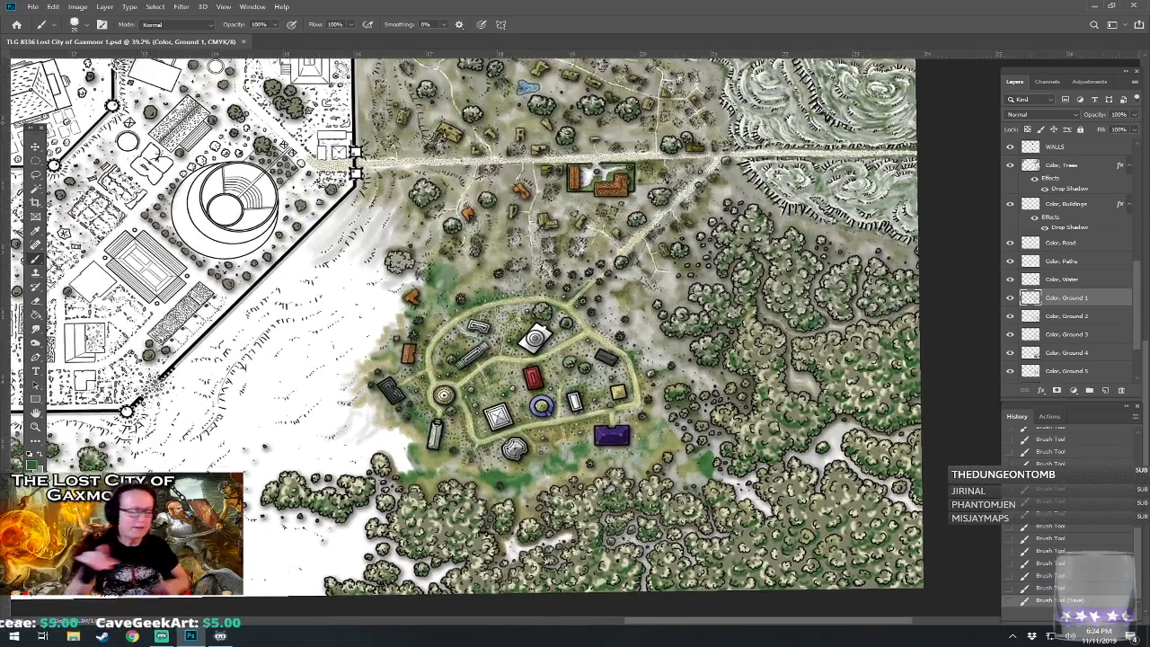
{"action": "left_click", "coordinate": [33, 464]}
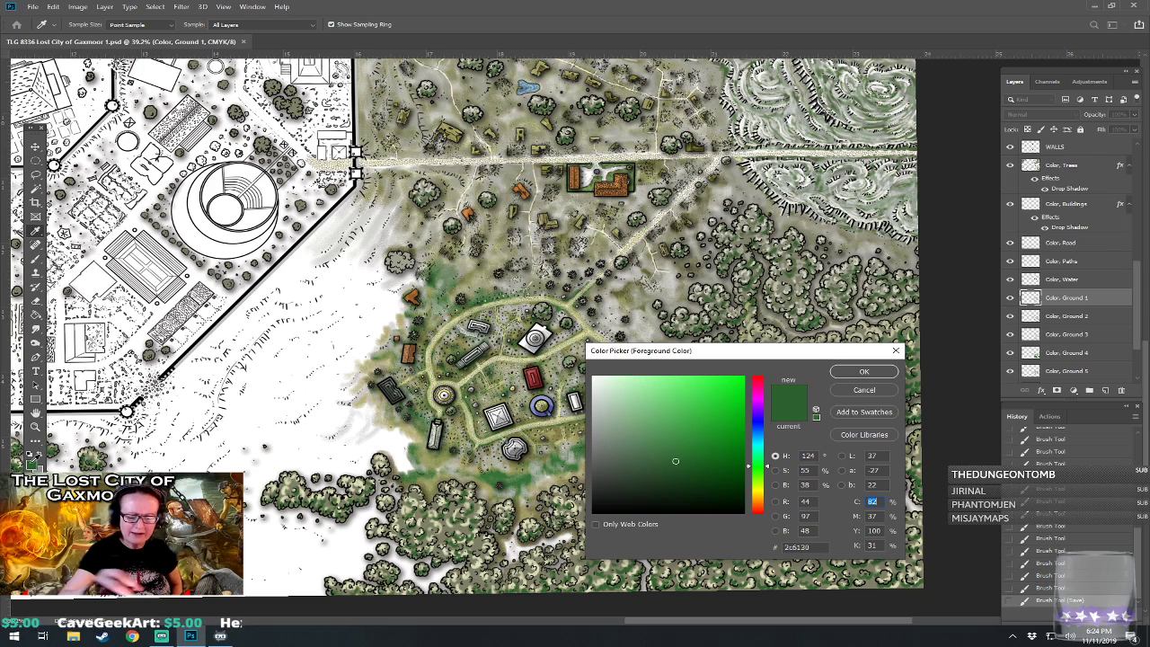
{"action": "mouse_move", "coordinate": [764, 467]}
{"action": "left_mouse_down"}
{"action": "mouse_move", "coordinate": [764, 502]}
{"action": "mouse_move", "coordinate": [762, 490]}
{"action": "left_mouse_up"}
{"action": "left_click_drag", "start_coordinate": [658, 446], "coordinate": [648, 444]}
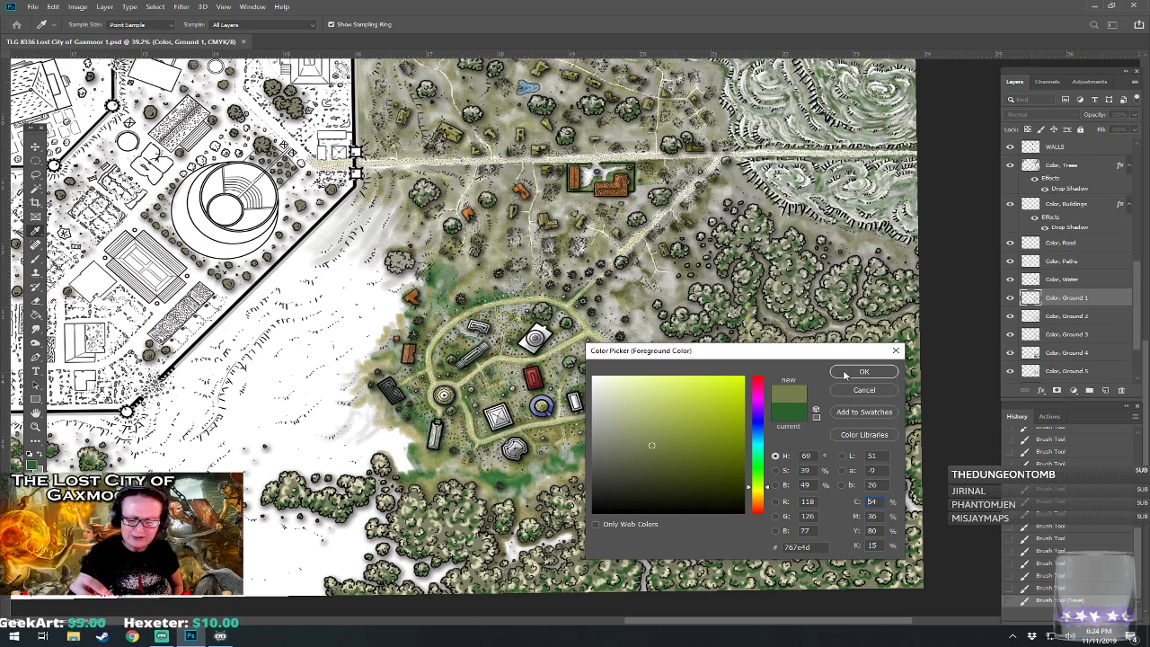
{"action": "left_click", "coordinate": [861, 373]}
{"action": "key", "text": "b"}
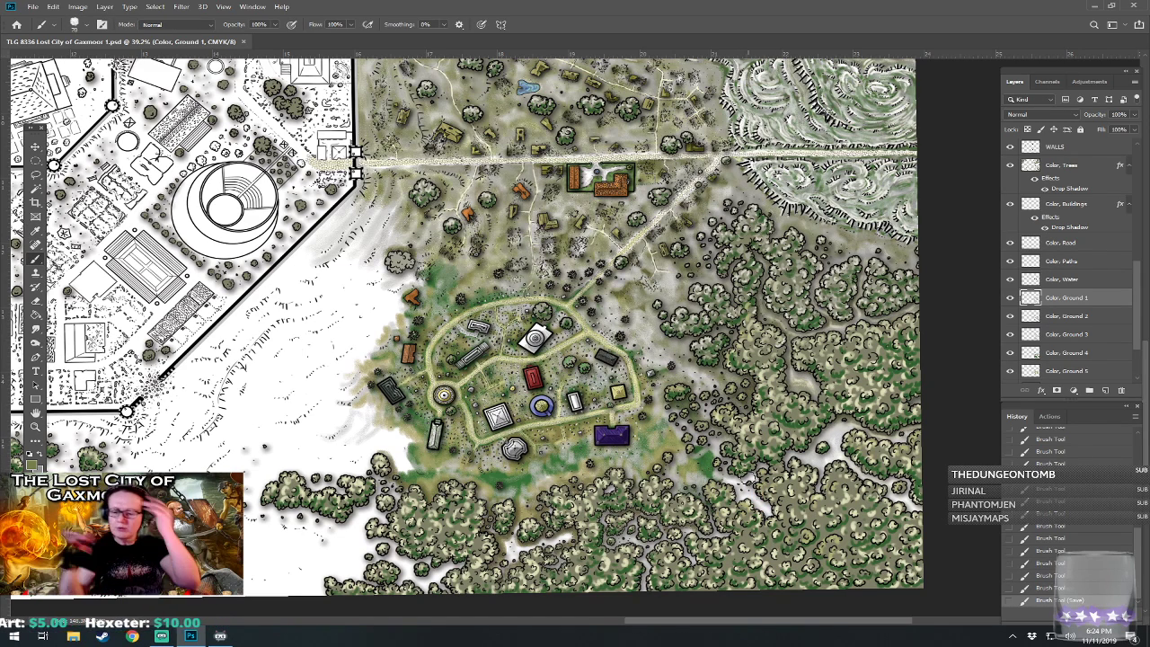
- Brush olive green ground beneath the forest southeast of the city, from the map's eastern edge to the forest's western fringe
{"action": "left_click_drag", "start_coordinate": [715, 473], "coordinate": [712, 447]}
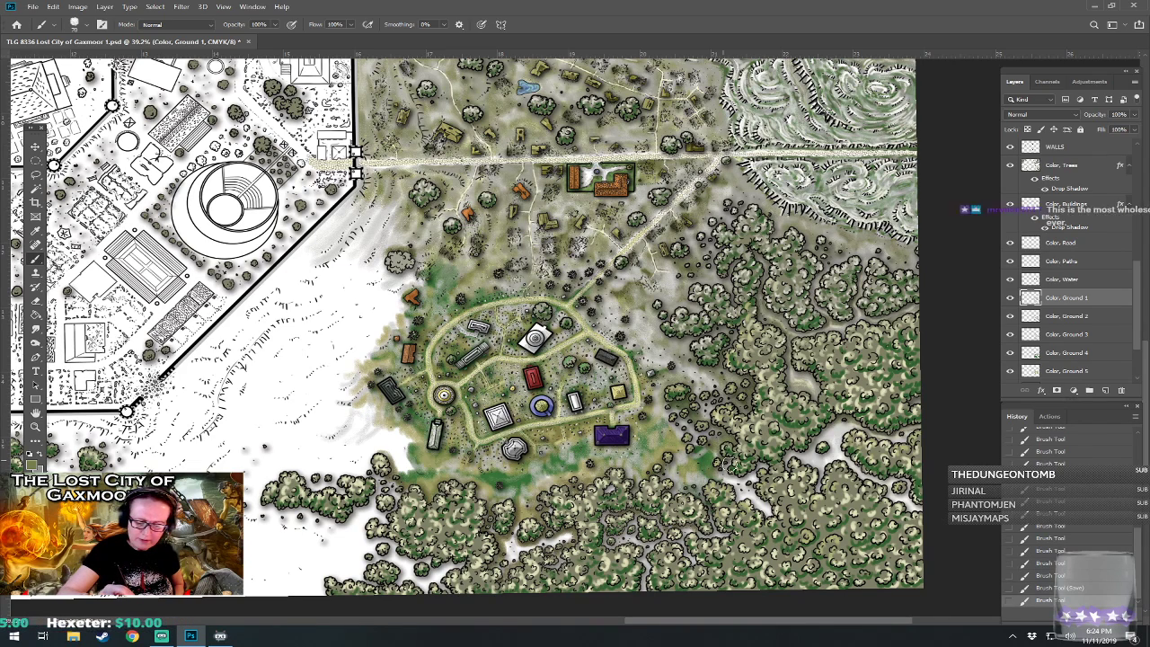
{"action": "mouse_move", "coordinate": [767, 507]}
{"action": "left_mouse_down"}
{"action": "mouse_move", "coordinate": [761, 471]}
{"action": "mouse_move", "coordinate": [838, 426]}
{"action": "mouse_move", "coordinate": [921, 508]}
{"action": "left_mouse_up"}
{"action": "mouse_move", "coordinate": [717, 534]}
{"action": "left_mouse_down"}
{"action": "mouse_move", "coordinate": [696, 501]}
{"action": "mouse_move", "coordinate": [698, 539]}
{"action": "left_mouse_up"}
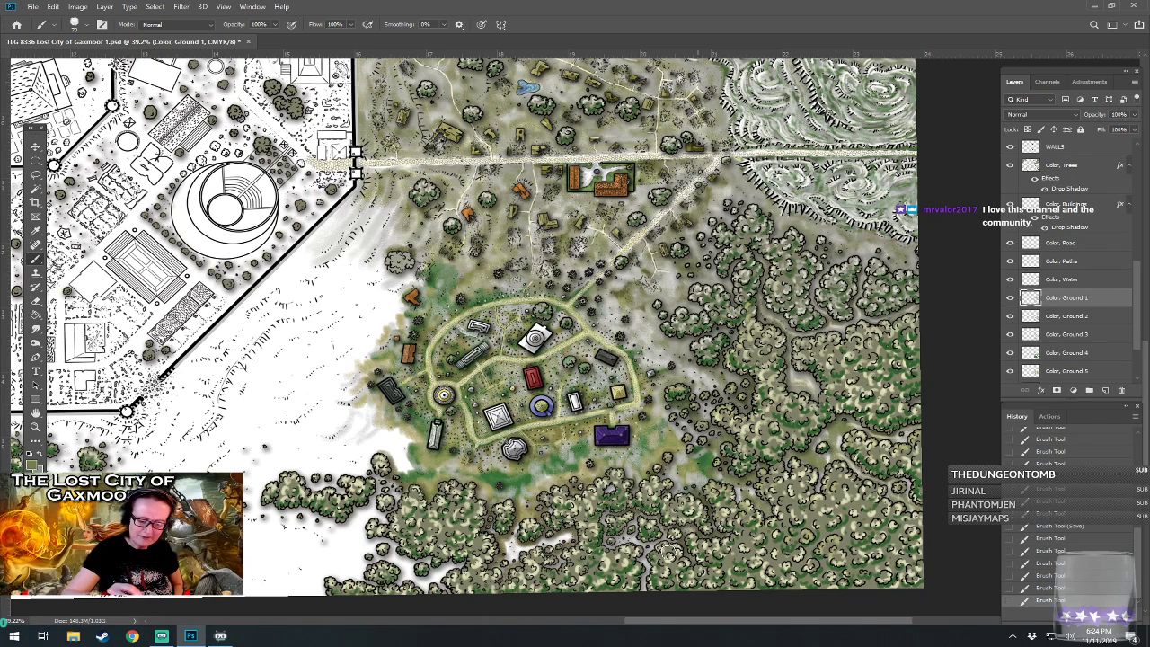
{"action": "mouse_move", "coordinate": [612, 522]}
{"action": "left_mouse_down"}
{"action": "mouse_move", "coordinate": [645, 549]}
{"action": "mouse_move", "coordinate": [638, 581]}
{"action": "left_mouse_up"}
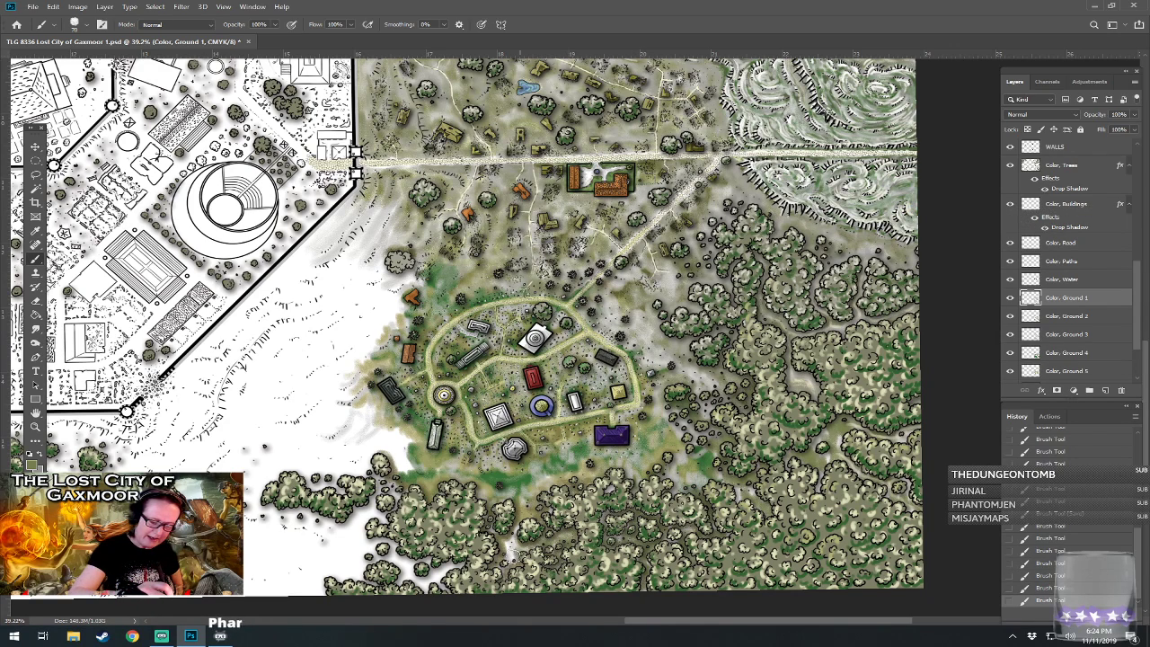
{"action": "left_click_drag", "start_coordinate": [546, 505], "coordinate": [597, 486]}
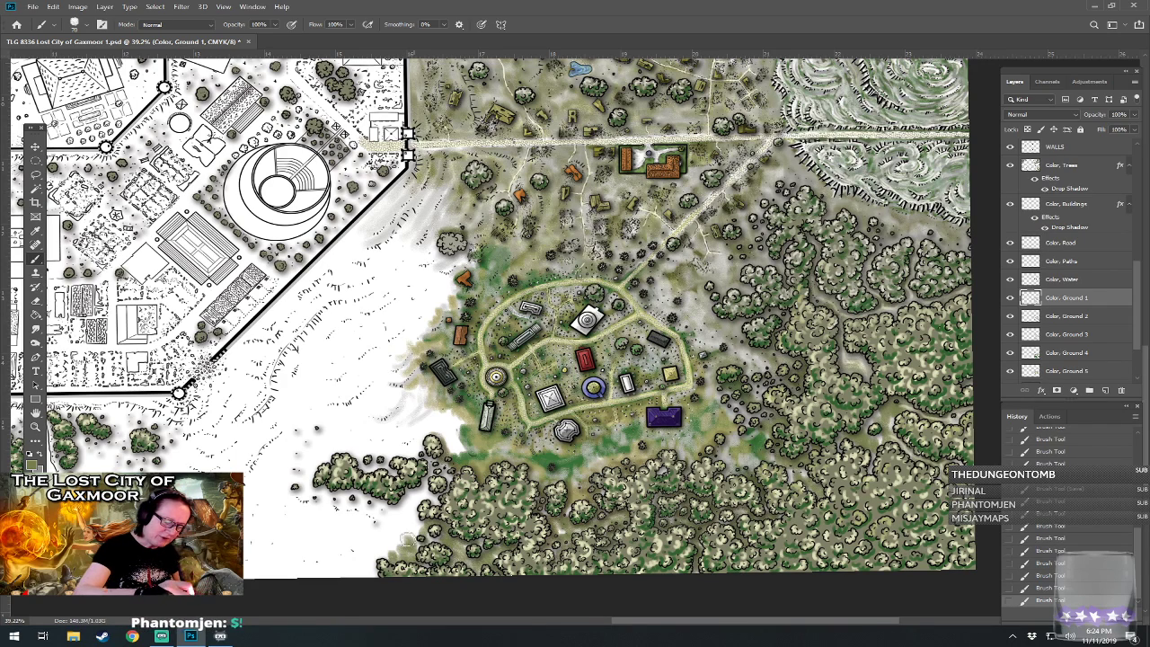
{"action": "mouse_move", "coordinate": [385, 506]}
{"action": "left_mouse_down"}
{"action": "mouse_move", "coordinate": [409, 499]}
{"action": "mouse_move", "coordinate": [412, 510]}
{"action": "mouse_move", "coordinate": [425, 499]}
{"action": "mouse_move", "coordinate": [461, 435]}
{"action": "mouse_move", "coordinate": [458, 415]}
{"action": "mouse_move", "coordinate": [631, 390]}
{"action": "left_mouse_up"}
{"action": "mouse_move", "coordinate": [481, 475]}
{"action": "left_mouse_down"}
{"action": "mouse_move", "coordinate": [476, 432]}
{"action": "mouse_move", "coordinate": [497, 422]}
{"action": "mouse_move", "coordinate": [495, 473]}
{"action": "mouse_move", "coordinate": [527, 473]}
{"action": "mouse_move", "coordinate": [693, 541]}
{"action": "mouse_move", "coordinate": [734, 530]}
{"action": "left_mouse_up"}
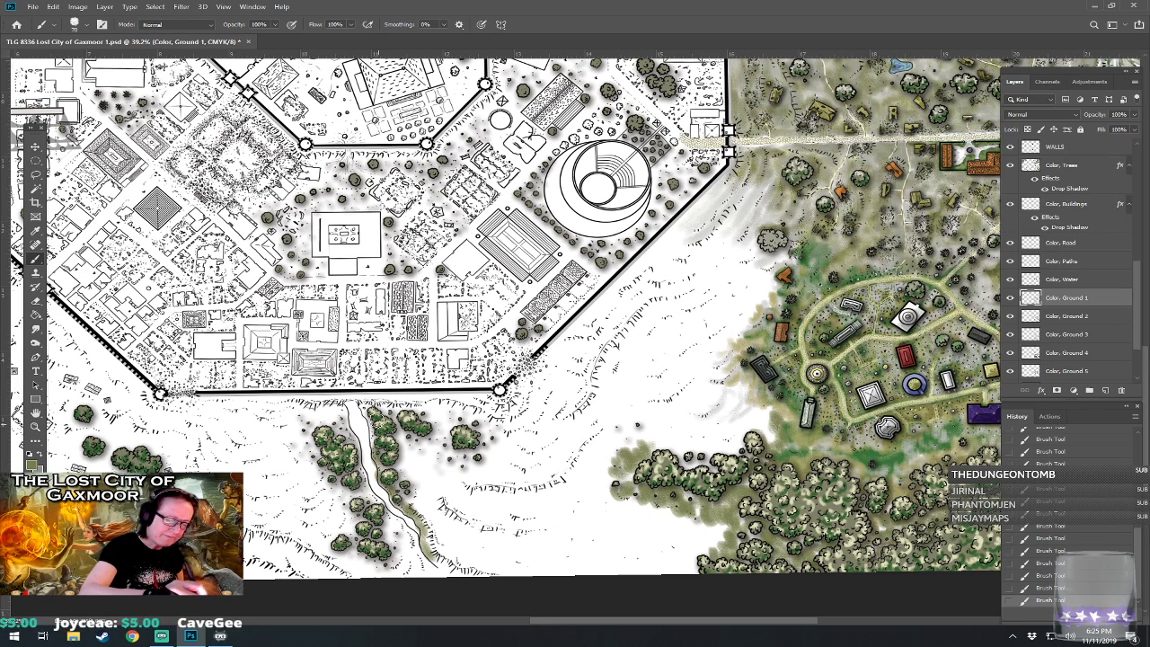
- Brush olive green ground around the trees along the southern stream, among the small huts and beside the ruins southwest of the wall
{"action": "mouse_move", "coordinate": [337, 411]}
{"action": "left_mouse_down"}
{"action": "mouse_move", "coordinate": [357, 455]}
{"action": "mouse_move", "coordinate": [359, 500]}
{"action": "mouse_move", "coordinate": [412, 539]}
{"action": "mouse_move", "coordinate": [389, 530]}
{"action": "mouse_move", "coordinate": [370, 546]}
{"action": "mouse_move", "coordinate": [342, 532]}
{"action": "mouse_move", "coordinate": [346, 496]}
{"action": "mouse_move", "coordinate": [297, 463]}
{"action": "mouse_move", "coordinate": [333, 422]}
{"action": "left_mouse_up"}
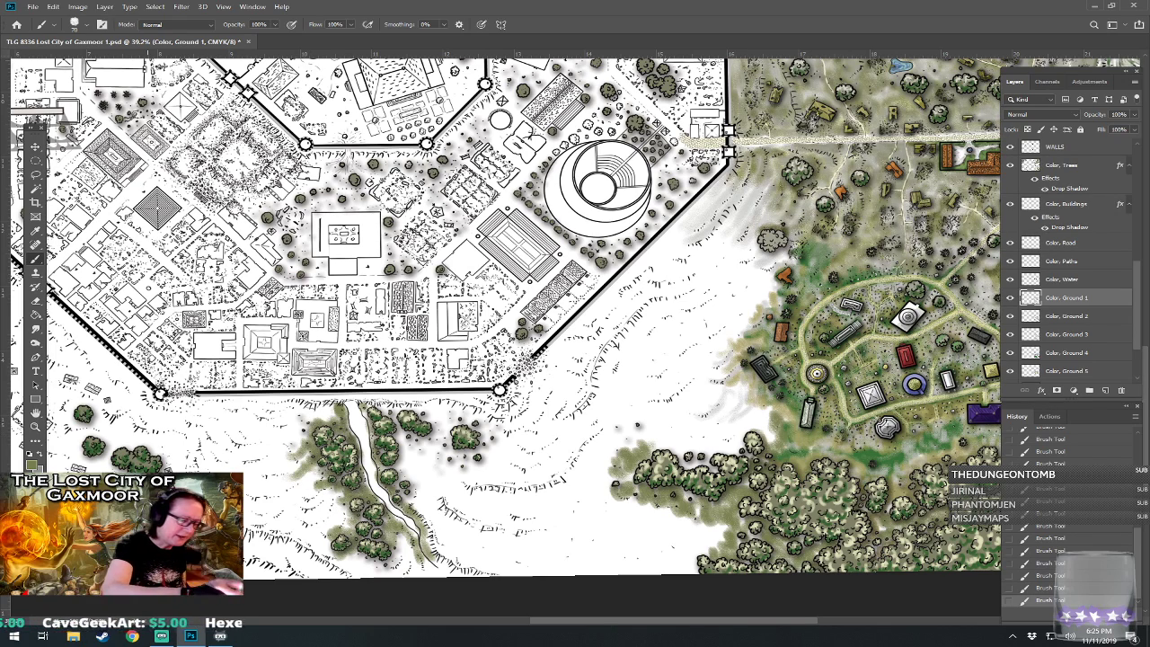
{"action": "mouse_move", "coordinate": [158, 466]}
{"action": "left_mouse_down"}
{"action": "mouse_move", "coordinate": [124, 449]}
{"action": "mouse_move", "coordinate": [110, 461]}
{"action": "mouse_move", "coordinate": [364, 458]}
{"action": "mouse_move", "coordinate": [338, 443]}
{"action": "mouse_move", "coordinate": [350, 418]}
{"action": "mouse_move", "coordinate": [323, 411]}
{"action": "left_mouse_up"}
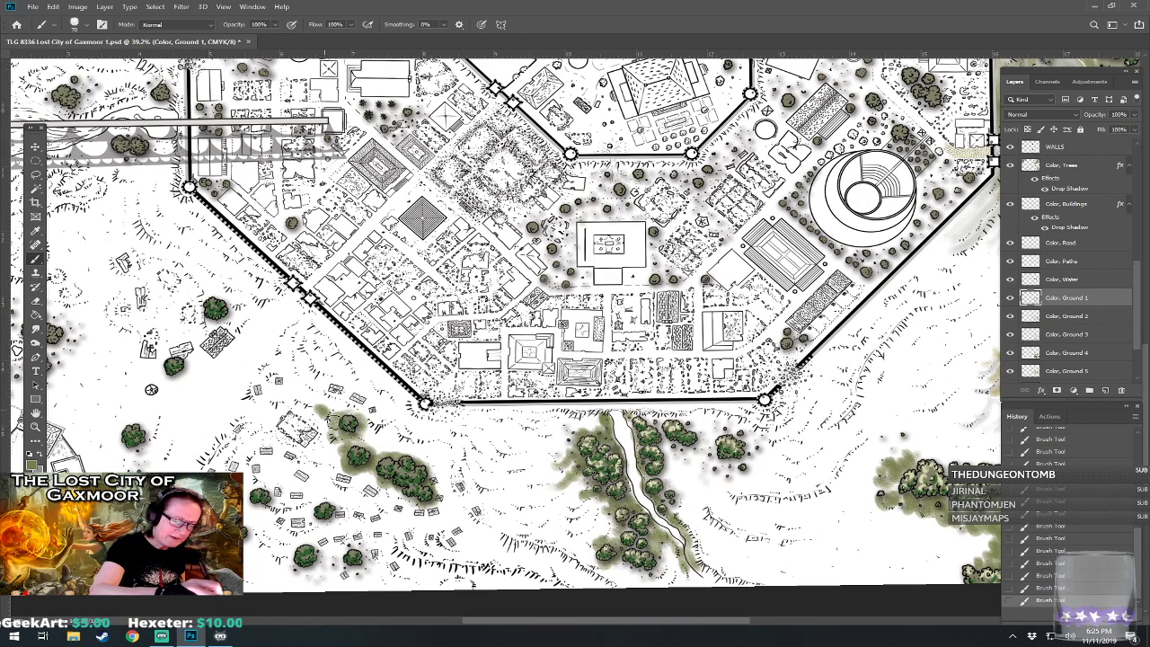
{"action": "mouse_move", "coordinate": [320, 510]}
{"action": "left_mouse_down"}
{"action": "mouse_move", "coordinate": [282, 509]}
{"action": "mouse_move", "coordinate": [268, 493]}
{"action": "left_mouse_up"}
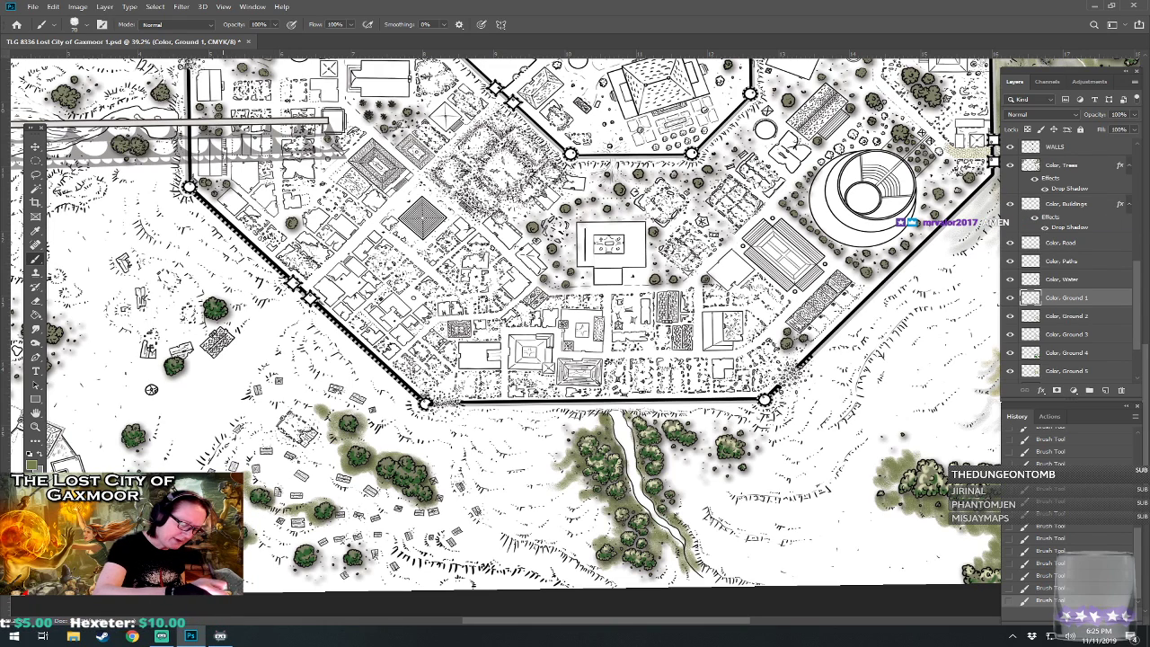
{"action": "mouse_move", "coordinate": [256, 544]}
{"action": "left_mouse_down"}
{"action": "mouse_move", "coordinate": [307, 564]}
{"action": "mouse_move", "coordinate": [288, 551]}
{"action": "mouse_move", "coordinate": [359, 562]}
{"action": "mouse_move", "coordinate": [345, 552]}
{"action": "left_mouse_up"}
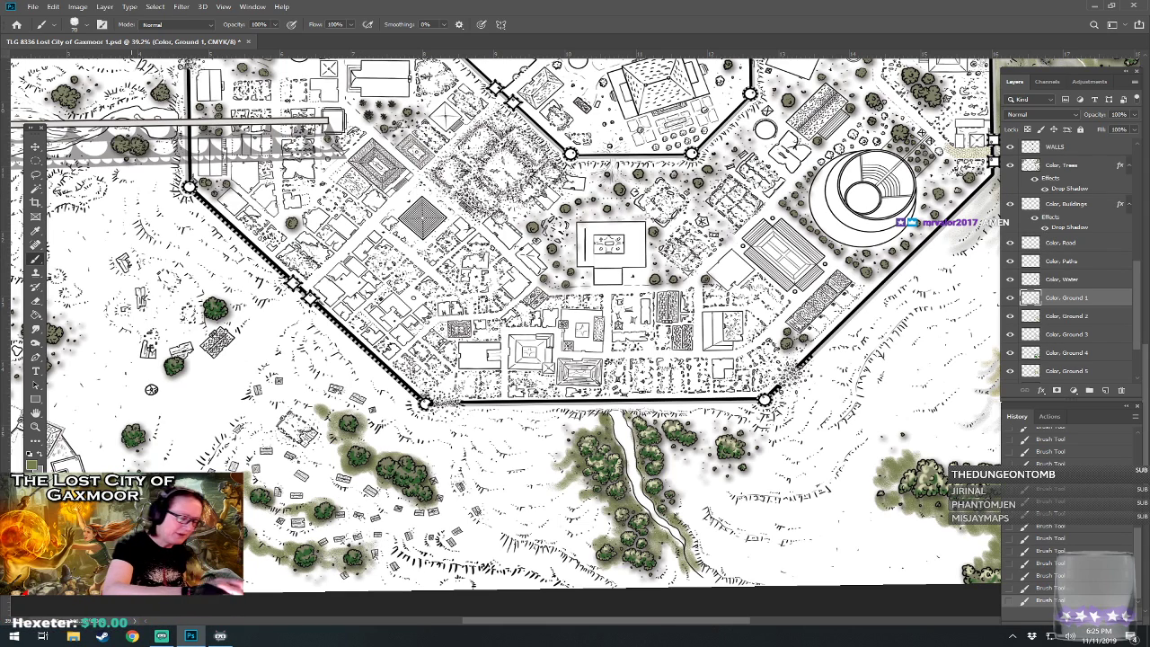
{"action": "mouse_move", "coordinate": [122, 441]}
{"action": "left_mouse_down"}
{"action": "mouse_move", "coordinate": [135, 447]}
{"action": "mouse_move", "coordinate": [137, 422]}
{"action": "mouse_move", "coordinate": [115, 439]}
{"action": "mouse_move", "coordinate": [112, 420]}
{"action": "mouse_move", "coordinate": [151, 424]}
{"action": "mouse_move", "coordinate": [169, 368]}
{"action": "mouse_move", "coordinate": [178, 377]}
{"action": "mouse_move", "coordinate": [162, 352]}
{"action": "mouse_move", "coordinate": [149, 373]}
{"action": "mouse_move", "coordinate": [166, 391]}
{"action": "mouse_move", "coordinate": [222, 351]}
{"action": "left_mouse_up"}
{"action": "left_click_drag", "start_coordinate": [151, 389], "coordinate": [274, 409]}
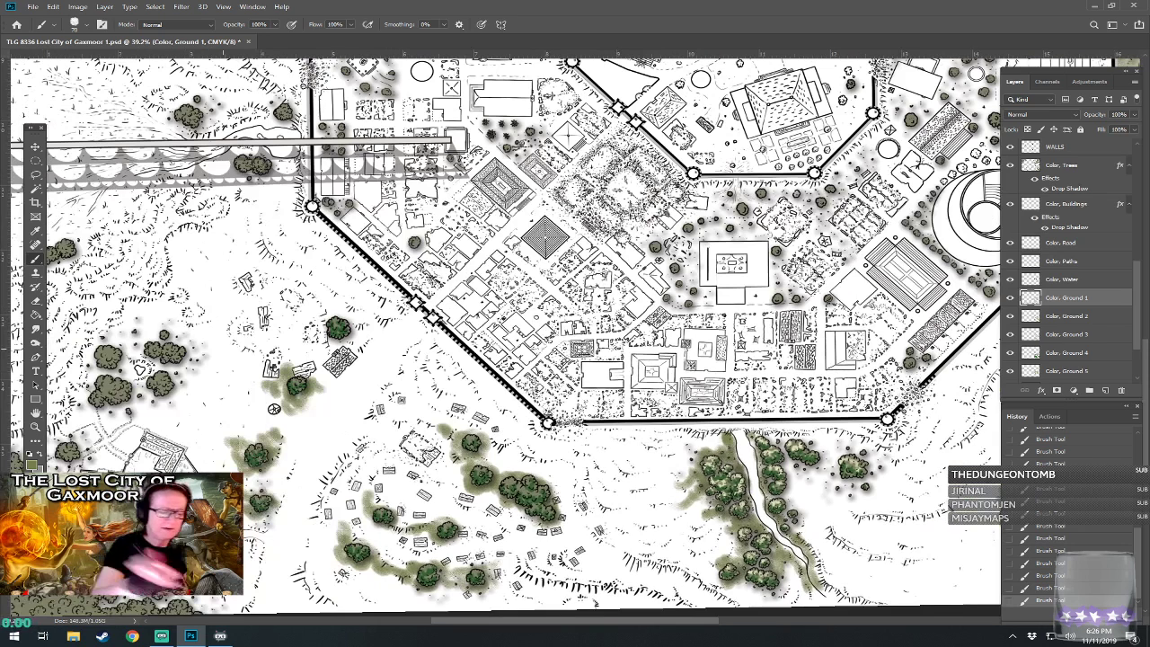
- Make the Color, Ground 2 layer active and choose a slightly lighter, greyer olive as the foreground colour
{"action": "mouse_move", "coordinate": [321, 334]}
{"action": "left_mouse_down"}
{"action": "mouse_move", "coordinate": [345, 349]}
{"action": "mouse_move", "coordinate": [361, 334]}
{"action": "mouse_move", "coordinate": [340, 307]}
{"action": "mouse_move", "coordinate": [319, 316]}
{"action": "mouse_move", "coordinate": [324, 292]}
{"action": "mouse_move", "coordinate": [360, 344]}
{"action": "mouse_move", "coordinate": [382, 333]}
{"action": "mouse_move", "coordinate": [79, 294]}
{"action": "mouse_move", "coordinate": [7, 321]}
{"action": "mouse_move", "coordinate": [25, 330]}
{"action": "left_mouse_up"}
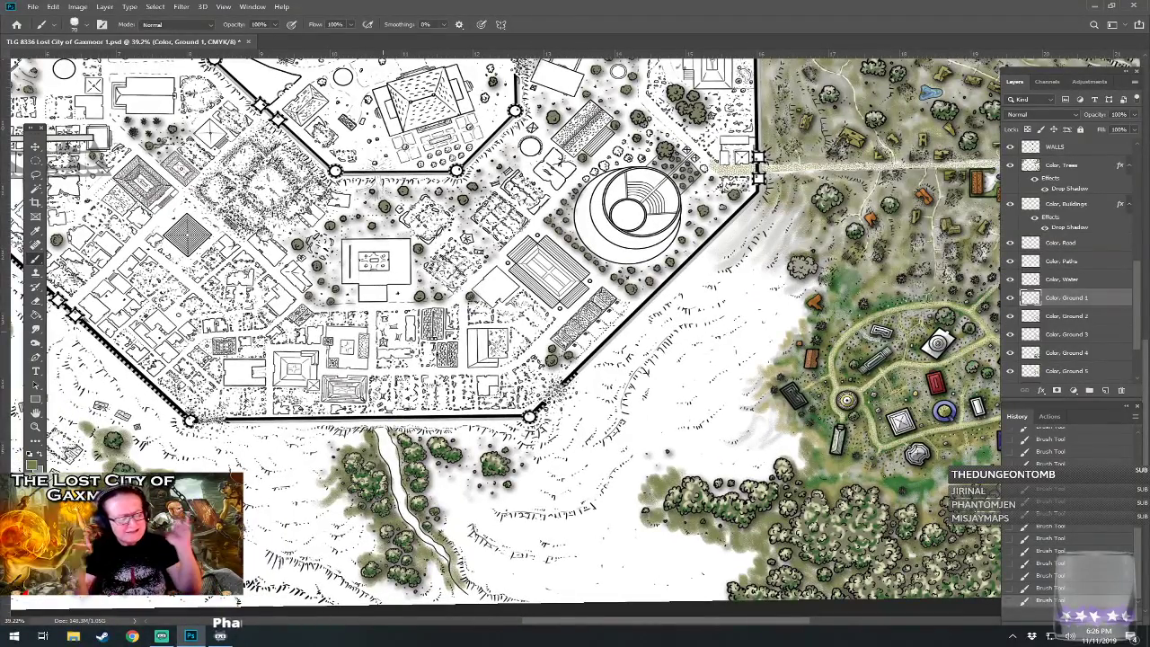
{"action": "left_click_drag", "start_coordinate": [575, 333], "coordinate": [315, 315]}
{"action": "left_click", "coordinate": [1073, 316]}
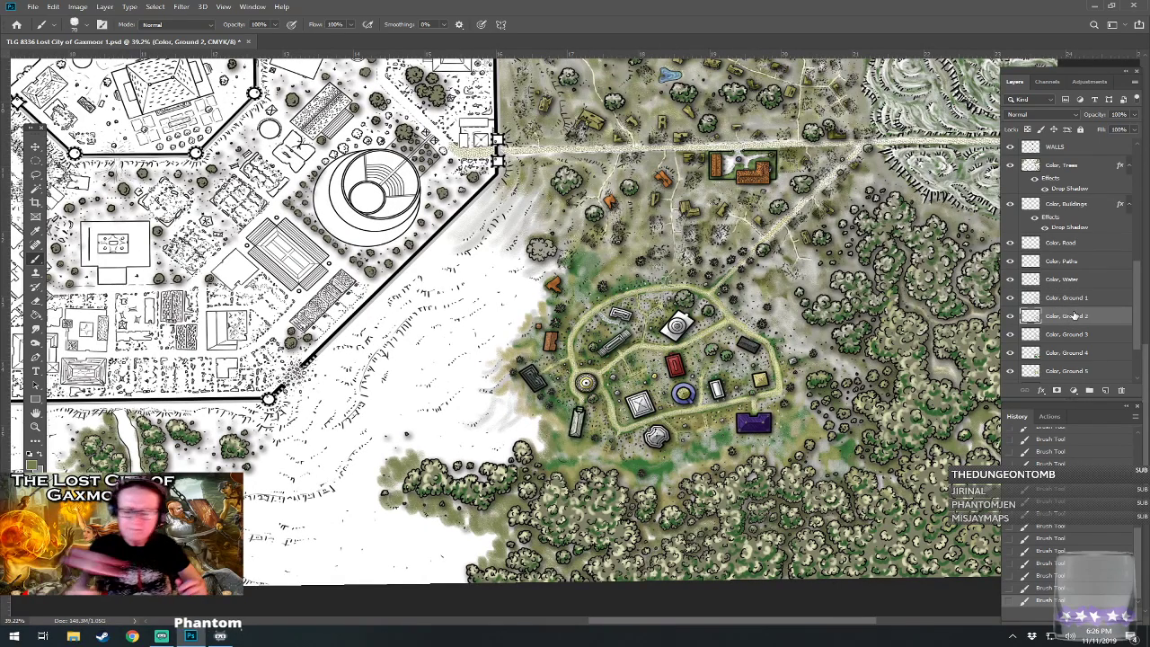
{"action": "left_click", "coordinate": [31, 461]}
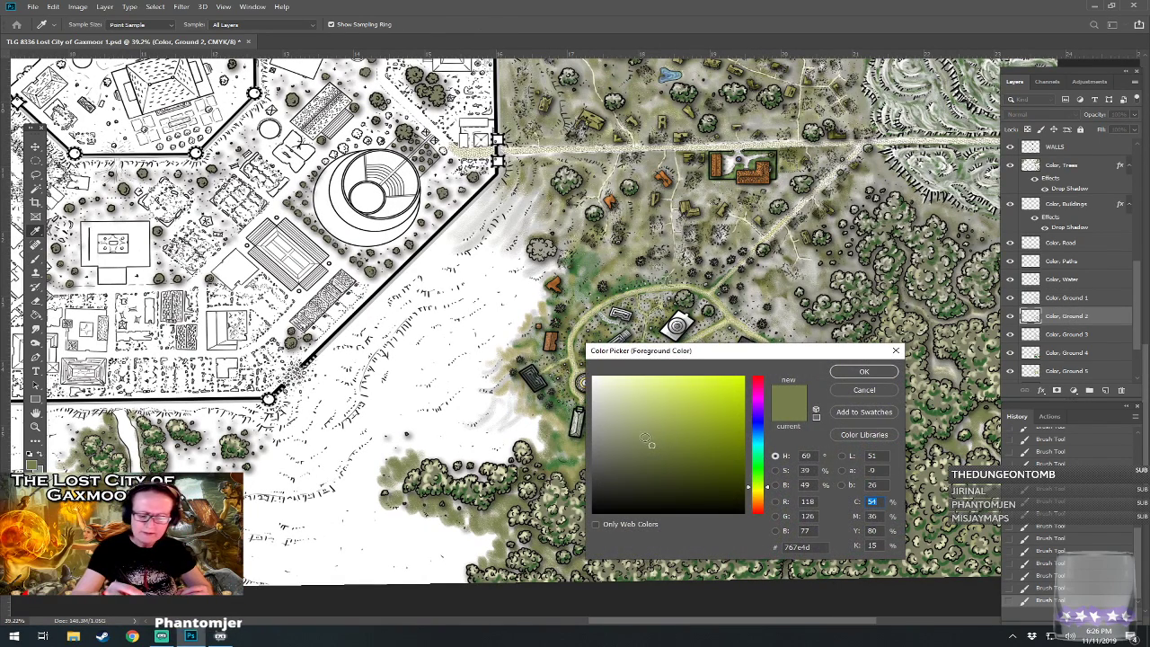
{"action": "left_click", "coordinate": [620, 434]}
{"action": "left_click", "coordinate": [861, 374]}
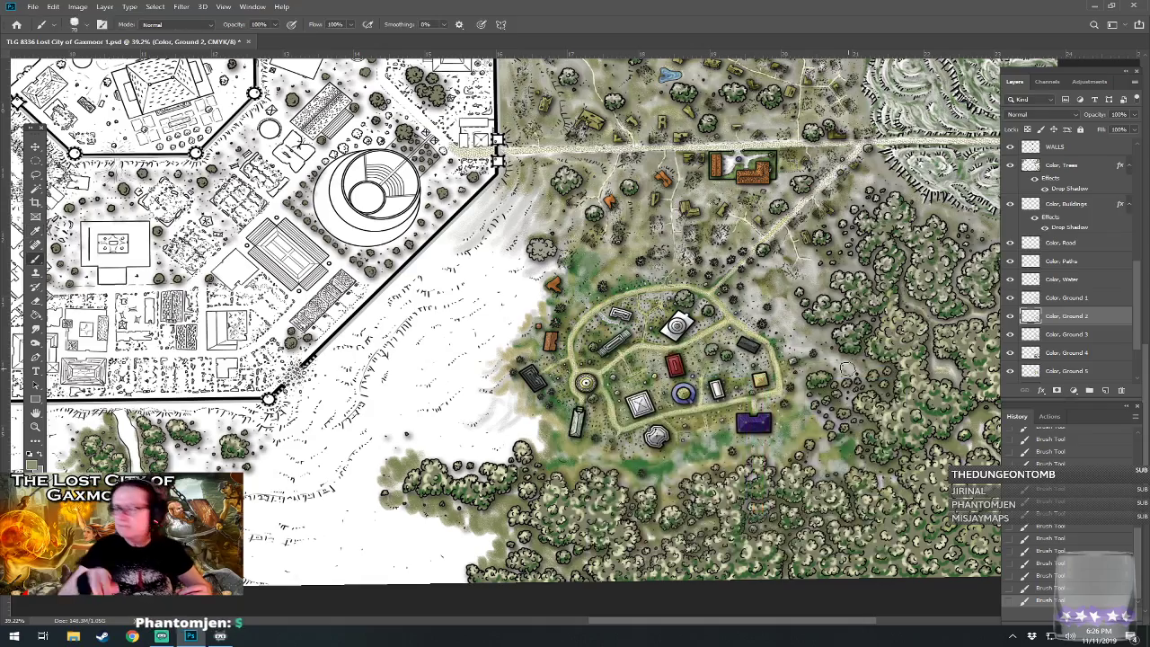
- Brush greyish olive ground through the southeastern forest and around its ragged western edge
{"action": "left_click_drag", "start_coordinate": [861, 374], "coordinate": [767, 329]}
{"action": "left_click_drag", "start_coordinate": [539, 315], "coordinate": [462, 358]}
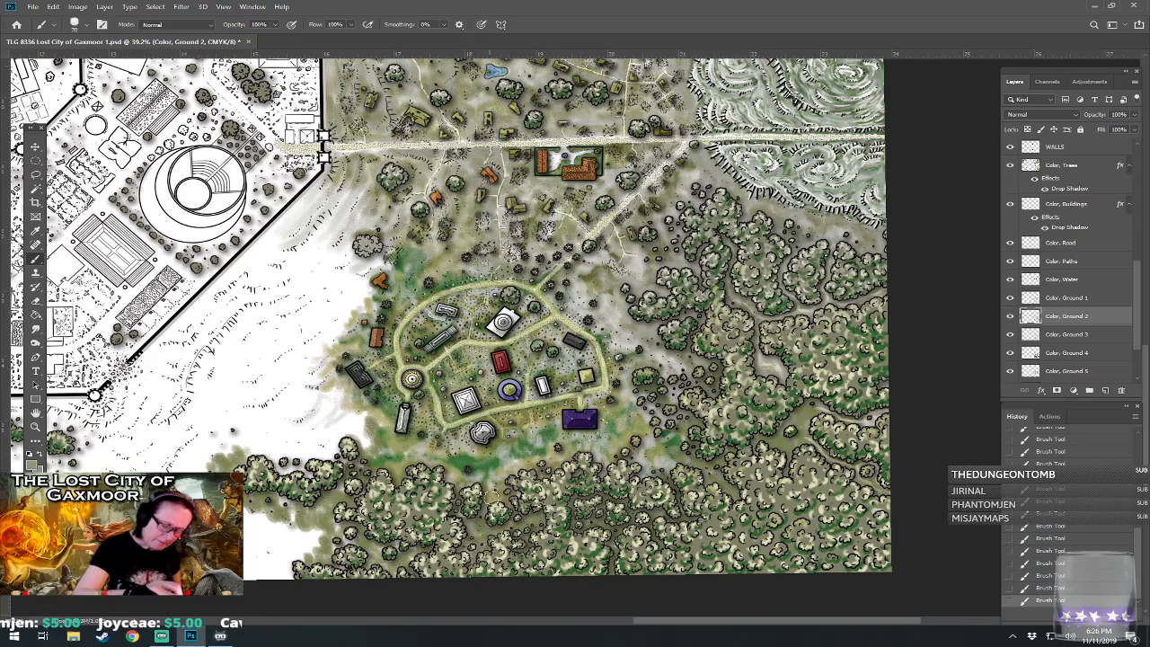
{"action": "left_click_drag", "start_coordinate": [522, 496], "coordinate": [713, 474]}
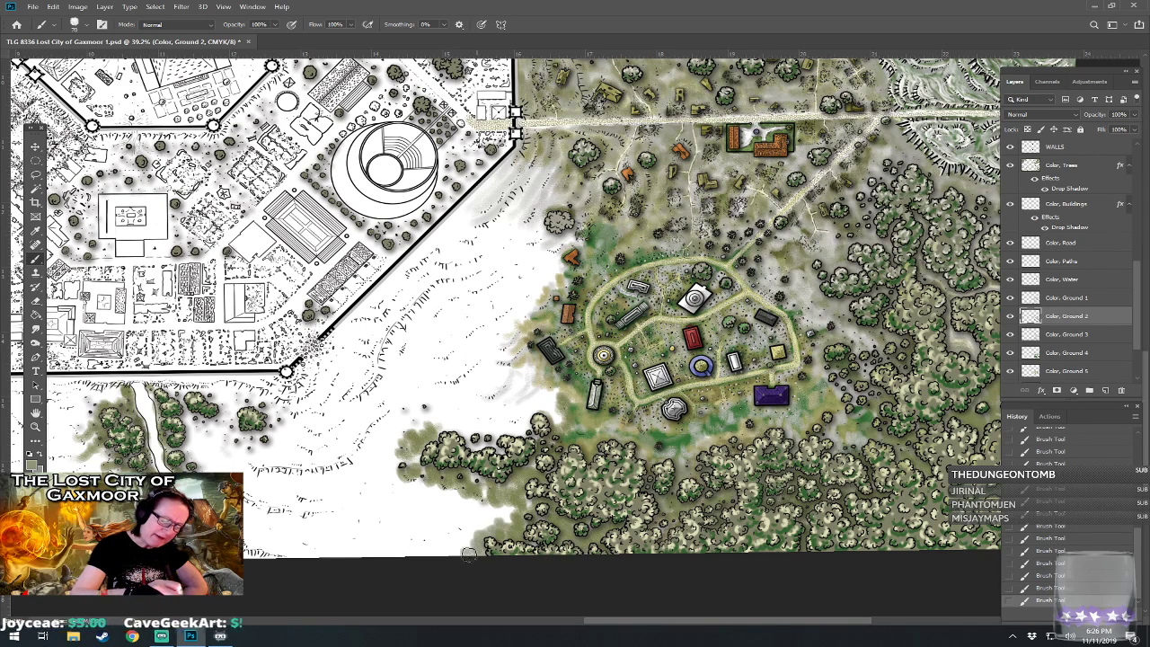
{"action": "mouse_move", "coordinate": [505, 519]}
{"action": "left_mouse_down"}
{"action": "mouse_move", "coordinate": [486, 499]}
{"action": "mouse_move", "coordinate": [392, 471]}
{"action": "mouse_move", "coordinate": [419, 469]}
{"action": "left_mouse_up"}
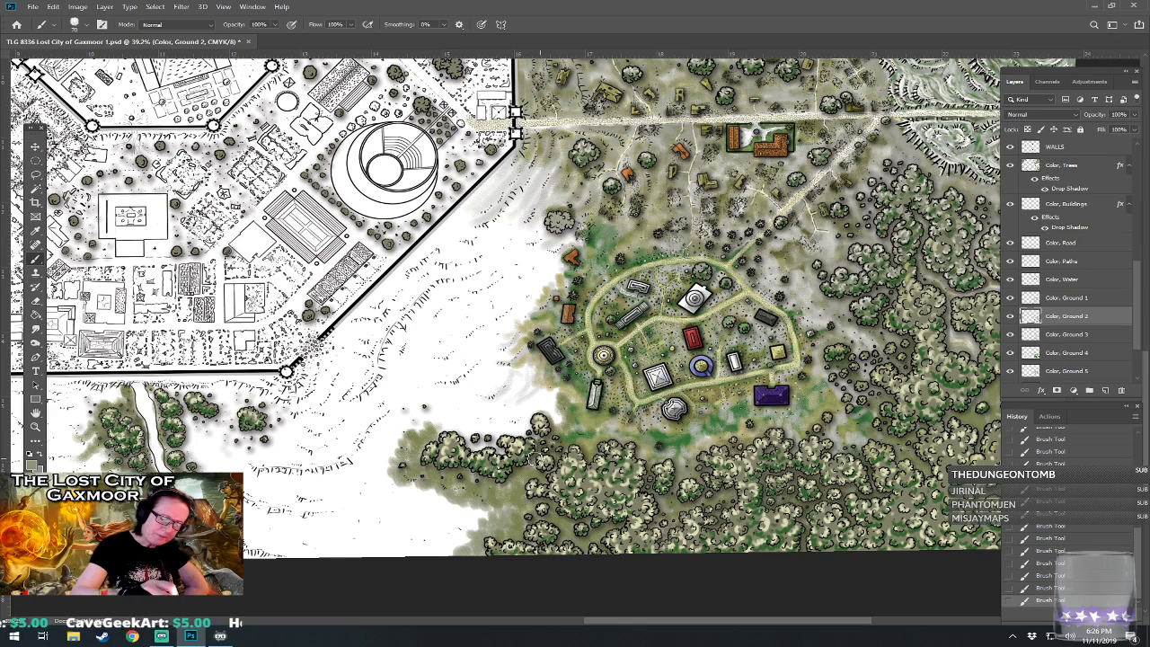
- Brush short greyish olive strokes along the slope lines between the walled city's southeastern side and the oval village
{"action": "mouse_move", "coordinate": [482, 448]}
{"action": "left_mouse_down"}
{"action": "mouse_move", "coordinate": [460, 429]}
{"action": "mouse_move", "coordinate": [421, 426]}
{"action": "mouse_move", "coordinate": [425, 410]}
{"action": "mouse_move", "coordinate": [472, 423]}
{"action": "mouse_move", "coordinate": [505, 392]}
{"action": "mouse_move", "coordinate": [483, 394]}
{"action": "mouse_move", "coordinate": [548, 415]}
{"action": "mouse_move", "coordinate": [566, 387]}
{"action": "mouse_move", "coordinate": [534, 393]}
{"action": "mouse_move", "coordinate": [546, 378]}
{"action": "mouse_move", "coordinate": [511, 383]}
{"action": "mouse_move", "coordinate": [533, 367]}
{"action": "mouse_move", "coordinate": [439, 352]}
{"action": "mouse_move", "coordinate": [447, 380]}
{"action": "mouse_move", "coordinate": [468, 379]}
{"action": "mouse_move", "coordinate": [481, 367]}
{"action": "mouse_move", "coordinate": [445, 352]}
{"action": "mouse_move", "coordinate": [448, 366]}
{"action": "mouse_move", "coordinate": [490, 314]}
{"action": "mouse_move", "coordinate": [472, 334]}
{"action": "mouse_move", "coordinate": [518, 307]}
{"action": "mouse_move", "coordinate": [494, 349]}
{"action": "mouse_move", "coordinate": [512, 338]}
{"action": "mouse_move", "coordinate": [551, 300]}
{"action": "mouse_move", "coordinate": [530, 284]}
{"action": "mouse_move", "coordinate": [548, 259]}
{"action": "mouse_move", "coordinate": [520, 275]}
{"action": "mouse_move", "coordinate": [558, 248]}
{"action": "left_mouse_up"}
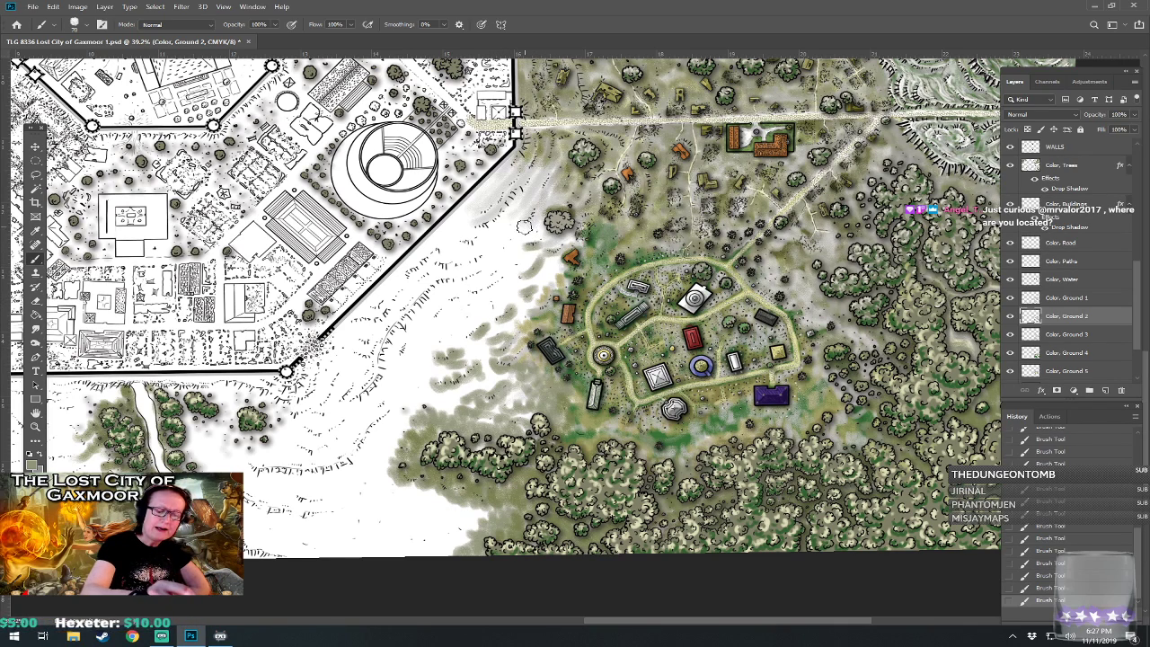
{"action": "left_click_drag", "start_coordinate": [467, 266], "coordinate": [413, 275]}
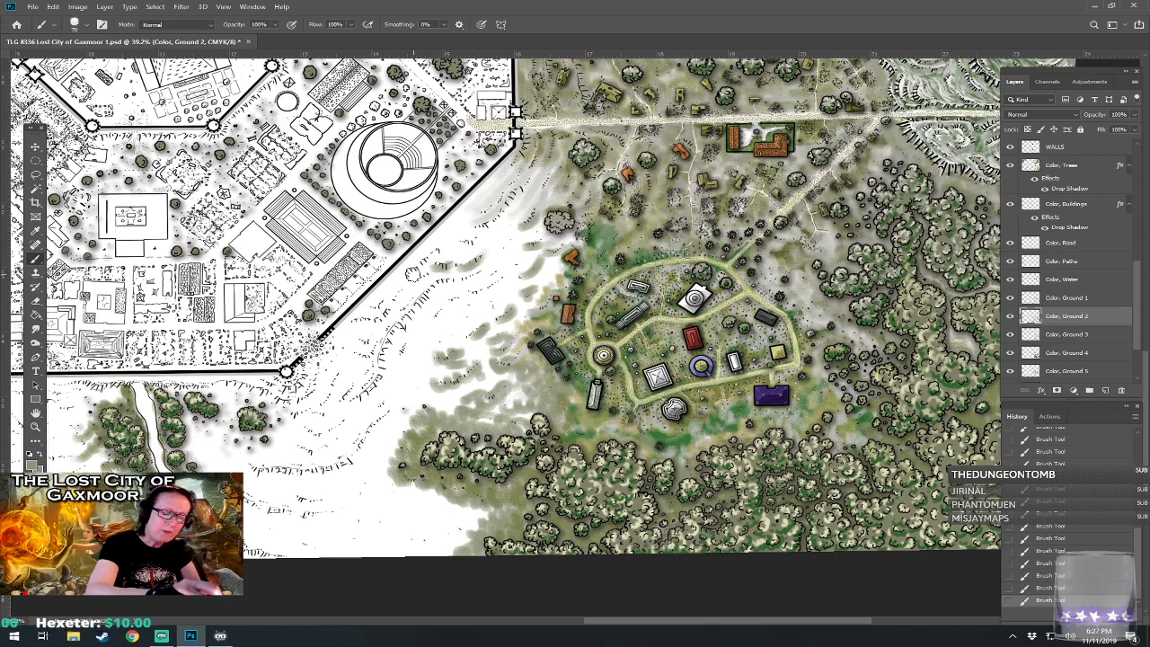
{"action": "left_click_drag", "start_coordinate": [465, 244], "coordinate": [476, 237]}
{"action": "mouse_move", "coordinate": [389, 346]}
{"action": "left_mouse_down"}
{"action": "mouse_move", "coordinate": [431, 296]}
{"action": "mouse_move", "coordinate": [472, 274]}
{"action": "mouse_move", "coordinate": [375, 388]}
{"action": "mouse_move", "coordinate": [376, 331]}
{"action": "mouse_move", "coordinate": [399, 292]}
{"action": "mouse_move", "coordinate": [471, 292]}
{"action": "mouse_move", "coordinate": [478, 319]}
{"action": "mouse_move", "coordinate": [649, 322]}
{"action": "mouse_move", "coordinate": [737, 309]}
{"action": "left_mouse_up"}
{"action": "mouse_move", "coordinate": [497, 458]}
{"action": "left_mouse_down"}
{"action": "mouse_move", "coordinate": [593, 453]}
{"action": "mouse_move", "coordinate": [645, 400]}
{"action": "left_mouse_up"}
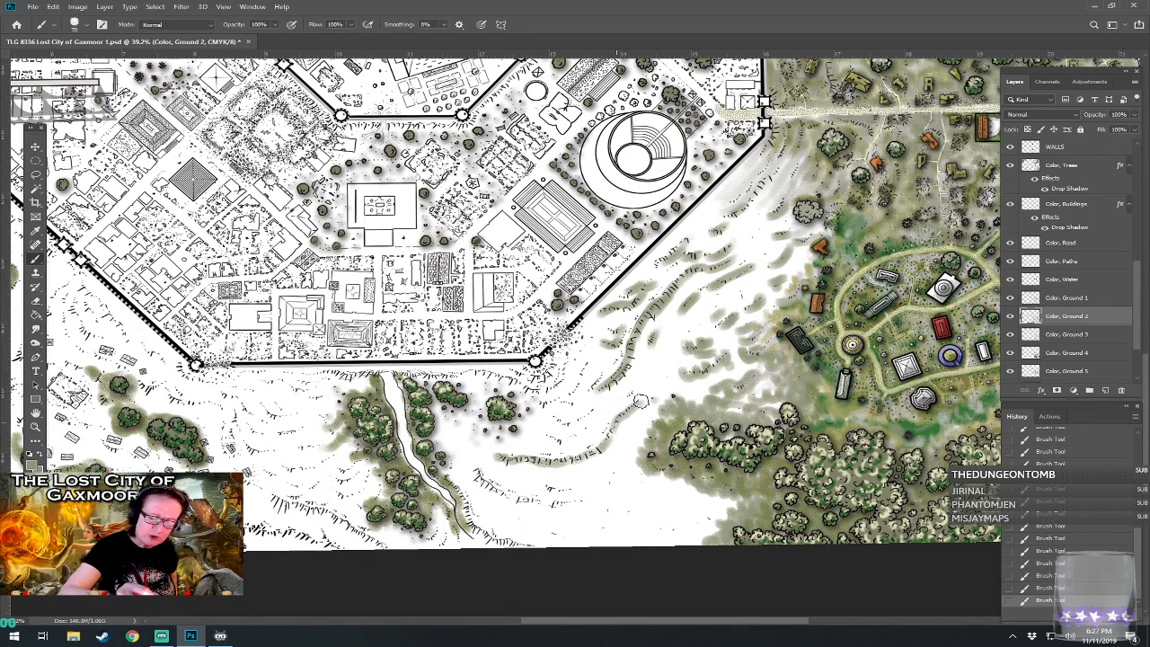
{"action": "mouse_move", "coordinate": [564, 443]}
{"action": "left_mouse_down"}
{"action": "mouse_move", "coordinate": [600, 393]}
{"action": "mouse_move", "coordinate": [594, 378]}
{"action": "mouse_move", "coordinate": [565, 364]}
{"action": "mouse_move", "coordinate": [519, 375]}
{"action": "mouse_move", "coordinate": [568, 351]}
{"action": "mouse_move", "coordinate": [563, 368]}
{"action": "mouse_move", "coordinate": [581, 362]}
{"action": "left_mouse_up"}
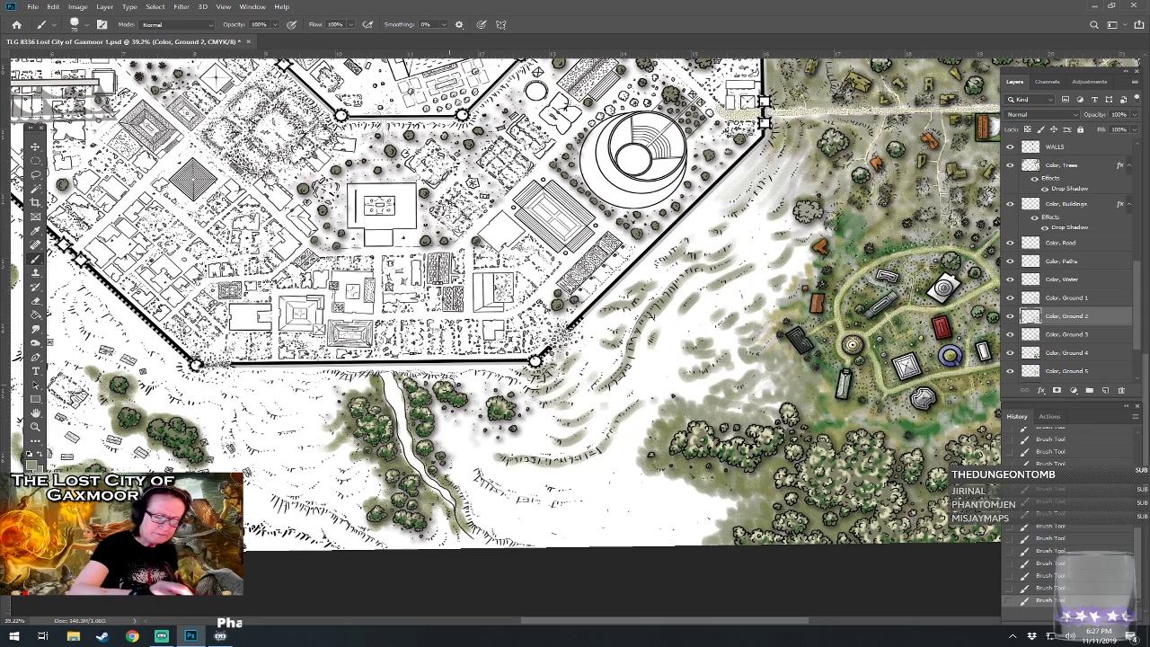
- Brush greyish olive along the foot of the southern city wall and the slope lines east of the stream
{"action": "left_click_drag", "start_coordinate": [418, 377], "coordinate": [532, 388]}
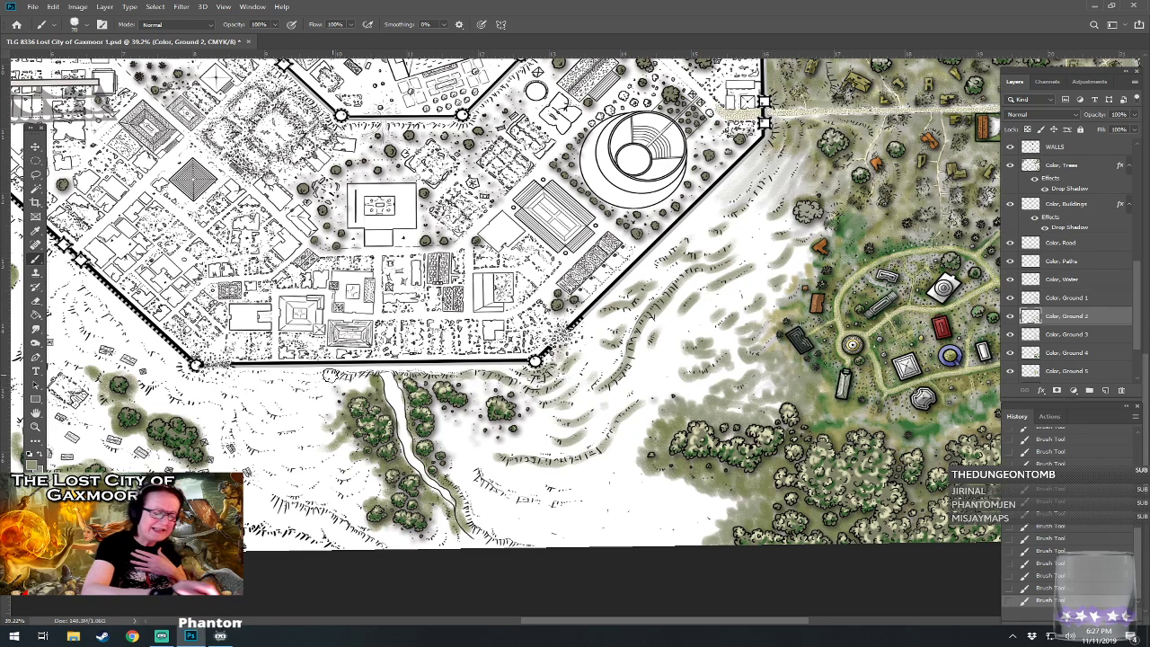
{"action": "left_click_drag", "start_coordinate": [299, 379], "coordinate": [370, 377]}
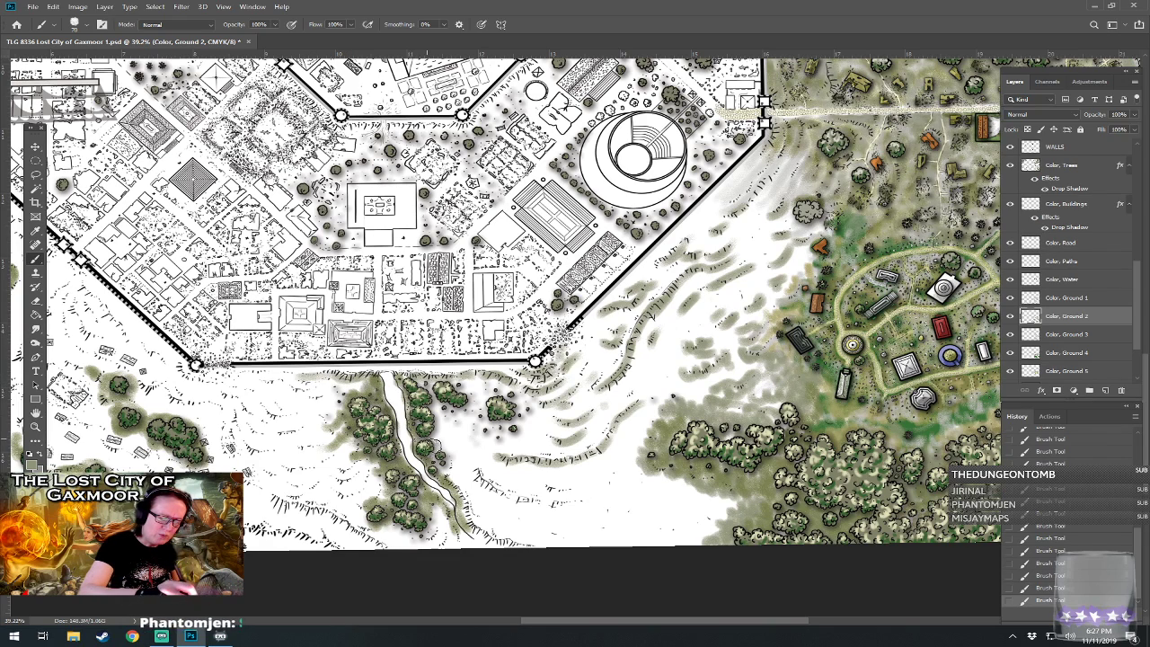
{"action": "mouse_move", "coordinate": [428, 404]}
{"action": "left_mouse_down"}
{"action": "mouse_move", "coordinate": [475, 384]}
{"action": "mouse_move", "coordinate": [494, 407]}
{"action": "mouse_move", "coordinate": [485, 399]}
{"action": "mouse_move", "coordinate": [506, 397]}
{"action": "mouse_move", "coordinate": [505, 449]}
{"action": "mouse_move", "coordinate": [487, 480]}
{"action": "mouse_move", "coordinate": [531, 501]}
{"action": "mouse_move", "coordinate": [474, 467]}
{"action": "mouse_move", "coordinate": [585, 502]}
{"action": "mouse_move", "coordinate": [555, 492]}
{"action": "left_mouse_up"}
{"action": "mouse_move", "coordinate": [469, 496]}
{"action": "left_mouse_down"}
{"action": "mouse_move", "coordinate": [485, 531]}
{"action": "mouse_move", "coordinate": [464, 514]}
{"action": "mouse_move", "coordinate": [479, 539]}
{"action": "mouse_move", "coordinate": [518, 550]}
{"action": "mouse_move", "coordinate": [478, 515]}
{"action": "mouse_move", "coordinate": [563, 554]}
{"action": "mouse_move", "coordinate": [608, 526]}
{"action": "left_mouse_up"}
{"action": "mouse_move", "coordinate": [530, 520]}
{"action": "left_mouse_down"}
{"action": "mouse_move", "coordinate": [571, 539]}
{"action": "mouse_move", "coordinate": [580, 529]}
{"action": "mouse_move", "coordinate": [684, 542]}
{"action": "mouse_move", "coordinate": [652, 523]}
{"action": "mouse_move", "coordinate": [687, 503]}
{"action": "left_mouse_up"}
{"action": "mouse_move", "coordinate": [400, 530]}
{"action": "left_mouse_down"}
{"action": "mouse_move", "coordinate": [441, 532]}
{"action": "mouse_move", "coordinate": [469, 550]}
{"action": "left_mouse_up"}
- Brush greyish olive strokes along the slope lines west of the stream, from the southern wall to the map's lower edge
{"action": "left_click_drag", "start_coordinate": [402, 239], "coordinate": [590, 227]}
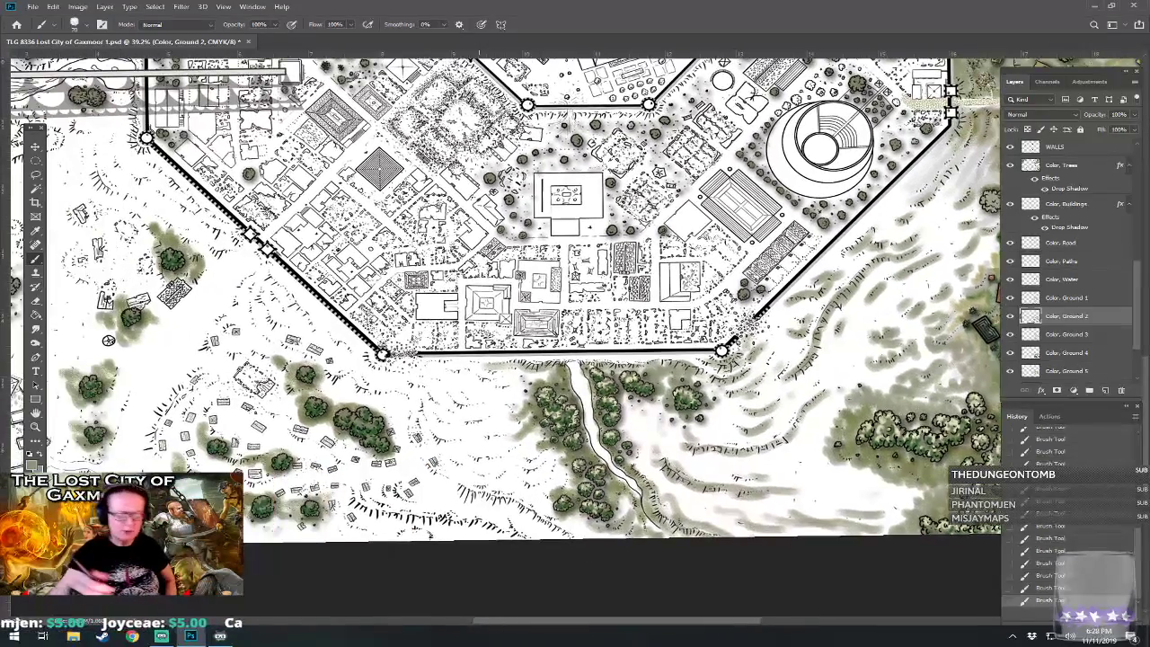
{"action": "left_click_drag", "start_coordinate": [466, 496], "coordinate": [561, 530]}
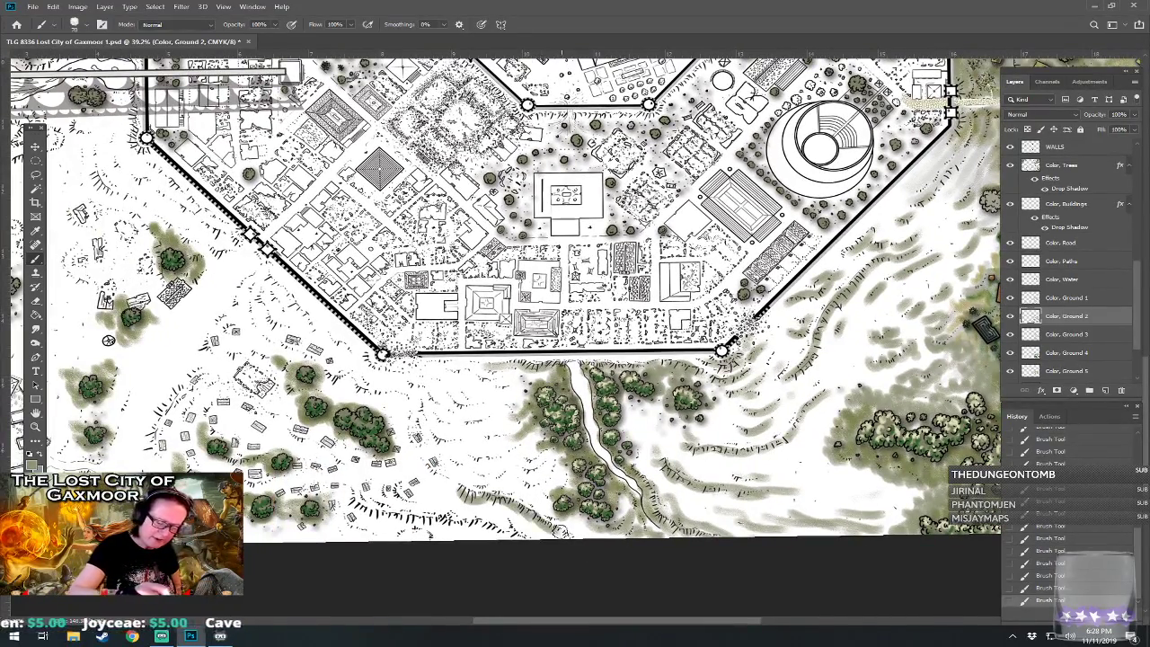
{"action": "left_click_drag", "start_coordinate": [458, 520], "coordinate": [523, 539]}
{"action": "left_click_drag", "start_coordinate": [382, 513], "coordinate": [439, 523]}
{"action": "mouse_move", "coordinate": [349, 496]}
{"action": "left_mouse_down"}
{"action": "mouse_move", "coordinate": [376, 514]}
{"action": "mouse_move", "coordinate": [384, 489]}
{"action": "mouse_move", "coordinate": [408, 506]}
{"action": "mouse_move", "coordinate": [398, 481]}
{"action": "mouse_move", "coordinate": [438, 510]}
{"action": "left_mouse_up"}
{"action": "mouse_move", "coordinate": [426, 470]}
{"action": "left_mouse_down"}
{"action": "mouse_move", "coordinate": [455, 488]}
{"action": "mouse_move", "coordinate": [404, 428]}
{"action": "mouse_move", "coordinate": [404, 403]}
{"action": "mouse_move", "coordinate": [359, 388]}
{"action": "mouse_move", "coordinate": [315, 350]}
{"action": "mouse_move", "coordinate": [388, 367]}
{"action": "mouse_move", "coordinate": [445, 444]}
{"action": "mouse_move", "coordinate": [427, 403]}
{"action": "mouse_move", "coordinate": [465, 425]}
{"action": "mouse_move", "coordinate": [454, 403]}
{"action": "mouse_move", "coordinate": [482, 406]}
{"action": "mouse_move", "coordinate": [412, 362]}
{"action": "mouse_move", "coordinate": [492, 385]}
{"action": "mouse_move", "coordinate": [464, 362]}
{"action": "mouse_move", "coordinate": [526, 363]}
{"action": "left_mouse_up"}
{"action": "mouse_move", "coordinate": [496, 436]}
{"action": "left_mouse_down"}
{"action": "mouse_move", "coordinate": [509, 413]}
{"action": "mouse_move", "coordinate": [502, 388]}
{"action": "left_mouse_up"}
{"action": "left_click_drag", "start_coordinate": [471, 452], "coordinate": [517, 446]}
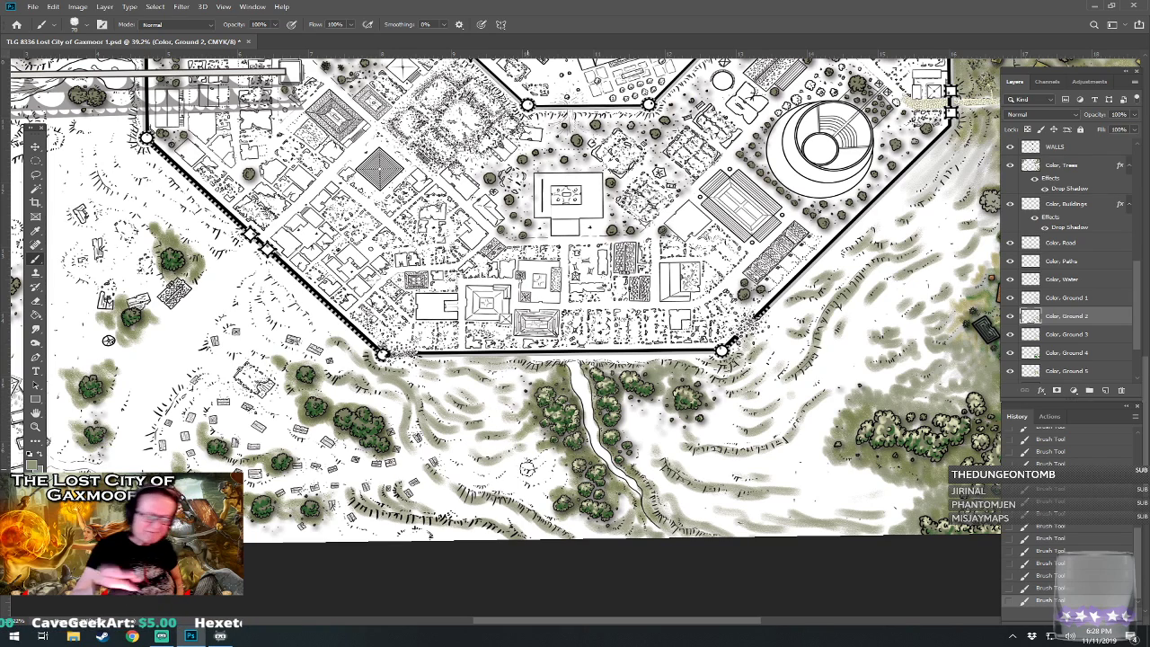
- Brush greyish olive along the slope lines below the southwestern city wall and around the cluster of small huts
{"action": "mouse_move", "coordinate": [531, 463]}
{"action": "left_mouse_down"}
{"action": "mouse_move", "coordinate": [550, 485]}
{"action": "mouse_move", "coordinate": [565, 479]}
{"action": "mouse_move", "coordinate": [539, 513]}
{"action": "mouse_move", "coordinate": [472, 474]}
{"action": "mouse_move", "coordinate": [475, 461]}
{"action": "mouse_move", "coordinate": [635, 428]}
{"action": "left_mouse_up"}
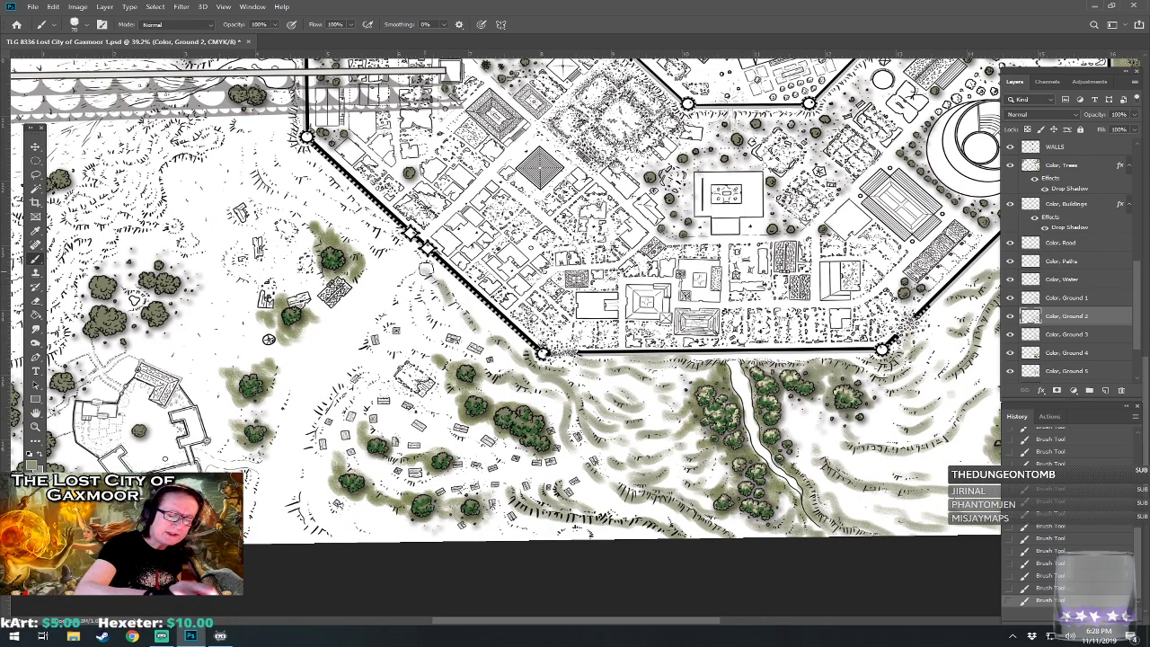
{"action": "mouse_move", "coordinate": [425, 289]}
{"action": "left_mouse_down"}
{"action": "mouse_move", "coordinate": [432, 323]}
{"action": "mouse_move", "coordinate": [416, 285]}
{"action": "mouse_move", "coordinate": [419, 330]}
{"action": "mouse_move", "coordinate": [444, 350]}
{"action": "mouse_move", "coordinate": [407, 317]}
{"action": "mouse_move", "coordinate": [410, 273]}
{"action": "mouse_move", "coordinate": [380, 232]}
{"action": "mouse_move", "coordinate": [400, 254]}
{"action": "left_mouse_up"}
{"action": "mouse_move", "coordinate": [382, 319]}
{"action": "left_mouse_down"}
{"action": "mouse_move", "coordinate": [428, 356]}
{"action": "mouse_move", "coordinate": [360, 374]}
{"action": "mouse_move", "coordinate": [356, 352]}
{"action": "mouse_move", "coordinate": [334, 395]}
{"action": "mouse_move", "coordinate": [291, 511]}
{"action": "mouse_move", "coordinate": [331, 541]}
{"action": "mouse_move", "coordinate": [300, 506]}
{"action": "mouse_move", "coordinate": [302, 526]}
{"action": "mouse_move", "coordinate": [302, 506]}
{"action": "mouse_move", "coordinate": [371, 524]}
{"action": "left_mouse_up"}
- Undo the last brush stroke and save the map
{"action": "scroll", "coordinate": [393, 549], "scroll_direction": "right", "scroll_amount": 3}
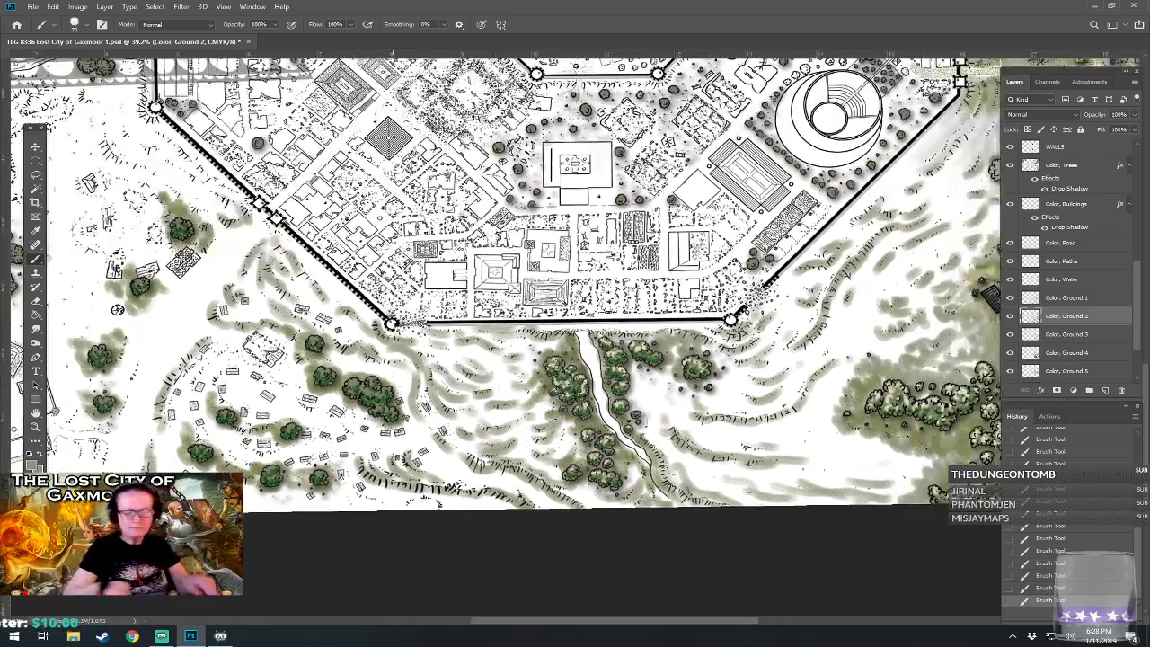
{"action": "scroll", "coordinate": [392, 549], "scroll_direction": "down", "scroll_amount": 3}
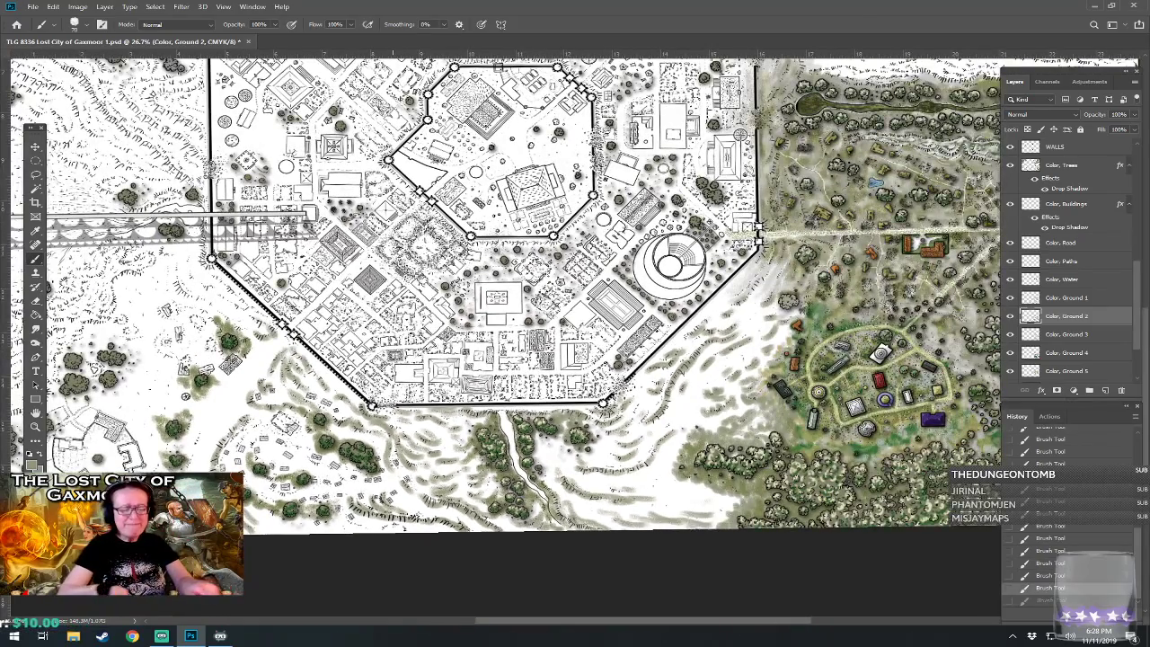
{"action": "key", "text": "ctrl+z"}
{"action": "scroll", "coordinate": [392, 549], "scroll_direction": "up", "scroll_amount": 1}
{"action": "scroll", "coordinate": [392, 549], "scroll_direction": "left", "scroll_amount": 1}
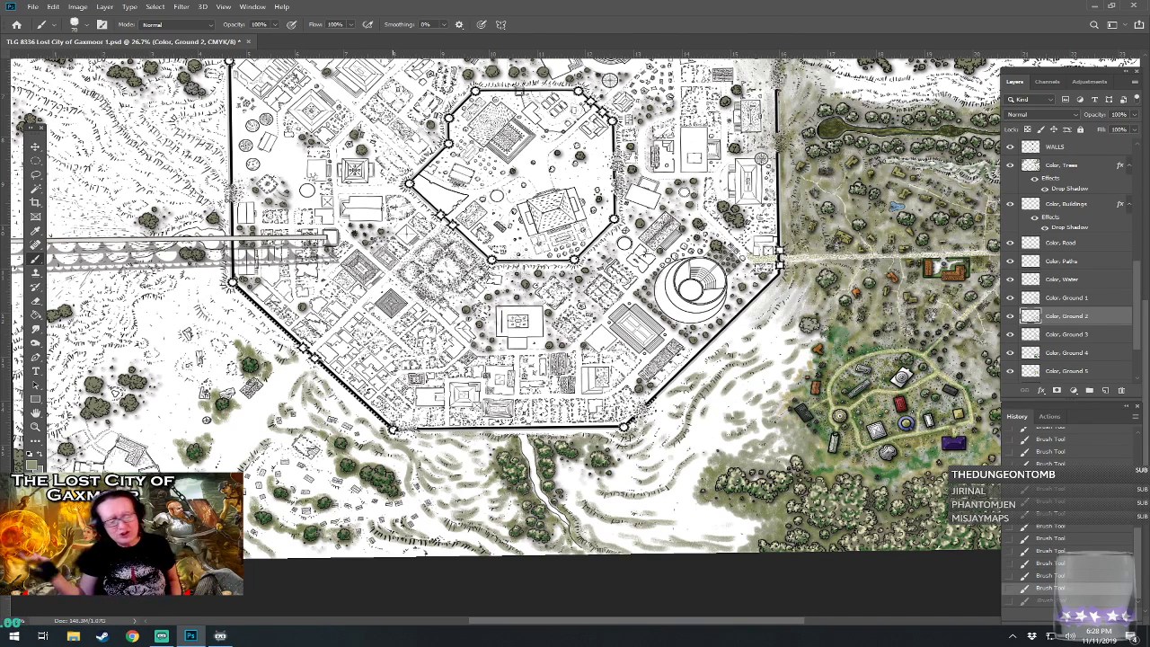
{"action": "key", "text": "ctrl+s"}
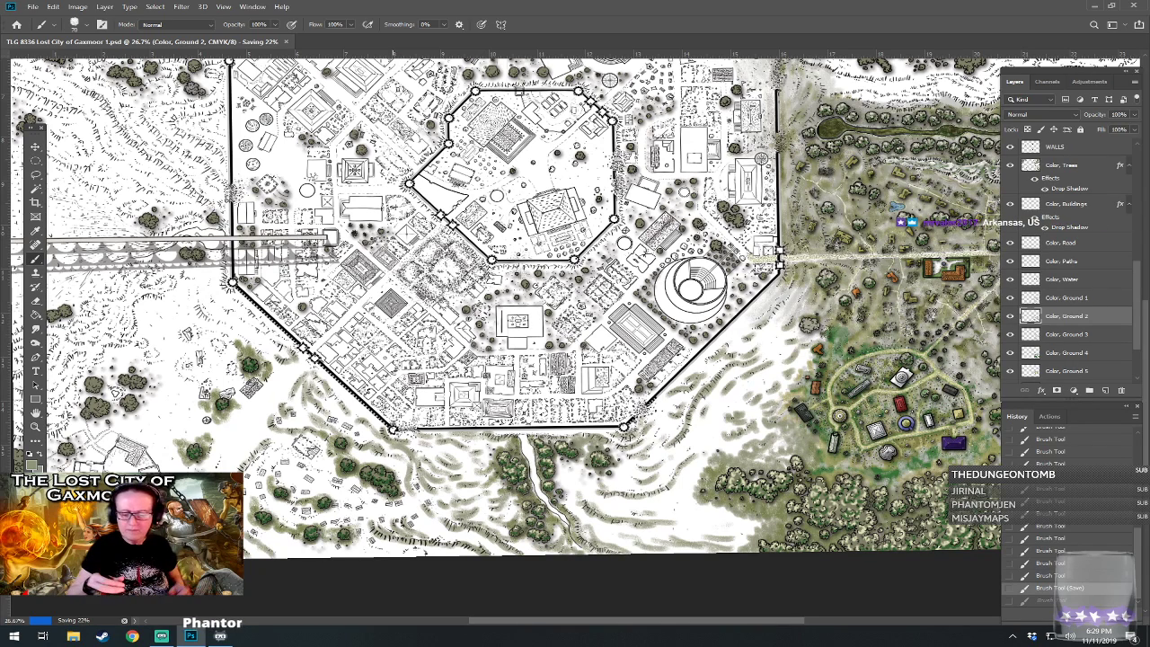
- Make the Color, Ground 3 layer active and set the foreground colour to a light olive-grey
{"action": "left_click", "coordinate": [1081, 335]}
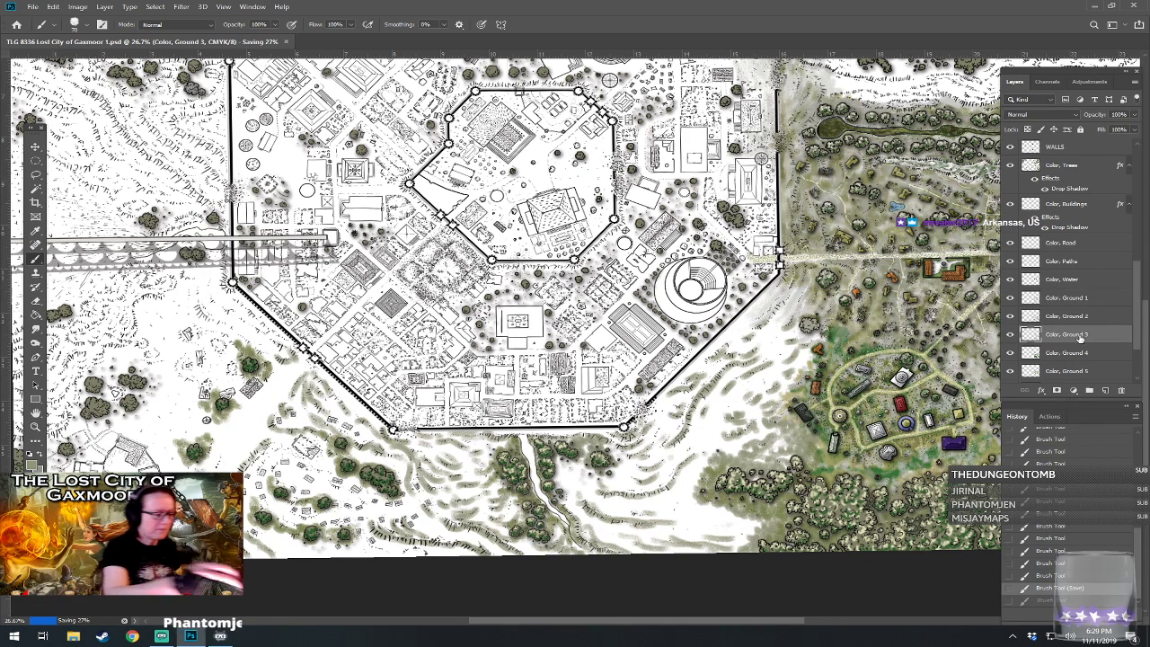
{"action": "left_click", "coordinate": [33, 466]}
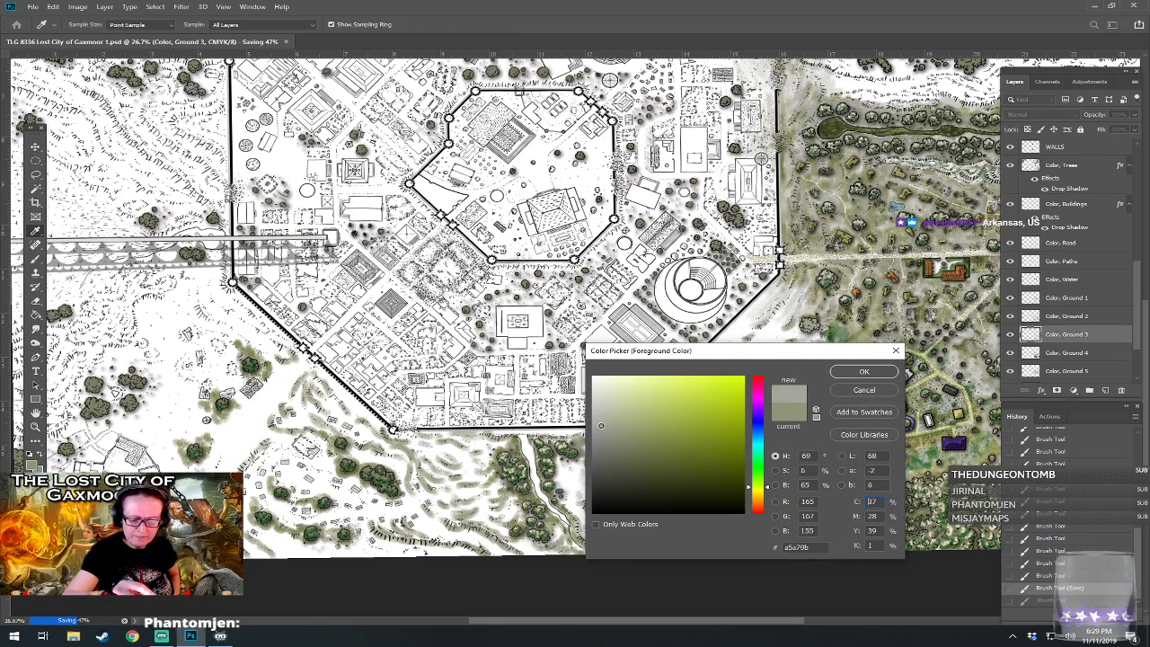
{"action": "left_click", "coordinate": [854, 373]}
- Brush olive-grey over the ruined building blocks just inside the southern city wall
{"action": "left_click_drag", "start_coordinate": [855, 373], "coordinate": [792, 386]}
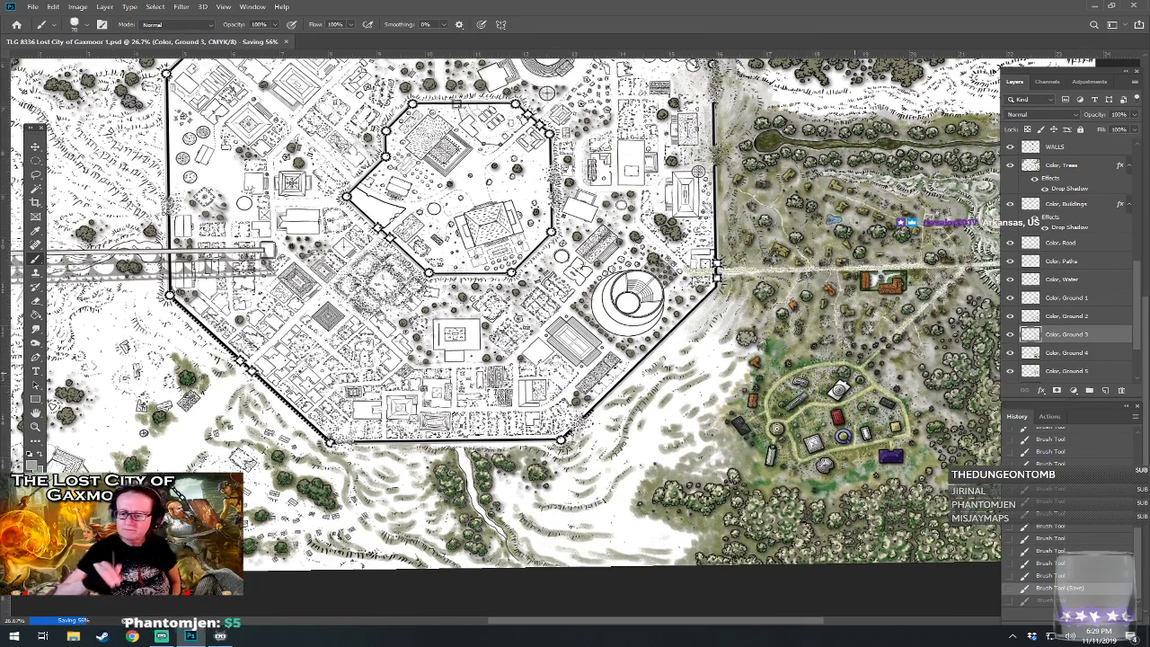
{"action": "left_click", "coordinate": [598, 411]}
{"action": "left_click", "coordinate": [576, 429]}
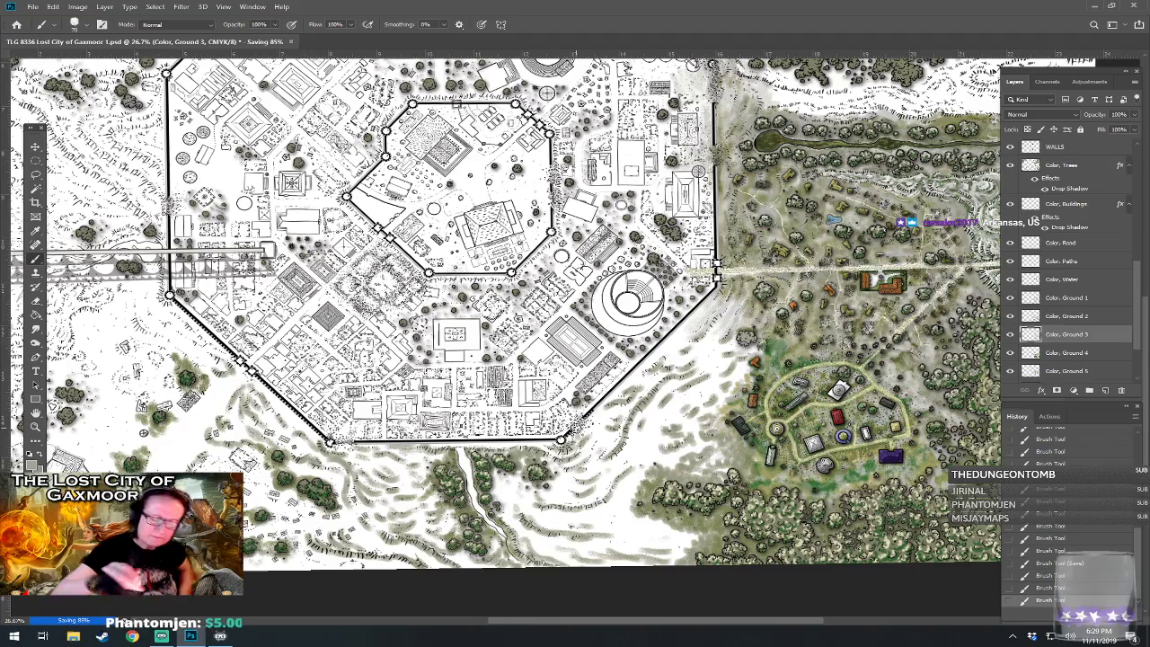
{"action": "scroll", "coordinate": [576, 428], "scroll_direction": "up", "scroll_amount": 5}
{"action": "mouse_move", "coordinate": [530, 366]}
{"action": "left_mouse_down"}
{"action": "mouse_move", "coordinate": [514, 338]}
{"action": "mouse_move", "coordinate": [523, 318]}
{"action": "mouse_move", "coordinate": [556, 333]}
{"action": "mouse_move", "coordinate": [486, 364]}
{"action": "mouse_move", "coordinate": [499, 346]}
{"action": "mouse_move", "coordinate": [476, 346]}
{"action": "mouse_move", "coordinate": [463, 364]}
{"action": "mouse_move", "coordinate": [422, 362]}
{"action": "mouse_move", "coordinate": [440, 332]}
{"action": "mouse_move", "coordinate": [385, 367]}
{"action": "mouse_move", "coordinate": [404, 334]}
{"action": "mouse_move", "coordinate": [382, 360]}
{"action": "mouse_move", "coordinate": [350, 359]}
{"action": "mouse_move", "coordinate": [352, 331]}
{"action": "mouse_move", "coordinate": [334, 364]}
{"action": "mouse_move", "coordinate": [314, 367]}
{"action": "mouse_move", "coordinate": [310, 333]}
{"action": "mouse_move", "coordinate": [317, 360]}
{"action": "mouse_move", "coordinate": [214, 371]}
{"action": "mouse_move", "coordinate": [193, 350]}
{"action": "mouse_move", "coordinate": [193, 362]}
{"action": "mouse_move", "coordinate": [112, 376]}
{"action": "mouse_move", "coordinate": [106, 343]}
{"action": "mouse_move", "coordinate": [154, 345]}
{"action": "mouse_move", "coordinate": [81, 395]}
{"action": "mouse_move", "coordinate": [61, 396]}
{"action": "mouse_move", "coordinate": [90, 376]}
{"action": "mouse_move", "coordinate": [68, 368]}
{"action": "mouse_move", "coordinate": [101, 306]}
{"action": "mouse_move", "coordinate": [77, 289]}
{"action": "mouse_move", "coordinate": [141, 267]}
{"action": "mouse_move", "coordinate": [160, 280]}
{"action": "mouse_move", "coordinate": [151, 266]}
{"action": "mouse_move", "coordinate": [164, 251]}
{"action": "mouse_move", "coordinate": [115, 248]}
{"action": "mouse_move", "coordinate": [99, 200]}
{"action": "left_mouse_up"}
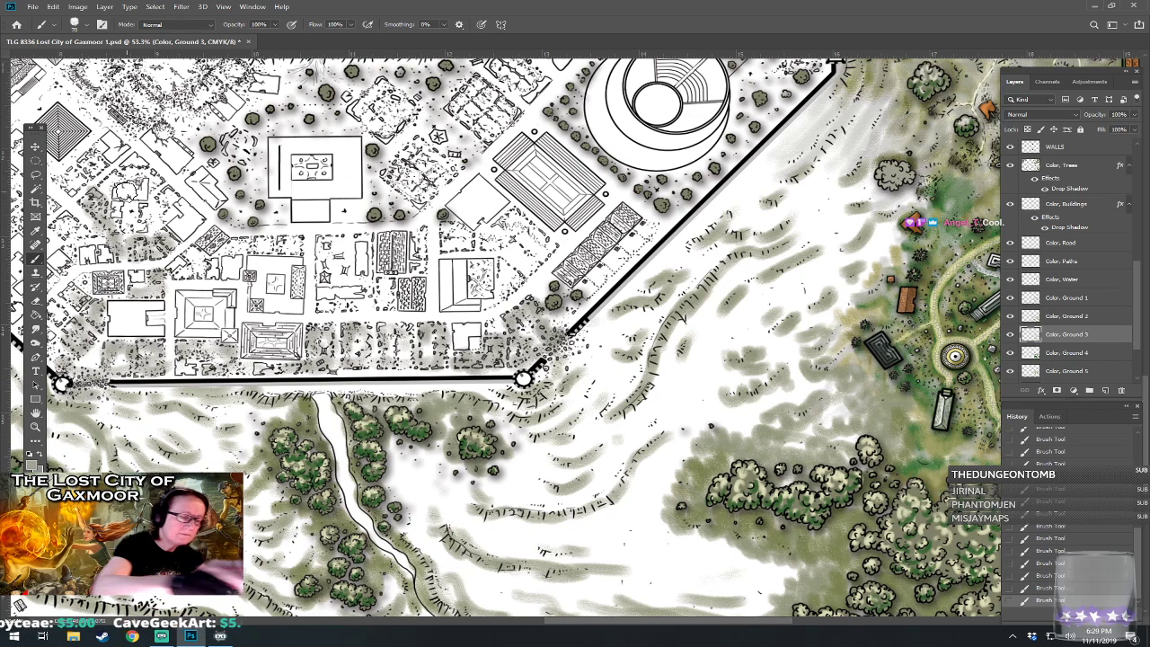
- Brush olive-grey over the ruined blocks between the tree-ringed temple and the round theatre
{"action": "mouse_move", "coordinate": [203, 262]}
{"action": "left_mouse_down"}
{"action": "mouse_move", "coordinate": [252, 245]}
{"action": "mouse_move", "coordinate": [305, 244]}
{"action": "mouse_move", "coordinate": [327, 300]}
{"action": "mouse_move", "coordinate": [360, 304]}
{"action": "mouse_move", "coordinate": [391, 284]}
{"action": "mouse_move", "coordinate": [321, 243]}
{"action": "mouse_move", "coordinate": [438, 250]}
{"action": "mouse_move", "coordinate": [418, 255]}
{"action": "mouse_move", "coordinate": [422, 235]}
{"action": "mouse_move", "coordinate": [471, 242]}
{"action": "mouse_move", "coordinate": [517, 232]}
{"action": "mouse_move", "coordinate": [508, 229]}
{"action": "mouse_move", "coordinate": [541, 256]}
{"action": "mouse_move", "coordinate": [501, 290]}
{"action": "mouse_move", "coordinate": [544, 244]}
{"action": "mouse_move", "coordinate": [588, 340]}
{"action": "left_mouse_up"}
{"action": "mouse_move", "coordinate": [432, 256]}
{"action": "left_mouse_down"}
{"action": "mouse_move", "coordinate": [423, 281]}
{"action": "mouse_move", "coordinate": [449, 292]}
{"action": "mouse_move", "coordinate": [439, 256]}
{"action": "mouse_move", "coordinate": [463, 243]}
{"action": "mouse_move", "coordinate": [455, 282]}
{"action": "mouse_move", "coordinate": [469, 270]}
{"action": "left_mouse_up"}
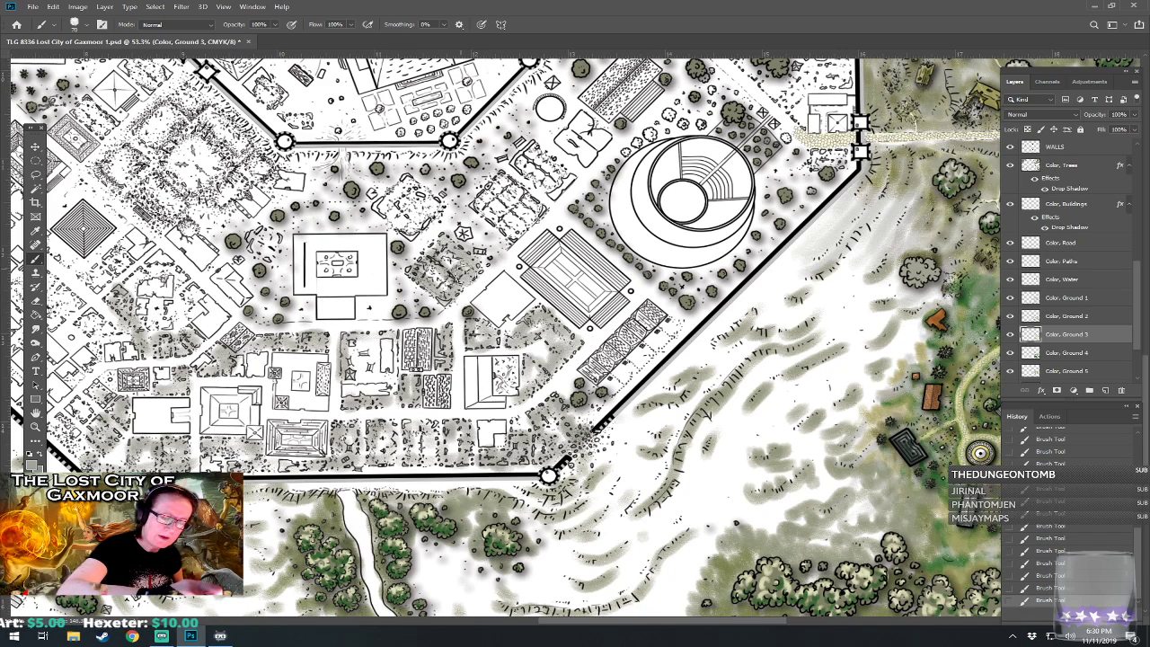
{"action": "mouse_move", "coordinate": [498, 219]}
{"action": "left_mouse_down"}
{"action": "mouse_move", "coordinate": [521, 230]}
{"action": "mouse_move", "coordinate": [495, 196]}
{"action": "mouse_move", "coordinate": [533, 207]}
{"action": "mouse_move", "coordinate": [520, 178]}
{"action": "mouse_move", "coordinate": [550, 191]}
{"action": "mouse_move", "coordinate": [539, 158]}
{"action": "mouse_move", "coordinate": [551, 162]}
{"action": "left_mouse_up"}
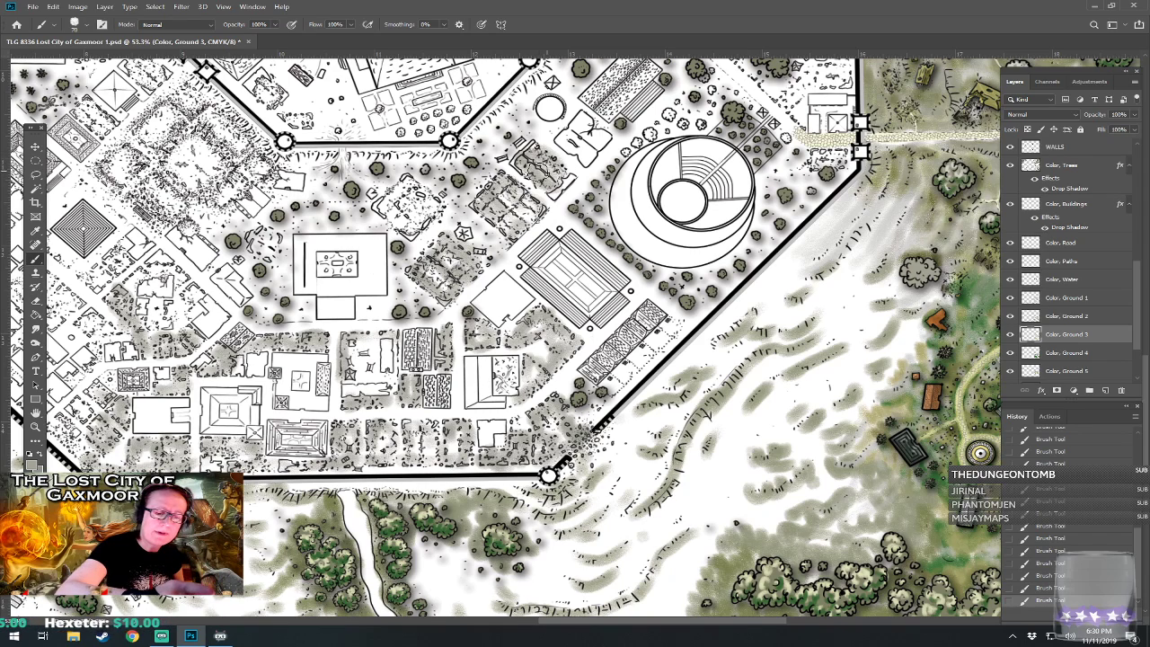
{"action": "mouse_move", "coordinate": [387, 193]}
{"action": "left_mouse_down"}
{"action": "mouse_move", "coordinate": [409, 225]}
{"action": "mouse_move", "coordinate": [431, 205]}
{"action": "mouse_move", "coordinate": [409, 184]}
{"action": "mouse_move", "coordinate": [458, 180]}
{"action": "left_mouse_up"}
- Brush olive-grey over the ruined blocks of the city's southwestern quarter, including those around the square pyramid-roofed building
{"action": "mouse_move", "coordinate": [297, 264]}
{"action": "left_mouse_down"}
{"action": "mouse_move", "coordinate": [254, 245]}
{"action": "mouse_move", "coordinate": [274, 236]}
{"action": "mouse_move", "coordinate": [251, 227]}
{"action": "mouse_move", "coordinate": [331, 273]}
{"action": "mouse_move", "coordinate": [643, 305]}
{"action": "left_mouse_up"}
{"action": "mouse_move", "coordinate": [445, 499]}
{"action": "left_mouse_down"}
{"action": "mouse_move", "coordinate": [446, 476]}
{"action": "mouse_move", "coordinate": [472, 450]}
{"action": "left_mouse_up"}
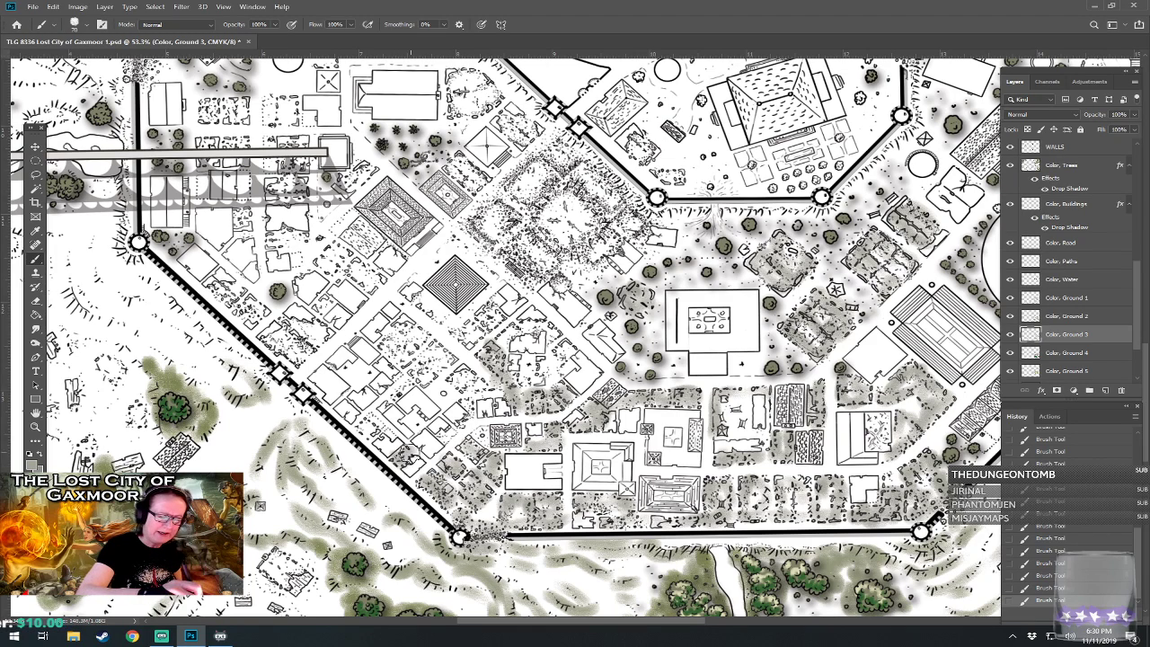
{"action": "mouse_move", "coordinate": [396, 389]}
{"action": "left_mouse_down"}
{"action": "mouse_move", "coordinate": [447, 351]}
{"action": "mouse_move", "coordinate": [470, 406]}
{"action": "left_mouse_up"}
{"action": "mouse_move", "coordinate": [400, 355]}
{"action": "left_mouse_down"}
{"action": "mouse_move", "coordinate": [422, 346]}
{"action": "mouse_move", "coordinate": [433, 309]}
{"action": "mouse_move", "coordinate": [465, 331]}
{"action": "mouse_move", "coordinate": [498, 301]}
{"action": "left_mouse_up"}
{"action": "mouse_move", "coordinate": [469, 238]}
{"action": "left_mouse_down"}
{"action": "mouse_move", "coordinate": [494, 270]}
{"action": "mouse_move", "coordinate": [476, 235]}
{"action": "mouse_move", "coordinate": [539, 289]}
{"action": "mouse_move", "coordinate": [489, 225]}
{"action": "mouse_move", "coordinate": [512, 238]}
{"action": "mouse_move", "coordinate": [508, 212]}
{"action": "mouse_move", "coordinate": [550, 279]}
{"action": "mouse_move", "coordinate": [598, 216]}
{"action": "mouse_move", "coordinate": [562, 191]}
{"action": "mouse_move", "coordinate": [535, 220]}
{"action": "mouse_move", "coordinate": [520, 203]}
{"action": "mouse_move", "coordinate": [547, 171]}
{"action": "mouse_move", "coordinate": [589, 151]}
{"action": "mouse_move", "coordinate": [643, 224]}
{"action": "mouse_move", "coordinate": [589, 255]}
{"action": "left_mouse_up"}
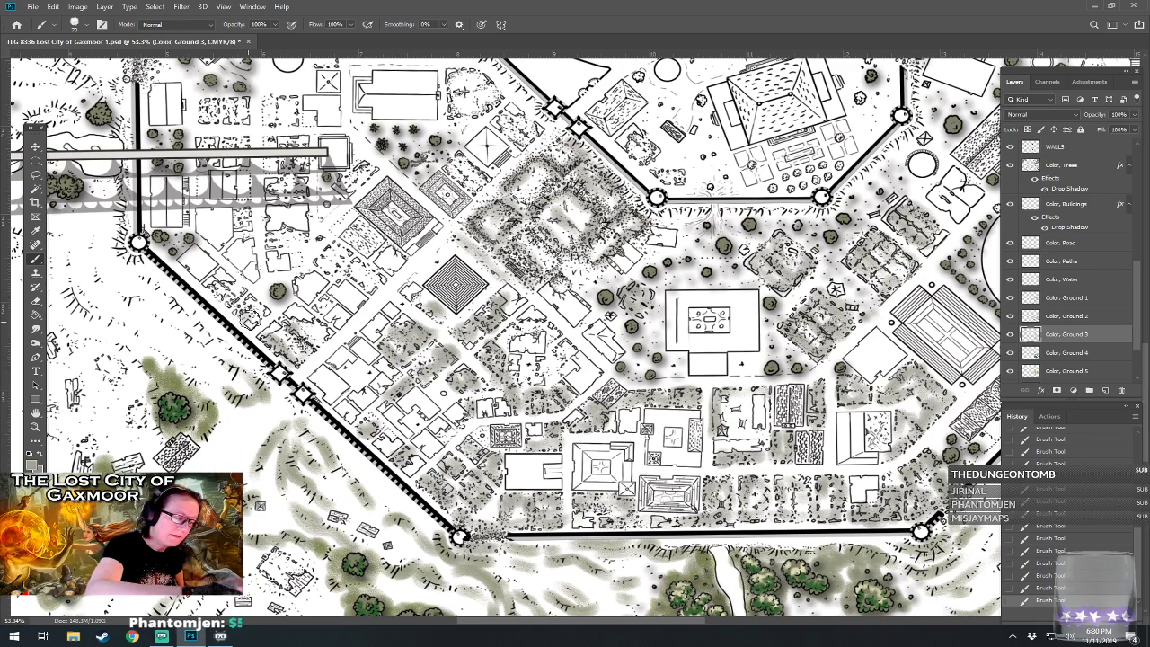
{"action": "mouse_move", "coordinate": [326, 261]}
{"action": "left_mouse_down"}
{"action": "mouse_move", "coordinate": [332, 270]}
{"action": "mouse_move", "coordinate": [337, 254]}
{"action": "mouse_move", "coordinate": [371, 285]}
{"action": "mouse_move", "coordinate": [360, 274]}
{"action": "mouse_move", "coordinate": [319, 317]}
{"action": "mouse_move", "coordinate": [326, 327]}
{"action": "mouse_move", "coordinate": [284, 241]}
{"action": "mouse_move", "coordinate": [249, 228]}
{"action": "mouse_move", "coordinate": [260, 215]}
{"action": "mouse_move", "coordinate": [149, 120]}
{"action": "left_mouse_up"}
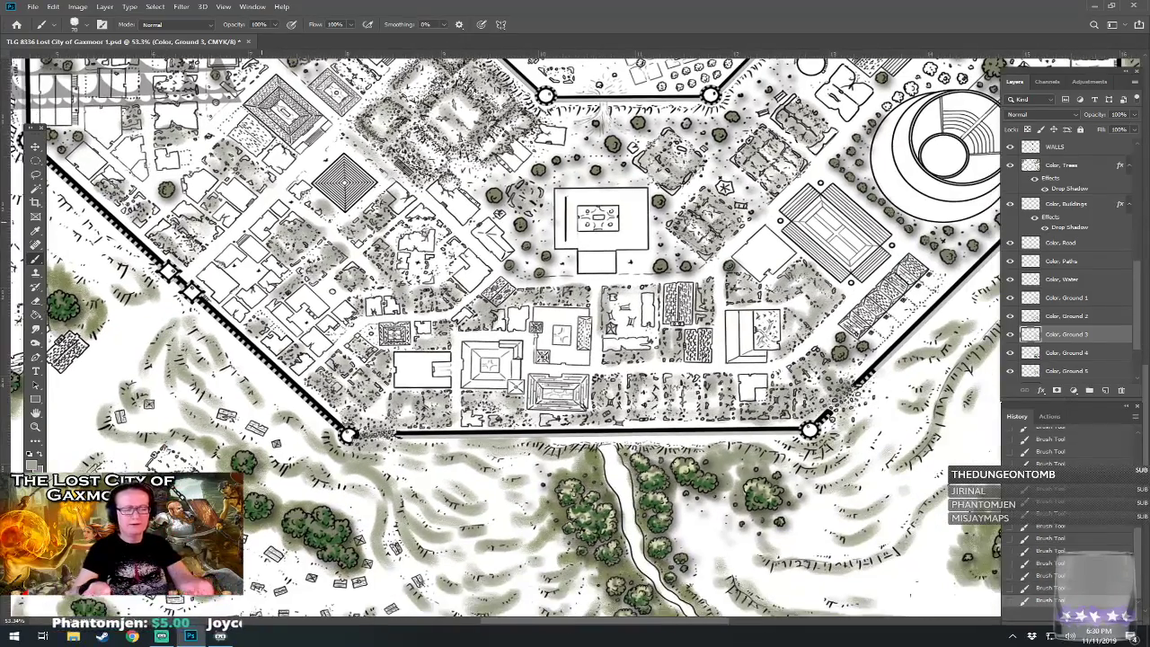
{"action": "scroll", "coordinate": [199, 191], "scroll_direction": "up", "scroll_amount": 4}
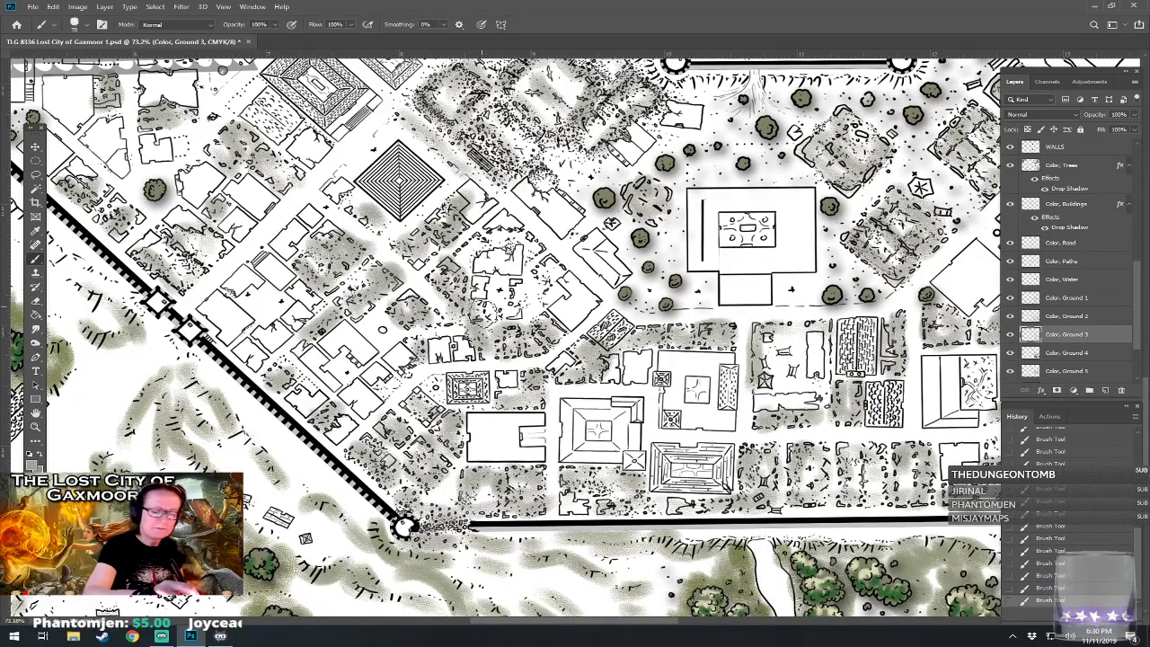
{"action": "mouse_move", "coordinate": [494, 315]}
{"action": "left_mouse_down"}
{"action": "mouse_move", "coordinate": [543, 292]}
{"action": "mouse_move", "coordinate": [546, 269]}
{"action": "mouse_move", "coordinate": [513, 239]}
{"action": "mouse_move", "coordinate": [460, 254]}
{"action": "mouse_move", "coordinate": [490, 239]}
{"action": "left_mouse_up"}
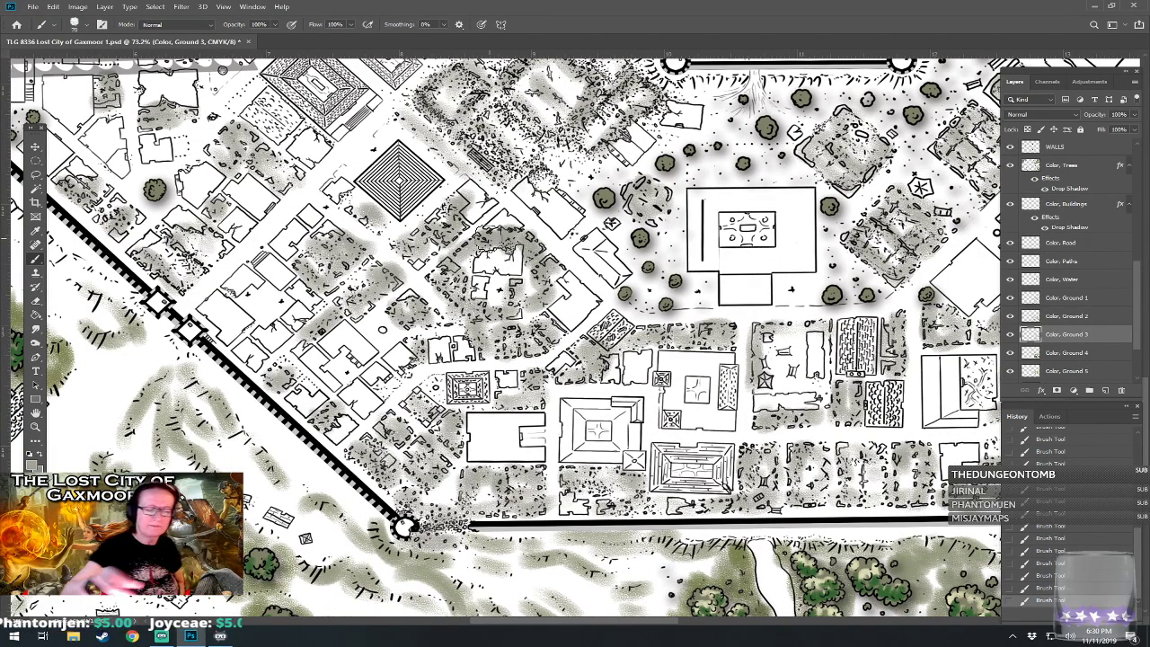
- Brush olive-grey between the slope lines below the southeastern city wall, continuing south to the map's lower edge
{"action": "scroll", "coordinate": [183, 396], "scroll_direction": "down", "scroll_amount": 5}
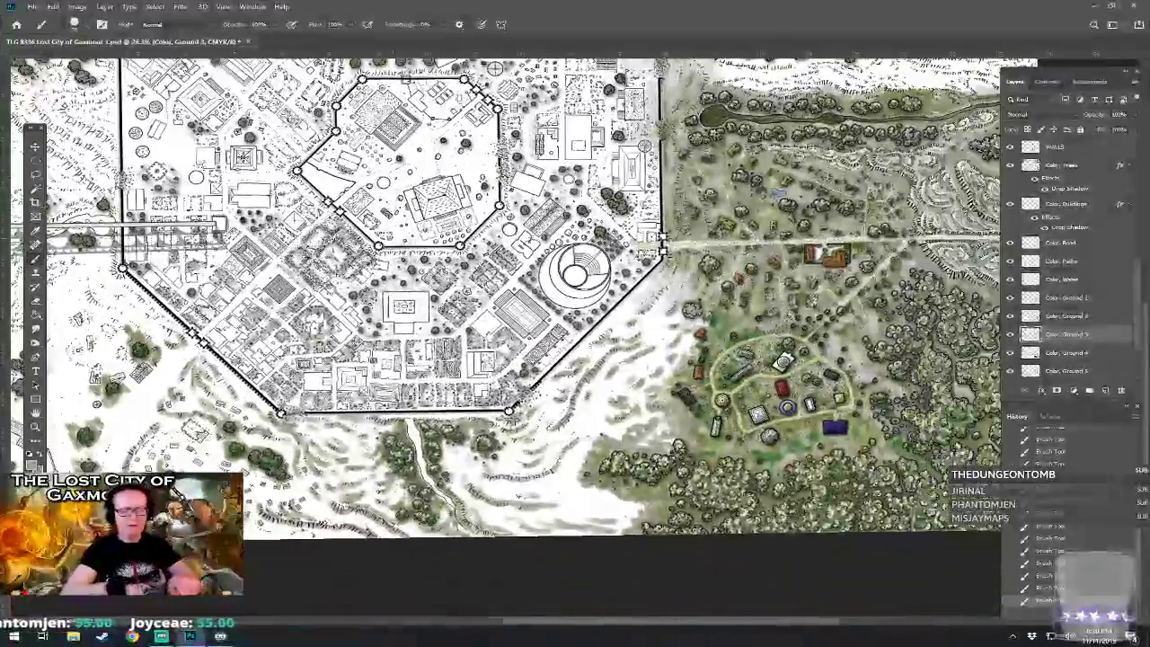
{"action": "scroll", "coordinate": [157, 400], "scroll_direction": "up", "scroll_amount": 1}
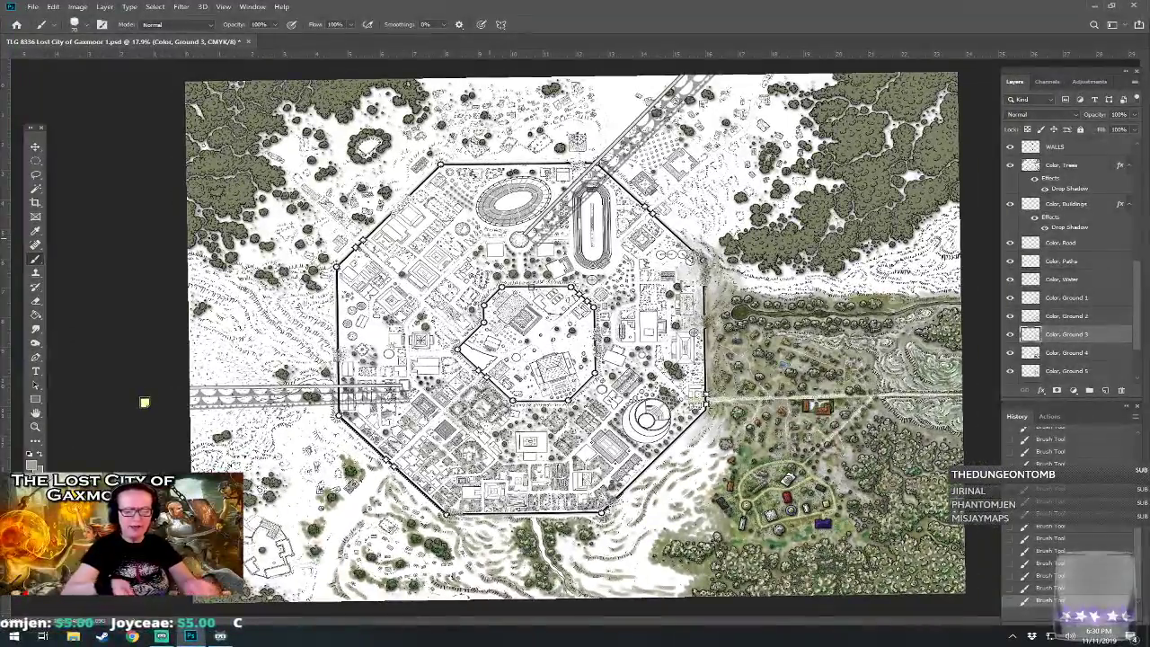
{"action": "scroll", "coordinate": [145, 403], "scroll_direction": "up", "scroll_amount": 3}
{"action": "left_click_drag", "start_coordinate": [611, 331], "coordinate": [592, 92]}
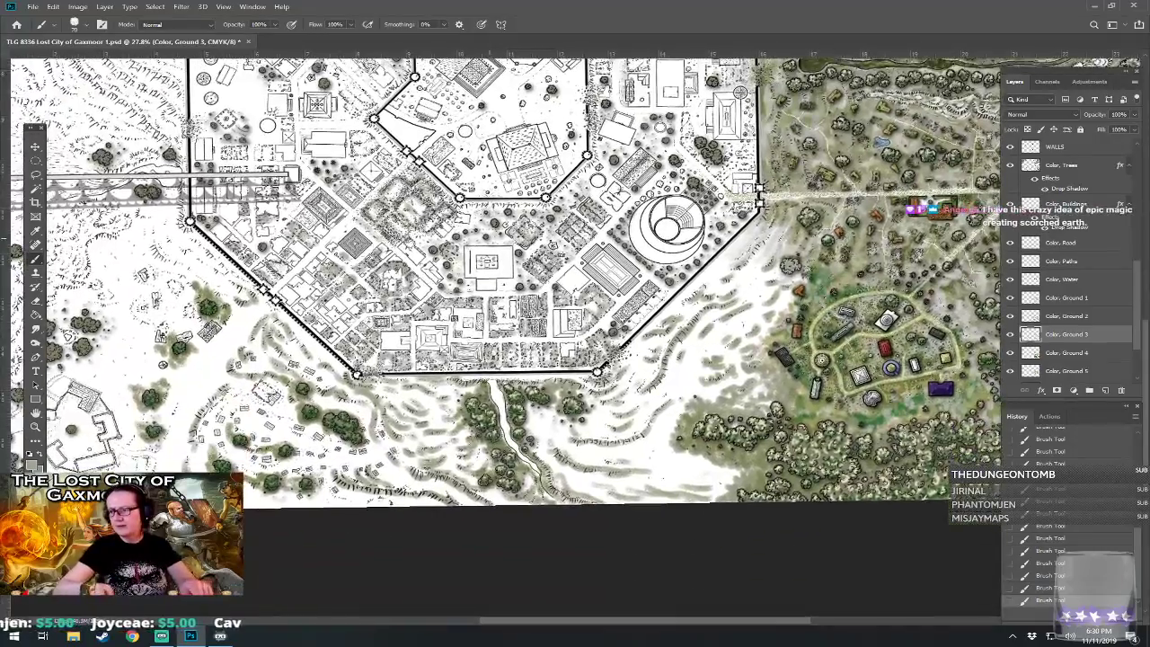
{"action": "scroll", "coordinate": [576, 337], "scroll_direction": "up", "scroll_amount": 2}
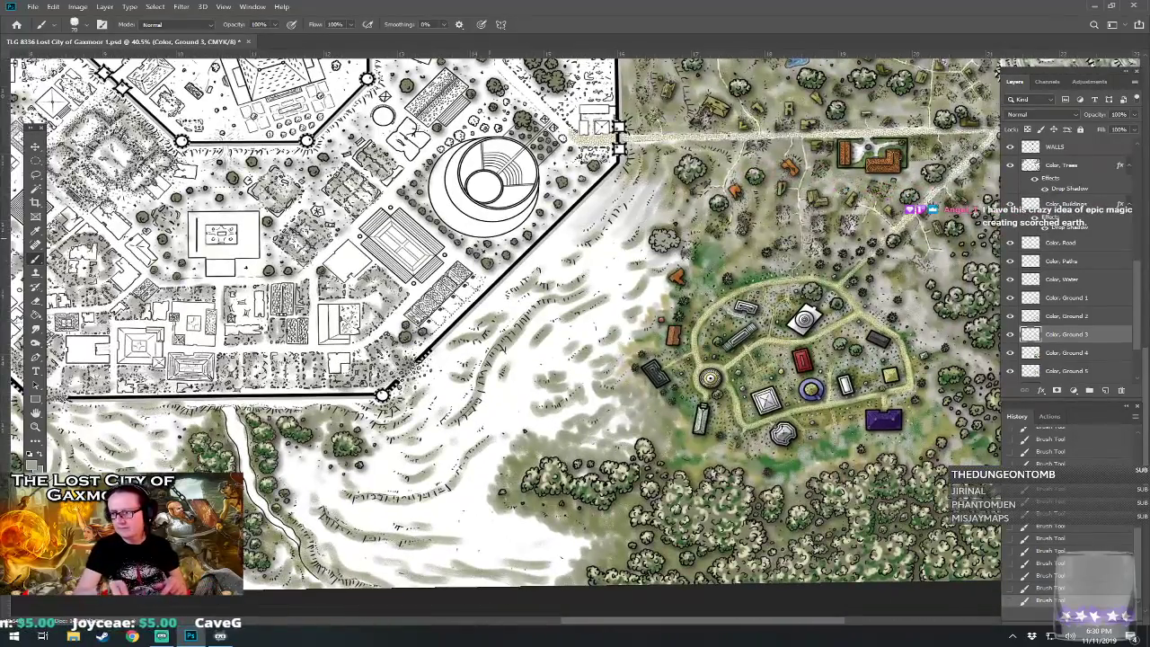
{"action": "left_click_drag", "start_coordinate": [605, 250], "coordinate": [544, 258]}
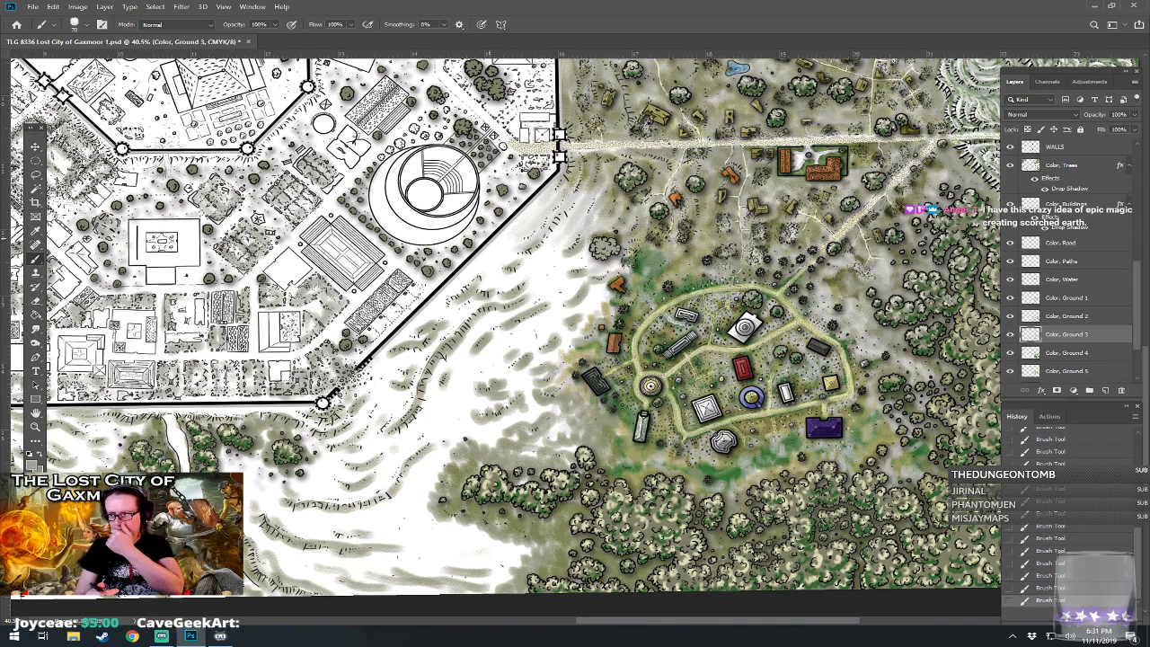
{"action": "mouse_move", "coordinate": [544, 258]}
{"action": "left_mouse_down"}
{"action": "mouse_move", "coordinate": [469, 266]}
{"action": "mouse_move", "coordinate": [494, 279]}
{"action": "mouse_move", "coordinate": [472, 260]}
{"action": "mouse_move", "coordinate": [551, 250]}
{"action": "mouse_move", "coordinate": [540, 251]}
{"action": "left_mouse_up"}
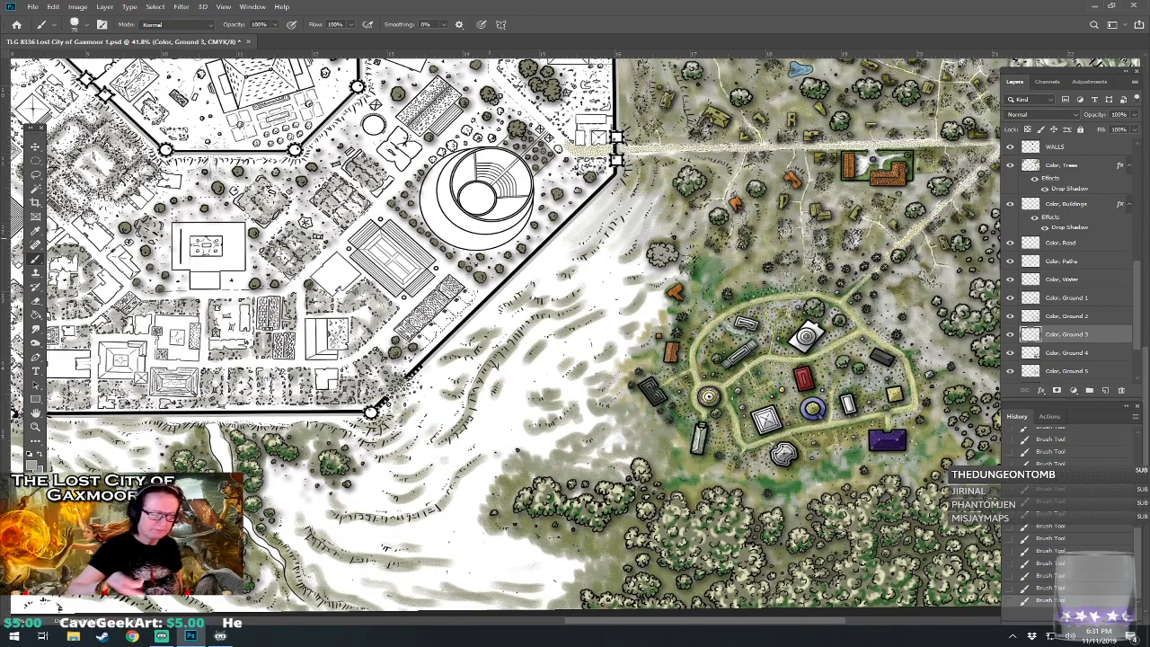
{"action": "left_click_drag", "start_coordinate": [490, 239], "coordinate": [555, 225]}
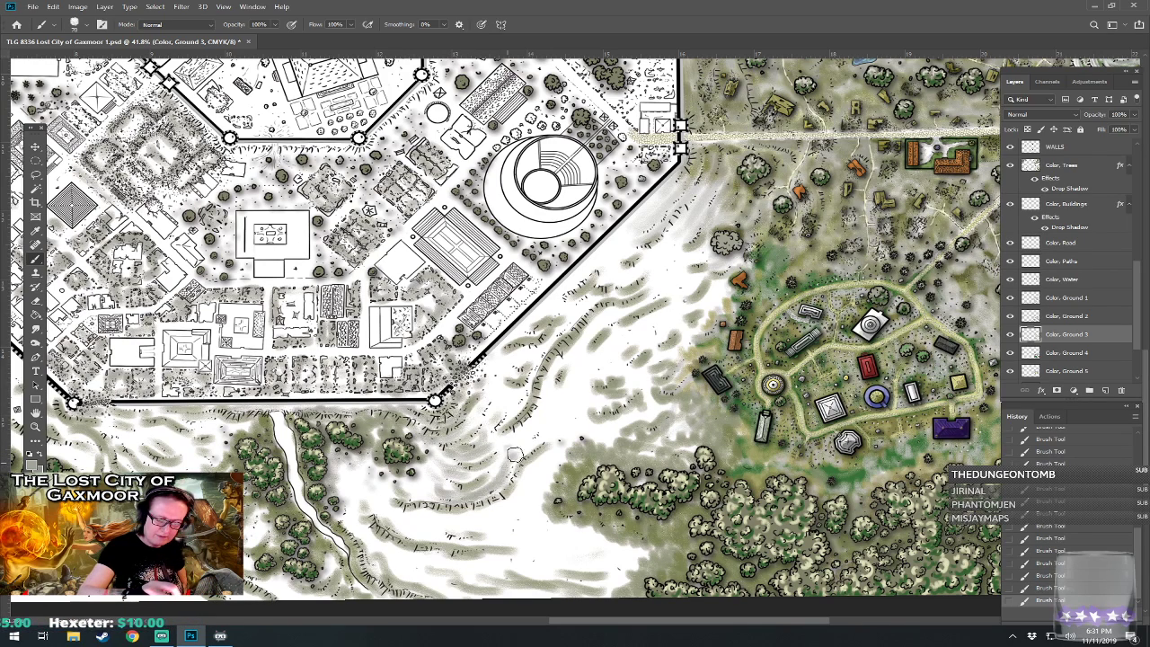
{"action": "mouse_move", "coordinate": [504, 457]}
{"action": "left_mouse_down"}
{"action": "mouse_move", "coordinate": [545, 437]}
{"action": "mouse_move", "coordinate": [533, 386]}
{"action": "mouse_move", "coordinate": [519, 408]}
{"action": "mouse_move", "coordinate": [514, 381]}
{"action": "mouse_move", "coordinate": [530, 363]}
{"action": "mouse_move", "coordinate": [519, 357]}
{"action": "mouse_move", "coordinate": [578, 322]}
{"action": "left_mouse_up"}
{"action": "mouse_move", "coordinate": [516, 341]}
{"action": "left_mouse_down"}
{"action": "mouse_move", "coordinate": [548, 311]}
{"action": "mouse_move", "coordinate": [637, 289]}
{"action": "mouse_move", "coordinate": [572, 286]}
{"action": "mouse_move", "coordinate": [586, 270]}
{"action": "mouse_move", "coordinate": [644, 271]}
{"action": "mouse_move", "coordinate": [615, 264]}
{"action": "mouse_move", "coordinate": [668, 188]}
{"action": "mouse_move", "coordinate": [646, 257]}
{"action": "mouse_move", "coordinate": [693, 208]}
{"action": "left_mouse_up"}
{"action": "mouse_move", "coordinate": [662, 255]}
{"action": "left_mouse_down"}
{"action": "mouse_move", "coordinate": [687, 242]}
{"action": "mouse_move", "coordinate": [669, 260]}
{"action": "mouse_move", "coordinate": [705, 256]}
{"action": "mouse_move", "coordinate": [656, 277]}
{"action": "mouse_move", "coordinate": [706, 273]}
{"action": "mouse_move", "coordinate": [662, 291]}
{"action": "mouse_move", "coordinate": [681, 292]}
{"action": "mouse_move", "coordinate": [669, 307]}
{"action": "mouse_move", "coordinate": [704, 299]}
{"action": "mouse_move", "coordinate": [632, 328]}
{"action": "mouse_move", "coordinate": [648, 305]}
{"action": "mouse_move", "coordinate": [615, 317]}
{"action": "mouse_move", "coordinate": [607, 341]}
{"action": "mouse_move", "coordinate": [660, 325]}
{"action": "mouse_move", "coordinate": [649, 338]}
{"action": "mouse_move", "coordinate": [664, 345]}
{"action": "mouse_move", "coordinate": [612, 377]}
{"action": "mouse_move", "coordinate": [665, 360]}
{"action": "mouse_move", "coordinate": [595, 413]}
{"action": "mouse_move", "coordinate": [650, 391]}
{"action": "mouse_move", "coordinate": [604, 426]}
{"action": "mouse_move", "coordinate": [661, 412]}
{"action": "mouse_move", "coordinate": [654, 424]}
{"action": "mouse_move", "coordinate": [680, 429]}
{"action": "mouse_move", "coordinate": [646, 451]}
{"action": "mouse_move", "coordinate": [687, 448]}
{"action": "mouse_move", "coordinate": [608, 440]}
{"action": "mouse_move", "coordinate": [630, 430]}
{"action": "mouse_move", "coordinate": [614, 428]}
{"action": "mouse_move", "coordinate": [510, 484]}
{"action": "mouse_move", "coordinate": [550, 457]}
{"action": "left_mouse_up"}
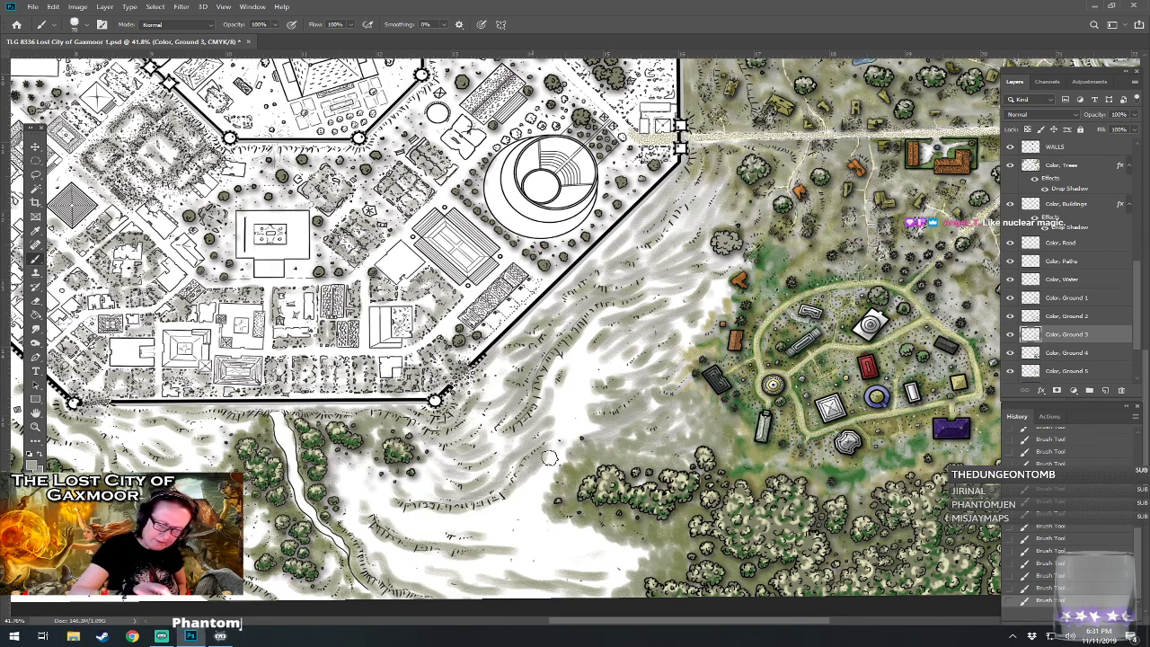
{"action": "mouse_move", "coordinate": [446, 519]}
{"action": "left_mouse_down"}
{"action": "mouse_move", "coordinate": [521, 485]}
{"action": "mouse_move", "coordinate": [478, 513]}
{"action": "mouse_move", "coordinate": [418, 512]}
{"action": "mouse_move", "coordinate": [395, 526]}
{"action": "mouse_move", "coordinate": [481, 543]}
{"action": "mouse_move", "coordinate": [445, 532]}
{"action": "mouse_move", "coordinate": [383, 543]}
{"action": "mouse_move", "coordinate": [426, 559]}
{"action": "mouse_move", "coordinate": [436, 554]}
{"action": "mouse_move", "coordinate": [382, 543]}
{"action": "mouse_move", "coordinate": [400, 556]}
{"action": "mouse_move", "coordinate": [378, 554]}
{"action": "mouse_move", "coordinate": [415, 583]}
{"action": "mouse_move", "coordinate": [406, 564]}
{"action": "mouse_move", "coordinate": [477, 577]}
{"action": "mouse_move", "coordinate": [511, 565]}
{"action": "mouse_move", "coordinate": [477, 555]}
{"action": "mouse_move", "coordinate": [510, 556]}
{"action": "mouse_move", "coordinate": [538, 528]}
{"action": "mouse_move", "coordinate": [502, 526]}
{"action": "mouse_move", "coordinate": [529, 506]}
{"action": "mouse_move", "coordinate": [524, 515]}
{"action": "mouse_move", "coordinate": [549, 508]}
{"action": "mouse_move", "coordinate": [546, 526]}
{"action": "mouse_move", "coordinate": [605, 534]}
{"action": "mouse_move", "coordinate": [550, 537]}
{"action": "mouse_move", "coordinate": [531, 557]}
{"action": "mouse_move", "coordinate": [629, 552]}
{"action": "mouse_move", "coordinate": [538, 554]}
{"action": "mouse_move", "coordinate": [628, 544]}
{"action": "mouse_move", "coordinate": [582, 546]}
{"action": "mouse_move", "coordinate": [598, 540]}
{"action": "mouse_move", "coordinate": [648, 552]}
{"action": "mouse_move", "coordinate": [632, 547]}
{"action": "mouse_move", "coordinate": [673, 544]}
{"action": "left_mouse_up"}
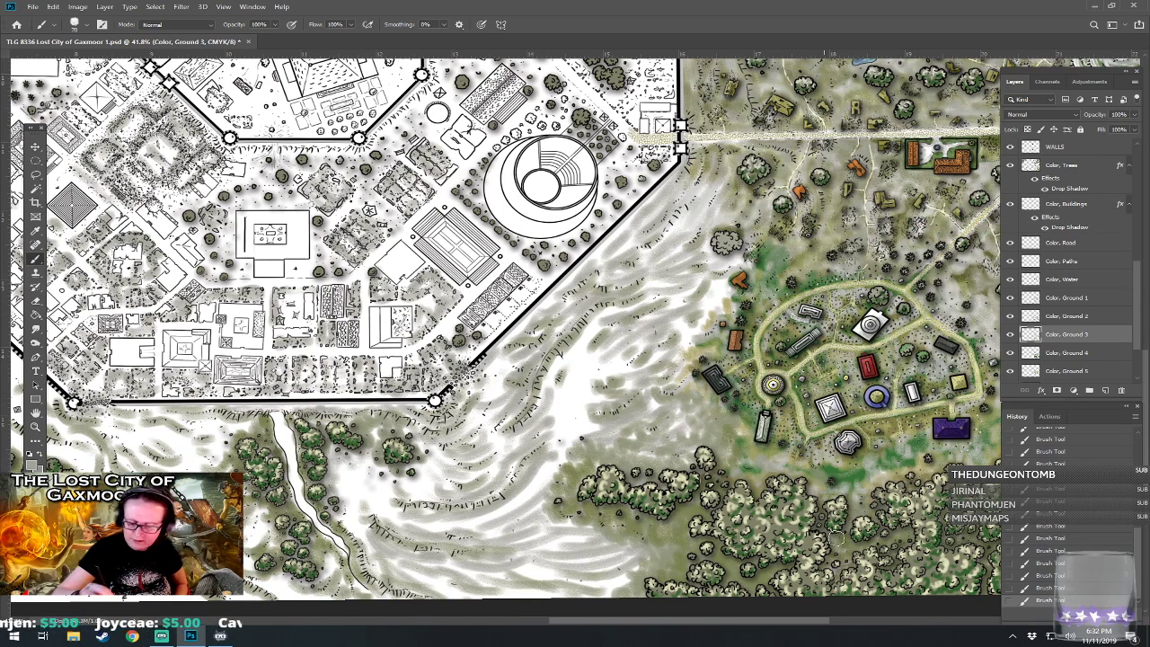
- Brush olive-grey between the slope lines on both sides of the stream below the southern city wall
{"action": "left_click_drag", "start_coordinate": [814, 558], "coordinate": [683, 512]}
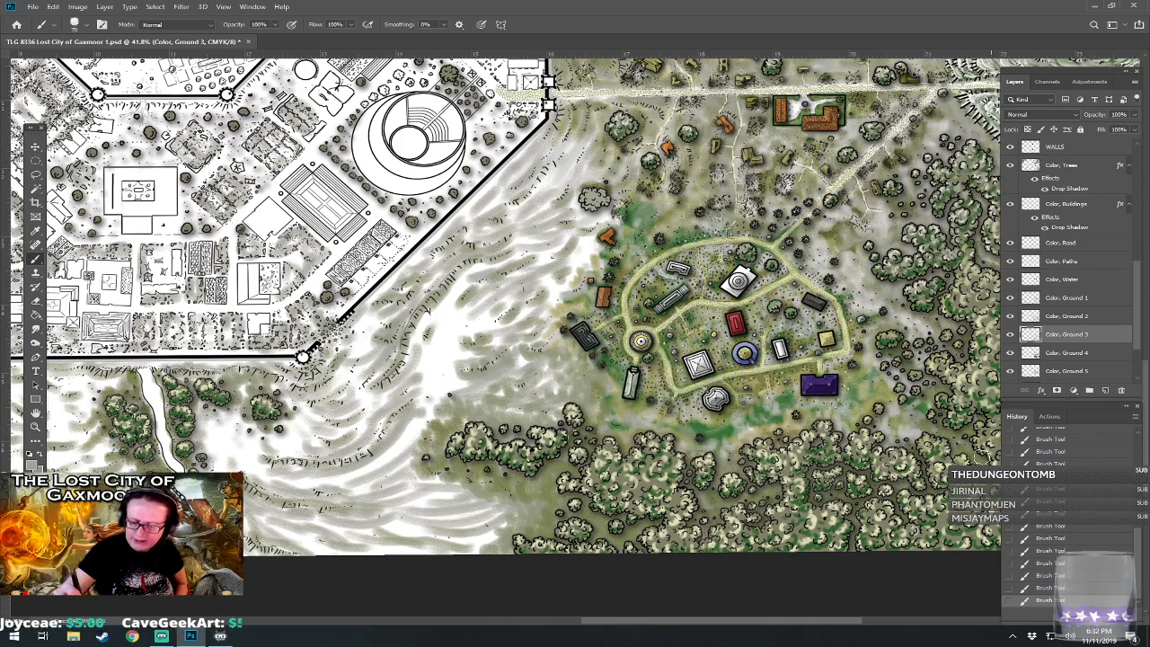
{"action": "left_click_drag", "start_coordinate": [951, 450], "coordinate": [554, 457]}
{"action": "scroll", "coordinate": [636, 580], "scroll_direction": "down", "scroll_amount": 4}
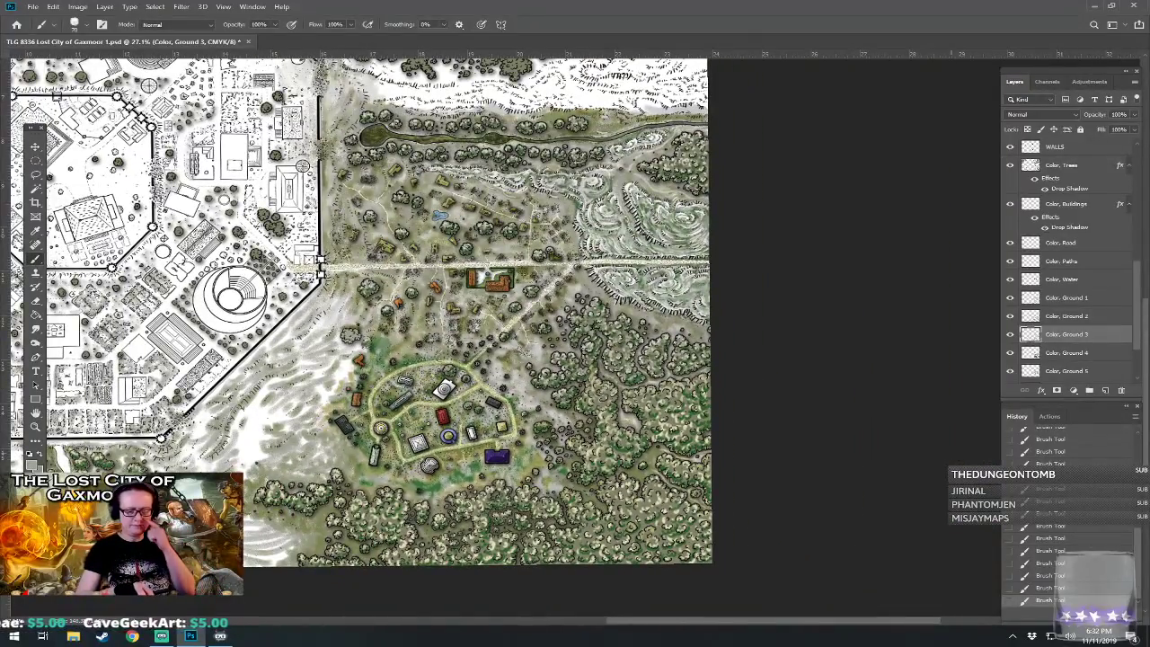
{"action": "scroll", "coordinate": [242, 377], "scroll_direction": "up", "scroll_amount": 5}
{"action": "left_click_drag", "start_coordinate": [378, 378], "coordinate": [762, 364]}
{"action": "scroll", "coordinate": [800, 364], "scroll_direction": "down", "scroll_amount": 2}
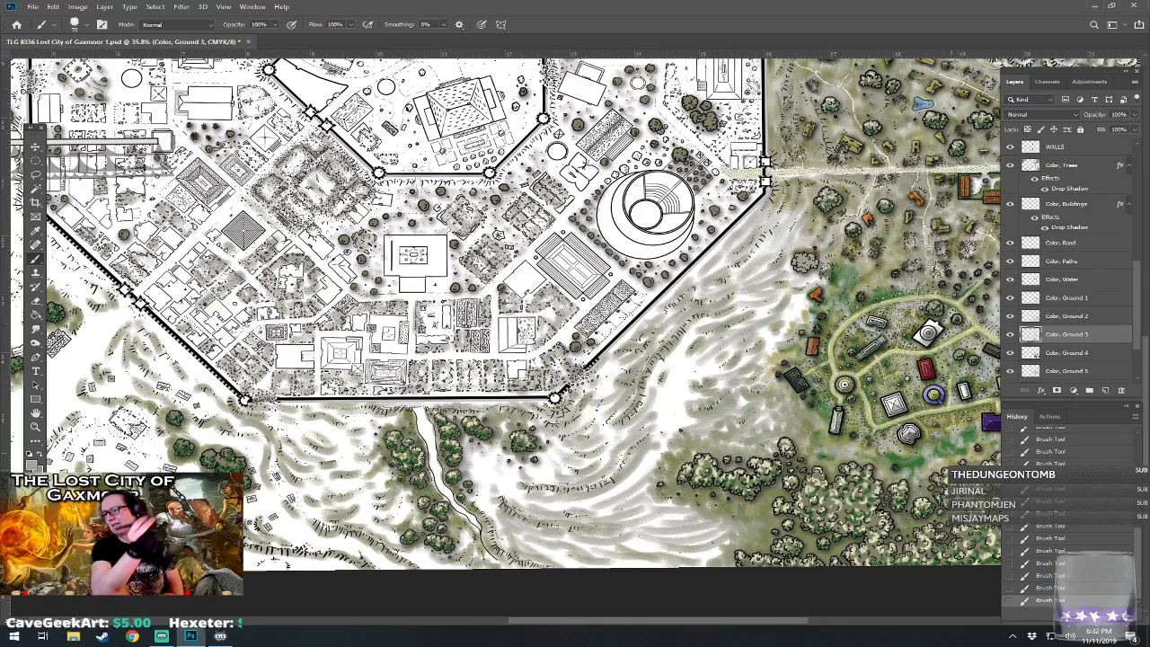
{"action": "left_click_drag", "start_coordinate": [951, 324], "coordinate": [950, 364]}
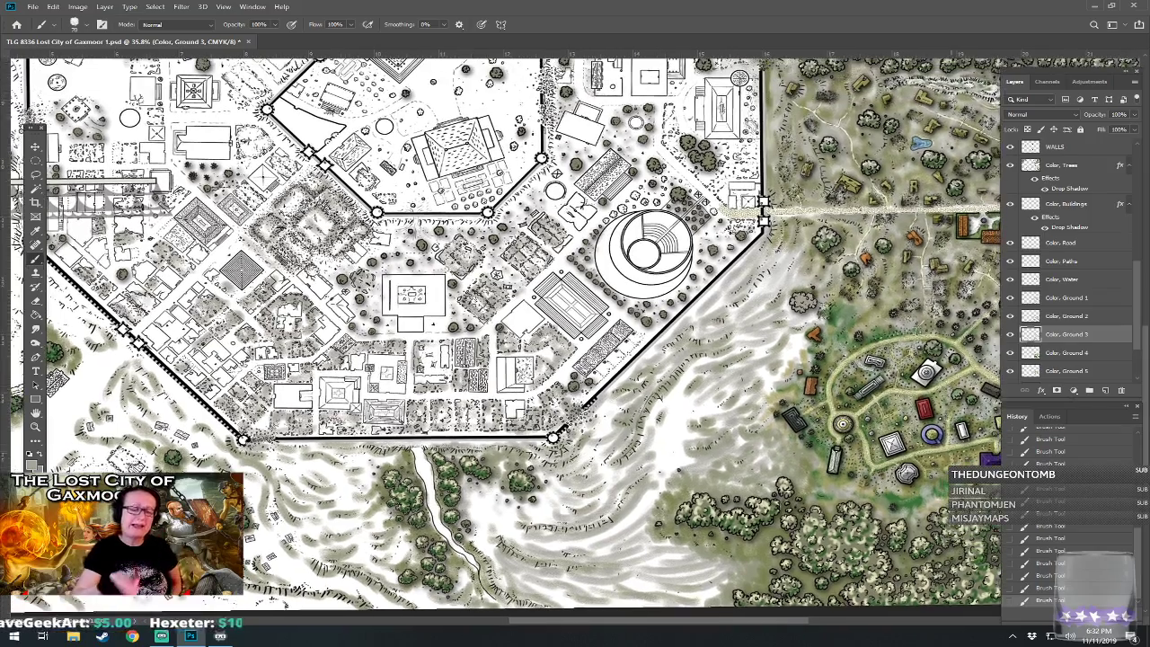
{"action": "left_click_drag", "start_coordinate": [575, 342], "coordinate": [701, 297]}
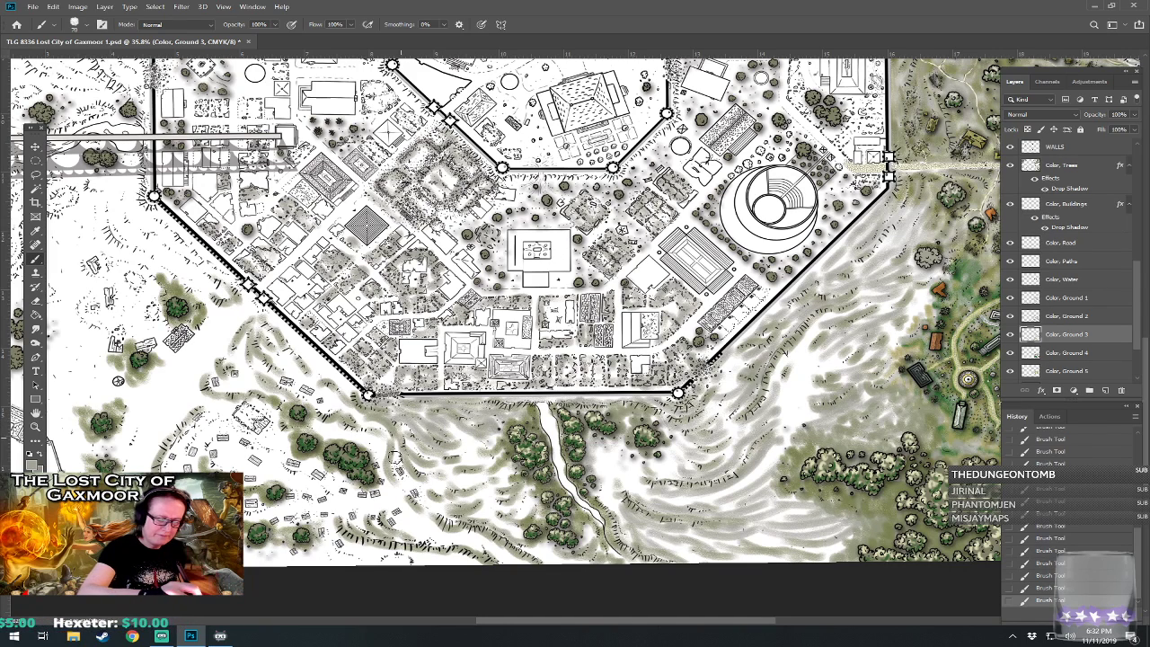
{"action": "mouse_move", "coordinate": [423, 469]}
{"action": "left_mouse_down"}
{"action": "mouse_move", "coordinate": [413, 431]}
{"action": "mouse_move", "coordinate": [445, 463]}
{"action": "mouse_move", "coordinate": [475, 464]}
{"action": "mouse_move", "coordinate": [481, 450]}
{"action": "mouse_move", "coordinate": [489, 471]}
{"action": "mouse_move", "coordinate": [450, 477]}
{"action": "mouse_move", "coordinate": [505, 471]}
{"action": "mouse_move", "coordinate": [517, 503]}
{"action": "mouse_move", "coordinate": [527, 499]}
{"action": "mouse_move", "coordinate": [525, 530]}
{"action": "left_mouse_up"}
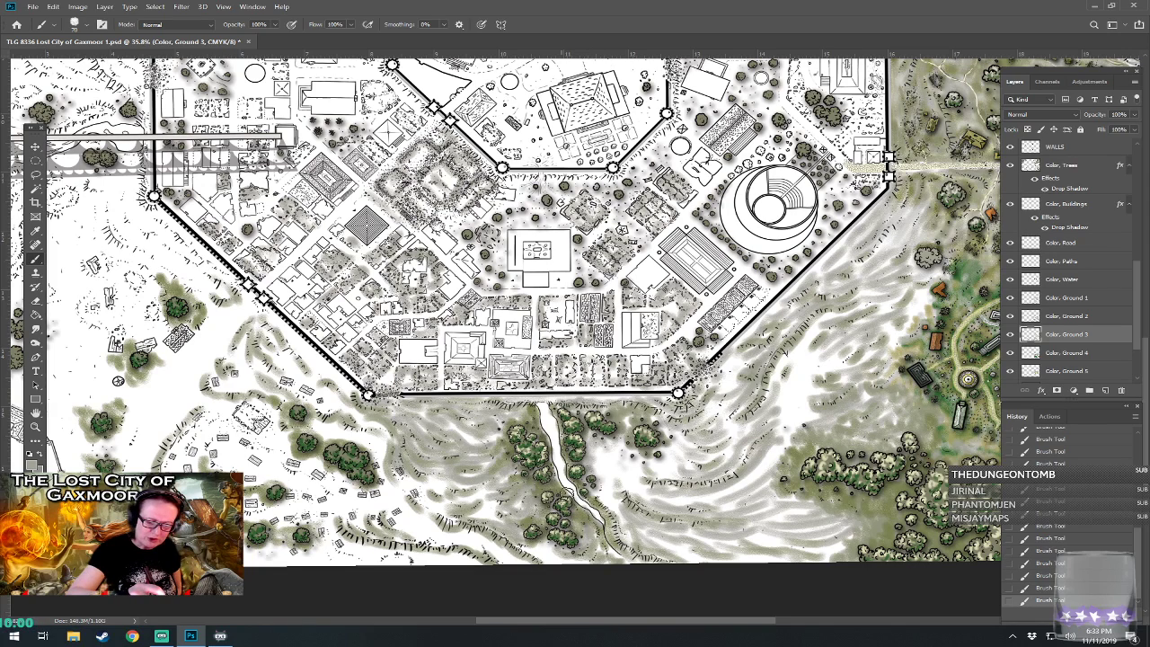
{"action": "left_click_drag", "start_coordinate": [551, 502], "coordinate": [611, 563]}
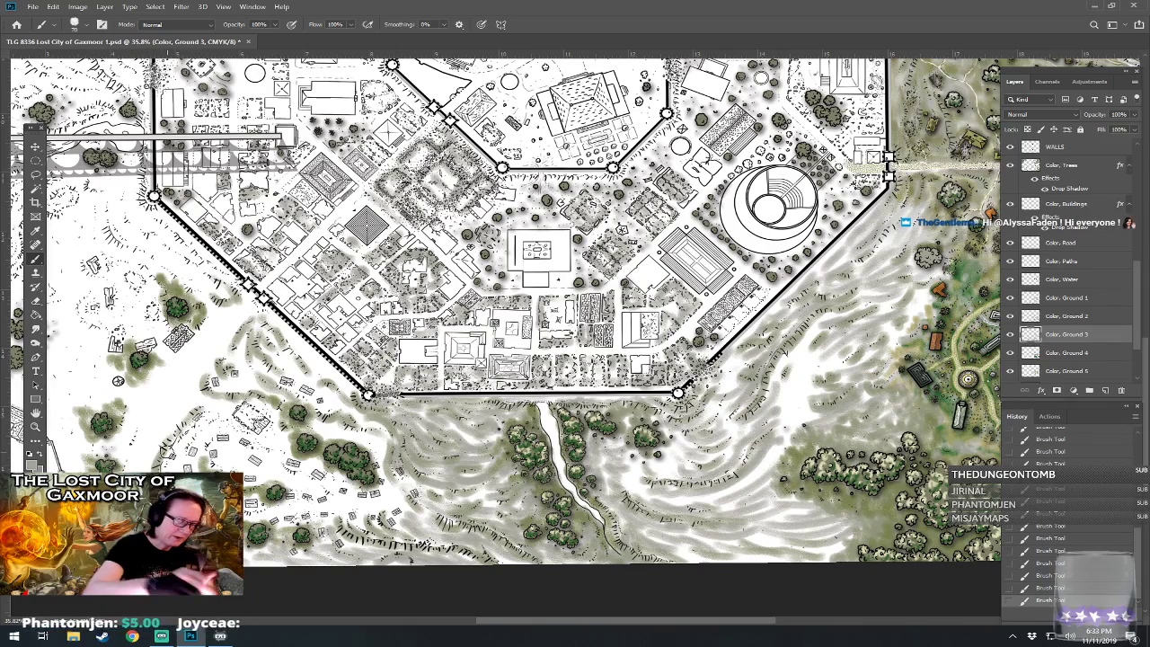
- Brush olive-grey around the small huts and slope lines below the southwestern city wall, and save the map
{"action": "scroll", "coordinate": [503, 310], "scroll_direction": "left", "scroll_amount": 5}
{"action": "mouse_move", "coordinate": [449, 476]}
{"action": "left_mouse_down"}
{"action": "mouse_move", "coordinate": [544, 330]}
{"action": "mouse_move", "coordinate": [557, 354]}
{"action": "mouse_move", "coordinate": [495, 402]}
{"action": "mouse_move", "coordinate": [533, 409]}
{"action": "mouse_move", "coordinate": [527, 386]}
{"action": "mouse_move", "coordinate": [547, 408]}
{"action": "mouse_move", "coordinate": [542, 379]}
{"action": "mouse_move", "coordinate": [564, 348]}
{"action": "mouse_move", "coordinate": [553, 325]}
{"action": "mouse_move", "coordinate": [612, 388]}
{"action": "mouse_move", "coordinate": [488, 407]}
{"action": "mouse_move", "coordinate": [592, 402]}
{"action": "mouse_move", "coordinate": [597, 418]}
{"action": "mouse_move", "coordinate": [573, 410]}
{"action": "mouse_move", "coordinate": [576, 423]}
{"action": "mouse_move", "coordinate": [542, 392]}
{"action": "mouse_move", "coordinate": [653, 444]}
{"action": "mouse_move", "coordinate": [637, 463]}
{"action": "mouse_move", "coordinate": [596, 460]}
{"action": "mouse_move", "coordinate": [620, 514]}
{"action": "mouse_move", "coordinate": [589, 495]}
{"action": "mouse_move", "coordinate": [602, 481]}
{"action": "mouse_move", "coordinate": [546, 467]}
{"action": "mouse_move", "coordinate": [525, 448]}
{"action": "mouse_move", "coordinate": [556, 457]}
{"action": "mouse_move", "coordinate": [534, 446]}
{"action": "mouse_move", "coordinate": [547, 430]}
{"action": "mouse_move", "coordinate": [574, 456]}
{"action": "mouse_move", "coordinate": [509, 430]}
{"action": "mouse_move", "coordinate": [516, 445]}
{"action": "mouse_move", "coordinate": [477, 467]}
{"action": "mouse_move", "coordinate": [472, 505]}
{"action": "mouse_move", "coordinate": [496, 464]}
{"action": "mouse_move", "coordinate": [494, 489]}
{"action": "mouse_move", "coordinate": [517, 521]}
{"action": "mouse_move", "coordinate": [543, 520]}
{"action": "mouse_move", "coordinate": [539, 529]}
{"action": "mouse_move", "coordinate": [602, 526]}
{"action": "mouse_move", "coordinate": [621, 508]}
{"action": "mouse_move", "coordinate": [636, 528]}
{"action": "mouse_move", "coordinate": [706, 507]}
{"action": "mouse_move", "coordinate": [733, 516]}
{"action": "mouse_move", "coordinate": [443, 451]}
{"action": "left_mouse_up"}
{"action": "key", "text": "ctrl+minus"}
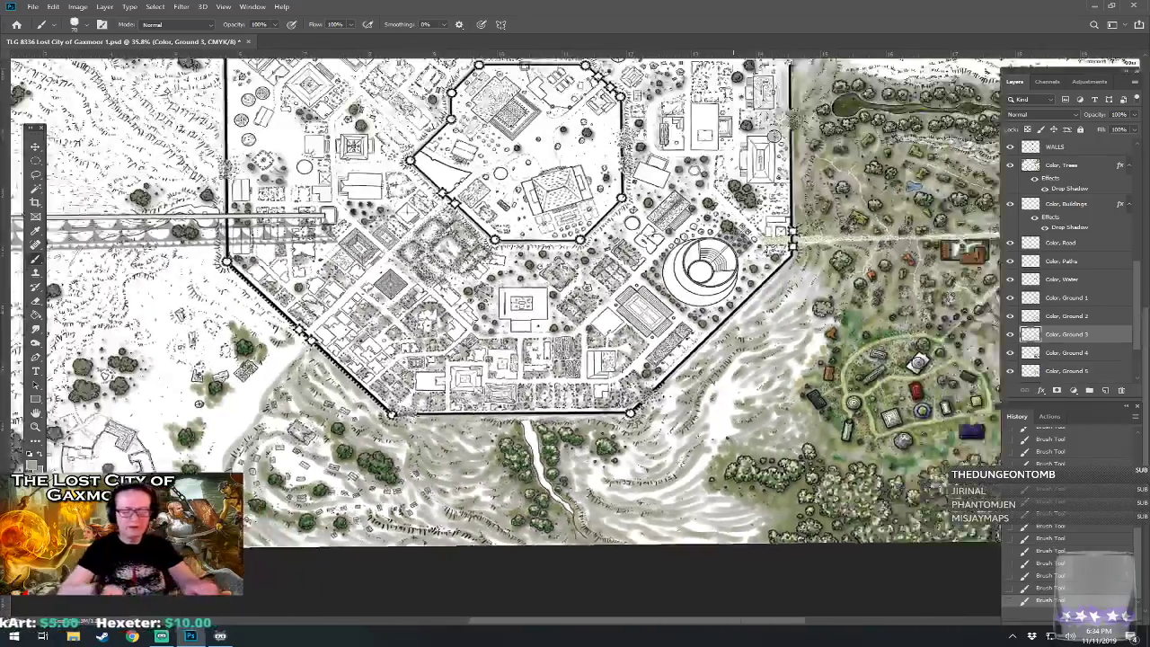
{"action": "left_click_drag", "start_coordinate": [575, 342], "coordinate": [501, 331]}
{"action": "key", "text": "ctrl+s"}
{"action": "left_click_drag", "start_coordinate": [360, 321], "coordinate": [473, 328]}
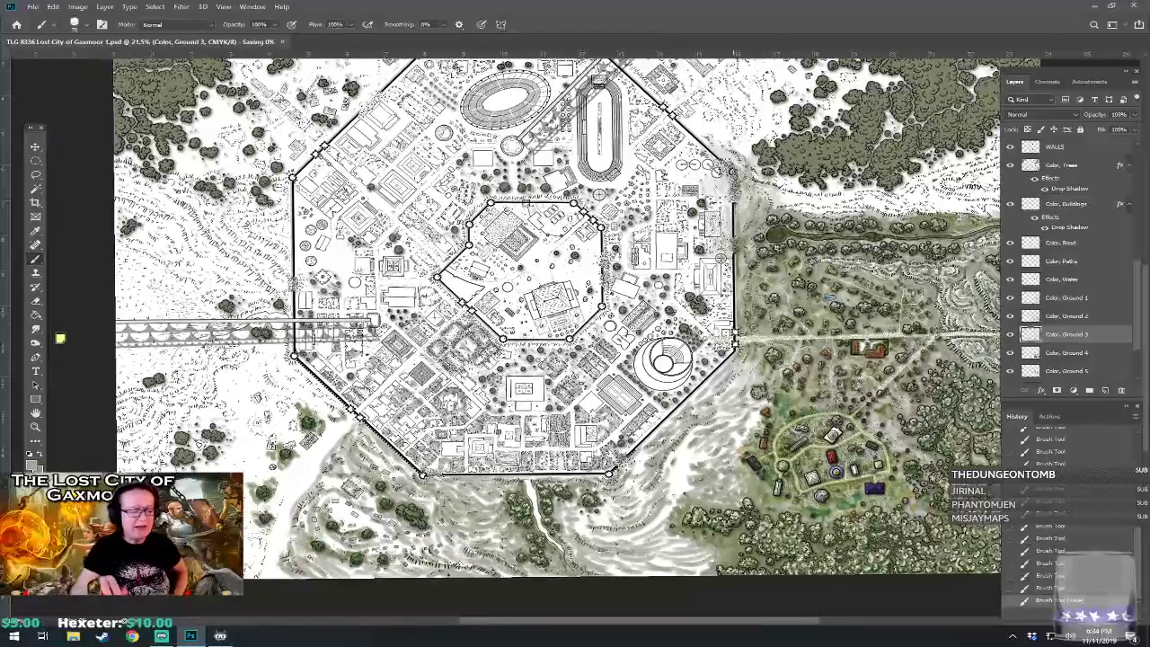
{"action": "mouse_move", "coordinate": [59, 339]}
{"action": "left_mouse_down"}
{"action": "mouse_move", "coordinate": [108, 342]}
{"action": "mouse_move", "coordinate": [49, 342]}
{"action": "left_mouse_up"}
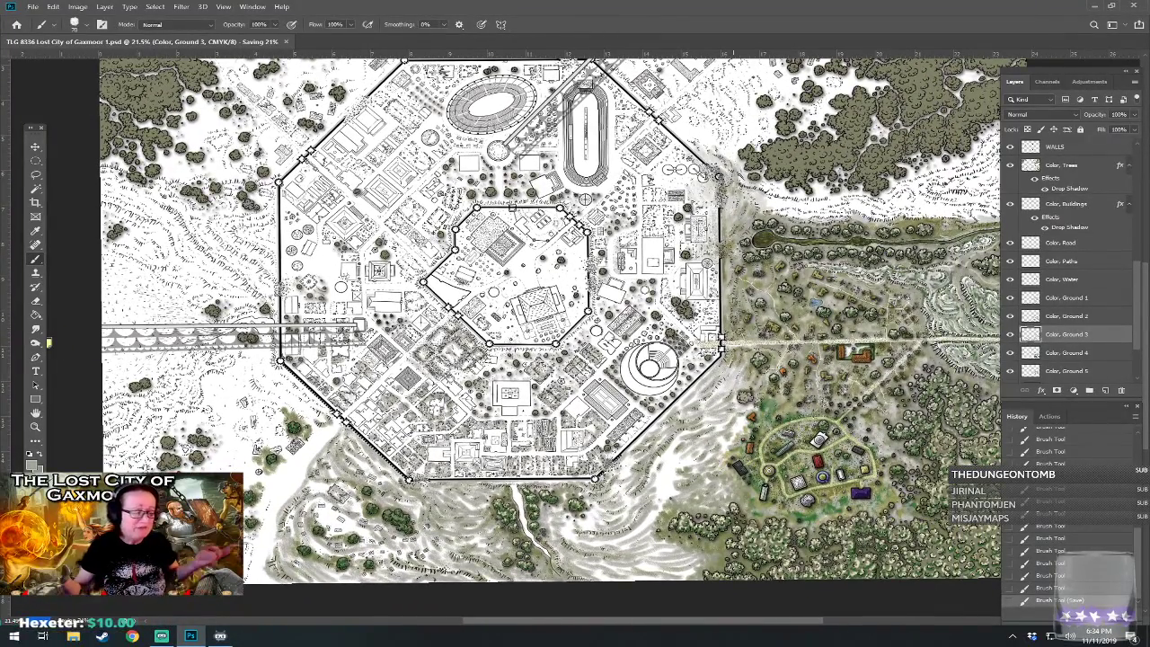
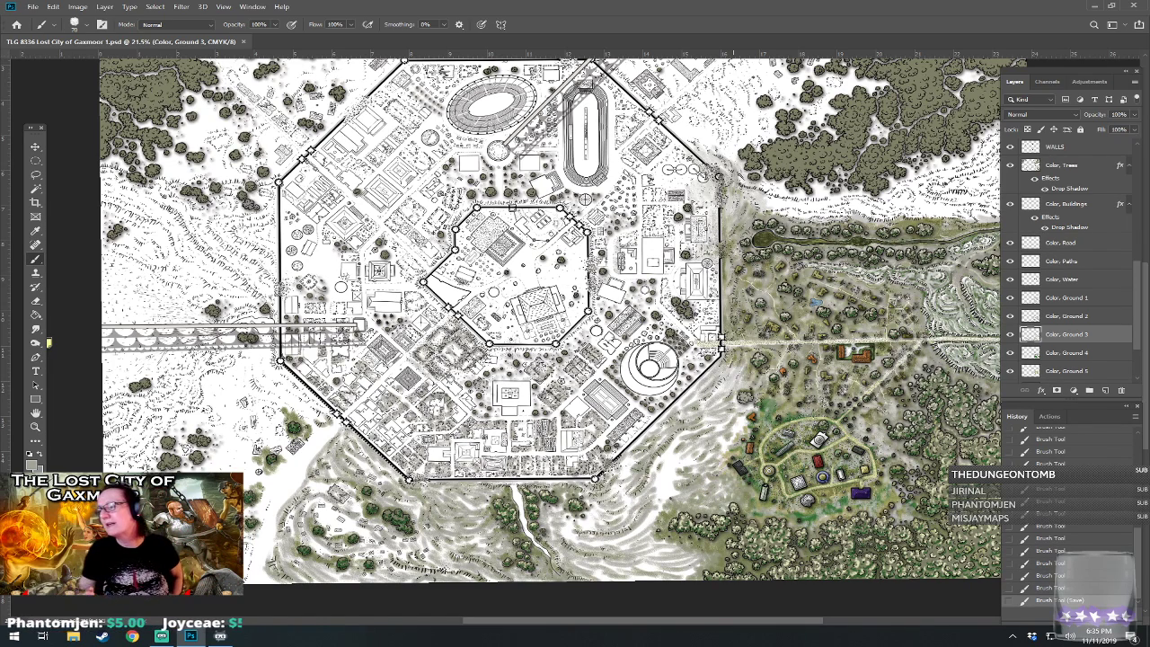
- Set the foreground colour to a paler olive-grey for the Color, Ground 3 layer
{"action": "scroll", "coordinate": [752, 557], "scroll_direction": "up", "scroll_amount": 4}
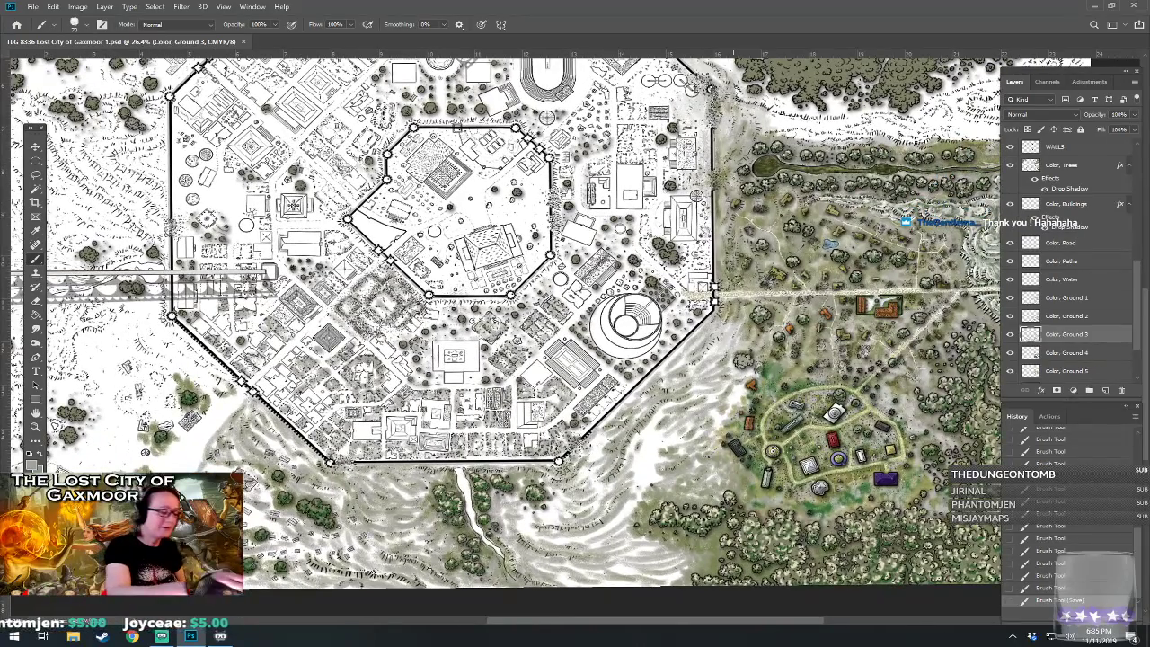
{"action": "left_click", "coordinate": [32, 458]}
{"action": "left_click", "coordinate": [604, 398]}
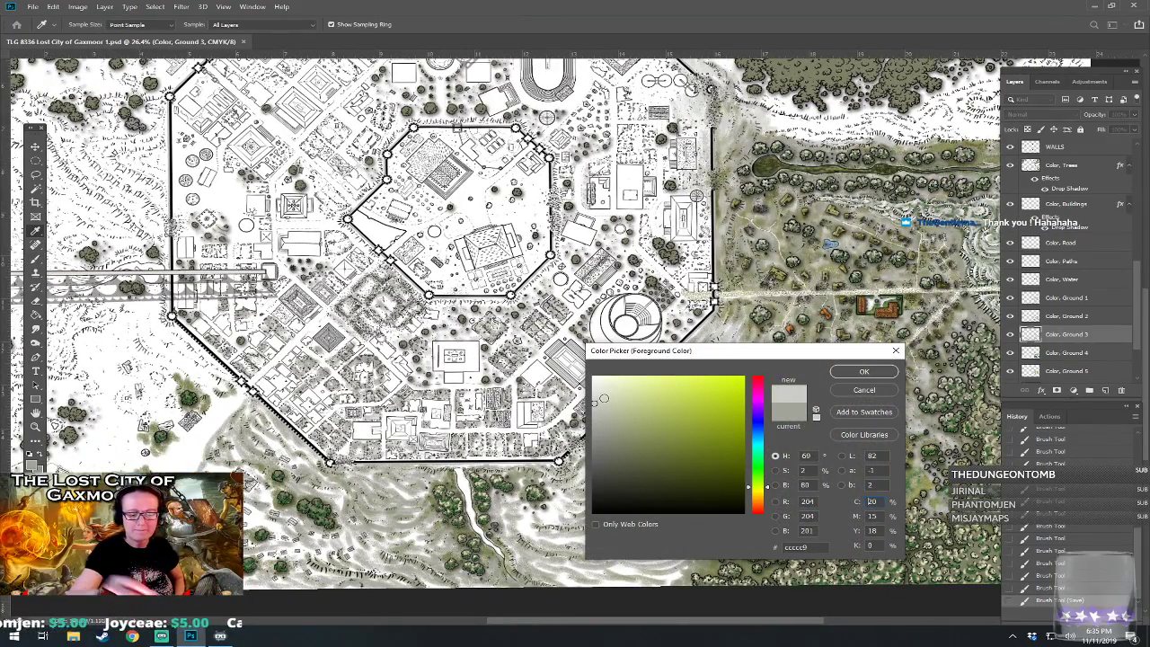
{"action": "left_click", "coordinate": [859, 372]}
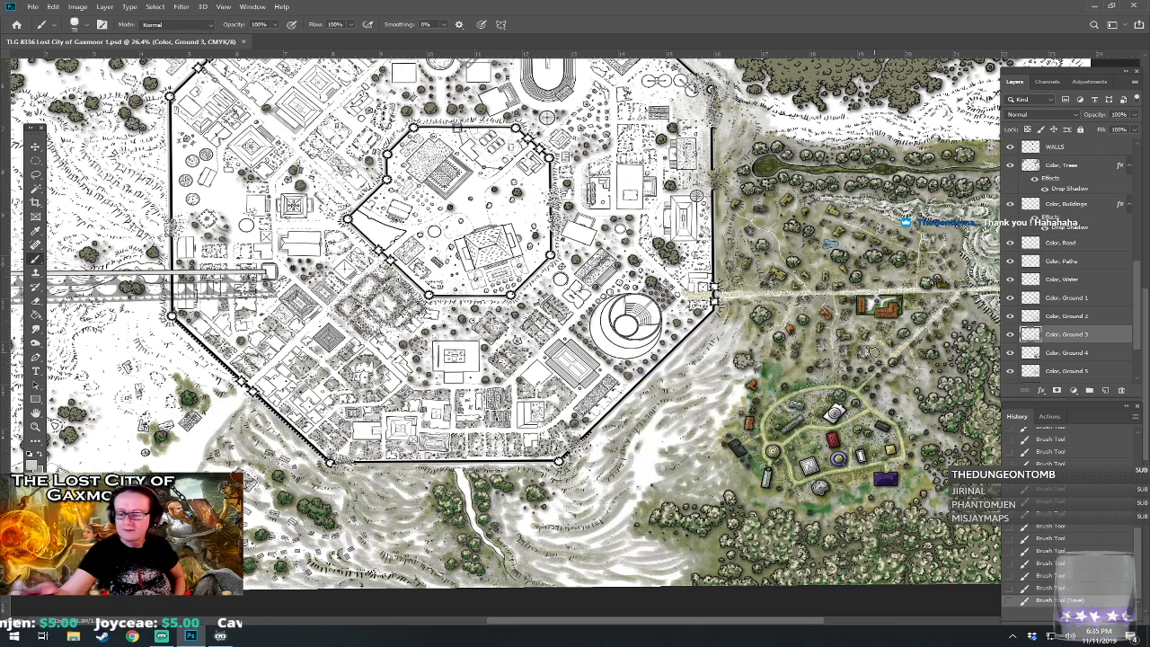
- On the Color, Ground 4 layer, brush light grey highlights between the slope lines below the southeastern city wall
{"action": "left_click", "coordinate": [1078, 353]}
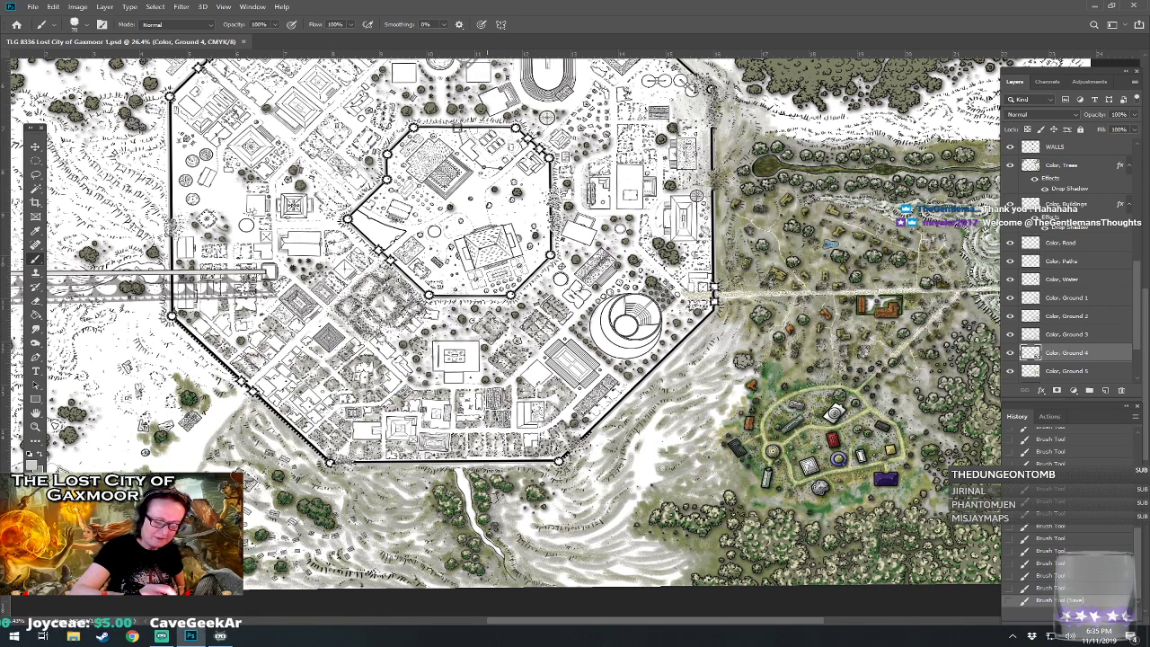
{"action": "mouse_move", "coordinate": [501, 466]}
{"action": "left_mouse_down"}
{"action": "mouse_move", "coordinate": [600, 456]}
{"action": "mouse_move", "coordinate": [607, 426]}
{"action": "mouse_move", "coordinate": [629, 407]}
{"action": "mouse_move", "coordinate": [628, 436]}
{"action": "mouse_move", "coordinate": [649, 414]}
{"action": "mouse_move", "coordinate": [645, 401]}
{"action": "mouse_move", "coordinate": [703, 363]}
{"action": "left_mouse_up"}
{"action": "mouse_move", "coordinate": [707, 360]}
{"action": "left_mouse_down"}
{"action": "mouse_move", "coordinate": [664, 366]}
{"action": "mouse_move", "coordinate": [710, 342]}
{"action": "left_mouse_up"}
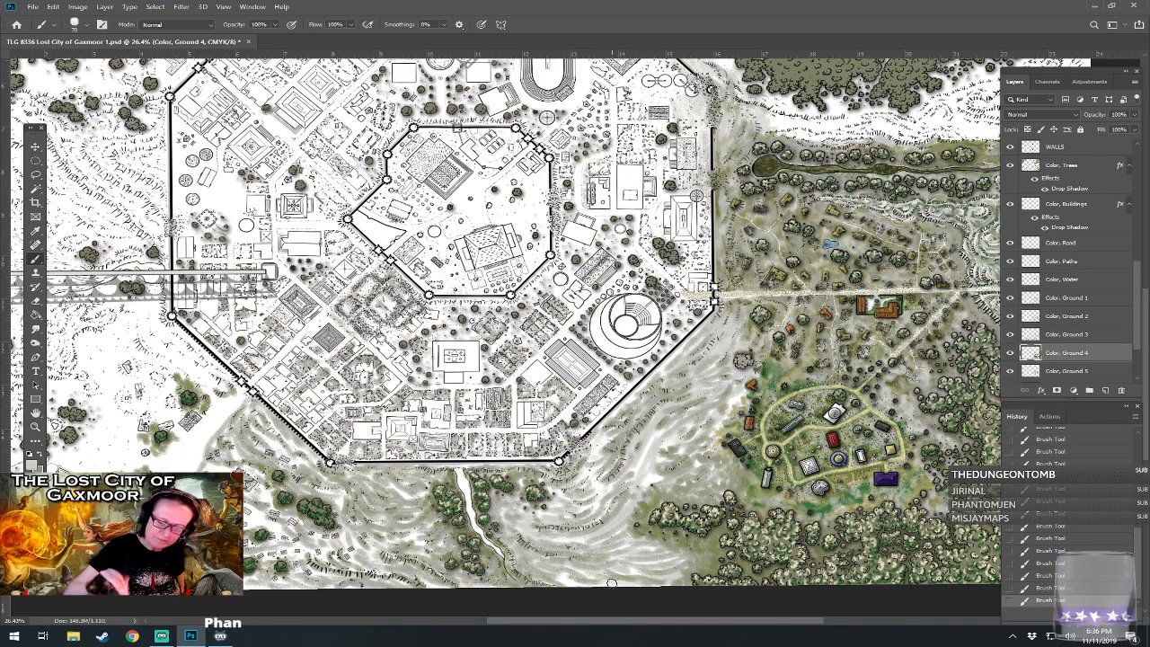
- Brush light grey between the slope lines along the map's southern edge and around the southwestern huts, and save the map
{"action": "left_click_drag", "start_coordinate": [611, 584], "coordinate": [699, 565]}
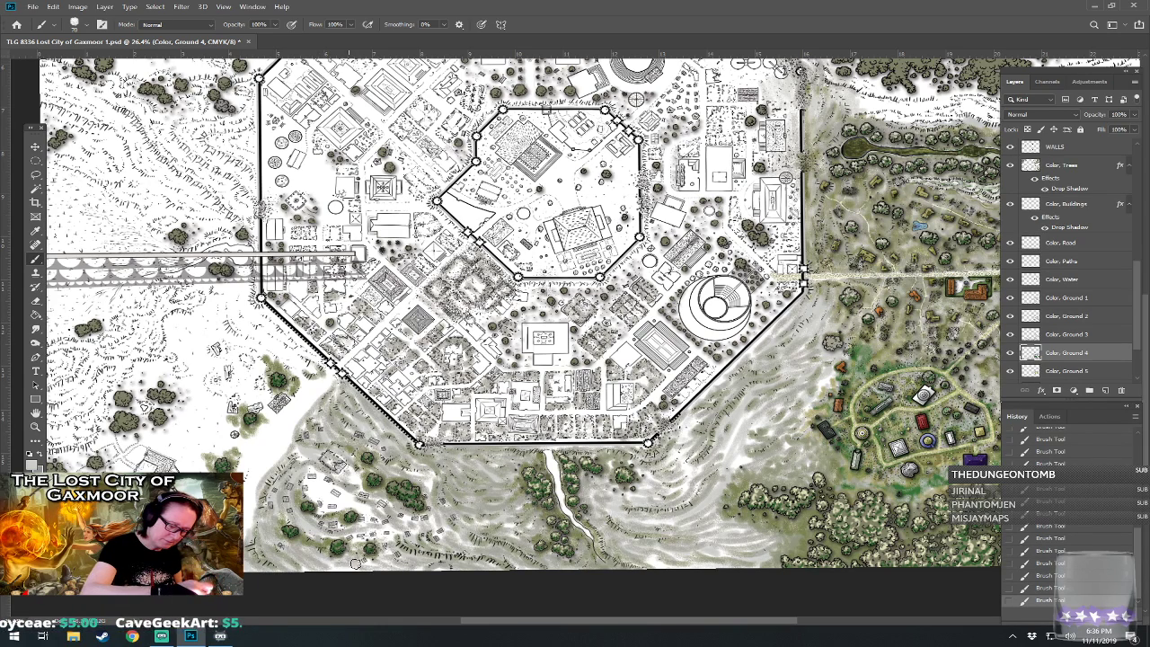
{"action": "mouse_move", "coordinate": [356, 533]}
{"action": "left_mouse_down"}
{"action": "mouse_move", "coordinate": [396, 531]}
{"action": "mouse_move", "coordinate": [369, 508]}
{"action": "mouse_move", "coordinate": [329, 507]}
{"action": "mouse_move", "coordinate": [320, 477]}
{"action": "mouse_move", "coordinate": [353, 496]}
{"action": "mouse_move", "coordinate": [355, 473]}
{"action": "left_mouse_up"}
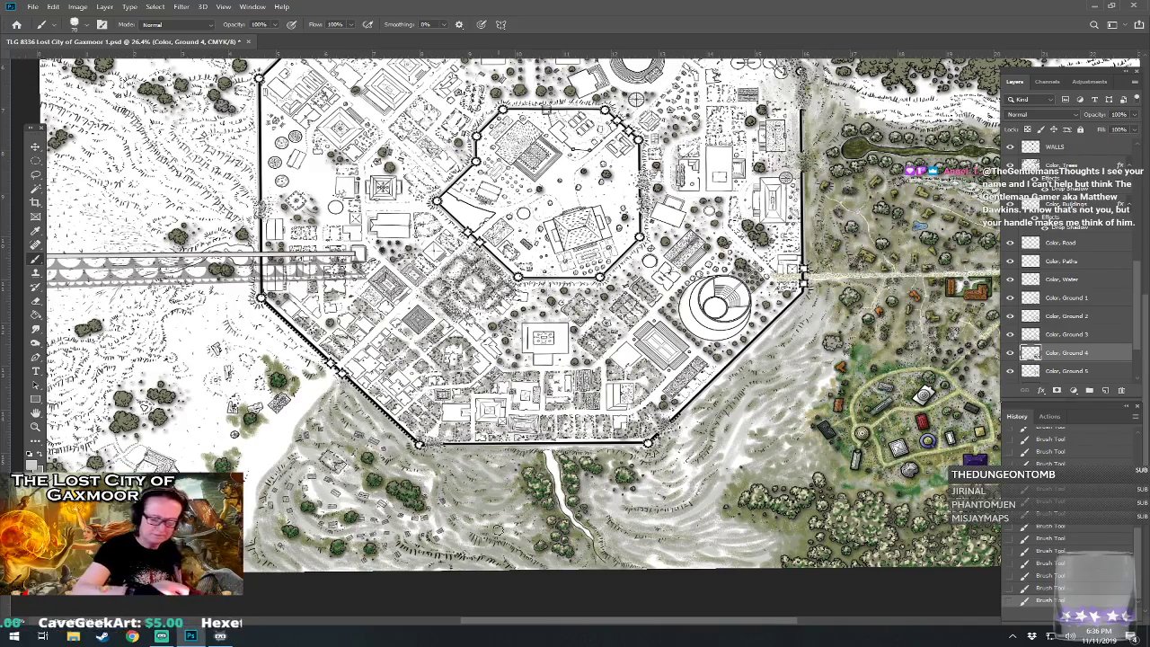
{"action": "key", "text": "ctrl+0"}
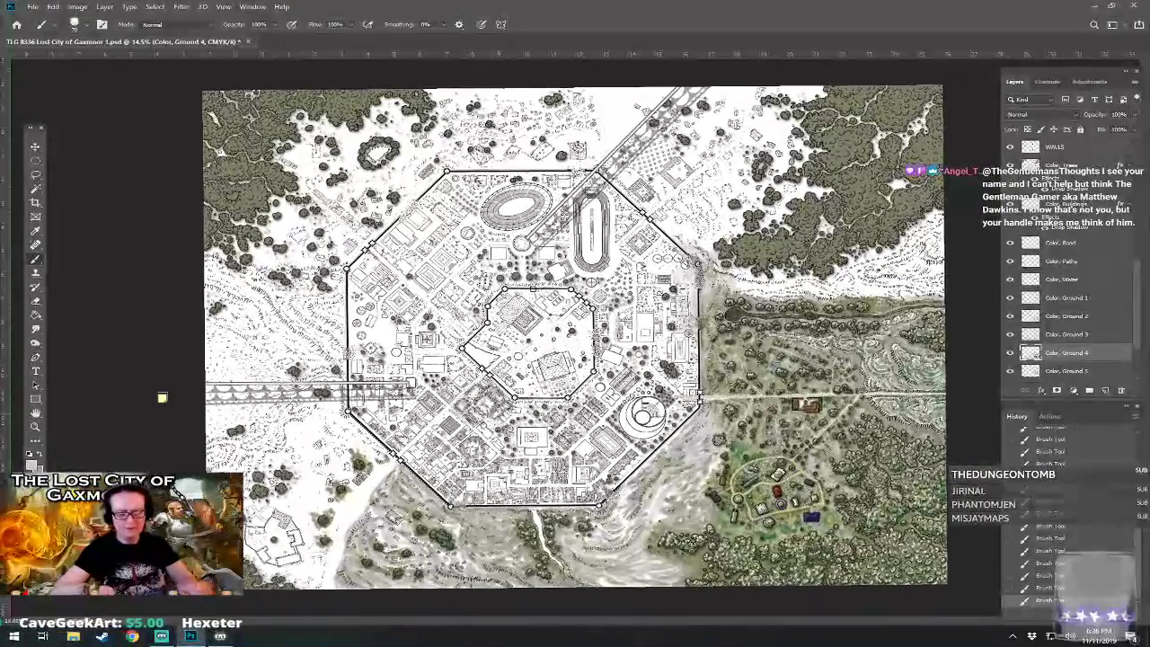
{"action": "scroll", "coordinate": [607, 360], "scroll_direction": "up", "scroll_amount": 1}
{"action": "key", "text": "ctrl+s"}
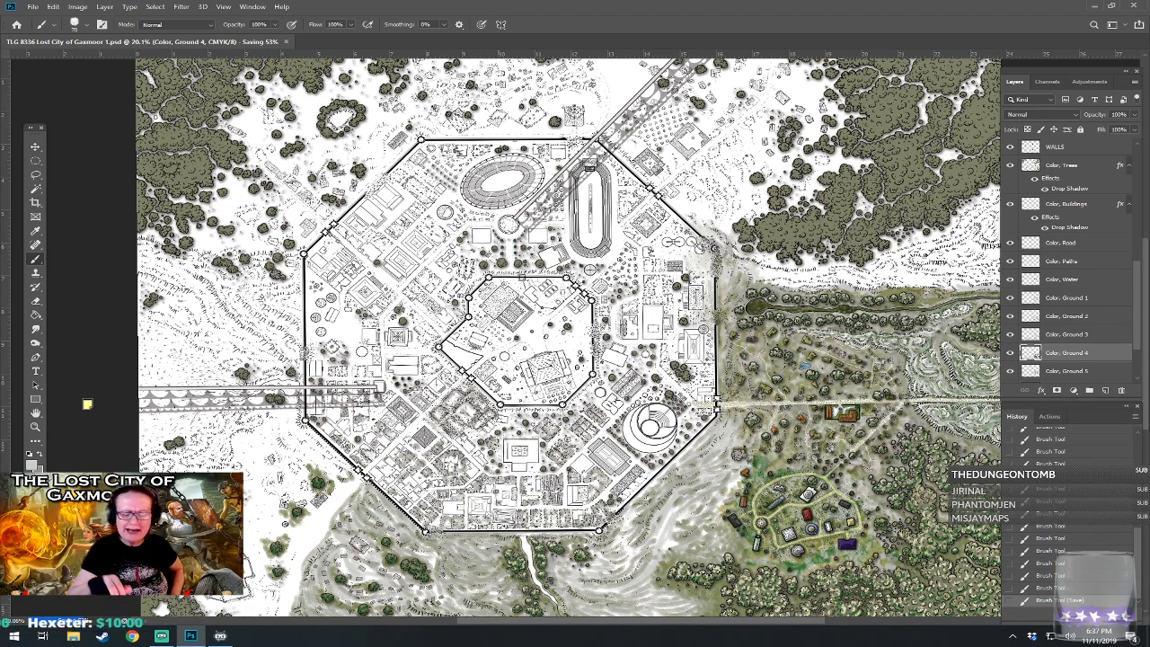
- Select the Color, Ground 5 layer and set the foreground colour to the near-white e8e8e5
{"action": "scroll", "coordinate": [737, 611], "scroll_direction": "up", "scroll_amount": 3}
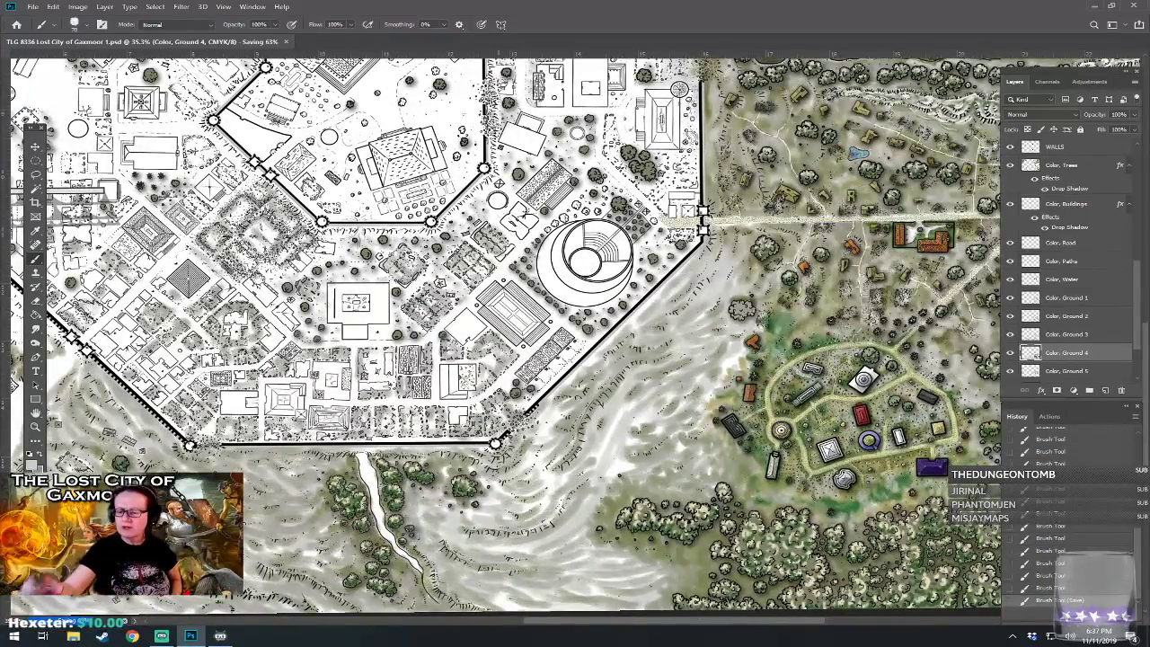
{"action": "scroll", "coordinate": [1137, 344], "scroll_direction": "down", "scroll_amount": 1}
{"action": "left_click", "coordinate": [1090, 325]}
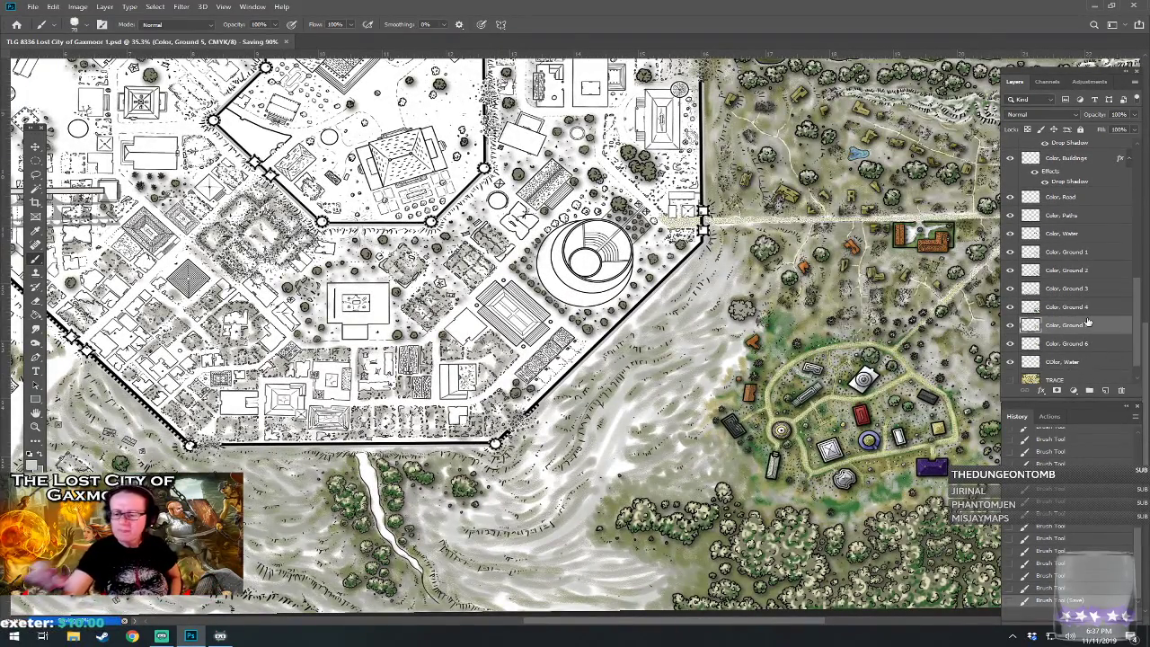
{"action": "left_click", "coordinate": [32, 459]}
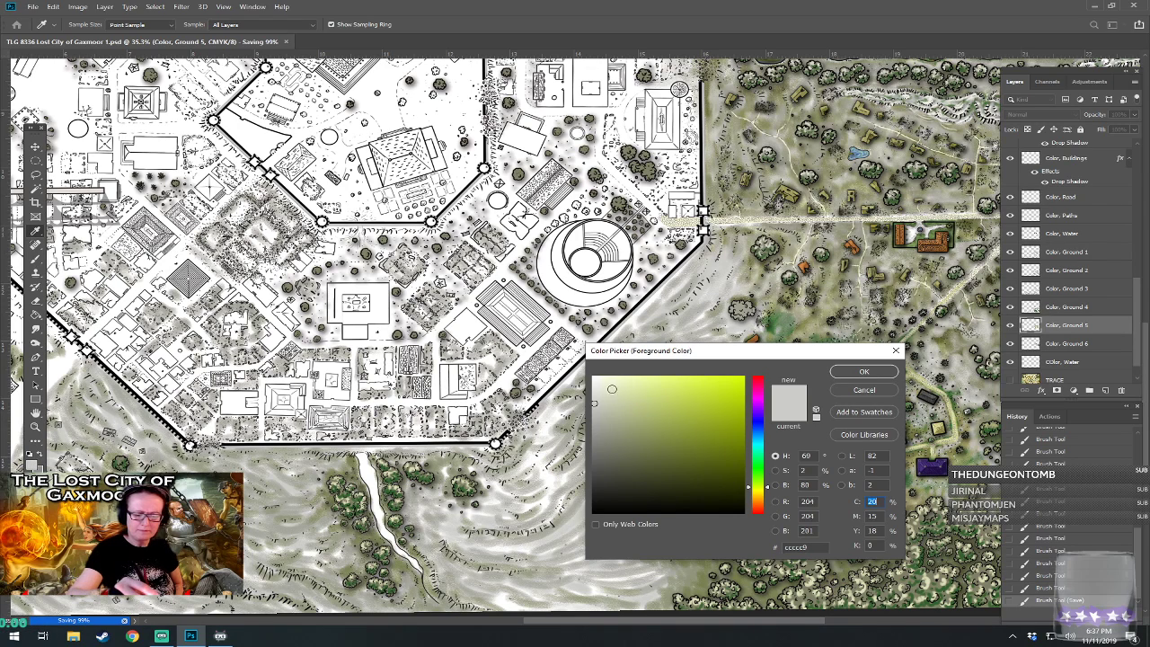
{"action": "left_click", "coordinate": [594, 388]}
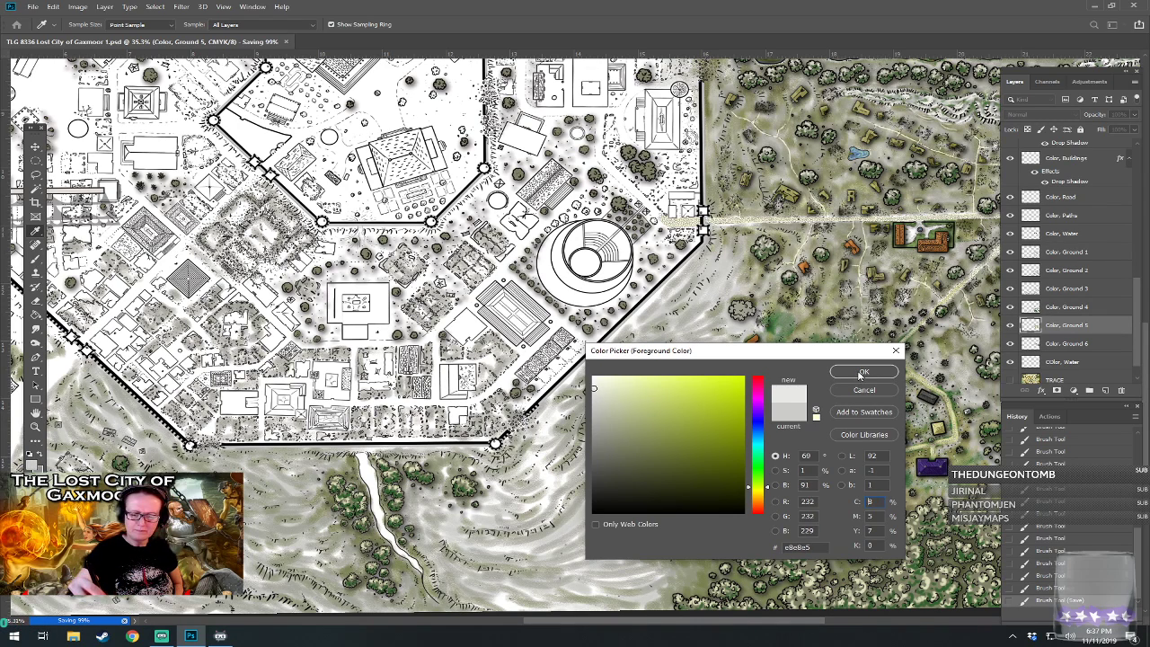
{"action": "left_click", "coordinate": [863, 372]}
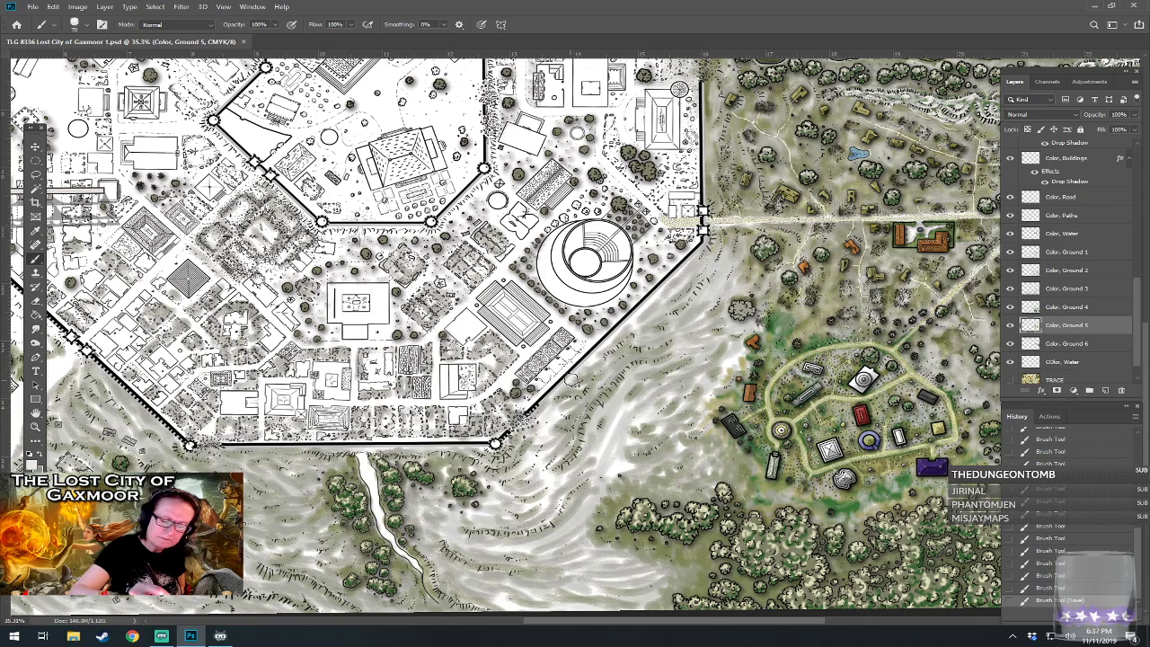
- Brush near-white highlights between the slope lines below the southeastern city wall and on both sides of the southern stream
{"action": "left_click_drag", "start_coordinate": [634, 321], "coordinate": [643, 341]}
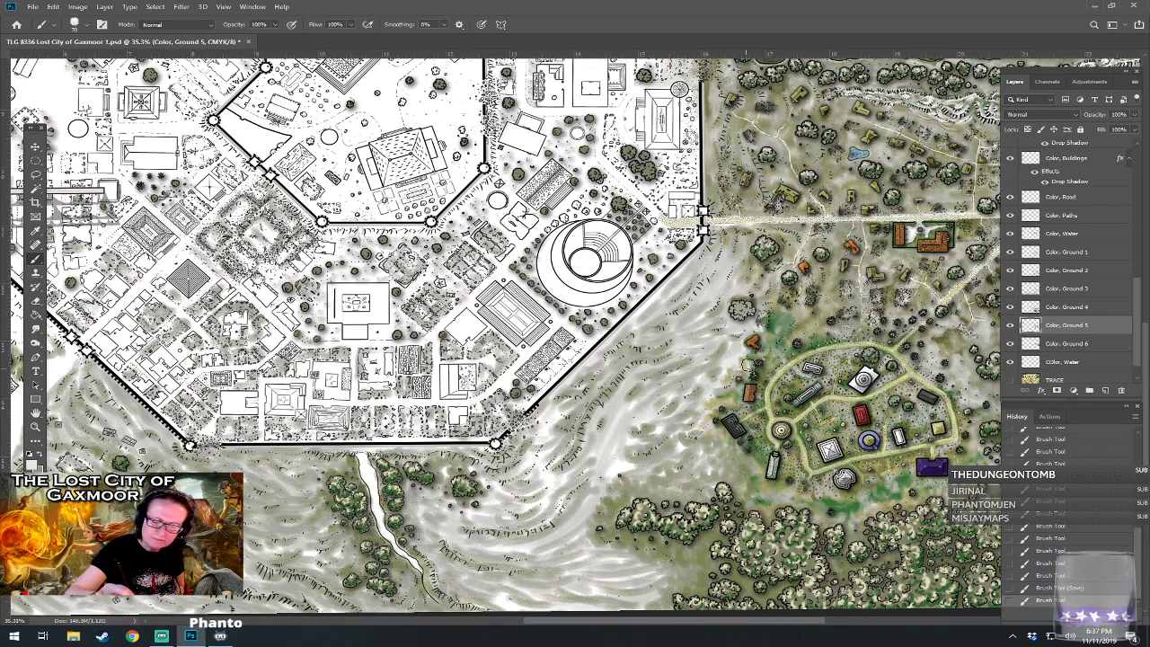
{"action": "left_click_drag", "start_coordinate": [794, 353], "coordinate": [779, 362]}
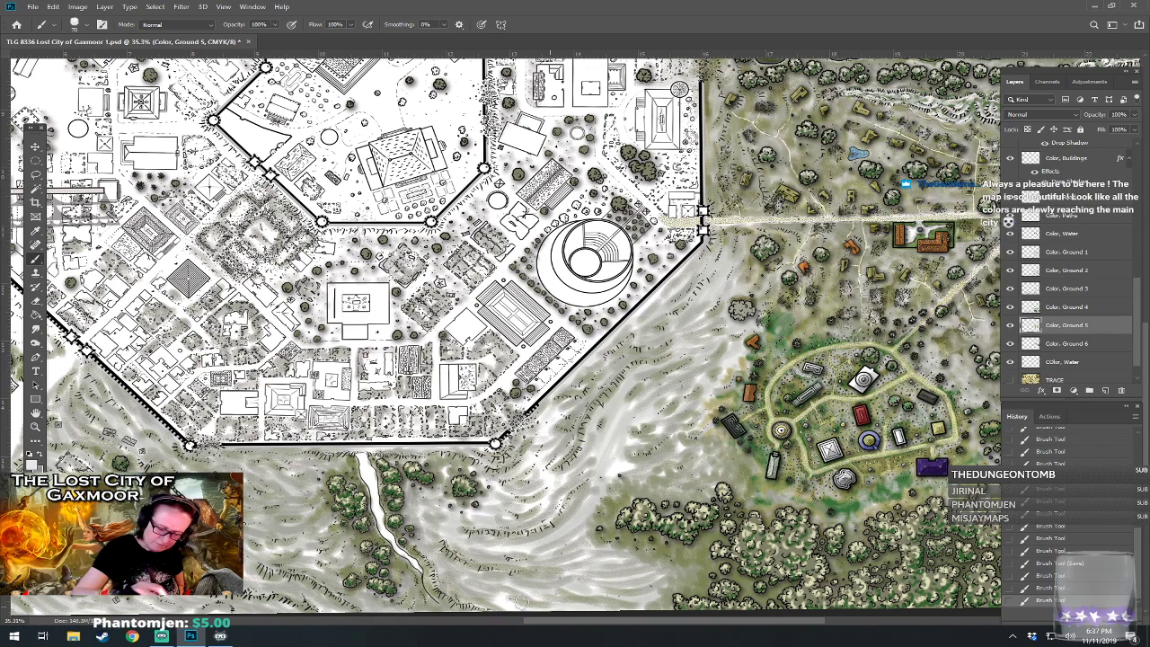
{"action": "left_click_drag", "start_coordinate": [449, 532], "coordinate": [411, 546]}
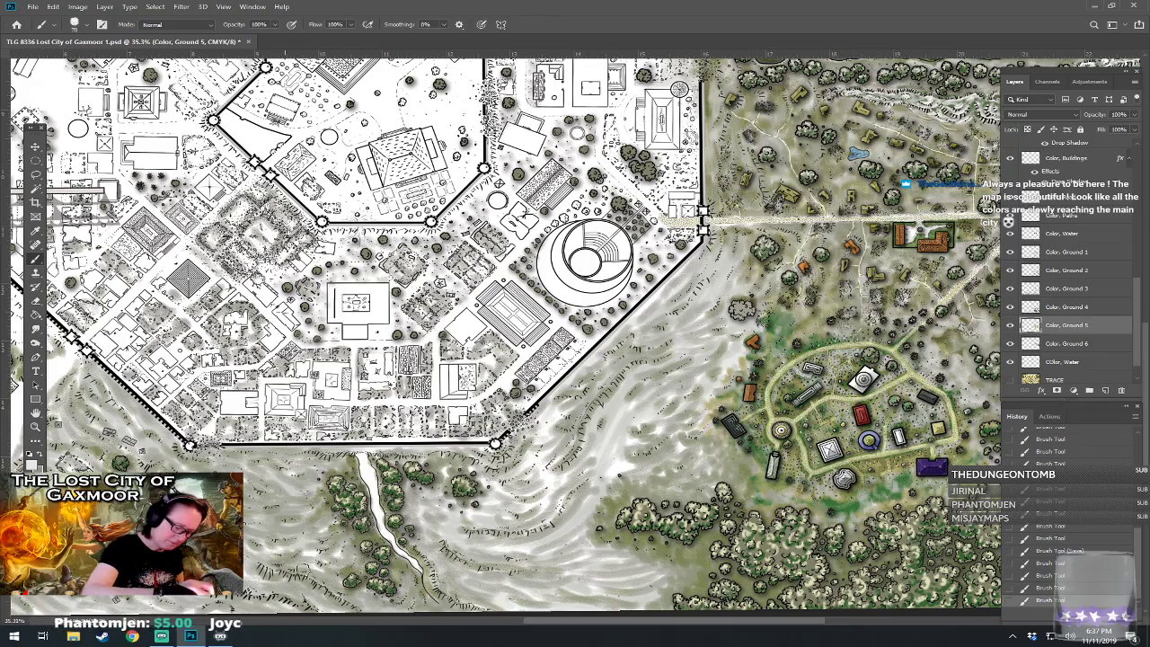
{"action": "left_click_drag", "start_coordinate": [313, 520], "coordinate": [491, 505]}
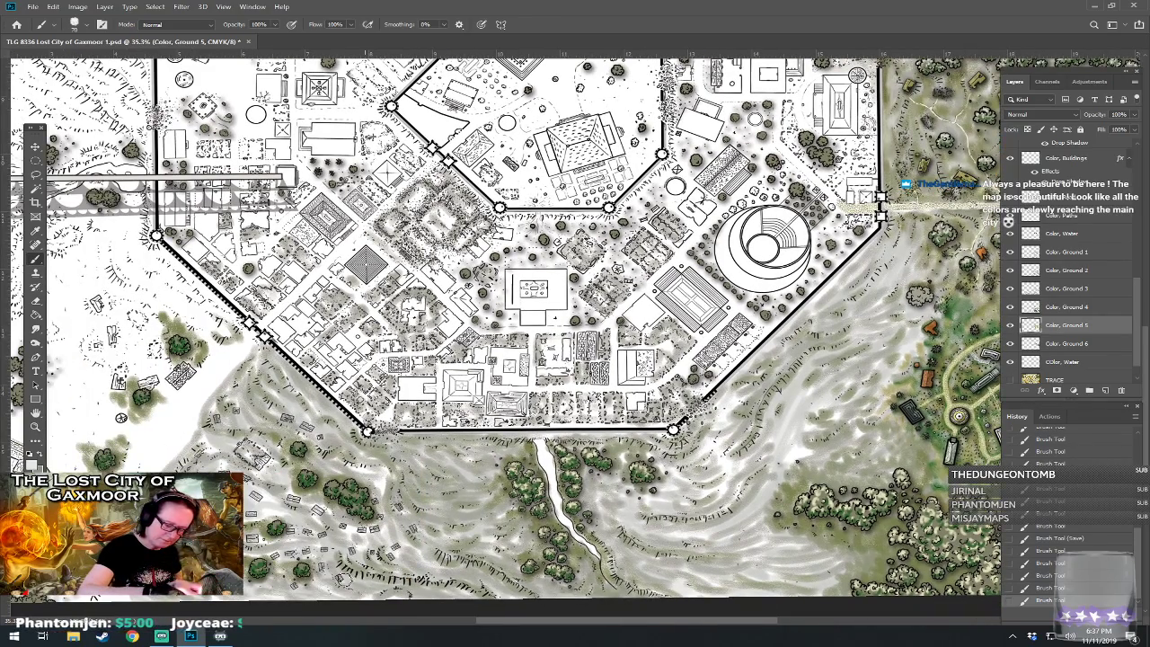
{"action": "left_click_drag", "start_coordinate": [476, 597], "coordinate": [481, 582]}
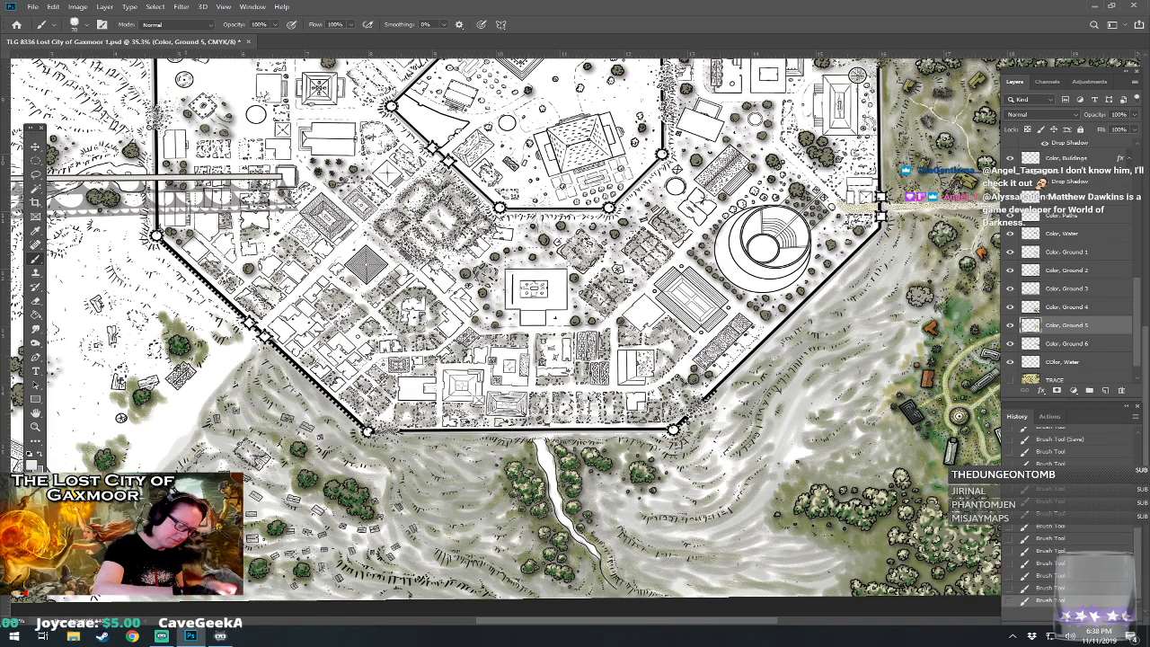
- Select the Color, Ground 6 layer and set the foreground colour to the olive green 627148
{"action": "left_click_drag", "start_coordinate": [673, 430], "coordinate": [415, 441]}
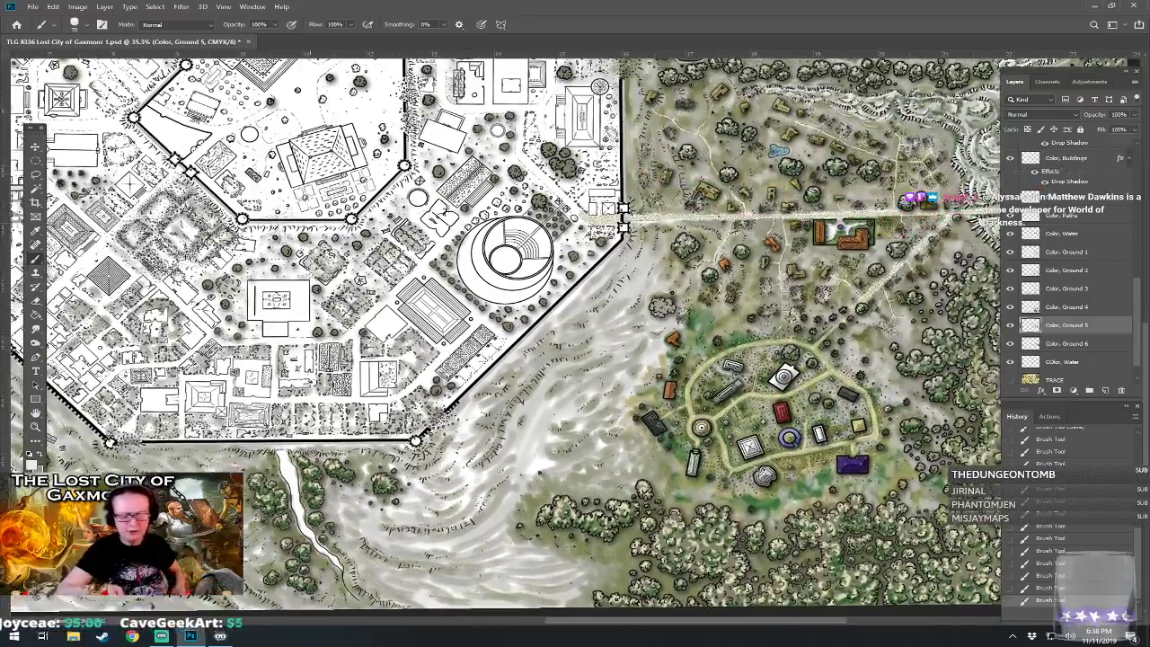
{"action": "scroll", "coordinate": [576, 335], "scroll_direction": "down", "scroll_amount": 4}
{"action": "scroll", "coordinate": [575, 335], "scroll_direction": "up", "scroll_amount": 2}
{"action": "left_click_drag", "start_coordinate": [576, 468], "coordinate": [484, 195]}
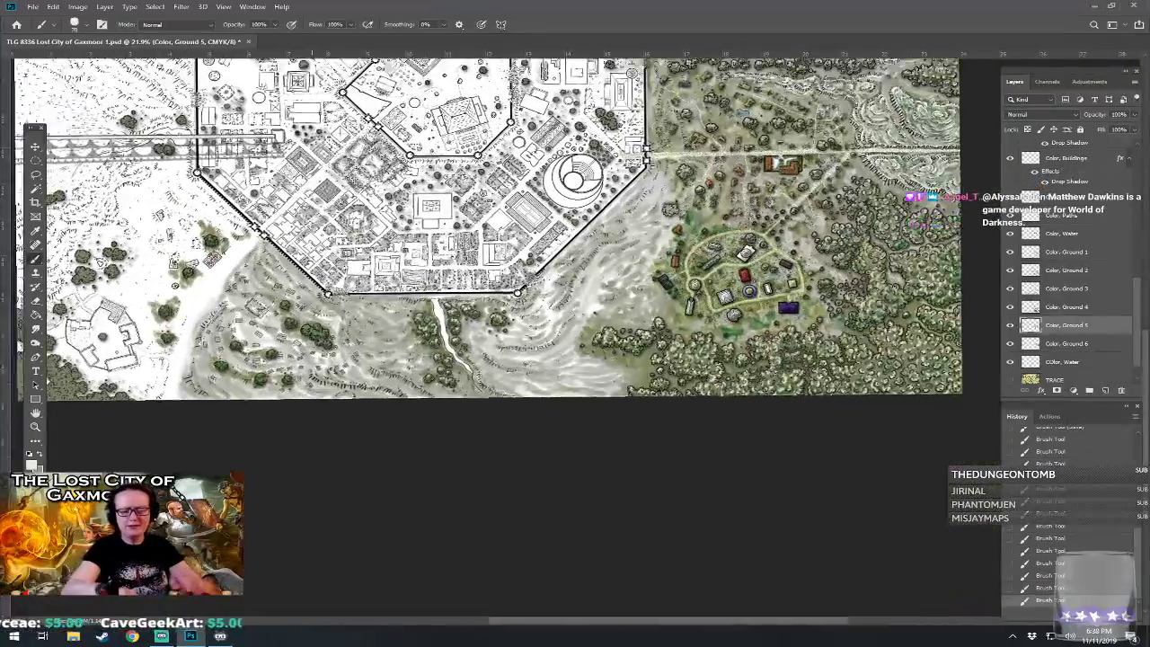
{"action": "left_click_drag", "start_coordinate": [782, 273], "coordinate": [782, 450]}
{"action": "scroll", "coordinate": [782, 449], "scroll_direction": "up", "scroll_amount": 2}
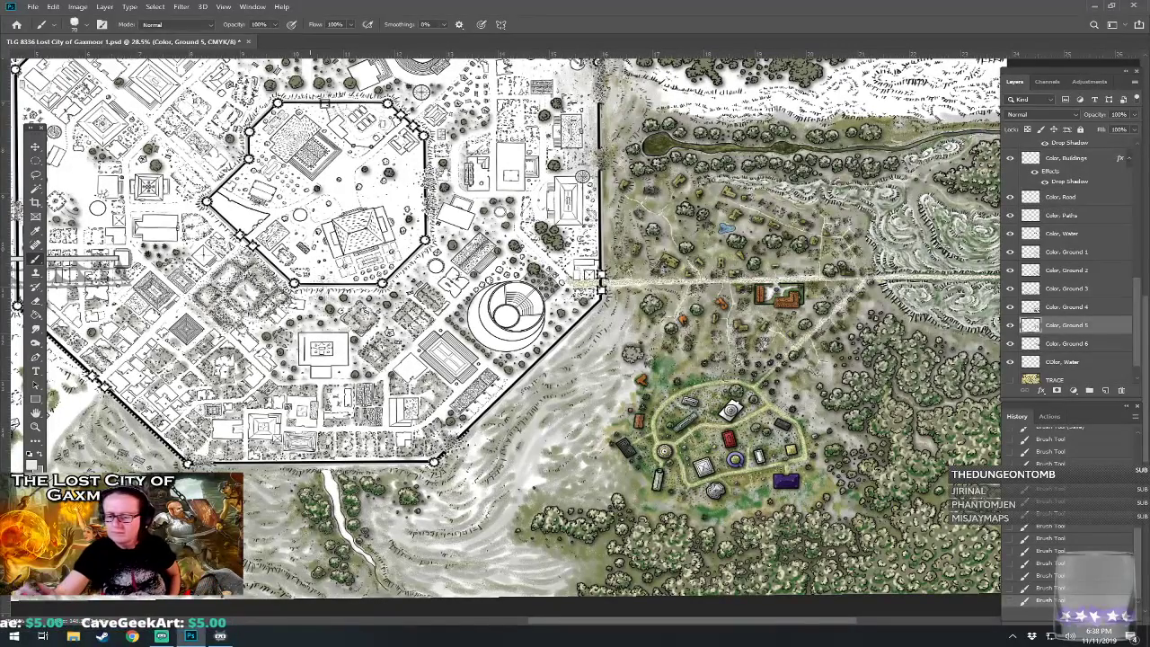
{"action": "left_click", "coordinate": [1083, 343]}
{"action": "left_click", "coordinate": [32, 465]}
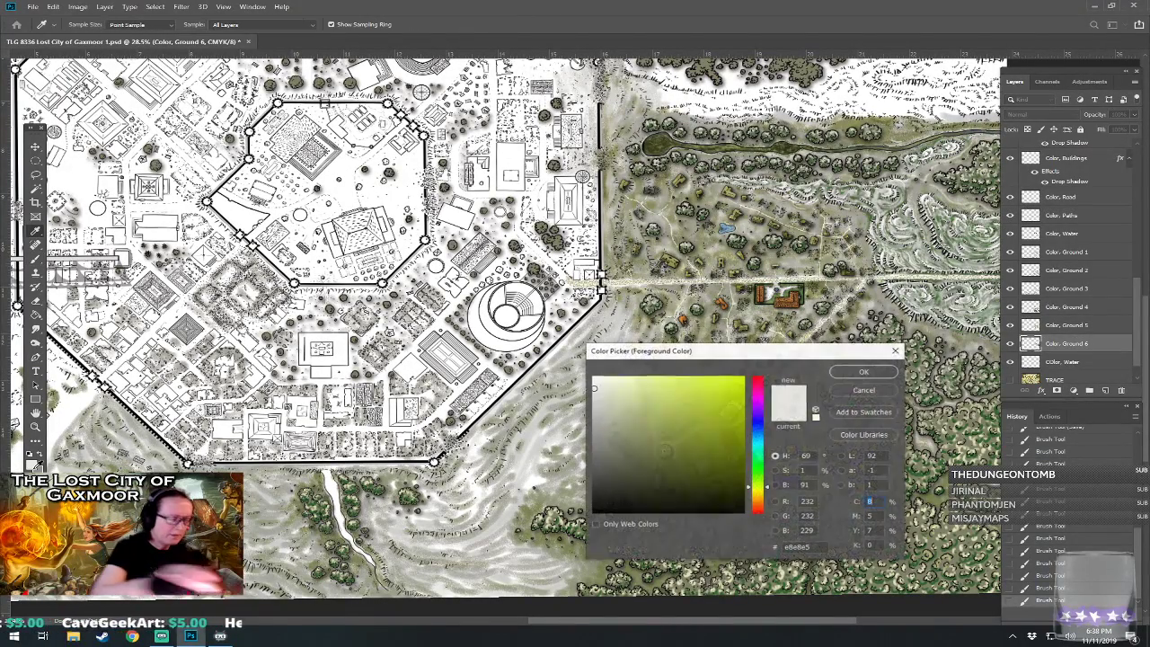
{"action": "left_click_drag", "start_coordinate": [751, 461], "coordinate": [760, 487]}
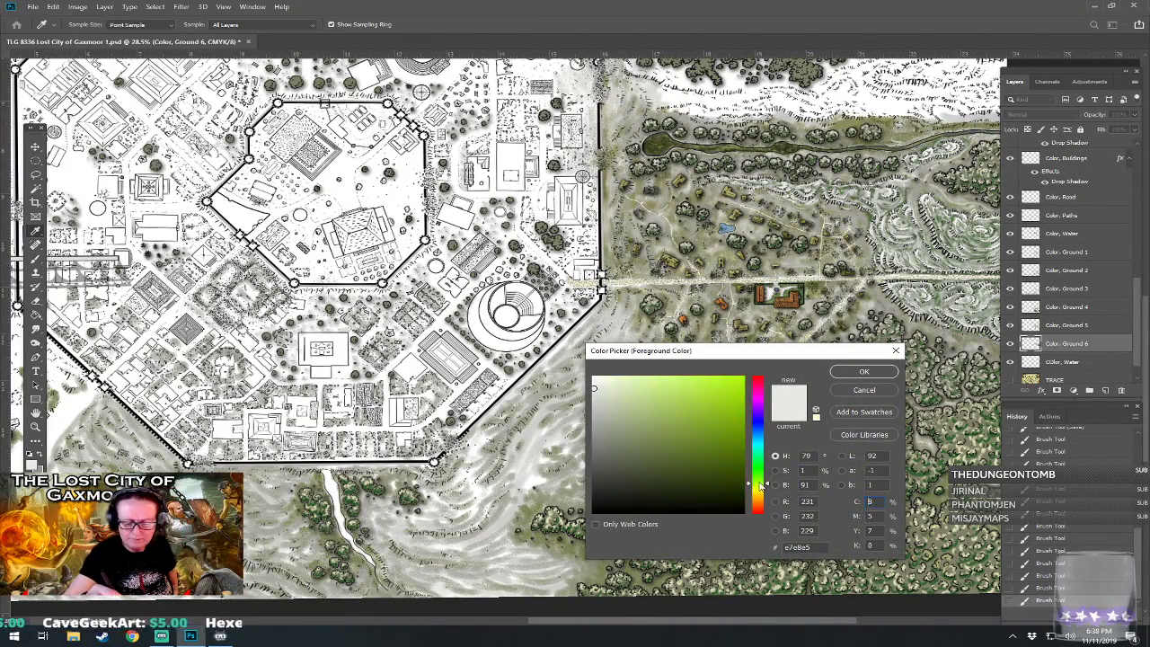
{"action": "left_click", "coordinate": [647, 452]}
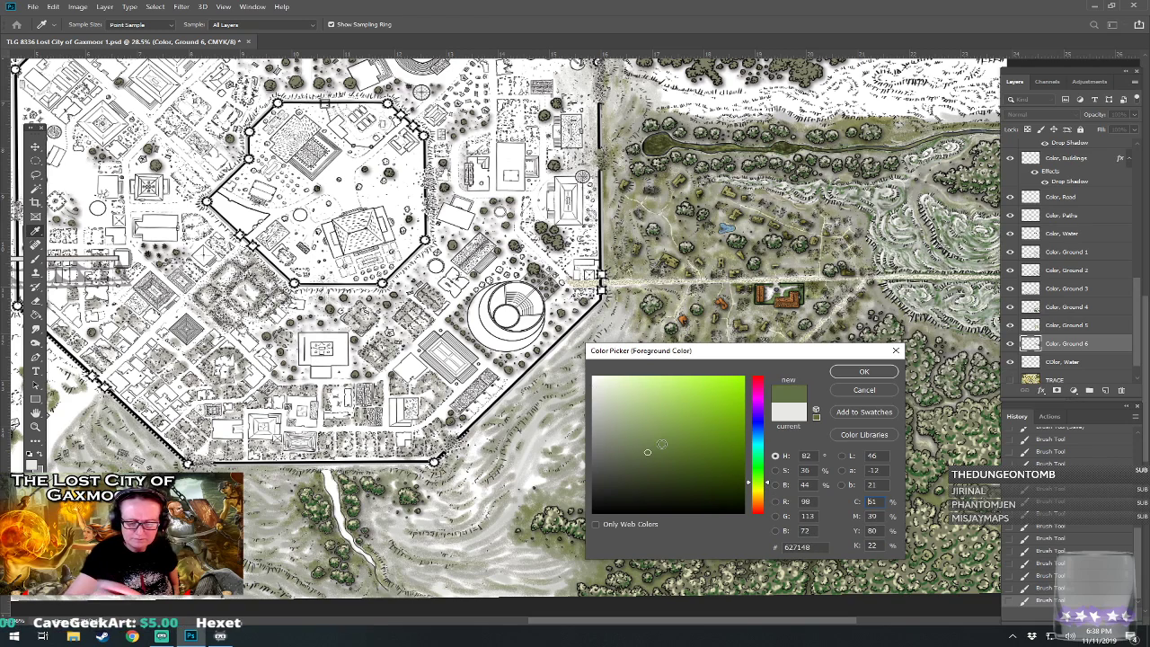
{"action": "left_click", "coordinate": [864, 372]}
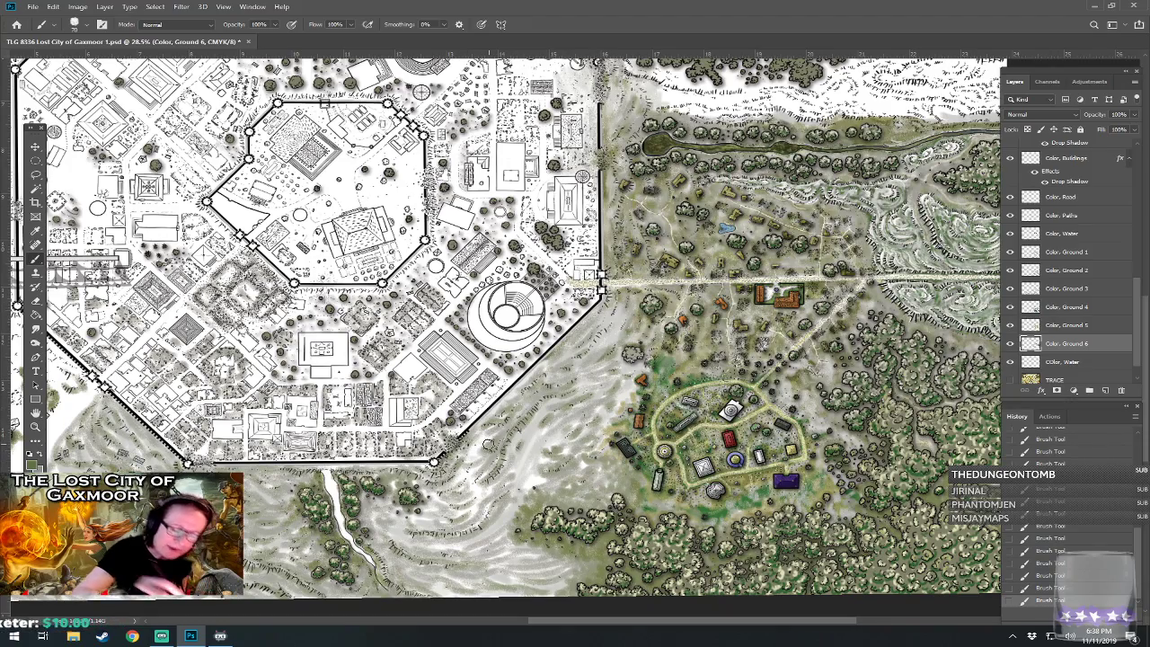
- Brush olive green shading between the slope lines below the southeastern wall and westward past the stream
{"action": "scroll", "coordinate": [488, 445], "scroll_direction": "up", "scroll_amount": 3}
{"action": "left_click_drag", "start_coordinate": [487, 331], "coordinate": [453, 360]}
{"action": "mouse_move", "coordinate": [509, 329]}
{"action": "left_mouse_down"}
{"action": "mouse_move", "coordinate": [453, 370]}
{"action": "mouse_move", "coordinate": [493, 356]}
{"action": "mouse_move", "coordinate": [509, 330]}
{"action": "left_mouse_up"}
{"action": "mouse_move", "coordinate": [460, 382]}
{"action": "left_mouse_down"}
{"action": "mouse_move", "coordinate": [477, 395]}
{"action": "mouse_move", "coordinate": [440, 403]}
{"action": "mouse_move", "coordinate": [477, 388]}
{"action": "mouse_move", "coordinate": [471, 407]}
{"action": "mouse_move", "coordinate": [427, 416]}
{"action": "mouse_move", "coordinate": [465, 422]}
{"action": "mouse_move", "coordinate": [490, 406]}
{"action": "mouse_move", "coordinate": [422, 429]}
{"action": "mouse_move", "coordinate": [309, 379]}
{"action": "mouse_move", "coordinate": [403, 376]}
{"action": "mouse_move", "coordinate": [396, 387]}
{"action": "mouse_move", "coordinate": [420, 387]}
{"action": "mouse_move", "coordinate": [428, 368]}
{"action": "mouse_move", "coordinate": [414, 390]}
{"action": "mouse_move", "coordinate": [443, 384]}
{"action": "mouse_move", "coordinate": [396, 400]}
{"action": "mouse_move", "coordinate": [310, 381]}
{"action": "mouse_move", "coordinate": [205, 382]}
{"action": "left_mouse_up"}
{"action": "mouse_move", "coordinate": [286, 418]}
{"action": "left_mouse_down"}
{"action": "mouse_move", "coordinate": [279, 400]}
{"action": "mouse_move", "coordinate": [302, 420]}
{"action": "mouse_move", "coordinate": [340, 420]}
{"action": "mouse_move", "coordinate": [315, 454]}
{"action": "mouse_move", "coordinate": [328, 481]}
{"action": "mouse_move", "coordinate": [336, 436]}
{"action": "mouse_move", "coordinate": [393, 452]}
{"action": "mouse_move", "coordinate": [434, 446]}
{"action": "mouse_move", "coordinate": [508, 401]}
{"action": "mouse_move", "coordinate": [433, 458]}
{"action": "mouse_move", "coordinate": [469, 466]}
{"action": "mouse_move", "coordinate": [509, 434]}
{"action": "mouse_move", "coordinate": [434, 475]}
{"action": "mouse_move", "coordinate": [459, 473]}
{"action": "mouse_move", "coordinate": [384, 472]}
{"action": "mouse_move", "coordinate": [369, 466]}
{"action": "mouse_move", "coordinate": [375, 449]}
{"action": "mouse_move", "coordinate": [356, 476]}
{"action": "mouse_move", "coordinate": [476, 493]}
{"action": "mouse_move", "coordinate": [517, 454]}
{"action": "mouse_move", "coordinate": [416, 494]}
{"action": "mouse_move", "coordinate": [455, 506]}
{"action": "mouse_move", "coordinate": [517, 476]}
{"action": "mouse_move", "coordinate": [488, 504]}
{"action": "mouse_move", "coordinate": [387, 508]}
{"action": "mouse_move", "coordinate": [337, 482]}
{"action": "mouse_move", "coordinate": [334, 504]}
{"action": "mouse_move", "coordinate": [357, 541]}
{"action": "mouse_move", "coordinate": [319, 496]}
{"action": "mouse_move", "coordinate": [364, 566]}
{"action": "mouse_move", "coordinate": [400, 557]}
{"action": "mouse_move", "coordinate": [360, 532]}
{"action": "mouse_move", "coordinate": [400, 559]}
{"action": "mouse_move", "coordinate": [533, 555]}
{"action": "mouse_move", "coordinate": [558, 566]}
{"action": "mouse_move", "coordinate": [662, 531]}
{"action": "left_mouse_up"}
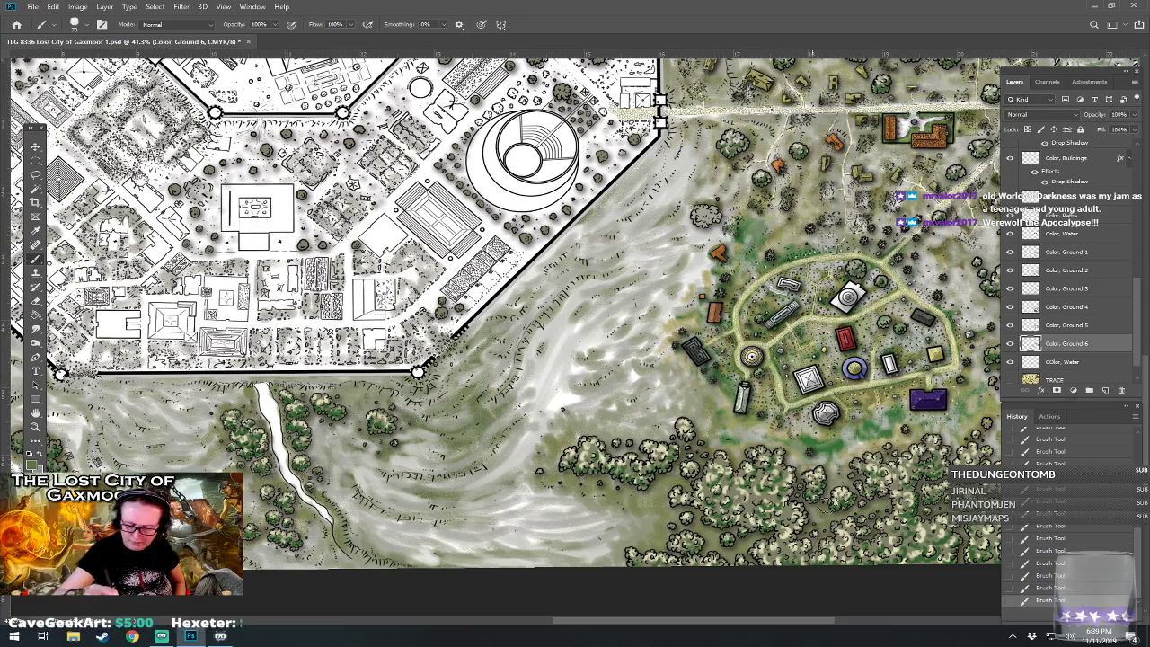
{"action": "left_click_drag", "start_coordinate": [886, 512], "coordinate": [625, 501]}
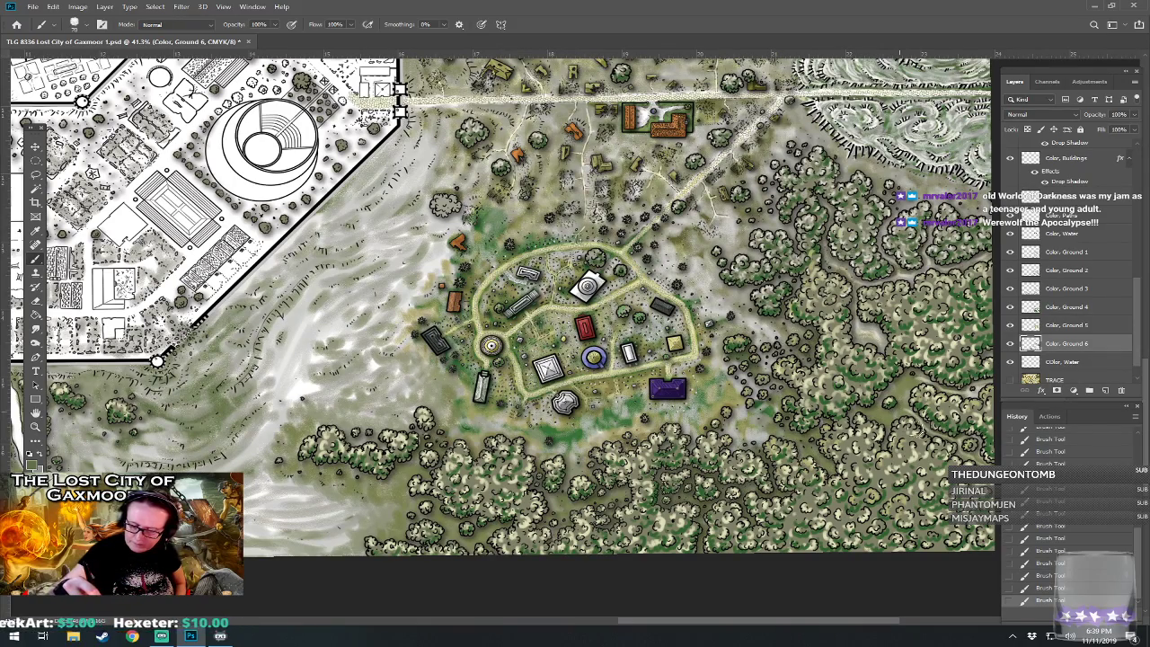
{"action": "left_click_drag", "start_coordinate": [503, 405], "coordinate": [779, 409]}
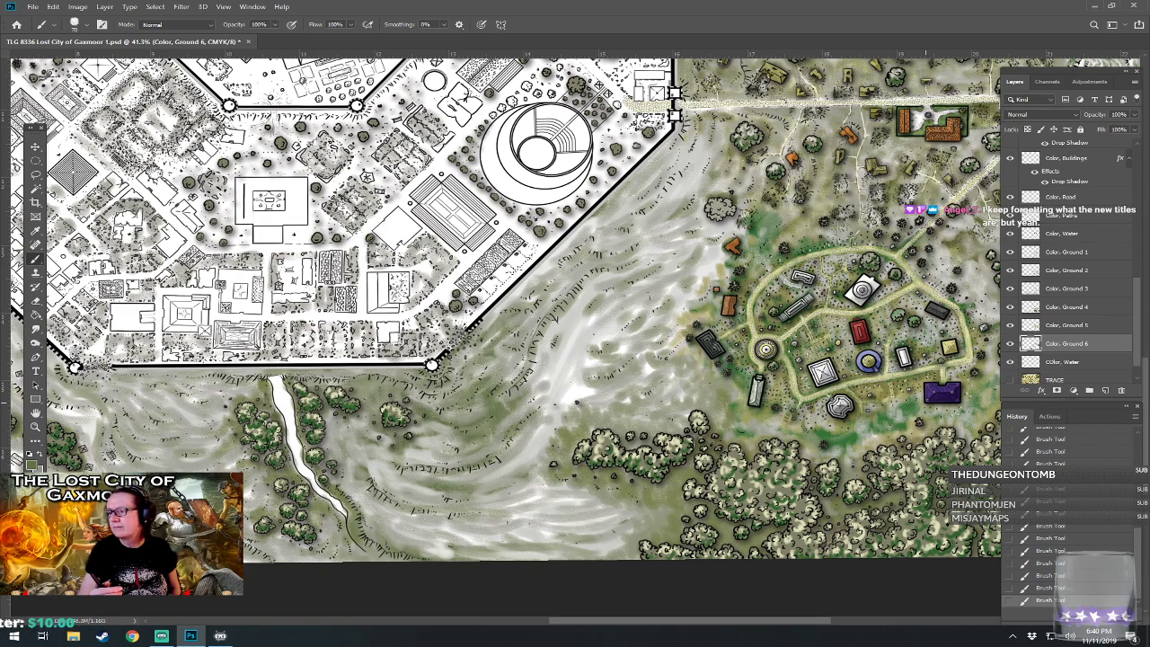
- Deepen the olive green on the slopes from the stream up to the east gate and across to the walled village
{"action": "mouse_move", "coordinate": [377, 509]}
{"action": "left_mouse_down"}
{"action": "mouse_move", "coordinate": [442, 554]}
{"action": "mouse_move", "coordinate": [435, 545]}
{"action": "mouse_move", "coordinate": [455, 538]}
{"action": "mouse_move", "coordinate": [426, 518]}
{"action": "mouse_move", "coordinate": [483, 540]}
{"action": "mouse_move", "coordinate": [513, 538]}
{"action": "mouse_move", "coordinate": [480, 526]}
{"action": "mouse_move", "coordinate": [527, 539]}
{"action": "mouse_move", "coordinate": [509, 521]}
{"action": "mouse_move", "coordinate": [594, 528]}
{"action": "mouse_move", "coordinate": [570, 524]}
{"action": "mouse_move", "coordinate": [593, 513]}
{"action": "mouse_move", "coordinate": [551, 510]}
{"action": "mouse_move", "coordinate": [594, 502]}
{"action": "mouse_move", "coordinate": [502, 506]}
{"action": "mouse_move", "coordinate": [565, 497]}
{"action": "mouse_move", "coordinate": [521, 499]}
{"action": "mouse_move", "coordinate": [530, 486]}
{"action": "mouse_move", "coordinate": [462, 510]}
{"action": "mouse_move", "coordinate": [563, 488]}
{"action": "mouse_move", "coordinate": [559, 477]}
{"action": "mouse_move", "coordinate": [608, 510]}
{"action": "mouse_move", "coordinate": [601, 520]}
{"action": "mouse_move", "coordinate": [559, 528]}
{"action": "mouse_move", "coordinate": [600, 519]}
{"action": "mouse_move", "coordinate": [478, 509]}
{"action": "mouse_move", "coordinate": [601, 539]}
{"action": "mouse_move", "coordinate": [566, 548]}
{"action": "mouse_move", "coordinate": [505, 498]}
{"action": "mouse_move", "coordinate": [563, 490]}
{"action": "mouse_move", "coordinate": [495, 491]}
{"action": "mouse_move", "coordinate": [554, 440]}
{"action": "mouse_move", "coordinate": [515, 451]}
{"action": "mouse_move", "coordinate": [554, 411]}
{"action": "mouse_move", "coordinate": [556, 427]}
{"action": "mouse_move", "coordinate": [580, 418]}
{"action": "mouse_move", "coordinate": [594, 429]}
{"action": "mouse_move", "coordinate": [581, 435]}
{"action": "mouse_move", "coordinate": [614, 430]}
{"action": "mouse_move", "coordinate": [584, 423]}
{"action": "mouse_move", "coordinate": [621, 426]}
{"action": "mouse_move", "coordinate": [631, 406]}
{"action": "mouse_move", "coordinate": [672, 422]}
{"action": "mouse_move", "coordinate": [696, 399]}
{"action": "mouse_move", "coordinate": [673, 413]}
{"action": "mouse_move", "coordinate": [684, 373]}
{"action": "mouse_move", "coordinate": [703, 379]}
{"action": "mouse_move", "coordinate": [688, 364]}
{"action": "mouse_move", "coordinate": [653, 374]}
{"action": "mouse_move", "coordinate": [682, 330]}
{"action": "left_mouse_up"}
{"action": "mouse_move", "coordinate": [578, 404]}
{"action": "left_mouse_down"}
{"action": "mouse_move", "coordinate": [533, 394]}
{"action": "mouse_move", "coordinate": [559, 407]}
{"action": "mouse_move", "coordinate": [554, 370]}
{"action": "mouse_move", "coordinate": [586, 398]}
{"action": "mouse_move", "coordinate": [590, 352]}
{"action": "mouse_move", "coordinate": [614, 383]}
{"action": "mouse_move", "coordinate": [619, 333]}
{"action": "mouse_move", "coordinate": [638, 375]}
{"action": "mouse_move", "coordinate": [647, 372]}
{"action": "mouse_move", "coordinate": [651, 328]}
{"action": "mouse_move", "coordinate": [676, 372]}
{"action": "mouse_move", "coordinate": [628, 383]}
{"action": "mouse_move", "coordinate": [562, 428]}
{"action": "mouse_move", "coordinate": [577, 403]}
{"action": "left_mouse_up"}
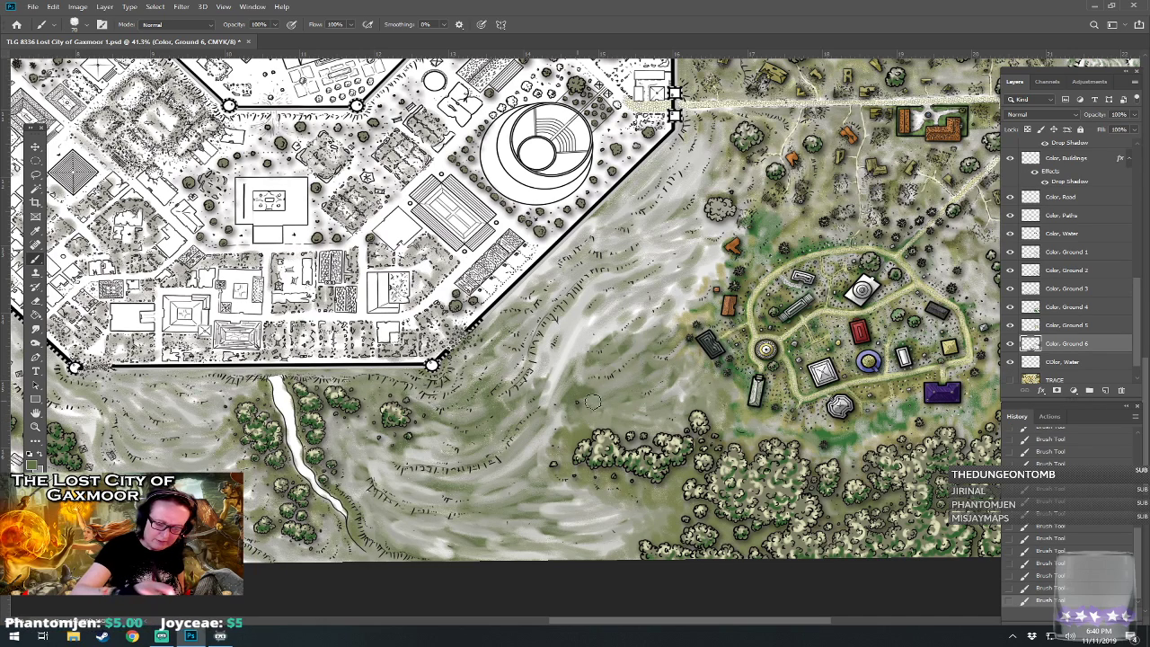
{"action": "mouse_move", "coordinate": [668, 375]}
{"action": "left_mouse_down"}
{"action": "mouse_move", "coordinate": [557, 367]}
{"action": "mouse_move", "coordinate": [529, 405]}
{"action": "mouse_move", "coordinate": [508, 365]}
{"action": "mouse_move", "coordinate": [545, 405]}
{"action": "mouse_move", "coordinate": [537, 349]}
{"action": "mouse_move", "coordinate": [567, 381]}
{"action": "mouse_move", "coordinate": [559, 321]}
{"action": "mouse_move", "coordinate": [596, 342]}
{"action": "mouse_move", "coordinate": [594, 301]}
{"action": "mouse_move", "coordinate": [618, 337]}
{"action": "mouse_move", "coordinate": [628, 281]}
{"action": "mouse_move", "coordinate": [656, 329]}
{"action": "mouse_move", "coordinate": [661, 281]}
{"action": "mouse_move", "coordinate": [681, 308]}
{"action": "mouse_move", "coordinate": [686, 281]}
{"action": "mouse_move", "coordinate": [699, 292]}
{"action": "mouse_move", "coordinate": [723, 272]}
{"action": "mouse_move", "coordinate": [703, 238]}
{"action": "mouse_move", "coordinate": [709, 266]}
{"action": "mouse_move", "coordinate": [733, 232]}
{"action": "mouse_move", "coordinate": [690, 249]}
{"action": "mouse_move", "coordinate": [691, 236]}
{"action": "mouse_move", "coordinate": [674, 257]}
{"action": "mouse_move", "coordinate": [675, 239]}
{"action": "mouse_move", "coordinate": [655, 230]}
{"action": "mouse_move", "coordinate": [666, 235]}
{"action": "mouse_move", "coordinate": [589, 281]}
{"action": "mouse_move", "coordinate": [631, 266]}
{"action": "mouse_move", "coordinate": [675, 199]}
{"action": "mouse_move", "coordinate": [762, 164]}
{"action": "mouse_move", "coordinate": [717, 157]}
{"action": "mouse_move", "coordinate": [700, 137]}
{"action": "mouse_move", "coordinate": [620, 190]}
{"action": "mouse_move", "coordinate": [476, 333]}
{"action": "mouse_move", "coordinate": [603, 214]}
{"action": "mouse_move", "coordinate": [627, 199]}
{"action": "mouse_move", "coordinate": [627, 216]}
{"action": "mouse_move", "coordinate": [663, 180]}
{"action": "mouse_move", "coordinate": [568, 270]}
{"action": "mouse_move", "coordinate": [596, 236]}
{"action": "left_mouse_up"}
{"action": "mouse_move", "coordinate": [494, 328]}
{"action": "left_mouse_down"}
{"action": "mouse_move", "coordinate": [469, 338]}
{"action": "mouse_move", "coordinate": [518, 314]}
{"action": "mouse_move", "coordinate": [504, 369]}
{"action": "mouse_move", "coordinate": [467, 395]}
{"action": "mouse_move", "coordinate": [514, 363]}
{"action": "mouse_move", "coordinate": [454, 422]}
{"action": "mouse_move", "coordinate": [477, 370]}
{"action": "mouse_move", "coordinate": [415, 400]}
{"action": "mouse_move", "coordinate": [429, 429]}
{"action": "mouse_move", "coordinate": [412, 400]}
{"action": "mouse_move", "coordinate": [476, 403]}
{"action": "mouse_move", "coordinate": [414, 406]}
{"action": "left_mouse_up"}
{"action": "mouse_move", "coordinate": [407, 448]}
{"action": "left_mouse_down"}
{"action": "mouse_move", "coordinate": [421, 482]}
{"action": "mouse_move", "coordinate": [547, 451]}
{"action": "mouse_move", "coordinate": [398, 484]}
{"action": "mouse_move", "coordinate": [529, 485]}
{"action": "mouse_move", "coordinate": [408, 493]}
{"action": "mouse_move", "coordinate": [555, 478]}
{"action": "mouse_move", "coordinate": [417, 514]}
{"action": "mouse_move", "coordinate": [549, 510]}
{"action": "mouse_move", "coordinate": [421, 523]}
{"action": "mouse_move", "coordinate": [530, 535]}
{"action": "mouse_move", "coordinate": [455, 550]}
{"action": "mouse_move", "coordinate": [528, 556]}
{"action": "mouse_move", "coordinate": [514, 563]}
{"action": "mouse_move", "coordinate": [599, 536]}
{"action": "mouse_move", "coordinate": [521, 518]}
{"action": "mouse_move", "coordinate": [548, 508]}
{"action": "mouse_move", "coordinate": [532, 502]}
{"action": "mouse_move", "coordinate": [571, 392]}
{"action": "mouse_move", "coordinate": [527, 418]}
{"action": "mouse_move", "coordinate": [595, 336]}
{"action": "mouse_move", "coordinate": [654, 296]}
{"action": "left_mouse_up"}
{"action": "mouse_move", "coordinate": [695, 254]}
{"action": "left_mouse_down"}
{"action": "mouse_move", "coordinate": [551, 358]}
{"action": "mouse_move", "coordinate": [632, 279]}
{"action": "mouse_move", "coordinate": [718, 349]}
{"action": "mouse_move", "coordinate": [624, 266]}
{"action": "left_mouse_up"}
{"action": "scroll", "coordinate": [707, 342], "scroll_direction": "down", "scroll_amount": 5}
{"action": "scroll", "coordinate": [577, 338], "scroll_direction": "up", "scroll_amount": 3}
{"action": "scroll", "coordinate": [634, 540], "scroll_direction": "up", "scroll_amount": 2}
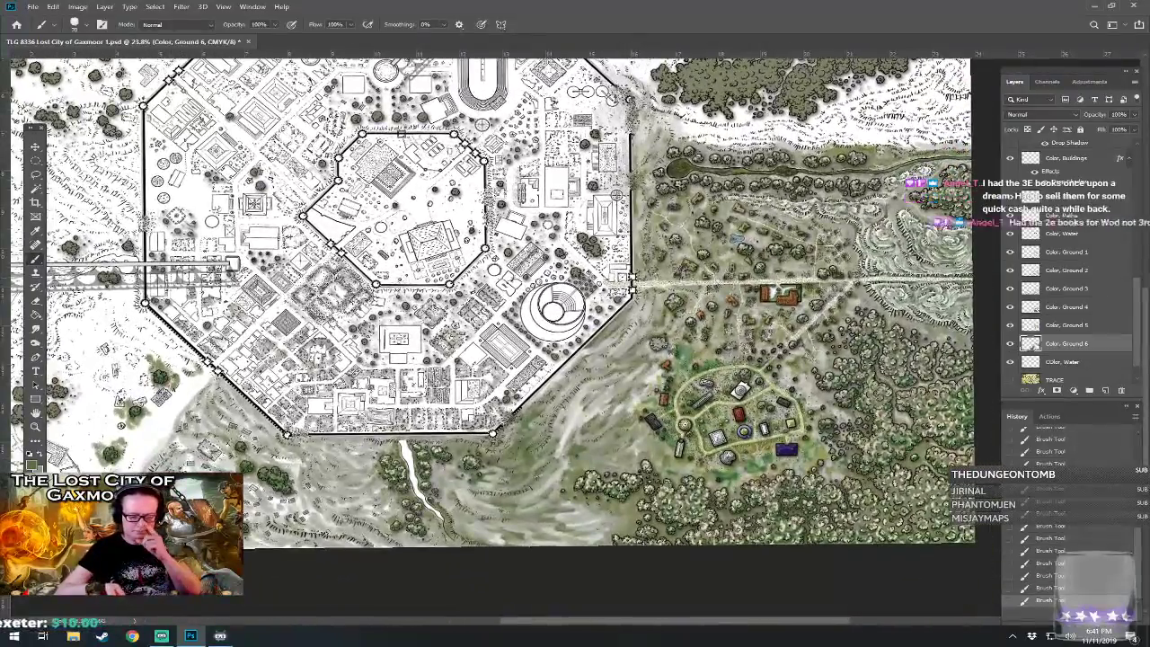
{"action": "scroll", "coordinate": [685, 423], "scroll_direction": "up", "scroll_amount": 2}
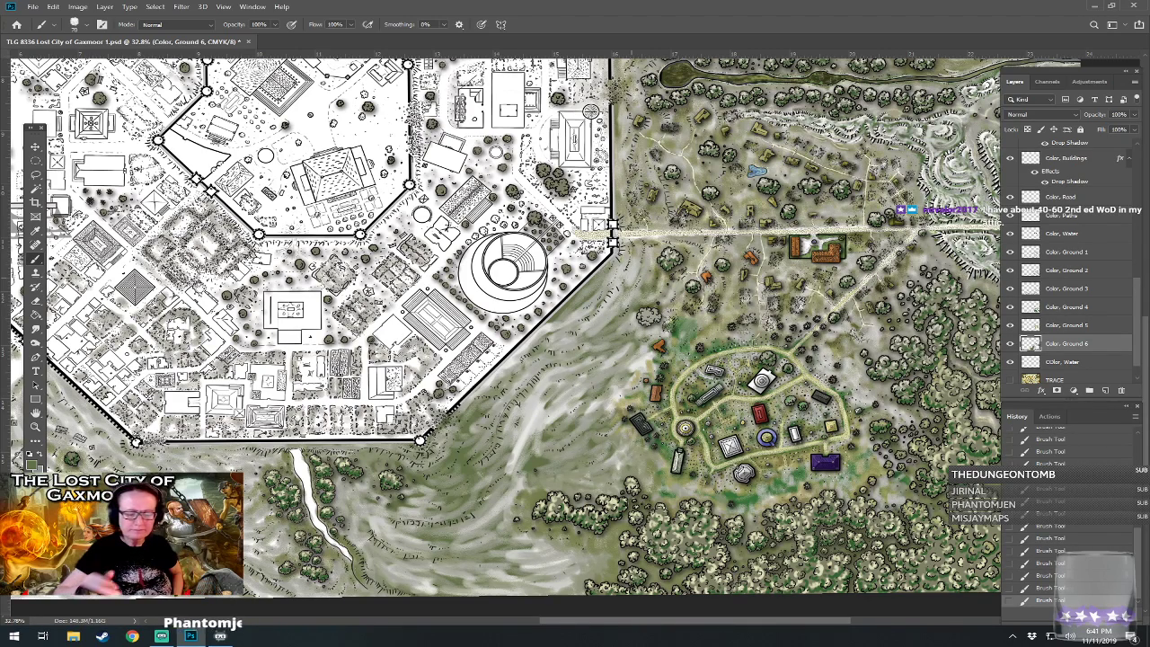
- Select the Color, Ground 1 layer and set the foreground colour to a paler, greyer green
{"action": "left_click_drag", "start_coordinate": [632, 373], "coordinate": [659, 400]}
{"action": "left_click", "coordinate": [1083, 252]}
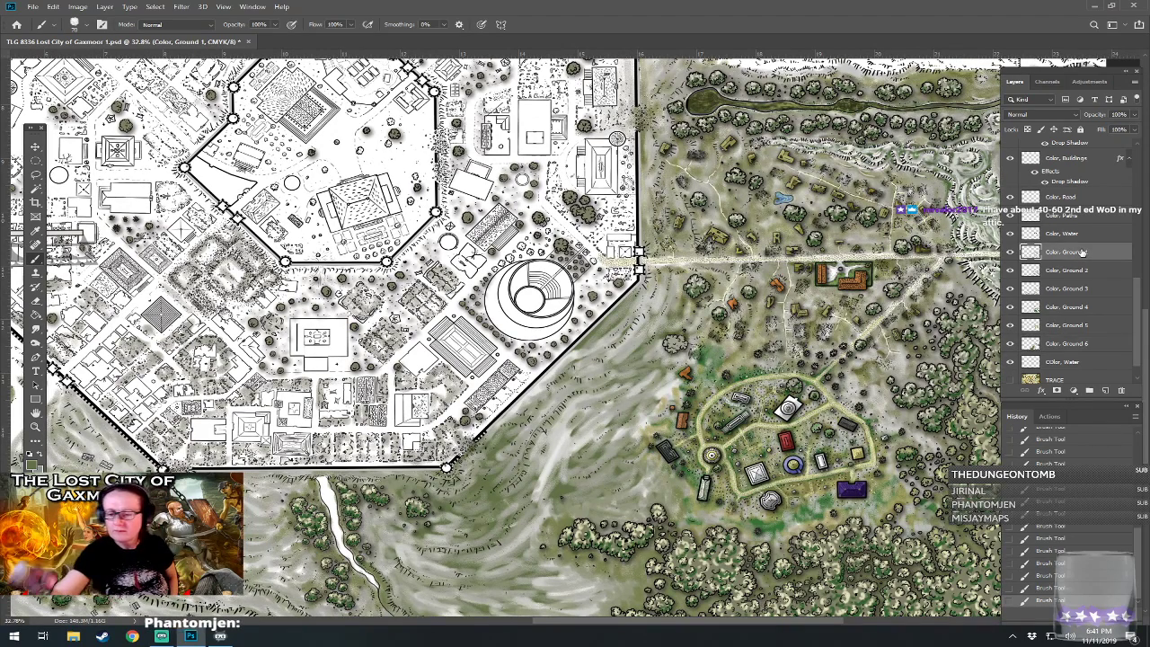
{"action": "left_click", "coordinate": [31, 464]}
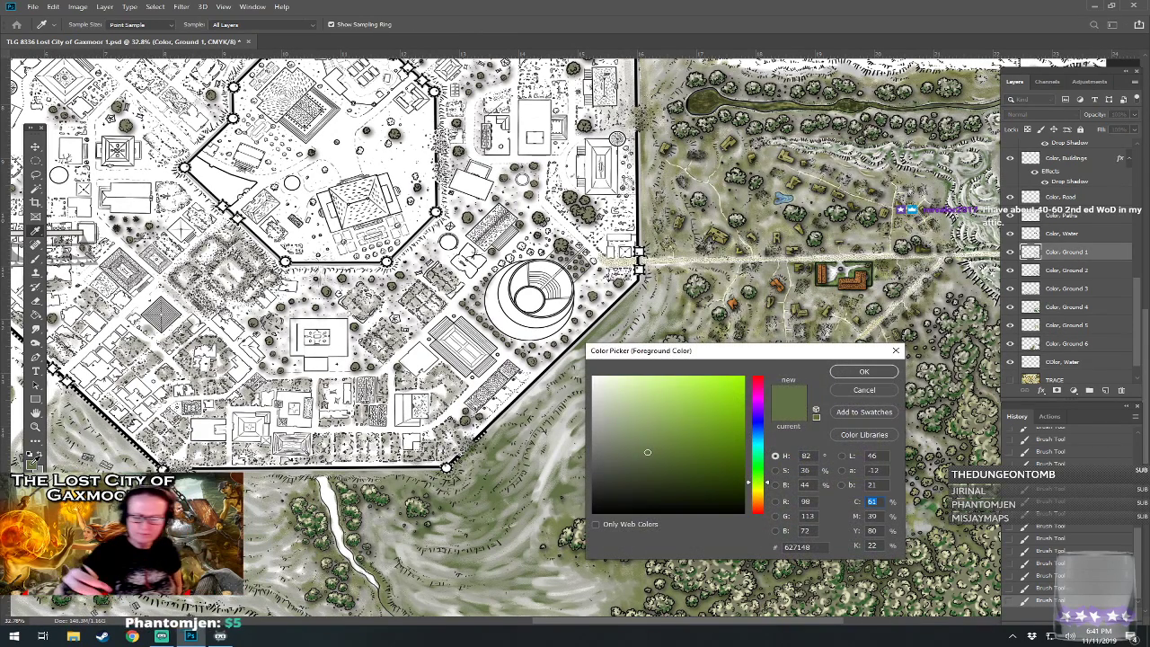
{"action": "left_click", "coordinate": [618, 426]}
{"action": "left_click", "coordinate": [865, 372]}
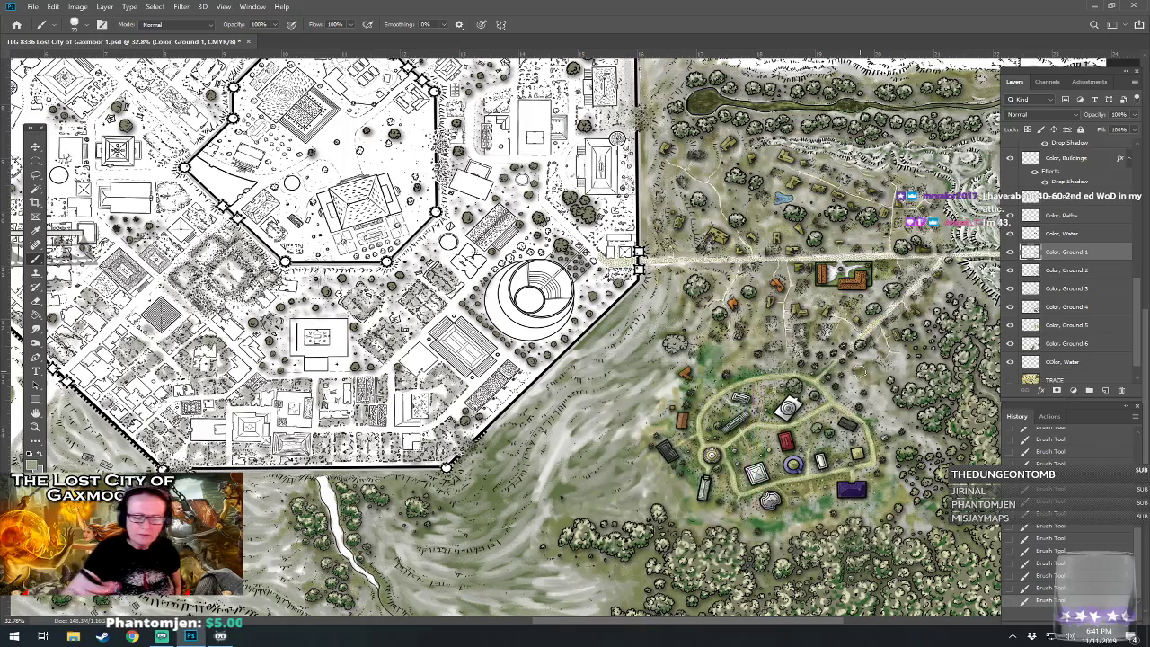
- Change the foreground colour to the neutral grey a4a4a3 for the Color, Ground 1 layer
{"action": "scroll", "coordinate": [569, 416], "scroll_direction": "up", "scroll_amount": 2}
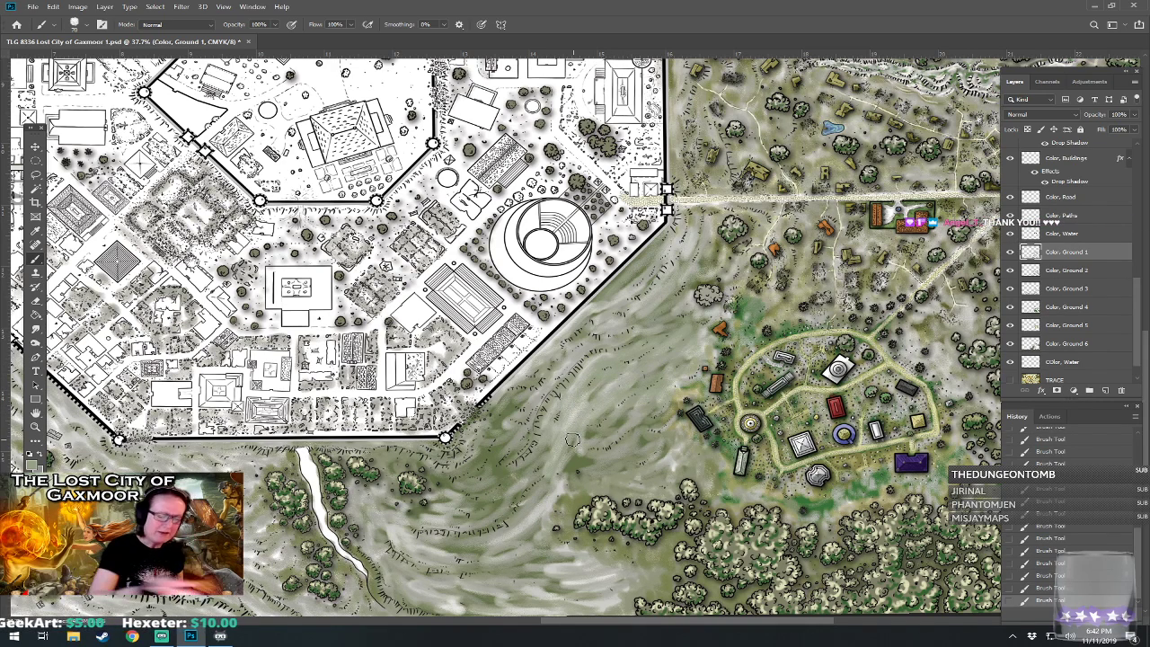
{"action": "left_click", "coordinate": [32, 457]}
{"action": "left_click", "coordinate": [596, 421]}
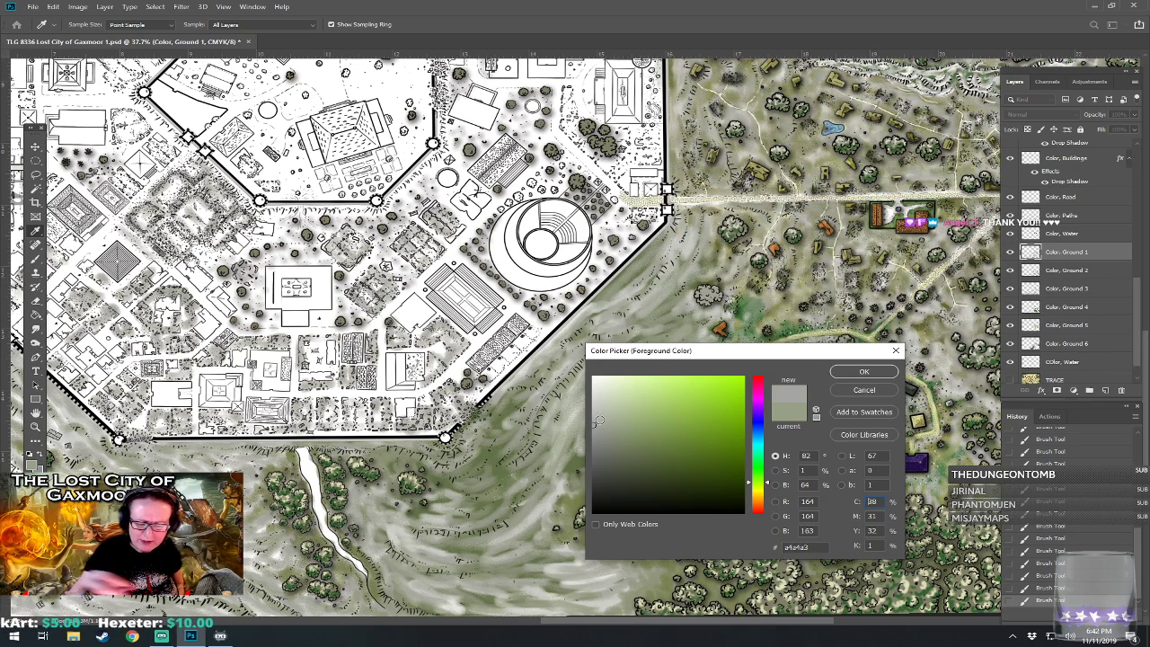
{"action": "left_click", "coordinate": [861, 372]}
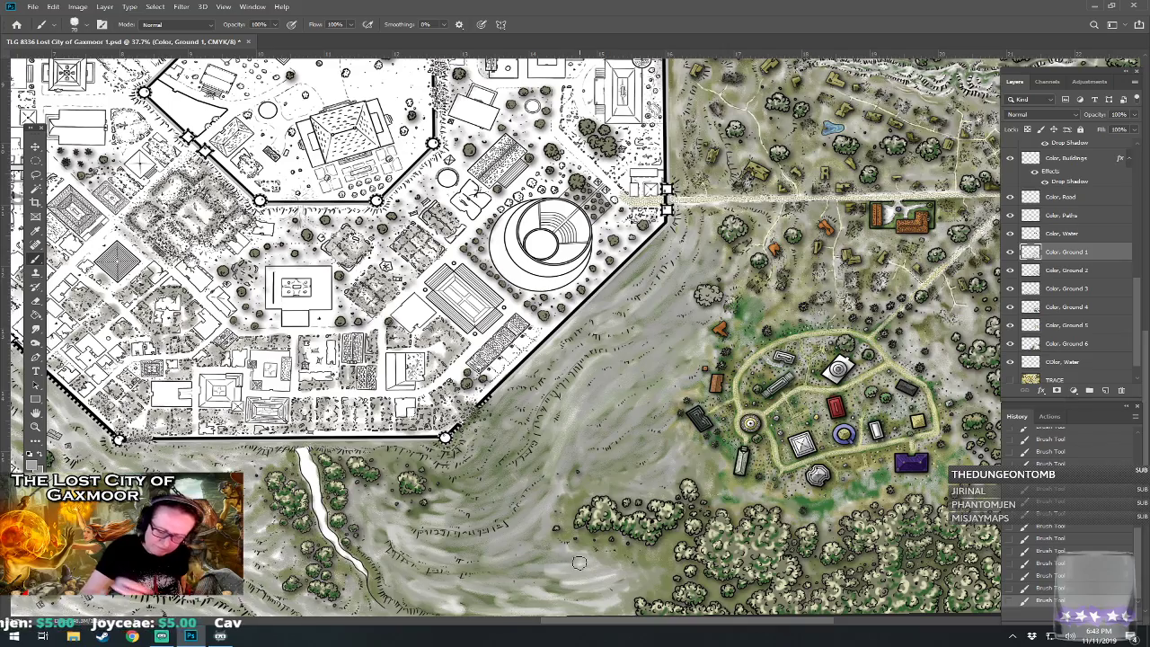
{"action": "scroll", "coordinate": [773, 583], "scroll_direction": "down", "scroll_amount": 3}
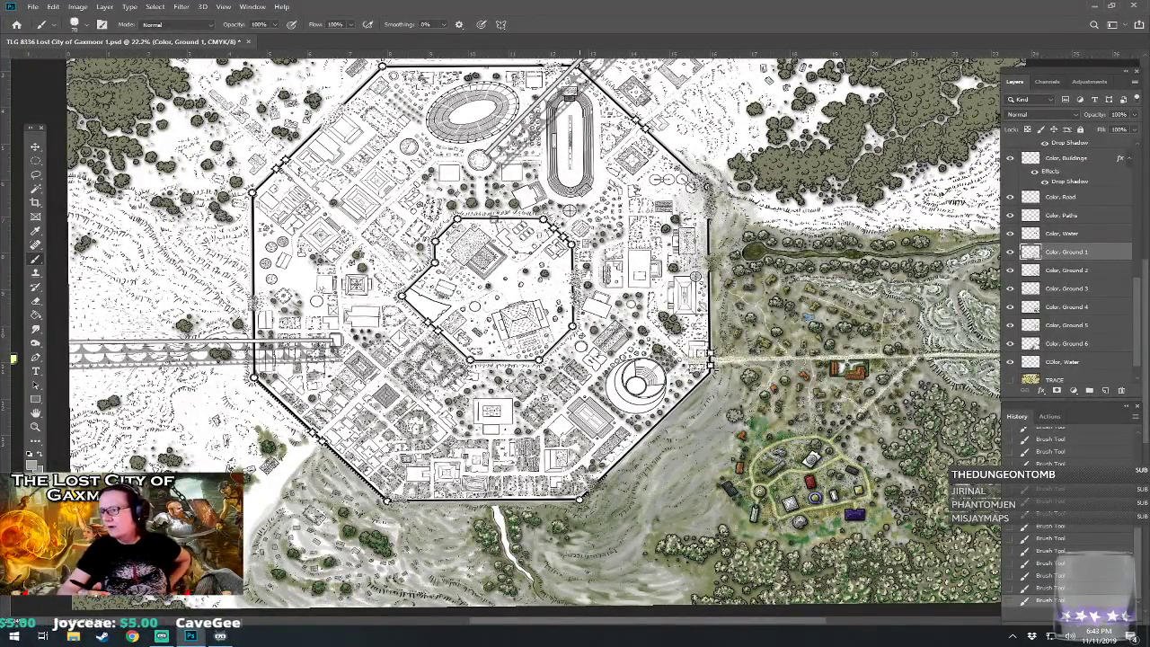
{"action": "scroll", "coordinate": [604, 575], "scroll_direction": "up", "scroll_amount": 4}
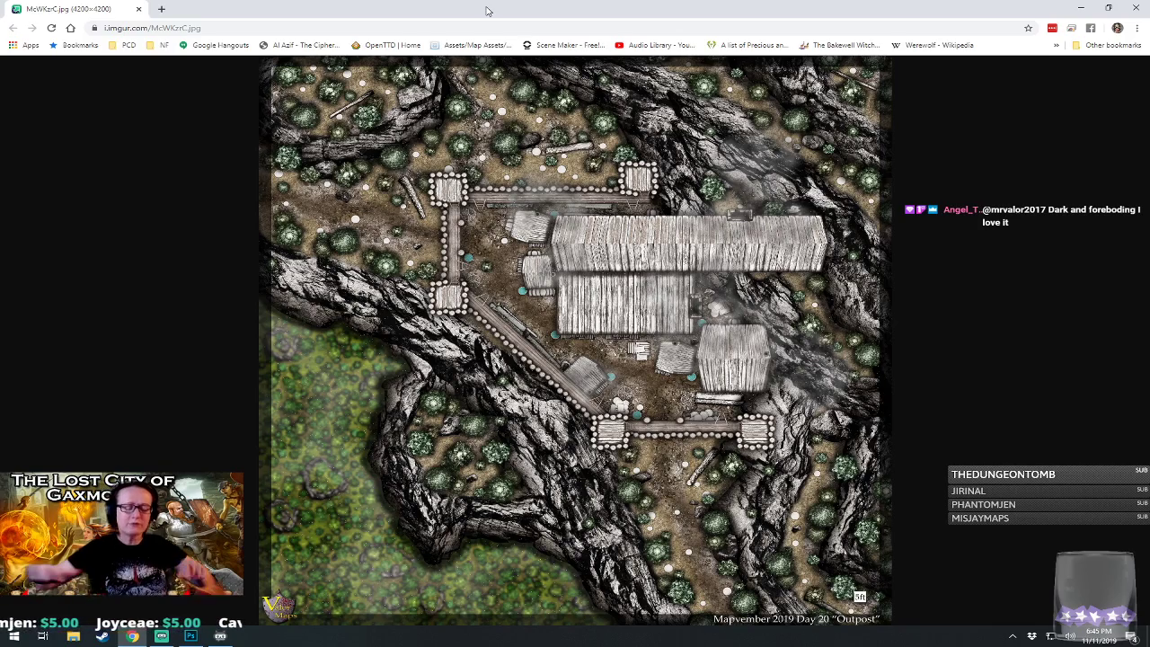
- Examine the plank-roofed buildings, palisade yard and western woodland of the "Outpost" map image in the browser
{"action": "scroll", "coordinate": [629, 449], "scroll_direction": "up", "scroll_amount": 3}
{"action": "scroll", "coordinate": [576, 340], "scroll_direction": "up", "scroll_amount": 2}
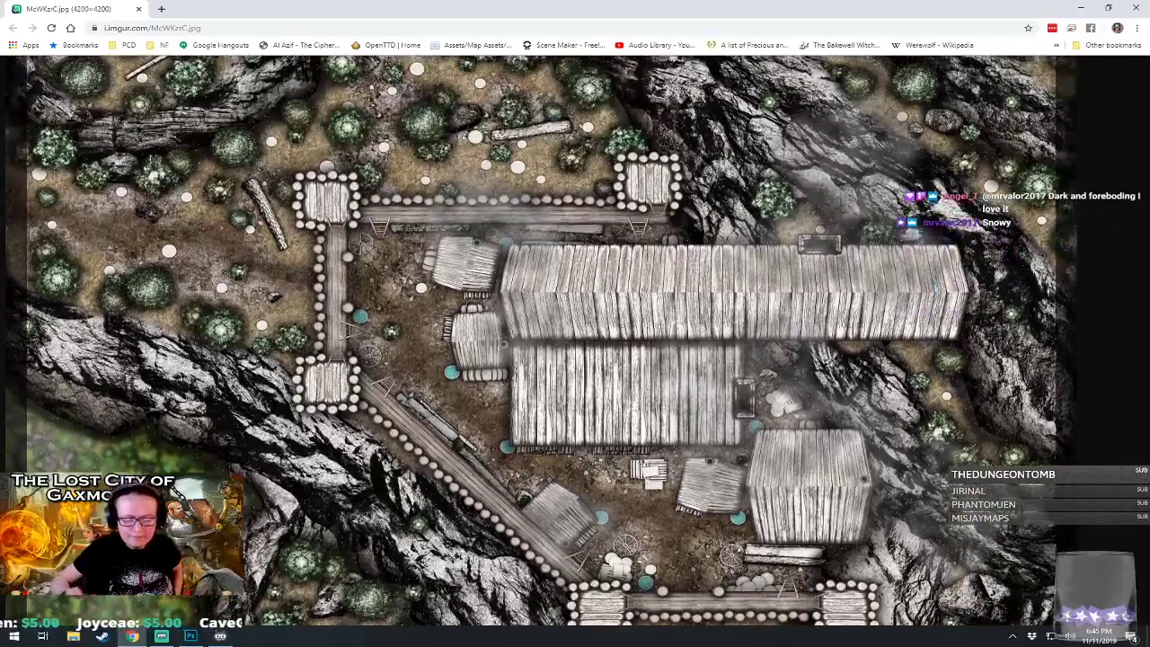
{"action": "scroll", "coordinate": [651, 539], "scroll_direction": "up", "scroll_amount": 4}
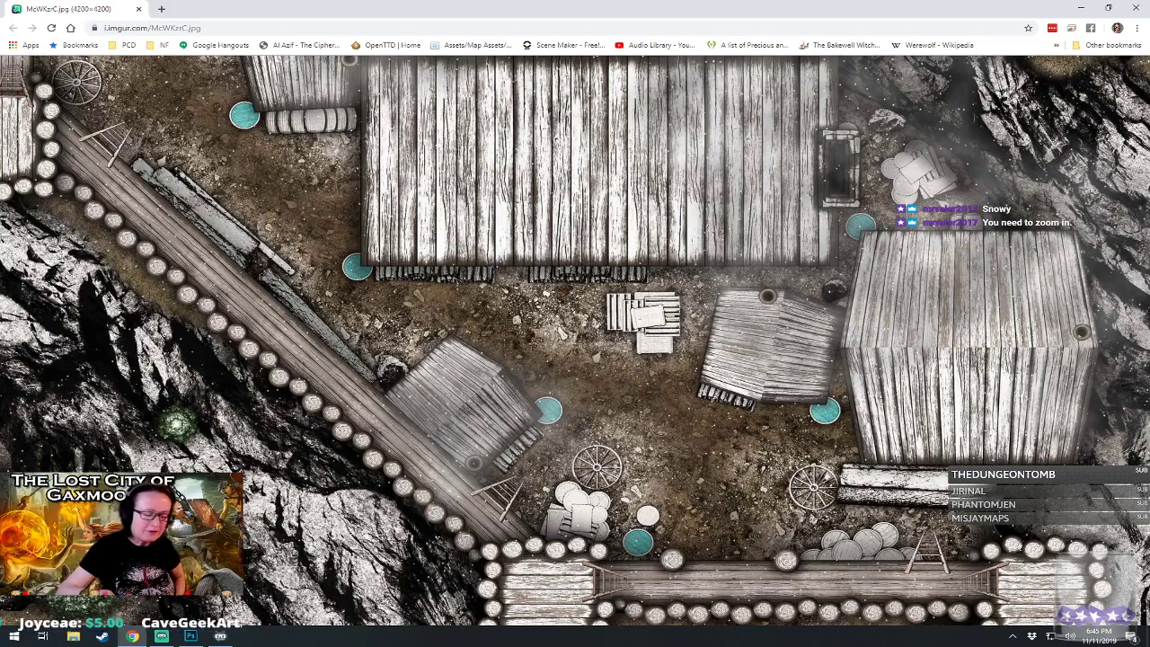
{"action": "scroll", "coordinate": [575, 342], "scroll_direction": "up", "scroll_amount": 2}
{"action": "scroll", "coordinate": [575, 340], "scroll_direction": "up", "scroll_amount": 3}
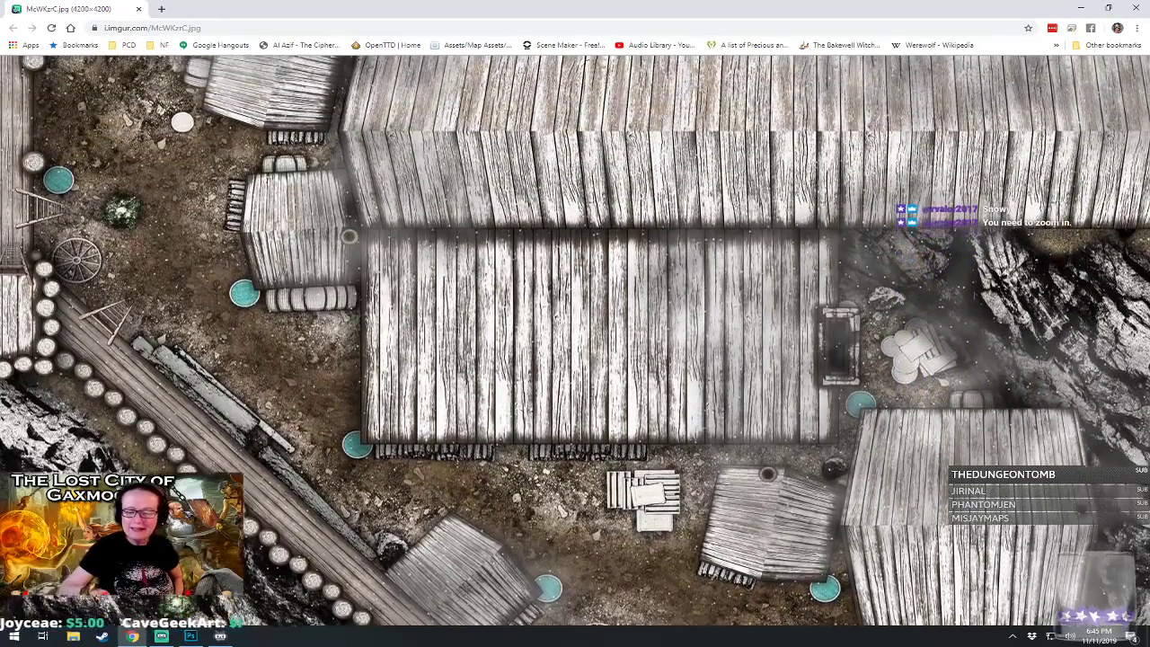
{"action": "scroll", "coordinate": [575, 339], "scroll_direction": "left", "scroll_amount": 1}
{"action": "scroll", "coordinate": [575, 339], "scroll_direction": "left", "scroll_amount": 2}
{"action": "scroll", "coordinate": [575, 340], "scroll_direction": "up", "scroll_amount": 3}
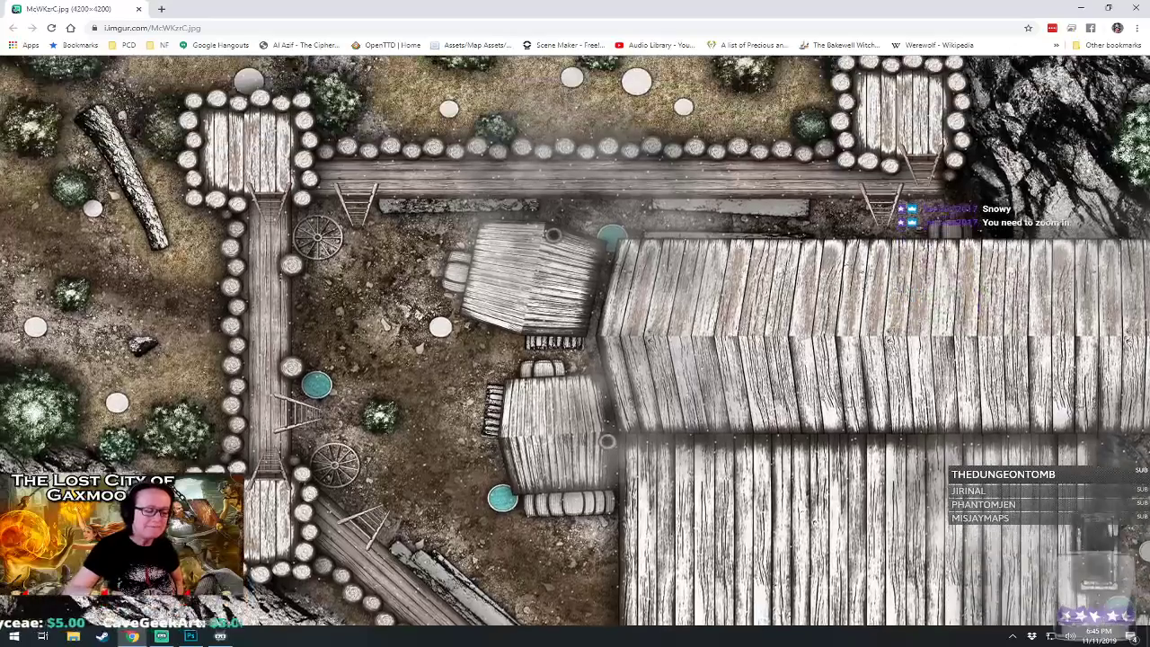
{"action": "scroll", "coordinate": [576, 339], "scroll_direction": "up", "scroll_amount": 1}
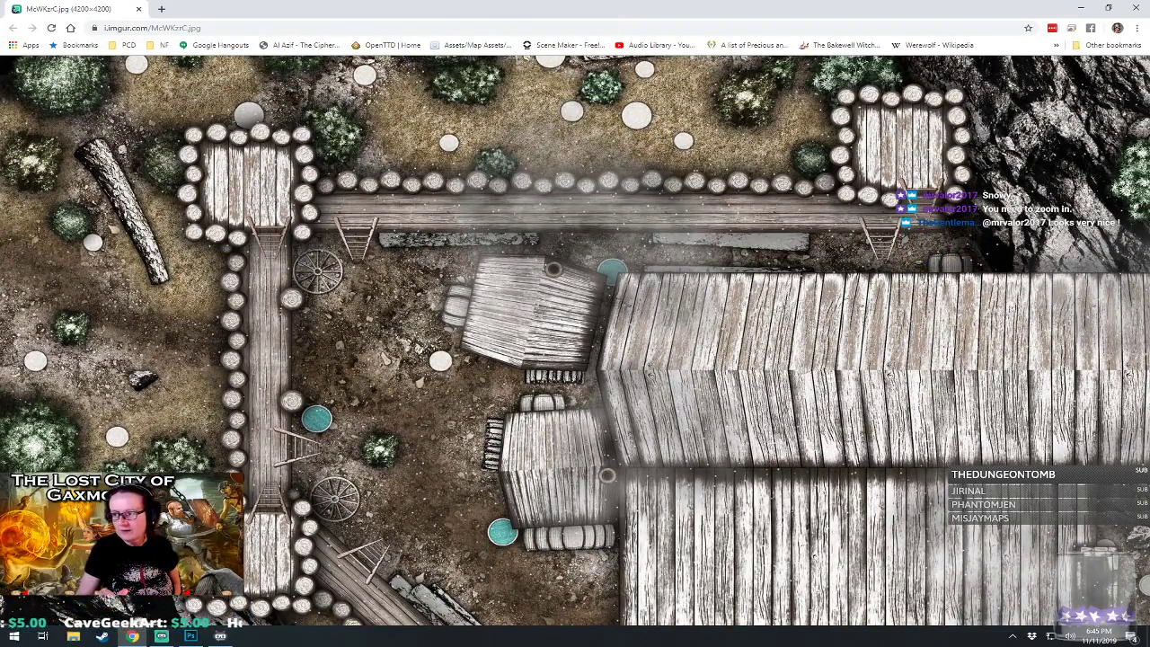
{"action": "scroll", "coordinate": [575, 340], "scroll_direction": "left", "scroll_amount": 3}
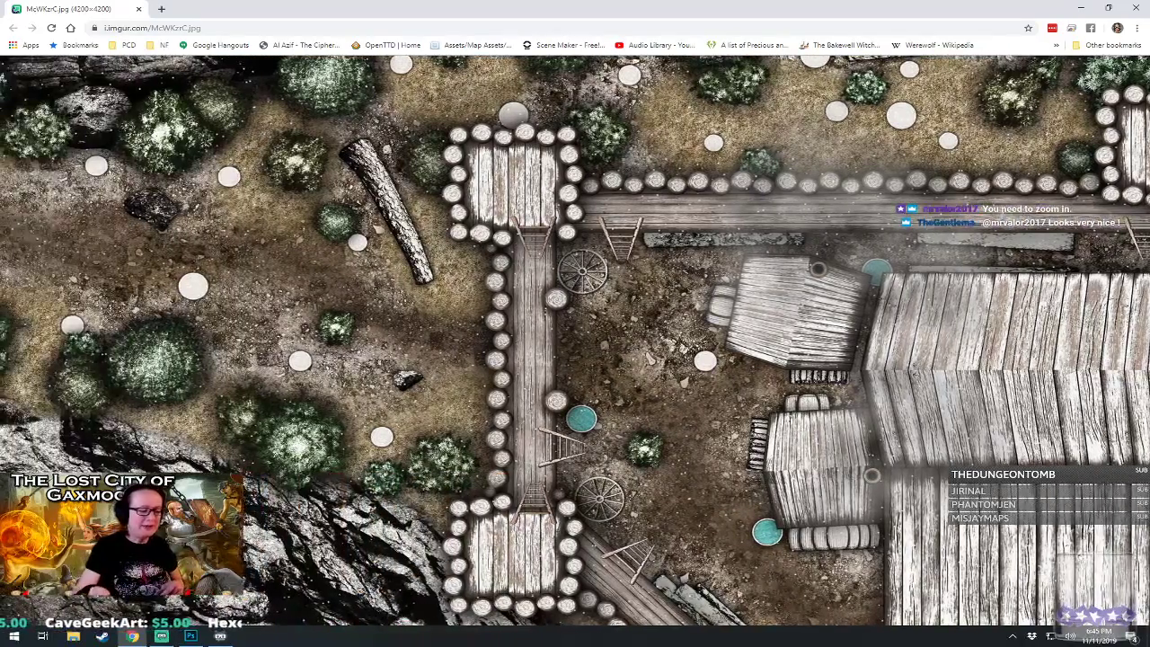
{"action": "scroll", "coordinate": [576, 339], "scroll_direction": "left", "scroll_amount": 2}
{"action": "scroll", "coordinate": [576, 340], "scroll_direction": "up", "scroll_amount": 3}
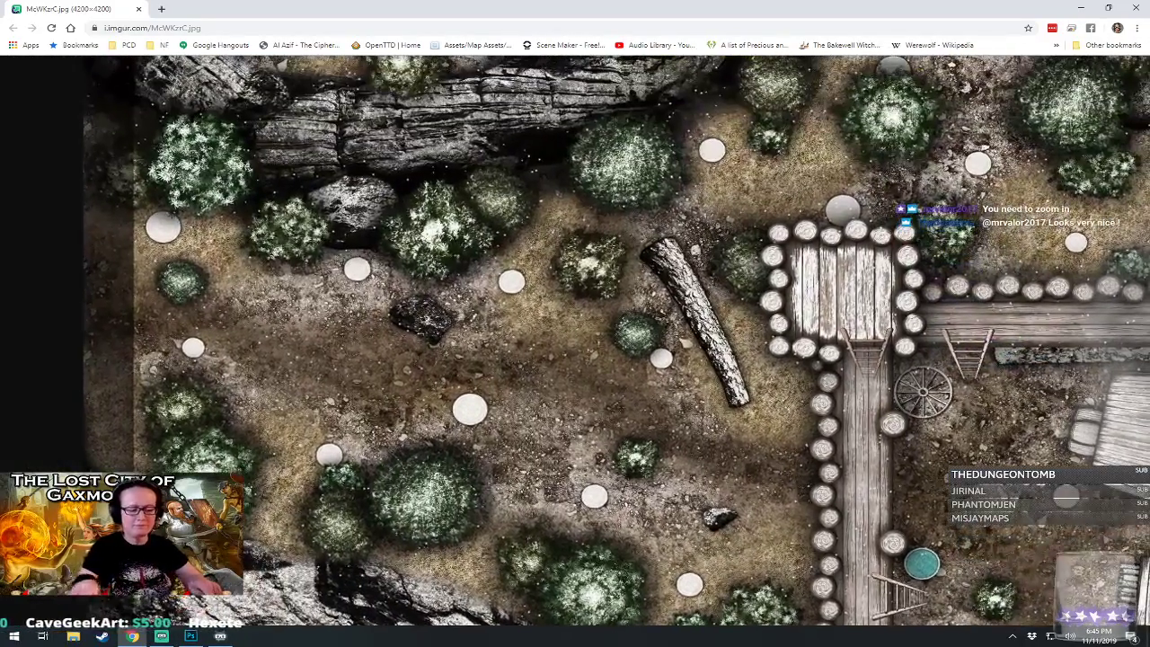
{"action": "scroll", "coordinate": [575, 340], "scroll_direction": "left", "scroll_amount": 1}
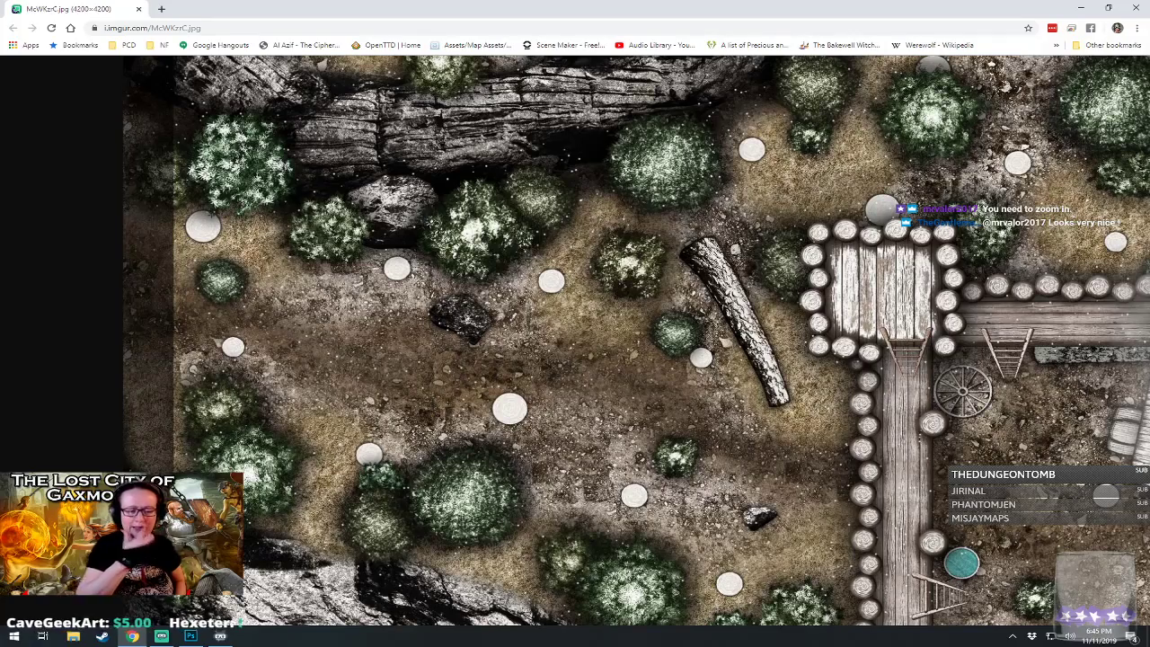
- Examine the Outpost map's northern palisade, cliffs and overall composition, and close the image to return to the Gaxmoor map
{"action": "scroll", "coordinate": [576, 340], "scroll_direction": "right", "scroll_amount": 1}
{"action": "scroll", "coordinate": [575, 340], "scroll_direction": "down", "scroll_amount": 2}
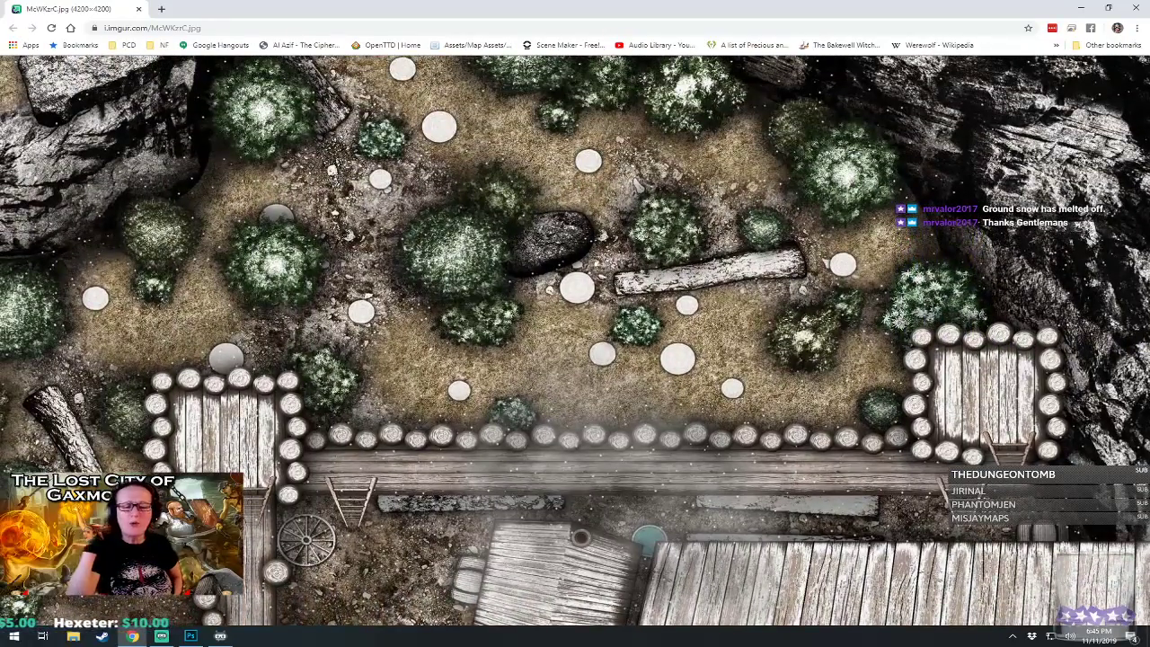
{"action": "scroll", "coordinate": [575, 342], "scroll_direction": "down", "scroll_amount": 5}
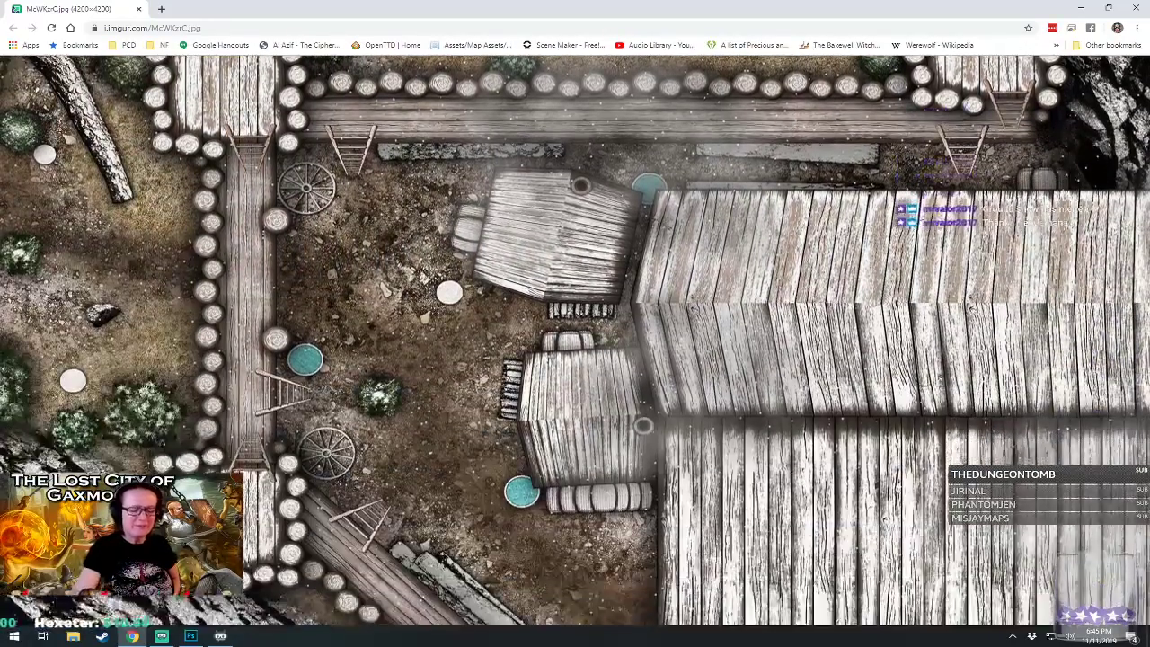
{"action": "scroll", "coordinate": [575, 342], "scroll_direction": "up", "scroll_amount": 2}
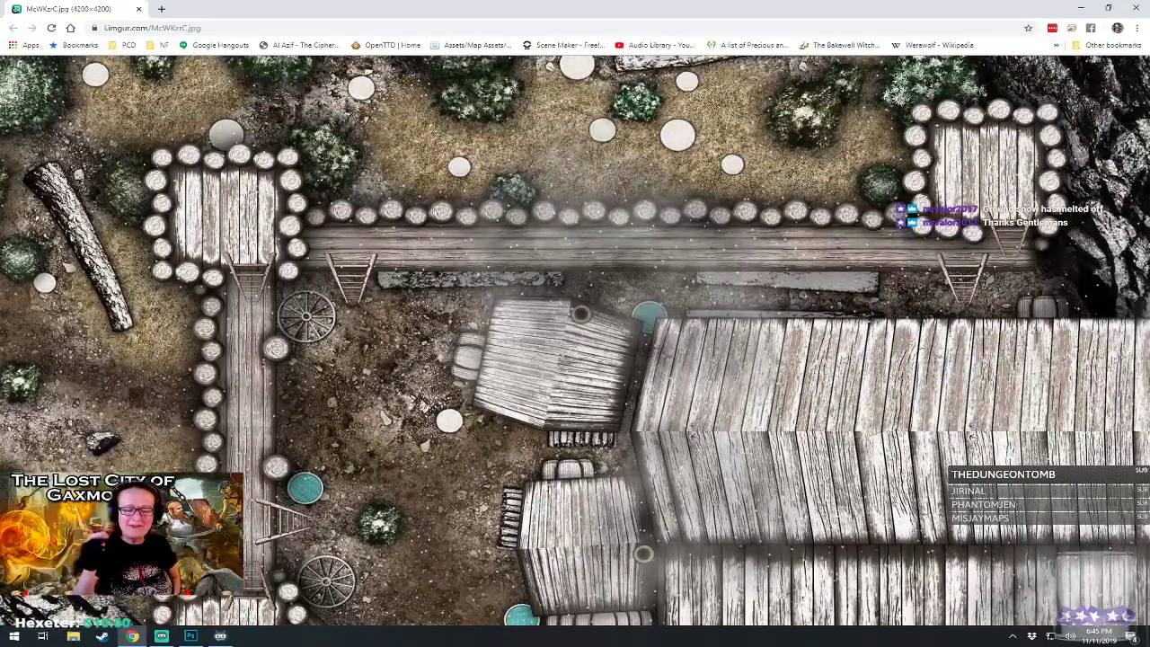
{"action": "scroll", "coordinate": [576, 341], "scroll_direction": "up", "scroll_amount": 2}
{"action": "scroll", "coordinate": [575, 342], "scroll_direction": "down", "scroll_amount": 3}
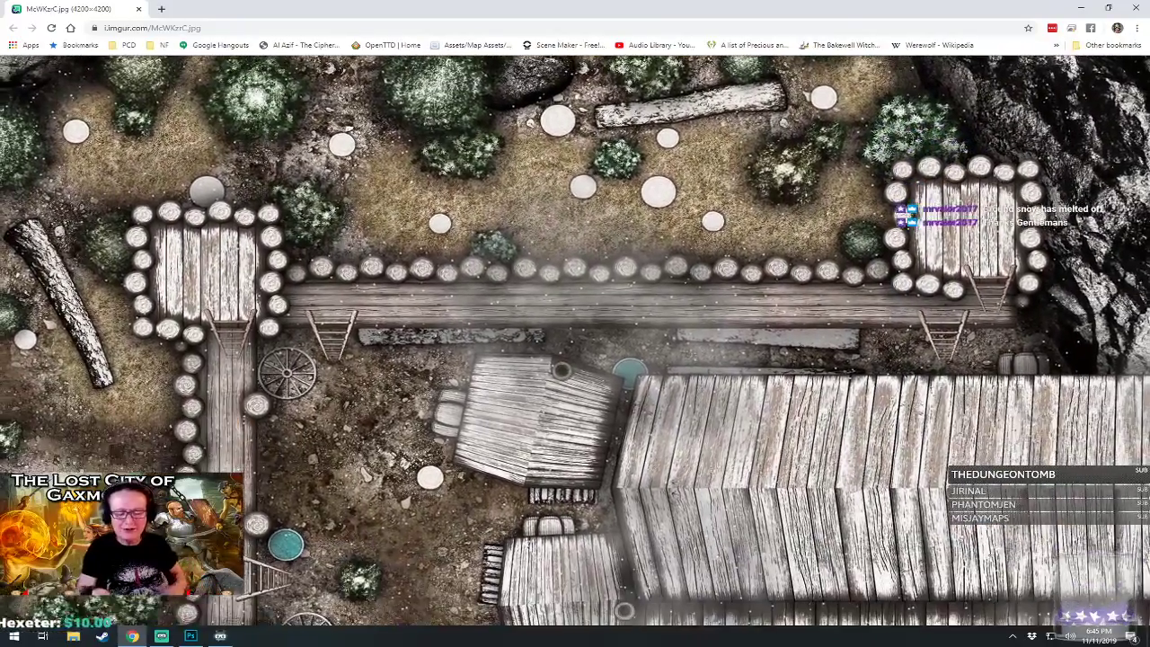
{"action": "scroll", "coordinate": [575, 342], "scroll_direction": "down", "scroll_amount": 10}
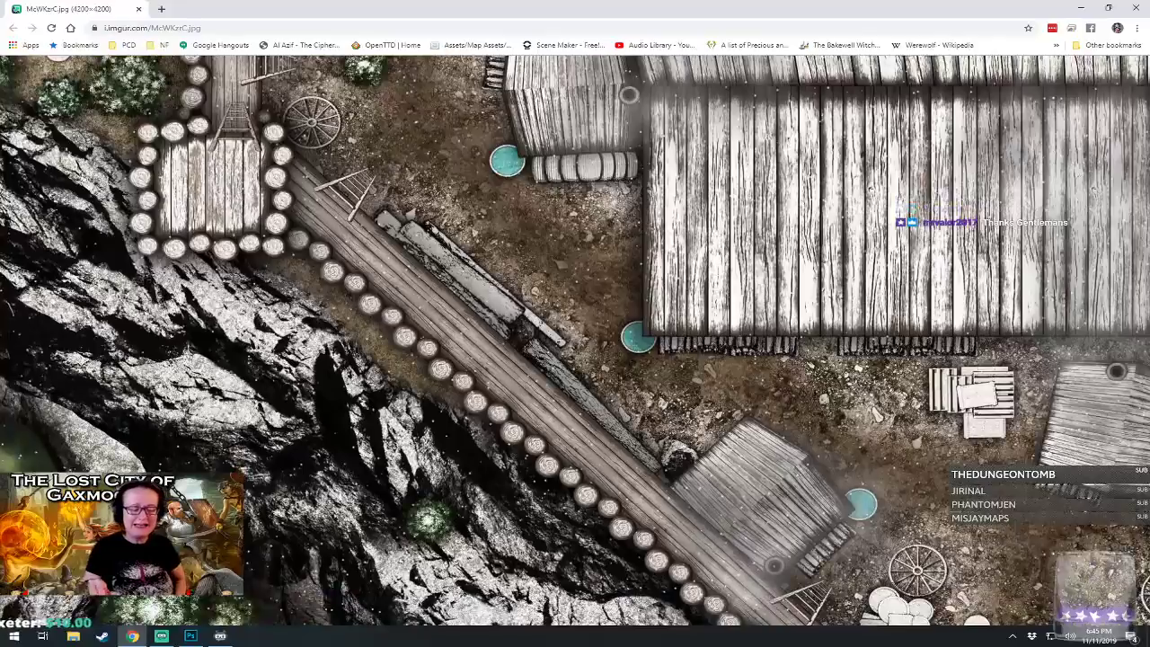
{"action": "scroll", "coordinate": [575, 341], "scroll_direction": "down", "scroll_amount": 4}
{"action": "scroll", "coordinate": [575, 341], "scroll_direction": "down", "scroll_amount": 5}
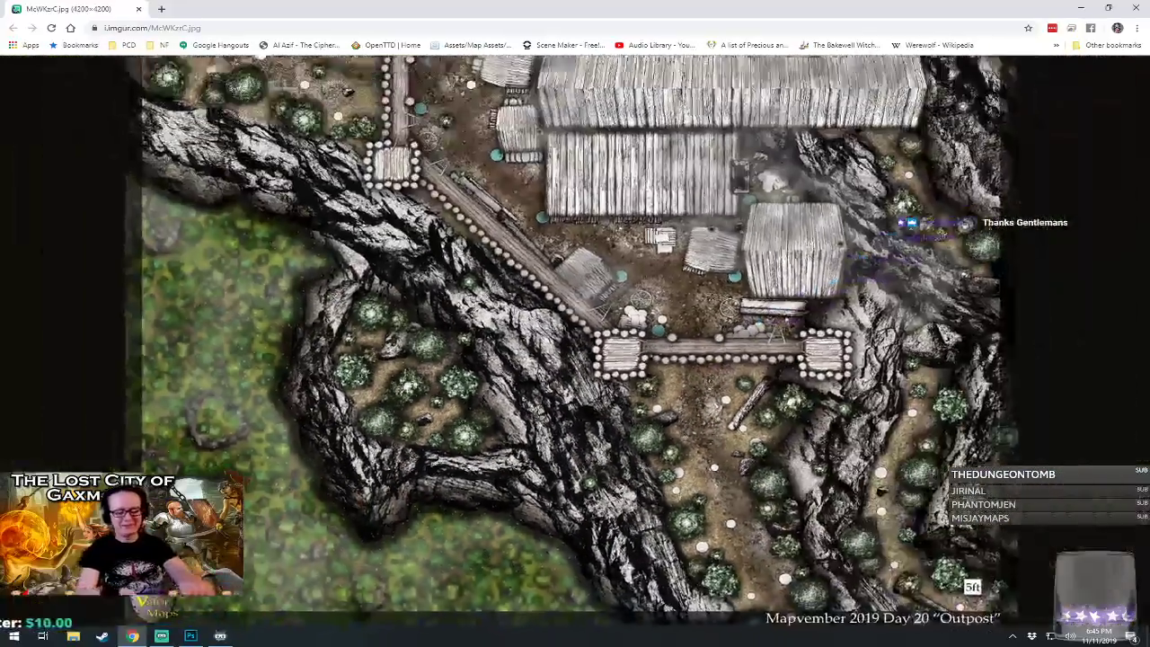
{"action": "scroll", "coordinate": [575, 342], "scroll_direction": "down", "scroll_amount": 3}
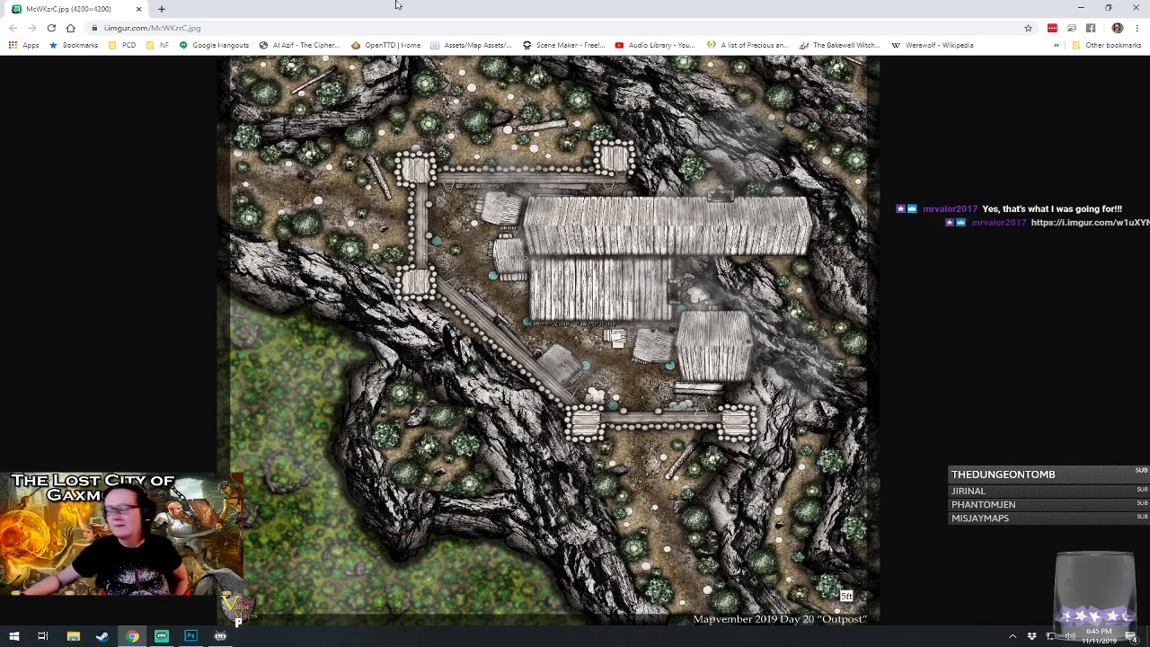
{"action": "left_click", "coordinate": [140, 8]}
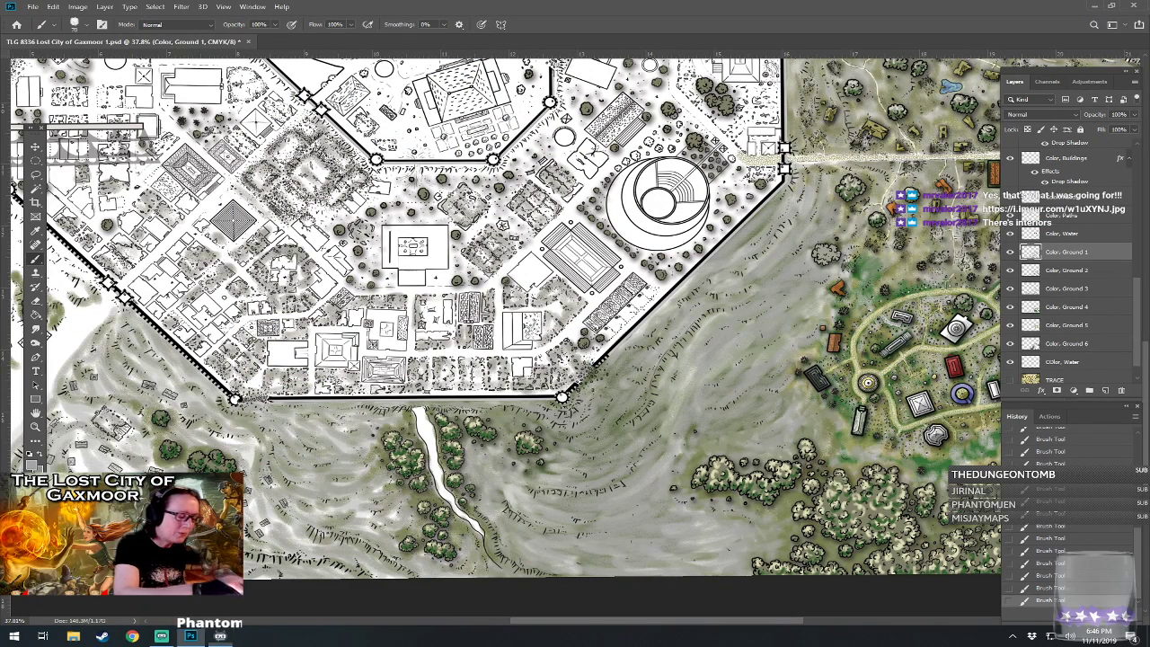
- Set the foreground colour to the light grey d2d4d0 for shading the slopes on the Color, Ground 1 layer
{"action": "left_click", "coordinate": [34, 460]}
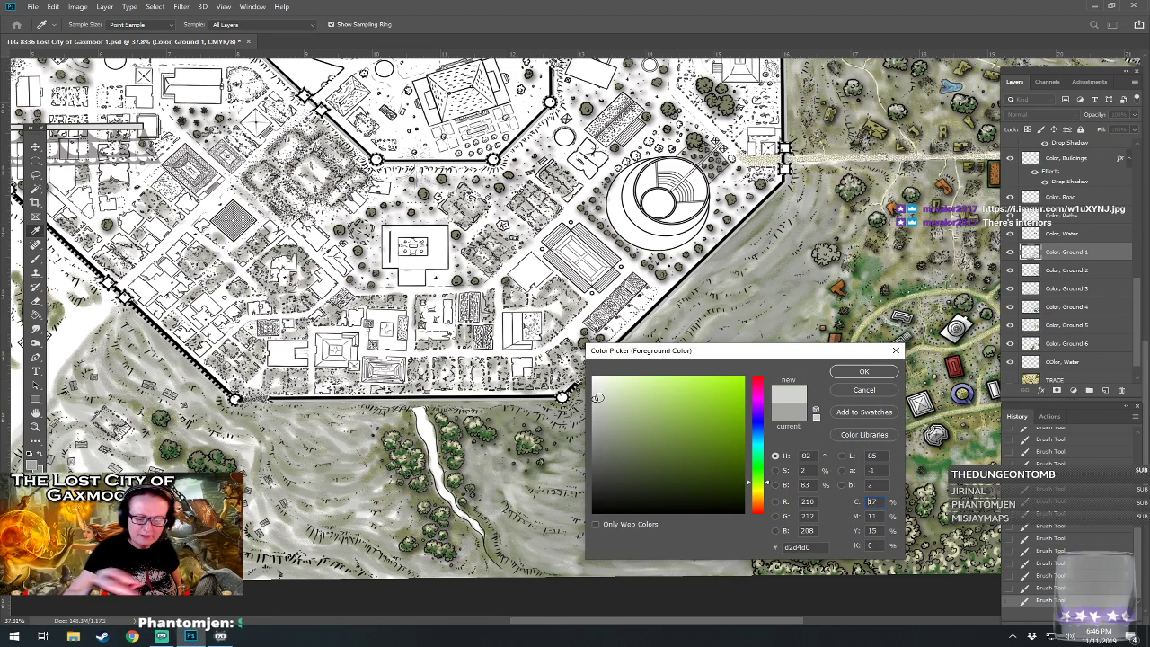
{"action": "left_click", "coordinate": [850, 374]}
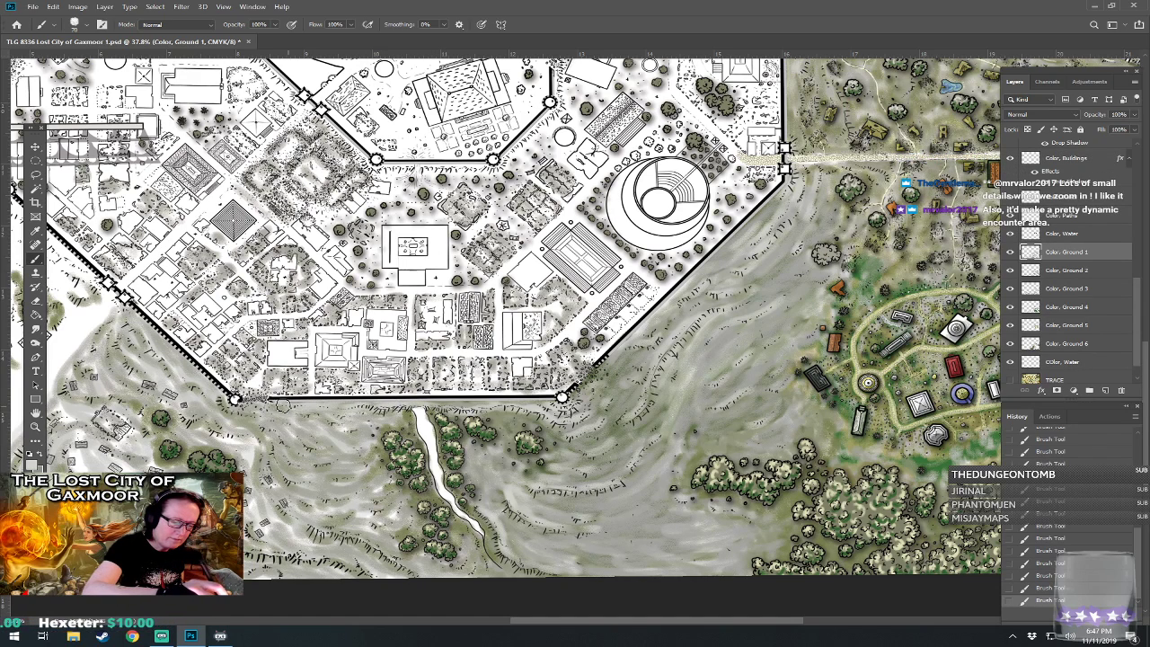
{"action": "left_click_drag", "start_coordinate": [232, 399], "coordinate": [94, 410]}
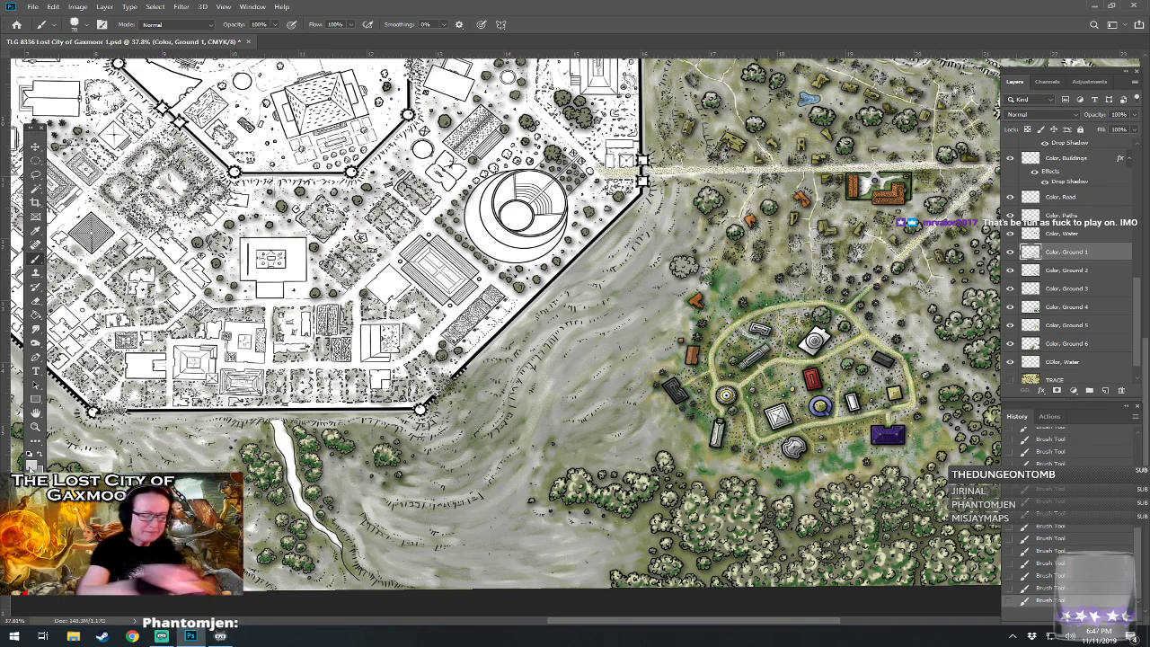
- Lighten the foreground colour to near-white and brush highlights between the slope lines from the stream eastward below the southeastern wall
{"action": "left_click", "coordinate": [33, 464]}
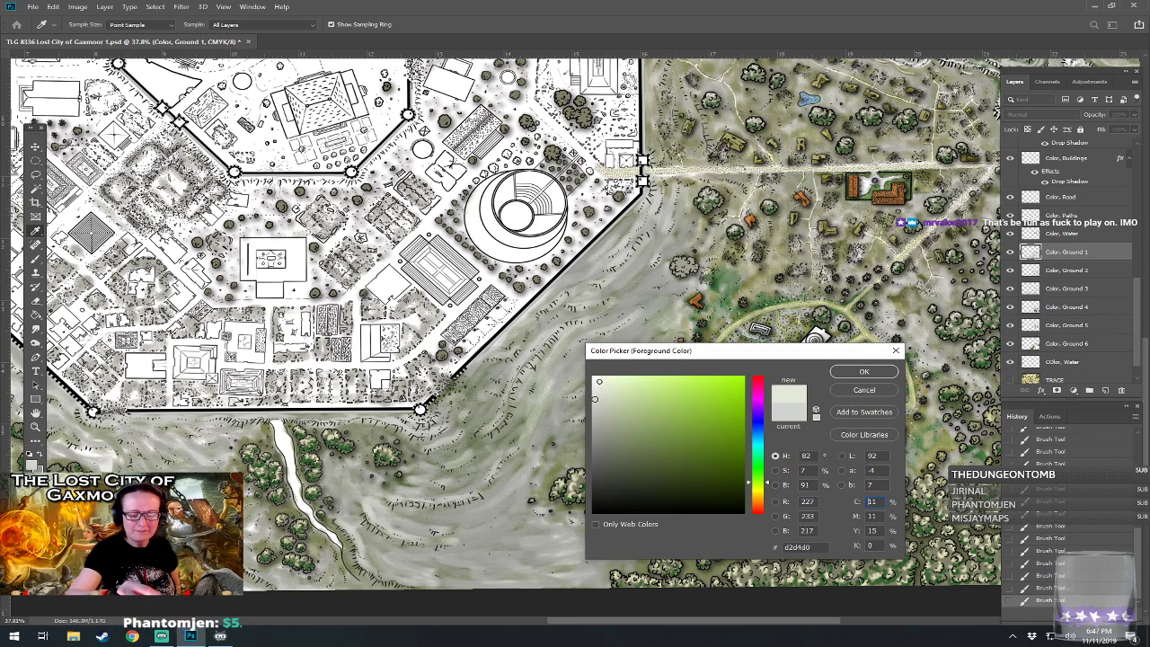
{"action": "left_click", "coordinate": [849, 371]}
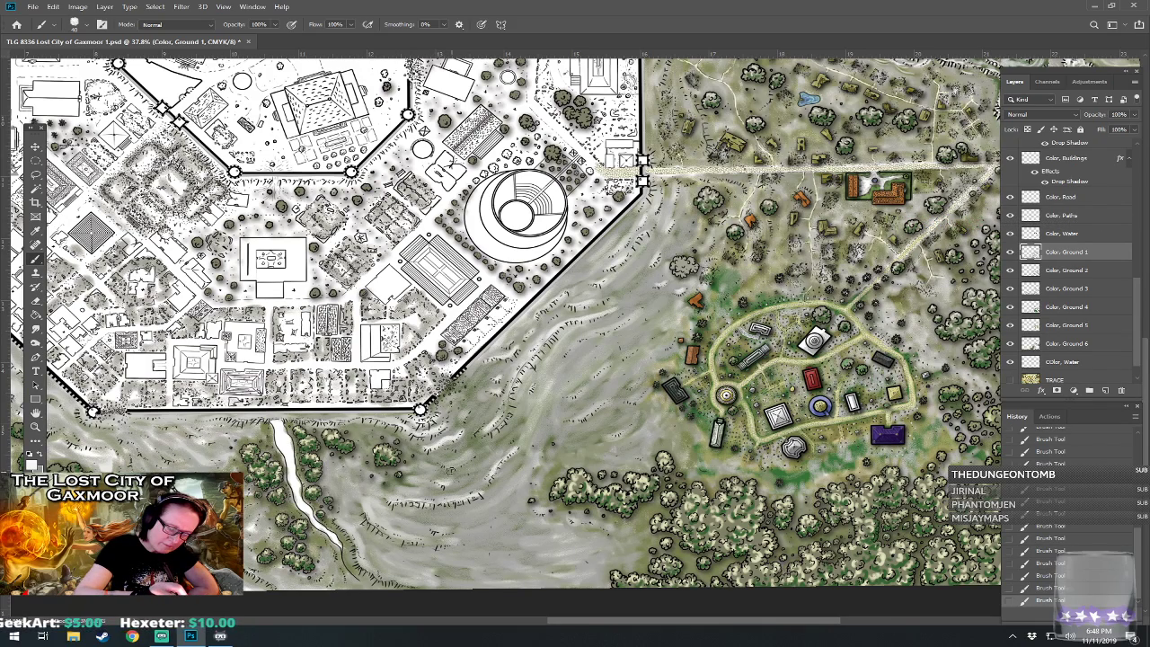
{"action": "left_click_drag", "start_coordinate": [482, 433], "coordinate": [515, 336]}
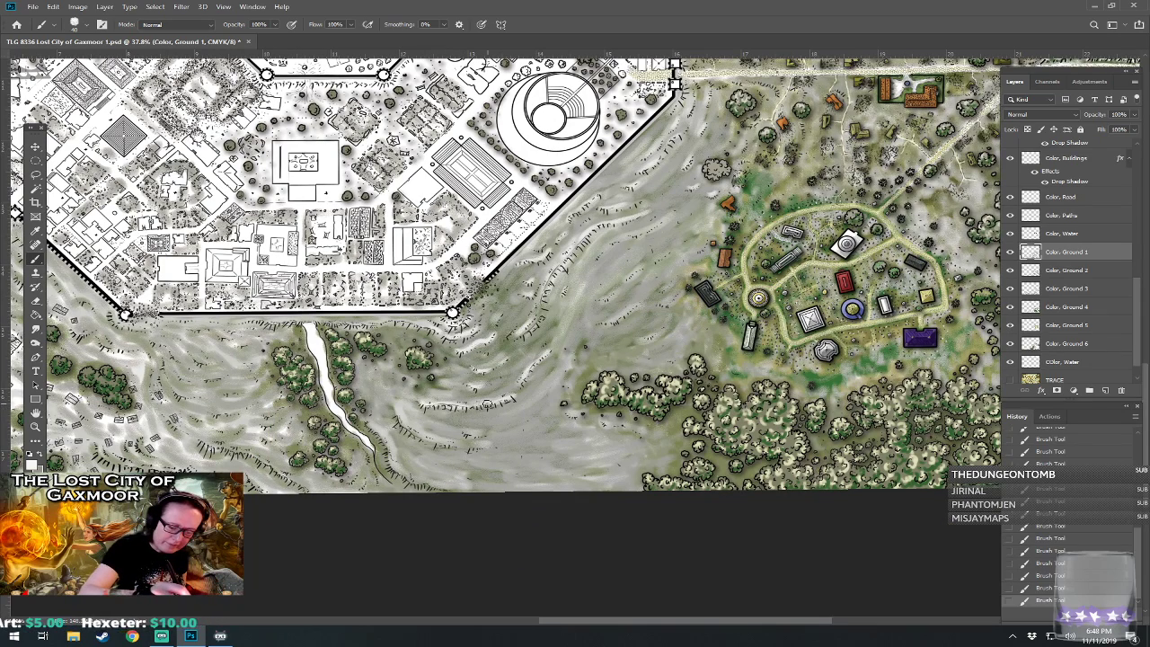
{"action": "left_click_drag", "start_coordinate": [402, 420], "coordinate": [478, 447]}
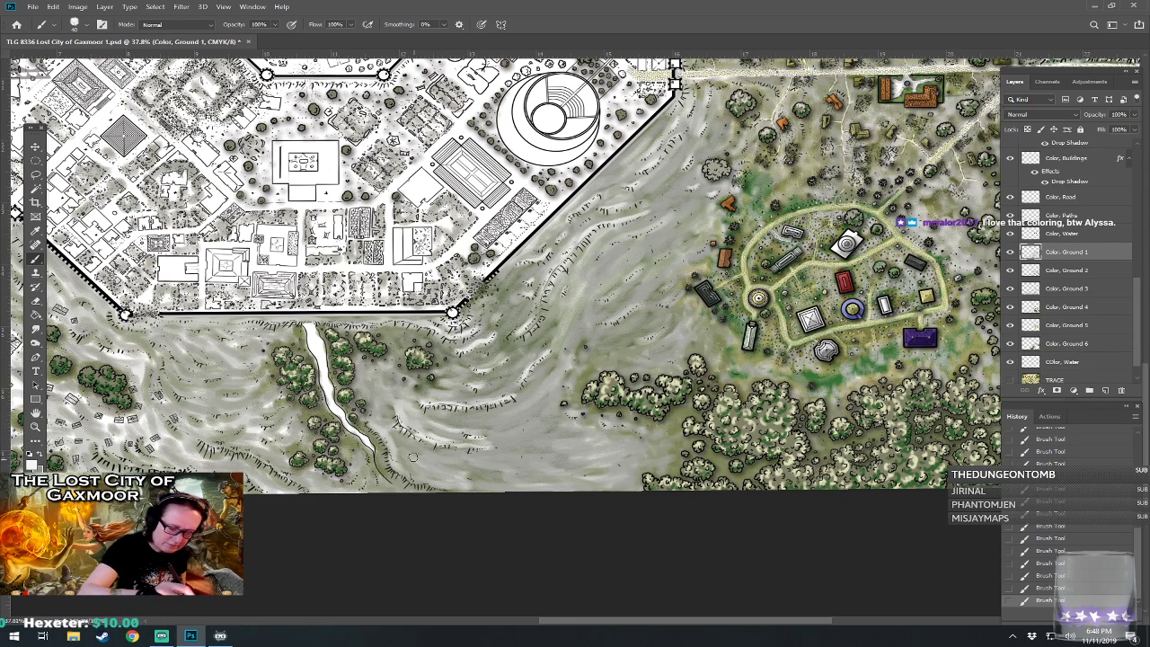
{"action": "mouse_move", "coordinate": [365, 421]}
{"action": "left_mouse_down"}
{"action": "mouse_move", "coordinate": [404, 473]}
{"action": "mouse_move", "coordinate": [449, 487]}
{"action": "left_mouse_up"}
{"action": "left_click_drag", "start_coordinate": [550, 433], "coordinate": [514, 525]}
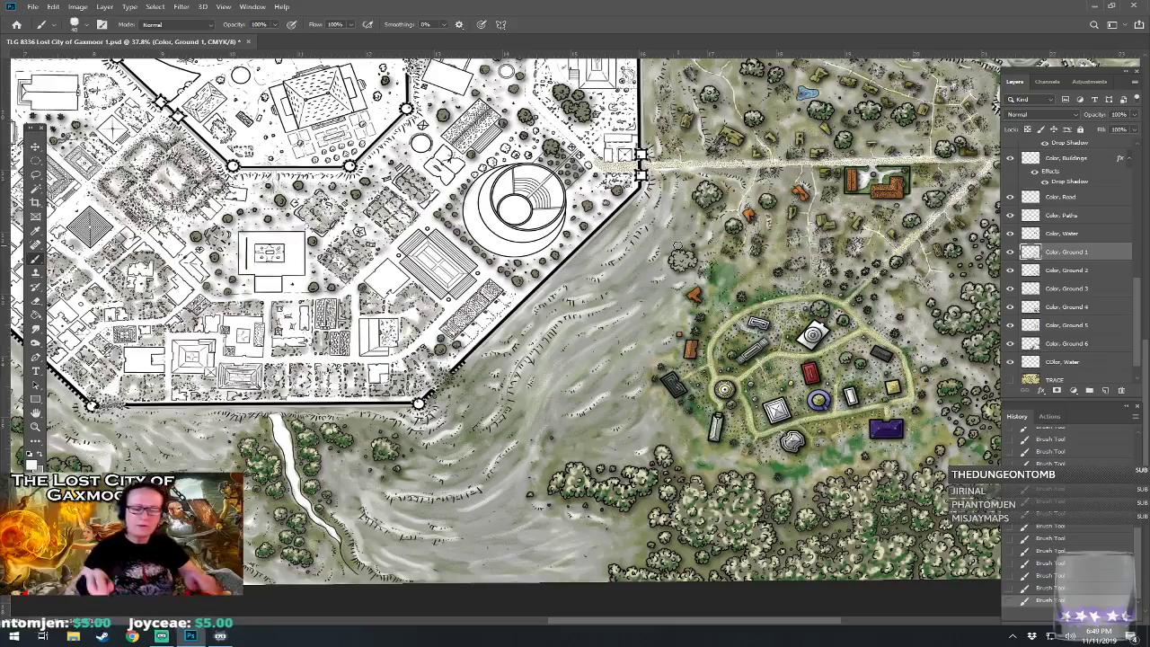
- Examine the highlighted slopes against the whole city map and up close along the southern wall
{"action": "scroll", "coordinate": [678, 245], "scroll_direction": "down", "scroll_amount": 6}
{"action": "scroll", "coordinate": [660, 423], "scroll_direction": "up", "scroll_amount": 2}
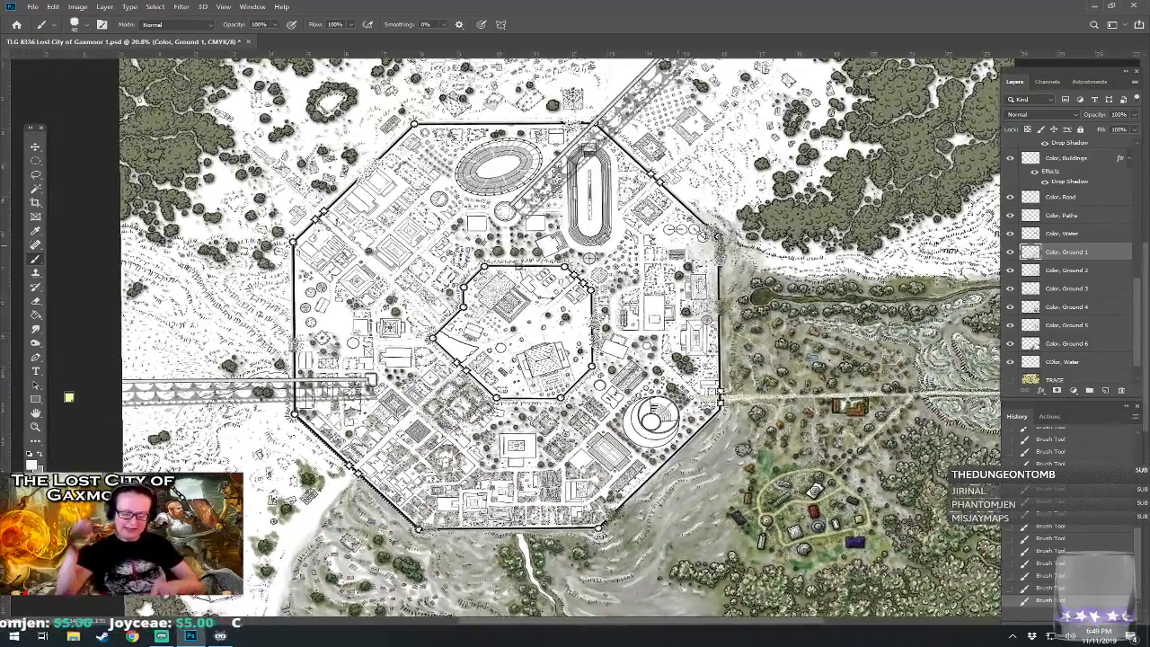
{"action": "left_click_drag", "start_coordinate": [679, 246], "coordinate": [605, 180]}
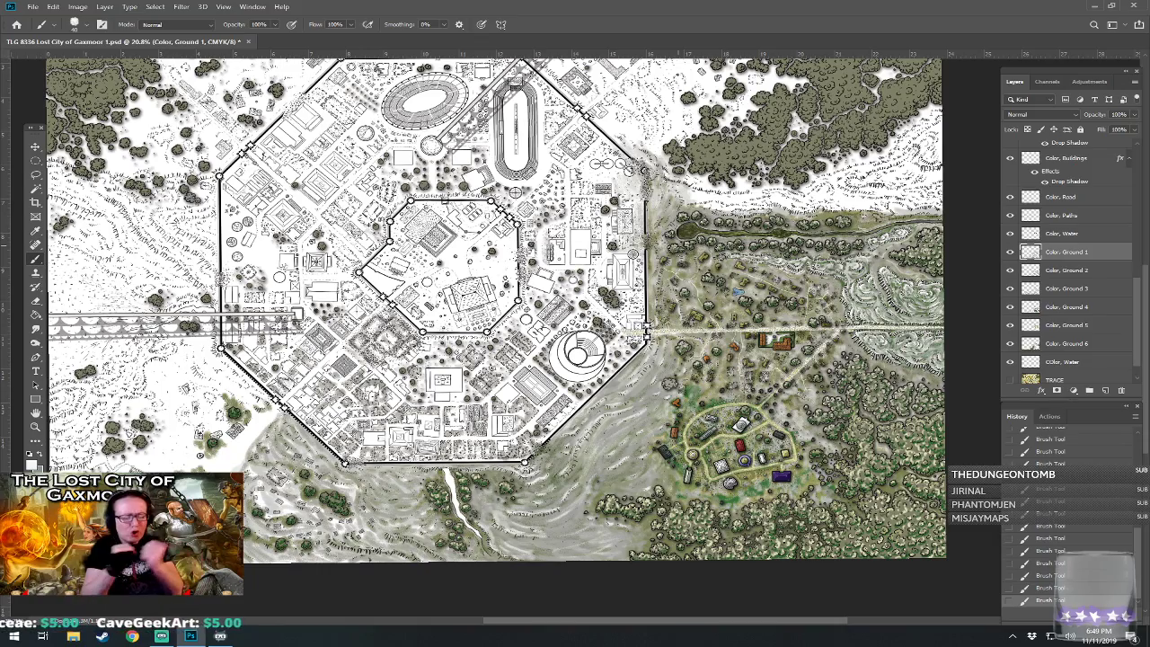
{"action": "scroll", "coordinate": [540, 476], "scroll_direction": "up", "scroll_amount": 5}
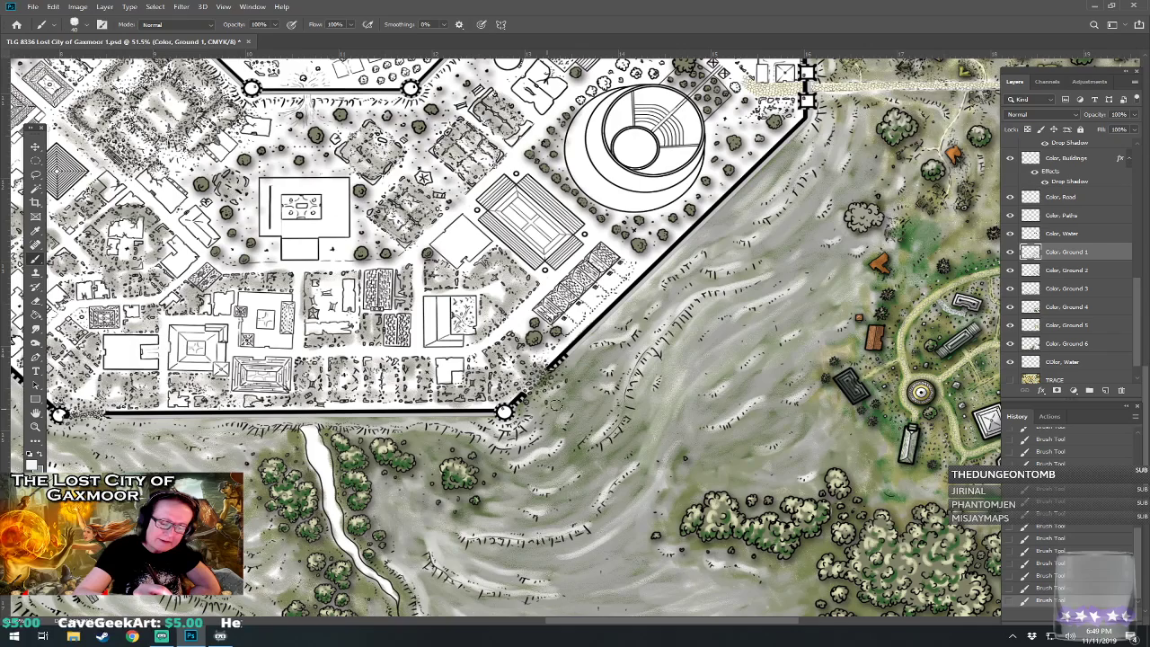
{"action": "left_click_drag", "start_coordinate": [532, 376], "coordinate": [669, 359]}
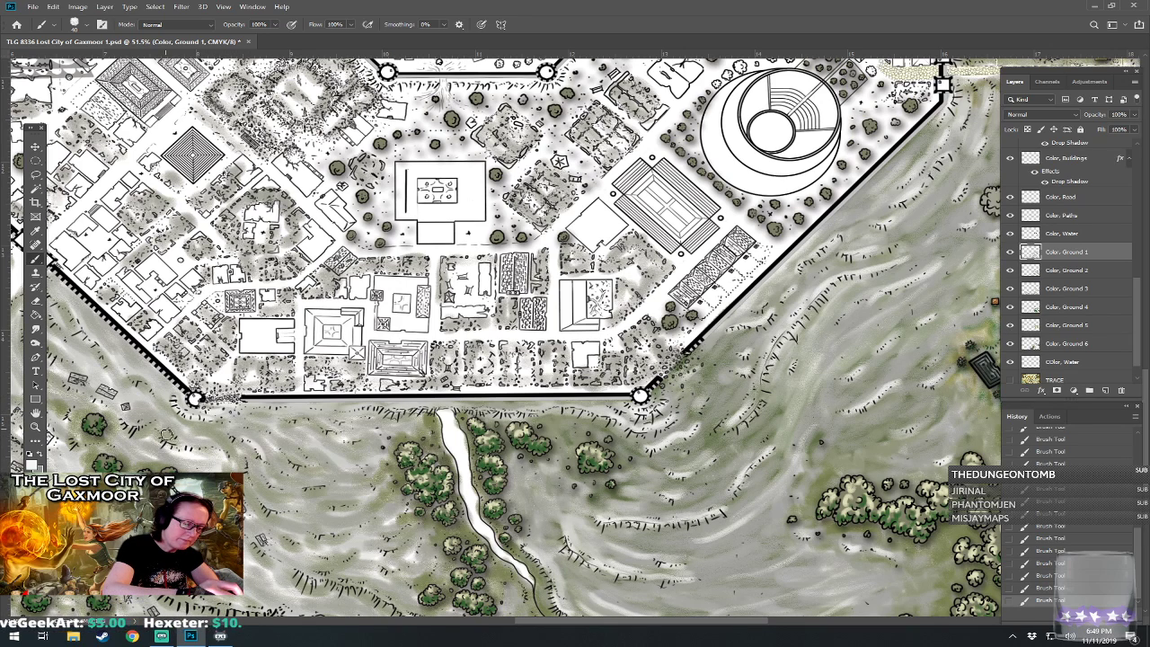
- Examine the ground shading from the southeastern wall across the walled village to the forest at the map's eastern edge
{"action": "scroll", "coordinate": [263, 458], "scroll_direction": "down", "scroll_amount": 2}
{"action": "scroll", "coordinate": [263, 457], "scroll_direction": "right", "scroll_amount": 2}
{"action": "scroll", "coordinate": [264, 457], "scroll_direction": "down", "scroll_amount": 4}
{"action": "scroll", "coordinate": [263, 457], "scroll_direction": "down", "scroll_amount": 1}
{"action": "scroll", "coordinate": [263, 458], "scroll_direction": "right", "scroll_amount": 1}
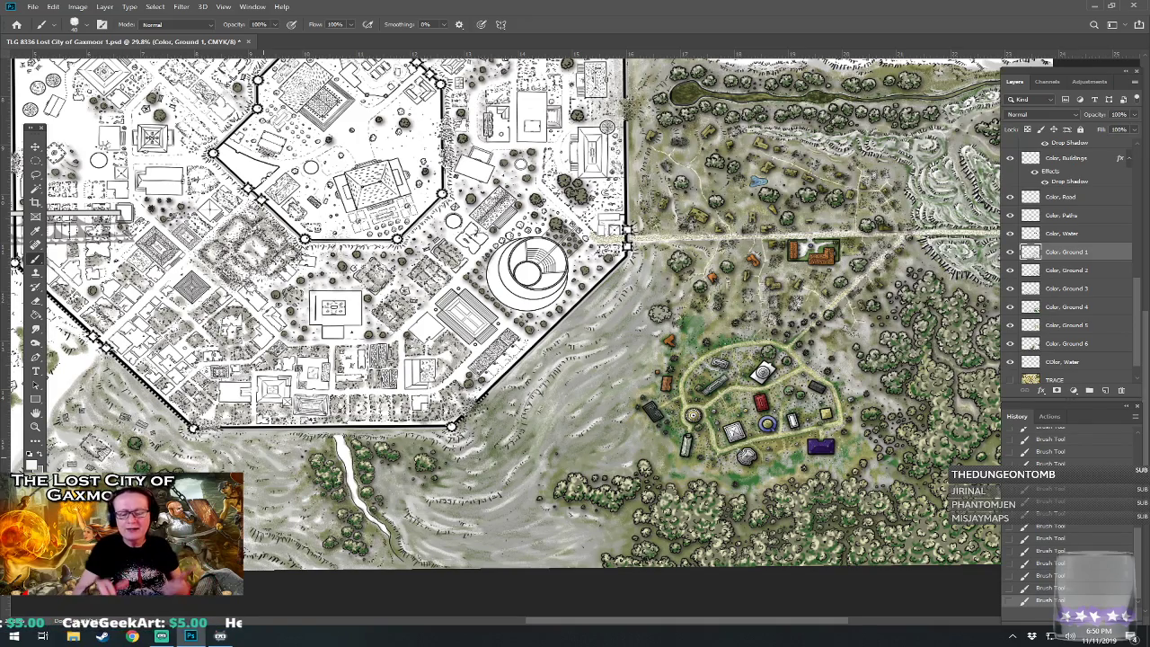
{"action": "scroll", "coordinate": [530, 310], "scroll_direction": "right", "scroll_amount": 3}
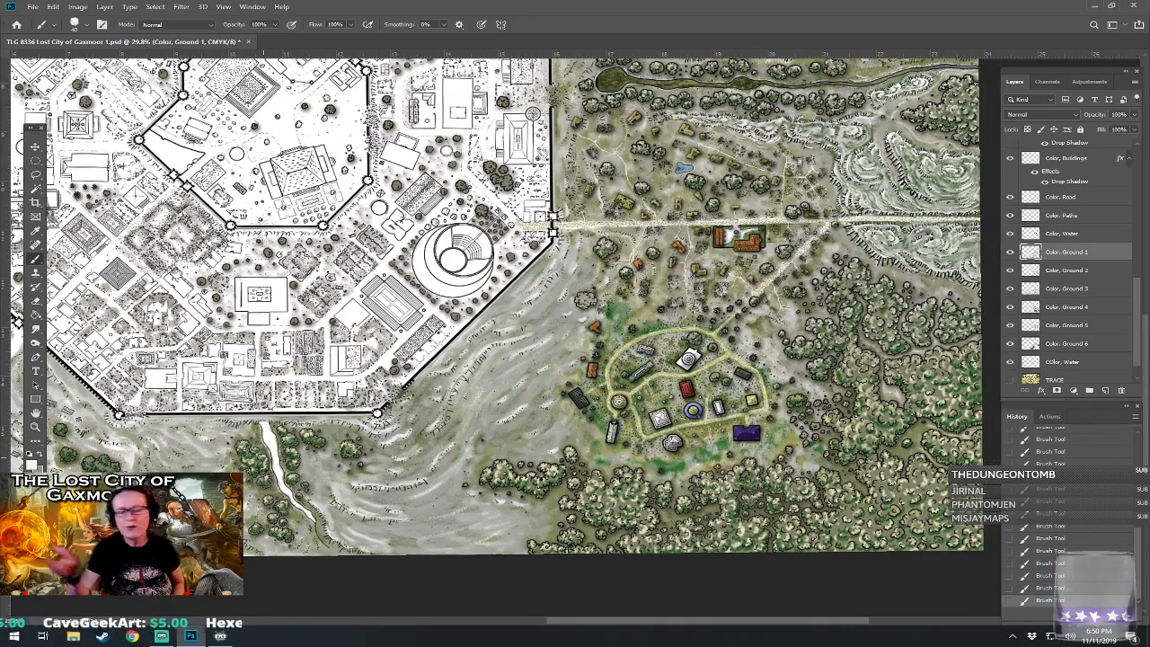
{"action": "scroll", "coordinate": [494, 306], "scroll_direction": "up", "scroll_amount": 3}
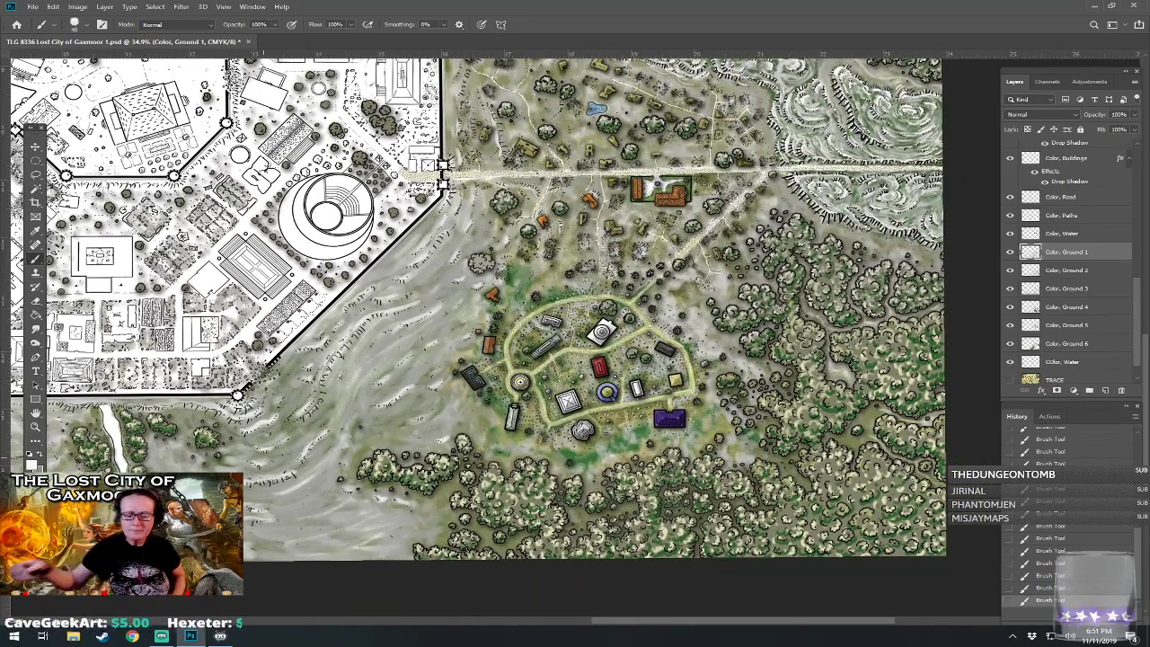
{"action": "scroll", "coordinate": [530, 311], "scroll_direction": "up", "scroll_amount": 2}
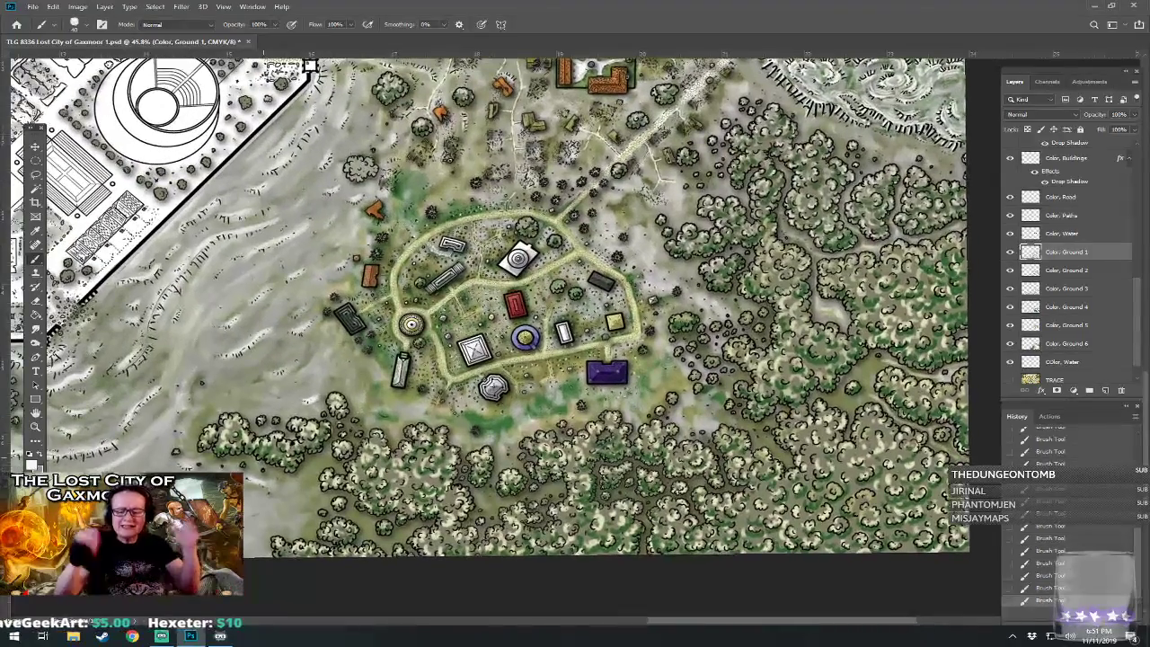
{"action": "scroll", "coordinate": [531, 310], "scroll_direction": "right", "scroll_amount": 2}
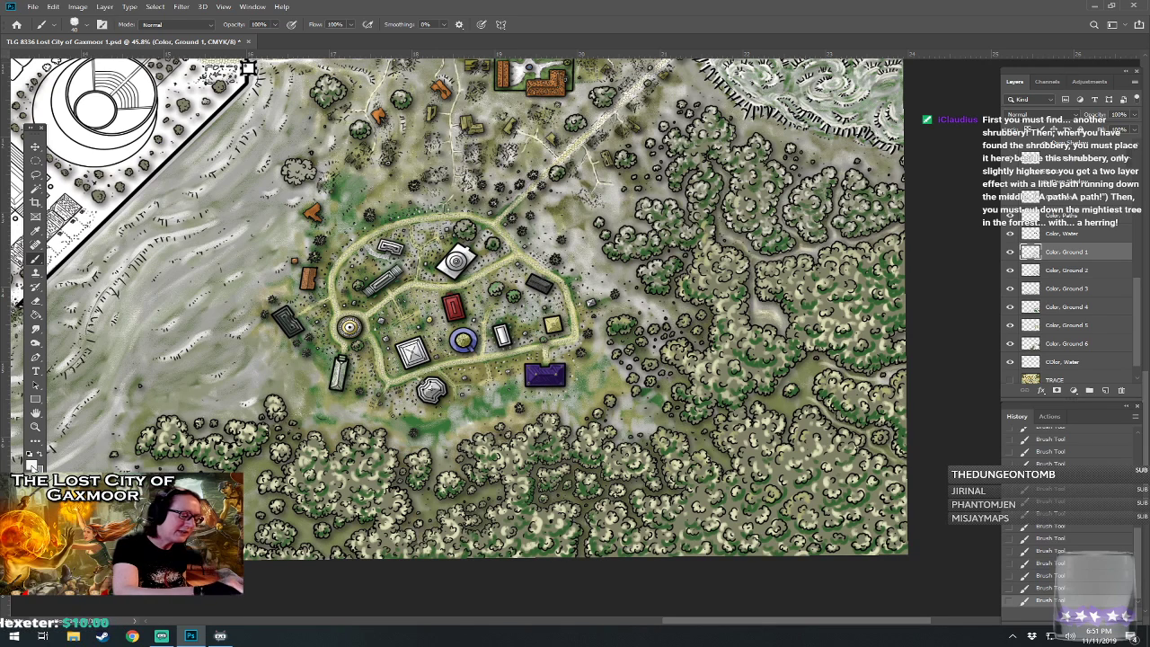
- Set the foreground colour to the pale yellow-green e1eeac and make the Color, Paths layer active
{"action": "left_click", "coordinate": [32, 465]}
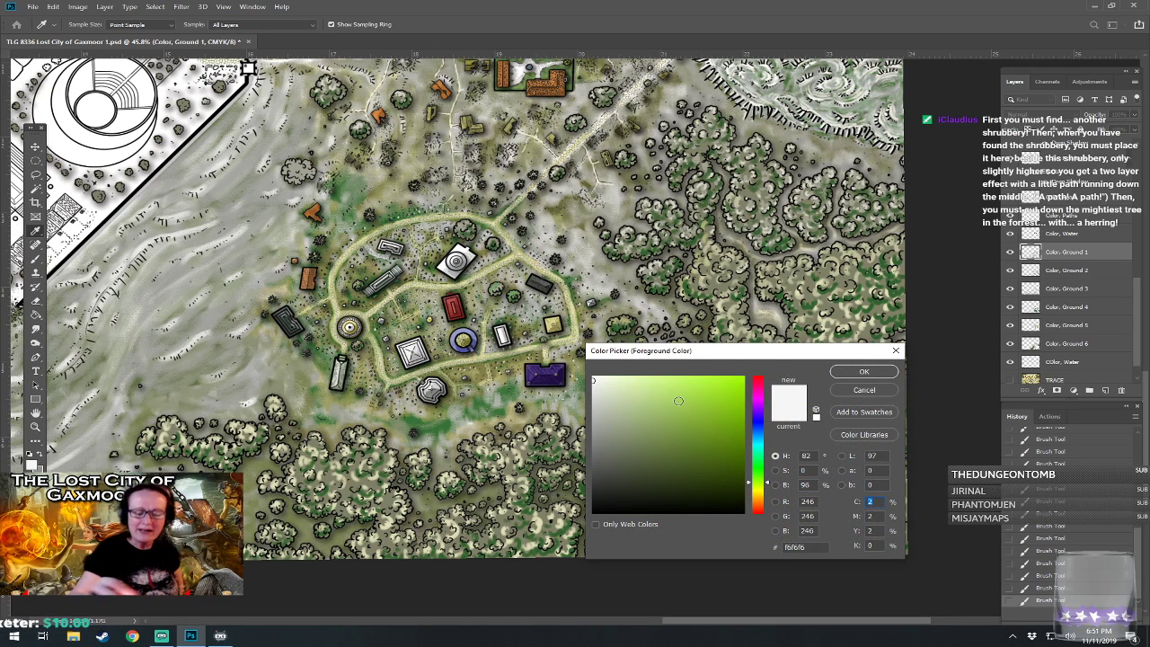
{"action": "mouse_move", "coordinate": [762, 484]}
{"action": "left_mouse_down"}
{"action": "mouse_move", "coordinate": [762, 499]}
{"action": "mouse_move", "coordinate": [762, 486]}
{"action": "left_mouse_up"}
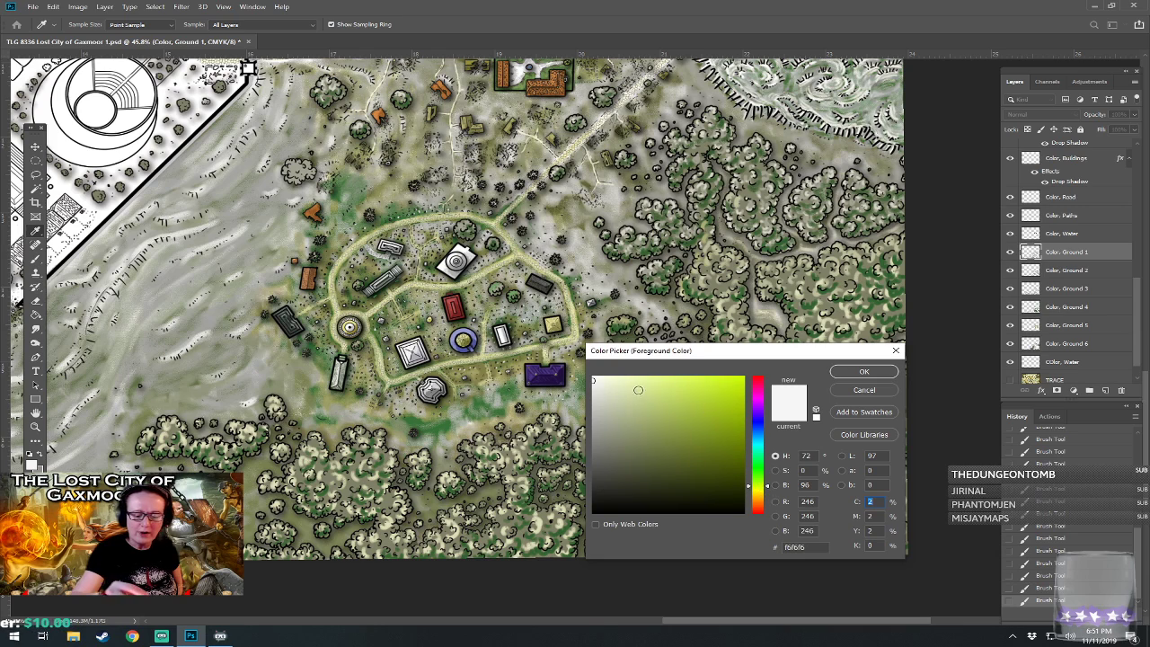
{"action": "left_click", "coordinate": [636, 382]}
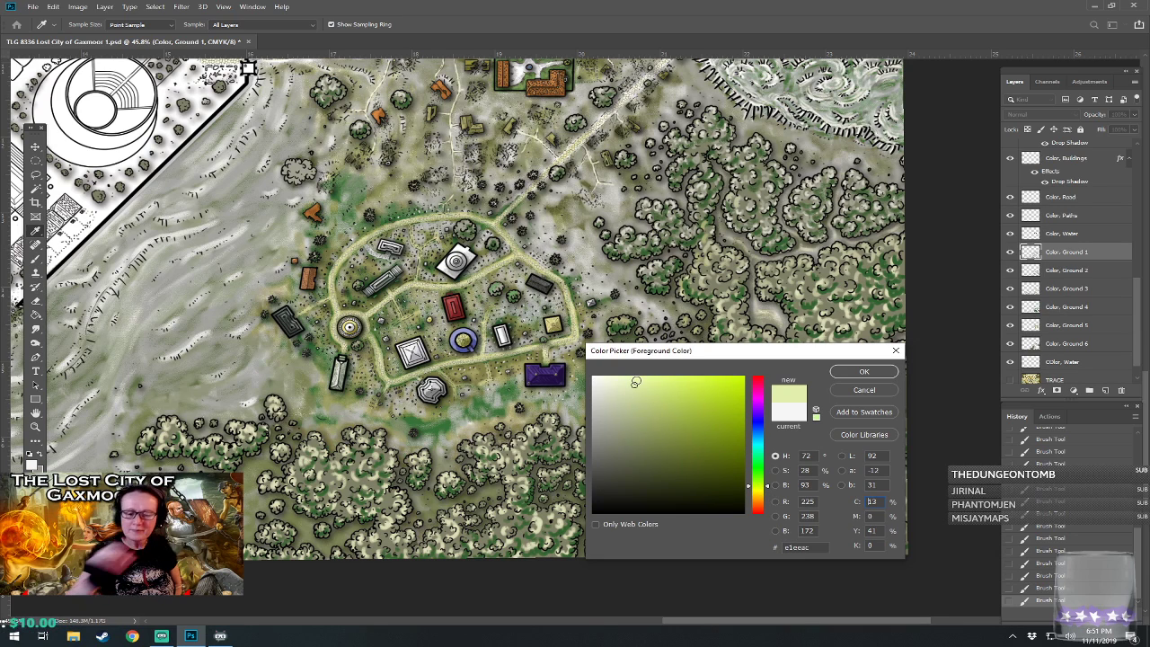
{"action": "left_click", "coordinate": [873, 372]}
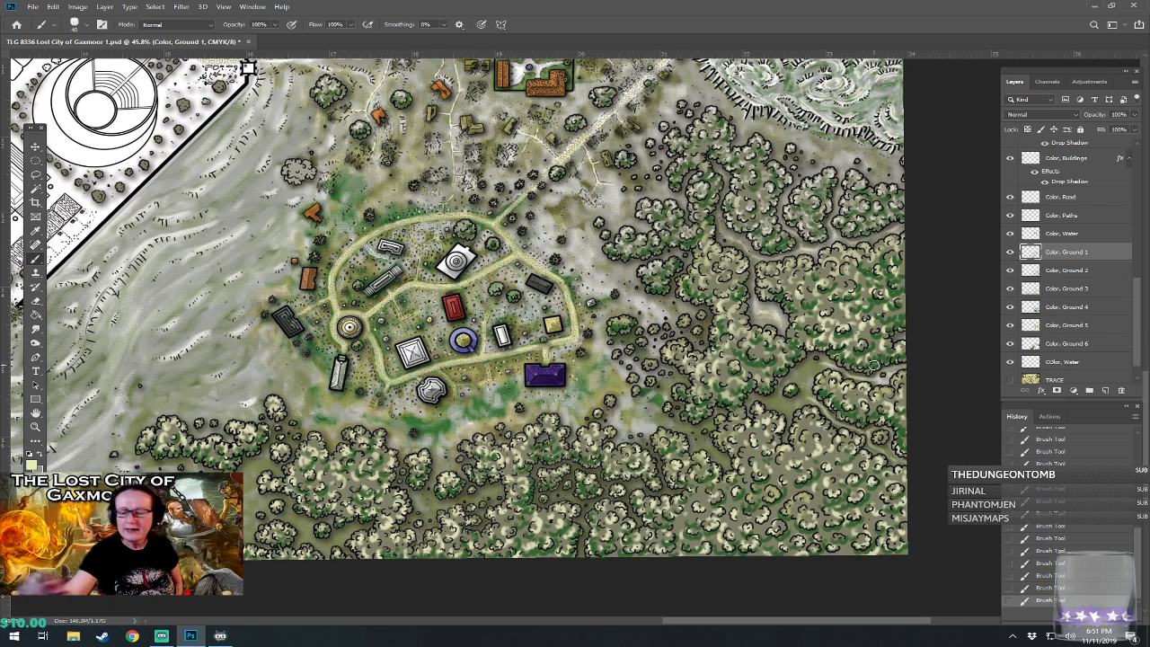
{"action": "left_click", "coordinate": [1067, 216]}
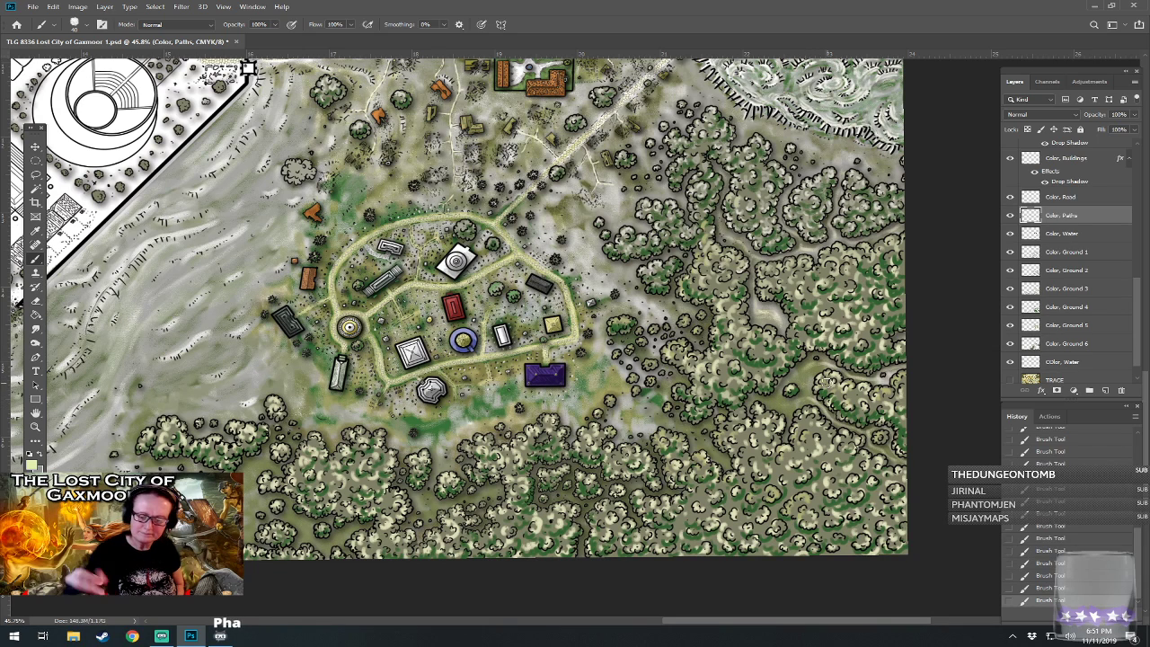
- Make the Color, Ground 1 layer active again and set the foreground colour to a very light grey
{"action": "left_click_drag", "start_coordinate": [829, 382], "coordinate": [896, 379]}
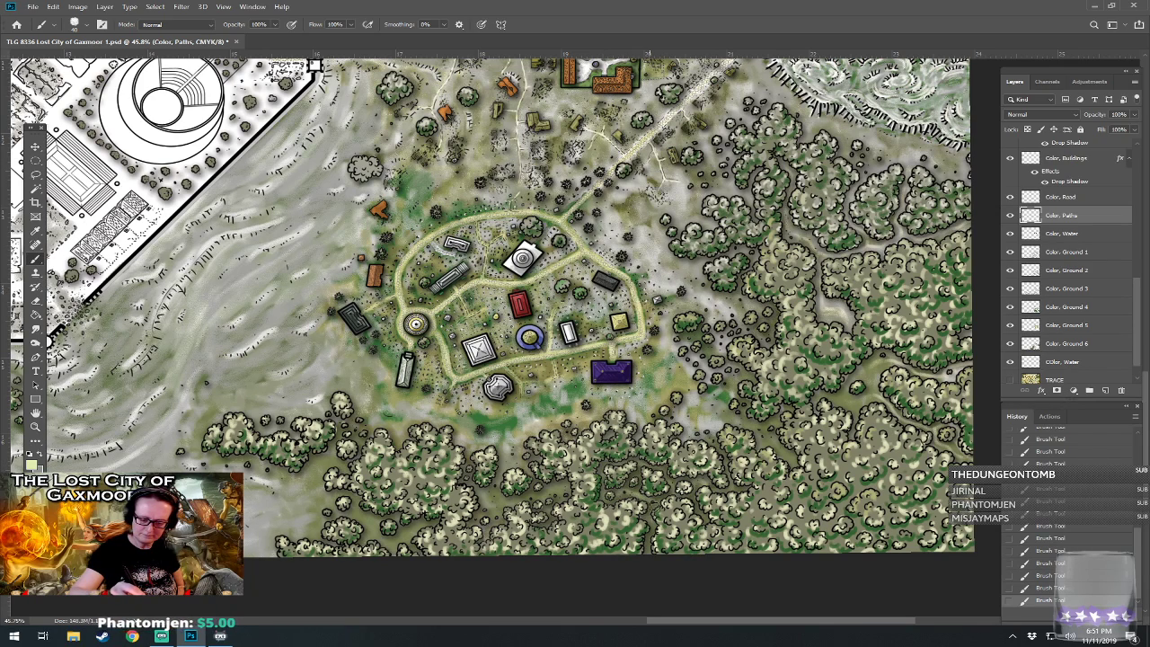
{"action": "left_click_drag", "start_coordinate": [696, 527], "coordinate": [768, 532]}
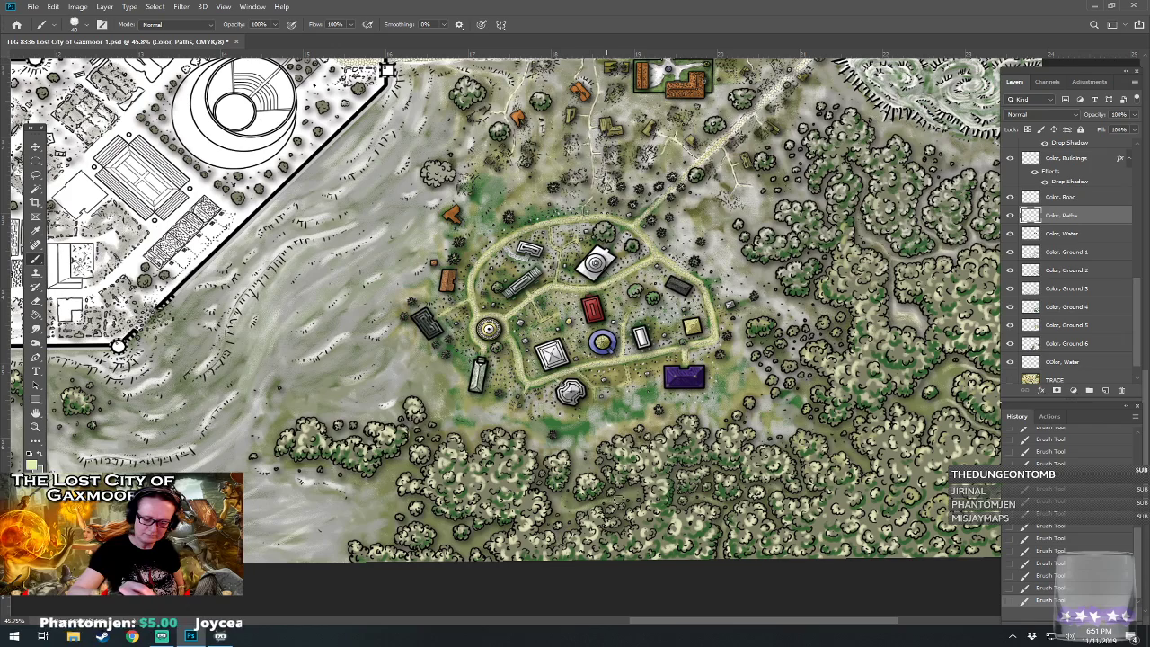
{"action": "left_click_drag", "start_coordinate": [581, 459], "coordinate": [733, 459]}
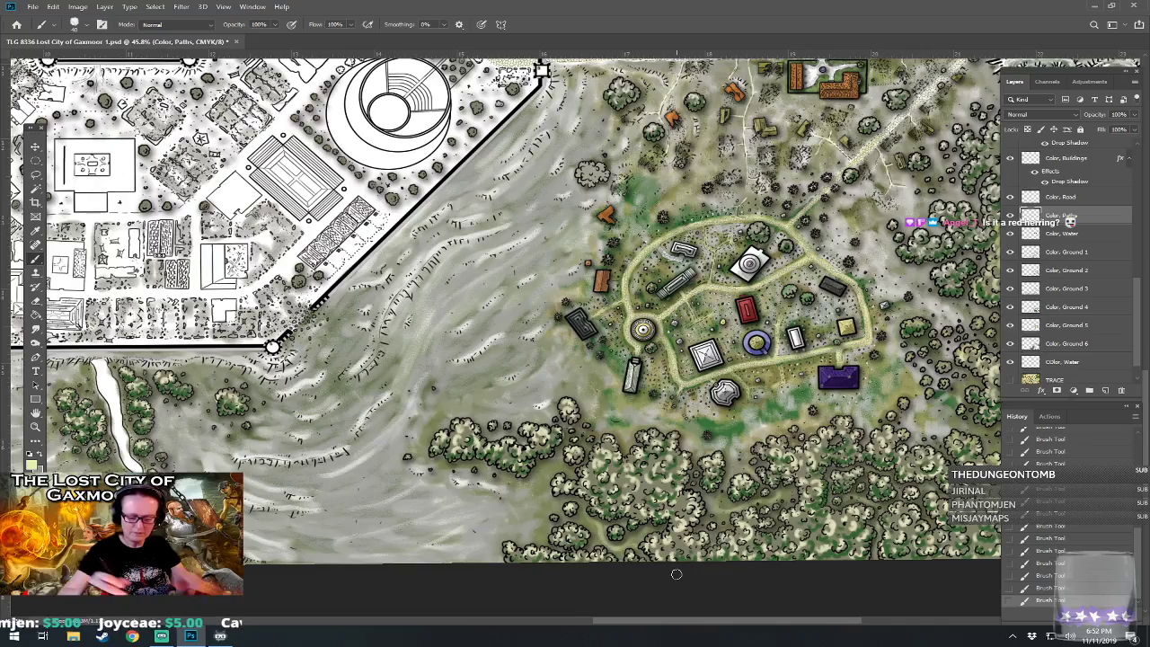
{"action": "scroll", "coordinate": [672, 573], "scroll_direction": "down", "scroll_amount": 3}
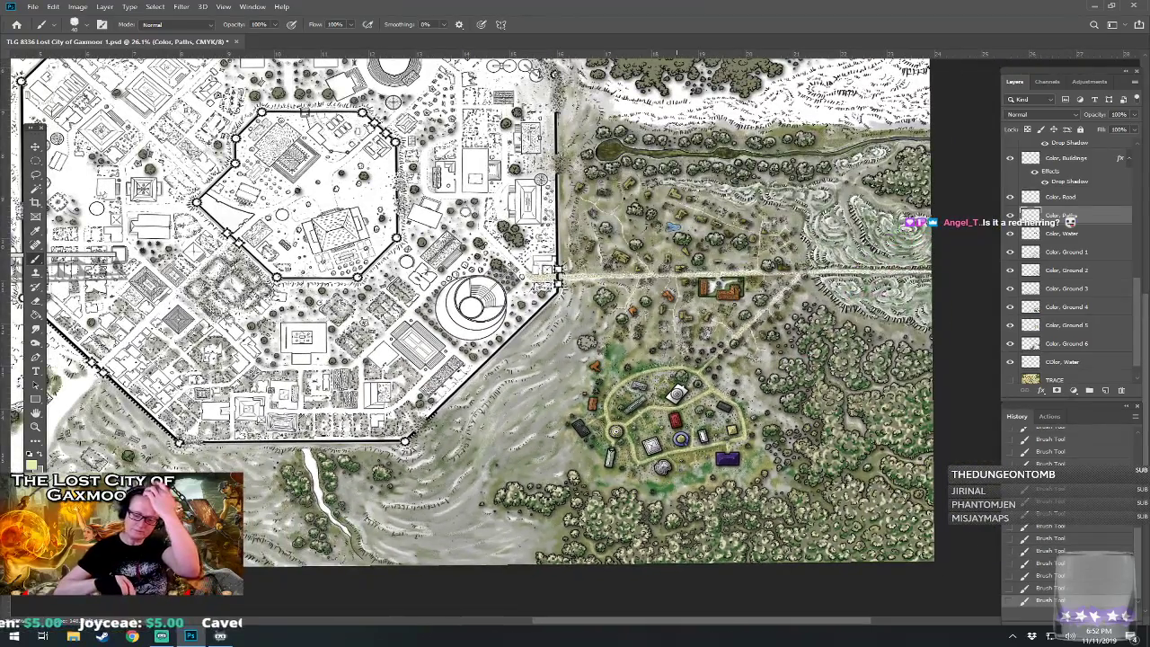
{"action": "scroll", "coordinate": [738, 511], "scroll_direction": "up", "scroll_amount": 4}
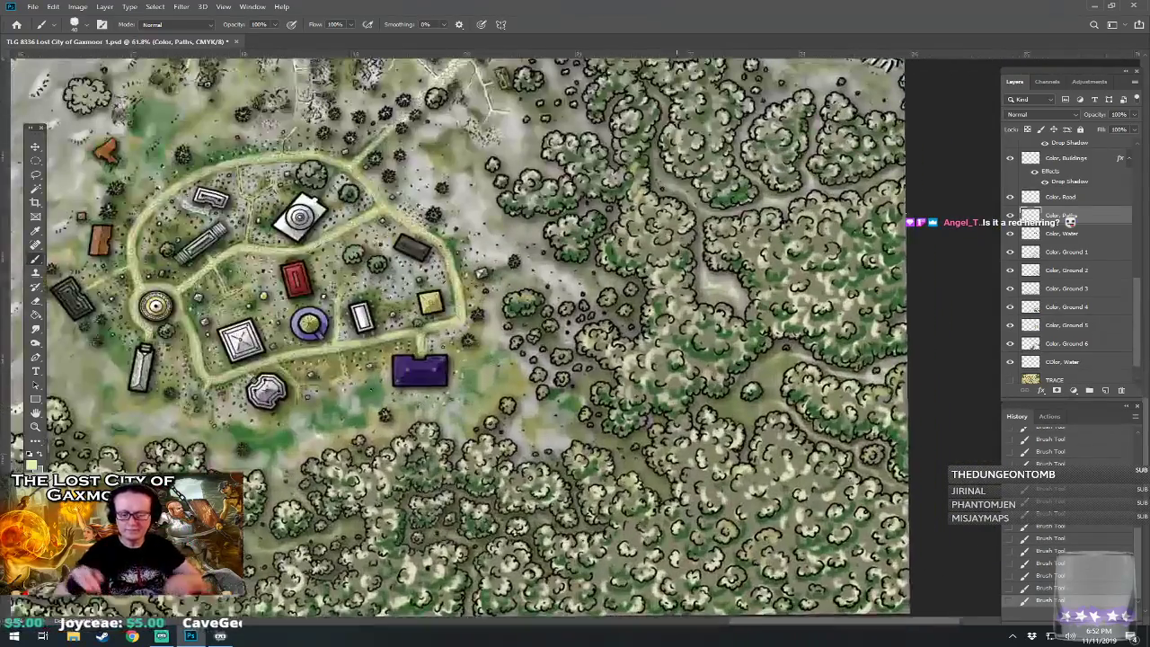
{"action": "left_click", "coordinate": [1070, 255]}
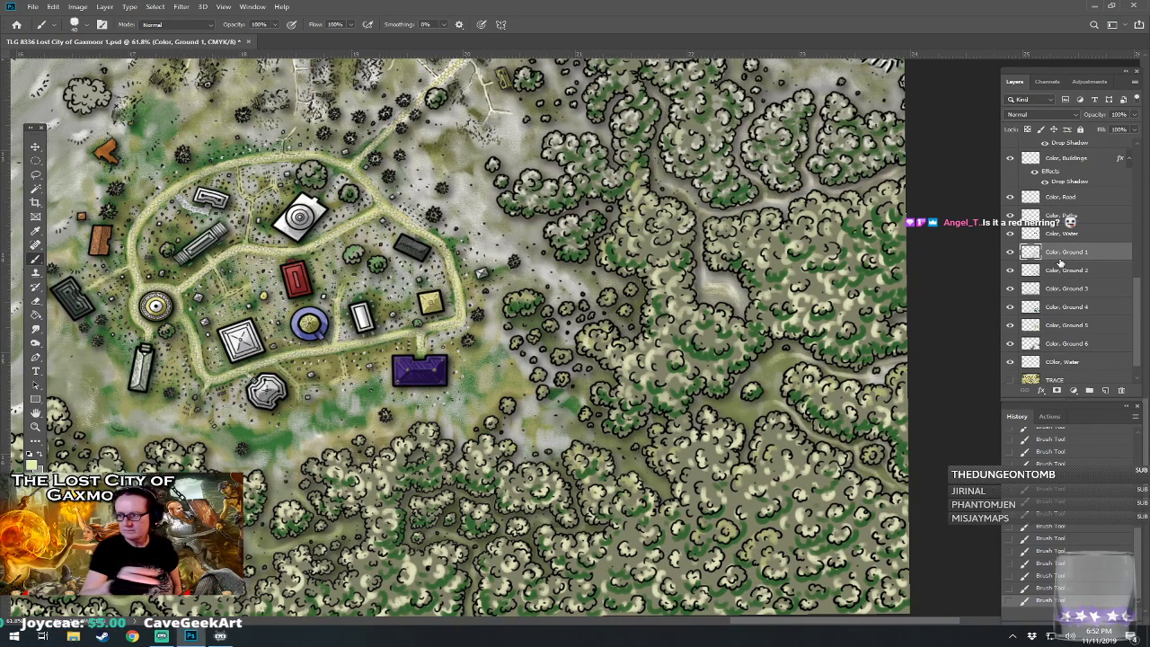
{"action": "left_click_drag", "start_coordinate": [576, 323], "coordinate": [563, 338]}
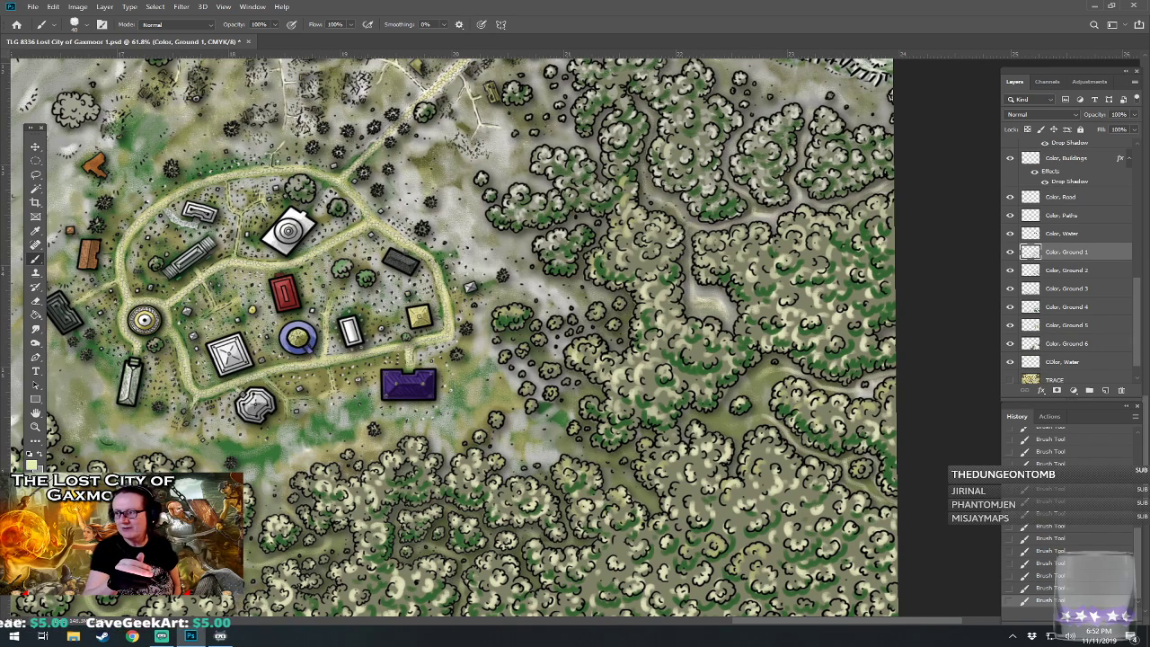
{"action": "left_click", "coordinate": [33, 465]}
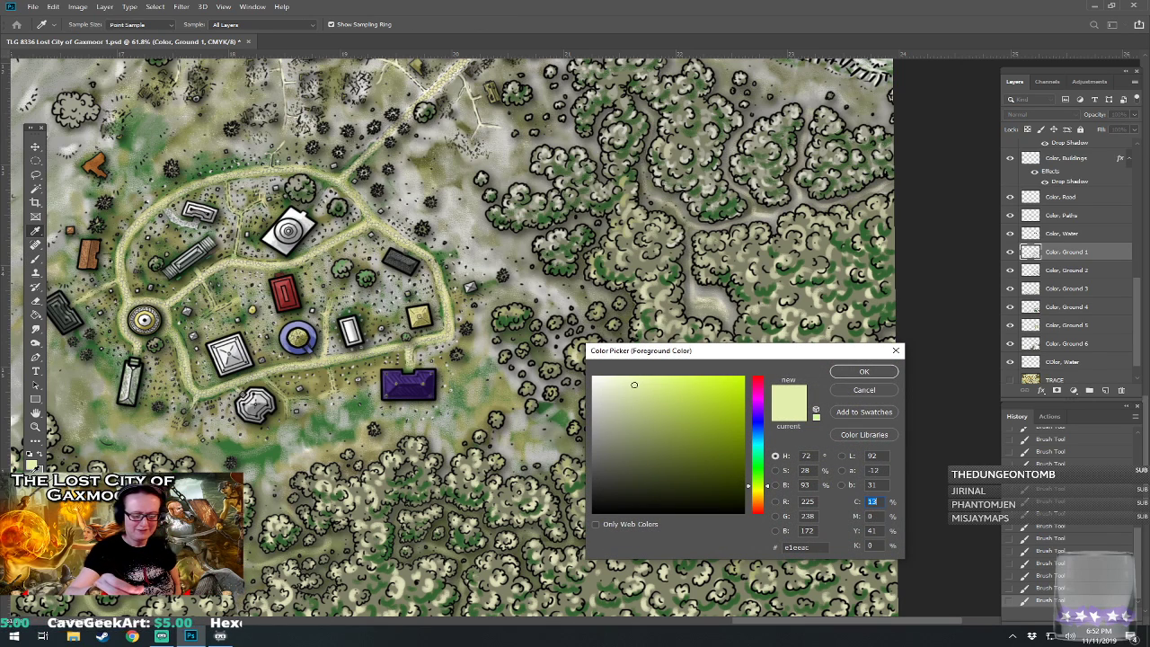
{"action": "left_click_drag", "start_coordinate": [736, 355], "coordinate": [617, 364]}
{"action": "left_click", "coordinate": [478, 398]}
{"action": "left_click", "coordinate": [743, 379]}
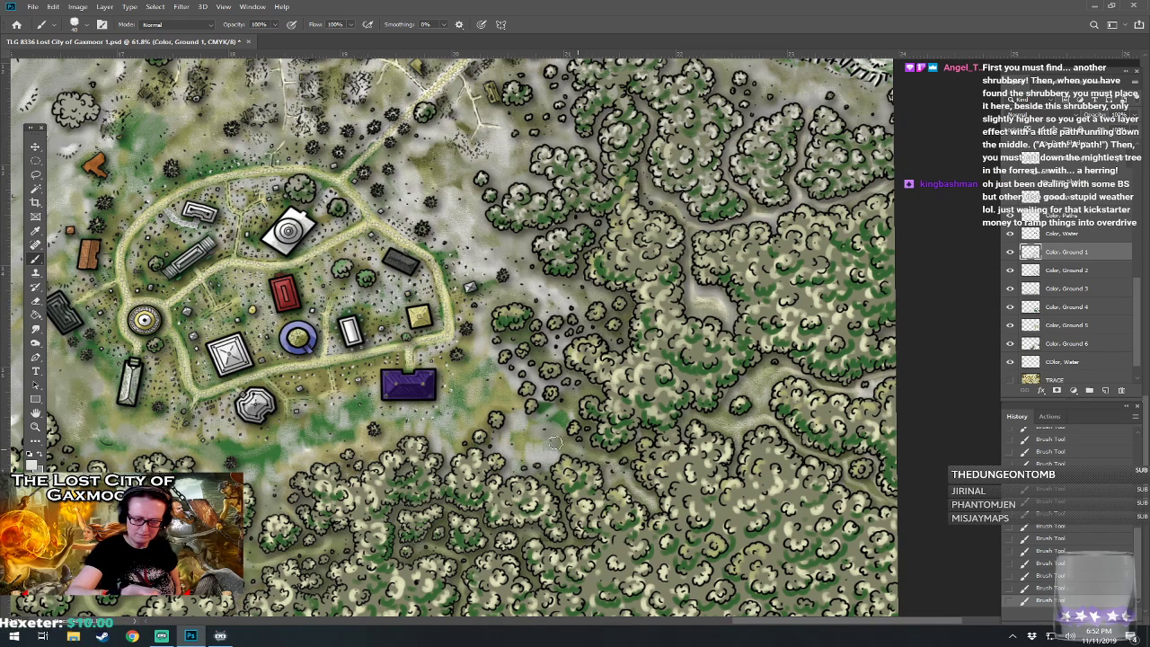
- Brush light grey highlights into the clearings and paths of the forest east and south of the walled village
{"action": "left_click_drag", "start_coordinate": [544, 432], "coordinate": [684, 389]}
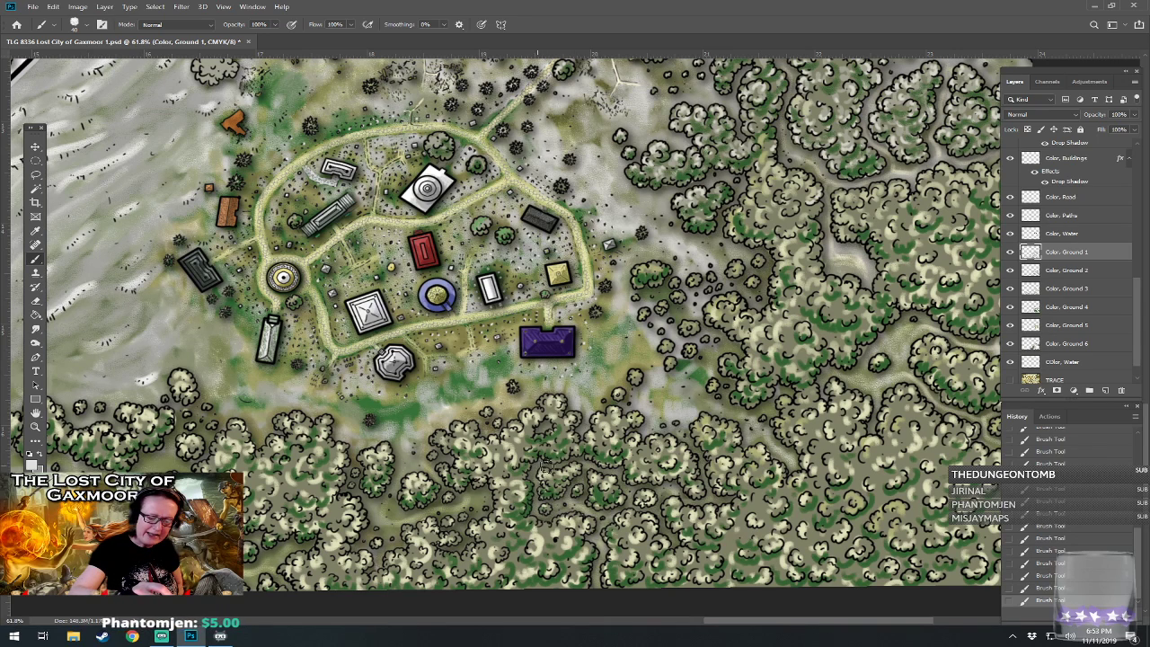
{"action": "left_click_drag", "start_coordinate": [609, 447], "coordinate": [749, 421]}
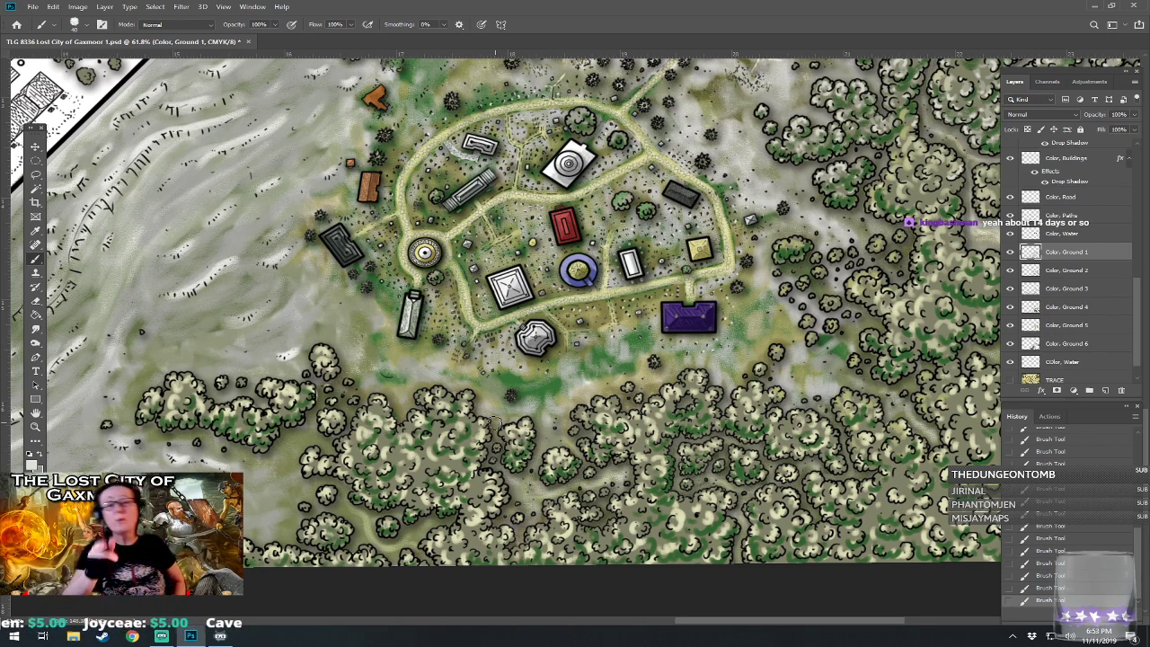
{"action": "left_click_drag", "start_coordinate": [496, 423], "coordinate": [611, 405]}
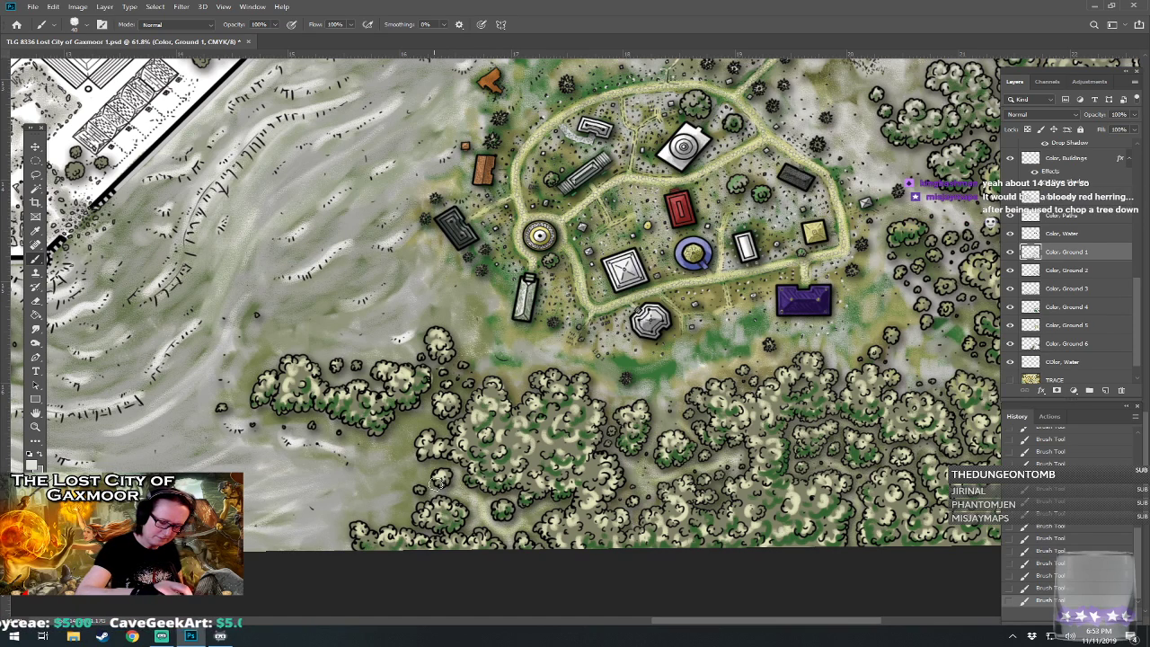
- Examine the highlighted ground around the southeastern wall, the walled village and the forest, both as an overview and up close
{"action": "scroll", "coordinate": [459, 475], "scroll_direction": "down", "scroll_amount": 5}
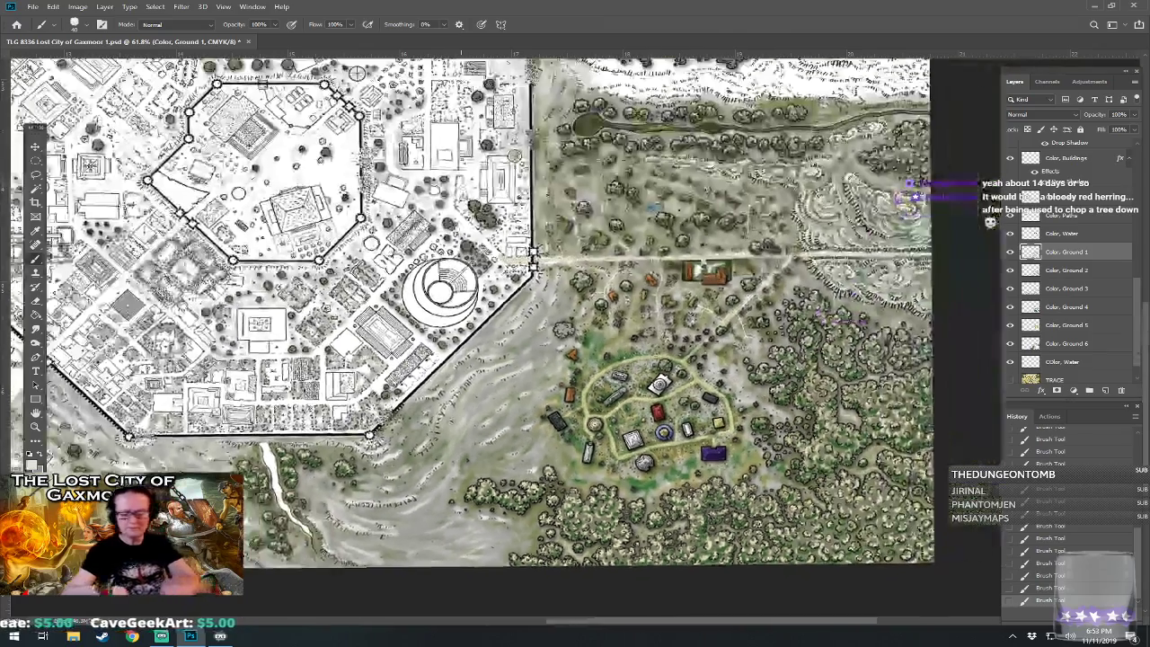
{"action": "scroll", "coordinate": [459, 475], "scroll_direction": "left", "scroll_amount": 2}
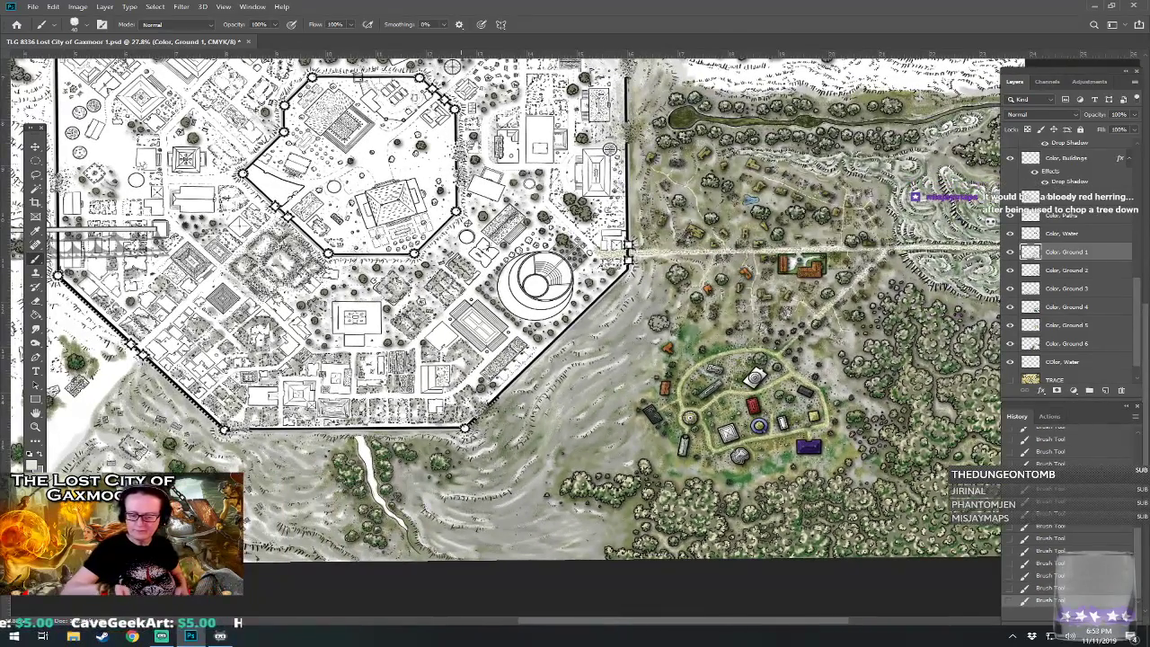
{"action": "scroll", "coordinate": [503, 305], "scroll_direction": "right", "scroll_amount": 3}
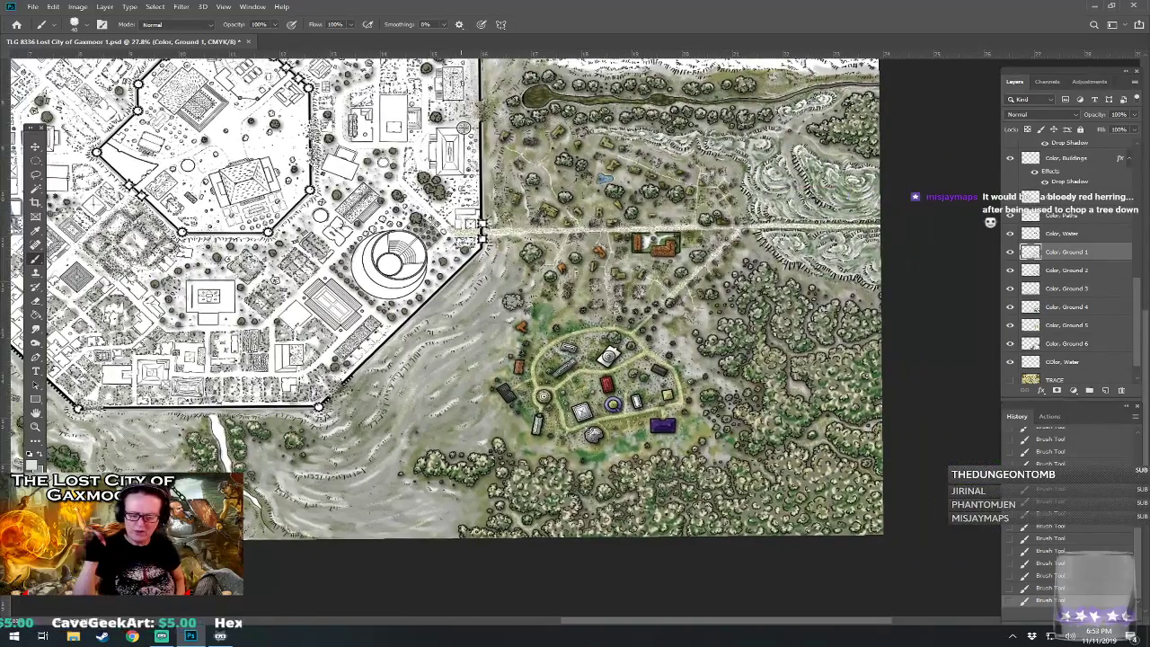
{"action": "scroll", "coordinate": [503, 296], "scroll_direction": "left", "scroll_amount": 3}
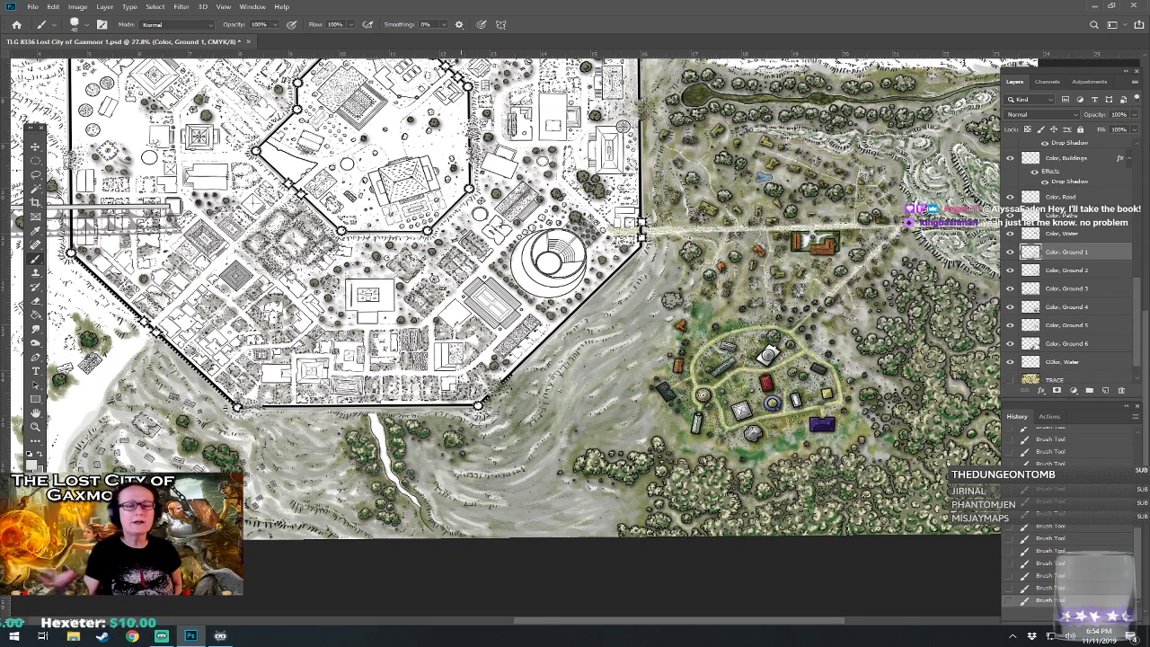
{"action": "scroll", "coordinate": [669, 529], "scroll_direction": "up", "scroll_amount": 5}
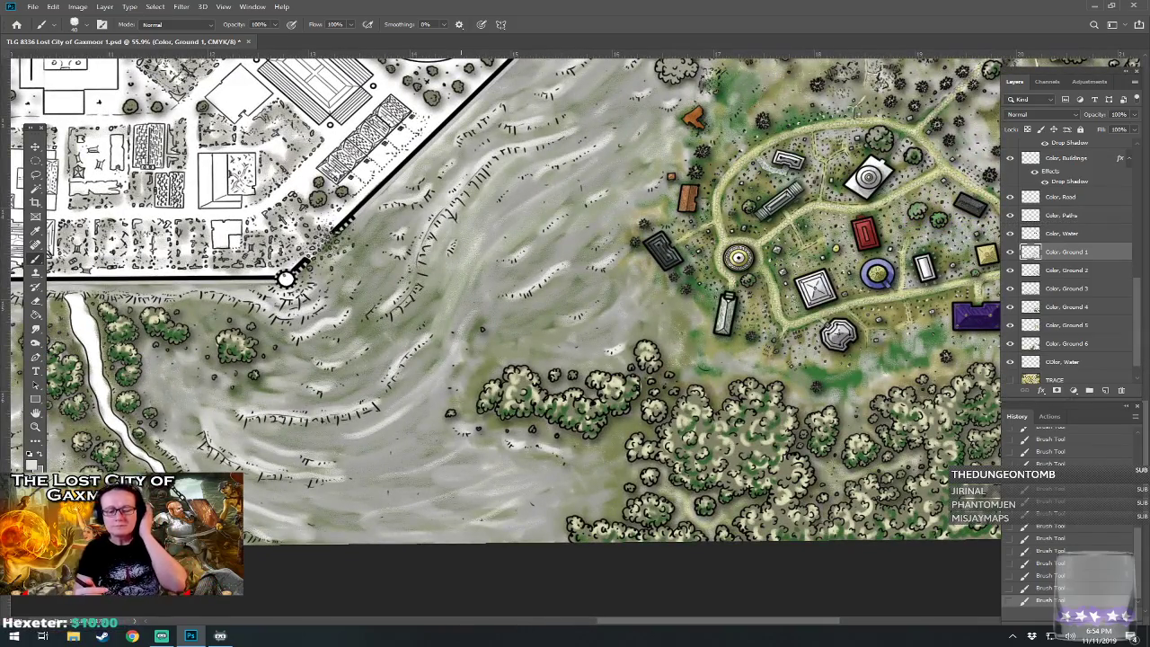
{"action": "left_click_drag", "start_coordinate": [285, 279], "coordinate": [204, 287]}
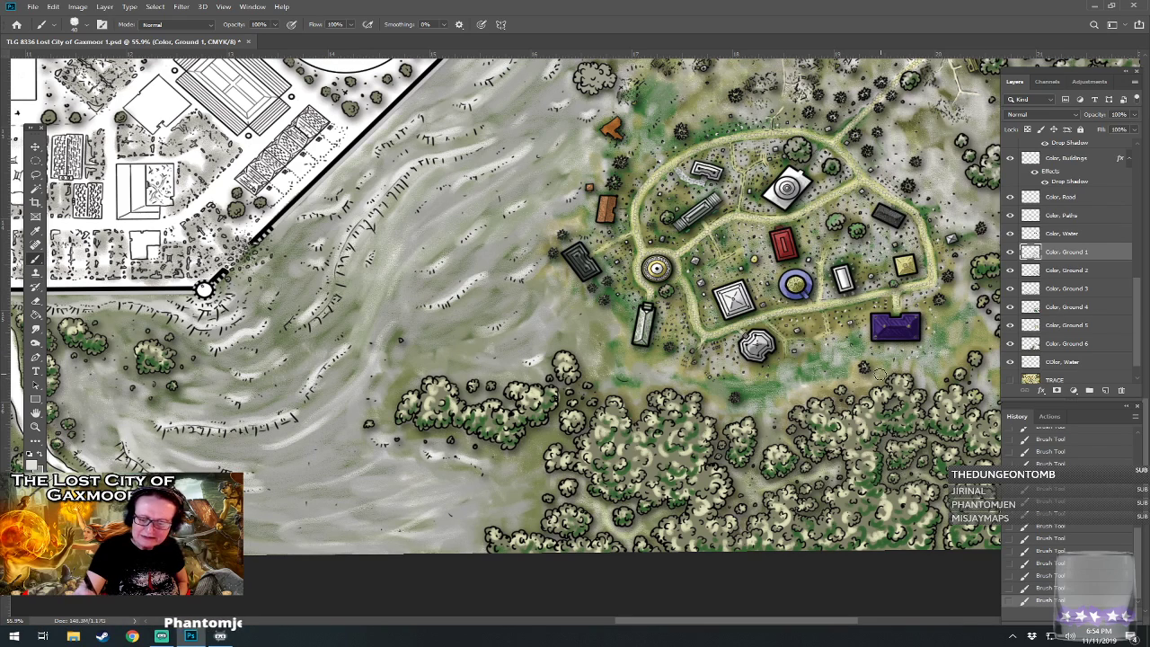
{"action": "scroll", "coordinate": [854, 385], "scroll_direction": "down", "scroll_amount": 6}
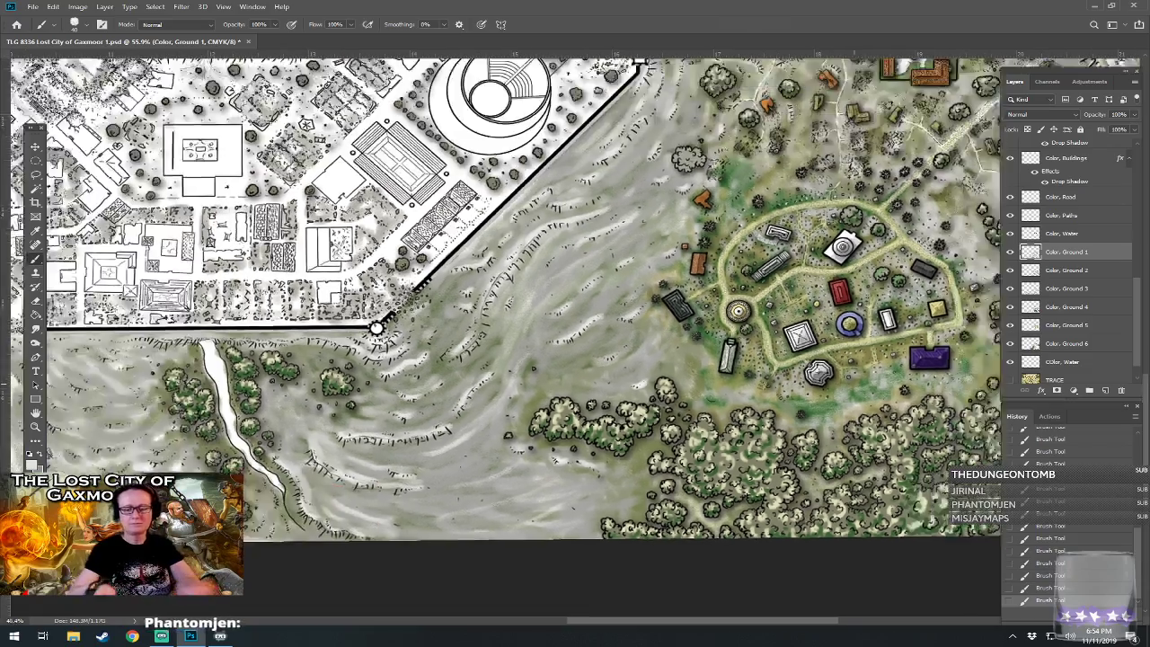
{"action": "scroll", "coordinate": [854, 384], "scroll_direction": "up", "scroll_amount": 2}
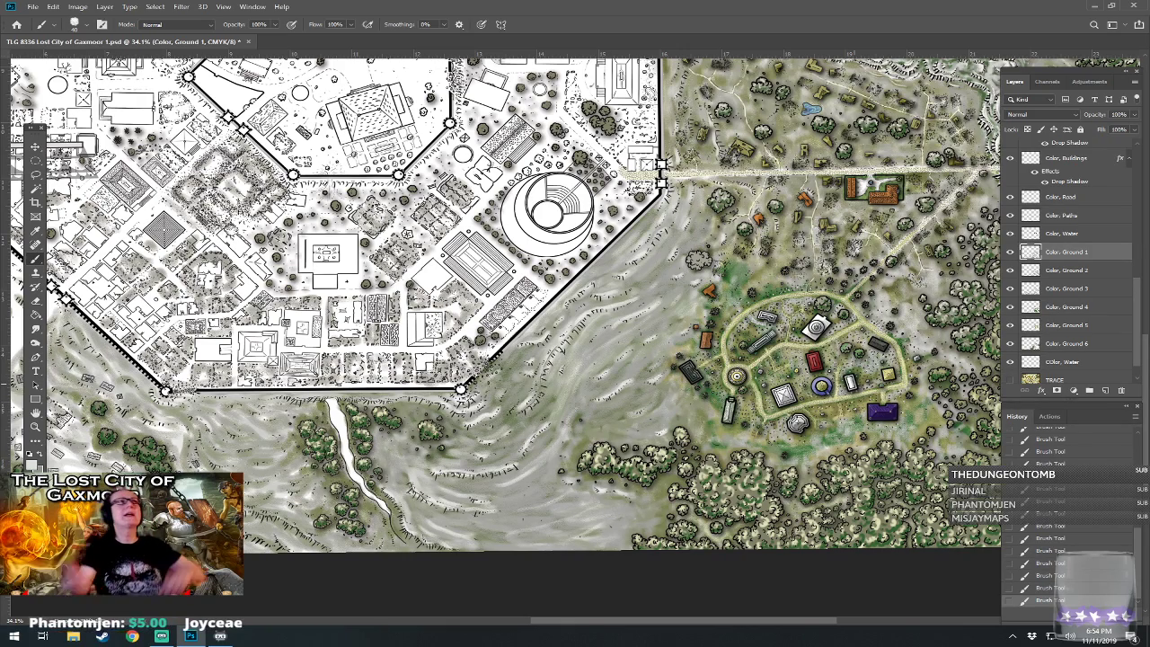
{"action": "scroll", "coordinate": [661, 186], "scroll_direction": "up", "scroll_amount": 1}
{"action": "scroll", "coordinate": [660, 172], "scroll_direction": "up", "scroll_amount": 1}
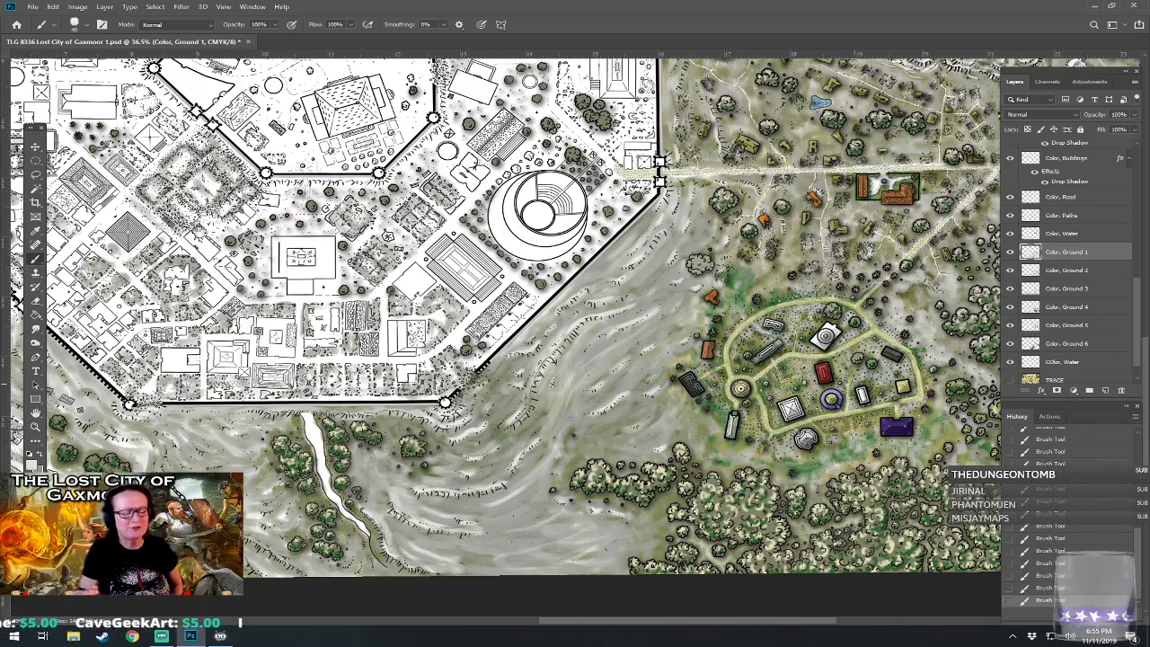
{"action": "scroll", "coordinate": [611, 592], "scroll_direction": "up", "scroll_amount": 3}
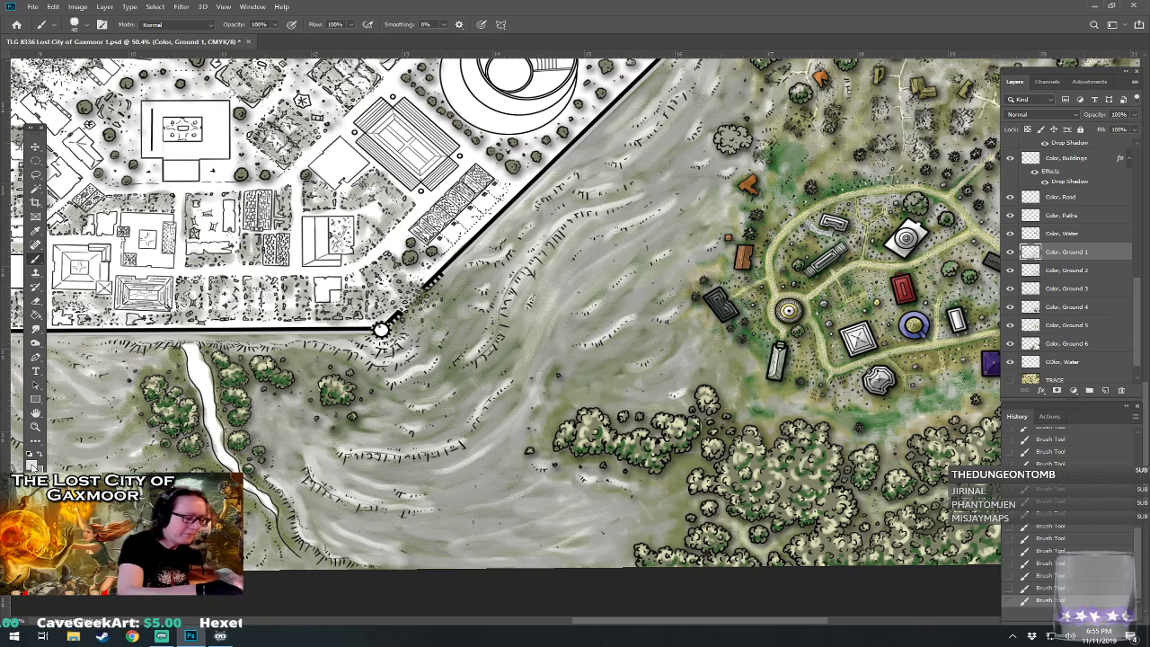
- Set the foreground colour to the dark grey 6a6a6a for shadows on the Color, Ground 1 layer
{"action": "left_click", "coordinate": [34, 459]}
{"action": "left_click", "coordinate": [473, 447]}
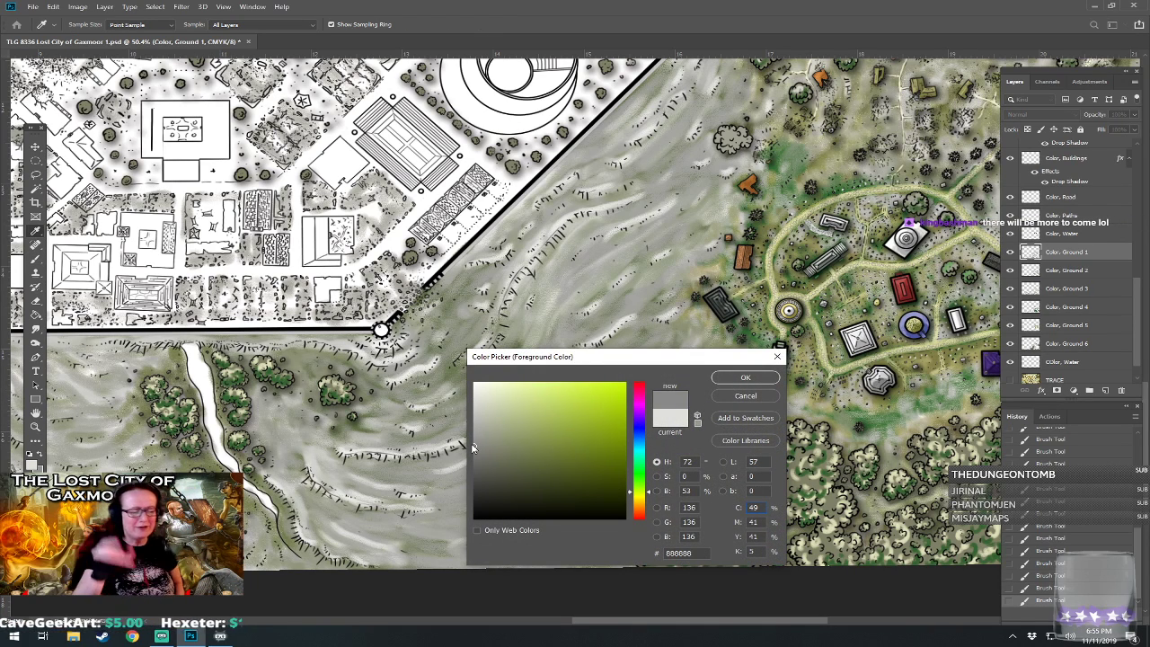
{"action": "left_click", "coordinate": [475, 459]}
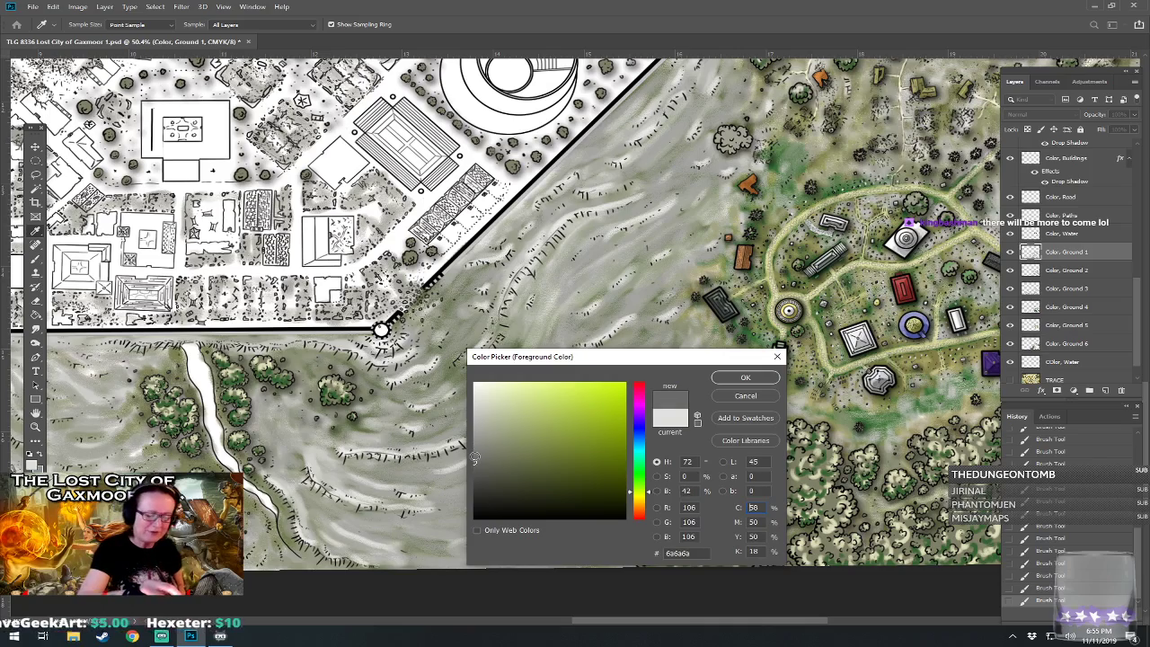
{"action": "left_click", "coordinate": [743, 378]}
- Brush dark grey shadows into the ridge hatching on both sides of the stream south of the city wall
{"action": "scroll", "coordinate": [724, 379], "scroll_direction": "up", "scroll_amount": 3}
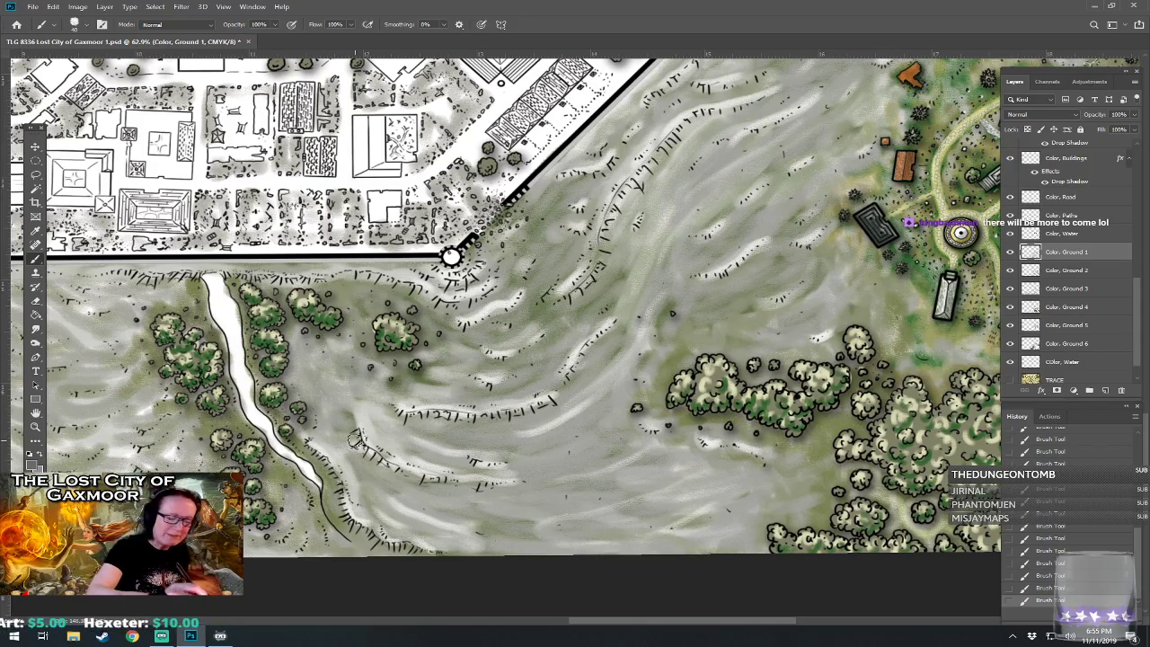
{"action": "scroll", "coordinate": [356, 437], "scroll_direction": "up", "scroll_amount": 5}
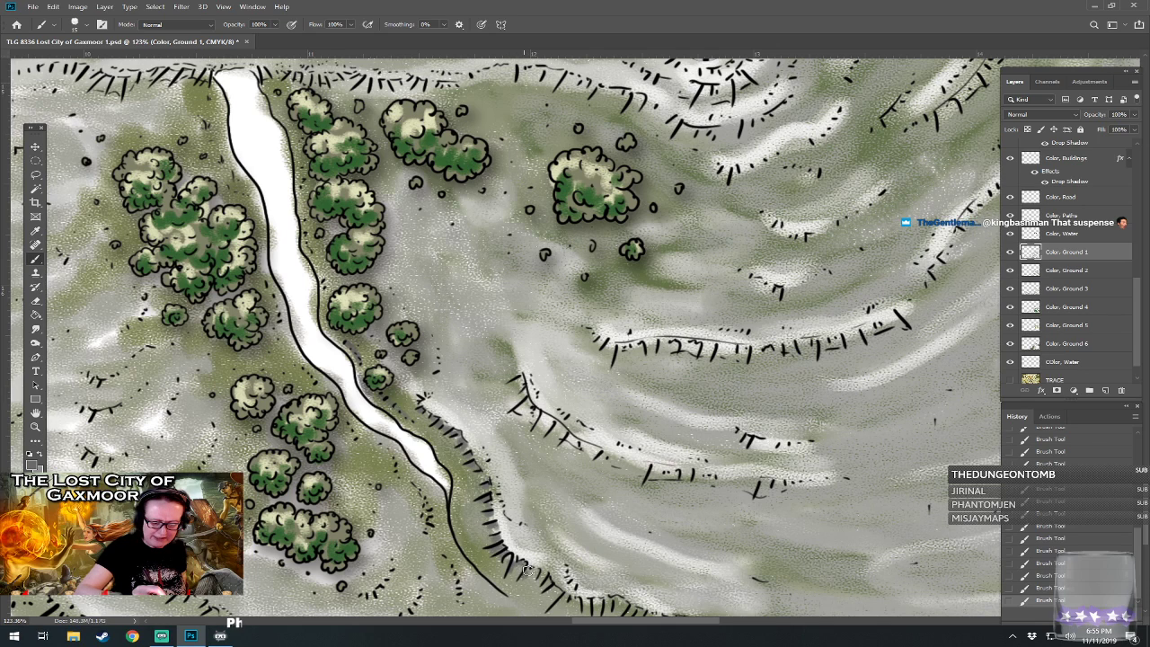
{"action": "scroll", "coordinate": [530, 575], "scroll_direction": "down", "scroll_amount": 3}
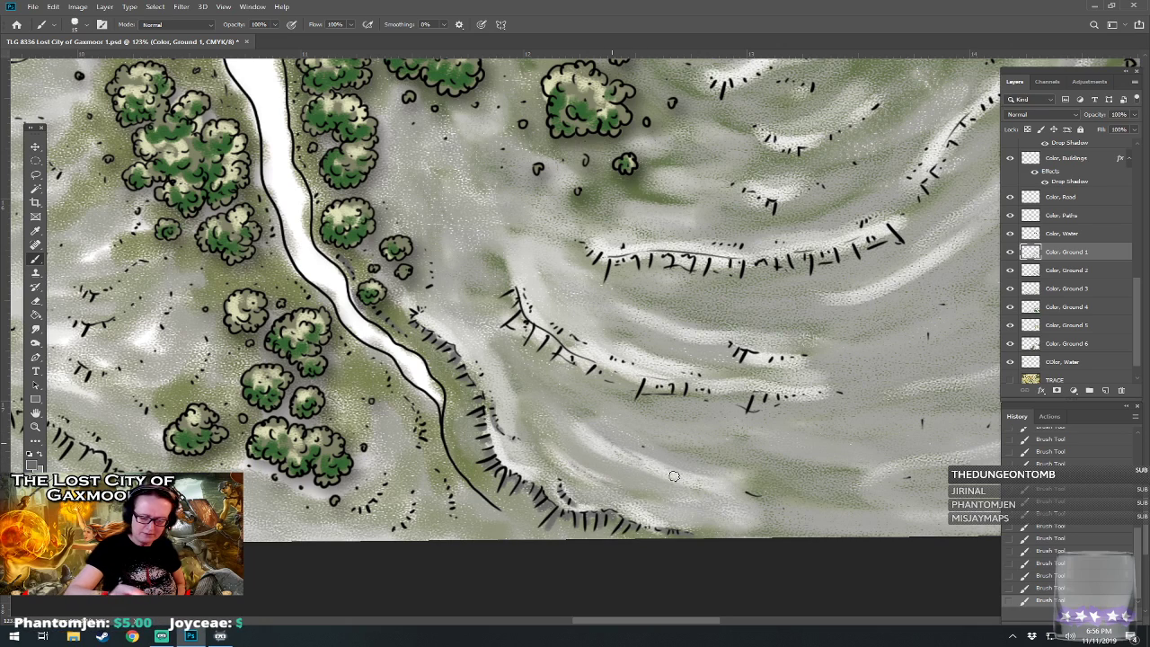
{"action": "mouse_move", "coordinate": [398, 529]}
{"action": "left_mouse_down"}
{"action": "mouse_move", "coordinate": [412, 493]}
{"action": "mouse_move", "coordinate": [356, 511]}
{"action": "mouse_move", "coordinate": [385, 484]}
{"action": "left_mouse_up"}
{"action": "mouse_move", "coordinate": [417, 413]}
{"action": "left_mouse_down"}
{"action": "mouse_move", "coordinate": [420, 450]}
{"action": "mouse_move", "coordinate": [445, 481]}
{"action": "mouse_move", "coordinate": [450, 518]}
{"action": "left_mouse_up"}
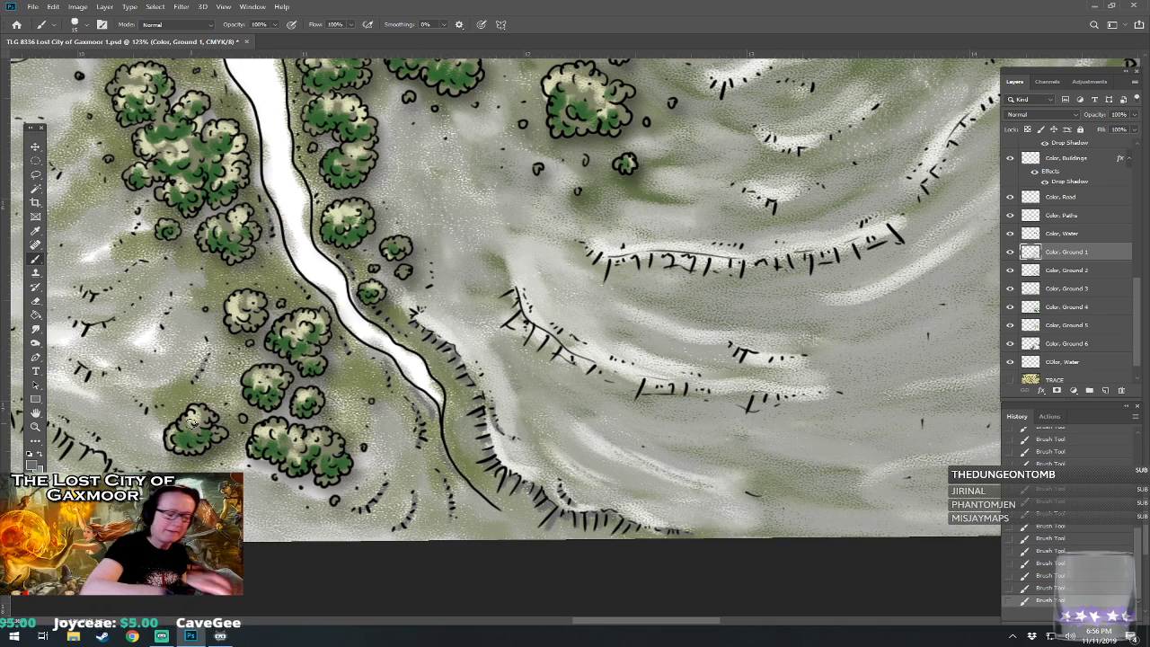
{"action": "left_click_drag", "start_coordinate": [191, 423], "coordinate": [180, 484]}
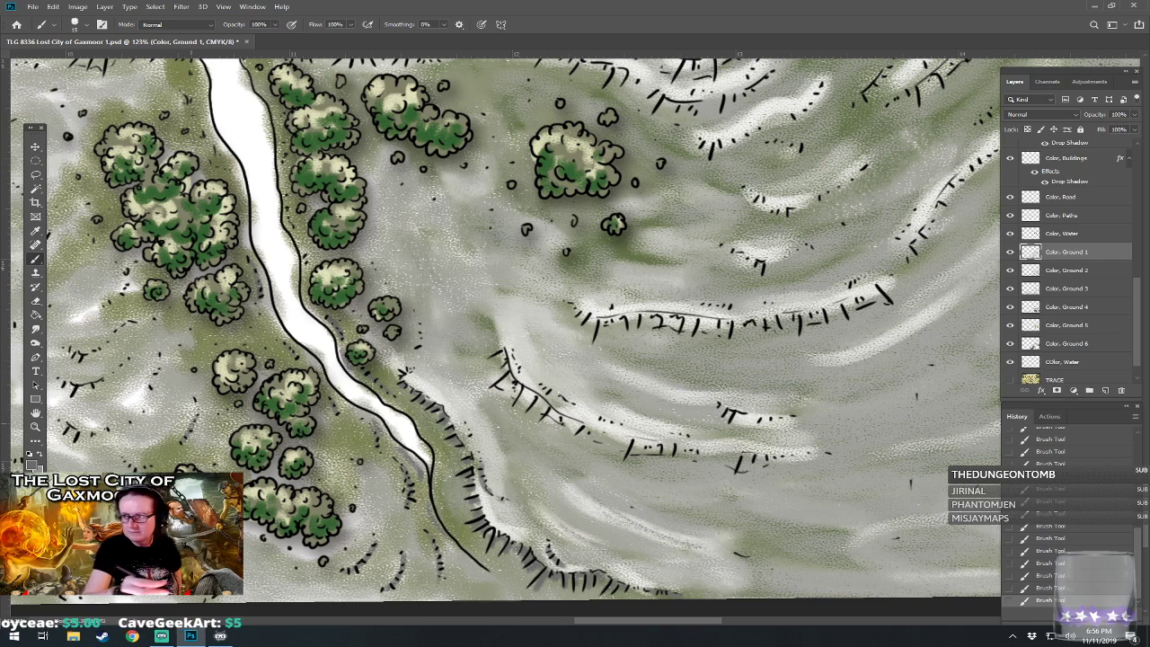
- Brush dark grey shadows under the curved cliff lines on the slope east of the stream
{"action": "mouse_move", "coordinate": [495, 360]}
{"action": "left_mouse_down"}
{"action": "mouse_move", "coordinate": [523, 401]}
{"action": "mouse_move", "coordinate": [510, 382]}
{"action": "mouse_move", "coordinate": [537, 397]}
{"action": "mouse_move", "coordinate": [535, 411]}
{"action": "mouse_move", "coordinate": [540, 401]}
{"action": "mouse_move", "coordinate": [590, 435]}
{"action": "left_mouse_up"}
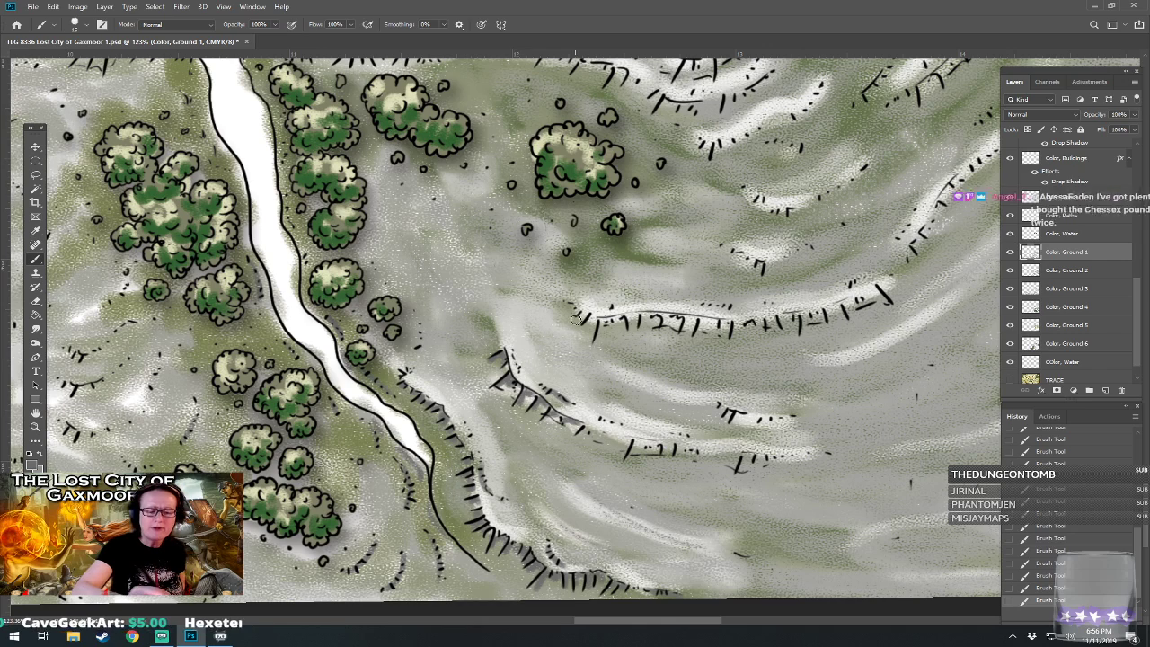
{"action": "mouse_move", "coordinate": [597, 316]}
{"action": "left_mouse_down"}
{"action": "mouse_move", "coordinate": [600, 335]}
{"action": "mouse_move", "coordinate": [652, 321]}
{"action": "mouse_move", "coordinate": [739, 327]}
{"action": "left_mouse_up"}
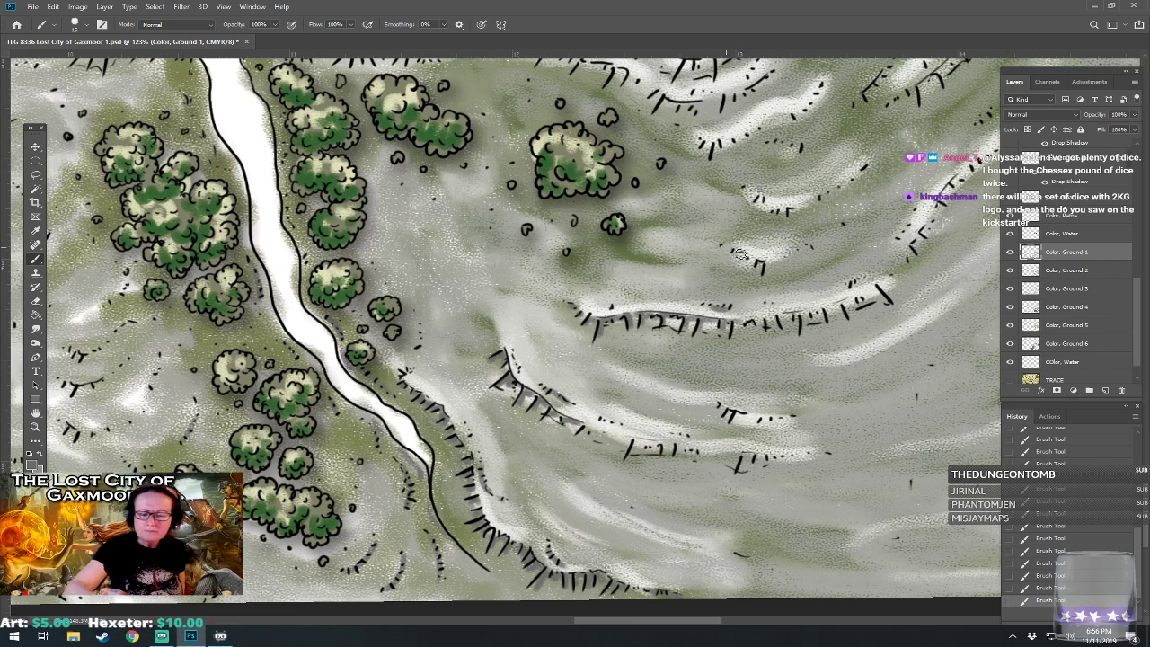
{"action": "mouse_move", "coordinate": [755, 317]}
{"action": "left_mouse_down"}
{"action": "mouse_move", "coordinate": [758, 328]}
{"action": "mouse_move", "coordinate": [850, 315]}
{"action": "mouse_move", "coordinate": [874, 303]}
{"action": "mouse_move", "coordinate": [855, 289]}
{"action": "left_mouse_up"}
{"action": "mouse_move", "coordinate": [724, 407]}
{"action": "left_mouse_down"}
{"action": "mouse_move", "coordinate": [740, 419]}
{"action": "mouse_move", "coordinate": [789, 417]}
{"action": "left_mouse_up"}
{"action": "mouse_move", "coordinate": [732, 458]}
{"action": "left_mouse_down"}
{"action": "mouse_move", "coordinate": [801, 459]}
{"action": "mouse_move", "coordinate": [714, 445]}
{"action": "mouse_move", "coordinate": [738, 453]}
{"action": "mouse_move", "coordinate": [630, 453]}
{"action": "mouse_move", "coordinate": [641, 442]}
{"action": "mouse_move", "coordinate": [686, 450]}
{"action": "mouse_move", "coordinate": [601, 418]}
{"action": "mouse_move", "coordinate": [678, 435]}
{"action": "mouse_move", "coordinate": [583, 431]}
{"action": "mouse_move", "coordinate": [633, 434]}
{"action": "left_mouse_up"}
{"action": "key", "text": "ctrl+minus"}
{"action": "key", "text": "ctrl+minus"}
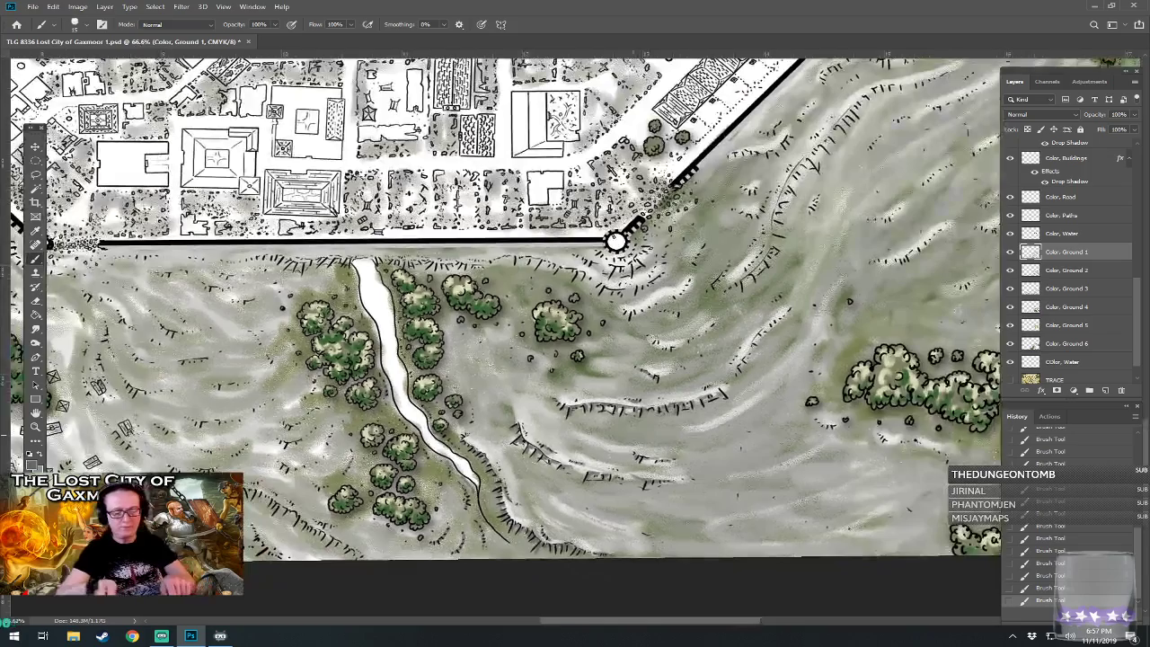
- Shade the small ridges between the southeastern corner tower, the forest edge and the western side of the walled village in dark grey
{"action": "scroll", "coordinate": [717, 539], "scroll_direction": "up", "scroll_amount": 1}
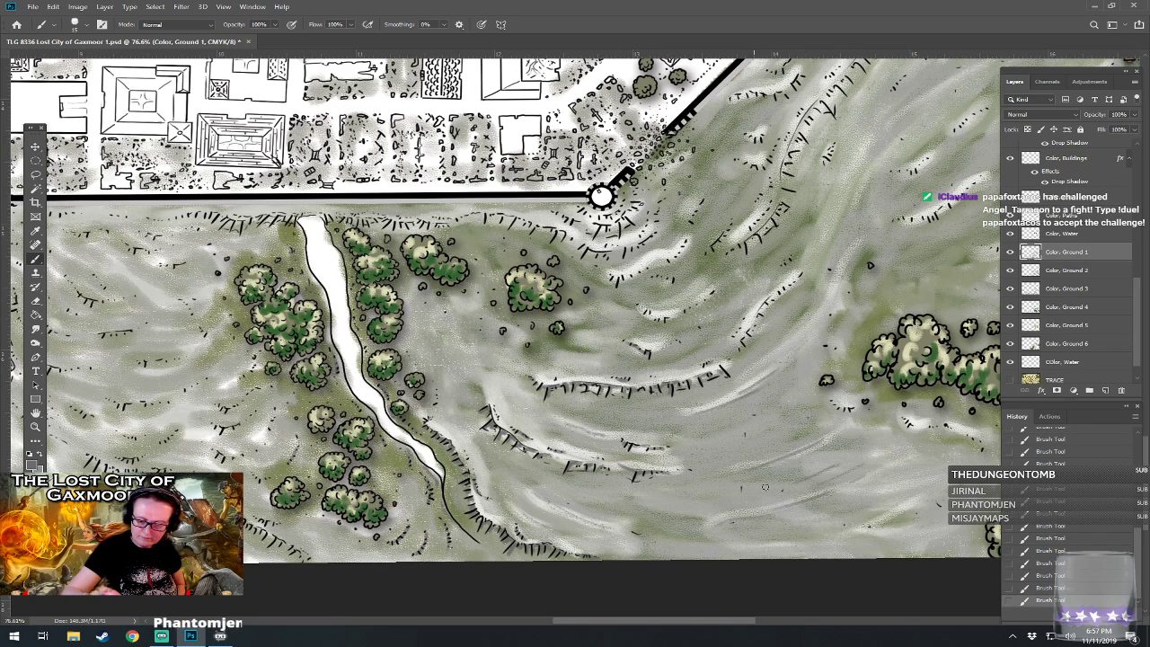
{"action": "left_click_drag", "start_coordinate": [786, 541], "coordinate": [784, 554]}
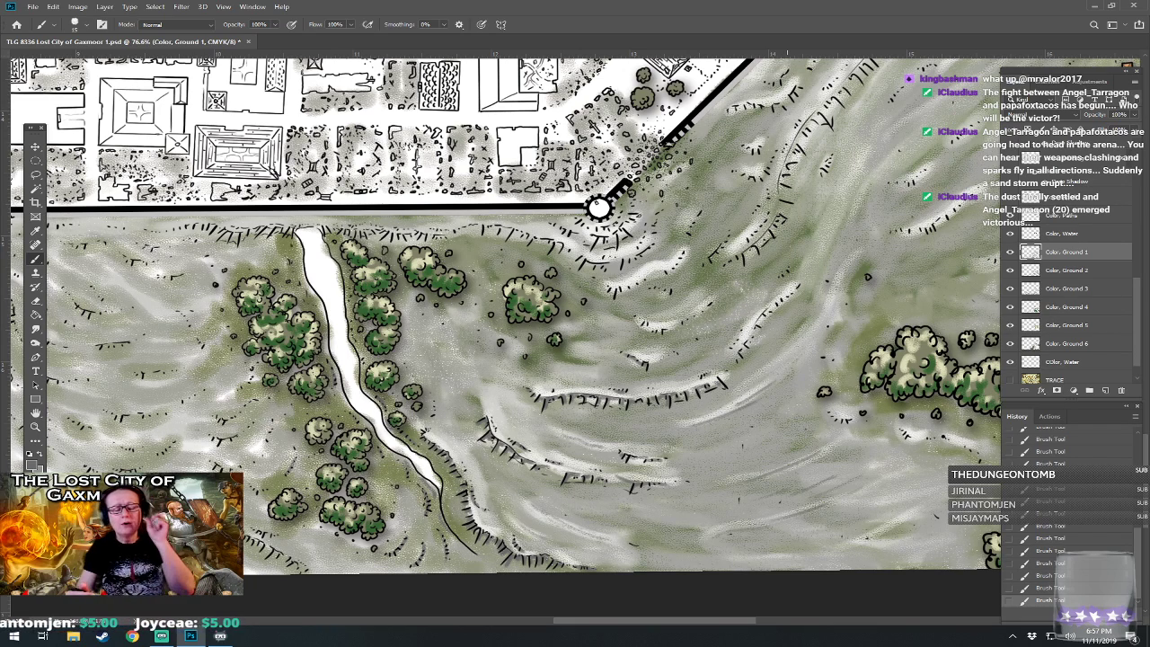
{"action": "scroll", "coordinate": [749, 287], "scroll_direction": "up", "scroll_amount": 1}
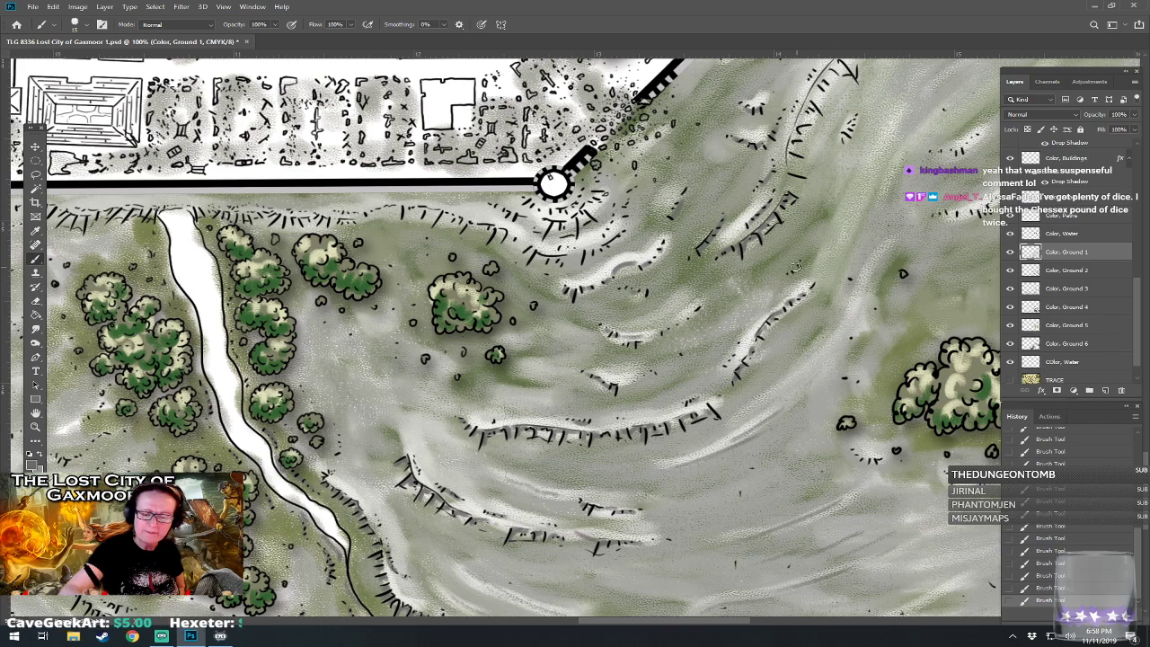
{"action": "left_click_drag", "start_coordinate": [909, 464], "coordinate": [642, 410]}
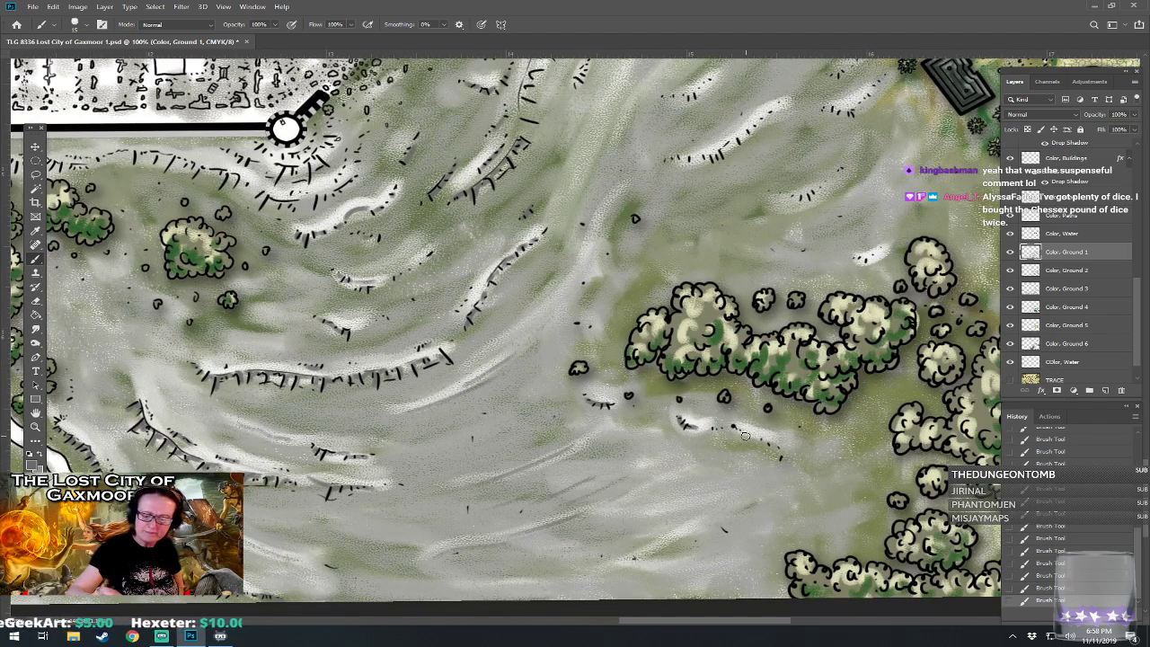
{"action": "left_click_drag", "start_coordinate": [735, 421], "coordinate": [714, 577]}
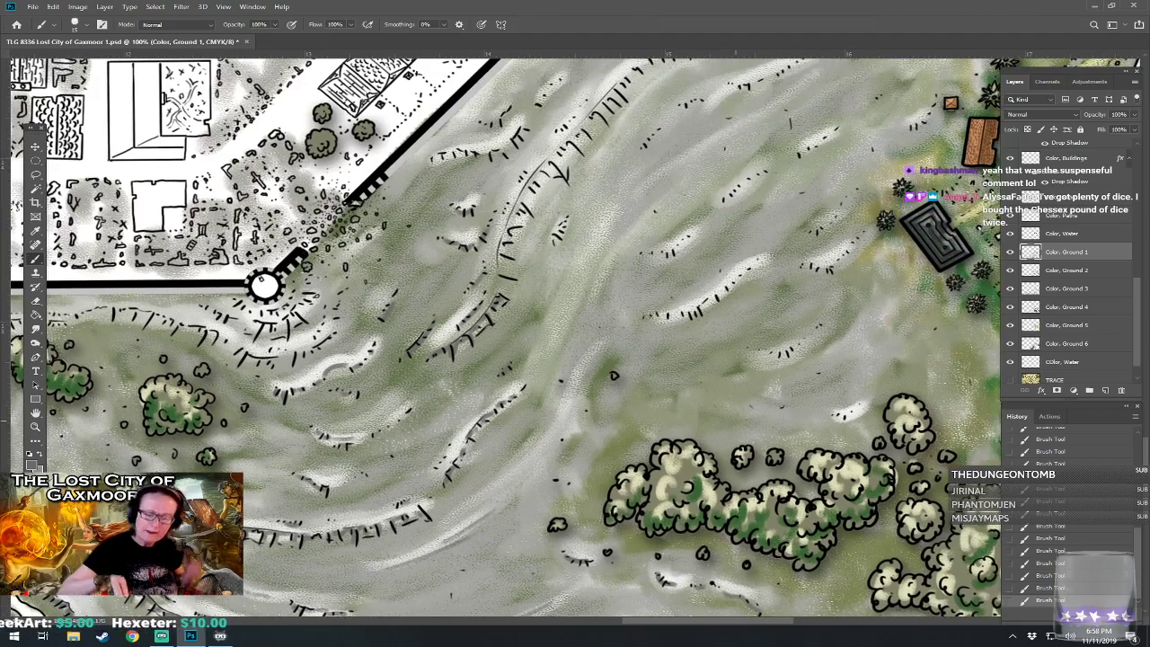
{"action": "left_click_drag", "start_coordinate": [629, 359], "coordinate": [487, 390]}
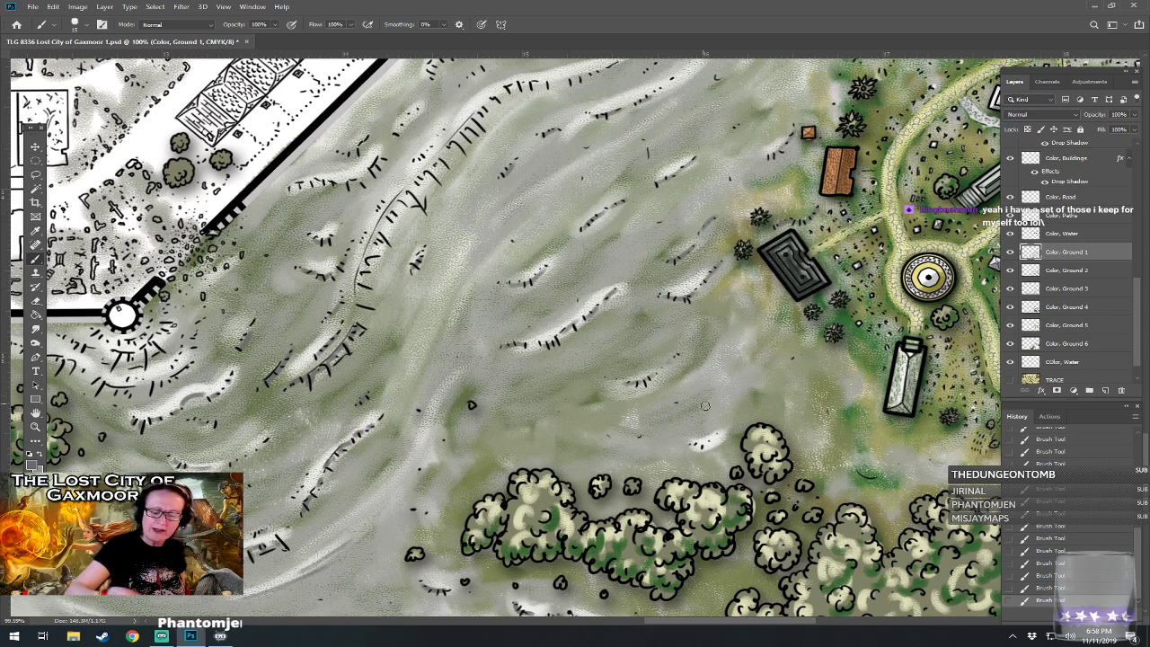
{"action": "left_click_drag", "start_coordinate": [716, 428], "coordinate": [678, 533]}
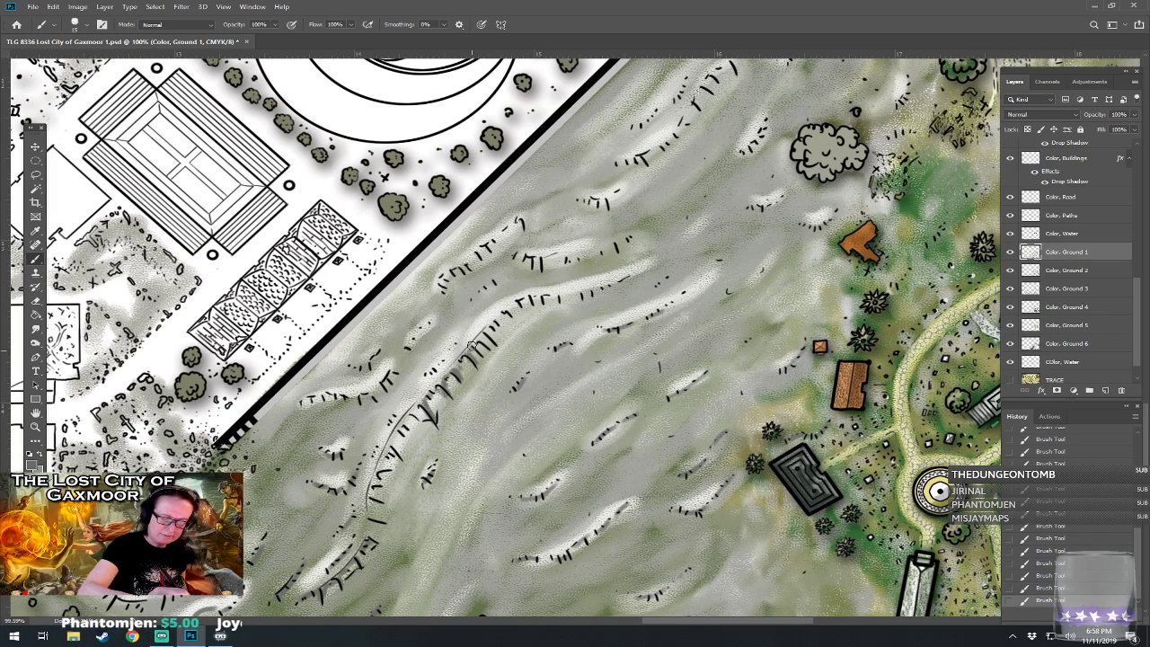
- Brush dark grey shadows along the long curved ridge and the shorter ridges beside the diagonal southeastern wall
{"action": "mouse_move", "coordinate": [478, 345]}
{"action": "left_mouse_down"}
{"action": "mouse_move", "coordinate": [524, 300]}
{"action": "mouse_move", "coordinate": [584, 293]}
{"action": "left_mouse_up"}
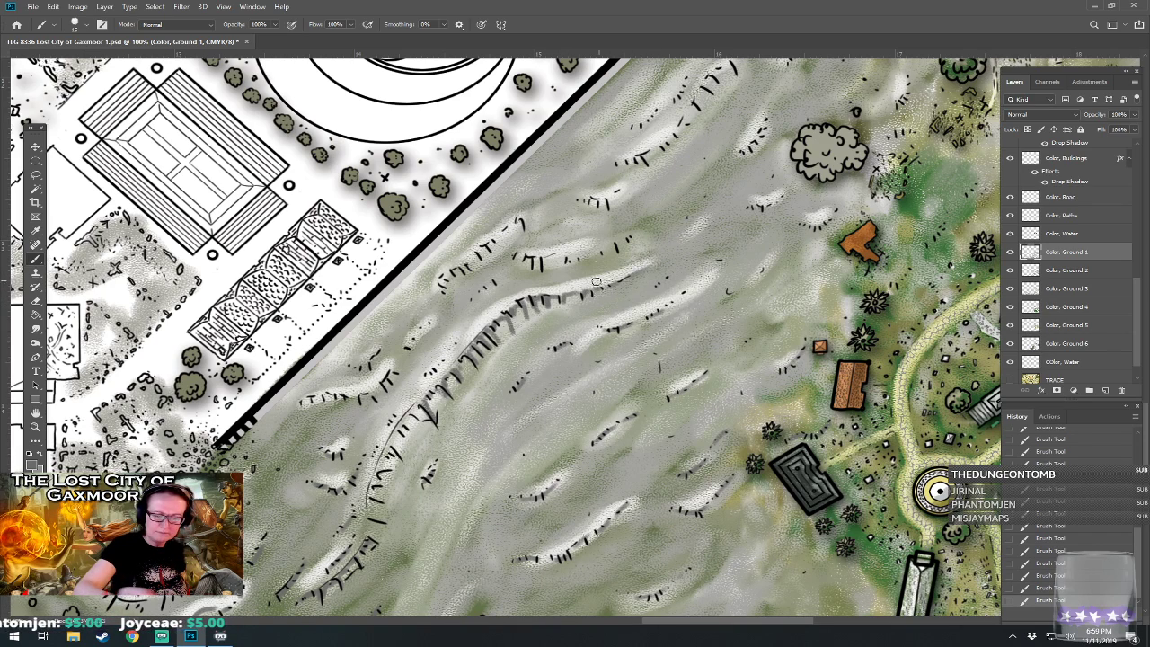
{"action": "left_click_drag", "start_coordinate": [578, 287], "coordinate": [645, 266]}
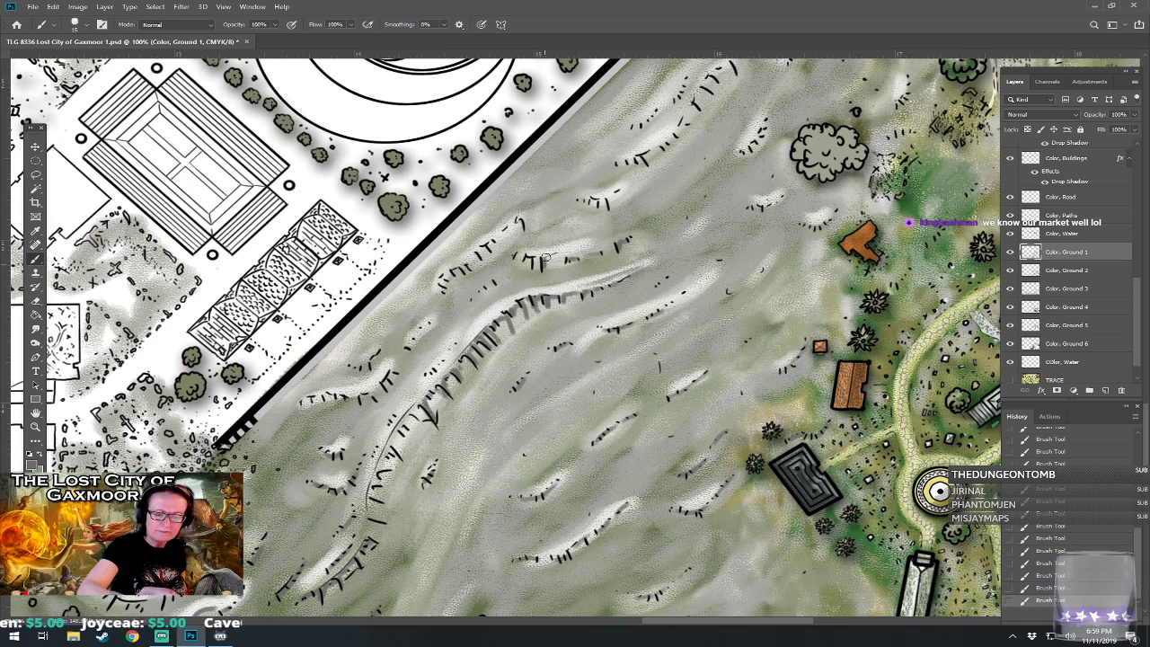
{"action": "mouse_move", "coordinate": [539, 262]}
{"action": "left_mouse_down"}
{"action": "mouse_move", "coordinate": [478, 253]}
{"action": "mouse_move", "coordinate": [516, 224]}
{"action": "mouse_move", "coordinate": [524, 217]}
{"action": "left_mouse_up"}
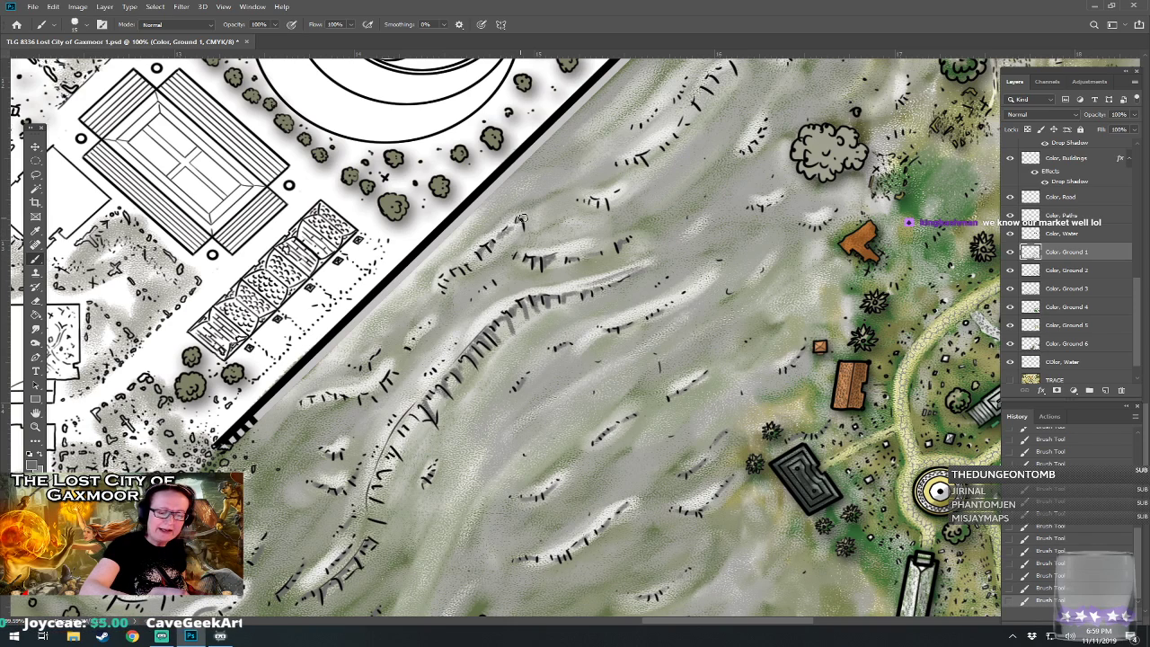
{"action": "mouse_move", "coordinate": [474, 262]}
{"action": "left_mouse_down"}
{"action": "mouse_move", "coordinate": [411, 345]}
{"action": "mouse_move", "coordinate": [420, 333]}
{"action": "mouse_move", "coordinate": [352, 366]}
{"action": "mouse_move", "coordinate": [384, 347]}
{"action": "mouse_move", "coordinate": [362, 399]}
{"action": "mouse_move", "coordinate": [392, 372]}
{"action": "left_mouse_up"}
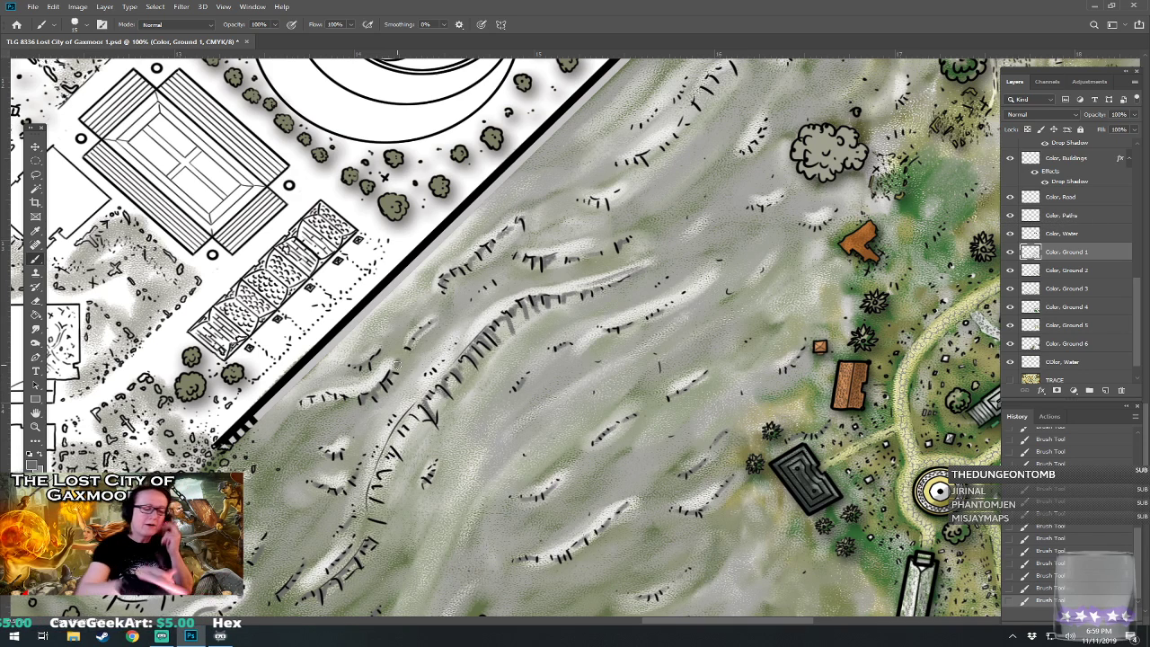
{"action": "left_click_drag", "start_coordinate": [397, 365], "coordinate": [611, 356]}
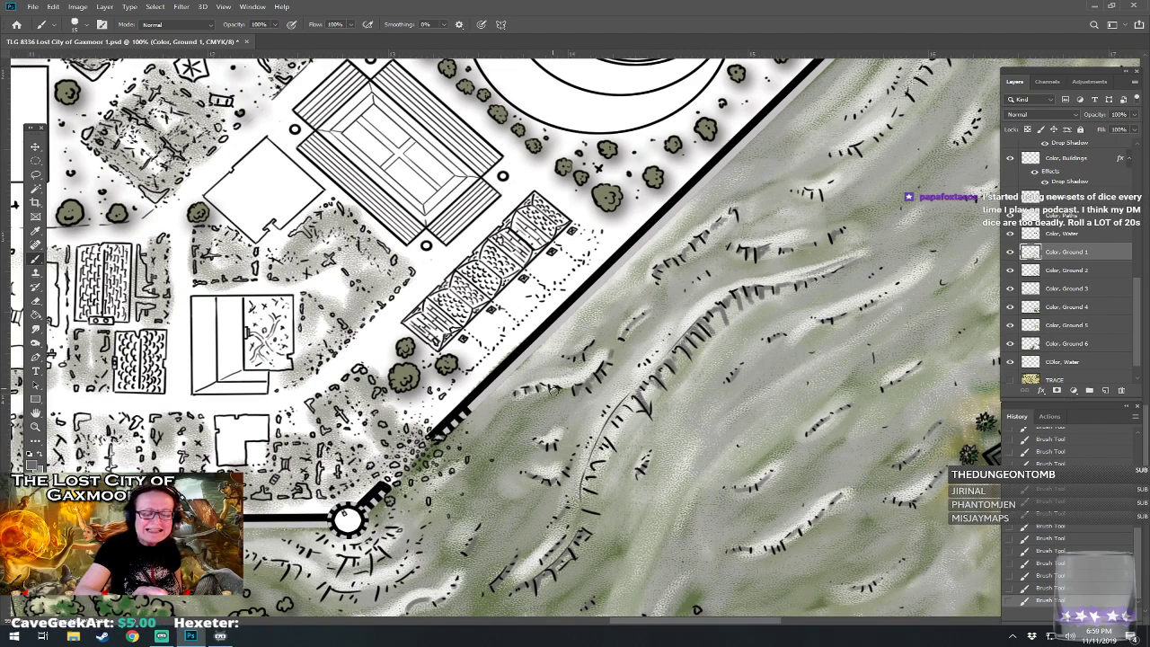
- Shade the slope hatching below the east gate, around its towers and along the ridge south of the paved road
{"action": "left_click_drag", "start_coordinate": [538, 457], "coordinate": [175, 646]}
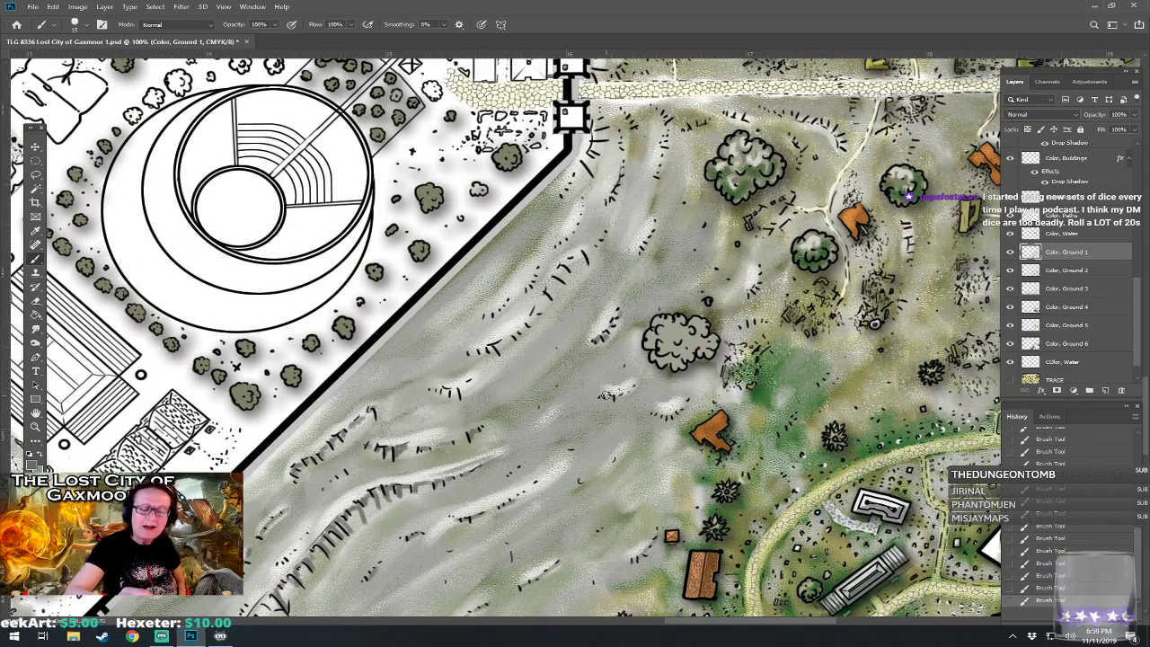
{"action": "left_click_drag", "start_coordinate": [644, 247], "coordinate": [657, 221]}
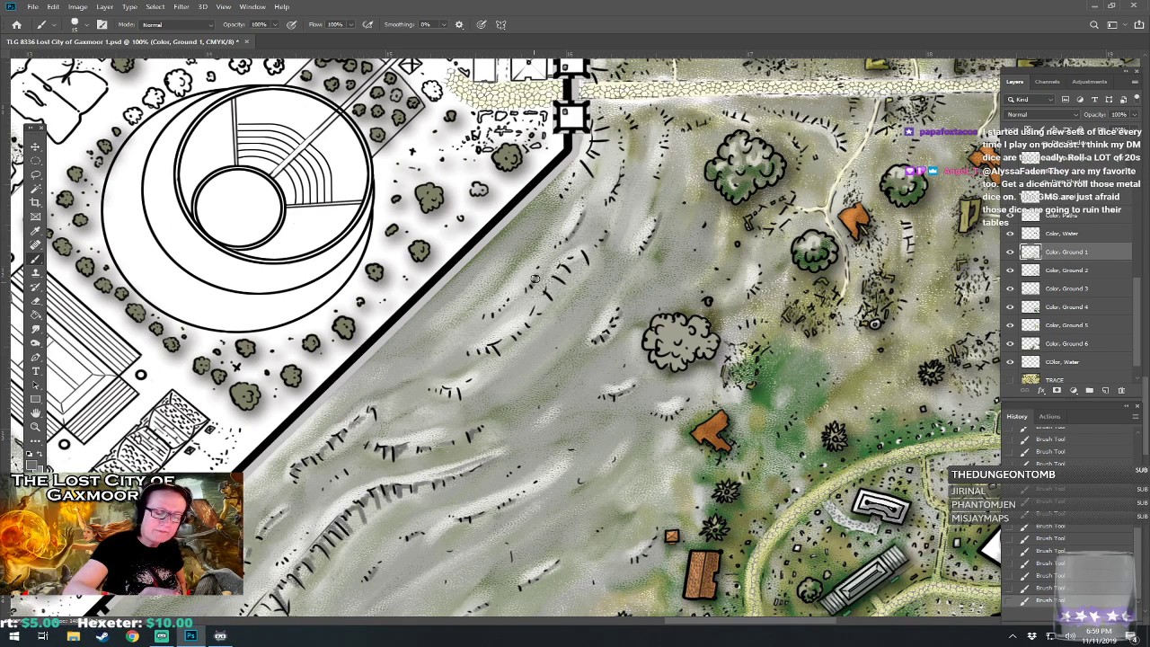
{"action": "left_click_drag", "start_coordinate": [560, 243], "coordinate": [471, 416]}
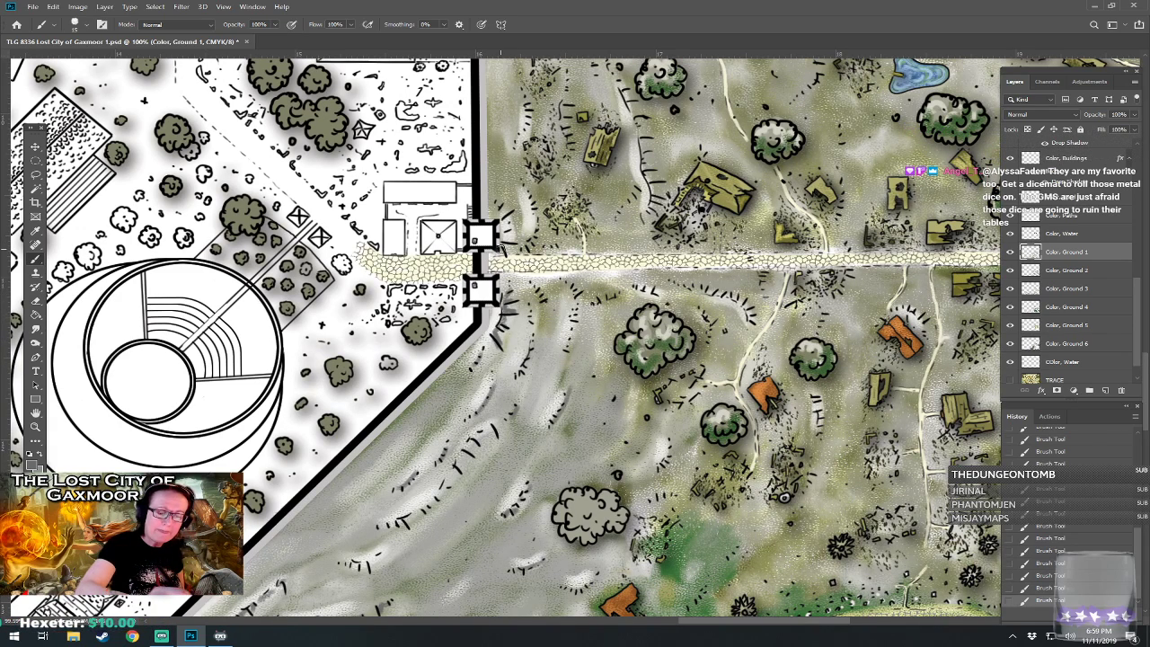
{"action": "mouse_move", "coordinate": [507, 223]}
{"action": "left_mouse_down"}
{"action": "mouse_move", "coordinate": [509, 212]}
{"action": "mouse_move", "coordinate": [524, 250]}
{"action": "mouse_move", "coordinate": [528, 190]}
{"action": "mouse_move", "coordinate": [532, 212]}
{"action": "left_mouse_up"}
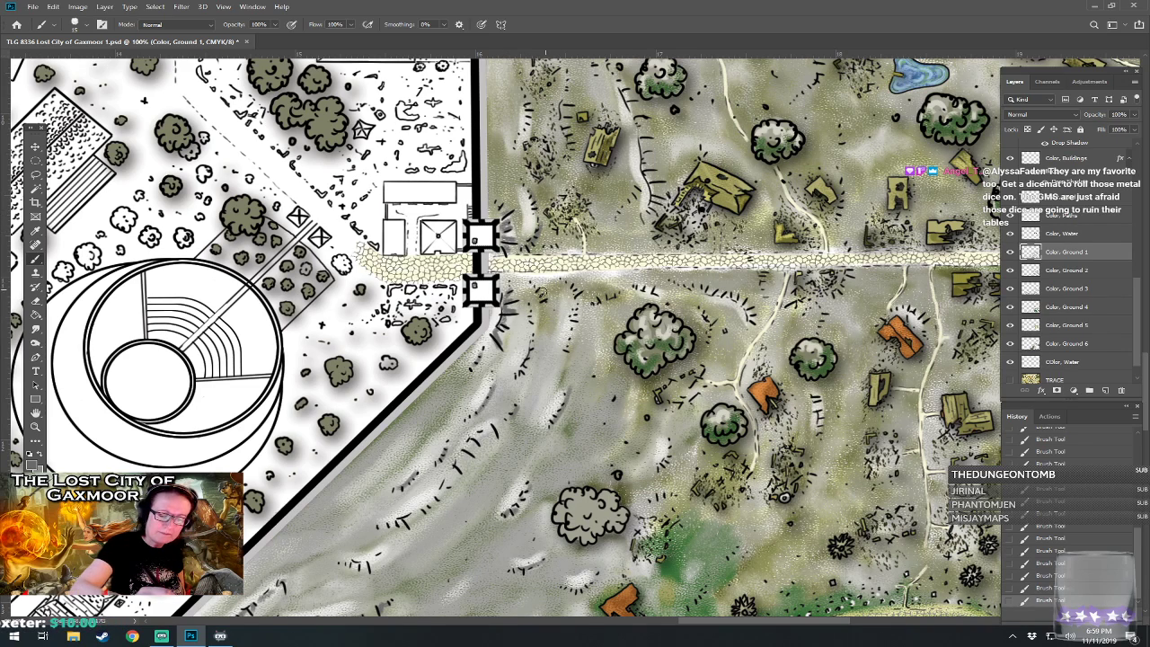
{"action": "mouse_move", "coordinate": [533, 320]}
{"action": "left_mouse_down"}
{"action": "mouse_move", "coordinate": [533, 358]}
{"action": "mouse_move", "coordinate": [568, 347]}
{"action": "mouse_move", "coordinate": [576, 291]}
{"action": "mouse_move", "coordinate": [655, 290]}
{"action": "mouse_move", "coordinate": [678, 318]}
{"action": "mouse_move", "coordinate": [696, 290]}
{"action": "mouse_move", "coordinate": [750, 306]}
{"action": "mouse_move", "coordinate": [708, 343]}
{"action": "left_mouse_up"}
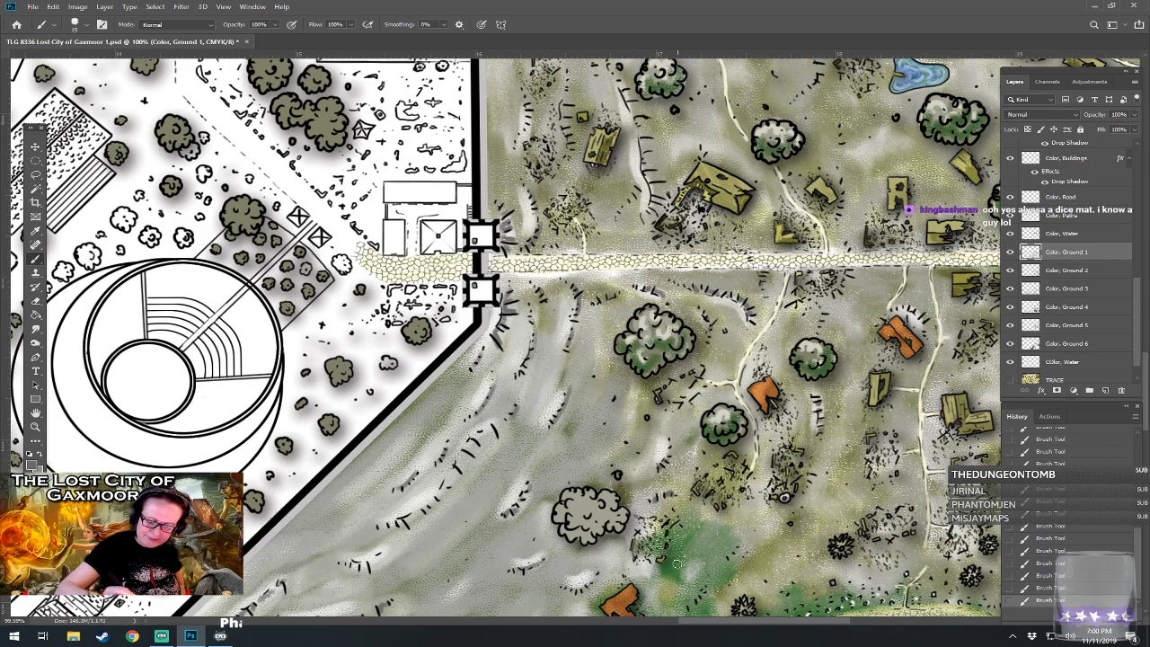
- Examine the shaded slopes from the east gate and walled village to the stream, both as an overview and up close
{"action": "left_click_drag", "start_coordinate": [677, 563], "coordinate": [605, 436]}
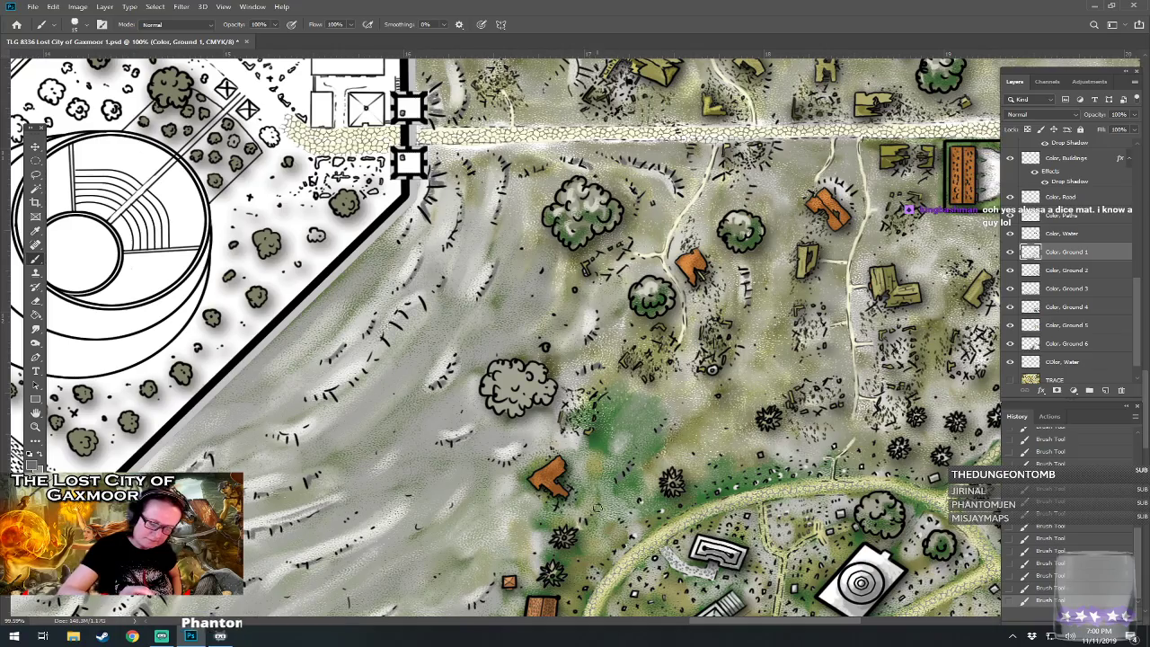
{"action": "left_click_drag", "start_coordinate": [602, 485], "coordinate": [638, 243]}
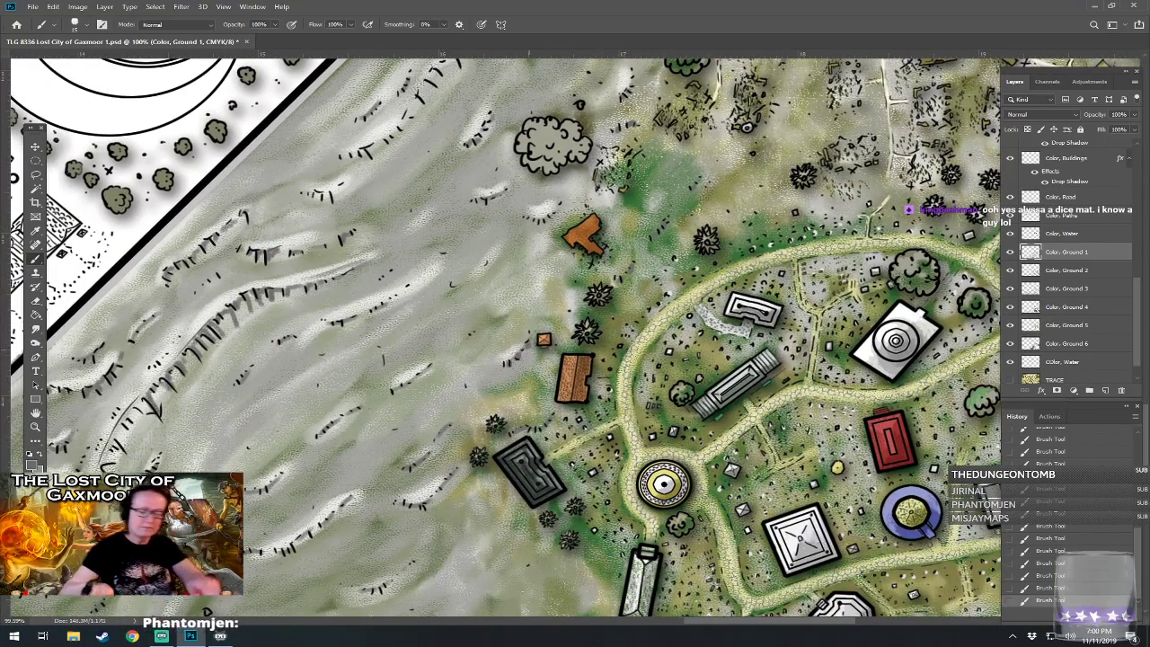
{"action": "scroll", "coordinate": [539, 323], "scroll_direction": "down", "scroll_amount": 5}
{"action": "scroll", "coordinate": [540, 323], "scroll_direction": "up", "scroll_amount": 2}
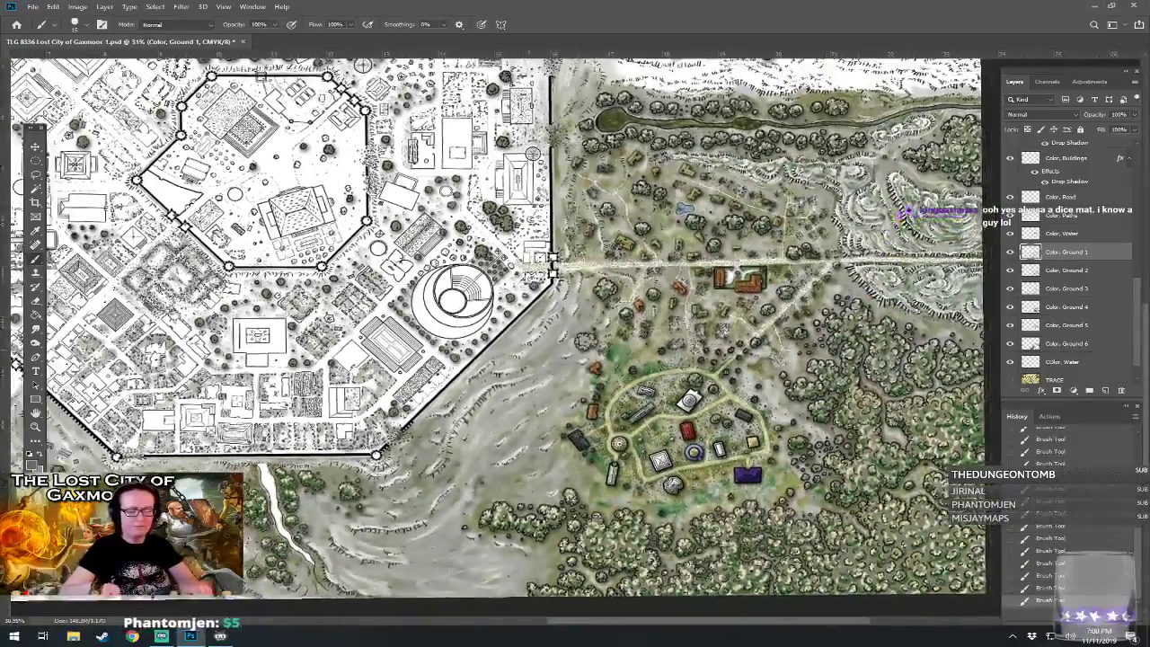
{"action": "scroll", "coordinate": [710, 513], "scroll_direction": "down", "scroll_amount": 3}
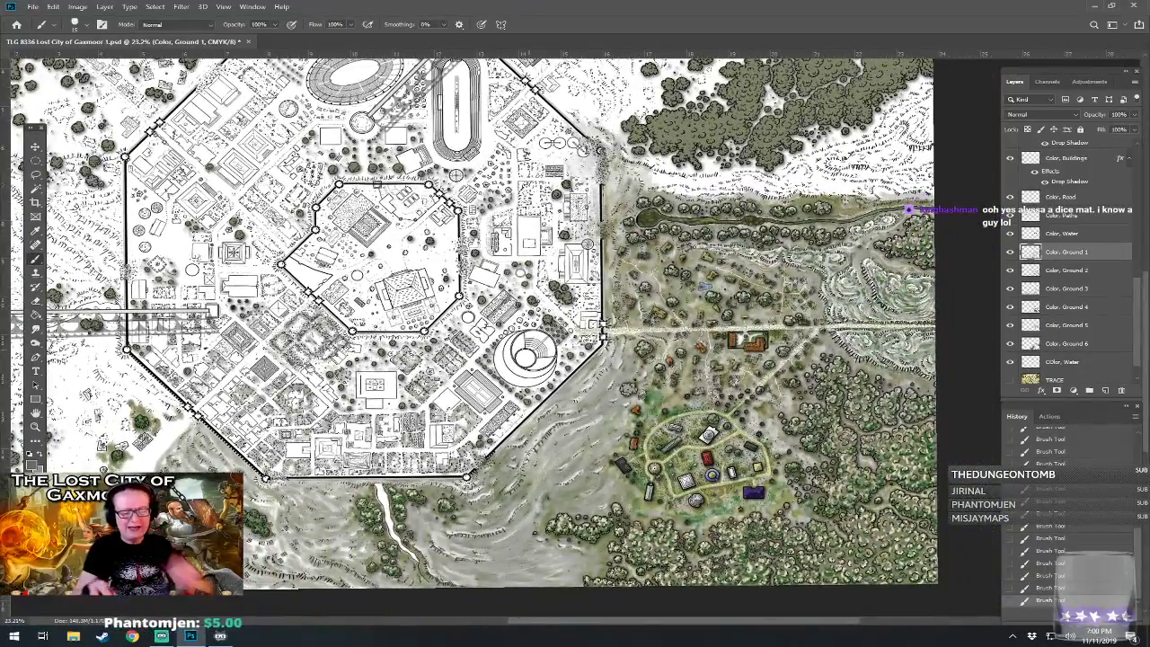
{"action": "scroll", "coordinate": [468, 360], "scroll_direction": "up", "scroll_amount": 1}
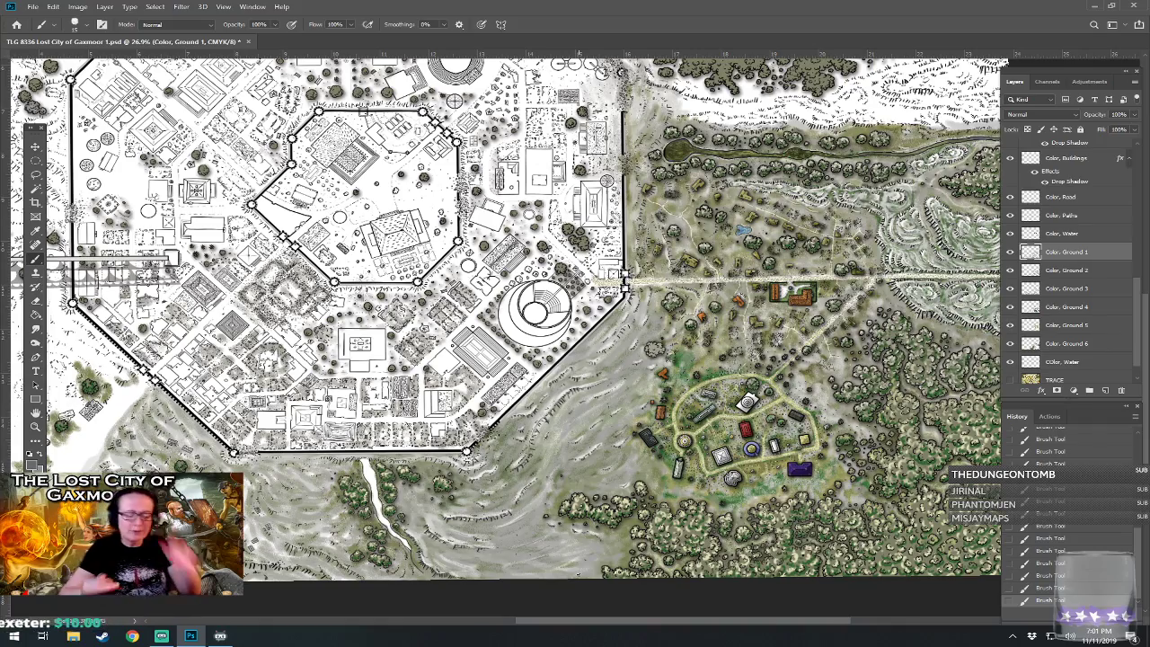
{"action": "scroll", "coordinate": [427, 552], "scroll_direction": "up", "scroll_amount": 5}
{"action": "scroll", "coordinate": [269, 463], "scroll_direction": "up", "scroll_amount": 2}
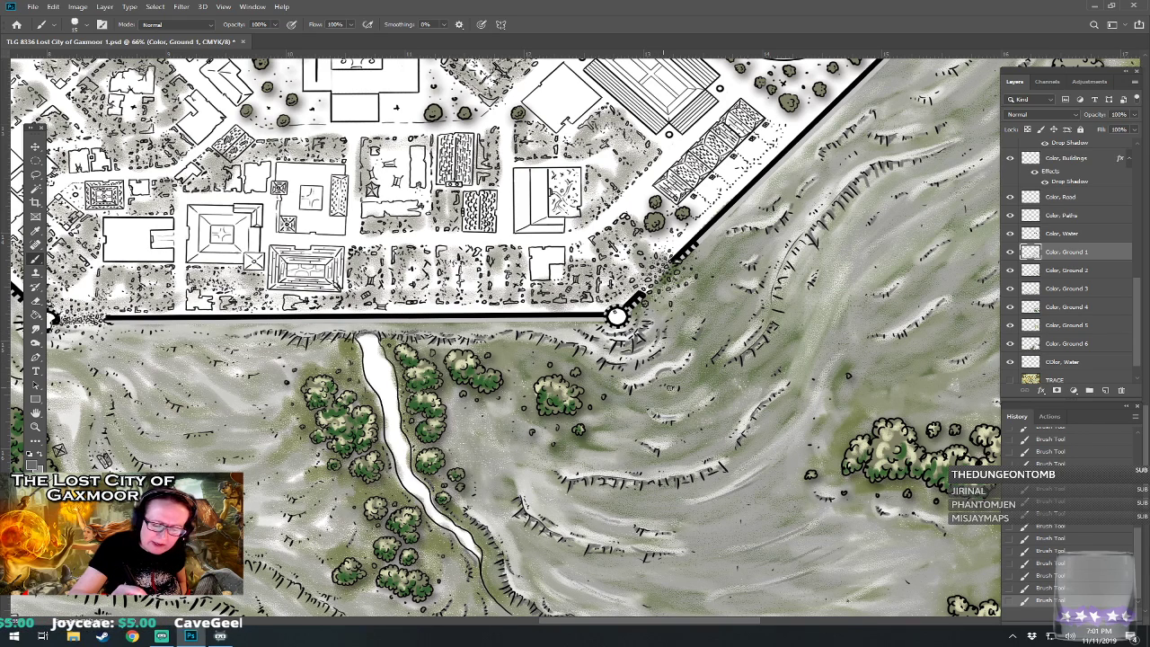
{"action": "left_click_drag", "start_coordinate": [684, 360], "coordinate": [776, 291]}
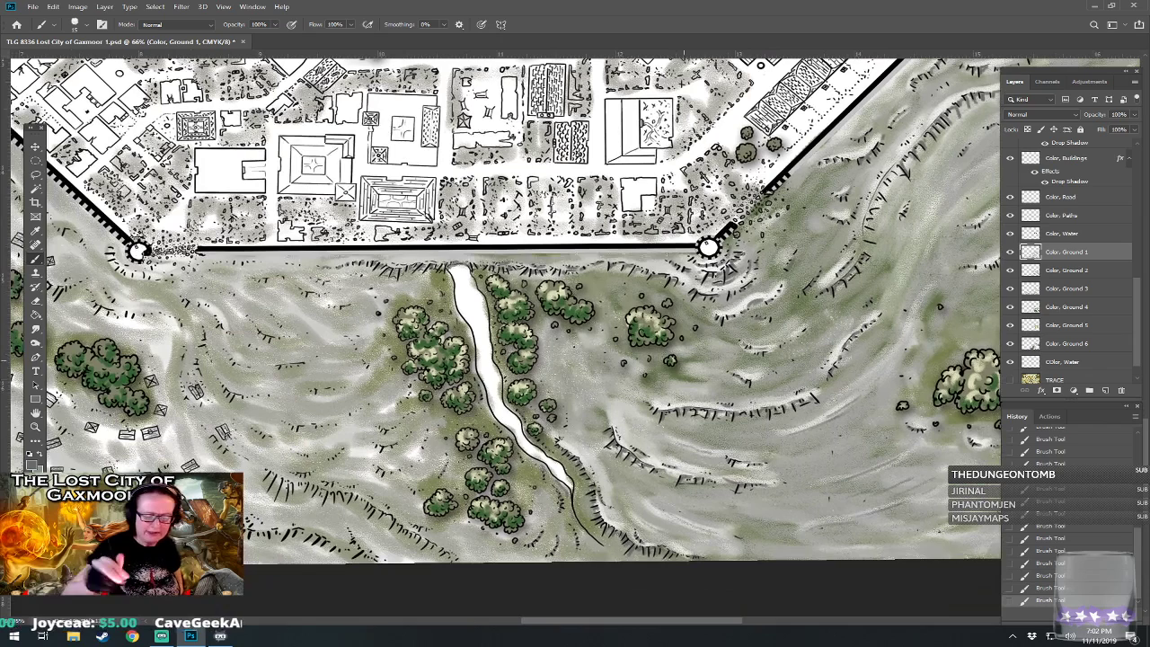
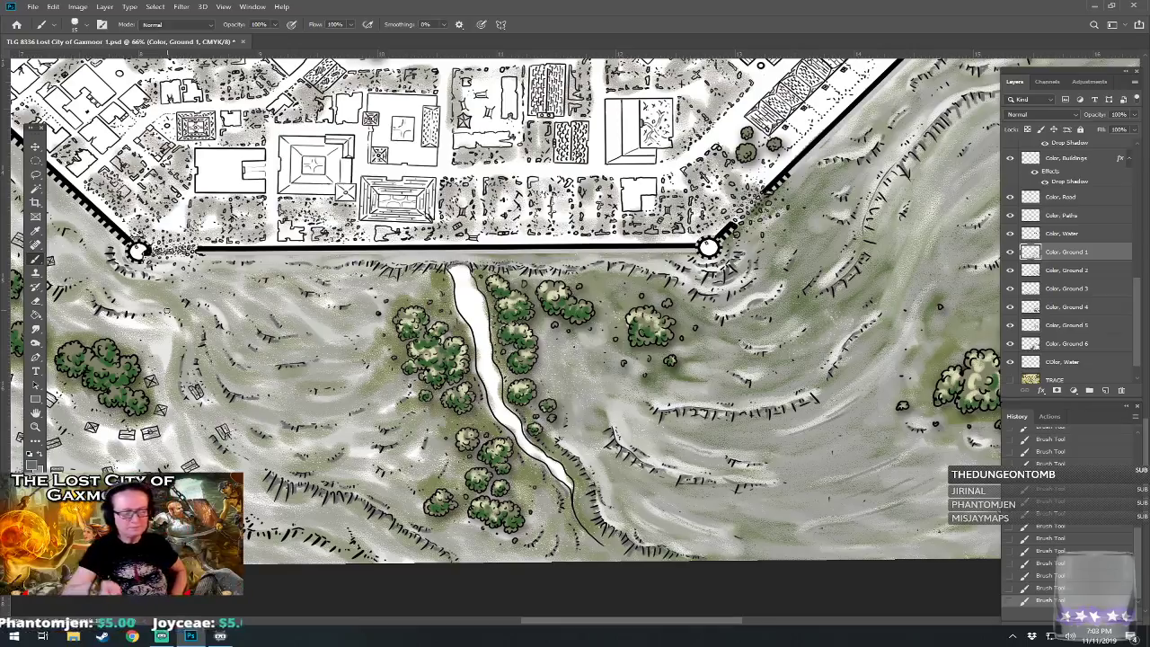
- Save the map document with the finished ground shadows
{"action": "scroll", "coordinate": [503, 306], "scroll_direction": "down", "scroll_amount": 3}
{"action": "left_click_drag", "start_coordinate": [576, 314], "coordinate": [396, 369]}
{"action": "left_click_drag", "start_coordinate": [504, 305], "coordinate": [620, 395]}
{"action": "scroll", "coordinate": [620, 395], "scroll_direction": "down", "scroll_amount": 2}
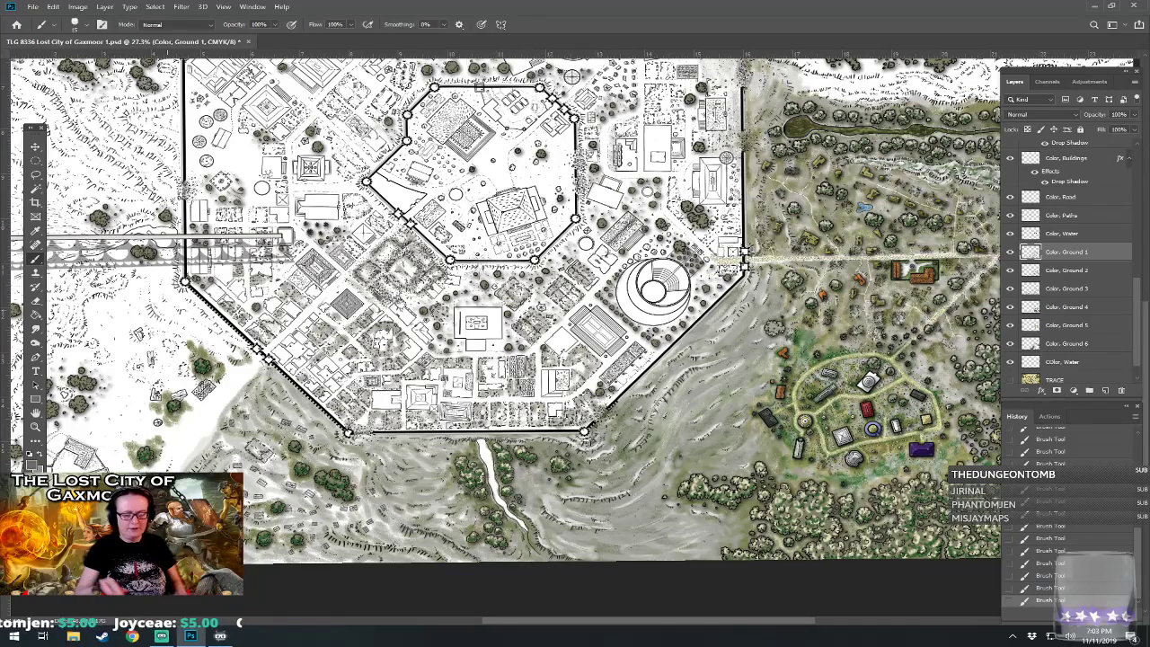
{"action": "key", "text": "ctrl+s"}
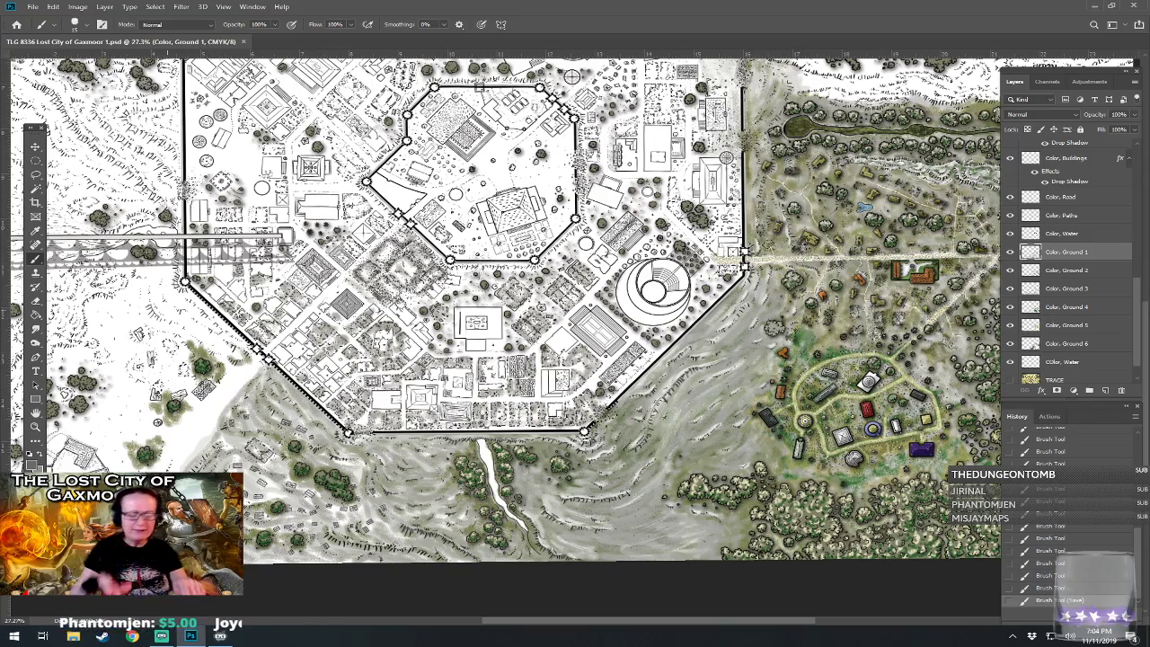
- Set the foreground colour to a medium green, #457d3b, for the vegetation on the slopes south of the wall
{"action": "scroll", "coordinate": [706, 578], "scroll_direction": "up", "scroll_amount": 4}
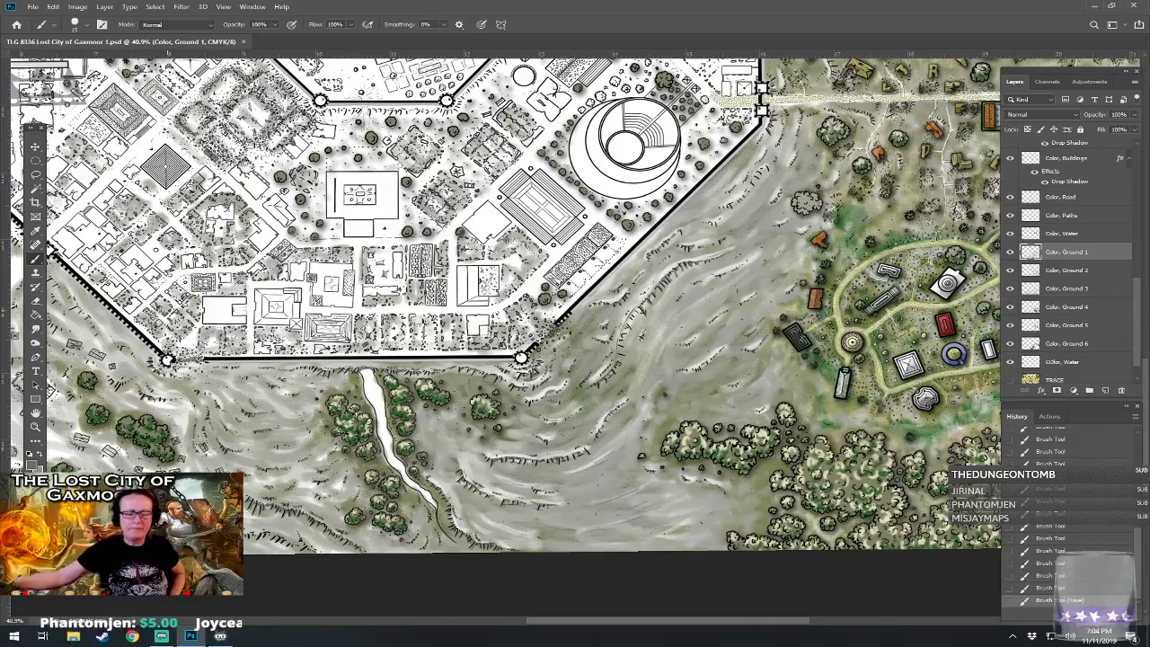
{"action": "scroll", "coordinate": [668, 577], "scroll_direction": "down", "scroll_amount": 4}
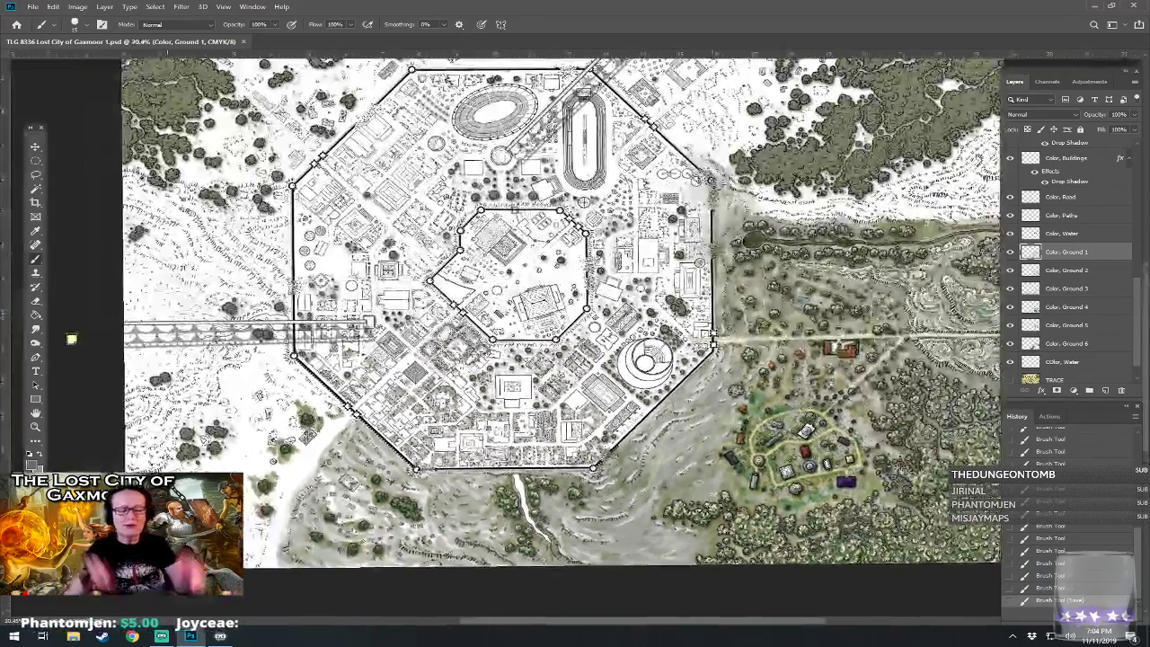
{"action": "scroll", "coordinate": [134, 391], "scroll_direction": "down", "scroll_amount": 1}
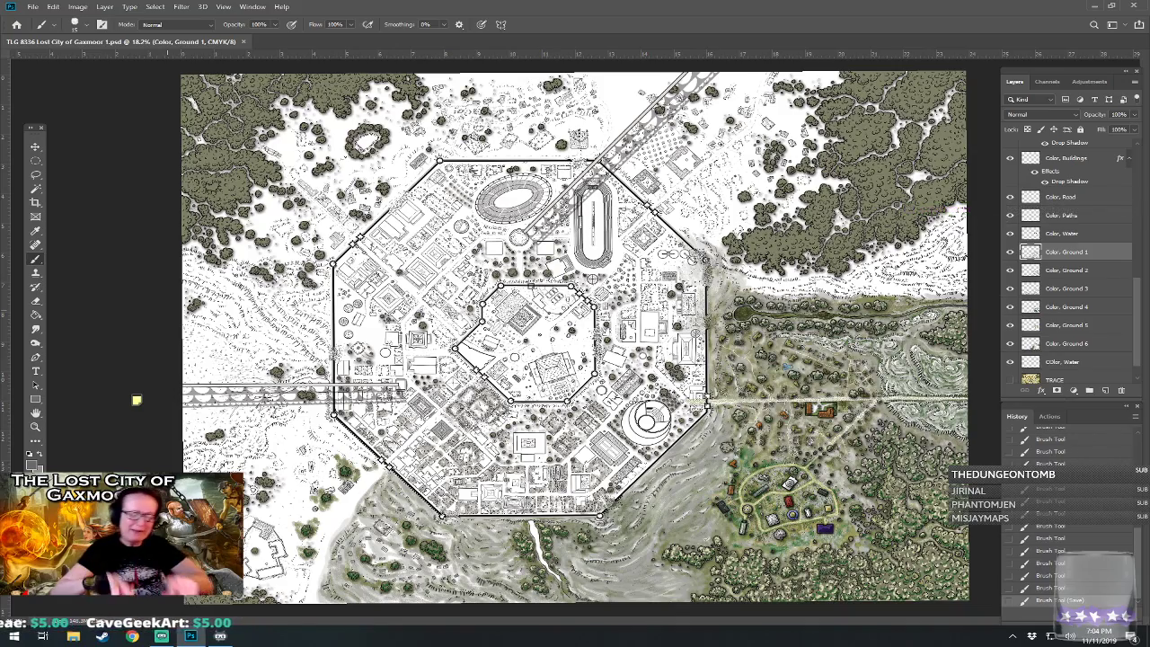
{"action": "scroll", "coordinate": [594, 470], "scroll_direction": "up", "scroll_amount": 8}
{"action": "scroll", "coordinate": [593, 378], "scroll_direction": "down", "scroll_amount": 3}
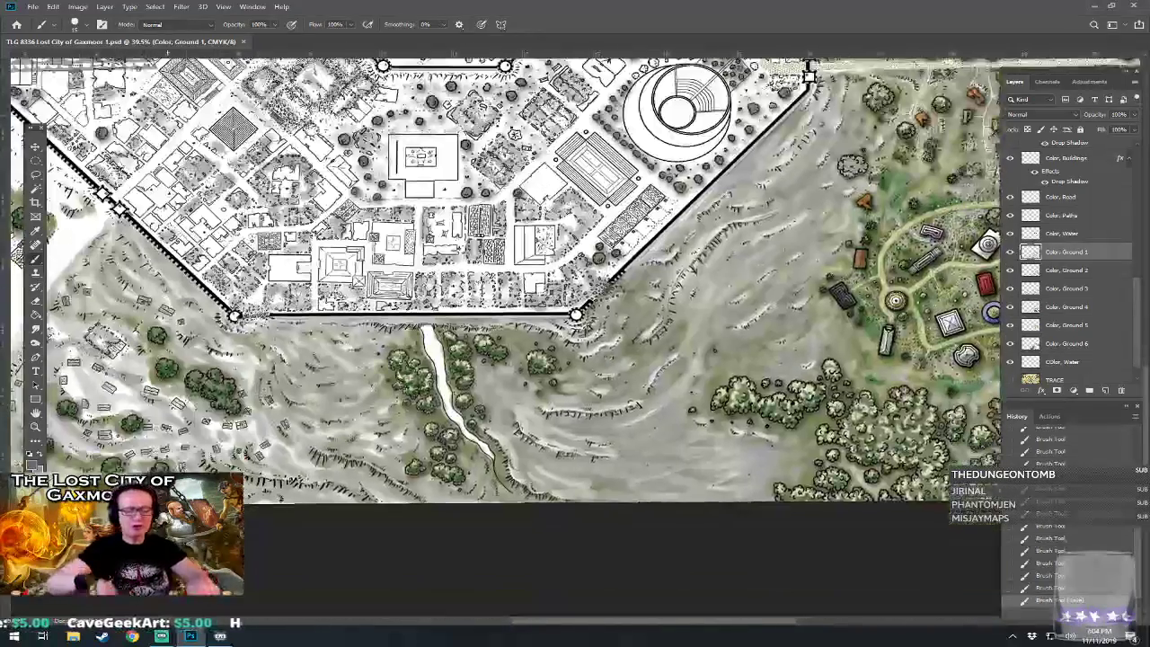
{"action": "scroll", "coordinate": [752, 389], "scroll_direction": "up", "scroll_amount": 3}
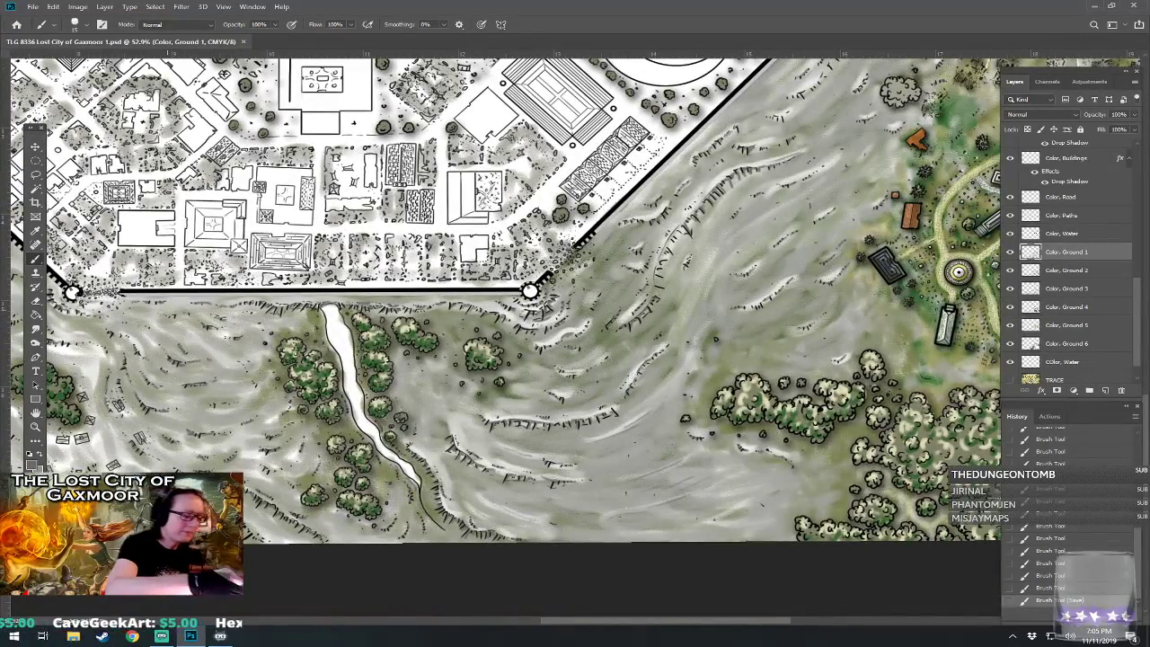
{"action": "left_click", "coordinate": [36, 465]}
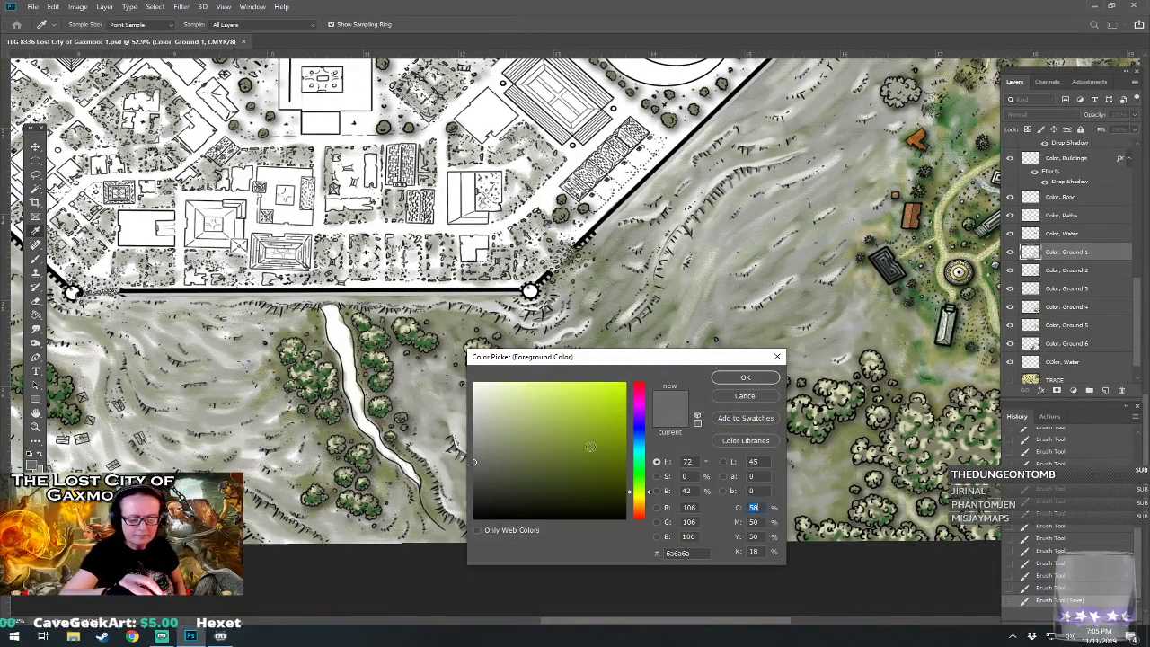
{"action": "left_click", "coordinate": [640, 490]}
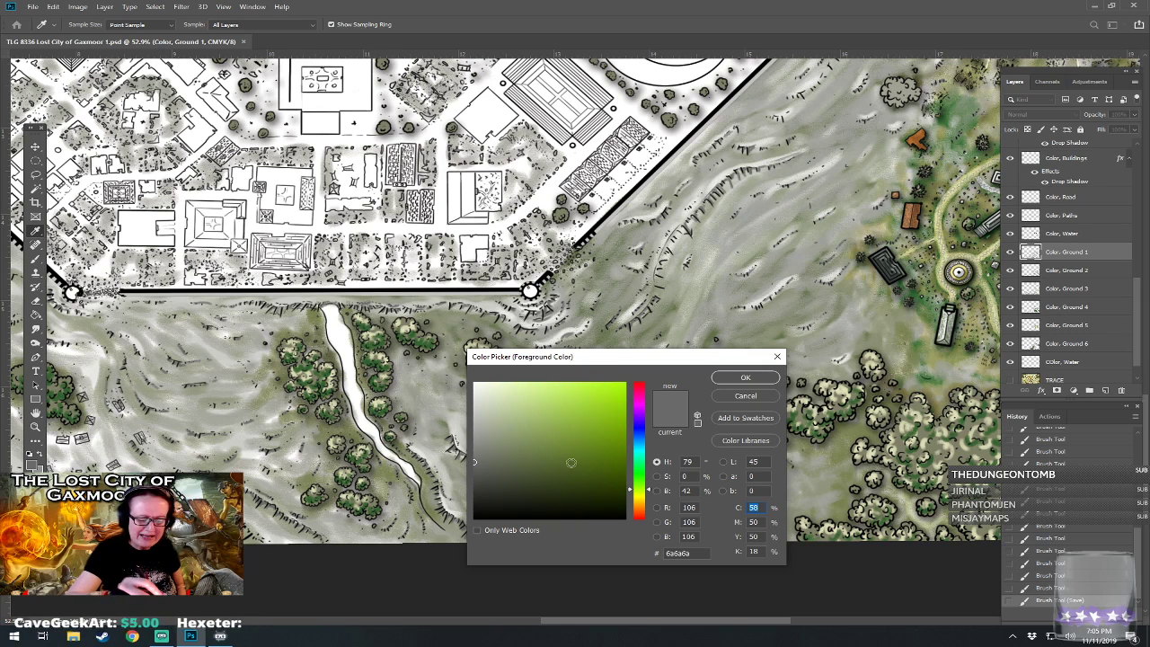
{"action": "left_click", "coordinate": [640, 477]}
{"action": "left_click", "coordinate": [554, 451]}
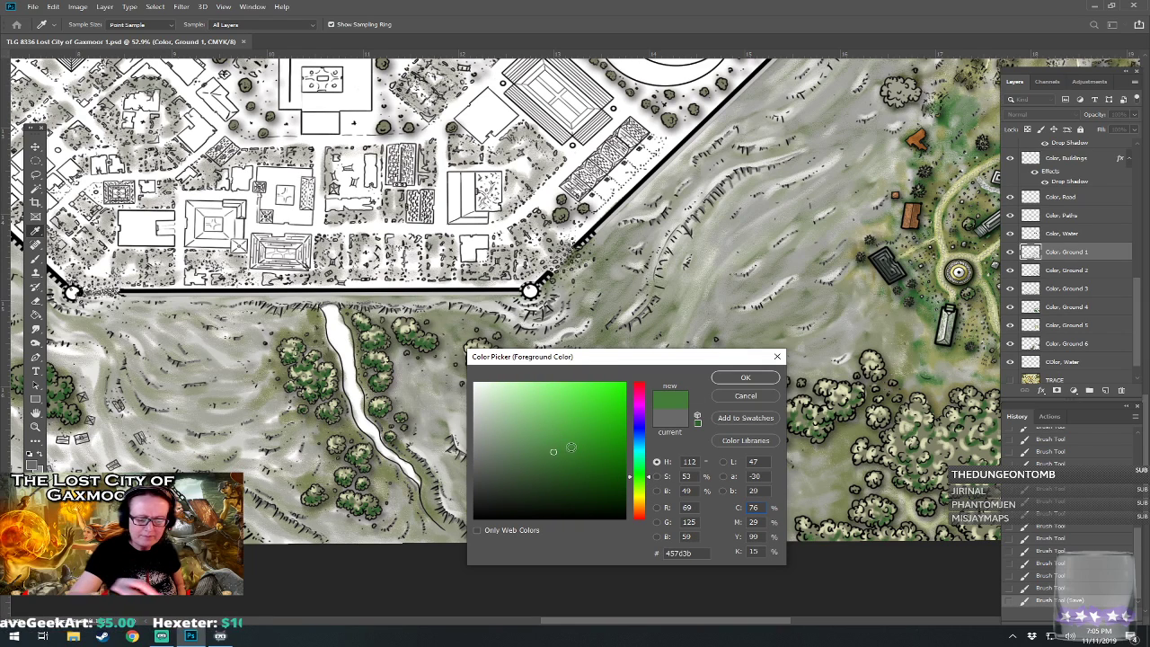
{"action": "left_click", "coordinate": [745, 378]}
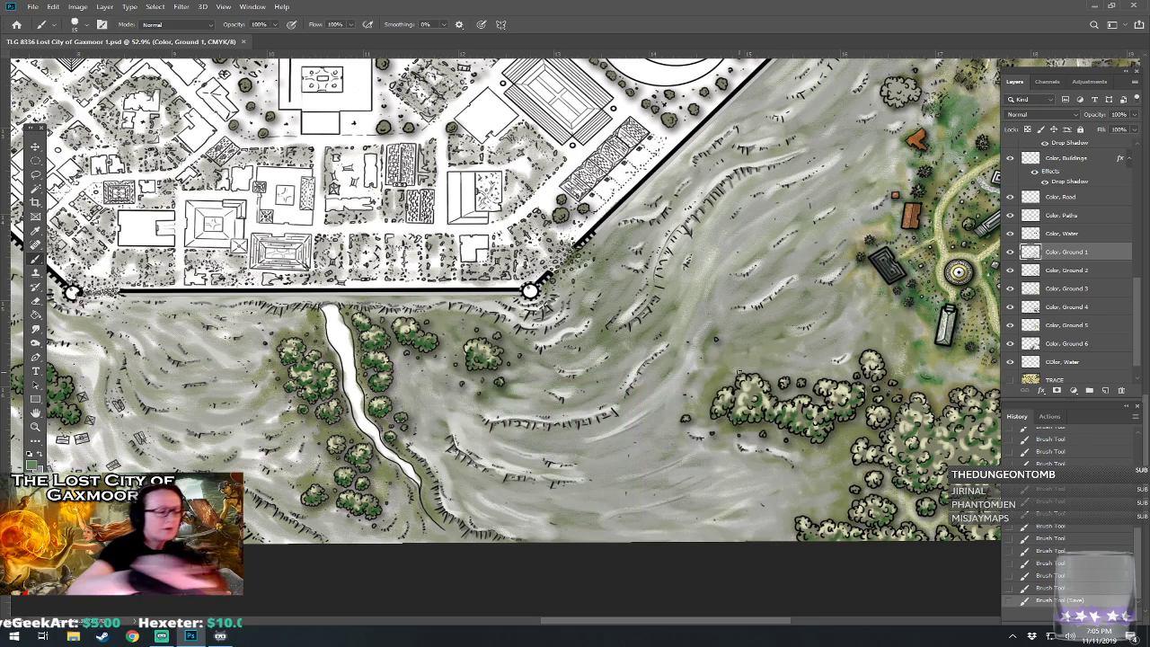
- Choose the bush01 brush from the SS-vegetation-foliage-textures set and reduce its size to 100 px
{"action": "left_click", "coordinate": [82, 33]}
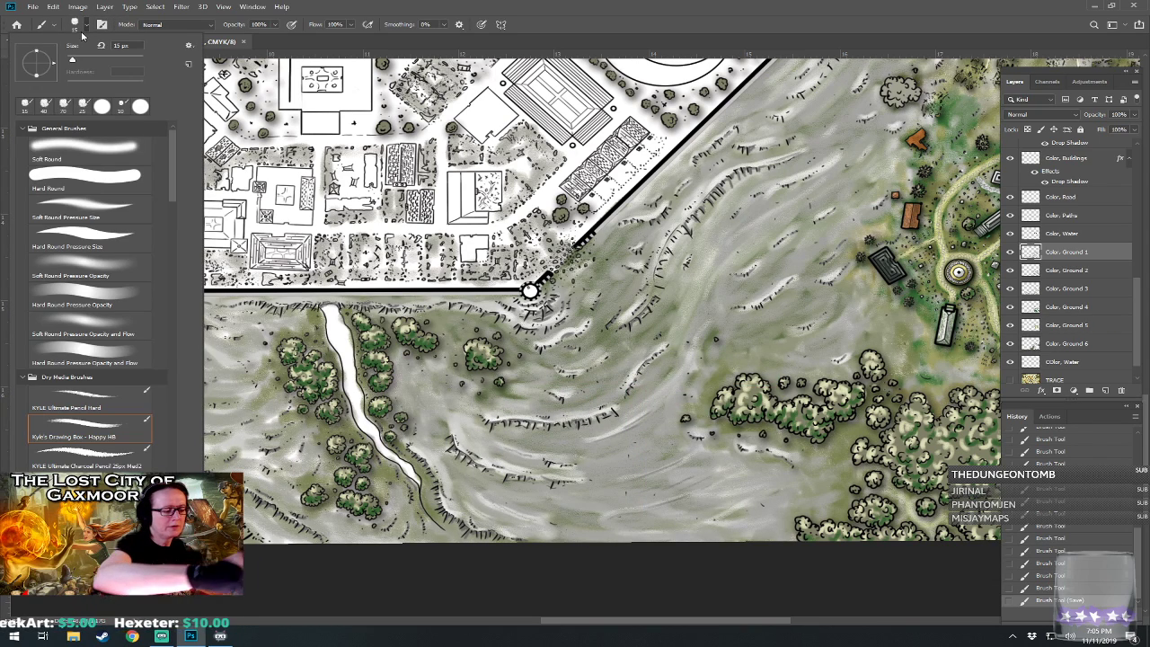
{"action": "left_click_drag", "start_coordinate": [177, 197], "coordinate": [173, 264]}
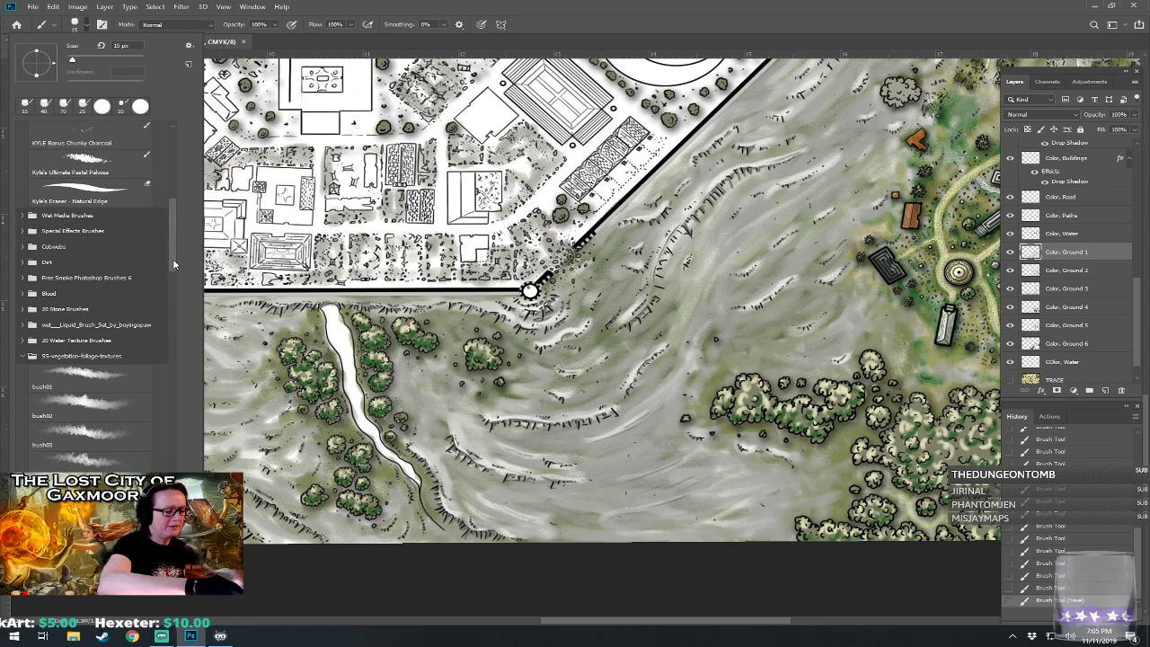
{"action": "scroll", "coordinate": [174, 270], "scroll_direction": "down", "scroll_amount": 5}
{"action": "left_click", "coordinate": [100, 268]}
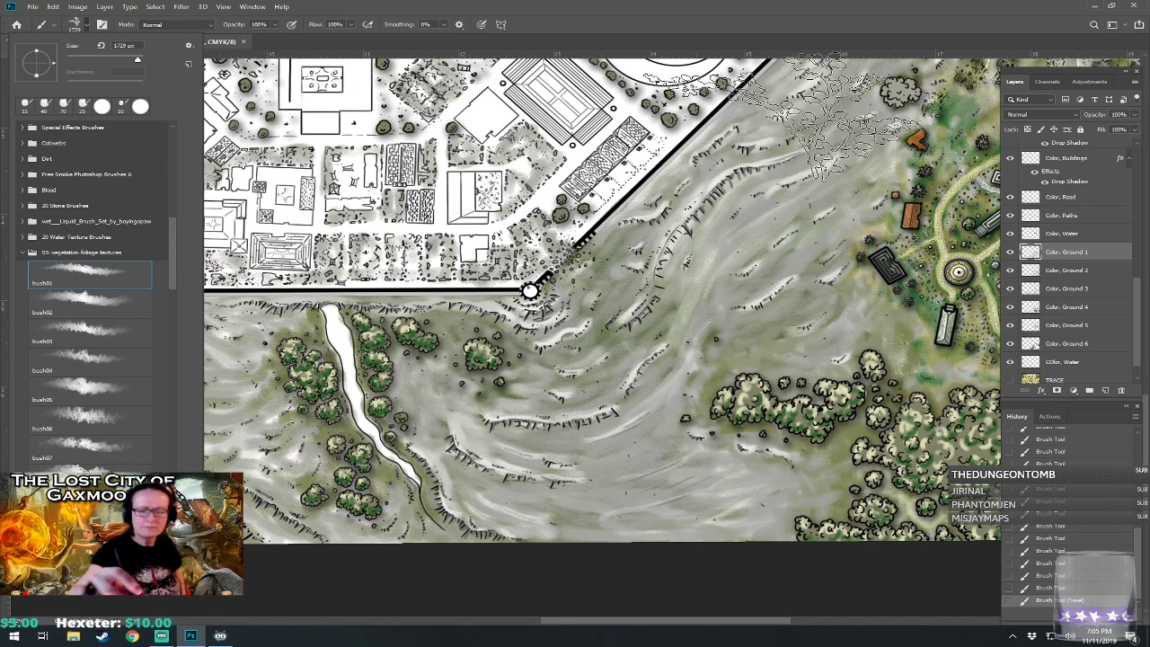
{"action": "left_click", "coordinate": [806, 28]}
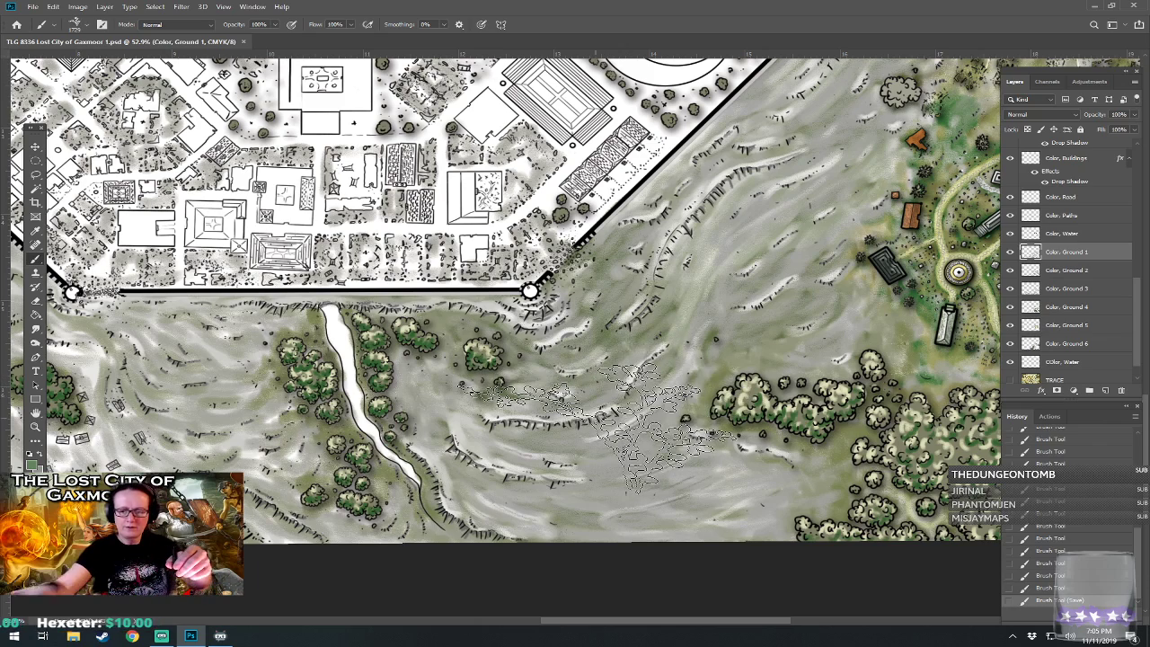
{"action": "key", "text": "bracketleft"}
{"action": "key", "text": "bracketleft"}
{"action": "key", "text": "bracketleft"}
{"action": "key", "text": "bracketleft"}
{"action": "key", "text": "bracketleft"}
{"action": "key", "text": "bracketleft"}
{"action": "key", "text": "bracketleft"}
{"action": "key", "text": "bracketleft"}
{"action": "key", "text": "bracketleft"}
{"action": "key", "text": "bracketleft"}
{"action": "key", "text": "bracketleft"}
{"action": "key", "text": "bracketleft"}
{"action": "key", "text": "bracketleft"}
{"action": "key", "text": "bracketleft"}
{"action": "key", "text": "bracketleft"}
{"action": "key", "text": "bracketleft"}
{"action": "key", "text": "bracketleft"}
{"action": "key", "text": "bracketleft"}
{"action": "key", "text": "bracketleft"}
{"action": "key", "text": "bracketleft"}
{"action": "key", "text": "bracketleft"}
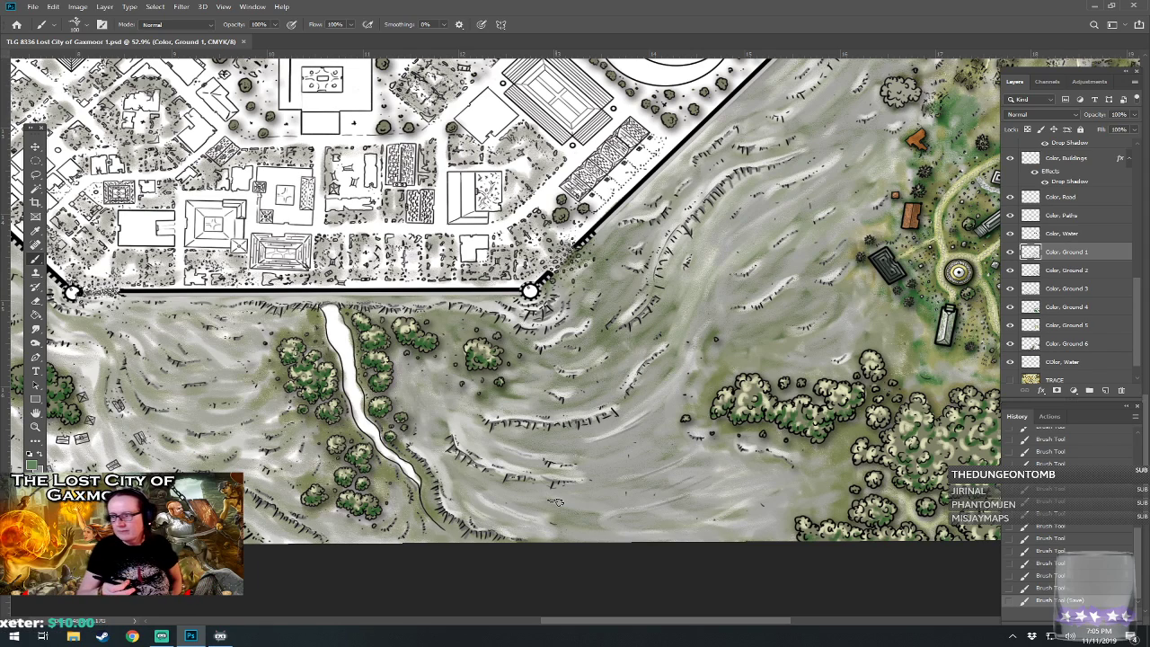
- Brush medium green foliage texture over the slope hatching just east of the stream's lower end
{"action": "left_click_drag", "start_coordinate": [485, 452], "coordinate": [450, 430]}
{"action": "left_click_drag", "start_coordinate": [488, 466], "coordinate": [456, 433]}
{"action": "left_click_drag", "start_coordinate": [509, 471], "coordinate": [453, 478]}
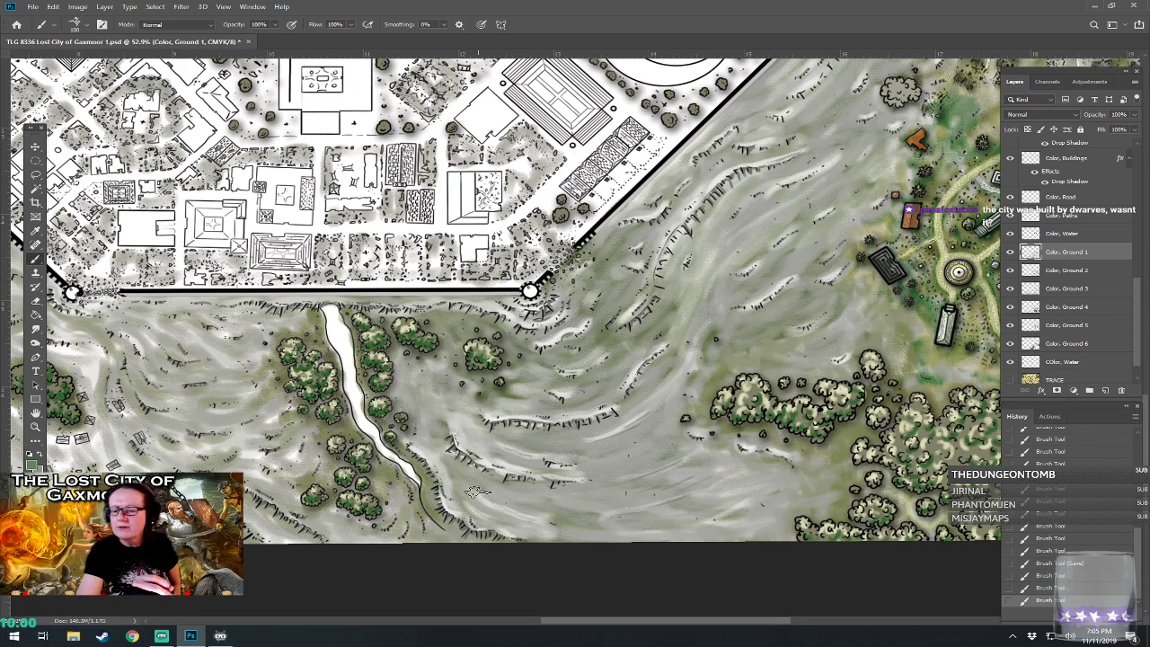
{"action": "mouse_move", "coordinate": [492, 511]}
{"action": "left_mouse_down"}
{"action": "mouse_move", "coordinate": [521, 501]}
{"action": "mouse_move", "coordinate": [544, 530]}
{"action": "left_mouse_up"}
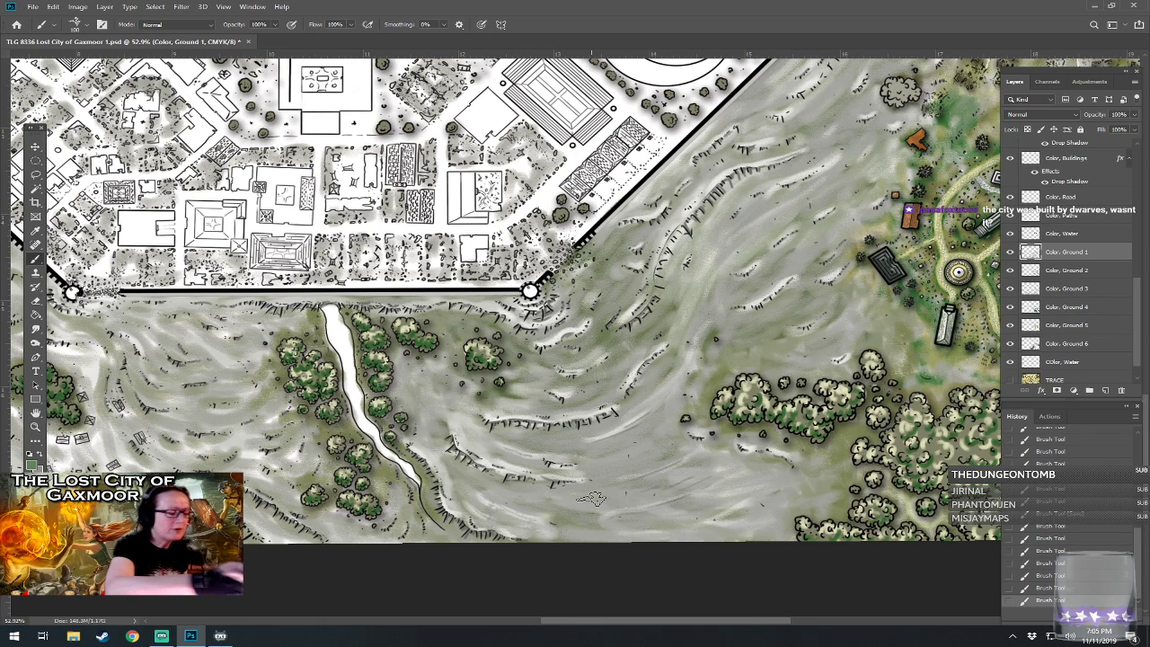
- Darken the foreground colour to a deep green, #153b0f
{"action": "left_click", "coordinate": [36, 460]}
{"action": "left_click", "coordinate": [588, 487]}
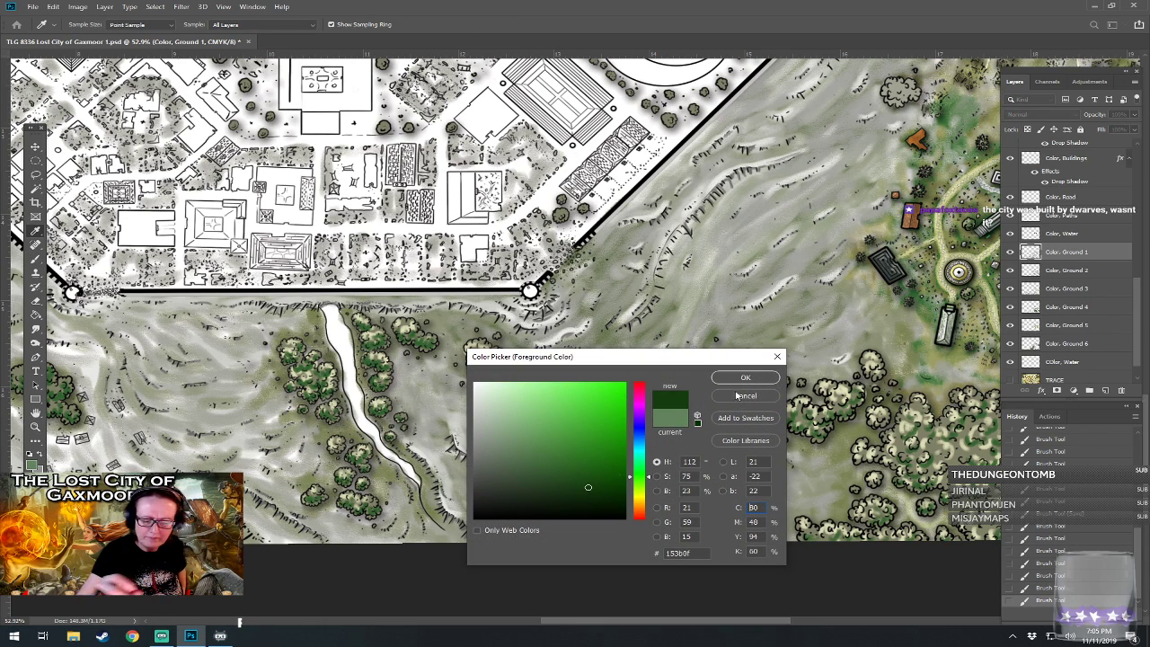
{"action": "left_click", "coordinate": [743, 379]}
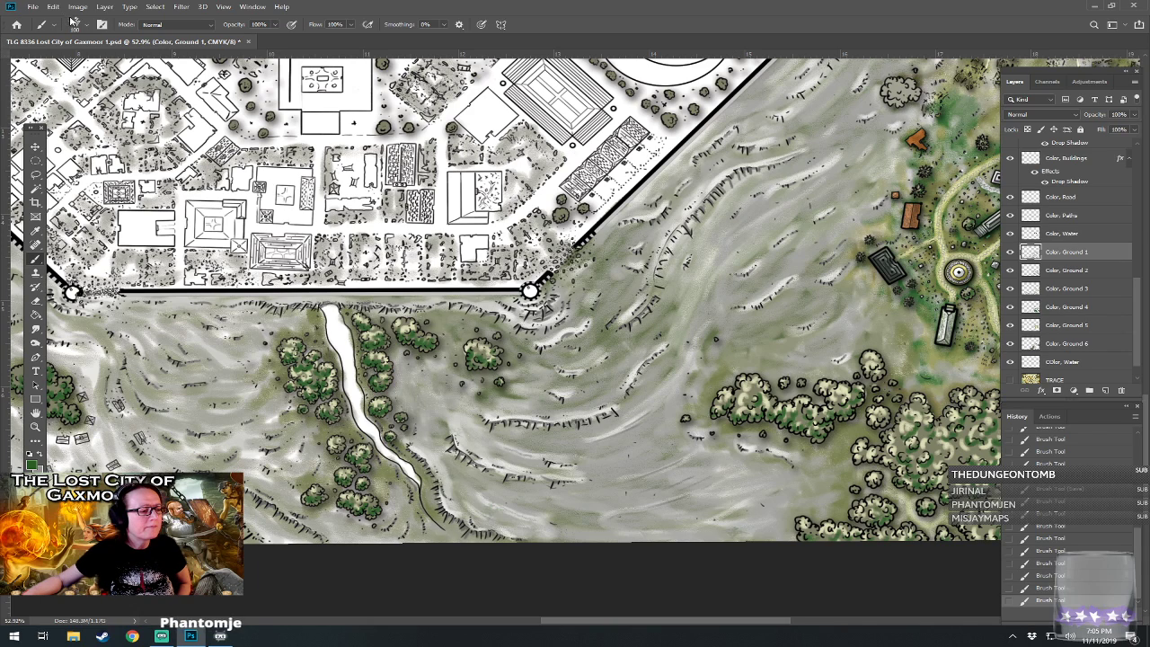
- Switch to the bush03 foliage brush and reduce its size to 125 px
{"action": "left_click", "coordinate": [74, 22]}
{"action": "left_click", "coordinate": [108, 310]}
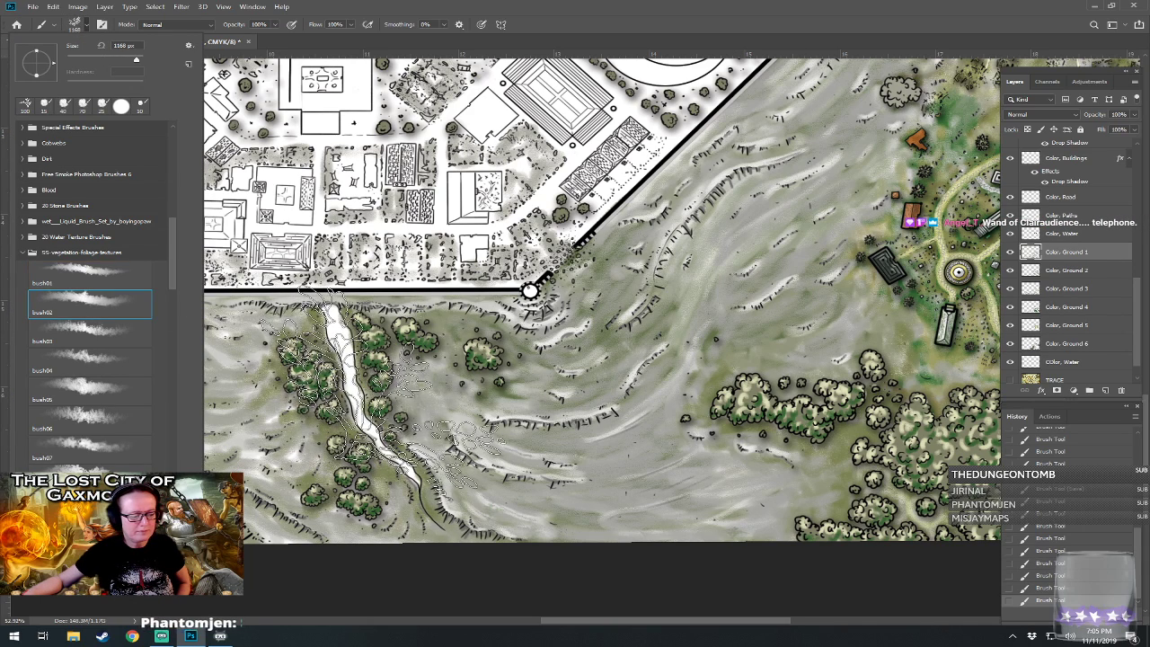
{"action": "left_click", "coordinate": [102, 334]}
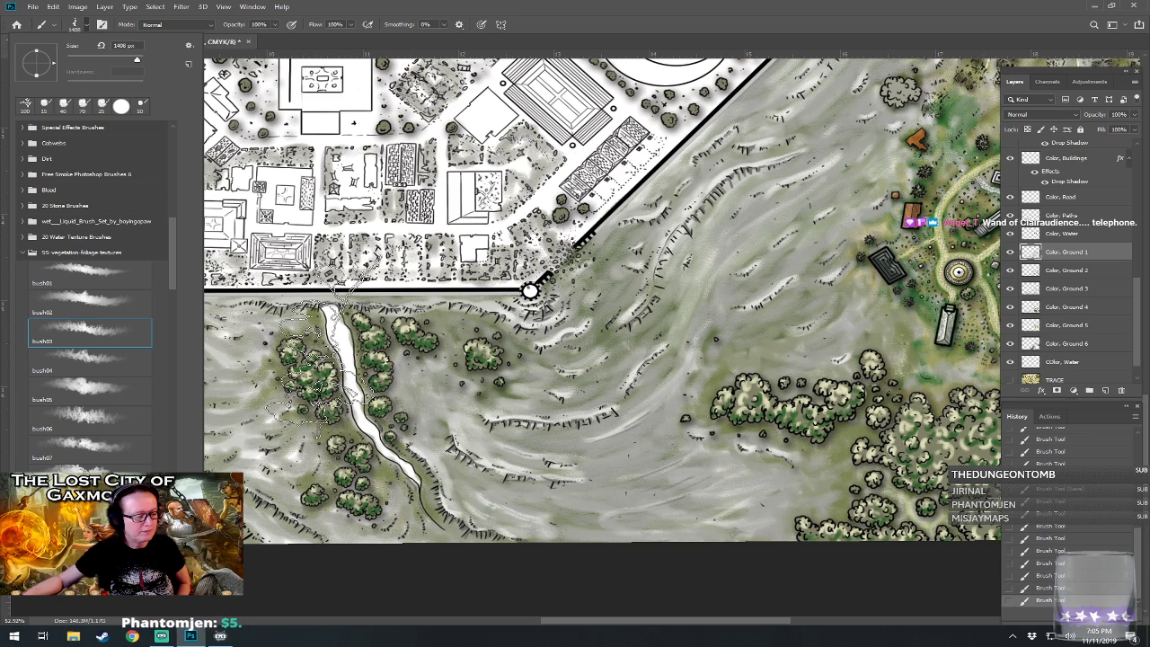
{"action": "left_click", "coordinate": [659, 28]}
{"action": "key", "text": "bracketleft"}
{"action": "key", "text": "bracketleft"}
{"action": "key", "text": "bracketleft"}
{"action": "key", "text": "bracketleft"}
{"action": "key", "text": "bracketleft"}
{"action": "key", "text": "bracketleft"}
{"action": "key", "text": "bracketleft"}
{"action": "key", "text": "bracketleft"}
{"action": "key", "text": "bracketleft"}
{"action": "key", "text": "bracketleft"}
{"action": "key", "text": "bracketleft"}
{"action": "key", "text": "bracketleft"}
{"action": "key", "text": "bracketleft"}
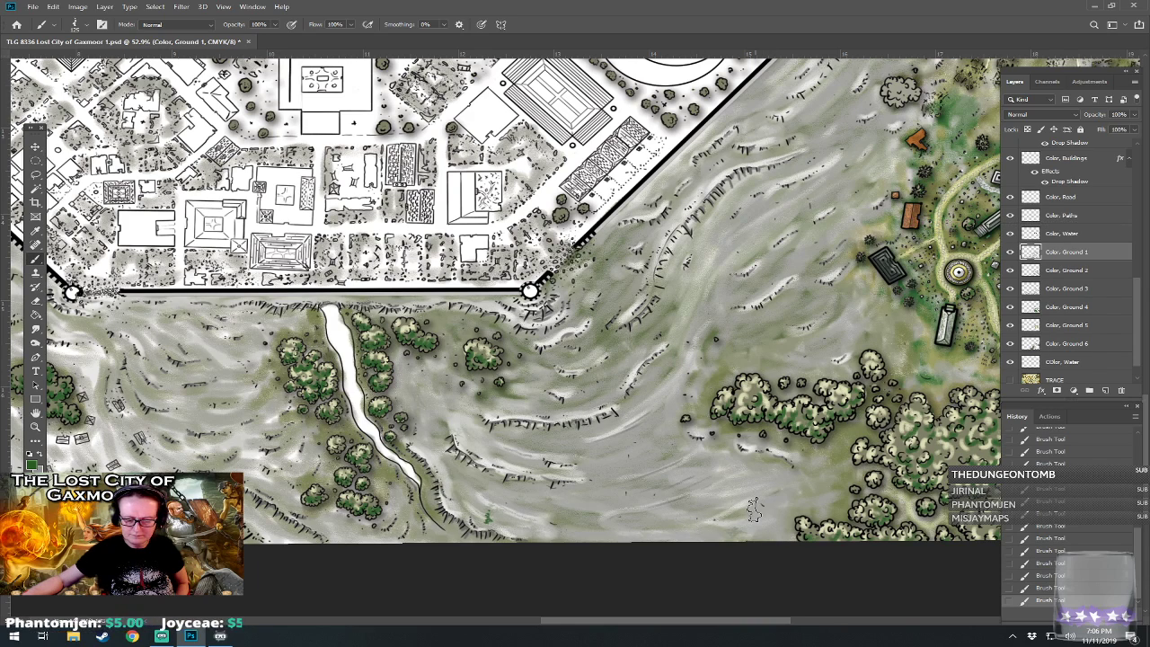
- Stamp small dark green bushes west of the southern forest and on the open slope between it and the stream
{"action": "left_click", "coordinate": [729, 515]}
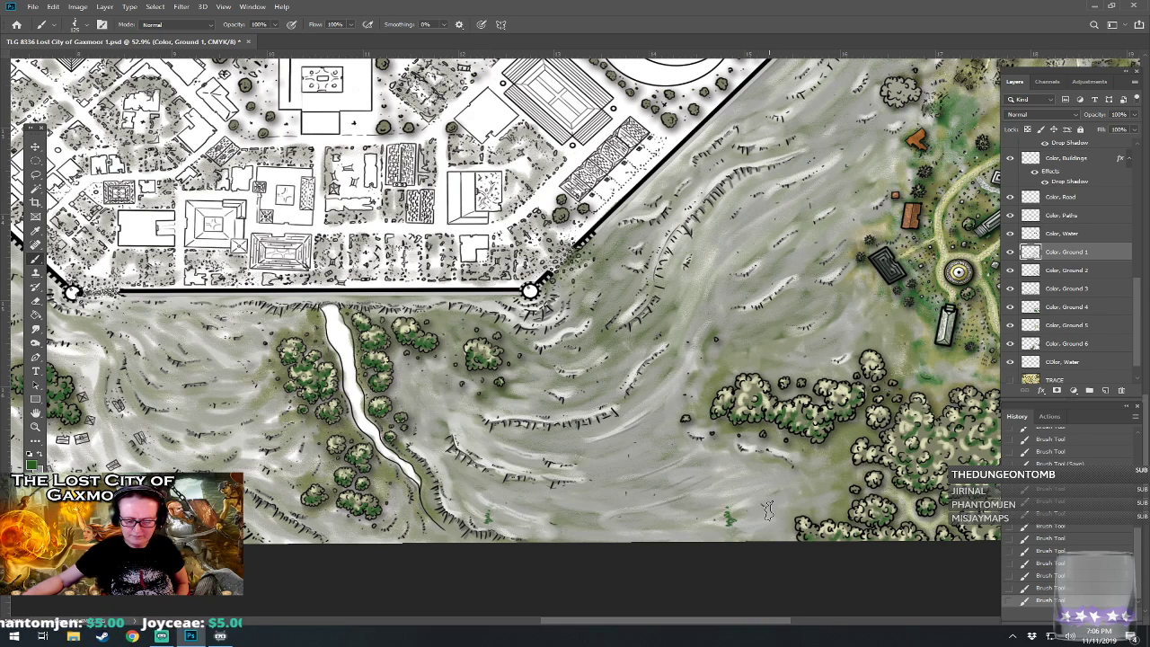
{"action": "left_click", "coordinate": [740, 501]}
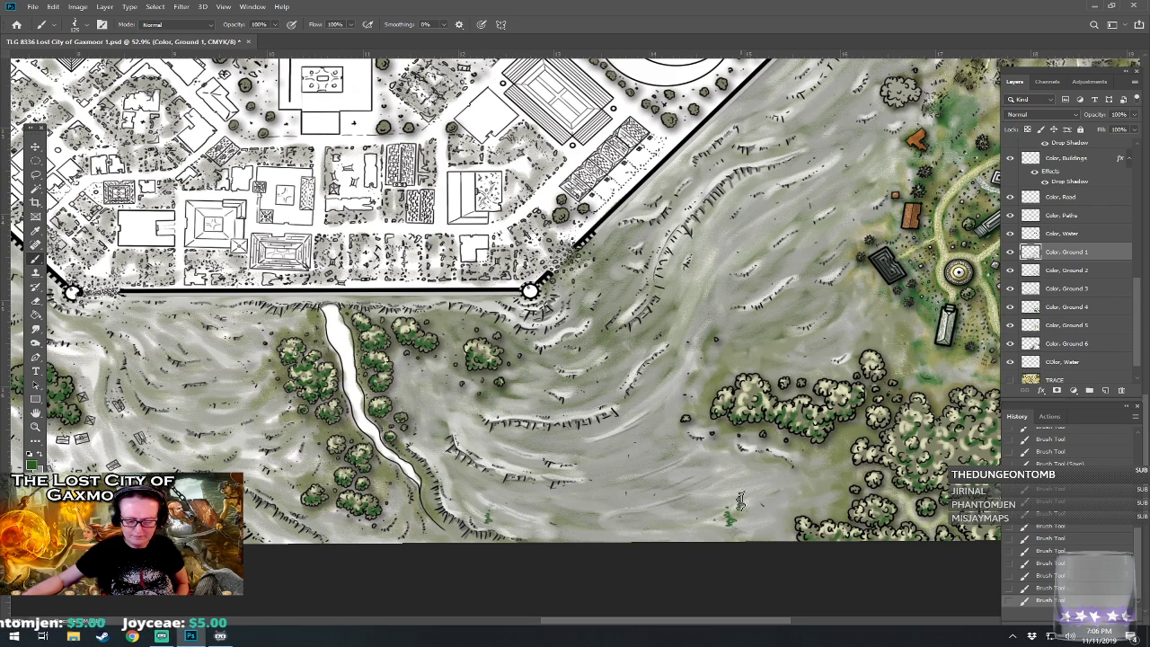
{"action": "left_click", "coordinate": [594, 481]}
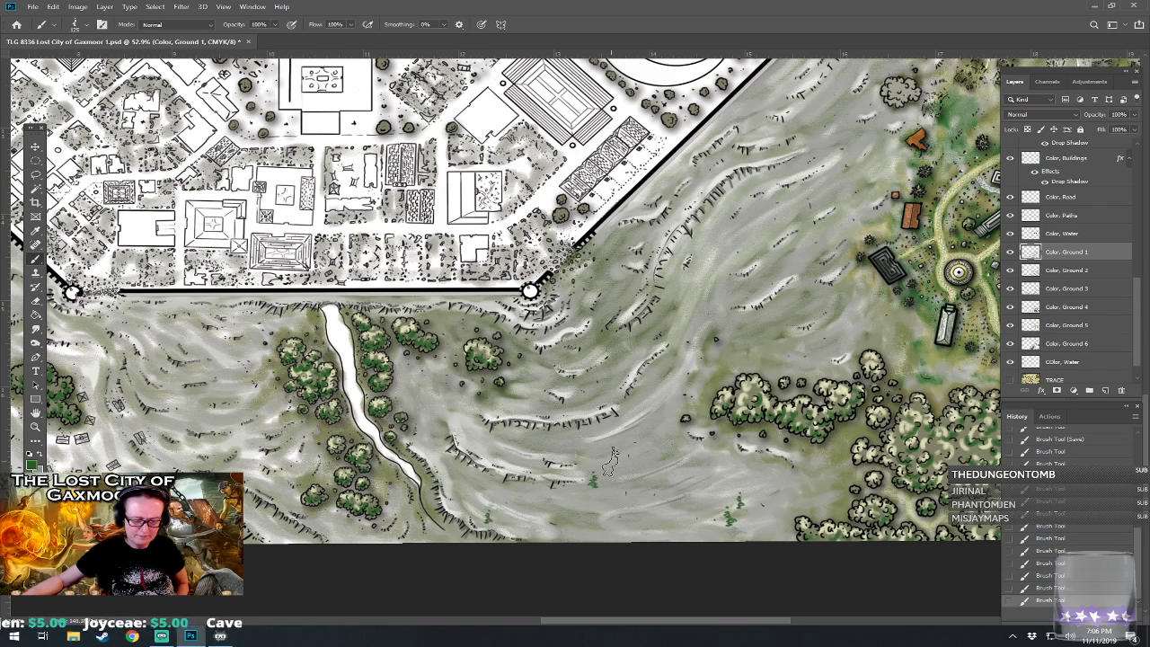
- Switch to the bush04 foliage brush and reduce its size to 60 px
{"action": "left_click", "coordinate": [88, 27]}
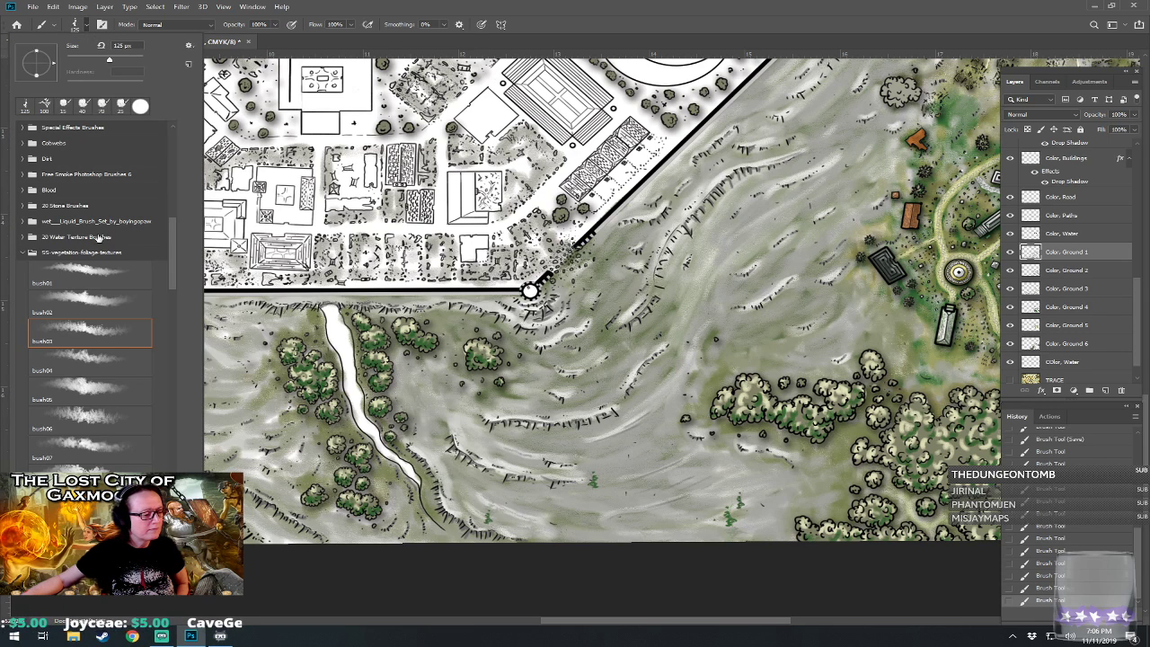
{"action": "left_click", "coordinate": [94, 358]}
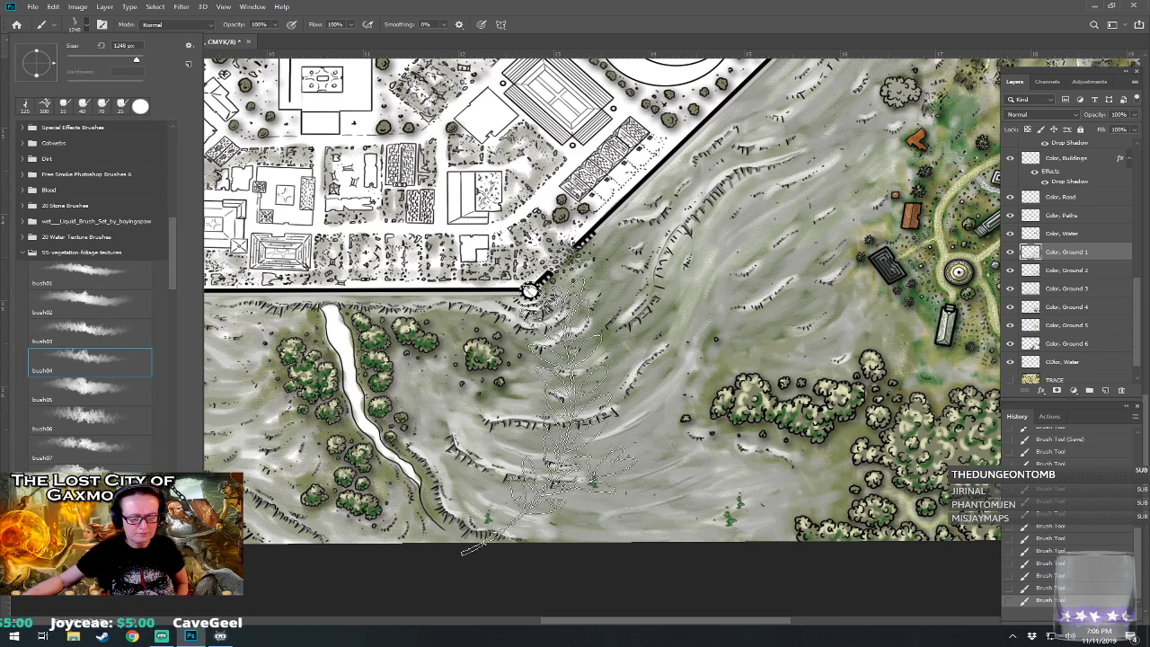
{"action": "left_click", "coordinate": [613, 18]}
{"action": "key", "text": "bracketleft"}
{"action": "key", "text": "bracketleft"}
{"action": "key", "text": "bracketleft"}
{"action": "key", "text": "bracketleft"}
{"action": "key", "text": "bracketleft"}
{"action": "key", "text": "bracketleft"}
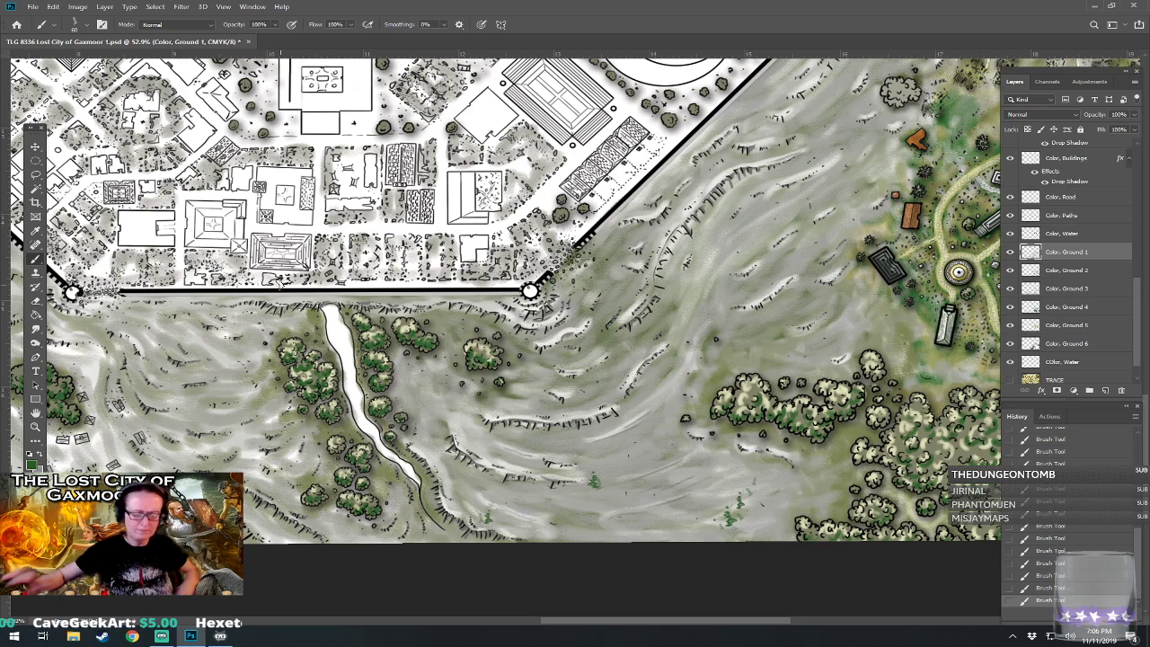
- Switch to the bush05 foliage brush and reduce its size to 70 px
{"action": "left_click", "coordinate": [82, 27]}
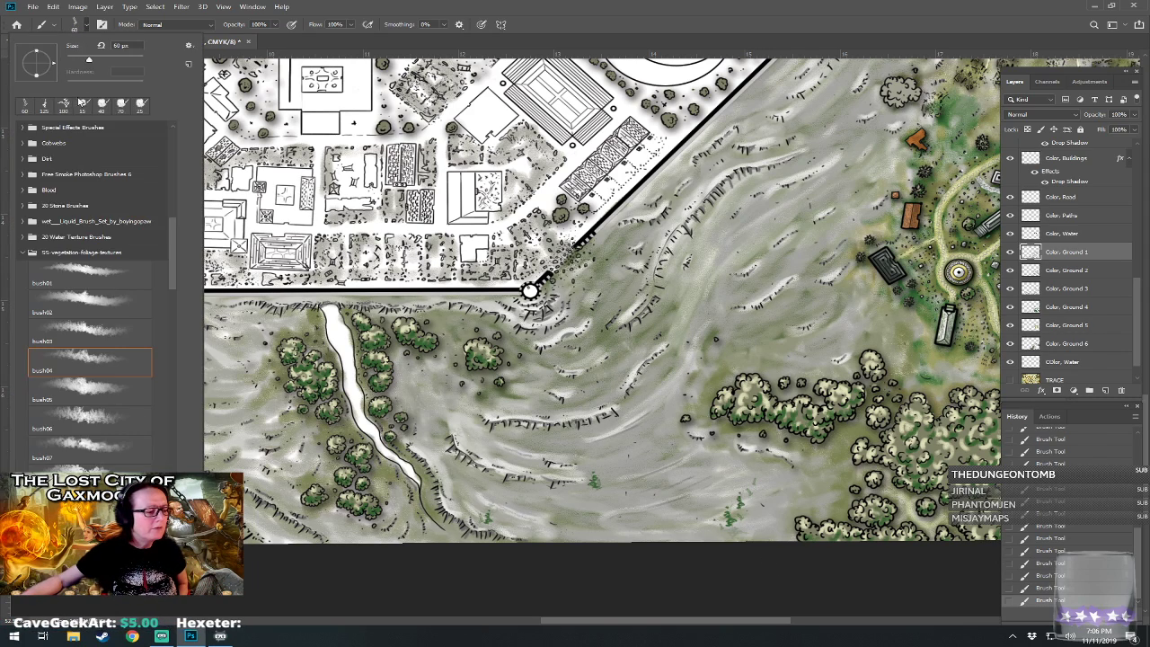
{"action": "left_click", "coordinate": [108, 387]}
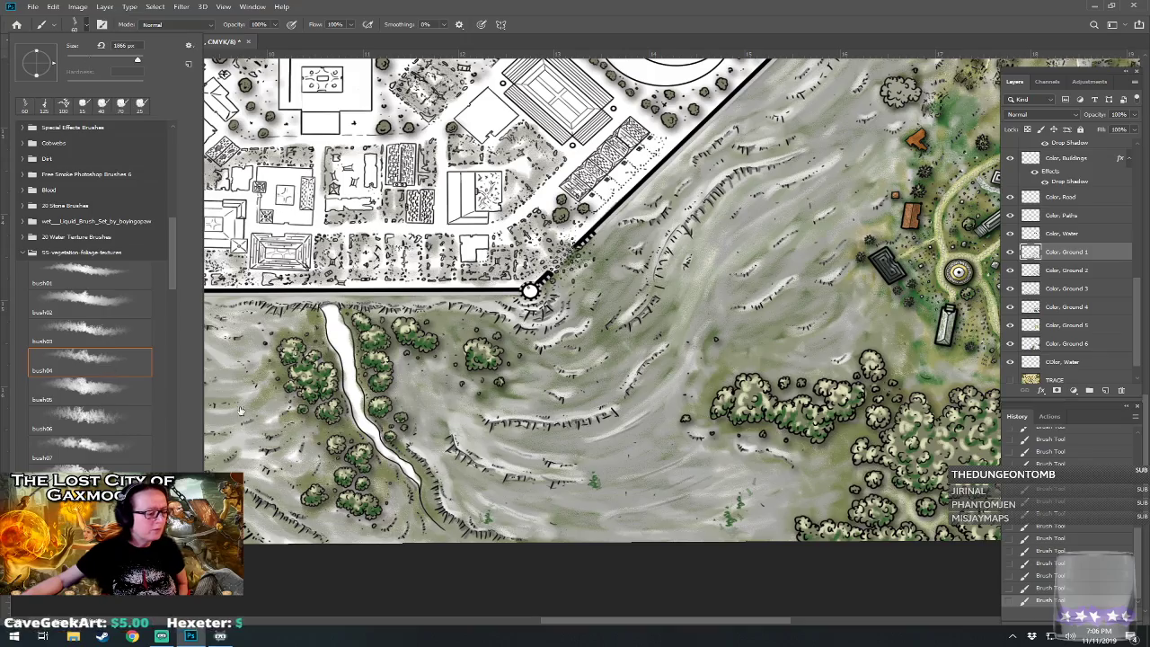
{"action": "left_click", "coordinate": [876, 18]}
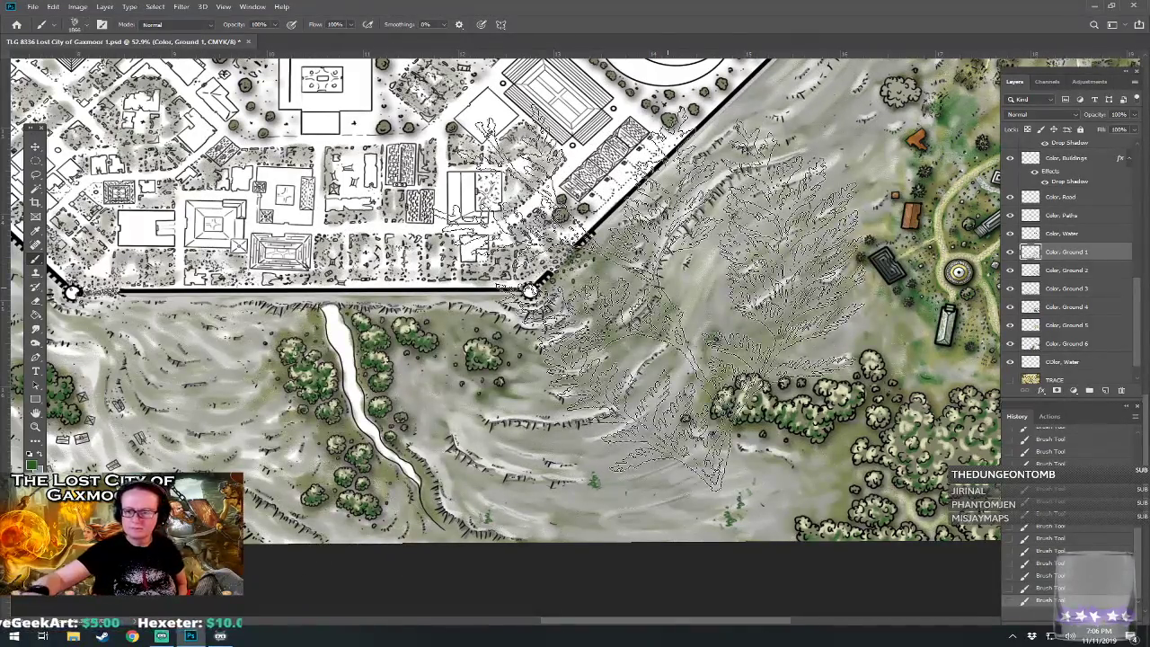
{"action": "key", "text": "bracketleft"}
{"action": "key", "text": "bracketleft"}
{"action": "key", "text": "bracketleft"}
{"action": "key", "text": "bracketleft"}
{"action": "key", "text": "bracketleft"}
{"action": "key", "text": "bracketleft"}
{"action": "key", "text": "bracketleft"}
{"action": "key", "text": "bracketleft"}
{"action": "key", "text": "bracketleft"}
{"action": "key", "text": "bracketleft"}
{"action": "key", "text": "bracketleft"}
{"action": "key", "text": "bracketleft"}
{"action": "key", "text": "bracketleft"}
{"action": "key", "text": "bracketleft"}
{"action": "key", "text": "bracketleft"}
{"action": "key", "text": "bracketleft"}
{"action": "key", "text": "bracketleft"}
{"action": "key", "text": "bracketleft"}
{"action": "key", "text": "bracketleft"}
{"action": "key", "text": "bracketleft"}
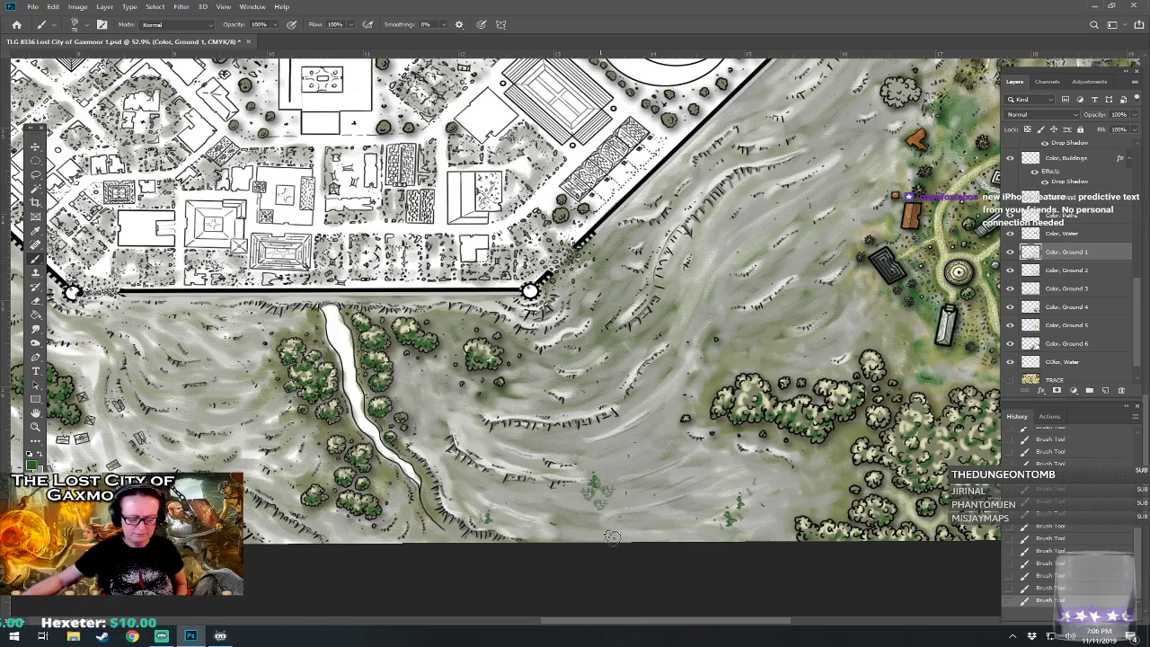
- Examine the new foliage in an overview of the slopes south of the city wall and the walled village
{"action": "scroll", "coordinate": [610, 532], "scroll_direction": "down", "scroll_amount": 1}
{"action": "scroll", "coordinate": [610, 532], "scroll_direction": "down", "scroll_amount": 2}
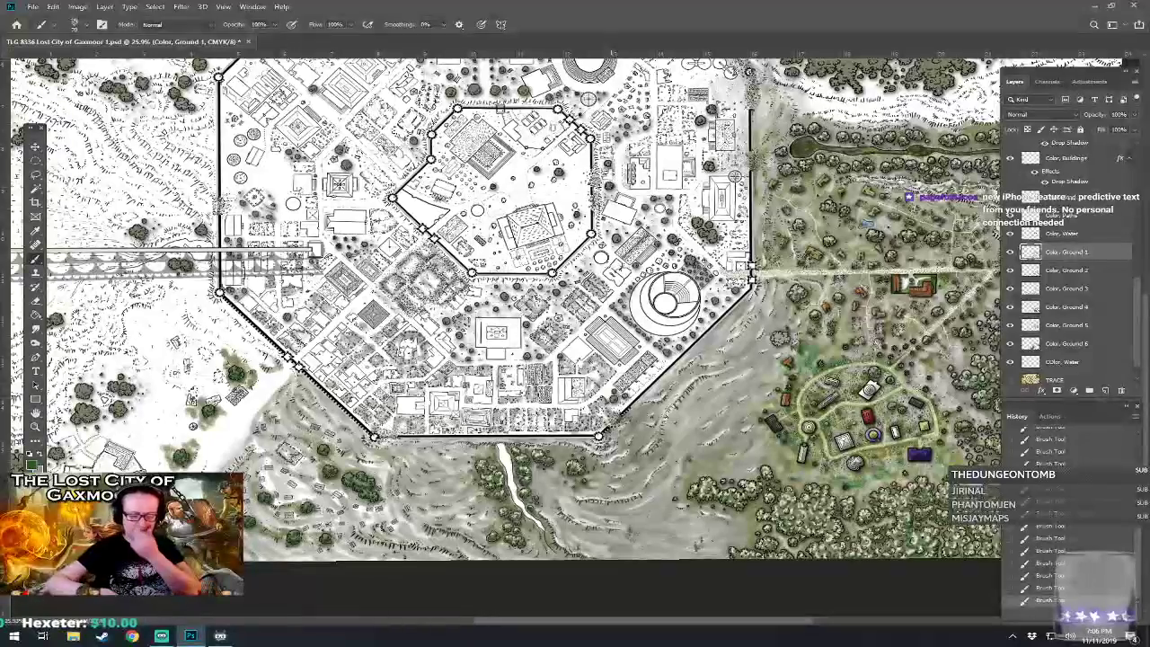
{"action": "scroll", "coordinate": [610, 532], "scroll_direction": "up", "scroll_amount": 1}
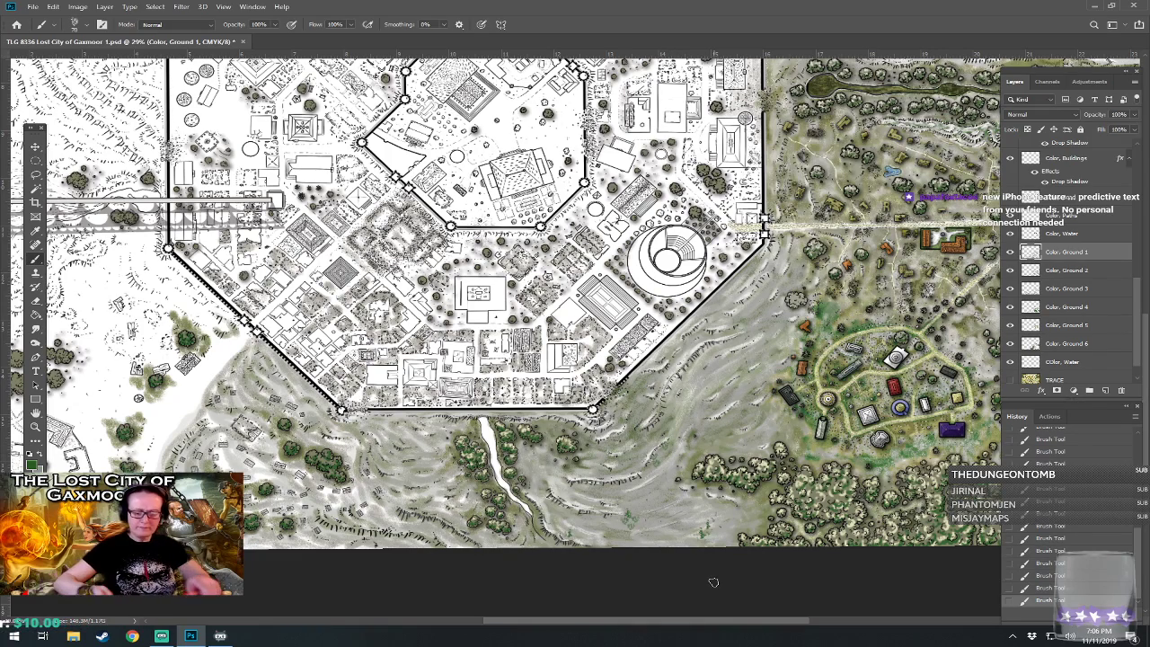
{"action": "scroll", "coordinate": [713, 582], "scroll_direction": "left", "scroll_amount": 3}
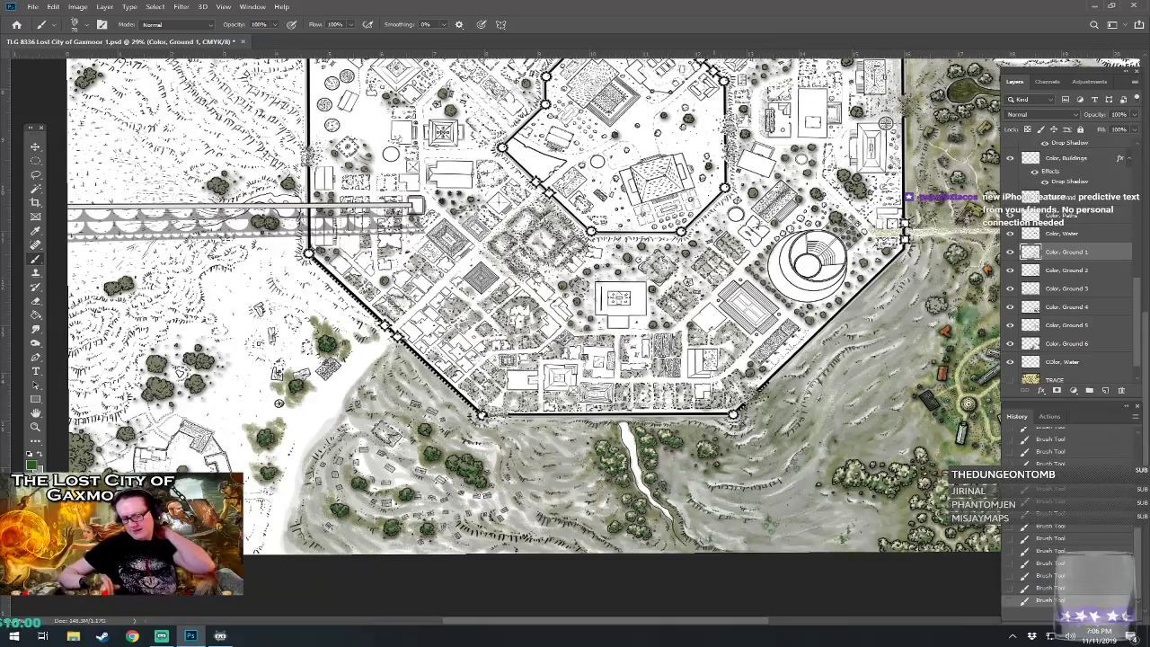
{"action": "scroll", "coordinate": [575, 306], "scroll_direction": "right", "scroll_amount": 4}
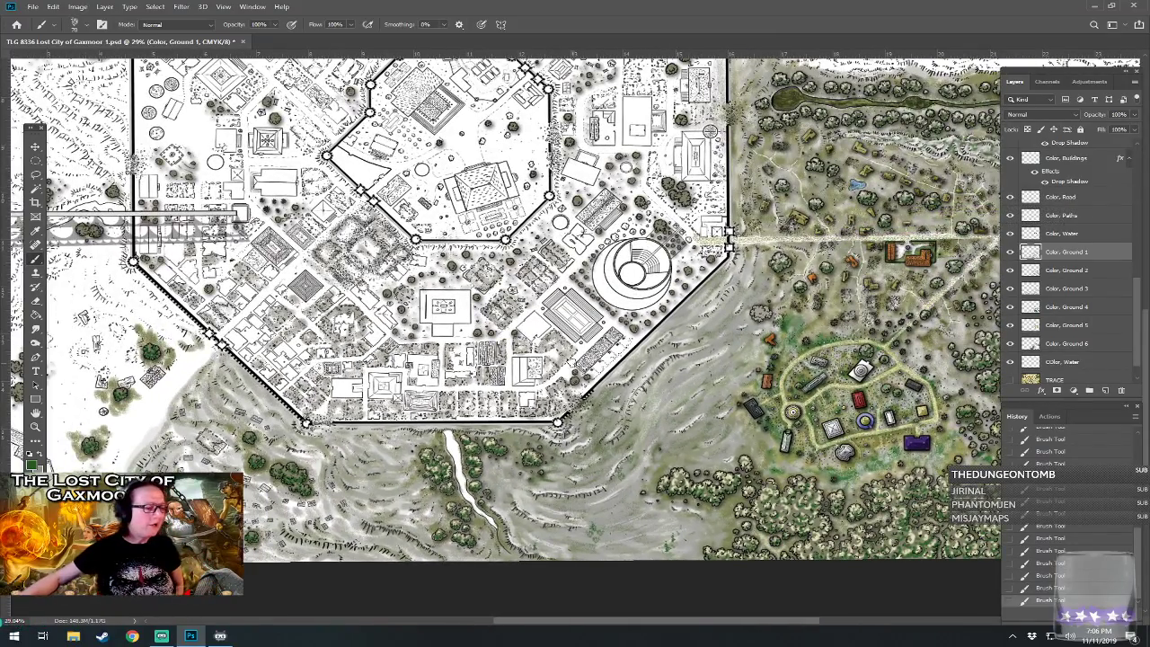
- Switch to the bush06 foliage brush and reduce its size to 80 px
{"action": "left_click", "coordinate": [83, 25]}
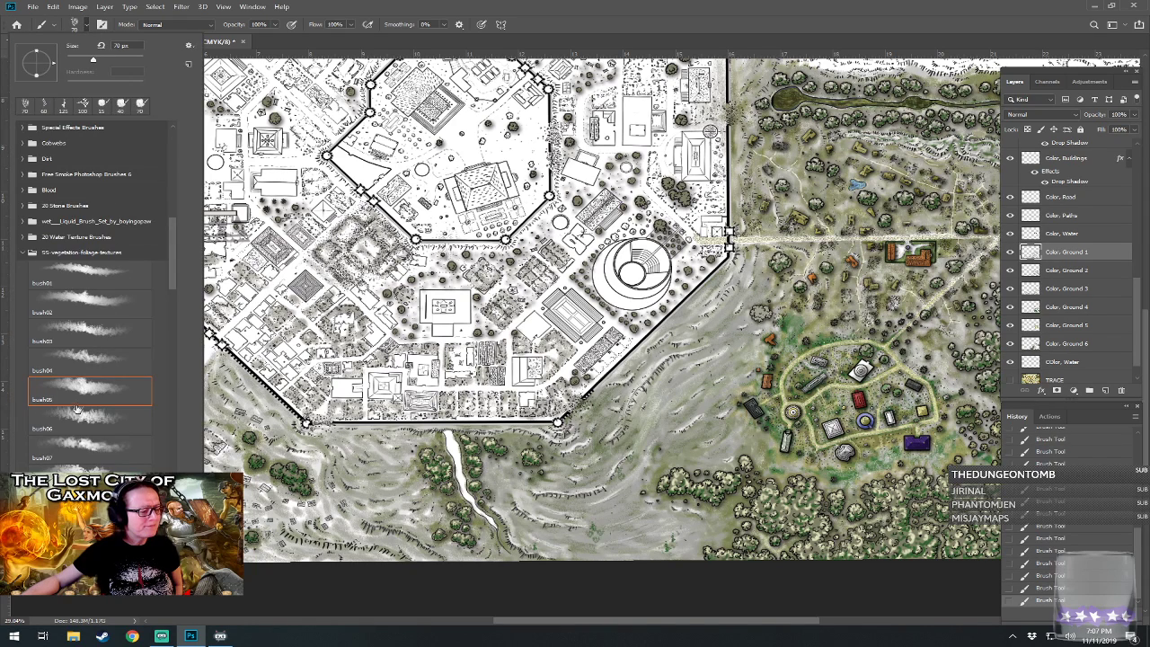
{"action": "left_click", "coordinate": [89, 416]}
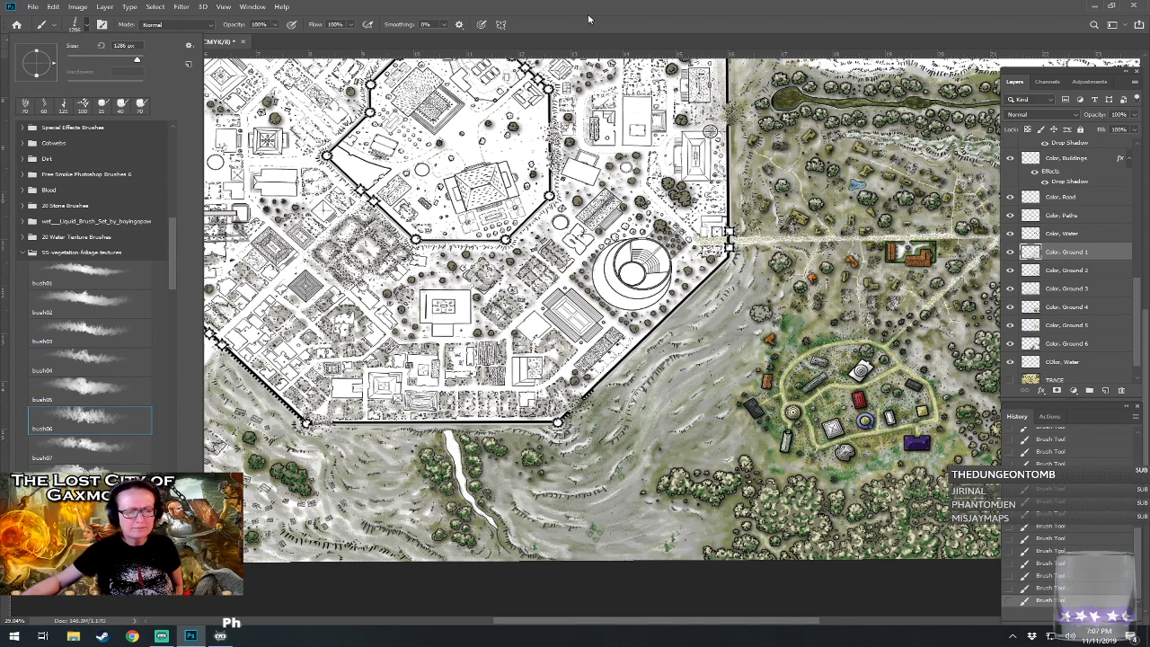
{"action": "left_click", "coordinate": [539, 400]}
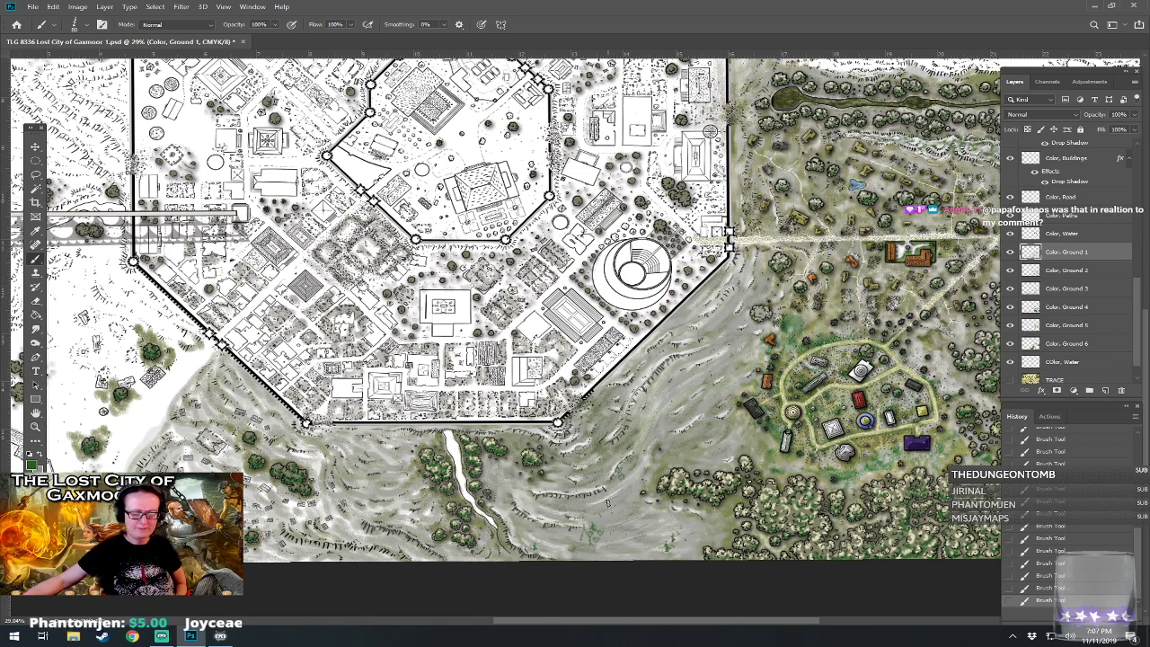
- Switch to the Kyle's Drawing Box - Happy HB brush and make the Color, Water layer above Color, Ground 1 active
{"action": "left_click_drag", "start_coordinate": [669, 594], "coordinate": [785, 606]}
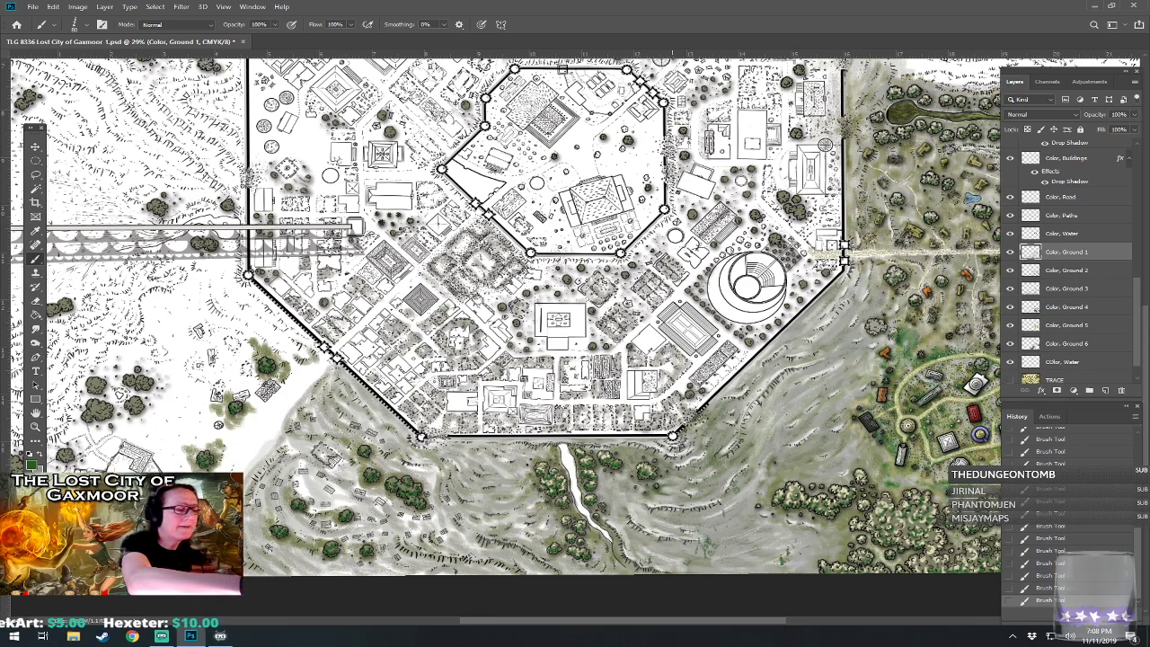
{"action": "left_click", "coordinate": [83, 24]}
{"action": "left_click_drag", "start_coordinate": [175, 259], "coordinate": [180, 133]}
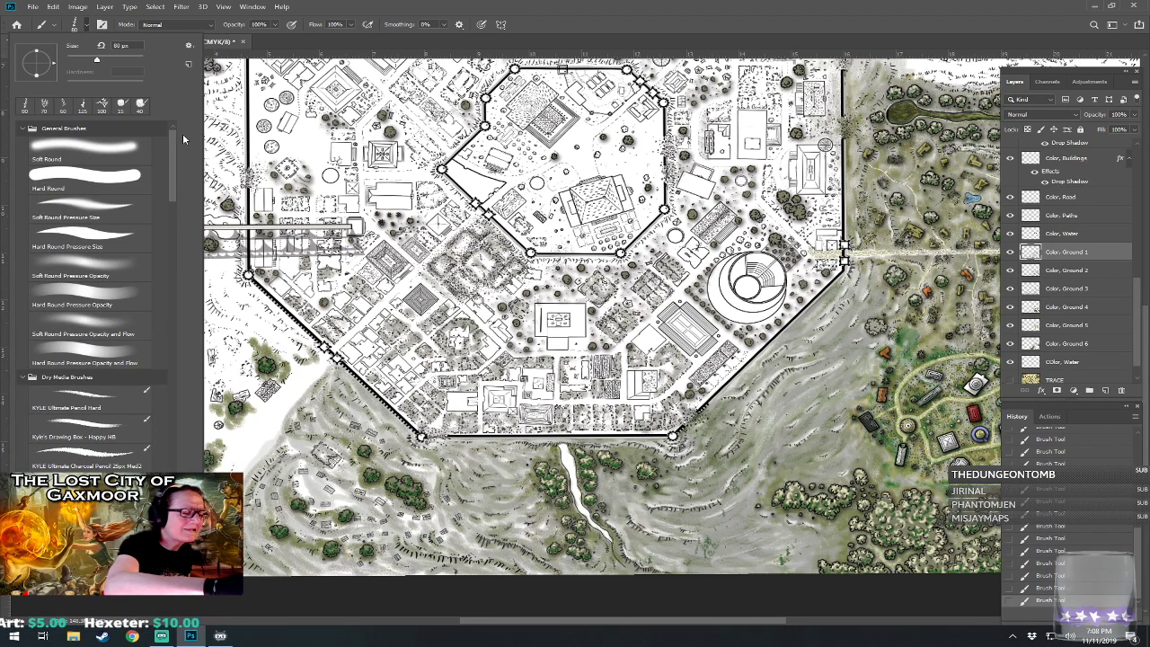
{"action": "double_click", "coordinate": [102, 434]}
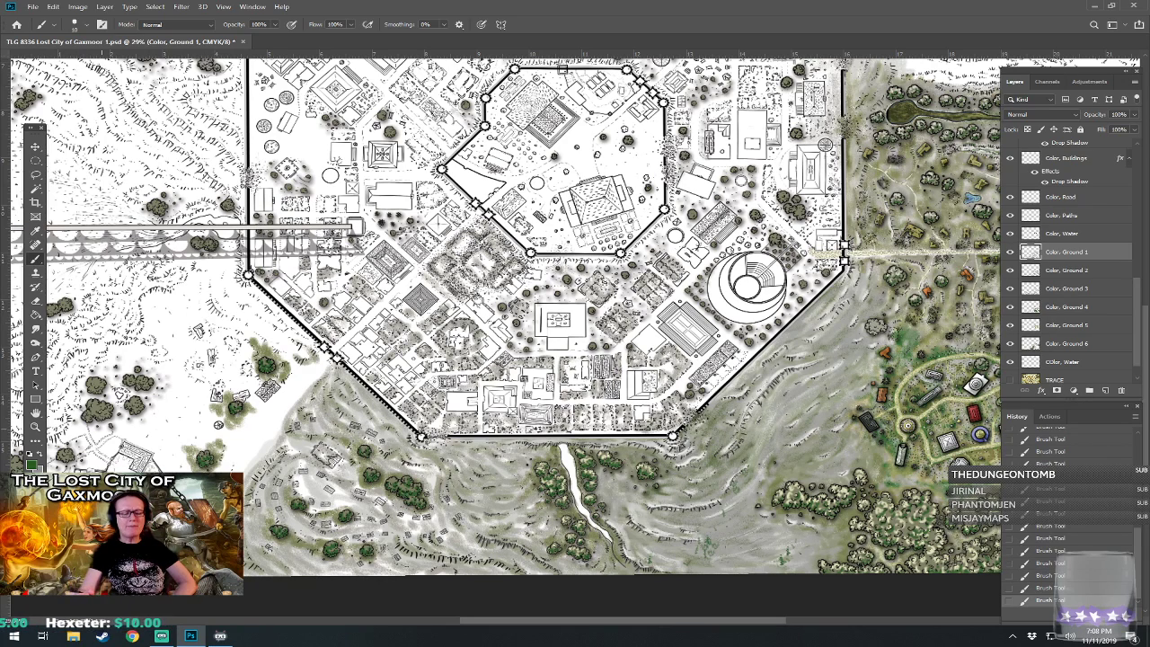
{"action": "left_click", "coordinate": [1071, 234]}
- Set the foreground colour's hue to a 240° blue for painting the uncoloured stream south of the city wall
{"action": "scroll", "coordinate": [576, 566], "scroll_direction": "up", "scroll_amount": 8}
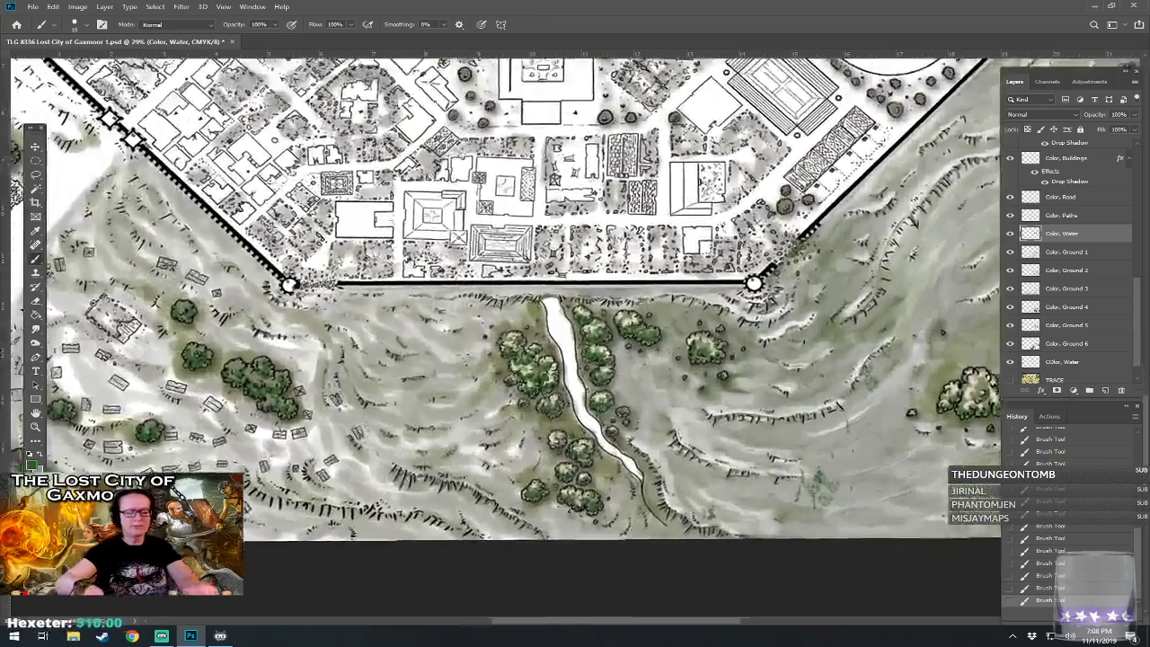
{"action": "scroll", "coordinate": [761, 290], "scroll_direction": "up", "scroll_amount": 2}
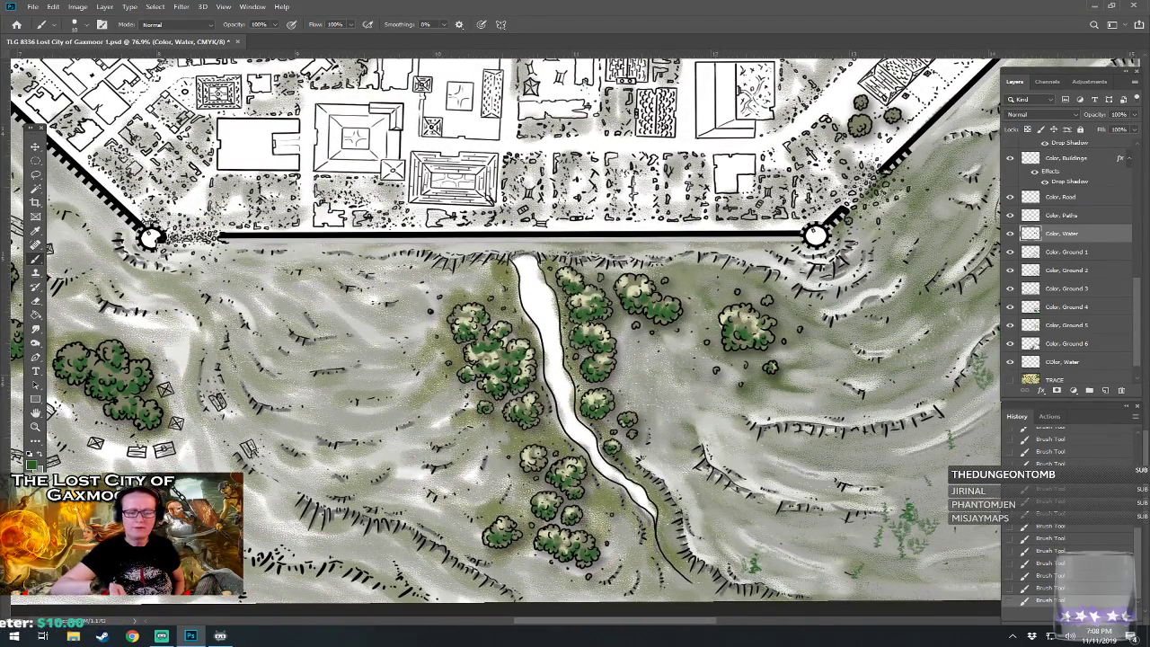
{"action": "left_click_drag", "start_coordinate": [633, 183], "coordinate": [624, 202]}
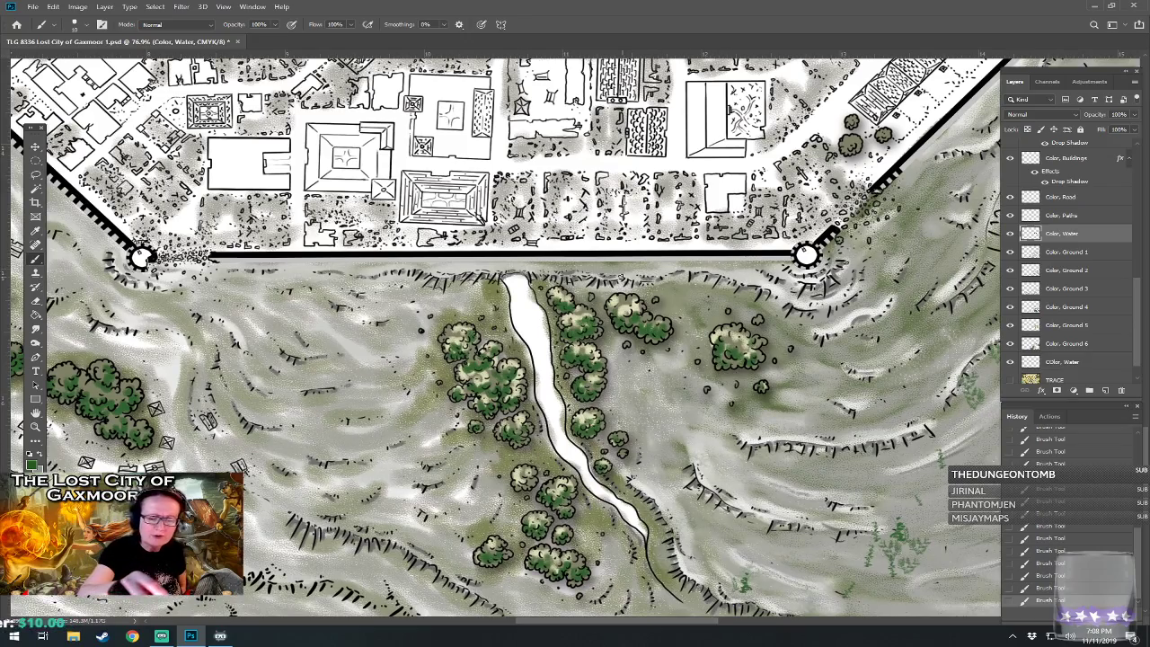
{"action": "left_click_drag", "start_coordinate": [569, 240], "coordinate": [515, 189]}
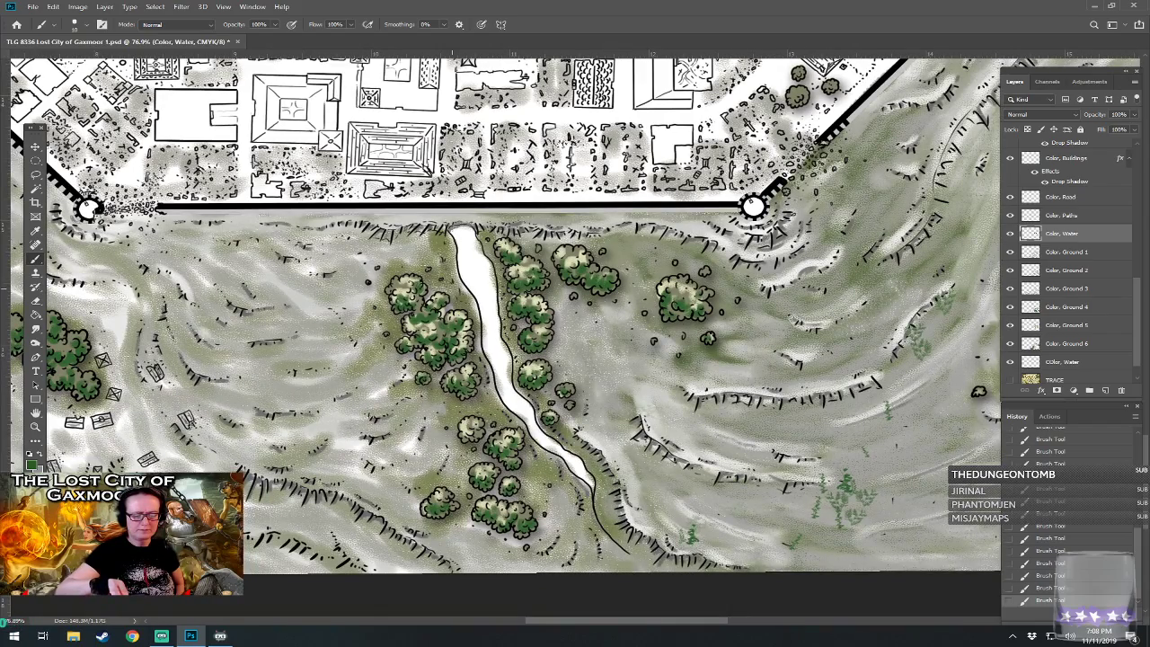
{"action": "scroll", "coordinate": [462, 379], "scroll_direction": "up", "scroll_amount": 2}
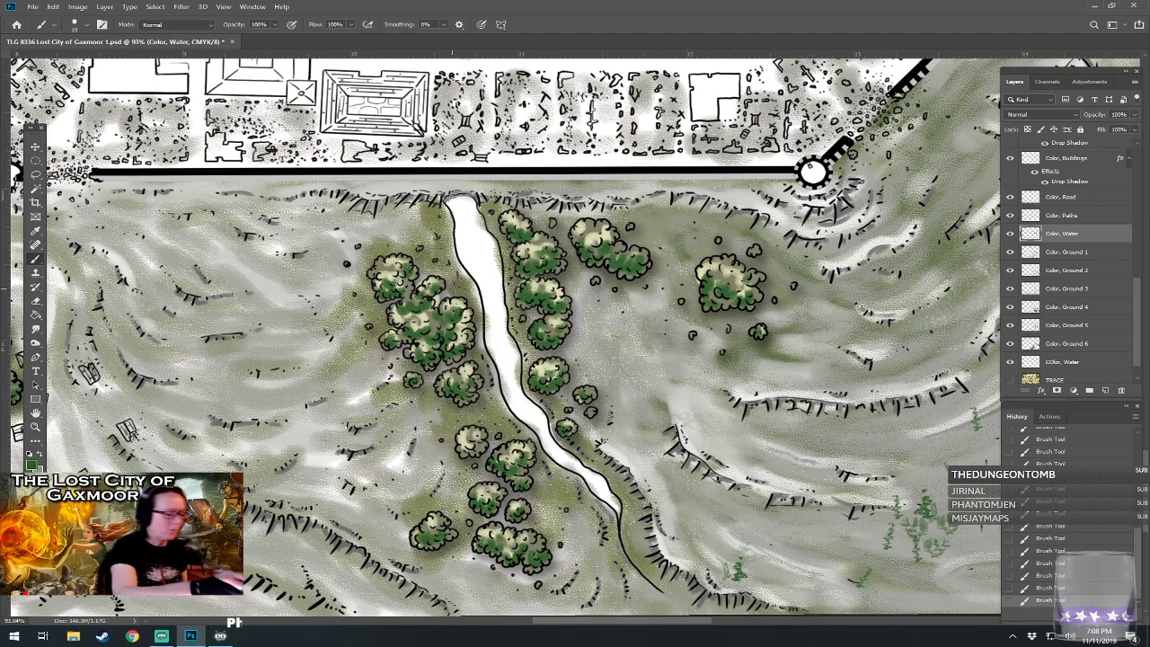
{"action": "left_click", "coordinate": [30, 467]}
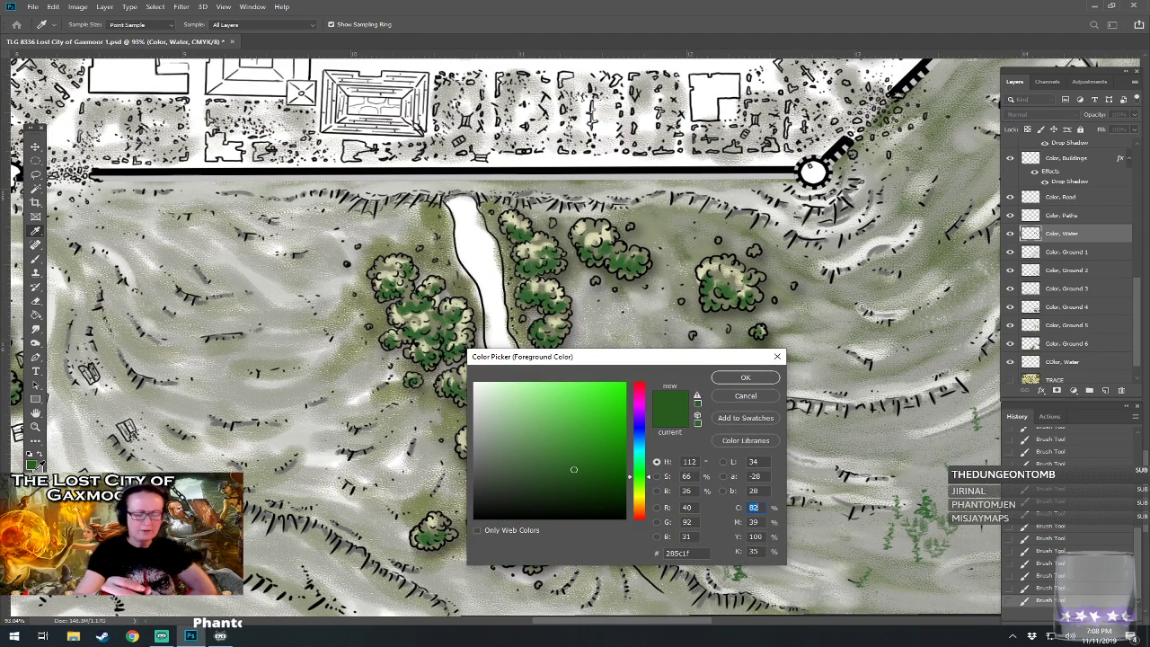
{"action": "left_click", "coordinate": [646, 428]}
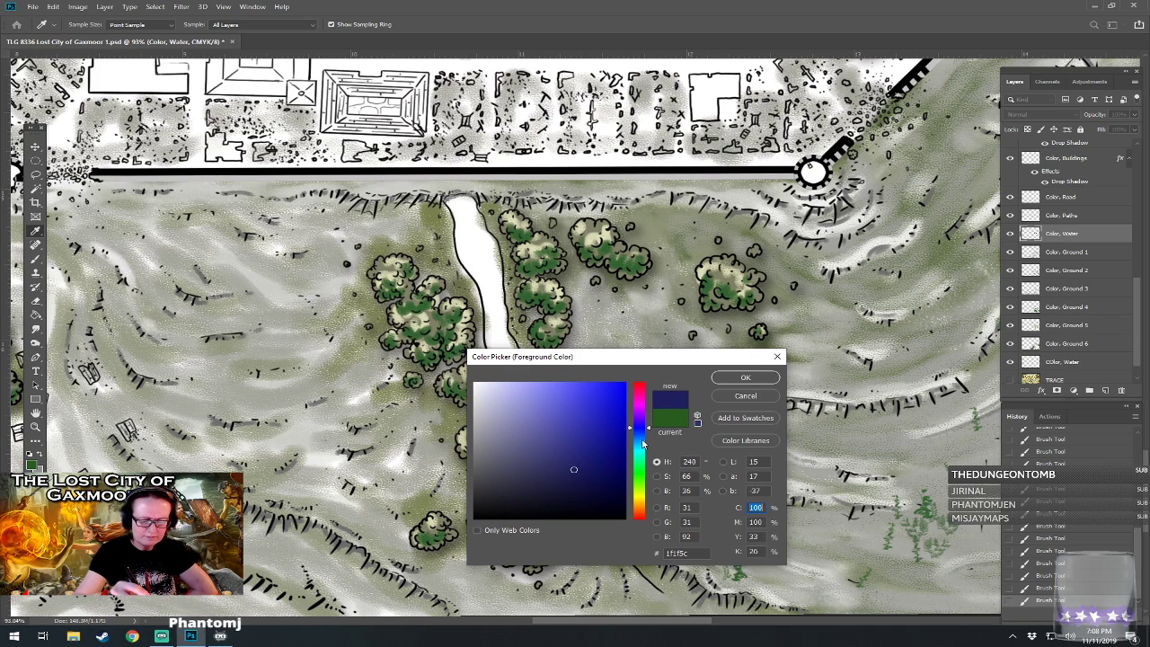
- Paint the lower stretch of the river down to the map's edge in muted blue #657d98 on the Color, Water layer
{"action": "left_click", "coordinate": [644, 439]}
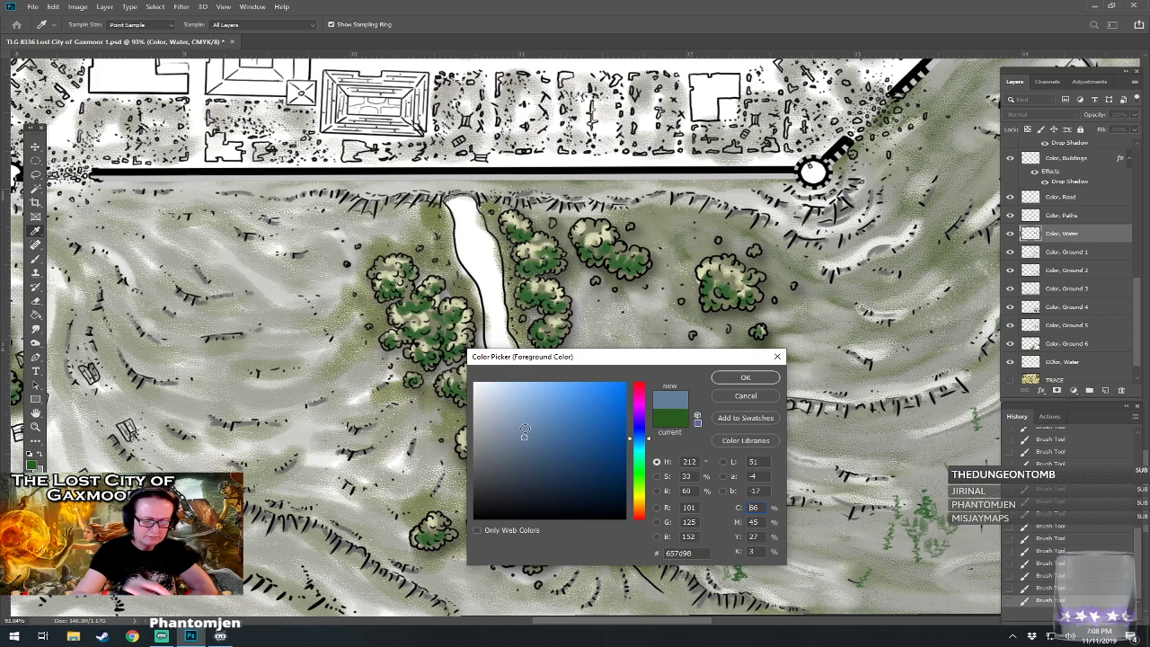
{"action": "left_click", "coordinate": [735, 378]}
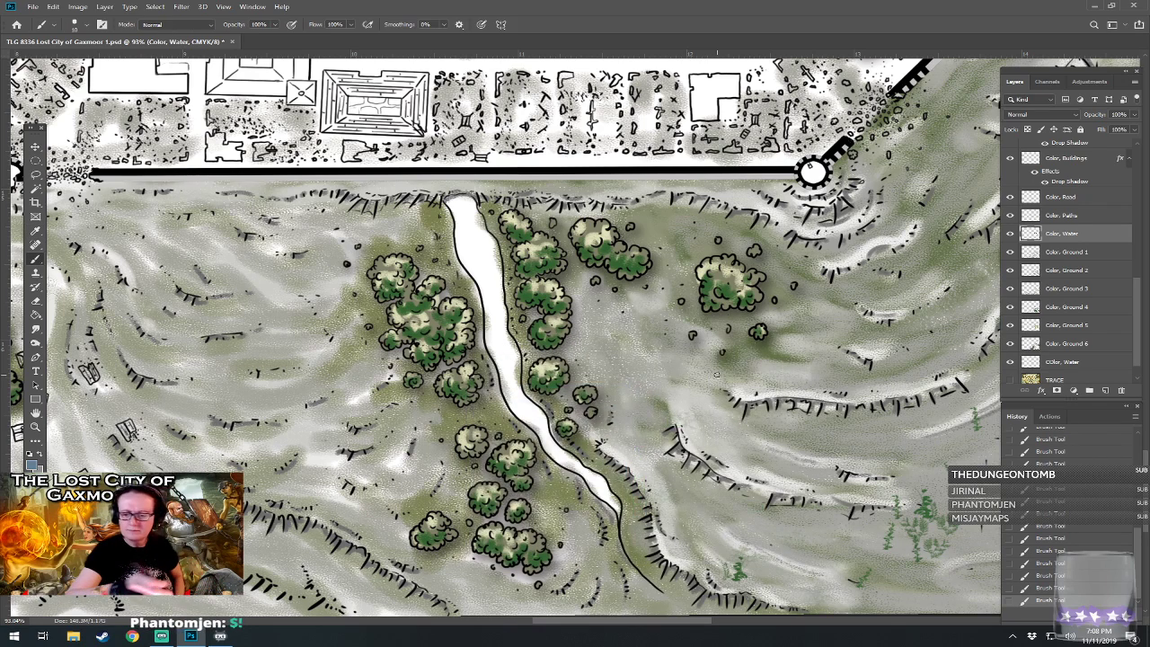
{"action": "mouse_move", "coordinate": [533, 419]}
{"action": "left_mouse_down"}
{"action": "mouse_move", "coordinate": [550, 456]}
{"action": "mouse_move", "coordinate": [618, 505]}
{"action": "mouse_move", "coordinate": [605, 510]}
{"action": "mouse_move", "coordinate": [551, 443]}
{"action": "left_mouse_up"}
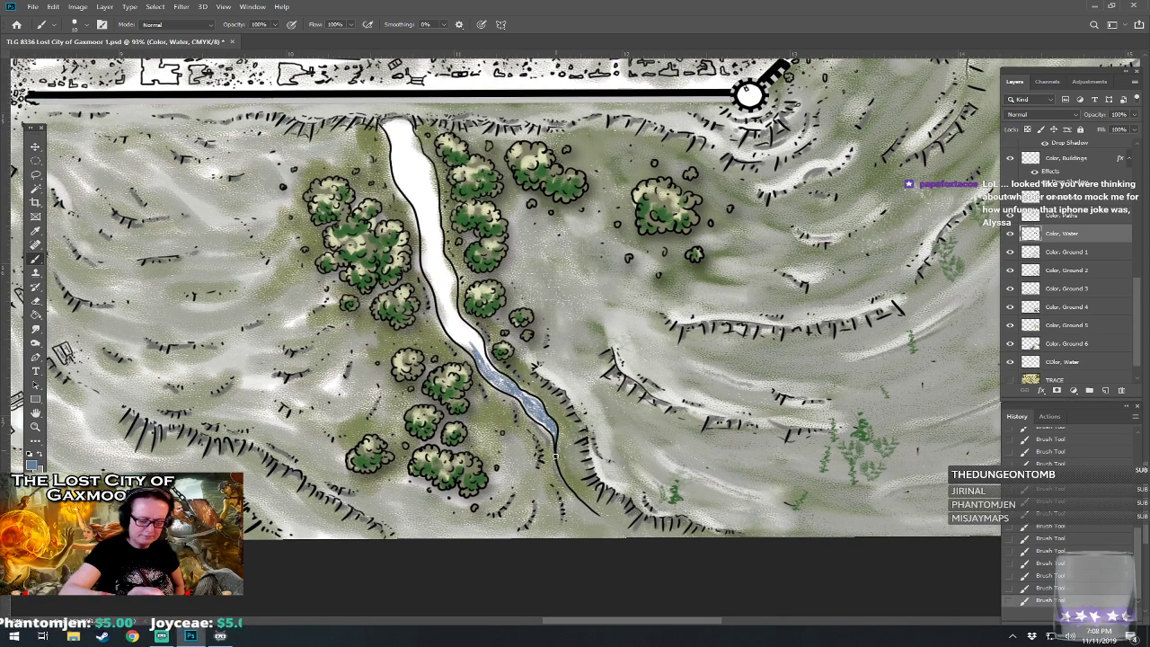
{"action": "left_click_drag", "start_coordinate": [564, 482], "coordinate": [627, 563]}
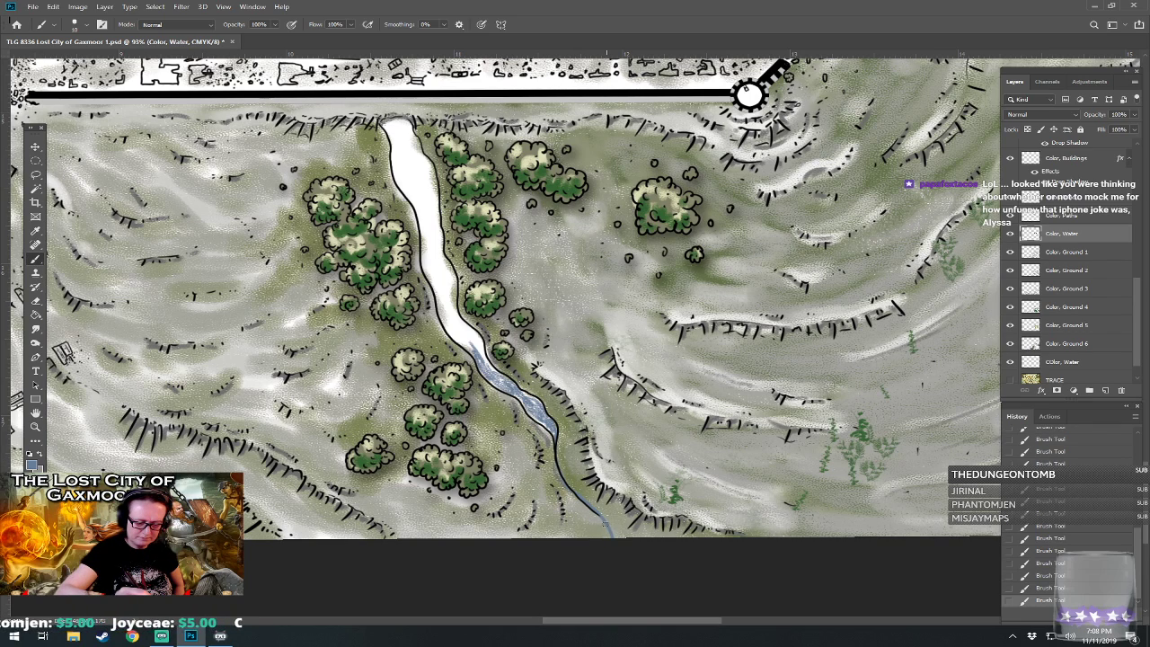
{"action": "left_click_drag", "start_coordinate": [606, 548], "coordinate": [681, 626]}
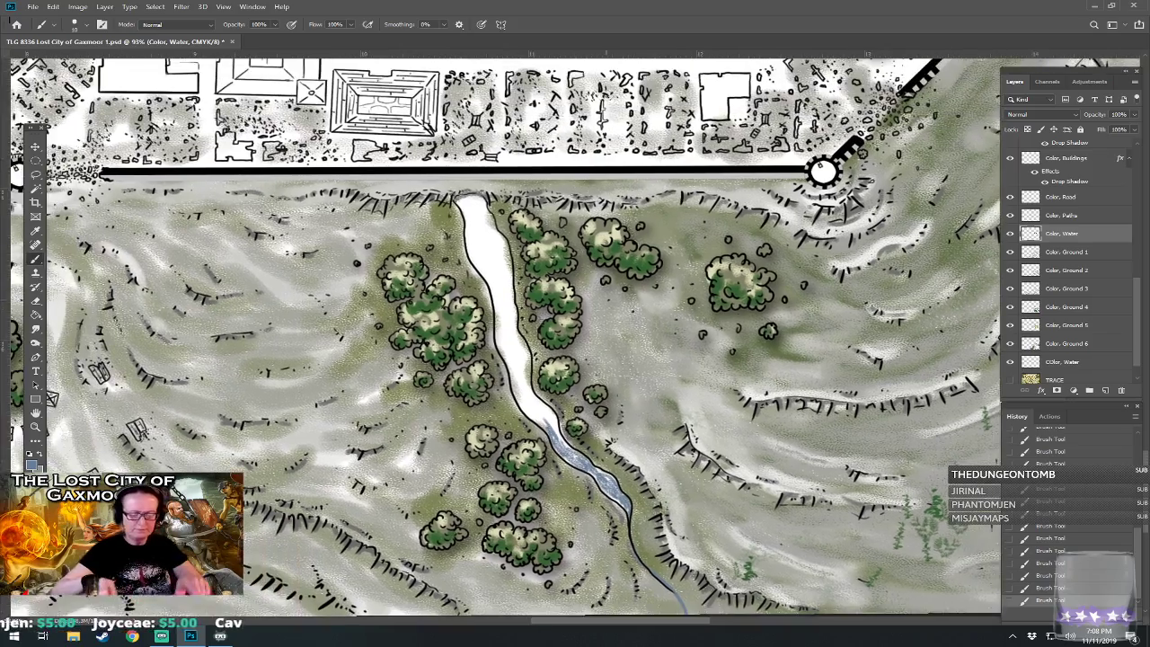
- Erase the single ink line of the river's narrow tail on the INK layer
{"action": "scroll", "coordinate": [737, 604], "scroll_direction": "down", "scroll_amount": 4}
{"action": "left_click_drag", "start_coordinate": [649, 446], "coordinate": [606, 394]}
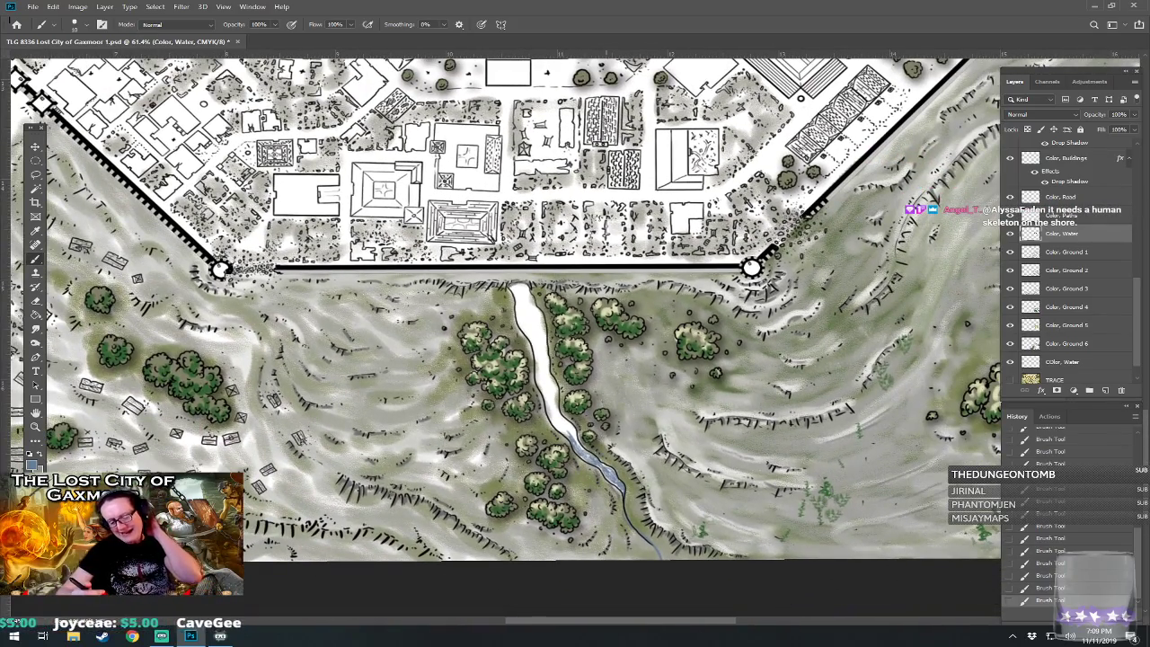
{"action": "scroll", "coordinate": [687, 530], "scroll_direction": "up", "scroll_amount": 8}
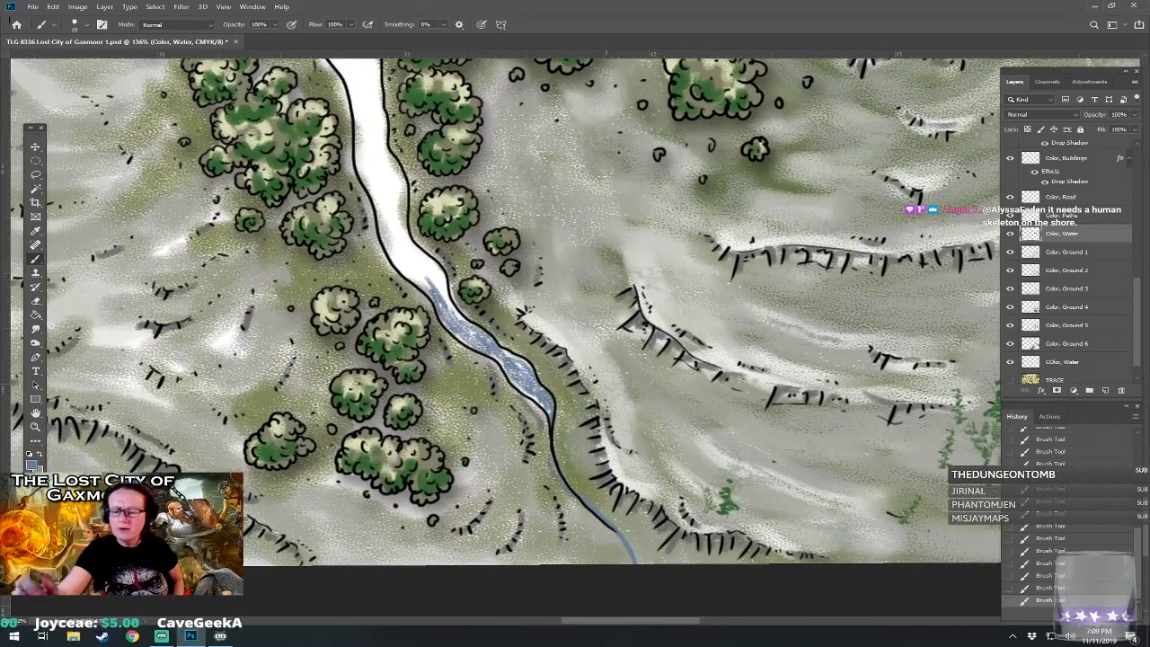
{"action": "left_click_drag", "start_coordinate": [1135, 302], "coordinate": [1130, 233]}
{"action": "left_click", "coordinate": [1060, 235]}
{"action": "mouse_move", "coordinate": [550, 400]}
{"action": "left_mouse_down"}
{"action": "mouse_move", "coordinate": [559, 470]}
{"action": "mouse_move", "coordinate": [620, 539]}
{"action": "left_mouse_up"}
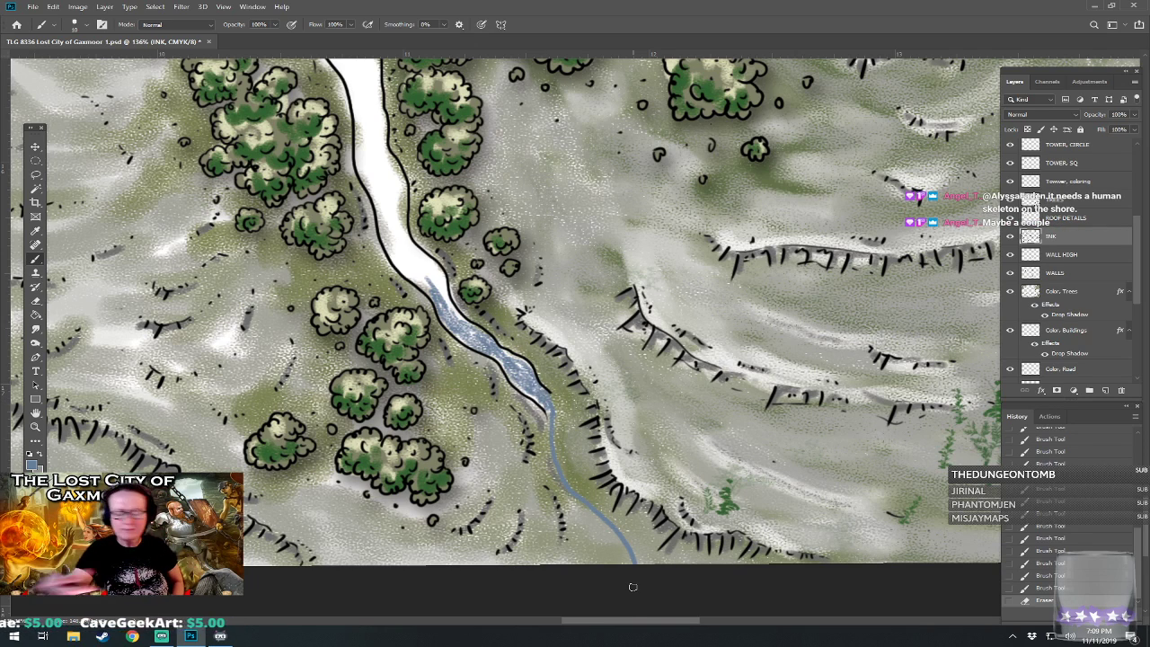
- Ink both banks of the river's tail in black with the Hard Round Pressure Size brush at 8 px
{"action": "left_click", "coordinate": [85, 25]}
{"action": "left_click", "coordinate": [102, 239]}
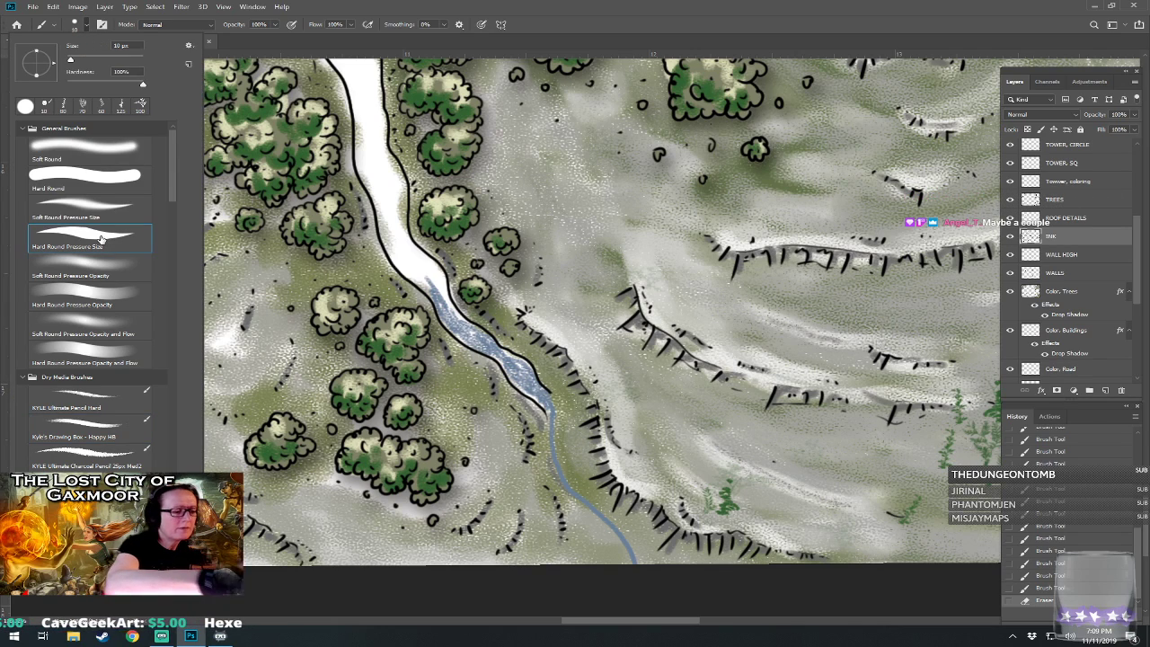
{"action": "left_click", "coordinate": [133, 45]}
{"action": "type", "text": "8"}
{"action": "key", "text": "Return"}
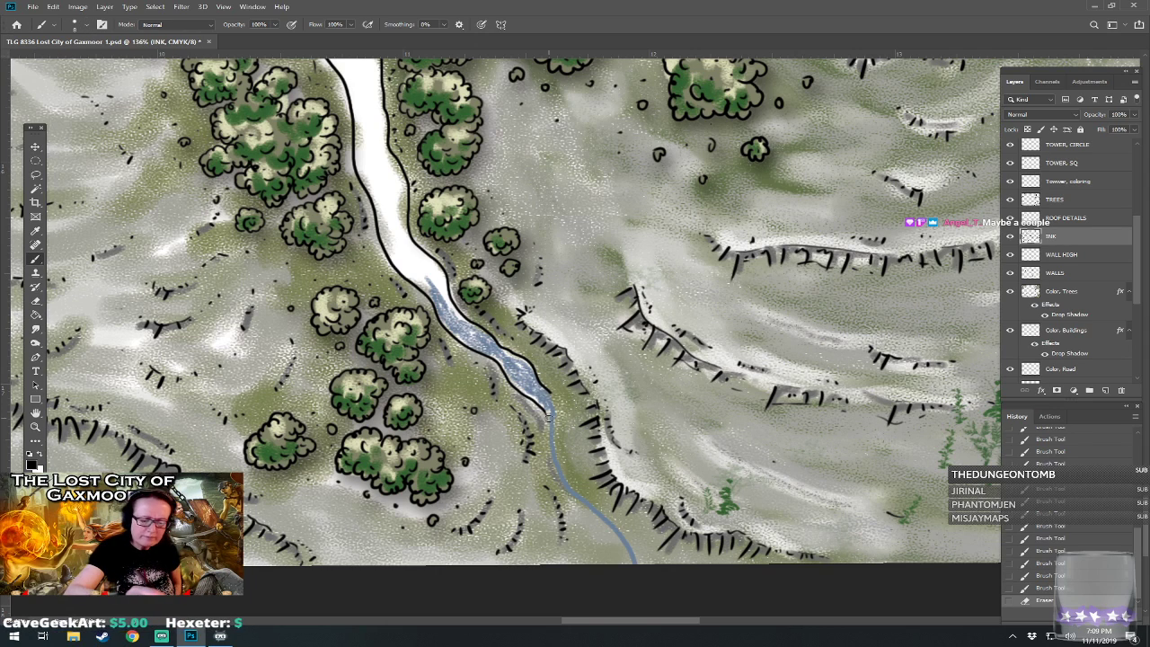
{"action": "mouse_move", "coordinate": [544, 405]}
{"action": "left_mouse_down"}
{"action": "mouse_move", "coordinate": [559, 480]}
{"action": "mouse_move", "coordinate": [627, 565]}
{"action": "left_mouse_up"}
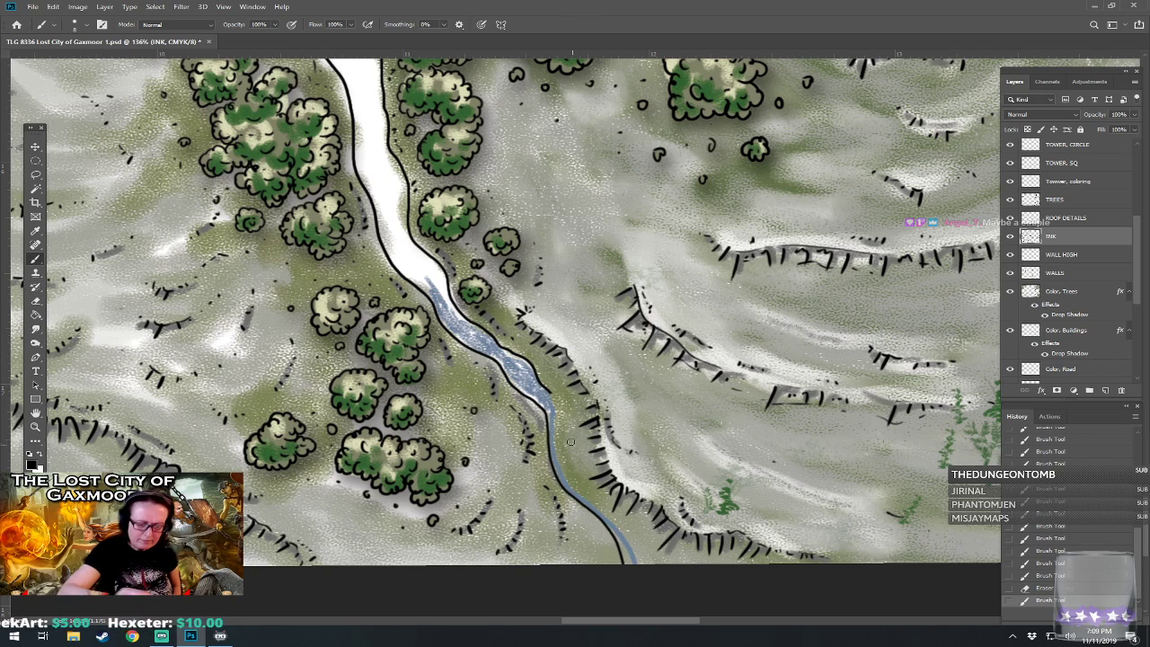
{"action": "mouse_move", "coordinate": [548, 392]}
{"action": "left_mouse_down"}
{"action": "mouse_move", "coordinate": [579, 480]}
{"action": "mouse_move", "coordinate": [630, 531]}
{"action": "mouse_move", "coordinate": [641, 571]}
{"action": "left_mouse_up"}
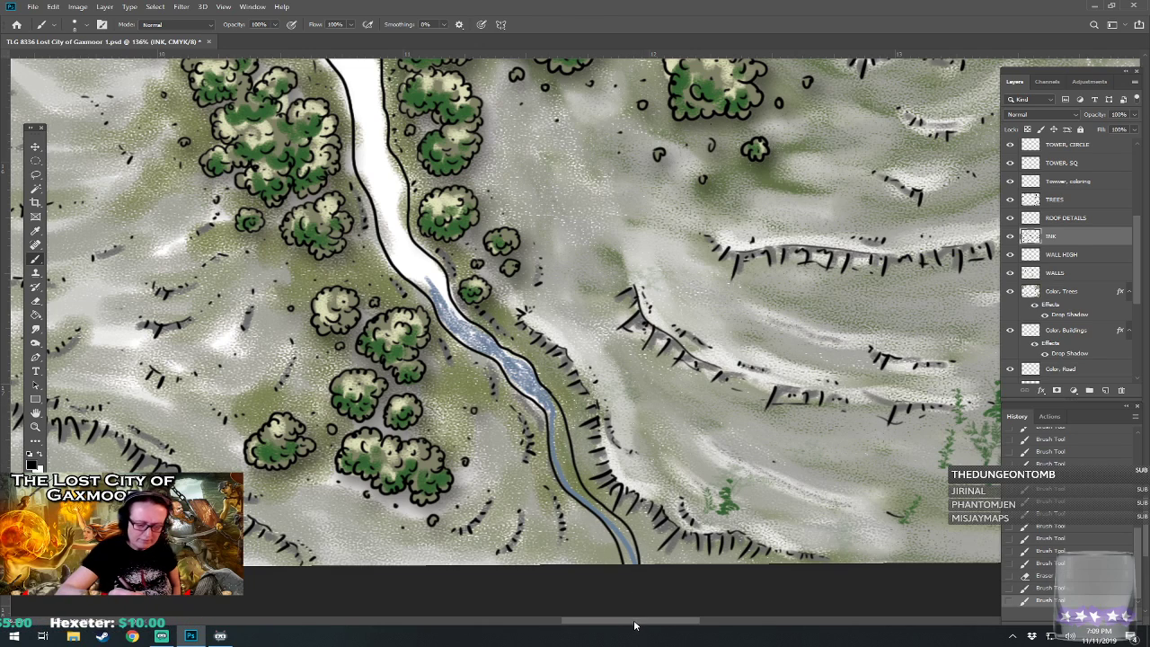
- Erase the western bank line of the river's tail and redraw it joined to the upper bank
{"action": "left_click_drag", "start_coordinate": [571, 494], "coordinate": [614, 550]}
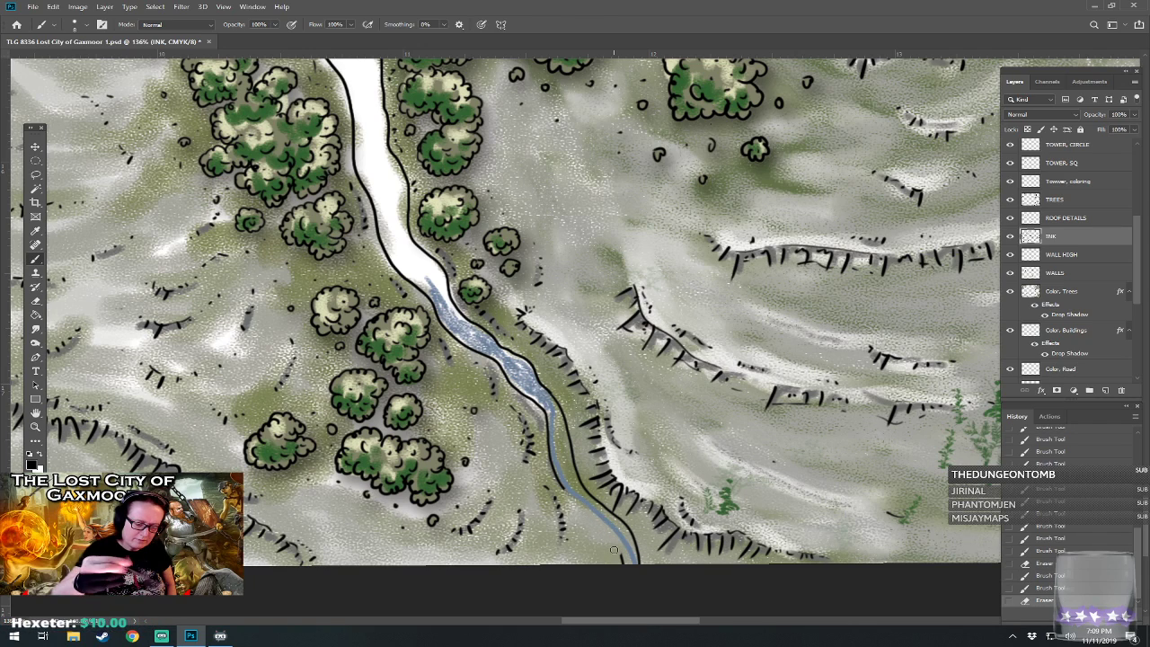
{"action": "left_click", "coordinate": [564, 487]}
{"action": "left_click", "coordinate": [559, 484]}
{"action": "mouse_move", "coordinate": [566, 493]}
{"action": "left_mouse_down"}
{"action": "mouse_move", "coordinate": [620, 551]}
{"action": "mouse_move", "coordinate": [627, 589]}
{"action": "left_mouse_up"}
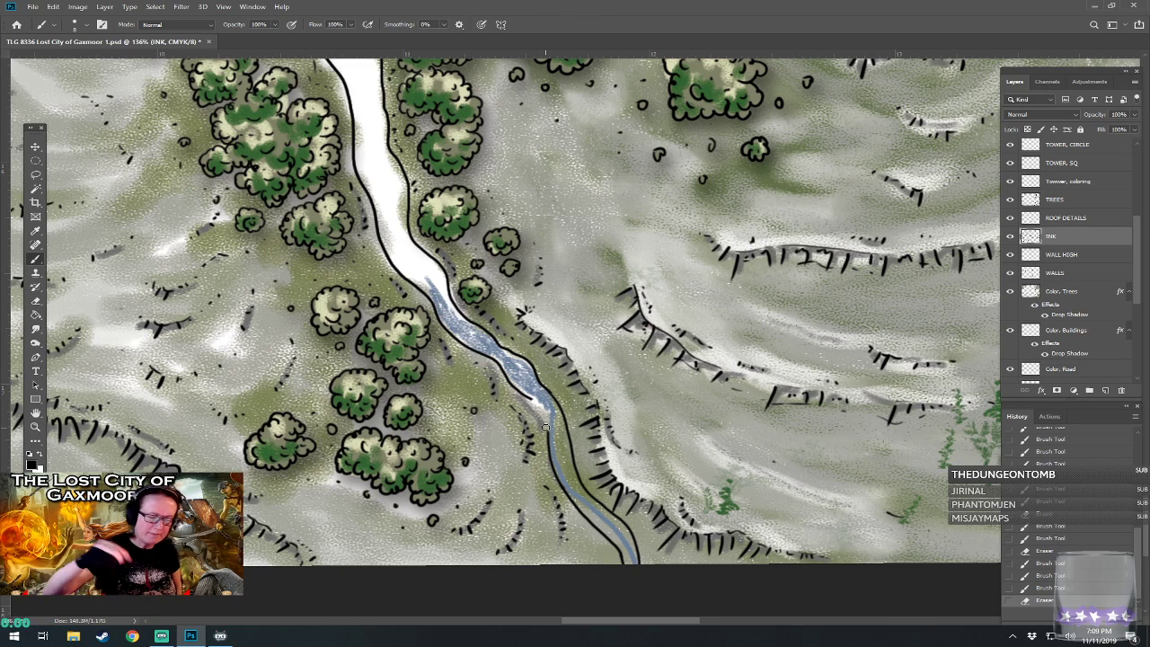
{"action": "left_click", "coordinate": [533, 401]}
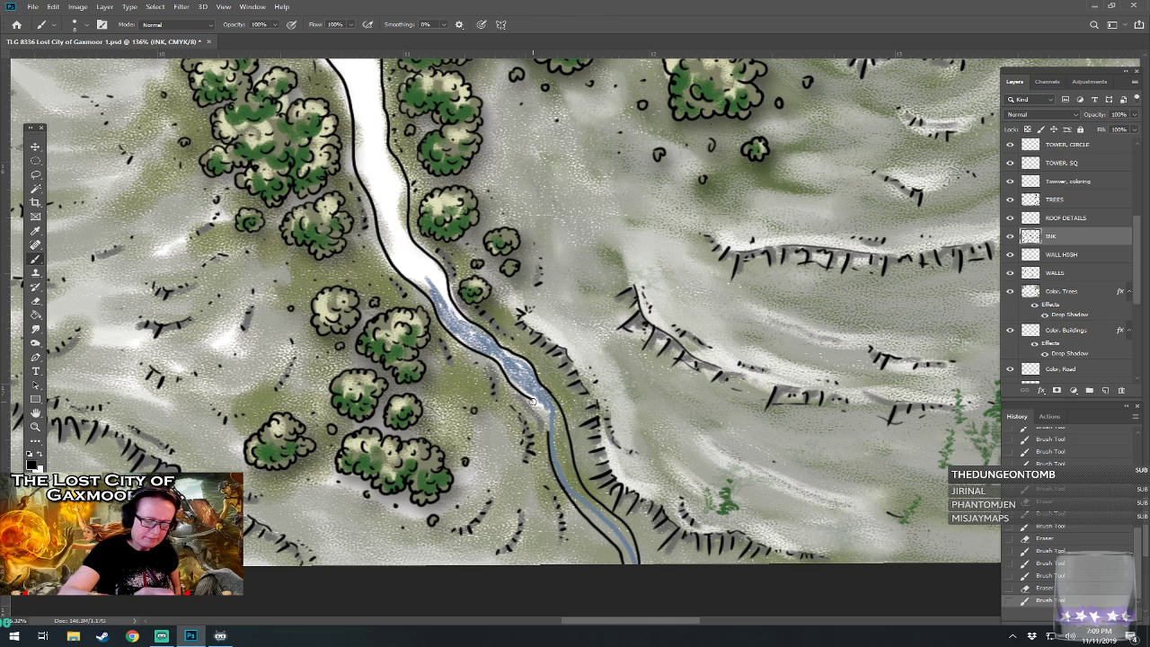
{"action": "left_click", "coordinate": [548, 431]}
{"action": "left_click_drag", "start_coordinate": [536, 406], "coordinate": [554, 490]}
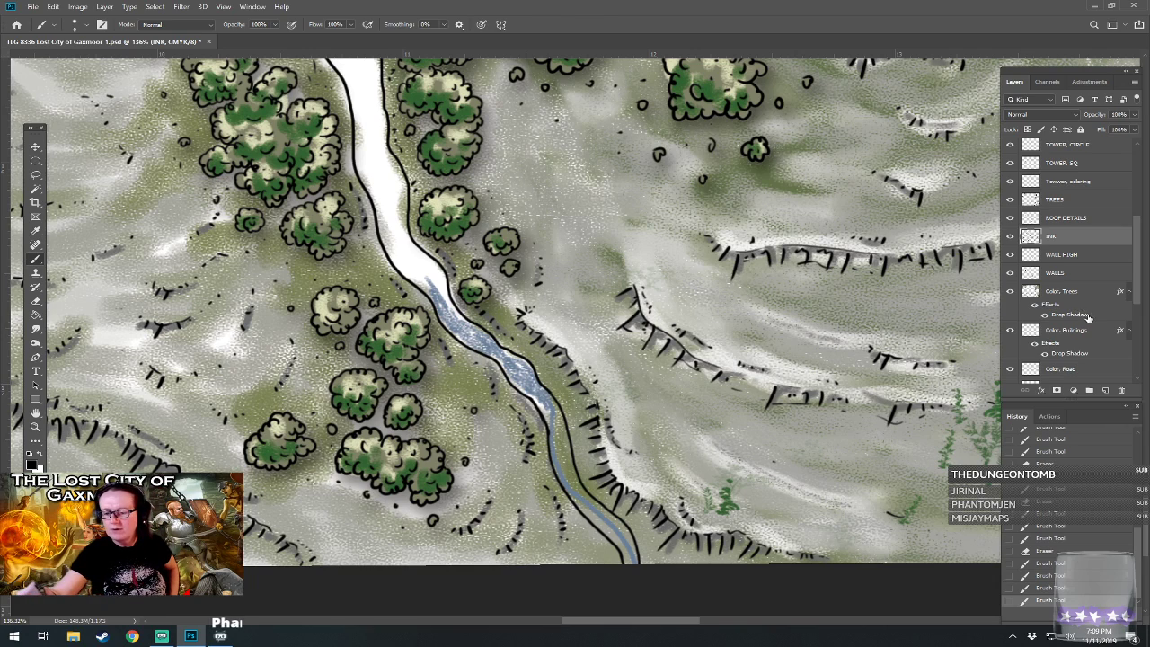
- Fill the river's tail and the stretch above it with #7b8ca4 on the Color, Water layer, using Kyle's Drawing Box - Happy HB brush
{"action": "scroll", "coordinate": [1137, 292], "scroll_direction": "down", "scroll_amount": 5}
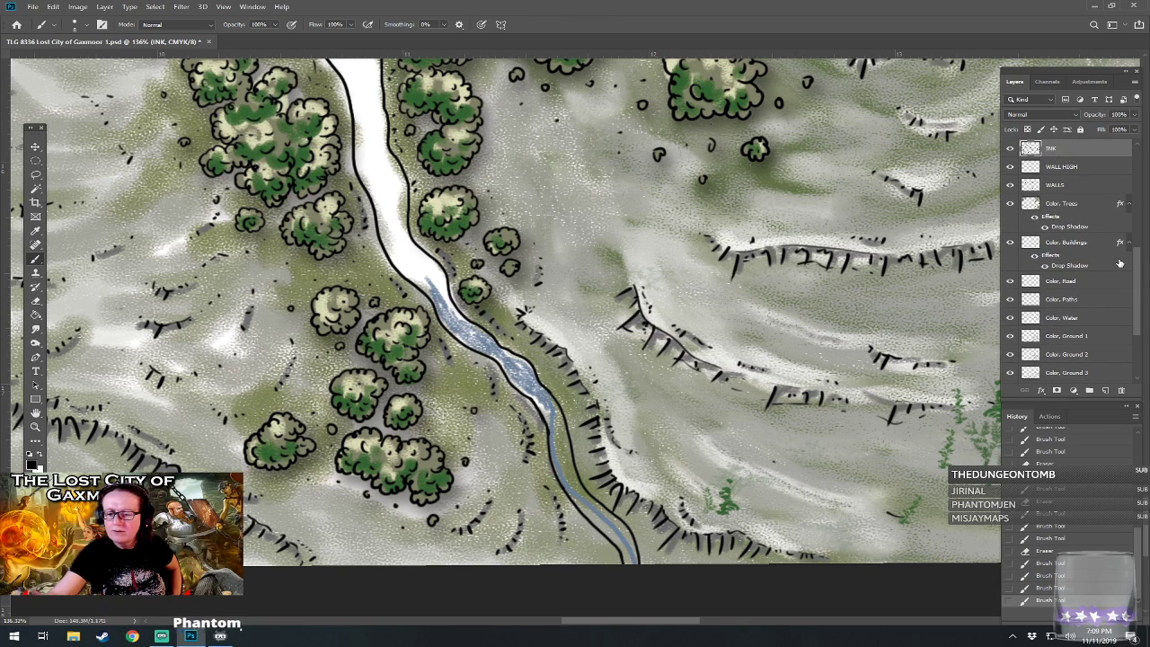
{"action": "left_click", "coordinate": [1068, 317]}
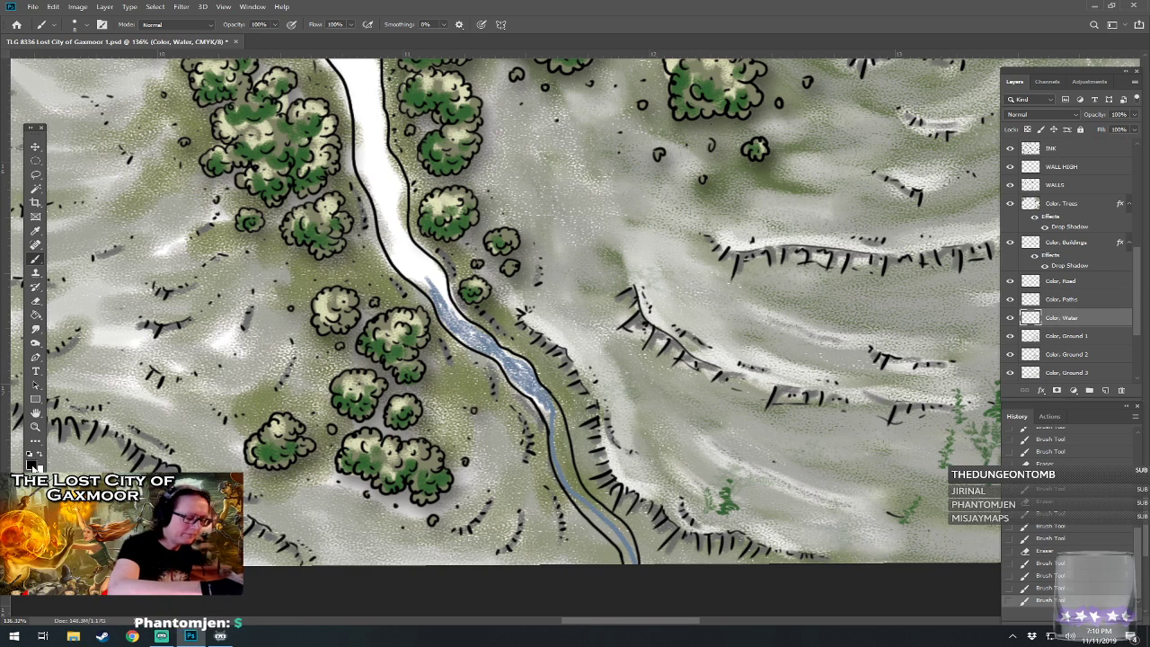
{"action": "key", "text": "F12"}
{"action": "left_click", "coordinate": [474, 329]}
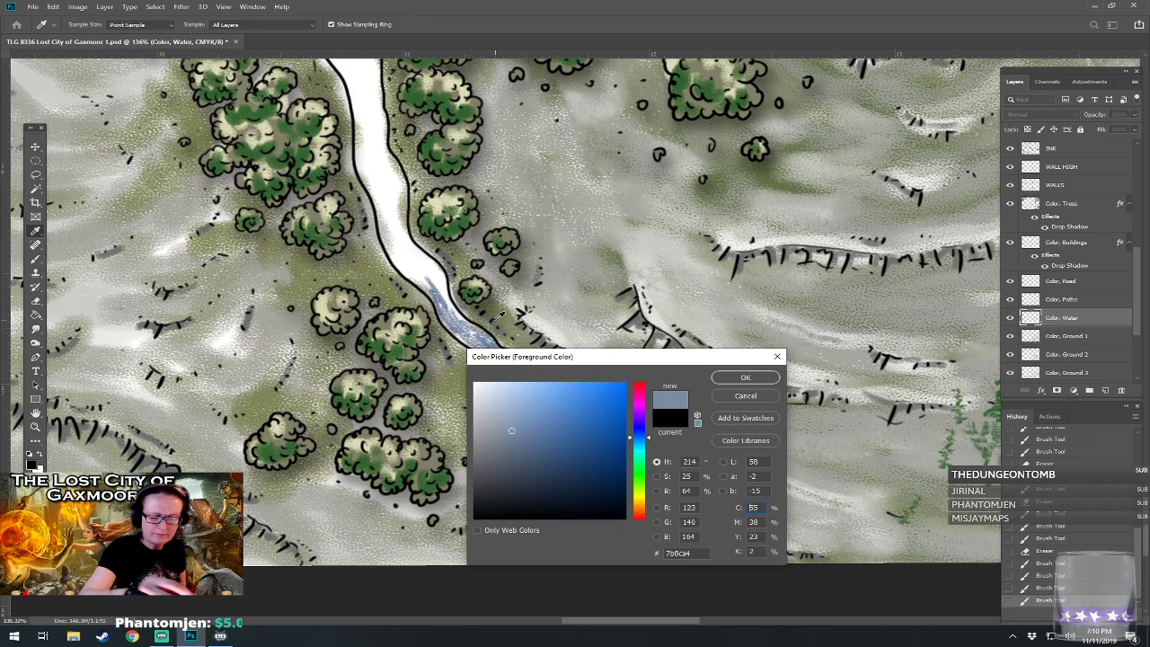
{"action": "left_click", "coordinate": [745, 377]}
{"action": "left_click", "coordinate": [75, 24]}
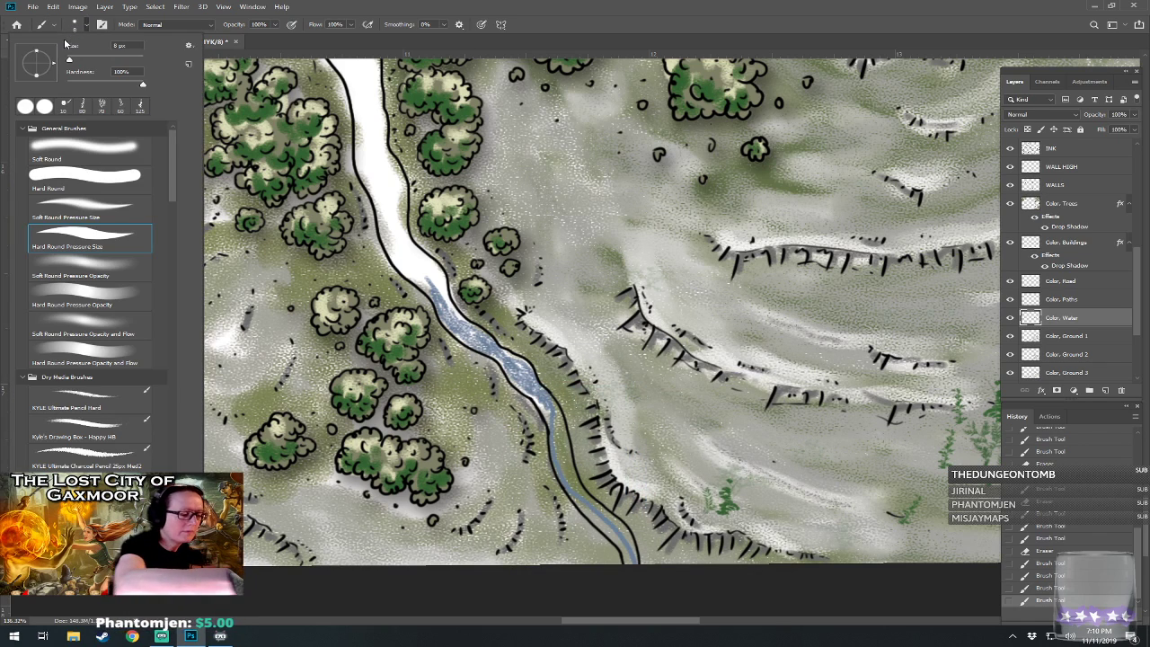
{"action": "left_click", "coordinate": [99, 431]}
{"action": "key", "text": "Return"}
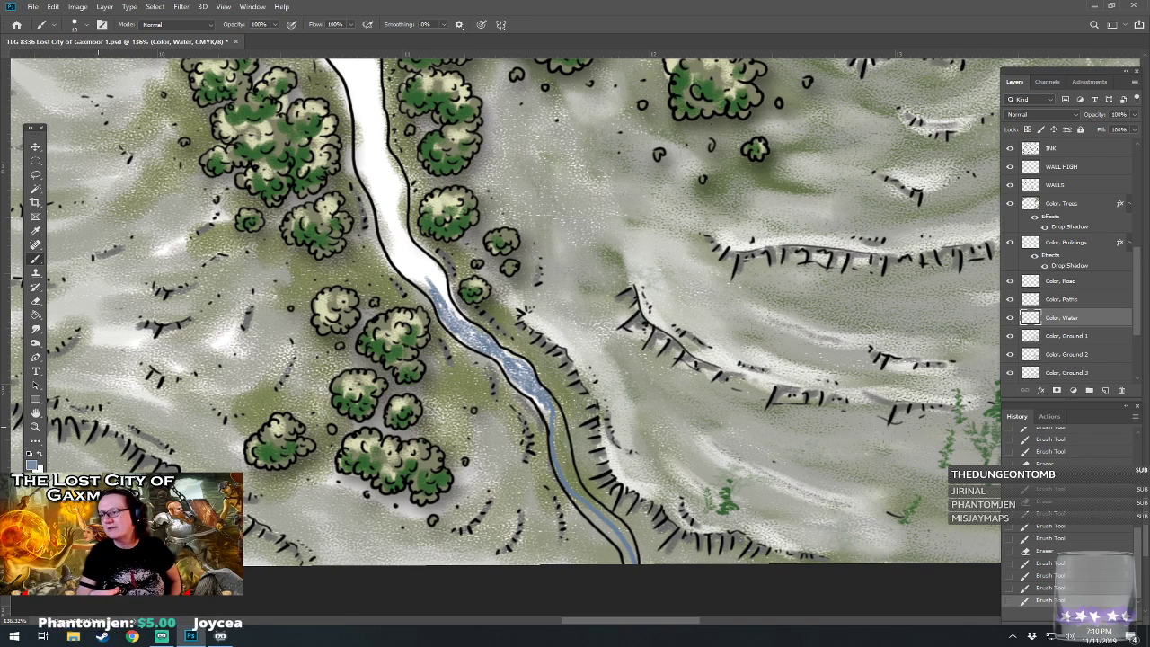
{"action": "mouse_move", "coordinate": [563, 426]}
{"action": "left_mouse_down"}
{"action": "mouse_move", "coordinate": [546, 407]}
{"action": "mouse_move", "coordinate": [562, 425]}
{"action": "mouse_move", "coordinate": [579, 497]}
{"action": "mouse_move", "coordinate": [620, 529]}
{"action": "mouse_move", "coordinate": [634, 565]}
{"action": "left_mouse_up"}
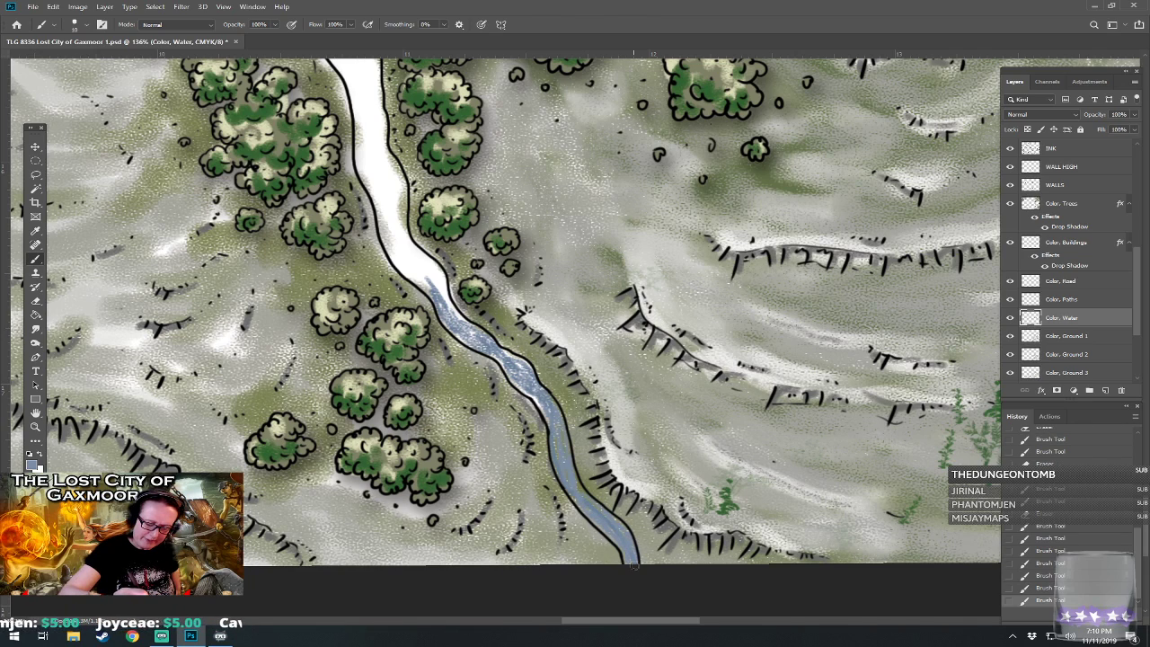
{"action": "mouse_move", "coordinate": [448, 315]}
{"action": "left_mouse_down"}
{"action": "mouse_move", "coordinate": [413, 253]}
{"action": "mouse_move", "coordinate": [430, 264]}
{"action": "mouse_move", "coordinate": [440, 284]}
{"action": "mouse_move", "coordinate": [390, 249]}
{"action": "mouse_move", "coordinate": [418, 283]}
{"action": "mouse_move", "coordinate": [433, 272]}
{"action": "mouse_move", "coordinate": [398, 243]}
{"action": "mouse_move", "coordinate": [484, 437]}
{"action": "mouse_move", "coordinate": [455, 404]}
{"action": "mouse_move", "coordinate": [469, 432]}
{"action": "mouse_move", "coordinate": [481, 382]}
{"action": "left_mouse_up"}
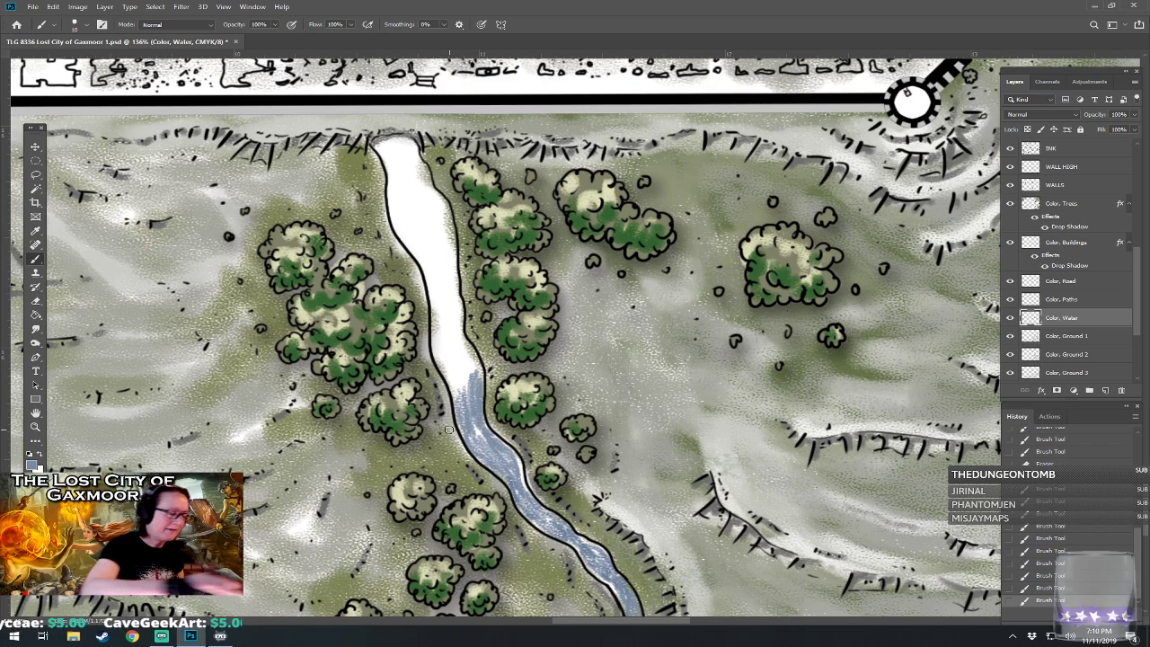
- Ink two tiny black skeletons on the river's eastern shore on the INK layer with a fine Hard Round Pressure Size brush
{"action": "left_click", "coordinate": [31, 447]}
{"action": "left_click", "coordinate": [79, 24]}
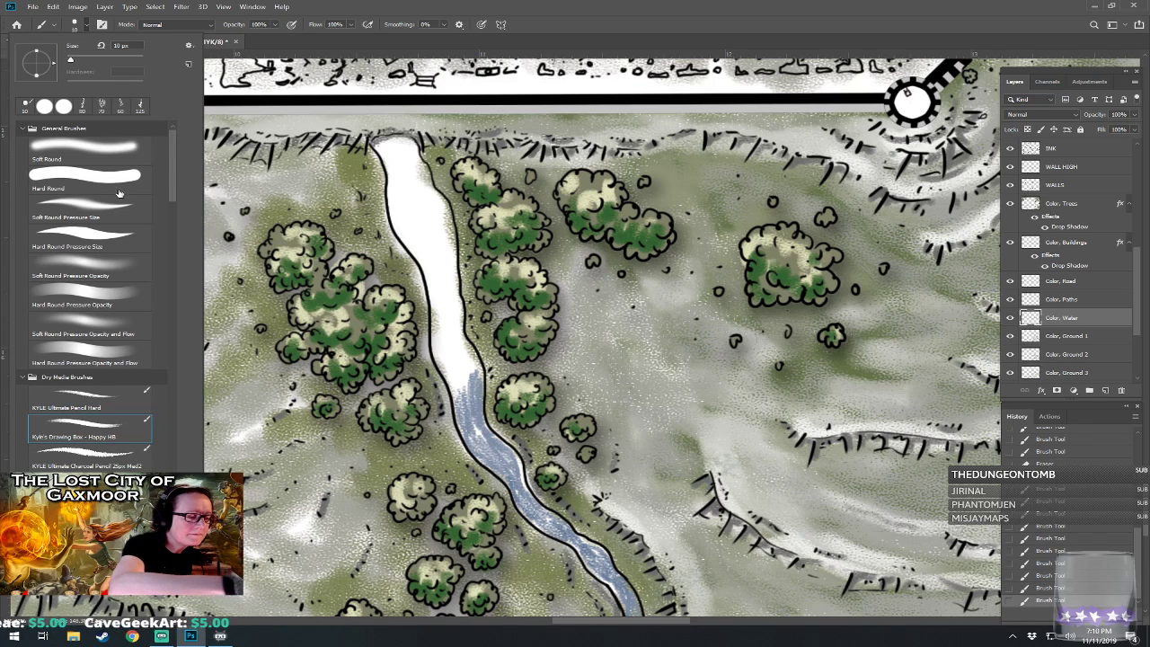
{"action": "left_click", "coordinate": [131, 44]}
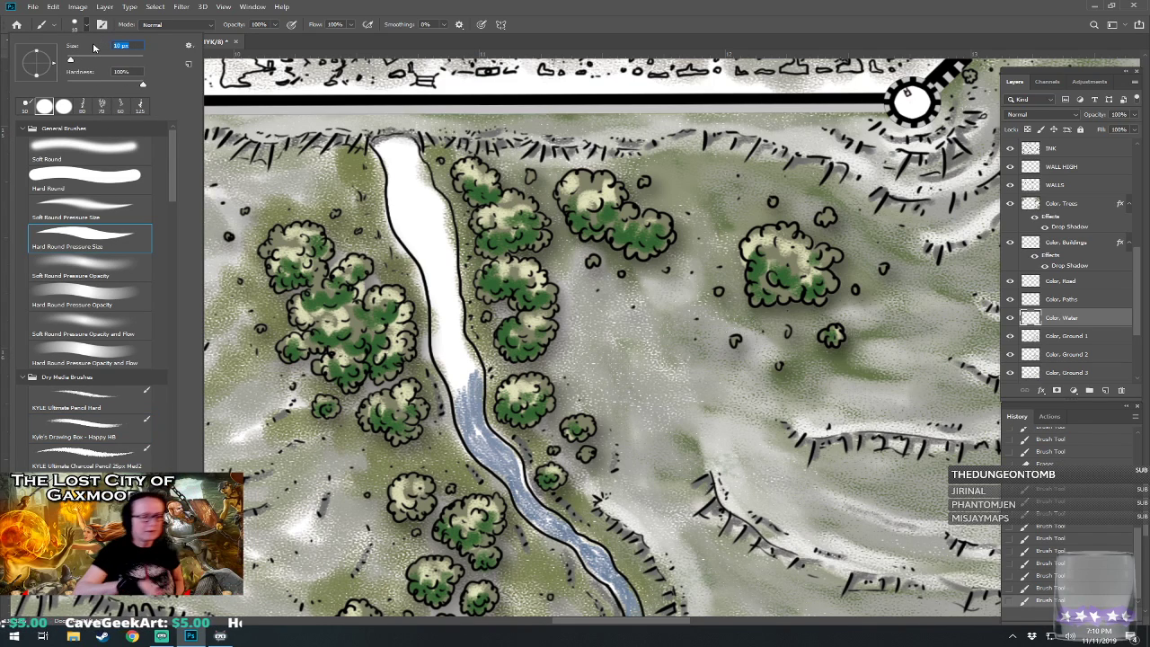
{"action": "key", "text": "Return"}
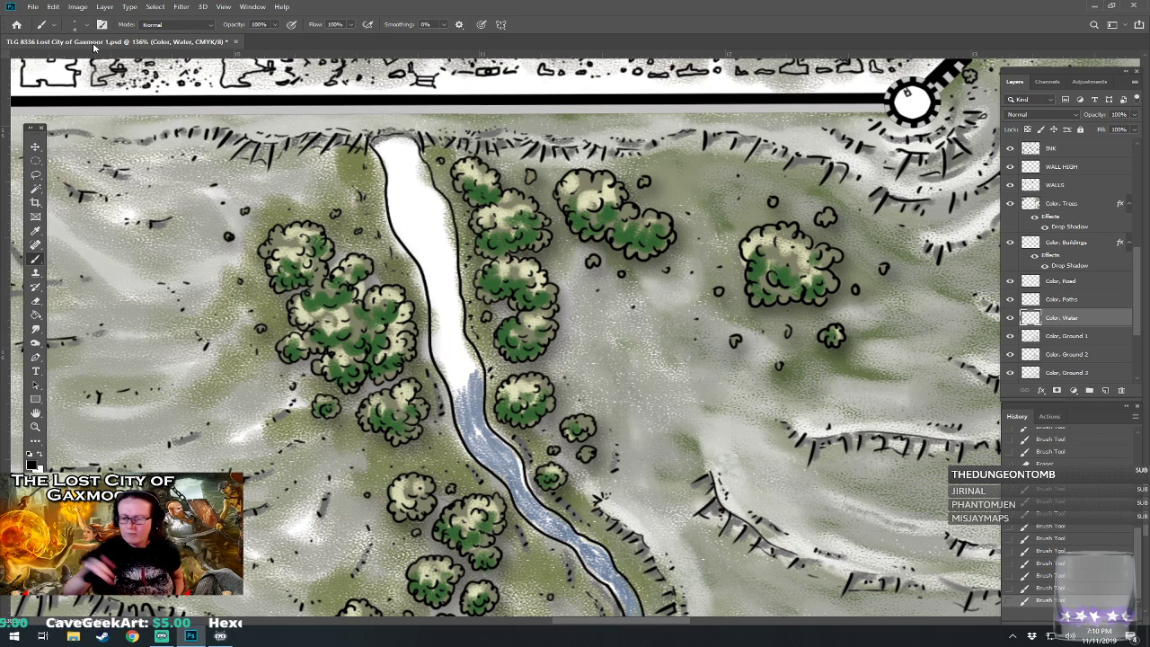
{"action": "left_click", "coordinate": [1056, 150]}
{"action": "scroll", "coordinate": [503, 332], "scroll_direction": "down", "scroll_amount": 5}
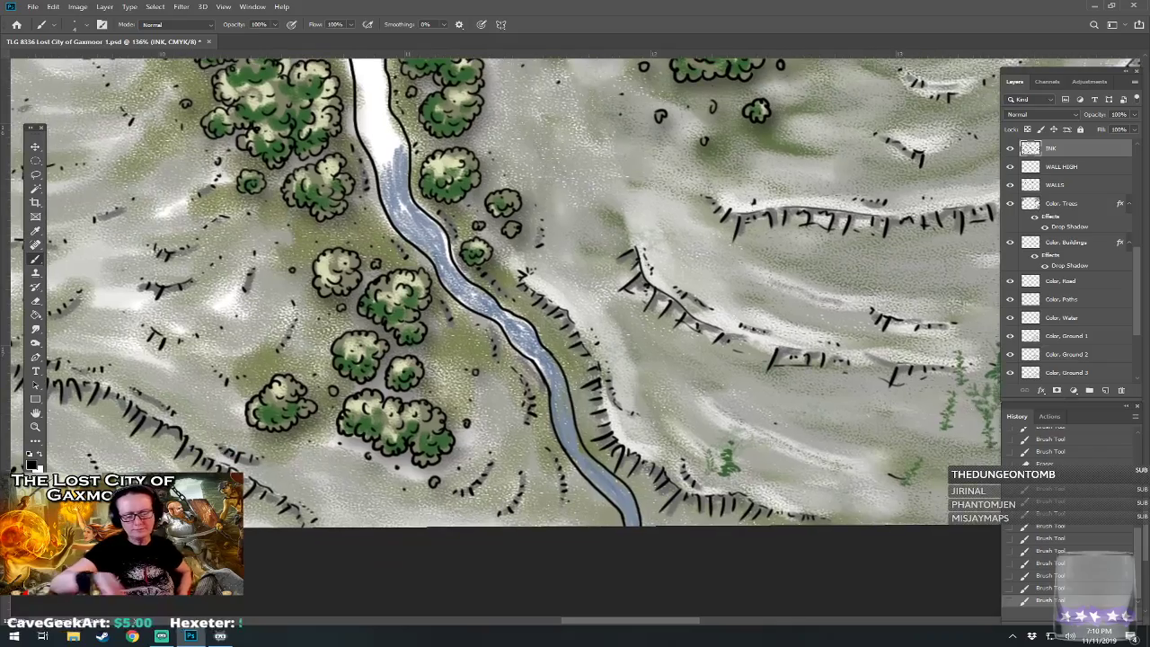
{"action": "scroll", "coordinate": [570, 334], "scroll_direction": "up", "scroll_amount": 4}
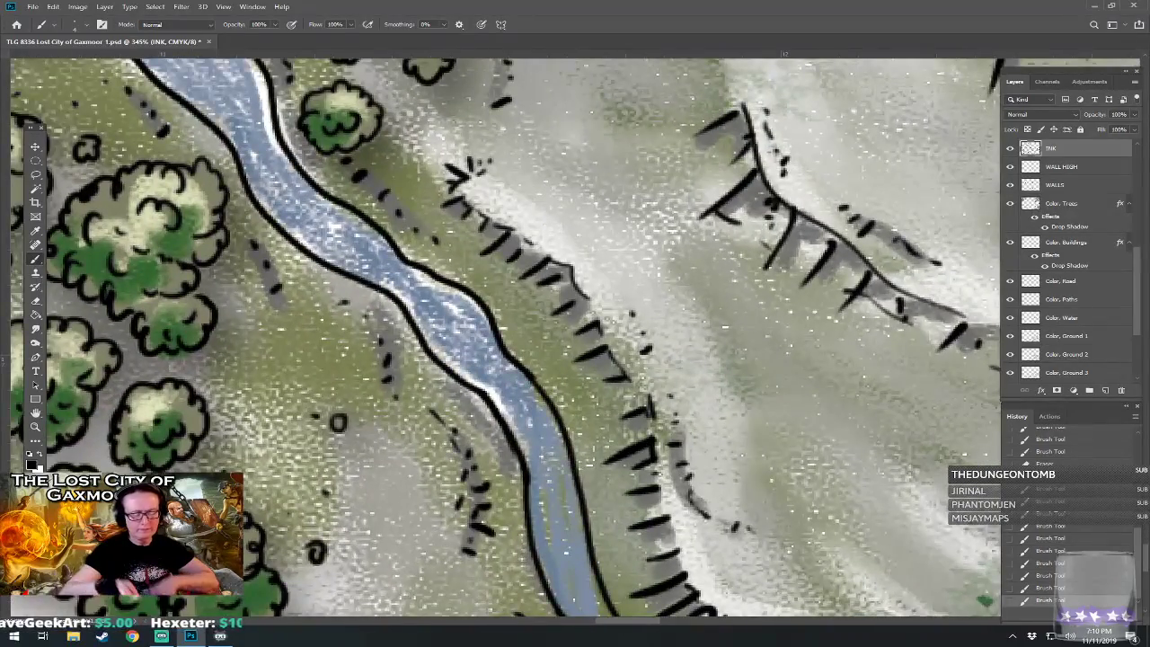
{"action": "scroll", "coordinate": [504, 333], "scroll_direction": "up", "scroll_amount": 1}
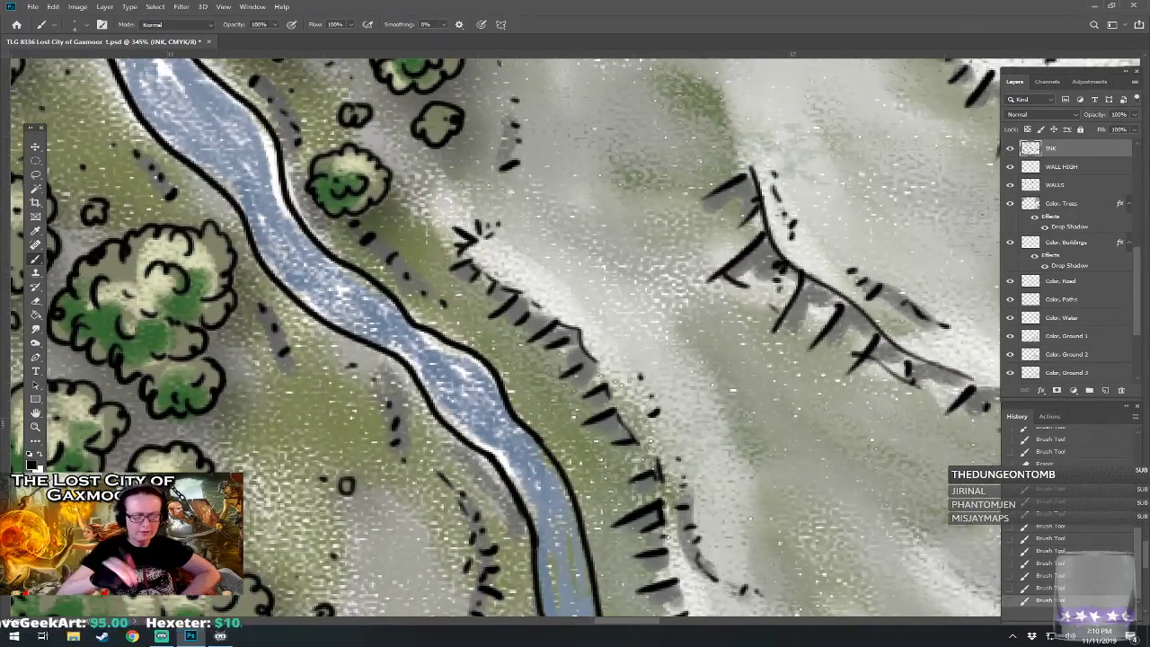
{"action": "left_click", "coordinate": [518, 402]}
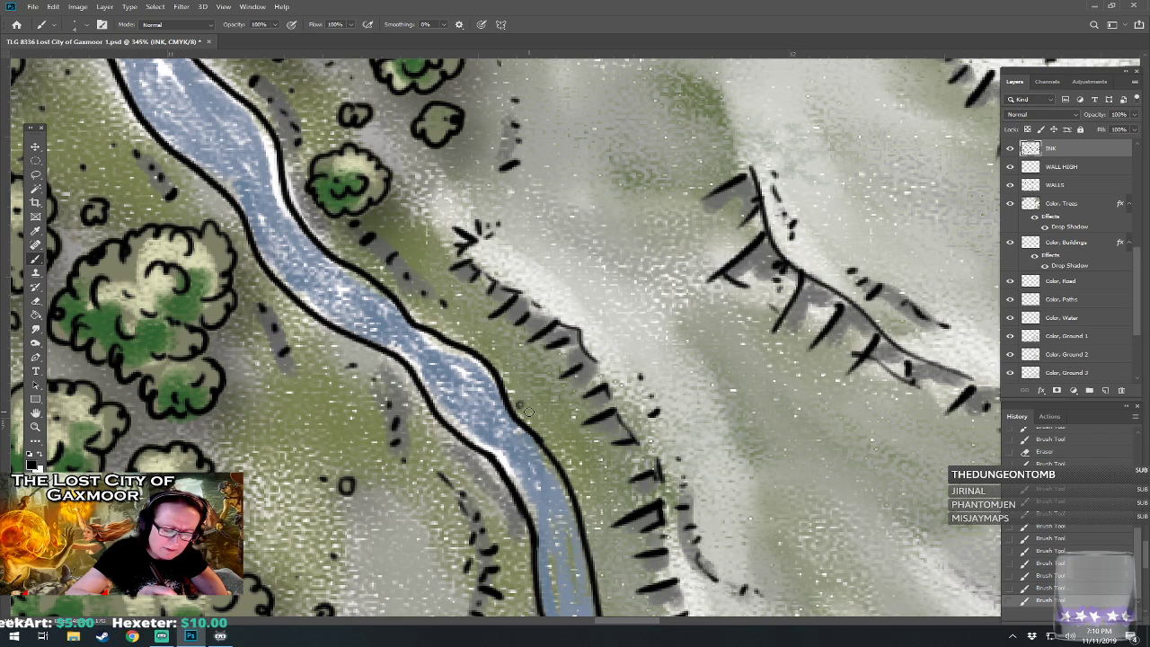
{"action": "left_click", "coordinate": [521, 408]}
{"action": "left_click", "coordinate": [523, 406]}
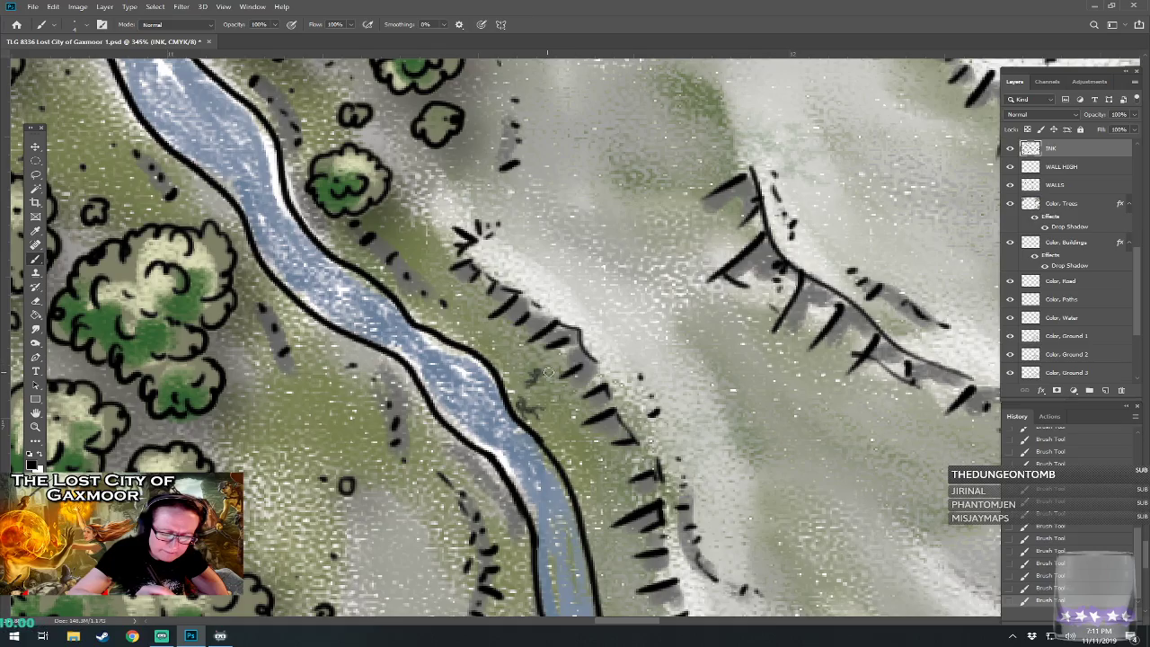
- Set up Kyle's Drawing Box - Happy HB brush with a muted grey-blue foreground colour on the Color, Water layer
{"action": "scroll", "coordinate": [551, 368], "scroll_direction": "down", "scroll_amount": 6}
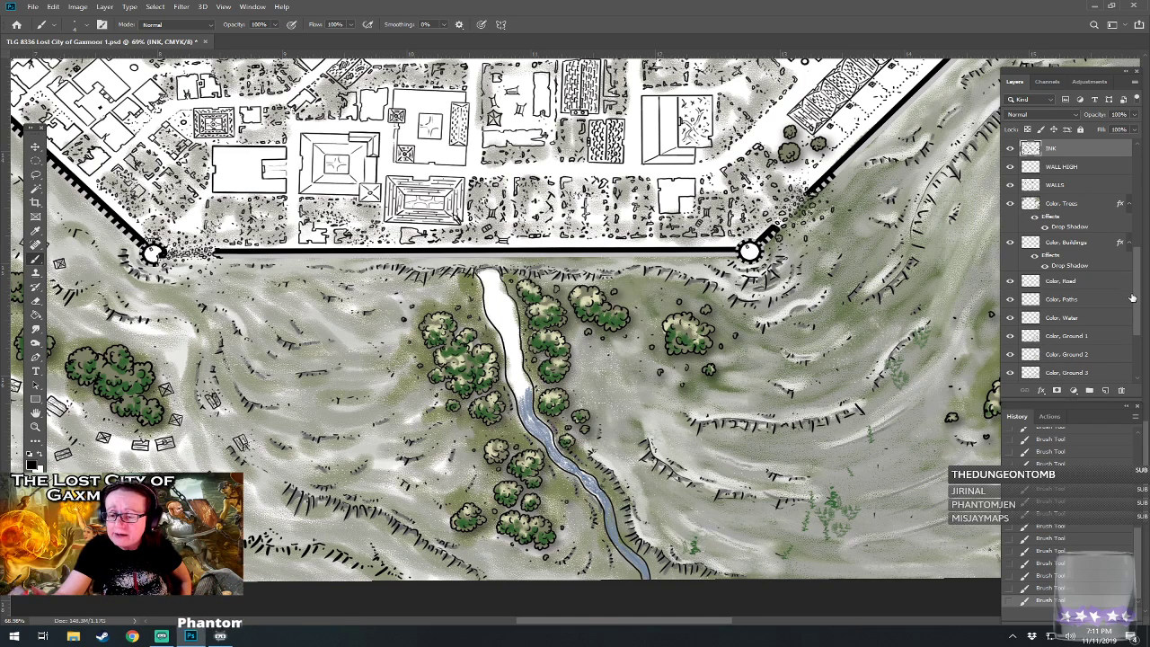
{"action": "scroll", "coordinate": [1137, 304], "scroll_direction": "down", "scroll_amount": 5}
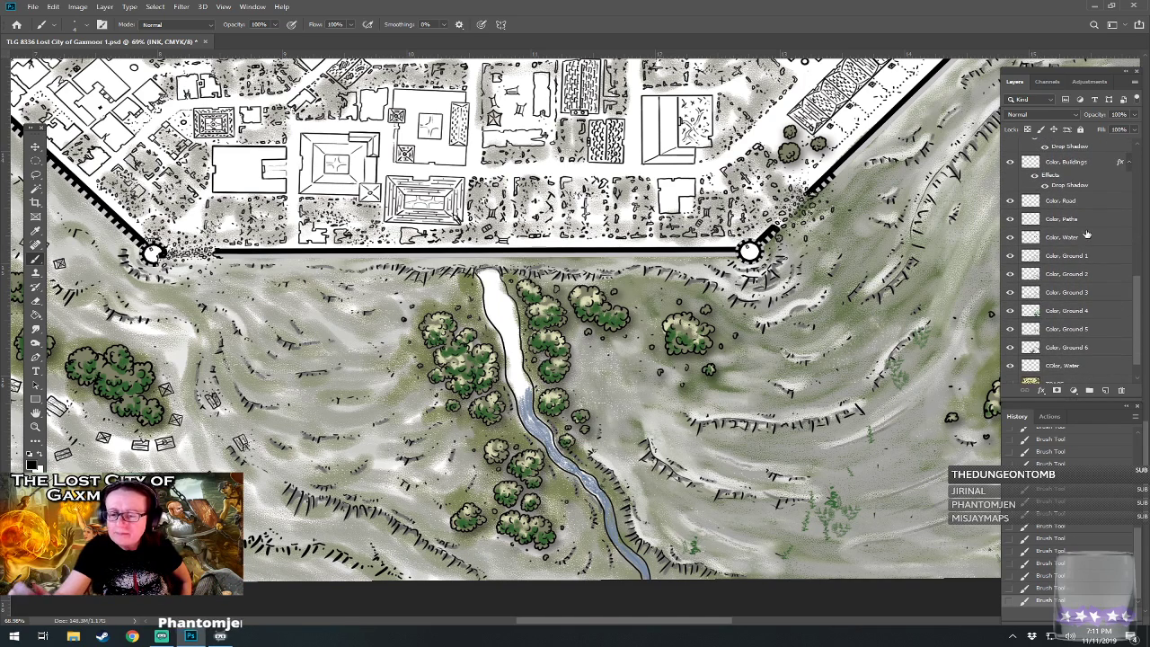
{"action": "left_click_drag", "start_coordinate": [1137, 292], "coordinate": [1138, 252]}
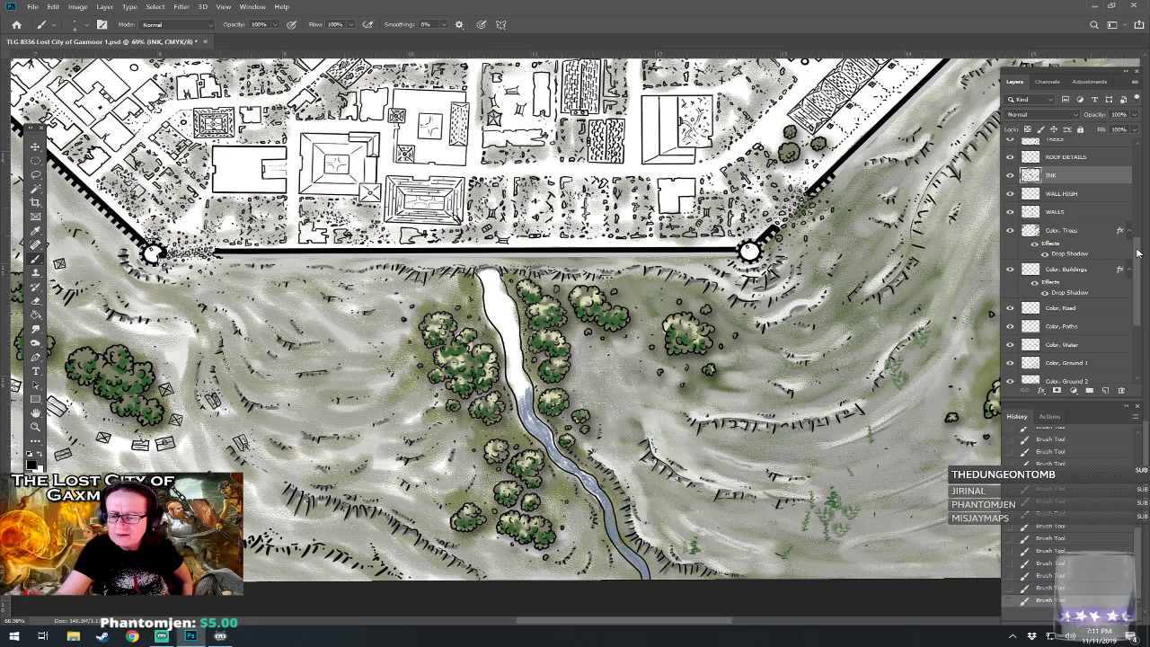
{"action": "left_click", "coordinate": [1090, 344]}
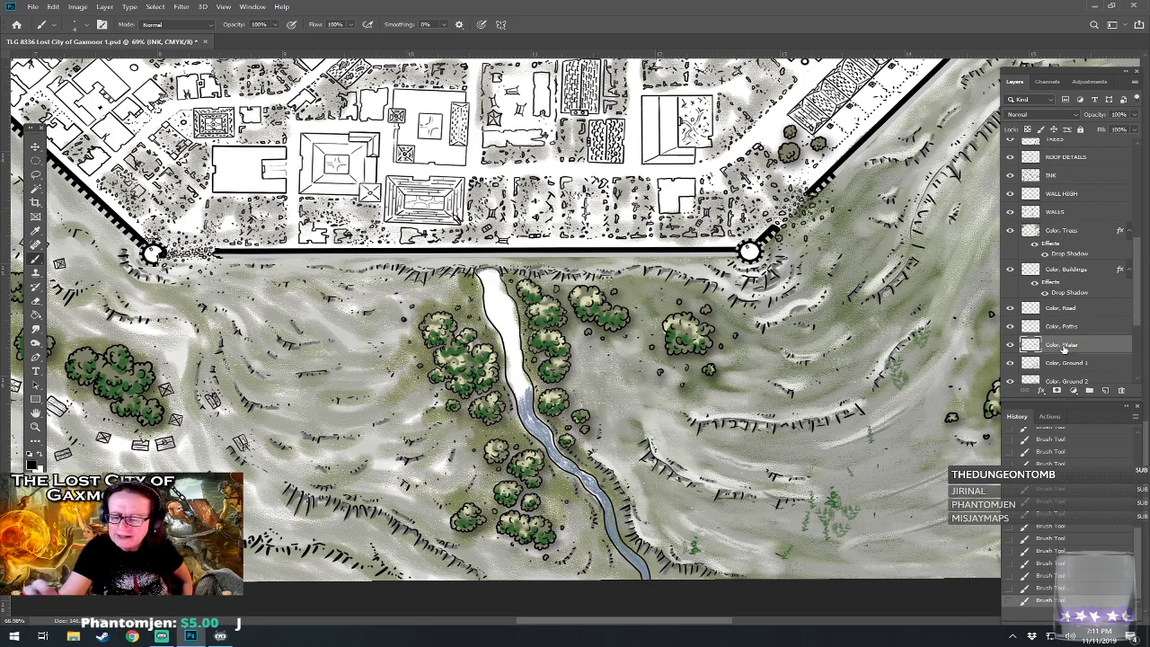
{"action": "left_click", "coordinate": [33, 465]}
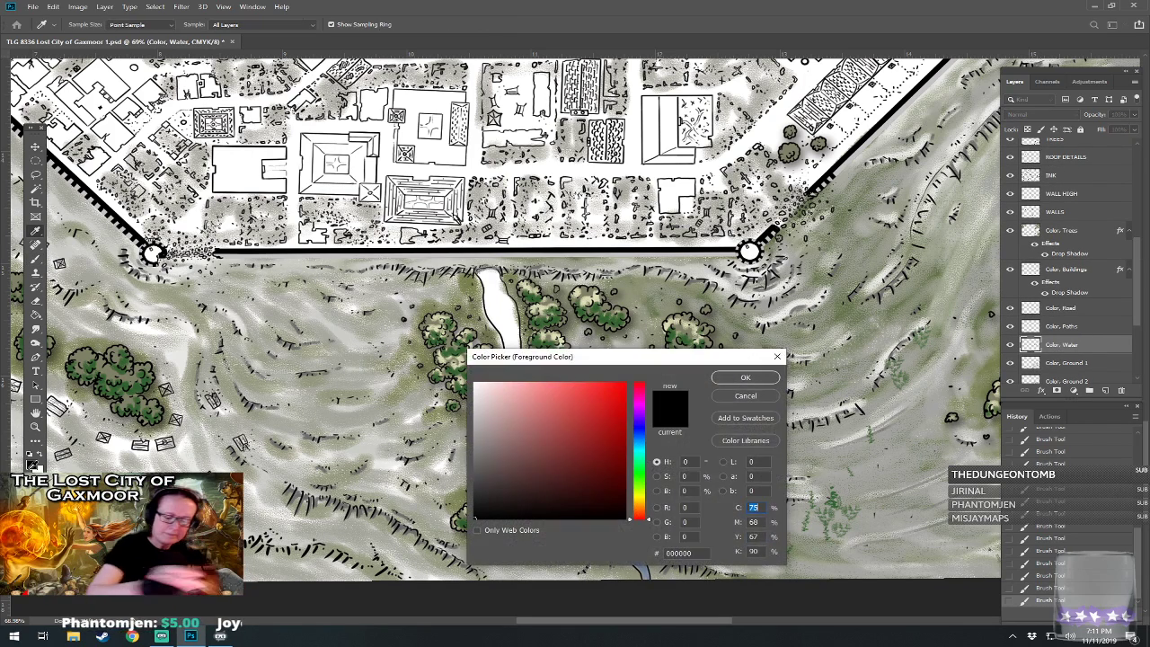
{"action": "left_click_drag", "start_coordinate": [536, 358], "coordinate": [685, 327]}
{"action": "left_click", "coordinate": [550, 430]}
{"action": "left_click", "coordinate": [884, 348]}
{"action": "left_click", "coordinate": [83, 24]}
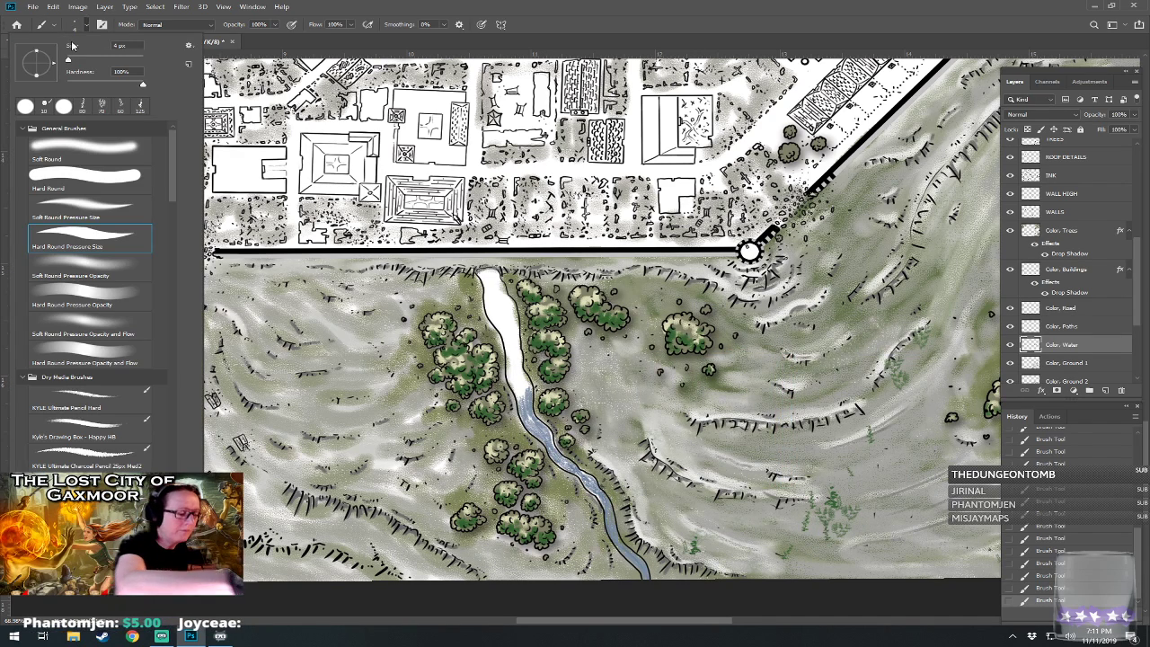
{"action": "double_click", "coordinate": [87, 426]}
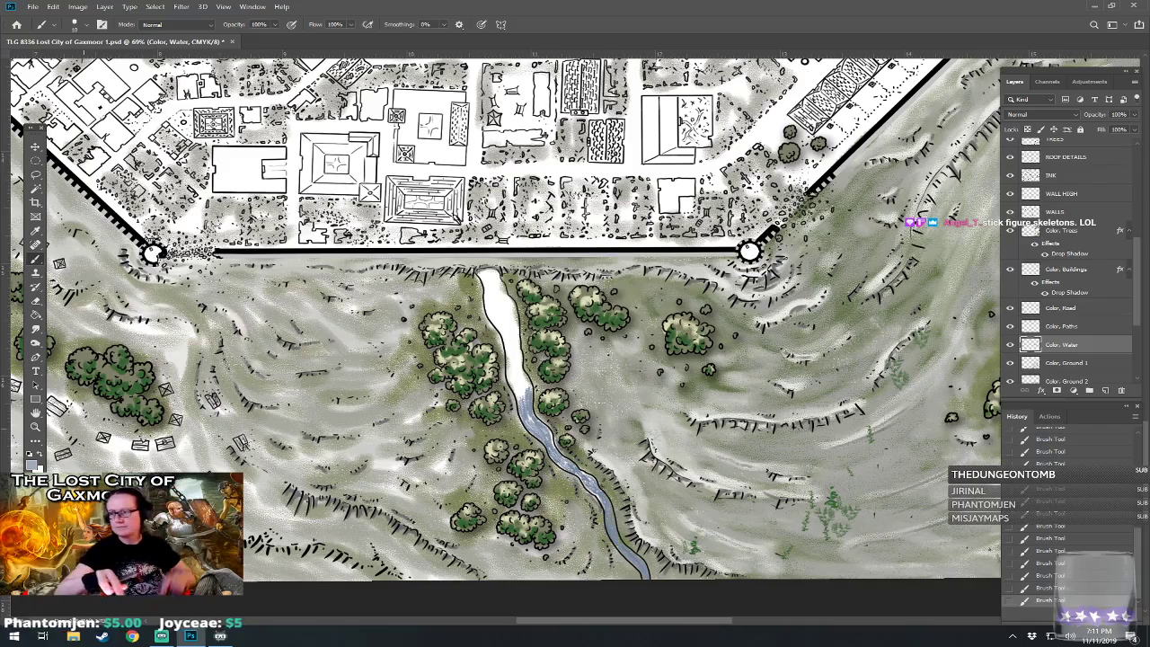
- Fill the unpainted upper stretch of the river with grey-blue strokes up to its head below the city wall
{"action": "key", "text": "ctrl+plus"}
{"action": "scroll", "coordinate": [490, 261], "scroll_direction": "up", "scroll_amount": 4}
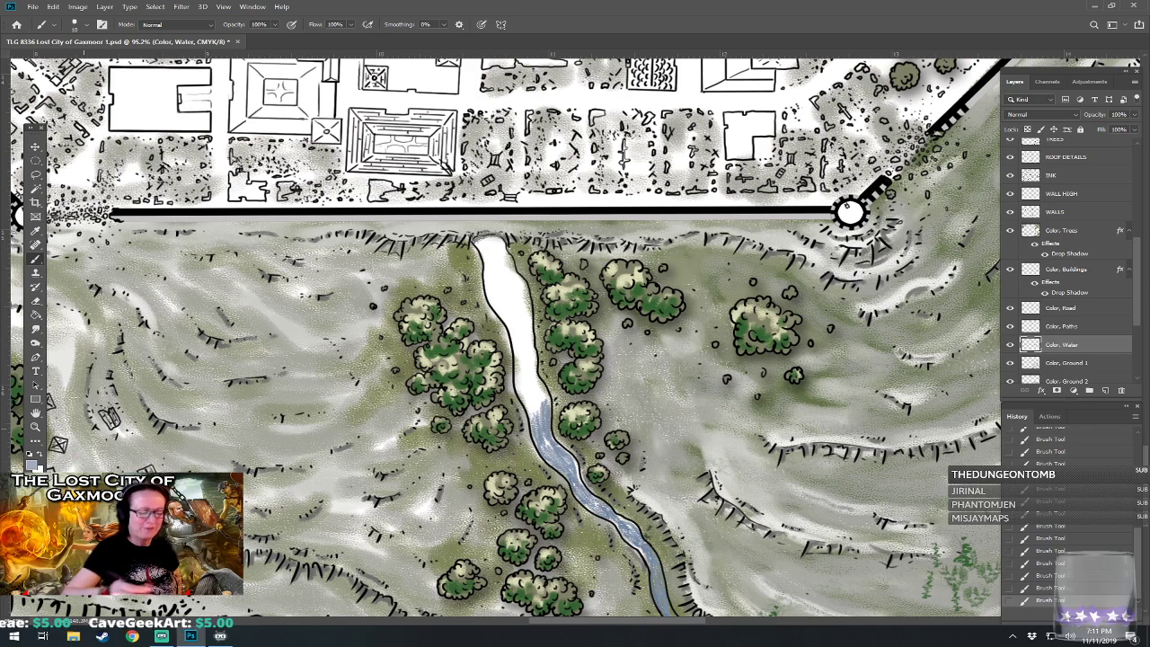
{"action": "mouse_move", "coordinate": [521, 389]}
{"action": "left_mouse_down"}
{"action": "mouse_move", "coordinate": [530, 406]}
{"action": "mouse_move", "coordinate": [541, 387]}
{"action": "mouse_move", "coordinate": [544, 397]}
{"action": "left_mouse_up"}
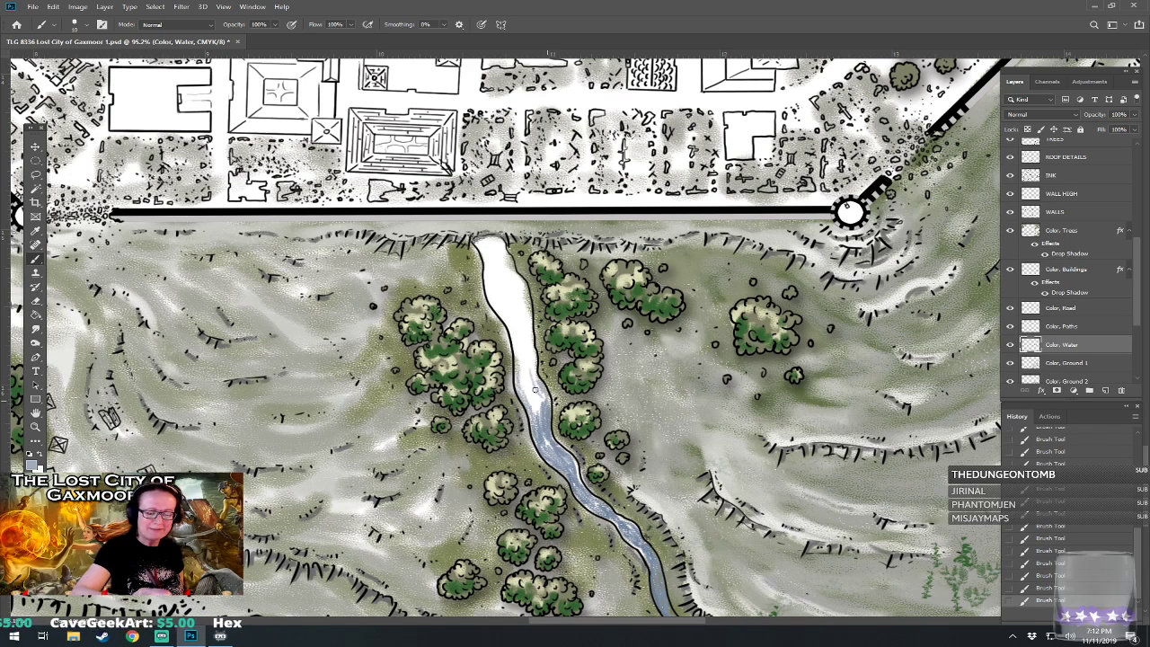
{"action": "mouse_move", "coordinate": [515, 359]}
{"action": "left_mouse_down"}
{"action": "mouse_move", "coordinate": [537, 409]}
{"action": "mouse_move", "coordinate": [535, 353]}
{"action": "mouse_move", "coordinate": [512, 331]}
{"action": "mouse_move", "coordinate": [528, 363]}
{"action": "mouse_move", "coordinate": [530, 344]}
{"action": "mouse_move", "coordinate": [527, 365]}
{"action": "mouse_move", "coordinate": [527, 292]}
{"action": "mouse_move", "coordinate": [513, 307]}
{"action": "mouse_move", "coordinate": [504, 319]}
{"action": "left_mouse_up"}
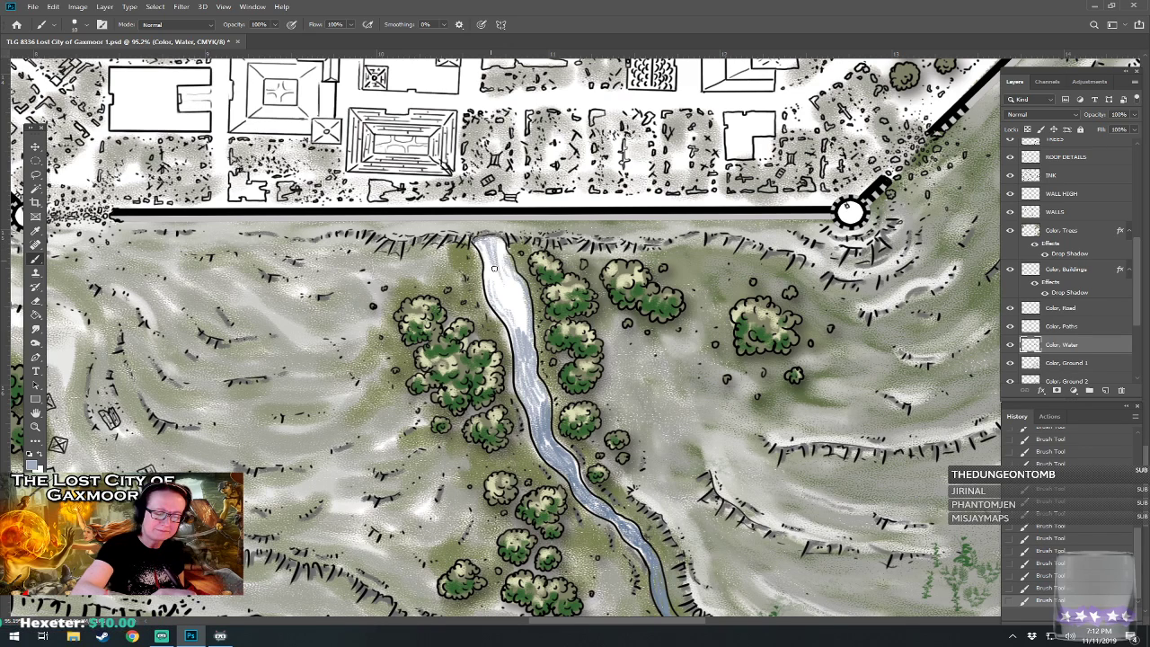
{"action": "mouse_move", "coordinate": [495, 242]}
{"action": "left_mouse_down"}
{"action": "mouse_move", "coordinate": [511, 300]}
{"action": "mouse_move", "coordinate": [488, 264]}
{"action": "mouse_move", "coordinate": [489, 275]}
{"action": "mouse_move", "coordinate": [520, 296]}
{"action": "mouse_move", "coordinate": [513, 306]}
{"action": "mouse_move", "coordinate": [512, 289]}
{"action": "mouse_move", "coordinate": [527, 332]}
{"action": "mouse_move", "coordinate": [502, 245]}
{"action": "mouse_move", "coordinate": [499, 264]}
{"action": "mouse_move", "coordinate": [485, 253]}
{"action": "mouse_move", "coordinate": [508, 308]}
{"action": "left_mouse_up"}
{"action": "left_click_drag", "start_coordinate": [535, 386], "coordinate": [542, 405]}
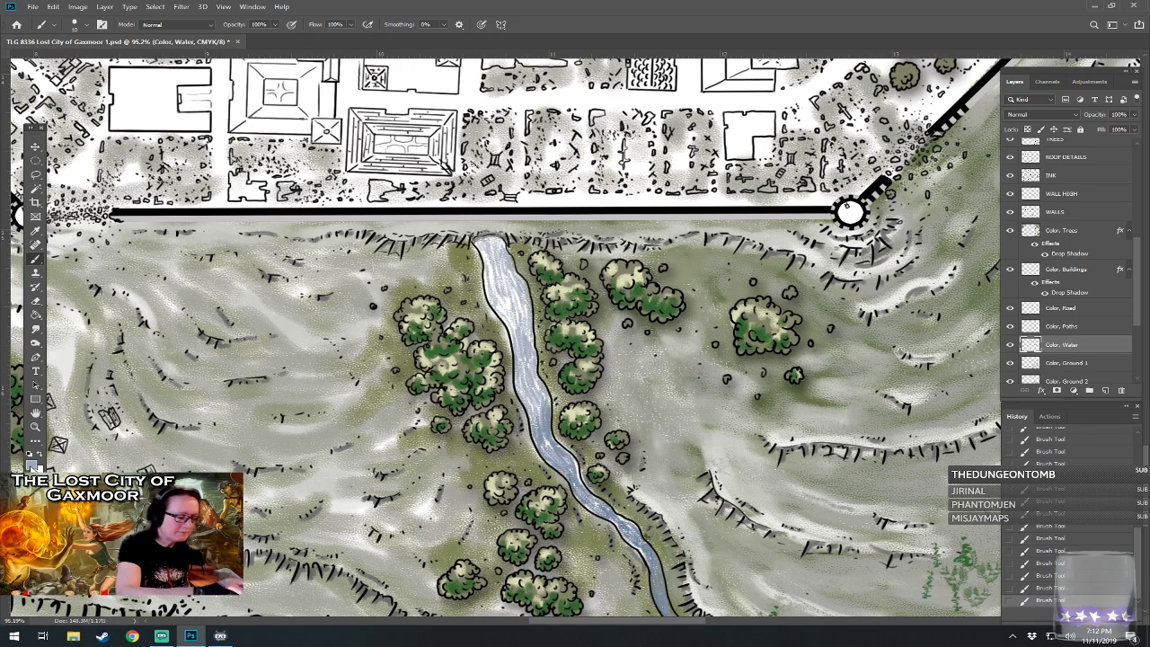
- Set the foreground colour to pale blue-grey #d7dce4
{"action": "left_click", "coordinate": [32, 465]}
{"action": "left_click", "coordinate": [638, 372]}
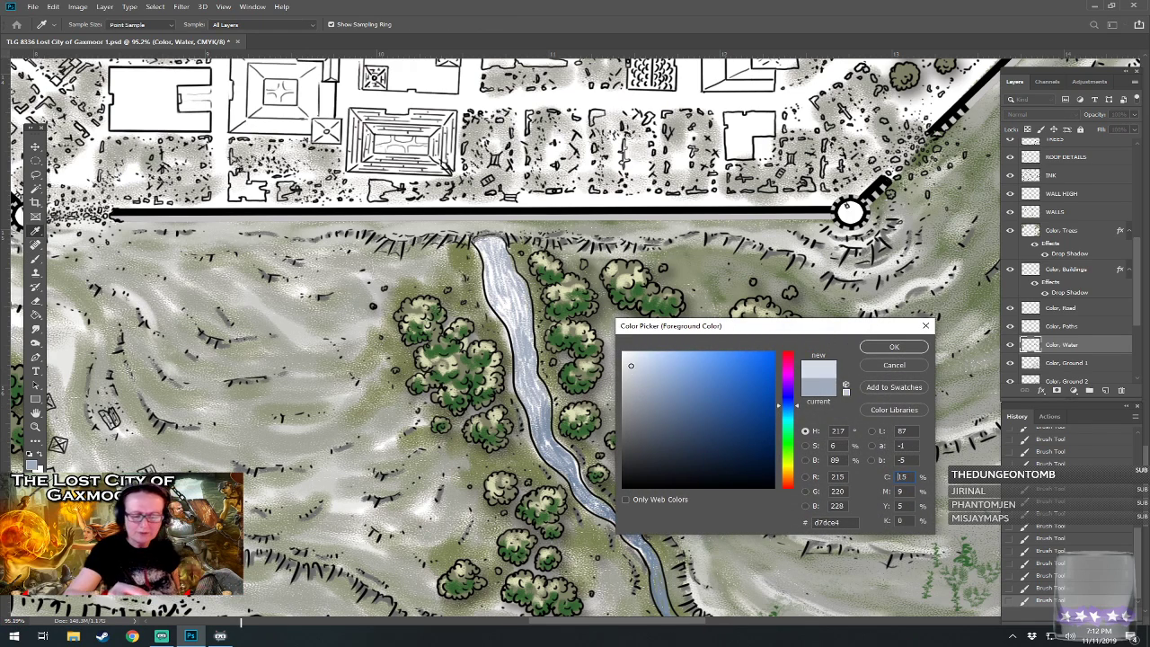
{"action": "left_click", "coordinate": [902, 348]}
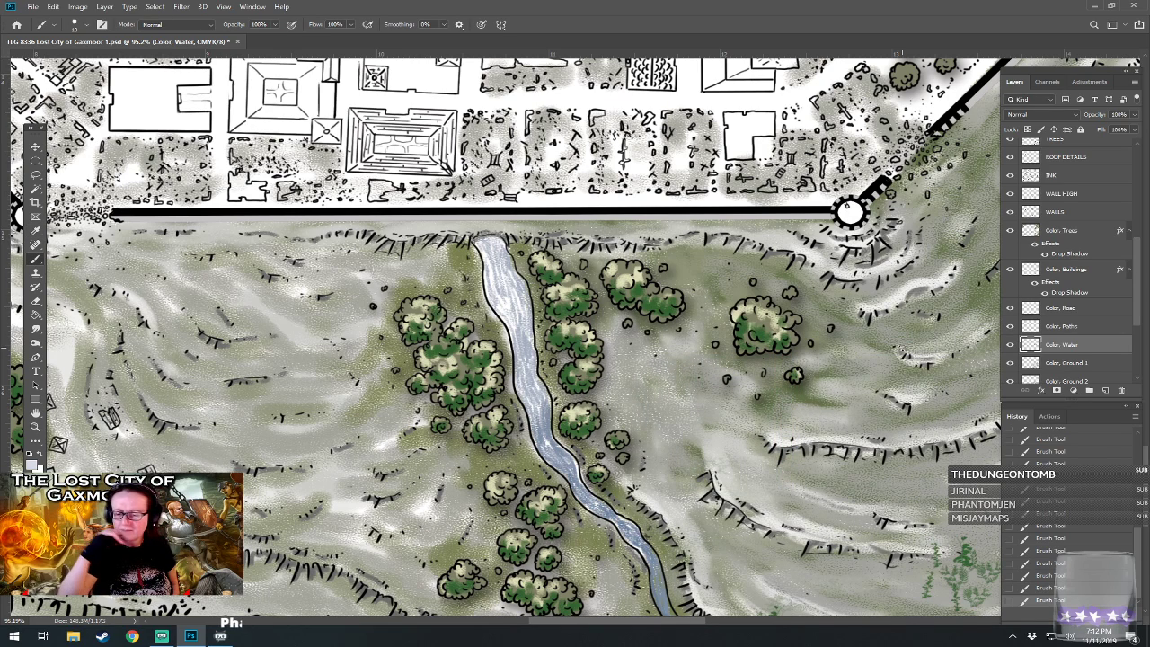
- Add a new layer and place it directly beneath the Color, Water layer
{"action": "left_click", "coordinate": [1106, 391]}
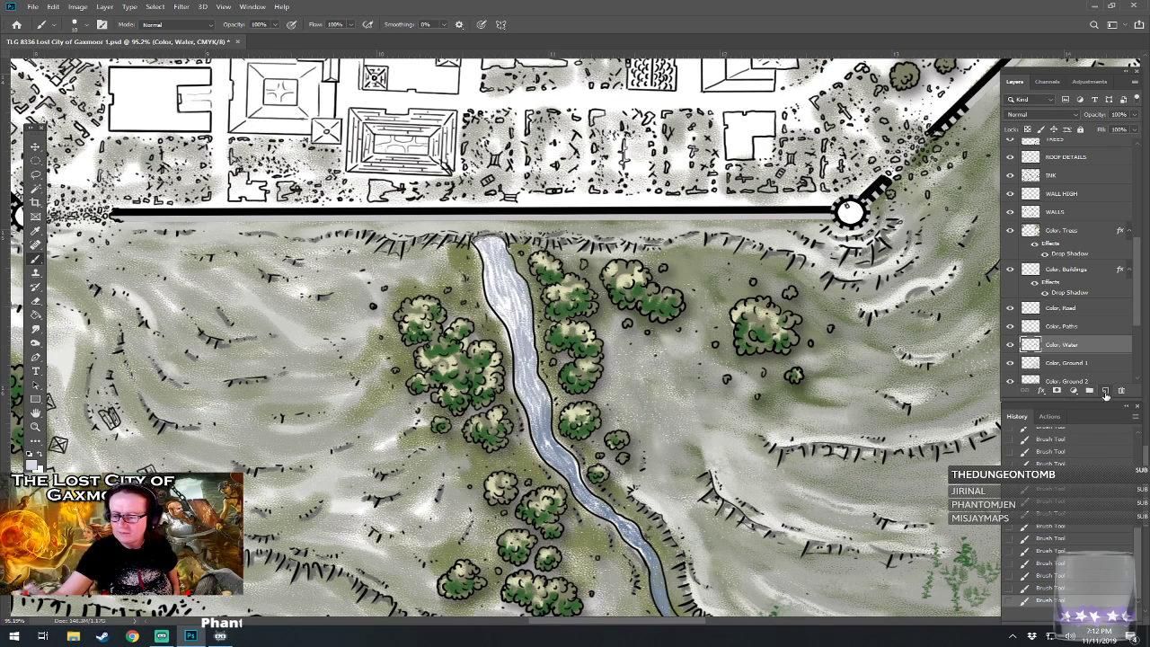
{"action": "left_click_drag", "start_coordinate": [1092, 358], "coordinate": [1080, 371]}
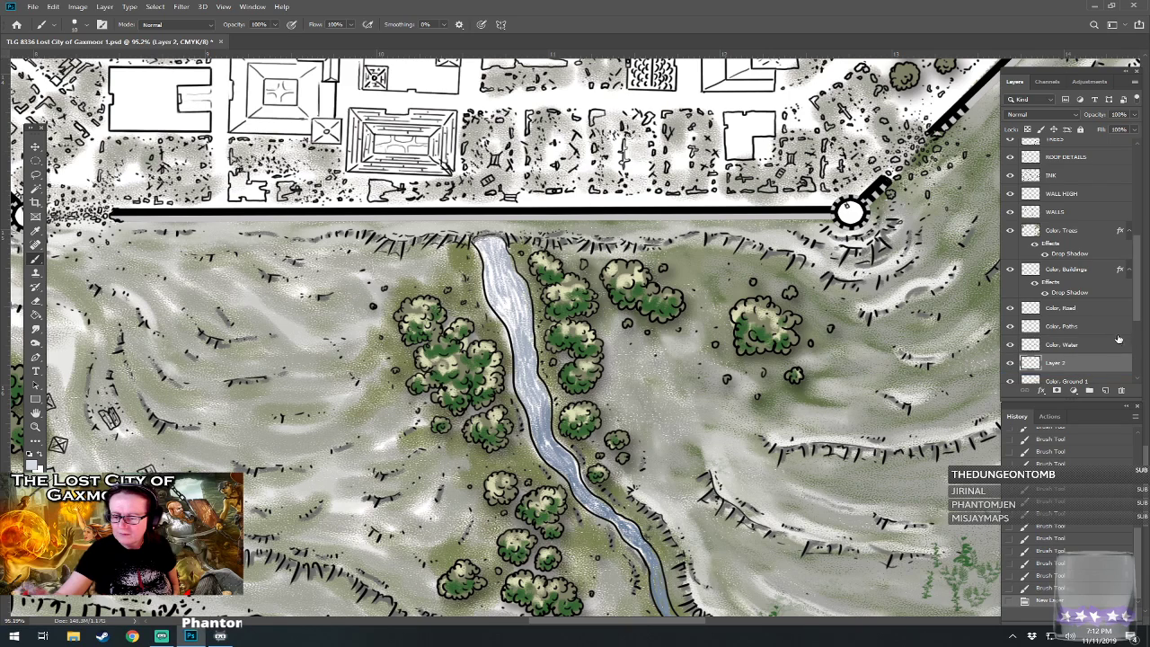
{"action": "left_click_drag", "start_coordinate": [1132, 318], "coordinate": [1132, 353]}
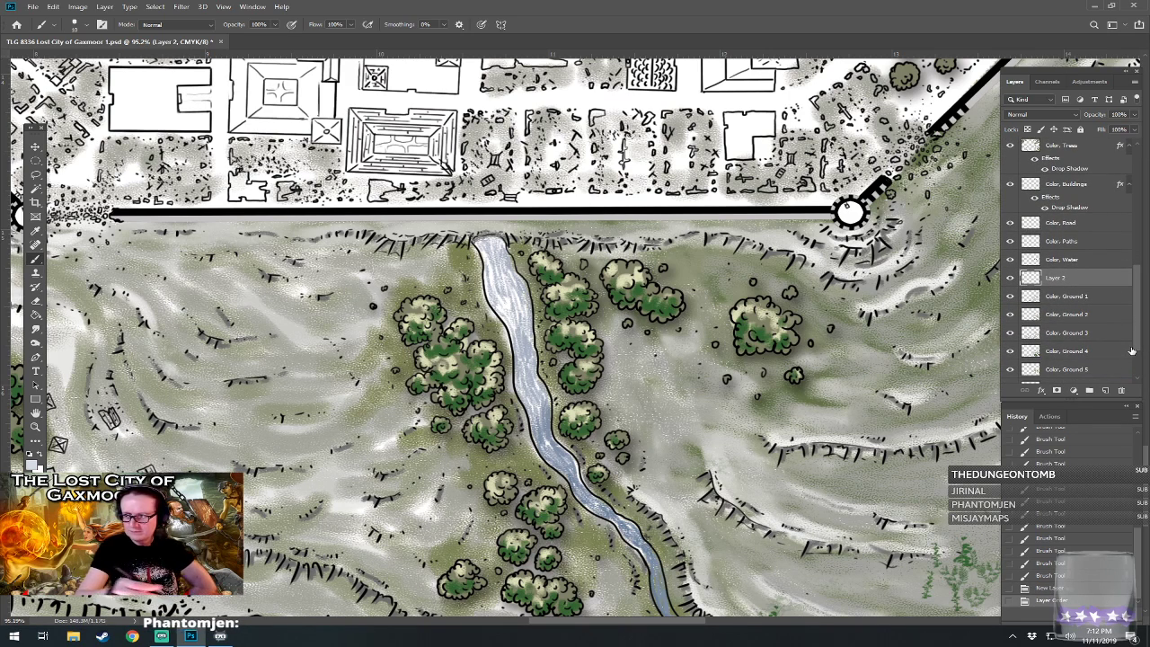
- Paint pale highlight streaks along the whole river down to the map's southern edge on the Color, Water layer
{"action": "left_click", "coordinate": [1067, 260]}
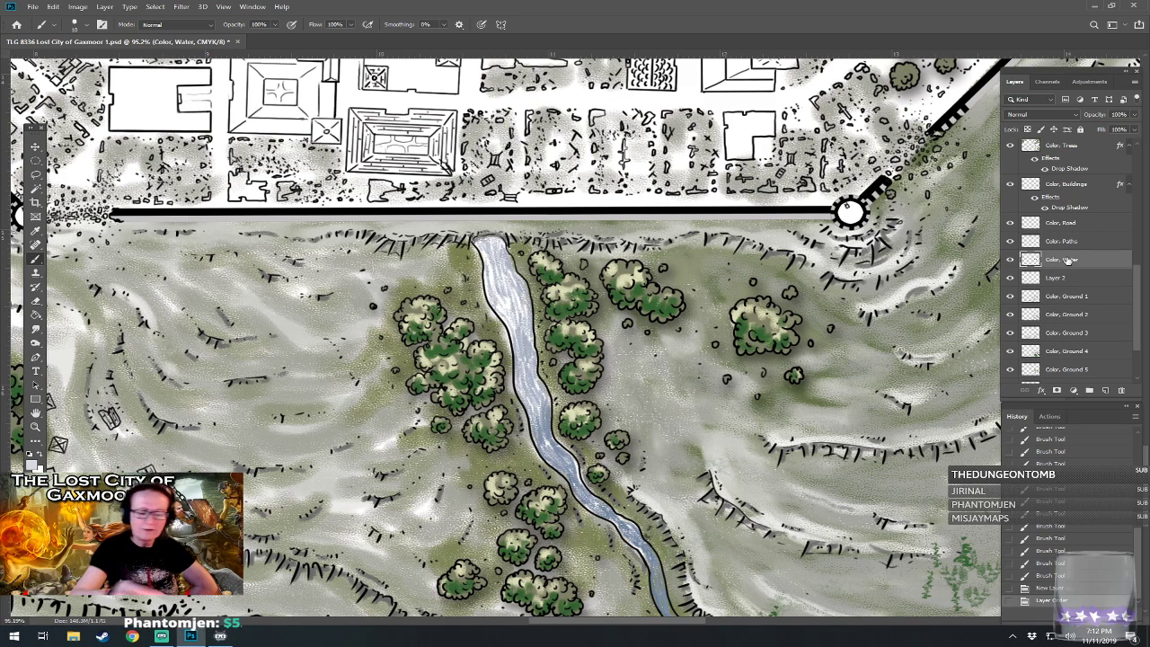
{"action": "left_click", "coordinate": [497, 238]}
{"action": "left_click_drag", "start_coordinate": [502, 287], "coordinate": [505, 308]}
{"action": "mouse_move", "coordinate": [485, 242]}
{"action": "left_mouse_down"}
{"action": "mouse_move", "coordinate": [515, 282]}
{"action": "mouse_move", "coordinate": [522, 327]}
{"action": "left_mouse_up"}
{"action": "mouse_move", "coordinate": [489, 281]}
{"action": "left_mouse_down"}
{"action": "mouse_move", "coordinate": [522, 345]}
{"action": "mouse_move", "coordinate": [539, 436]}
{"action": "mouse_move", "coordinate": [641, 546]}
{"action": "left_mouse_up"}
{"action": "mouse_move", "coordinate": [638, 544]}
{"action": "left_mouse_down"}
{"action": "mouse_move", "coordinate": [654, 566]}
{"action": "mouse_move", "coordinate": [530, 338]}
{"action": "left_mouse_up"}
{"action": "left_click_drag", "start_coordinate": [533, 360], "coordinate": [585, 446]}
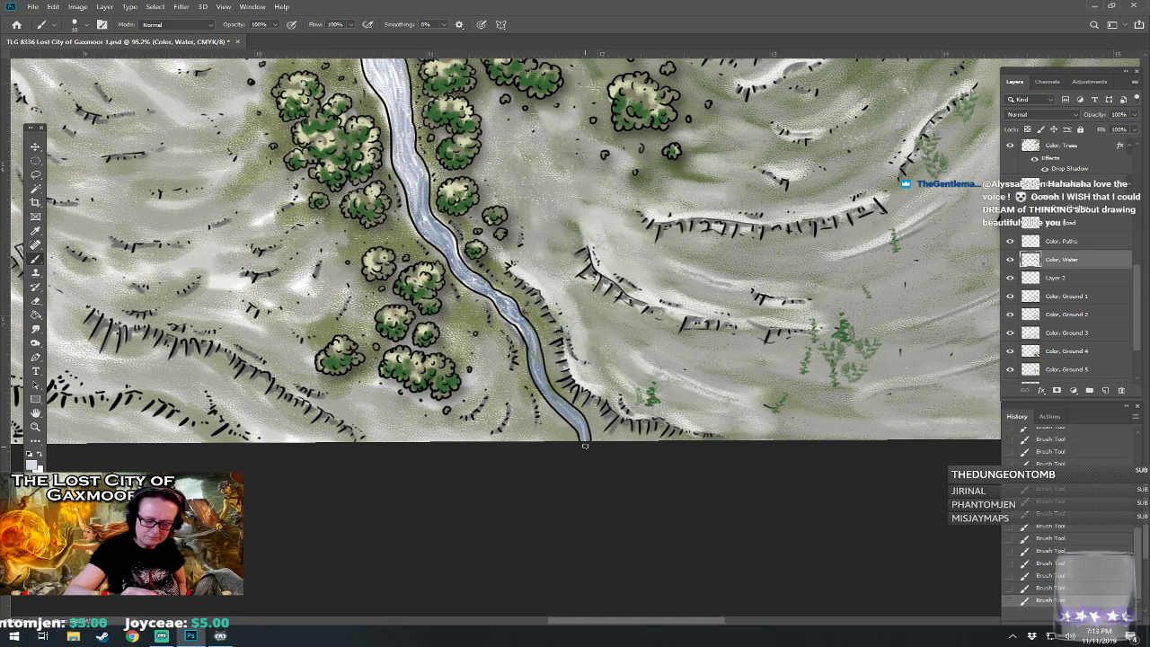
- Make Layer 2 active and set the foreground colour to olive green #5f6c14
{"action": "scroll", "coordinate": [572, 443], "scroll_direction": "up", "scroll_amount": 5}
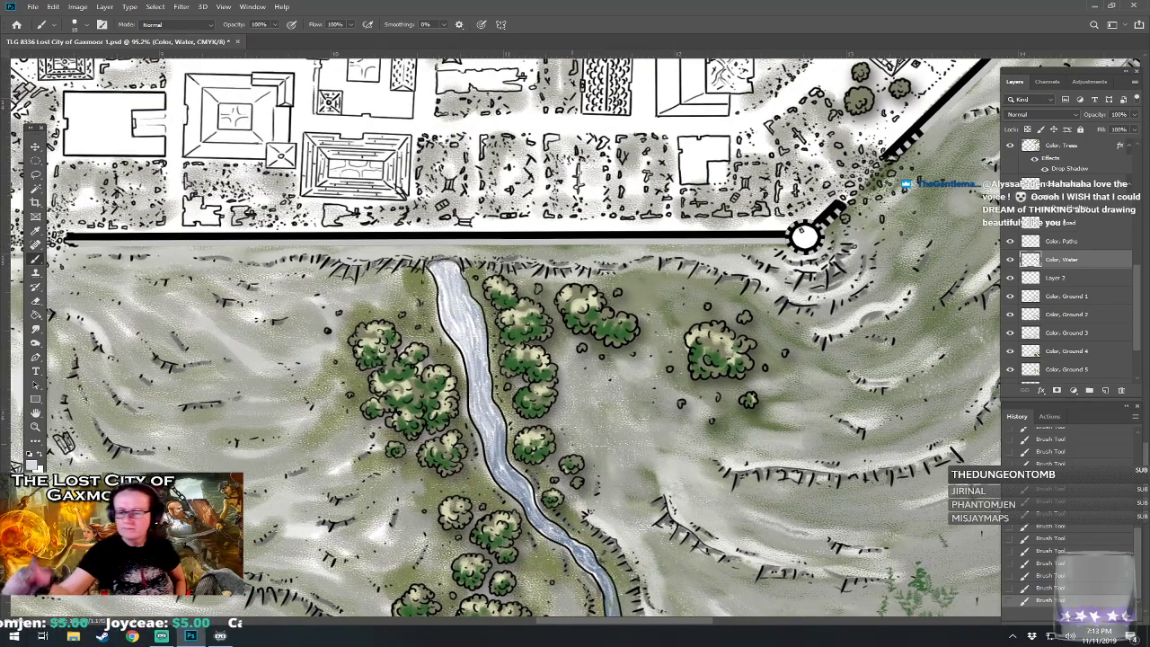
{"action": "left_click", "coordinate": [1058, 279]}
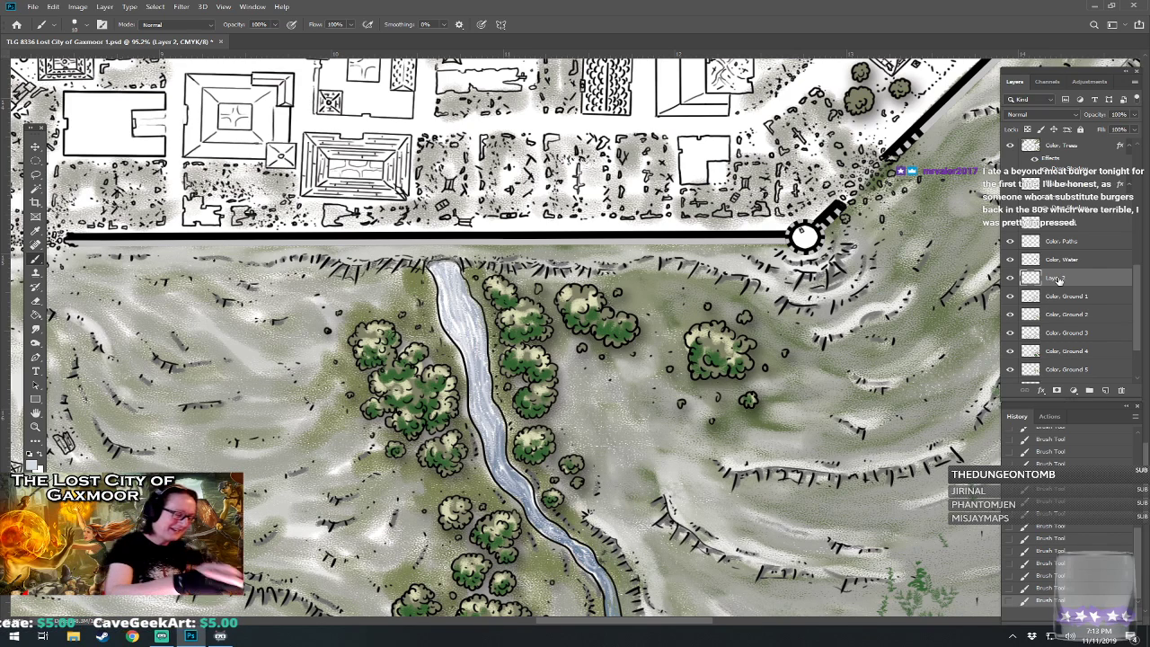
{"action": "left_click", "coordinate": [31, 463]}
{"action": "left_click", "coordinate": [648, 436]}
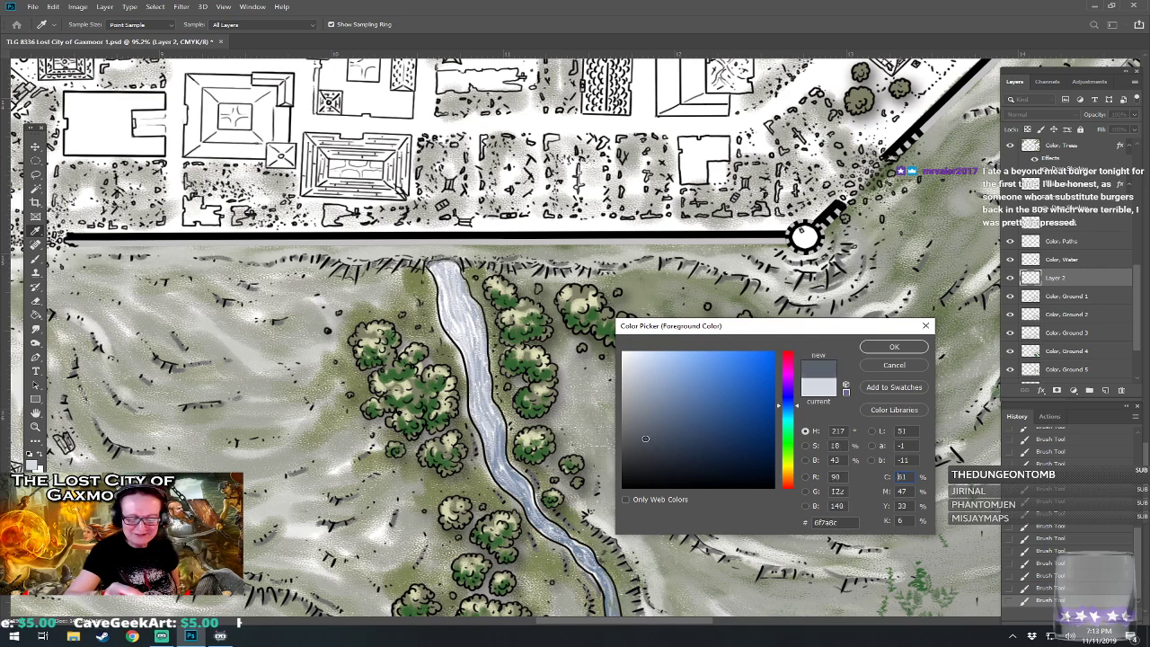
{"action": "left_click_drag", "start_coordinate": [793, 418], "coordinate": [797, 463]}
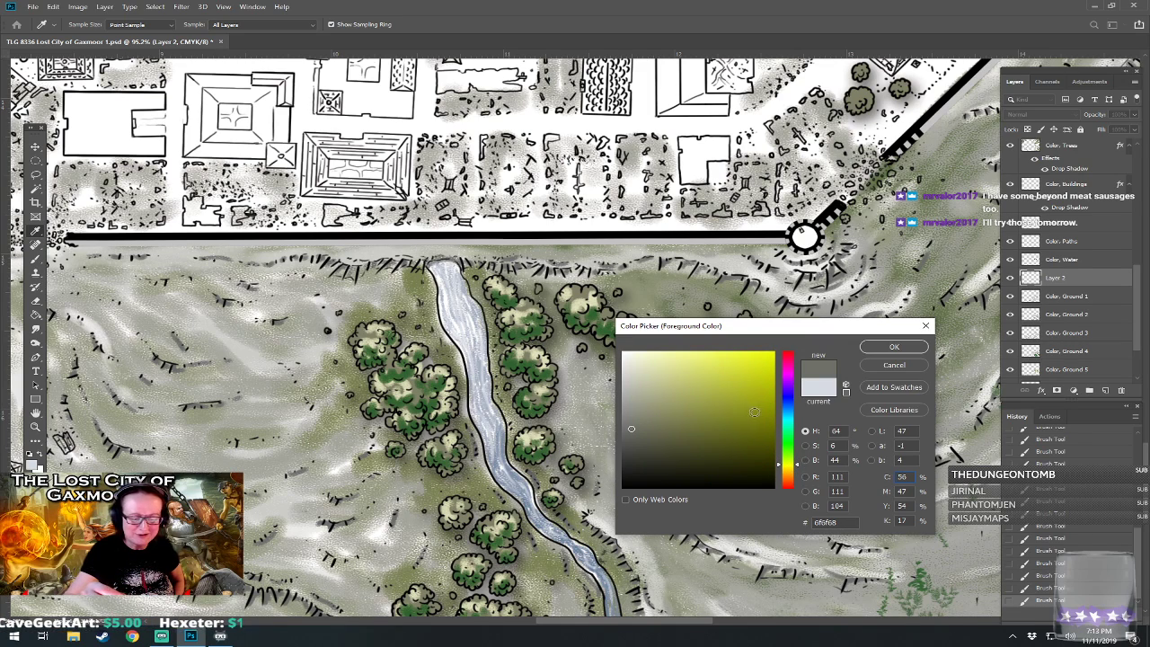
{"action": "left_click_drag", "start_coordinate": [795, 464], "coordinate": [789, 456]}
{"action": "left_click", "coordinate": [746, 430]}
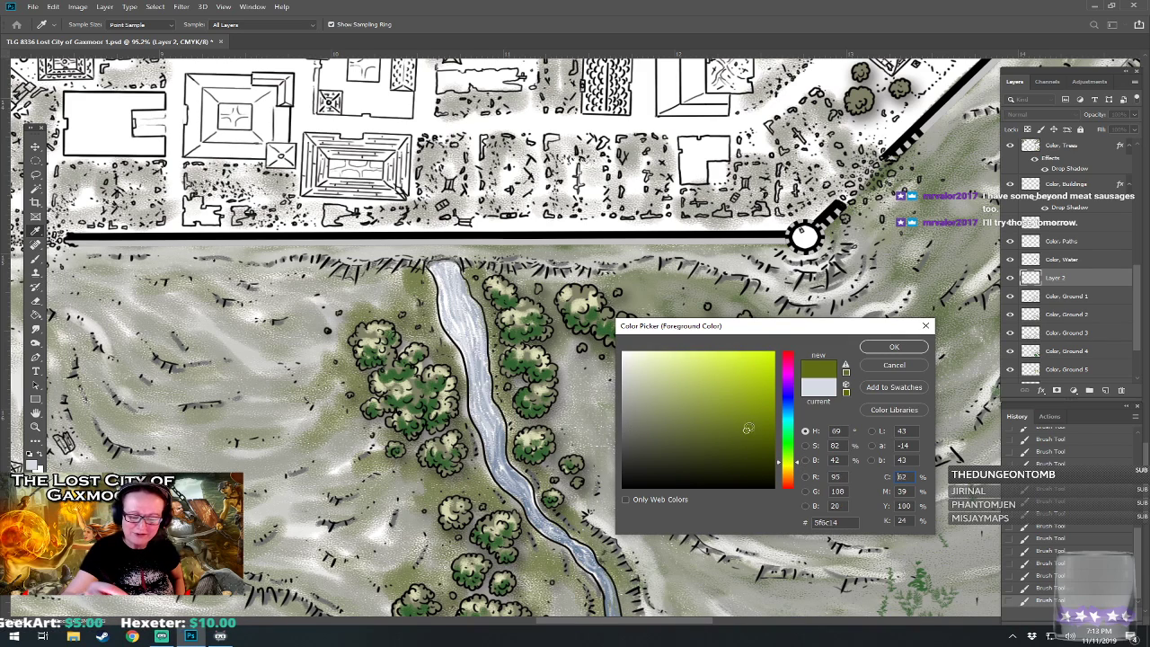
{"action": "left_click", "coordinate": [892, 351]}
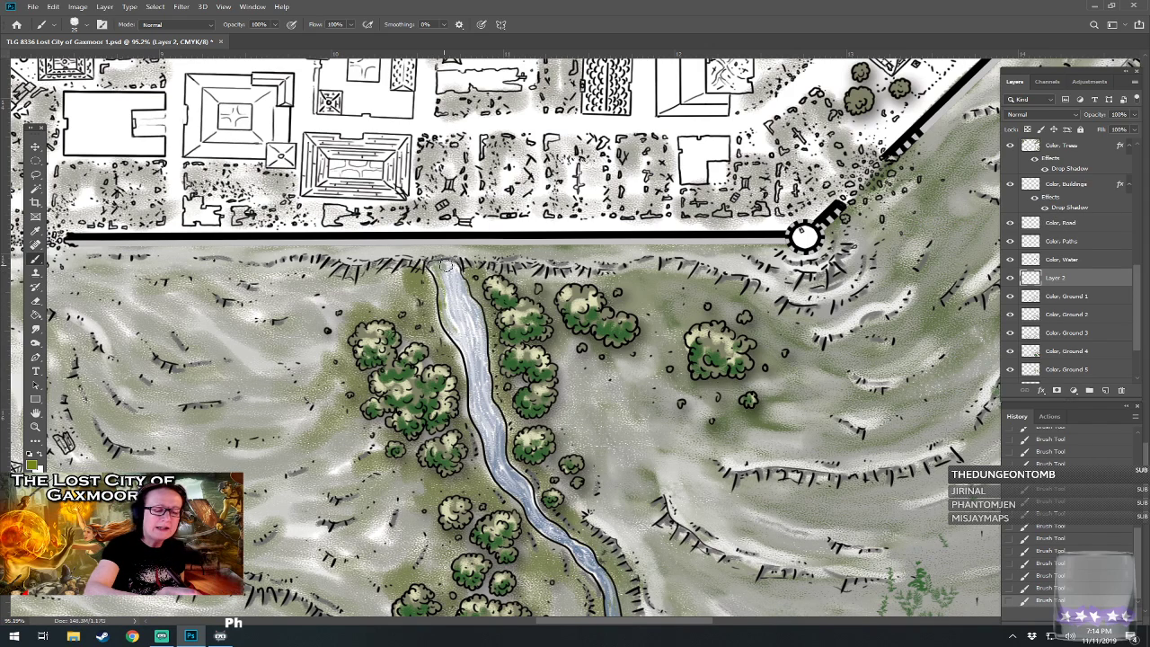
- Paint olive green streaks along the river on Layer 2 with the 25 px Hard Round Pressure Size brush, denser near its head
{"action": "mouse_move", "coordinate": [447, 271]}
{"action": "left_mouse_down"}
{"action": "mouse_move", "coordinate": [463, 316]}
{"action": "mouse_move", "coordinate": [462, 294]}
{"action": "mouse_move", "coordinate": [476, 314]}
{"action": "mouse_move", "coordinate": [480, 339]}
{"action": "mouse_move", "coordinate": [467, 317]}
{"action": "mouse_move", "coordinate": [460, 336]}
{"action": "mouse_move", "coordinate": [463, 321]}
{"action": "mouse_move", "coordinate": [474, 396]}
{"action": "mouse_move", "coordinate": [484, 421]}
{"action": "mouse_move", "coordinate": [486, 379]}
{"action": "mouse_move", "coordinate": [499, 429]}
{"action": "mouse_move", "coordinate": [490, 417]}
{"action": "mouse_move", "coordinate": [492, 457]}
{"action": "mouse_move", "coordinate": [537, 521]}
{"action": "mouse_move", "coordinate": [586, 553]}
{"action": "mouse_move", "coordinate": [590, 573]}
{"action": "mouse_move", "coordinate": [443, 444]}
{"action": "mouse_move", "coordinate": [479, 527]}
{"action": "mouse_move", "coordinate": [510, 562]}
{"action": "mouse_move", "coordinate": [468, 510]}
{"action": "mouse_move", "coordinate": [453, 461]}
{"action": "mouse_move", "coordinate": [383, 398]}
{"action": "mouse_move", "coordinate": [339, 329]}
{"action": "mouse_move", "coordinate": [347, 353]}
{"action": "mouse_move", "coordinate": [371, 366]}
{"action": "mouse_move", "coordinate": [331, 306]}
{"action": "mouse_move", "coordinate": [348, 298]}
{"action": "mouse_move", "coordinate": [324, 299]}
{"action": "mouse_move", "coordinate": [325, 268]}
{"action": "mouse_move", "coordinate": [351, 293]}
{"action": "left_mouse_up"}
{"action": "key", "text": "space"}
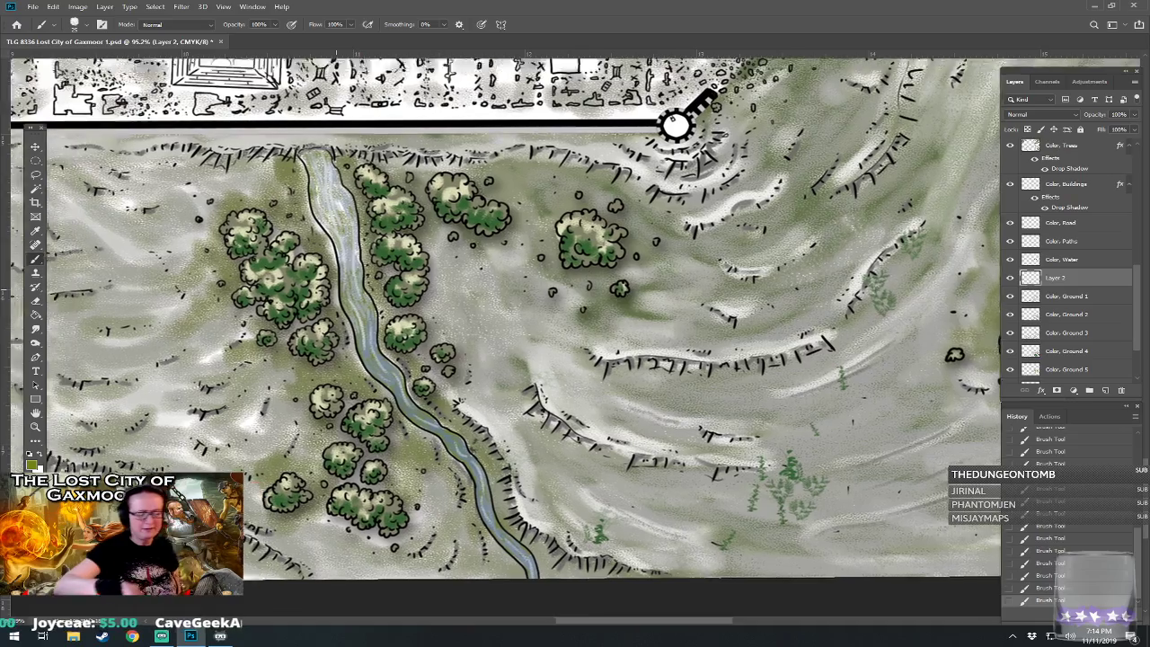
{"action": "scroll", "coordinate": [336, 290], "scroll_direction": "left", "scroll_amount": 4}
{"action": "scroll", "coordinate": [336, 289], "scroll_direction": "up", "scroll_amount": 3}
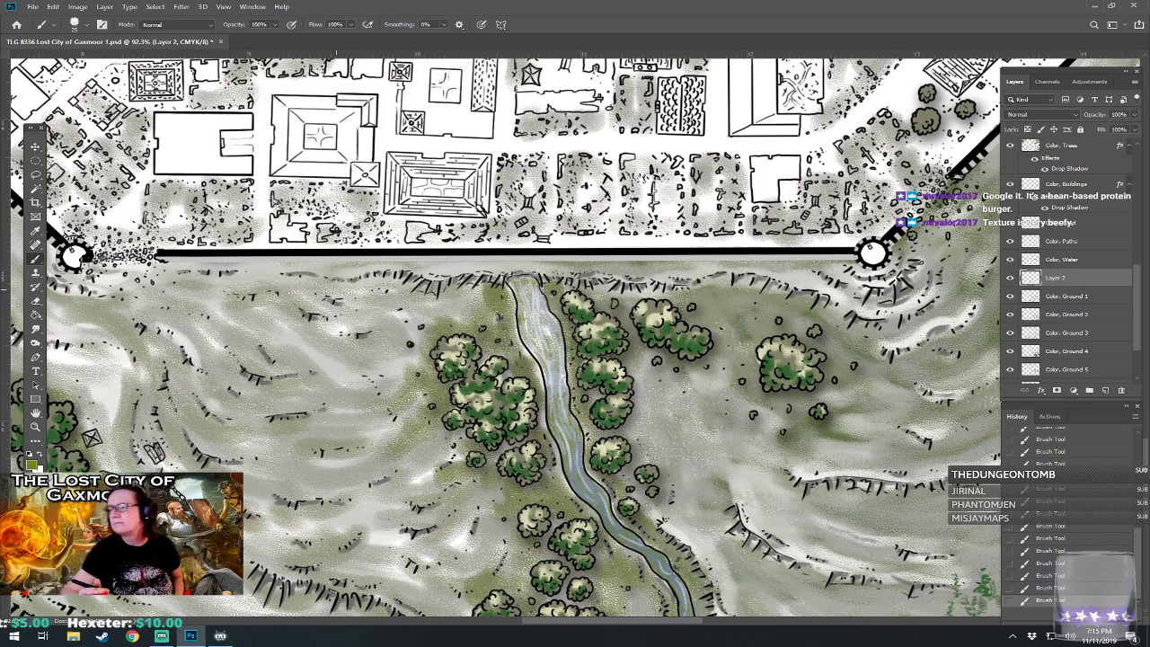
{"action": "mouse_move", "coordinate": [524, 325]}
{"action": "left_mouse_down"}
{"action": "mouse_move", "coordinate": [554, 395]}
{"action": "mouse_move", "coordinate": [542, 336]}
{"action": "mouse_move", "coordinate": [552, 331]}
{"action": "mouse_move", "coordinate": [580, 440]}
{"action": "mouse_move", "coordinate": [557, 374]}
{"action": "mouse_move", "coordinate": [555, 397]}
{"action": "mouse_move", "coordinate": [582, 489]}
{"action": "mouse_move", "coordinate": [580, 465]}
{"action": "mouse_move", "coordinate": [595, 494]}
{"action": "mouse_move", "coordinate": [527, 331]}
{"action": "mouse_move", "coordinate": [538, 310]}
{"action": "mouse_move", "coordinate": [547, 316]}
{"action": "mouse_move", "coordinate": [532, 285]}
{"action": "mouse_move", "coordinate": [513, 285]}
{"action": "mouse_move", "coordinate": [527, 286]}
{"action": "mouse_move", "coordinate": [546, 316]}
{"action": "mouse_move", "coordinate": [540, 299]}
{"action": "left_mouse_up"}
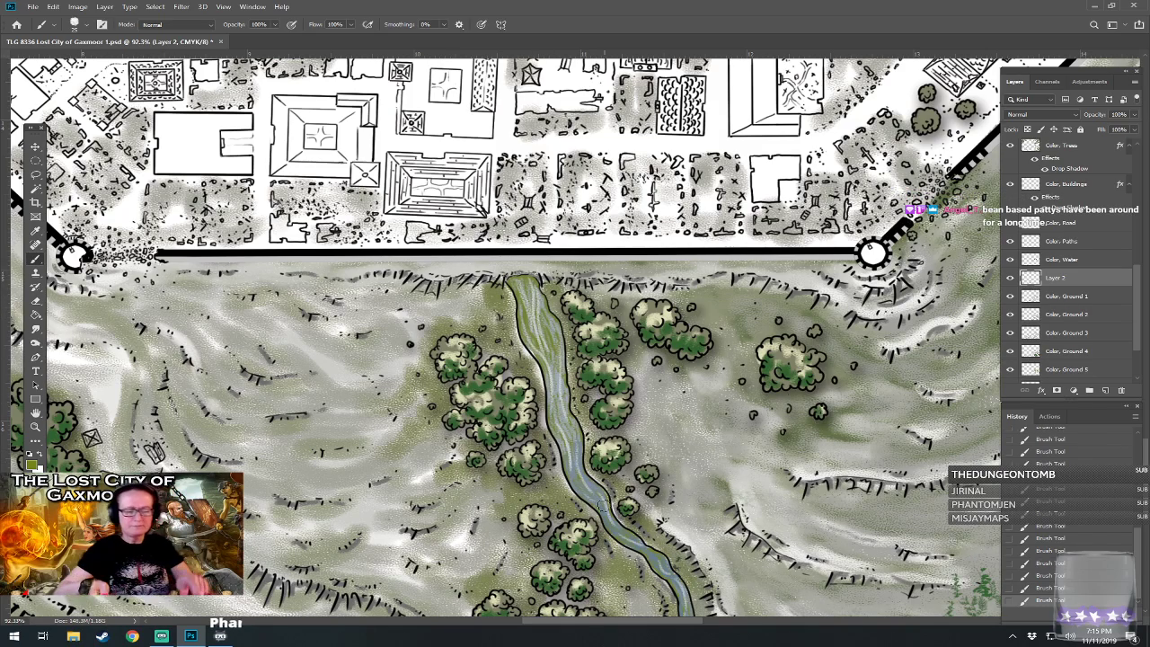
- Ink a small black grate across the river's head on the INK layer with the Hard Round Pressure Size brush at 6 px
{"action": "scroll", "coordinate": [601, 503], "scroll_direction": "down", "scroll_amount": 5}
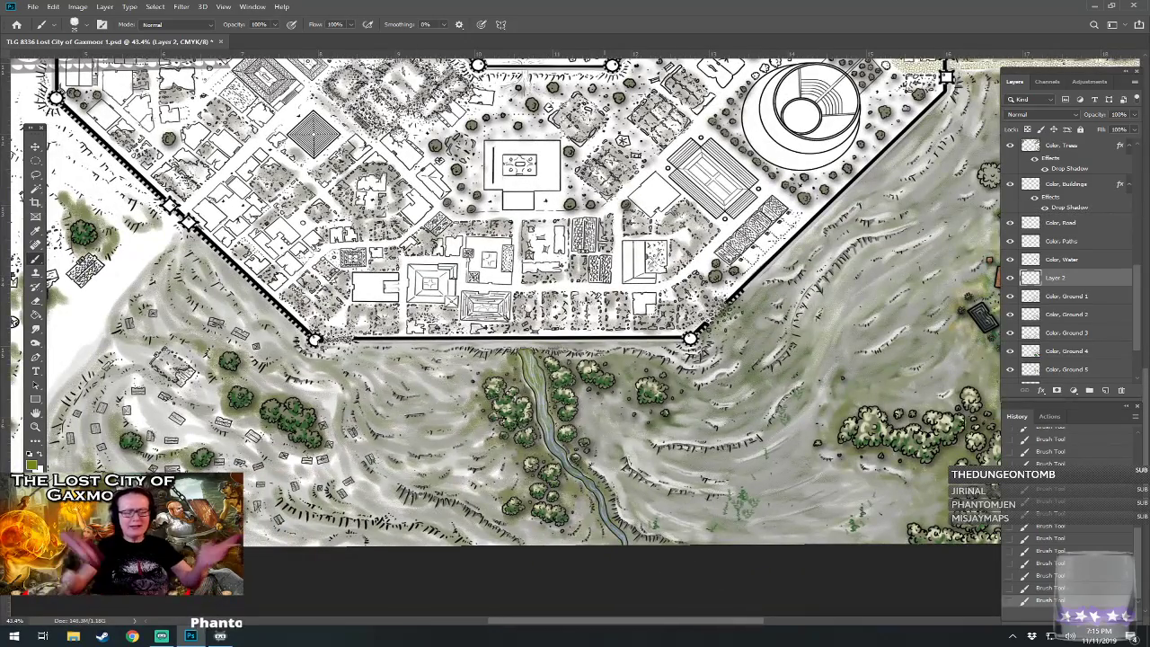
{"action": "scroll", "coordinate": [517, 485], "scroll_direction": "up", "scroll_amount": 2}
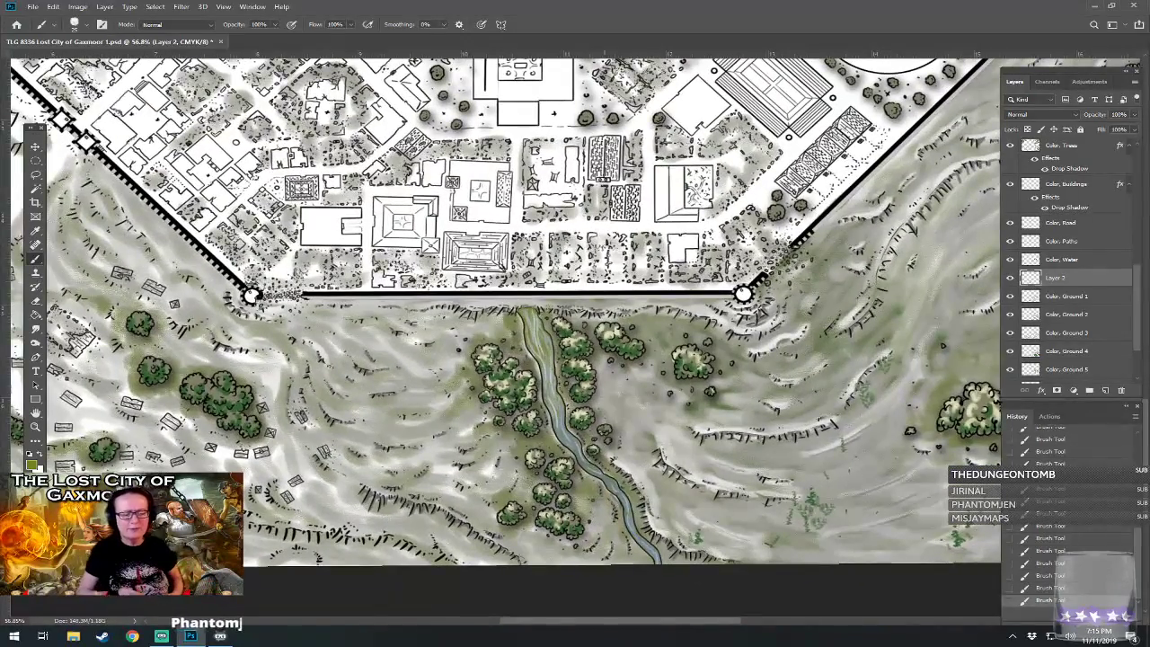
{"action": "scroll", "coordinate": [534, 291], "scroll_direction": "up", "scroll_amount": 5}
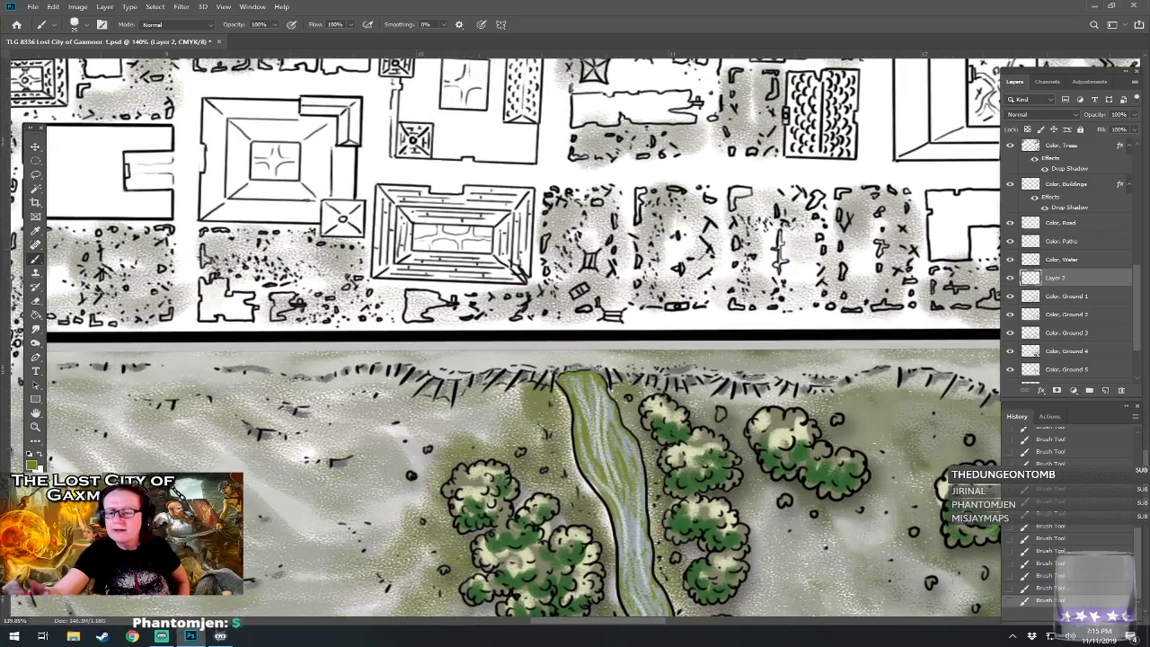
{"action": "scroll", "coordinate": [1115, 270], "scroll_direction": "up", "scroll_amount": 5}
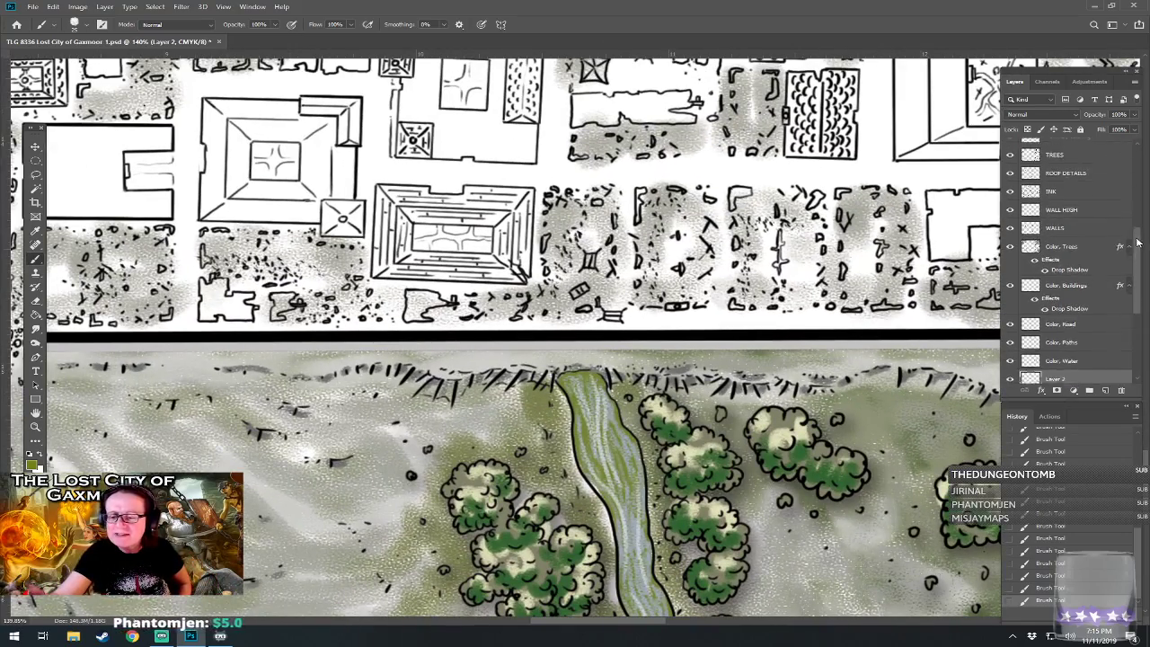
{"action": "left_click", "coordinate": [1064, 230]}
{"action": "key", "text": "d"}
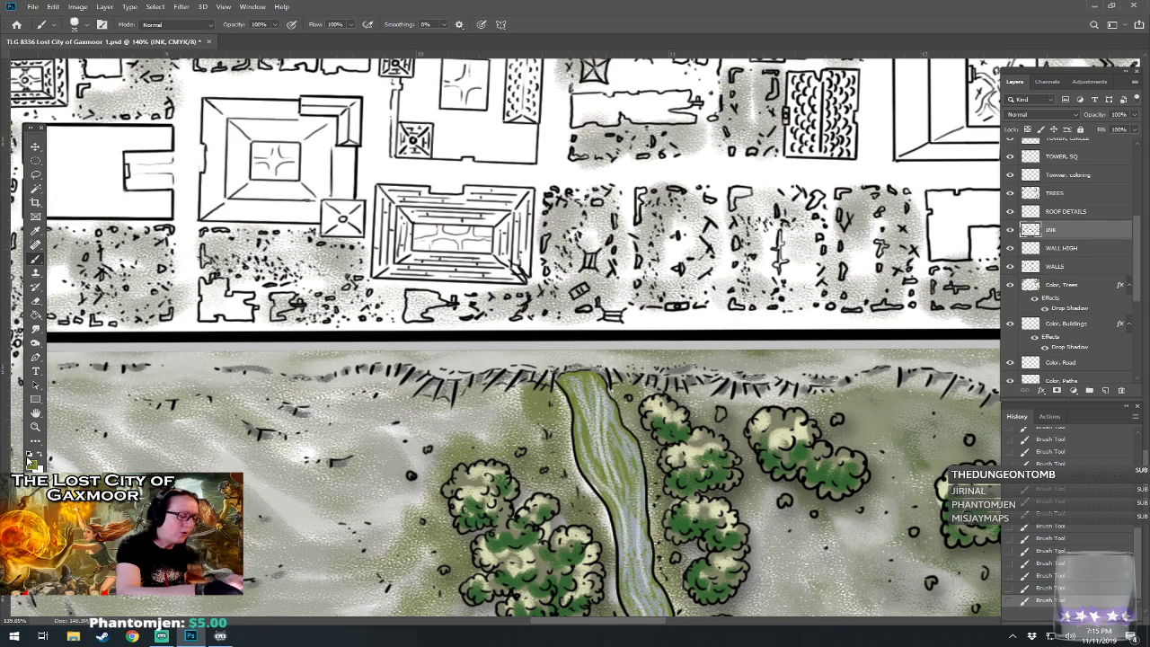
{"action": "left_click", "coordinate": [78, 25]}
{"action": "left_click", "coordinate": [135, 46]}
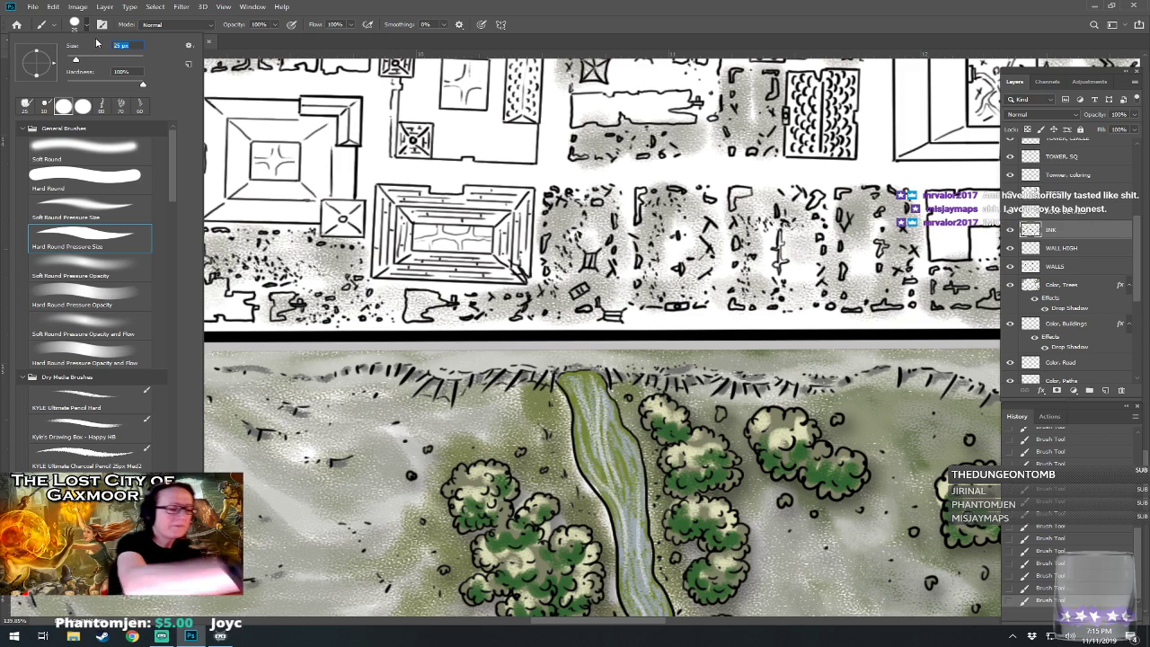
{"action": "type", "text": "6"}
{"action": "key", "text": "Return"}
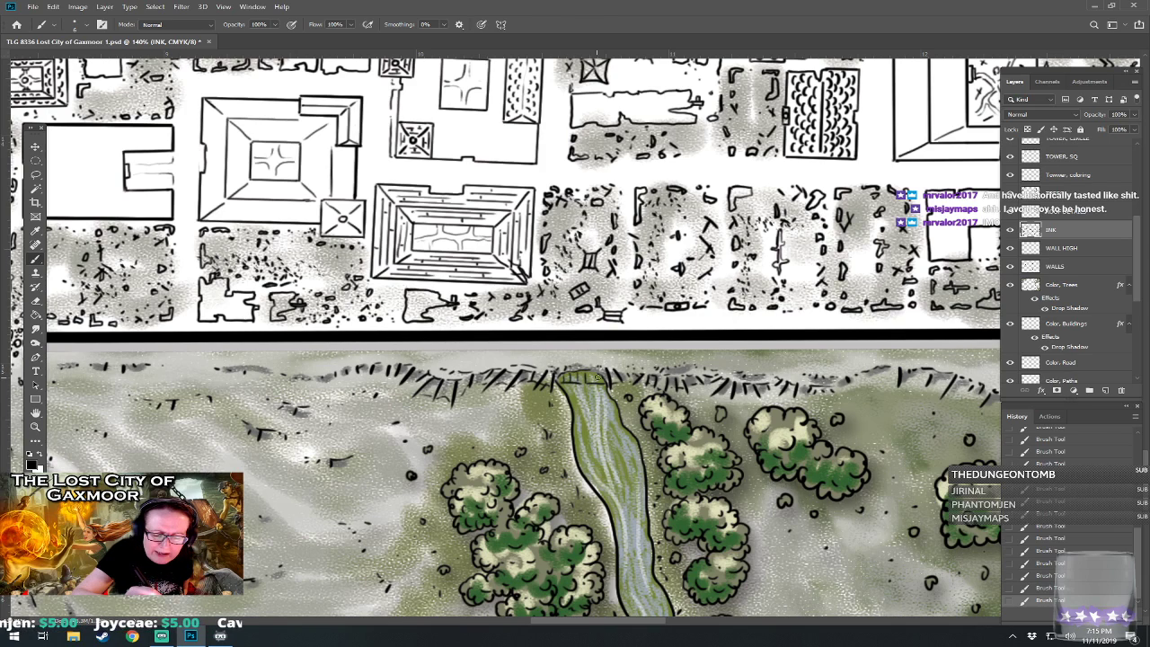
{"action": "left_click_drag", "start_coordinate": [564, 379], "coordinate": [600, 378]}
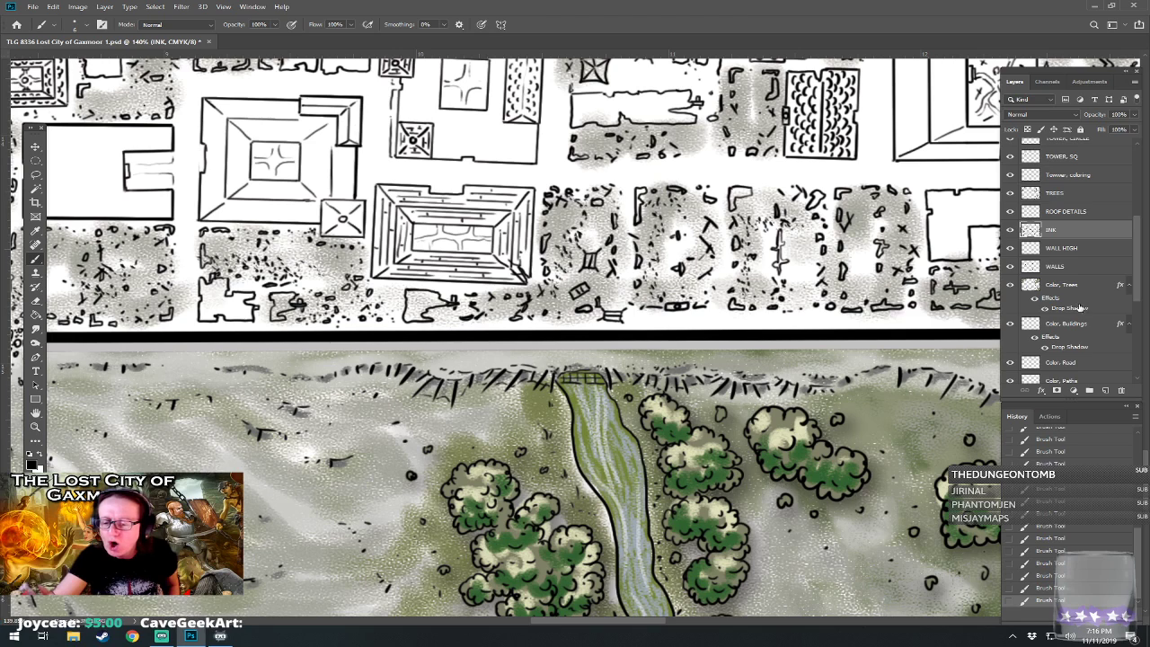
- Make the Color, Water layer active and set the foreground colour to dark green #276327
{"action": "scroll", "coordinate": [1119, 310], "scroll_direction": "down", "scroll_amount": 4}
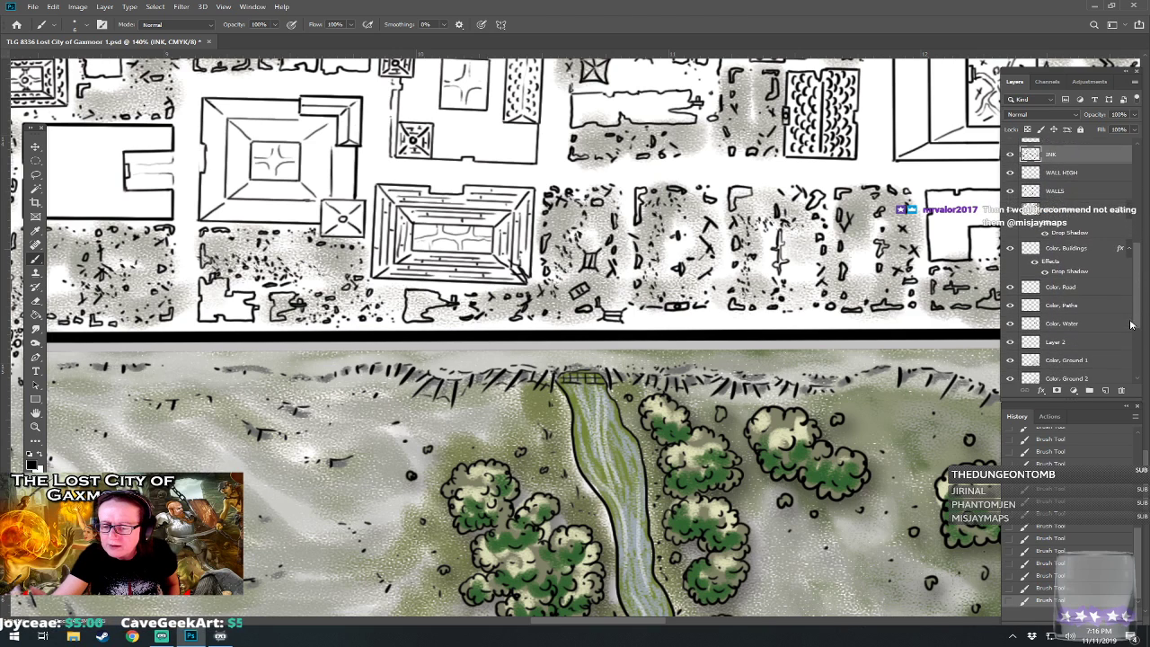
{"action": "left_click", "coordinate": [1066, 322]}
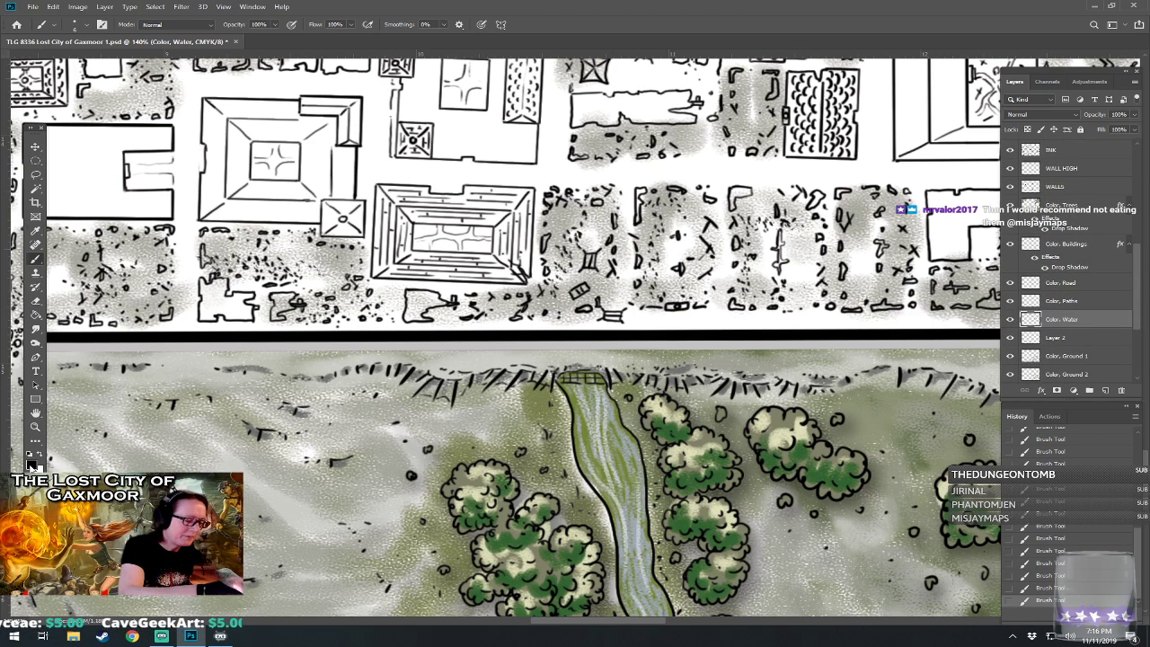
{"action": "left_click", "coordinate": [33, 463]}
{"action": "left_click_drag", "start_coordinate": [792, 449], "coordinate": [791, 463]}
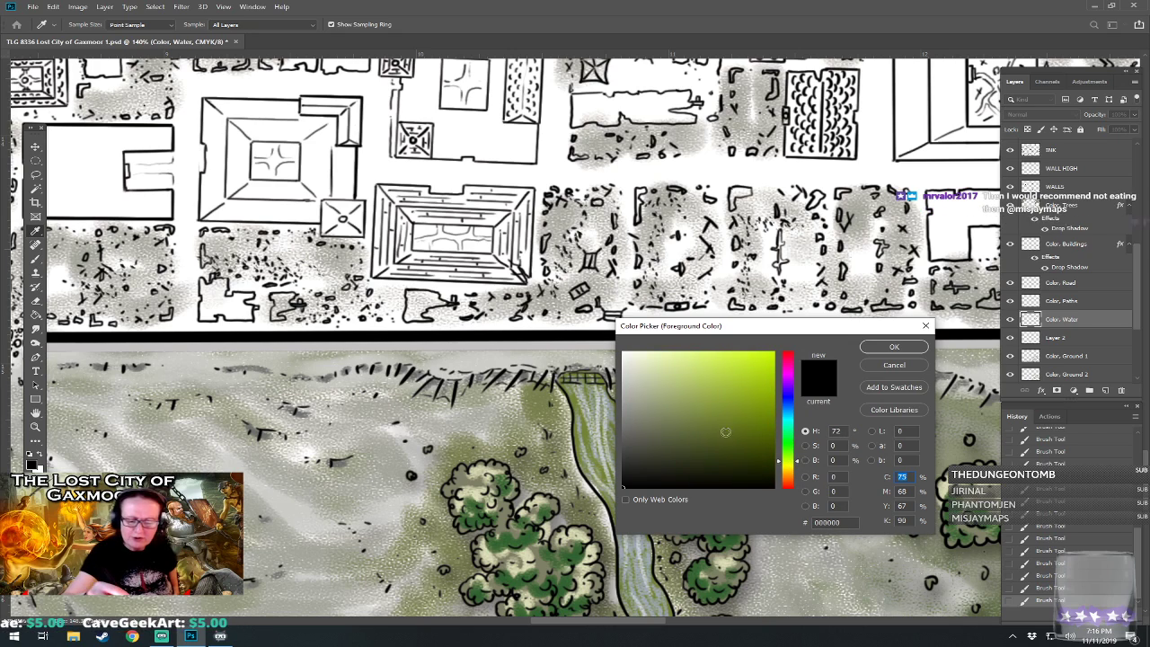
{"action": "left_click", "coordinate": [790, 442]}
{"action": "left_click", "coordinate": [716, 430]}
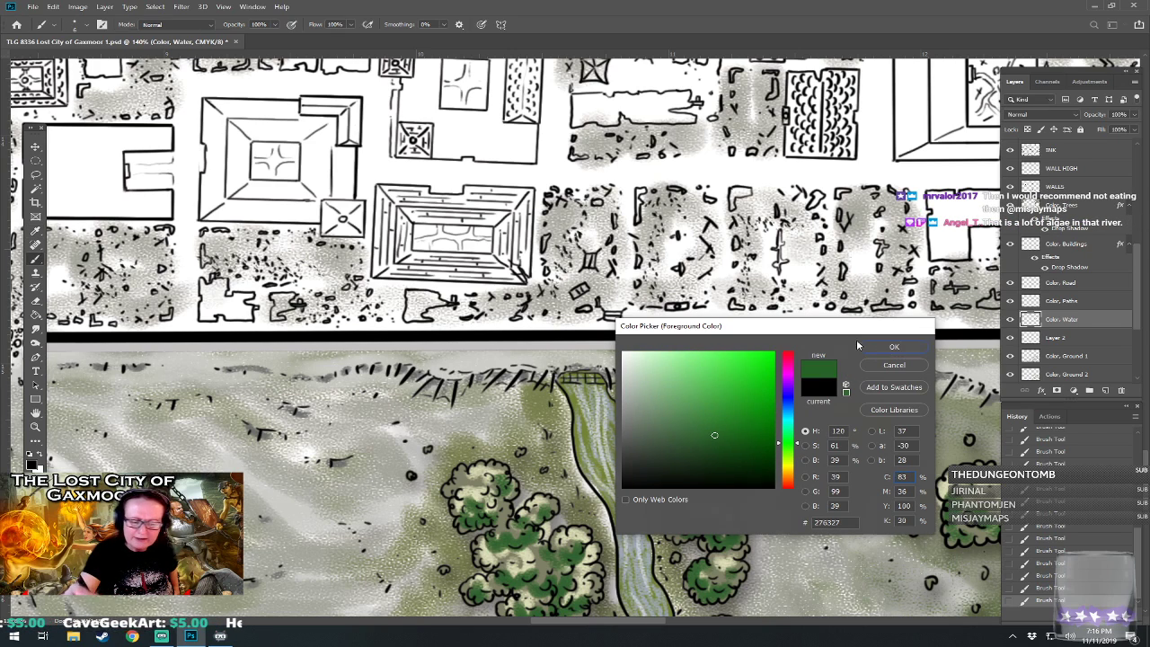
{"action": "left_click", "coordinate": [867, 346]}
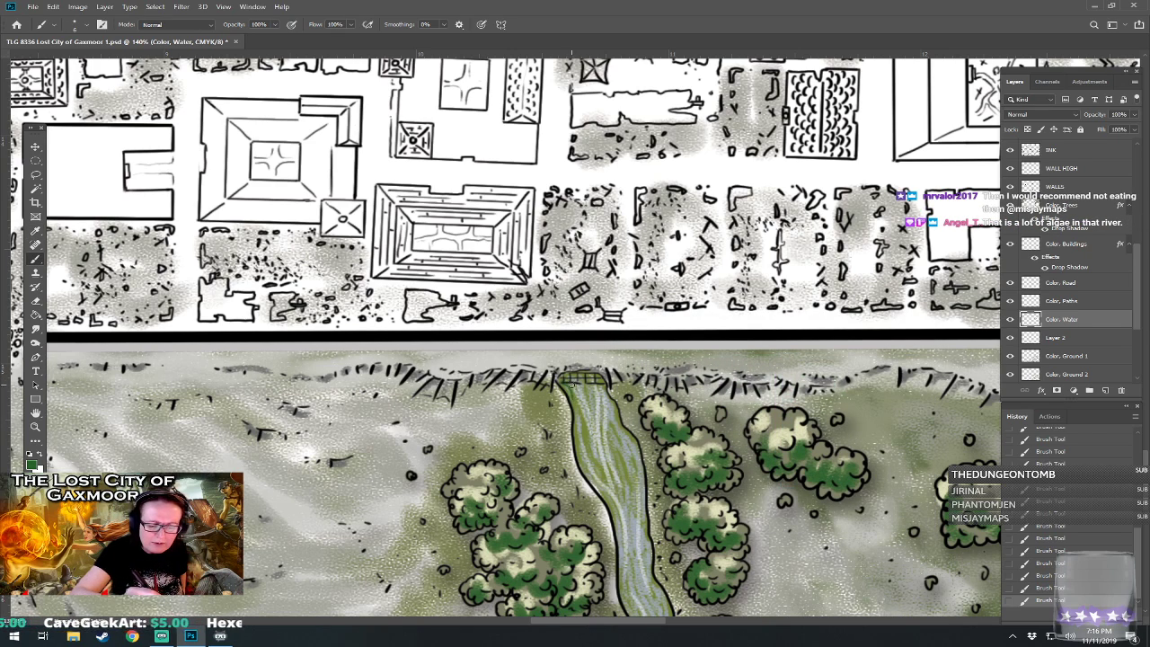
- Paint dark green streaks at the river's head just below the grate and save the map
{"action": "mouse_move", "coordinate": [571, 380]}
{"action": "left_mouse_down"}
{"action": "mouse_move", "coordinate": [578, 418]}
{"action": "mouse_move", "coordinate": [584, 390]}
{"action": "mouse_move", "coordinate": [594, 393]}
{"action": "left_mouse_up"}
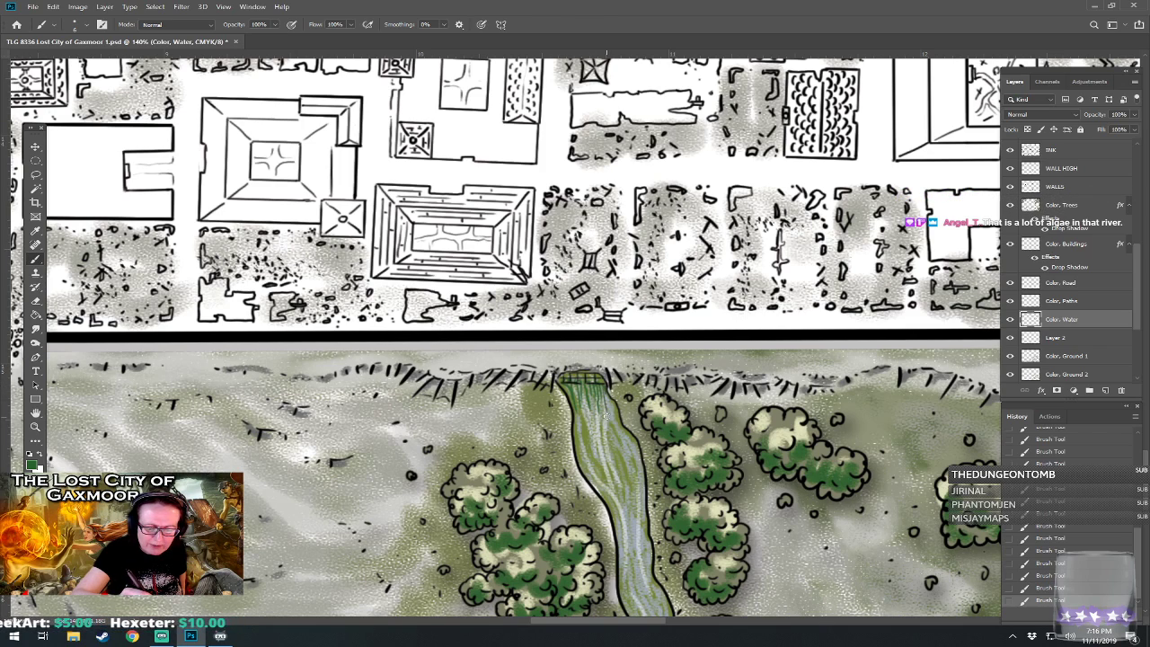
{"action": "scroll", "coordinate": [594, 402], "scroll_direction": "down", "scroll_amount": 3}
{"action": "left_click_drag", "start_coordinate": [594, 402], "coordinate": [526, 329]}
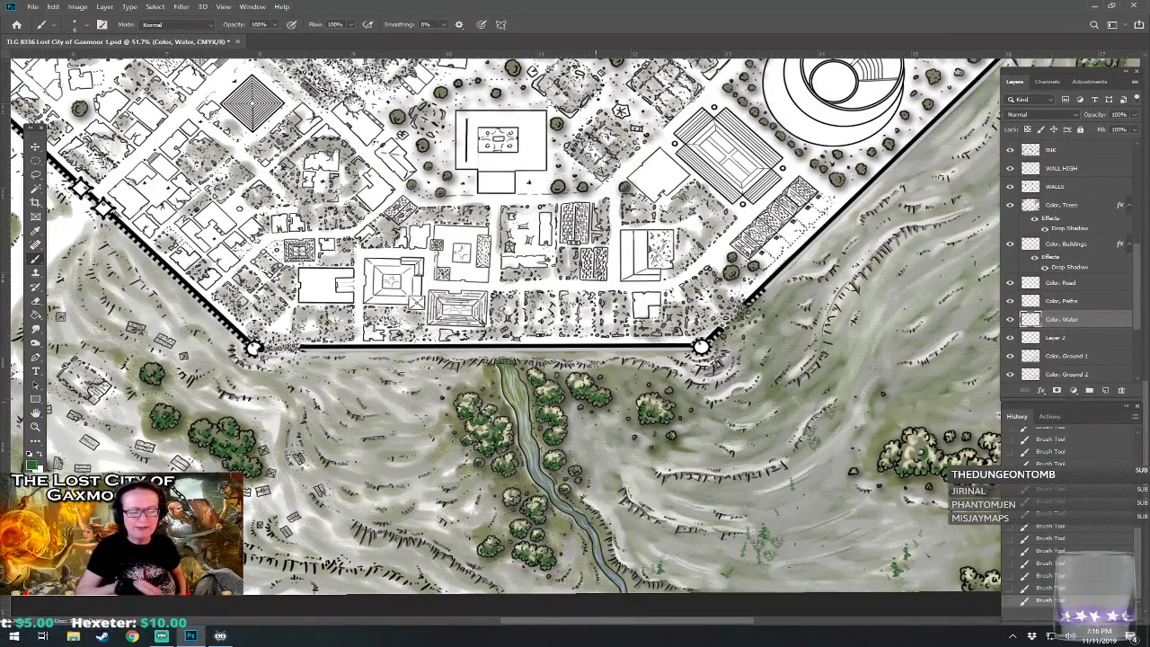
{"action": "key", "text": "ctrl+s"}
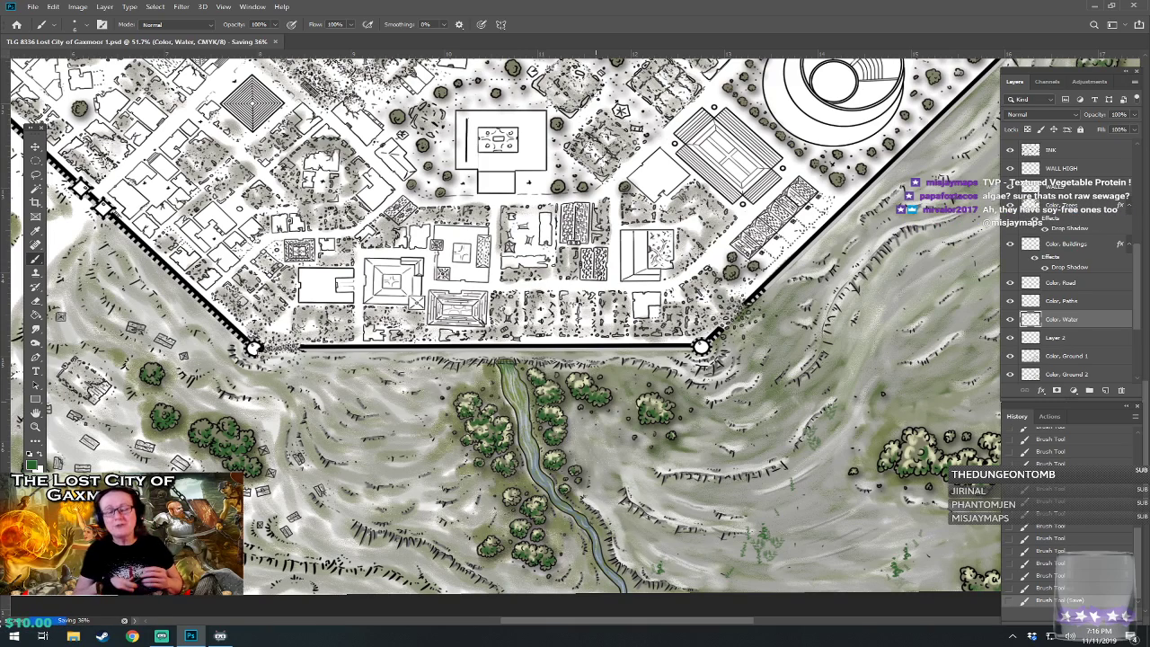
- Compare the finished river with the coloured stream and pond area outside the city's eastern wall
{"action": "scroll", "coordinate": [395, 521], "scroll_direction": "up", "scroll_amount": 2}
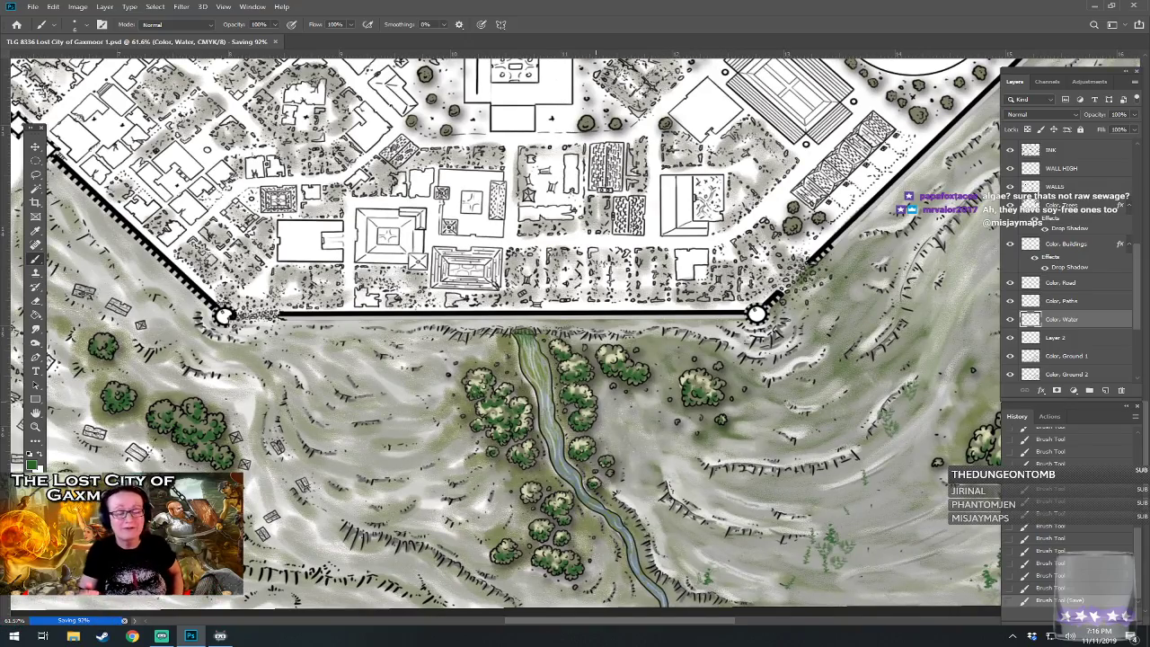
{"action": "left_click_drag", "start_coordinate": [854, 144], "coordinate": [271, 528]}
{"action": "left_click_drag", "start_coordinate": [674, 198], "coordinate": [596, 458]}
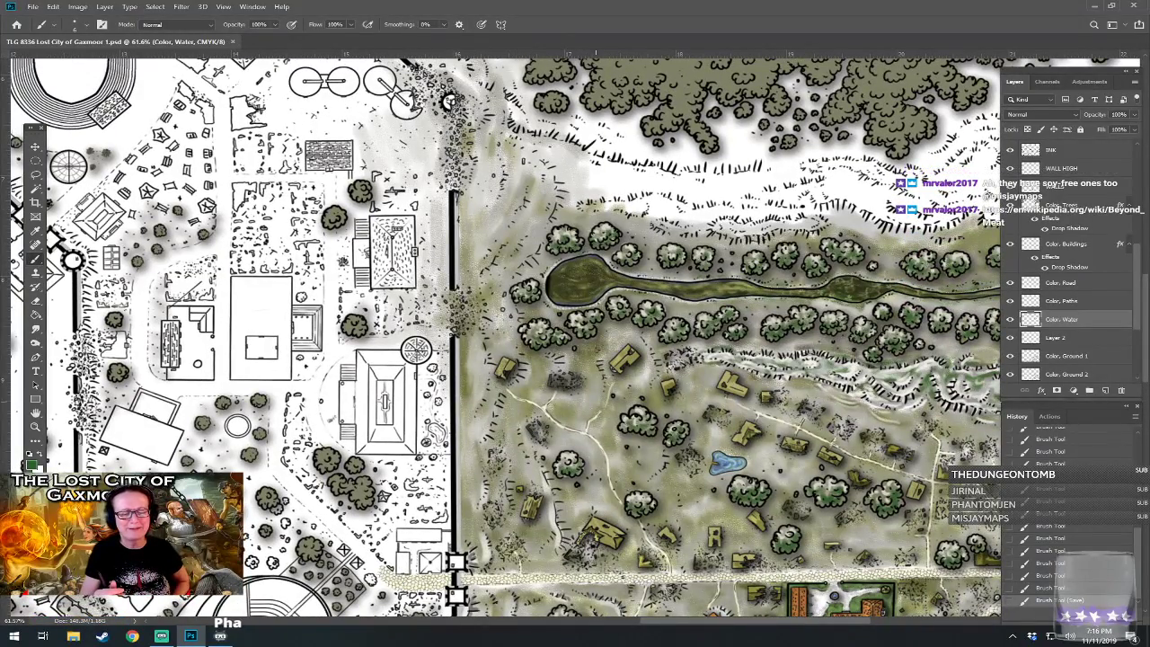
{"action": "left_click_drag", "start_coordinate": [596, 458], "coordinate": [853, 174]}
{"action": "left_click_drag", "start_coordinate": [404, 503], "coordinate": [610, 138]}
{"action": "left_click_drag", "start_coordinate": [597, 302], "coordinate": [683, 272]}
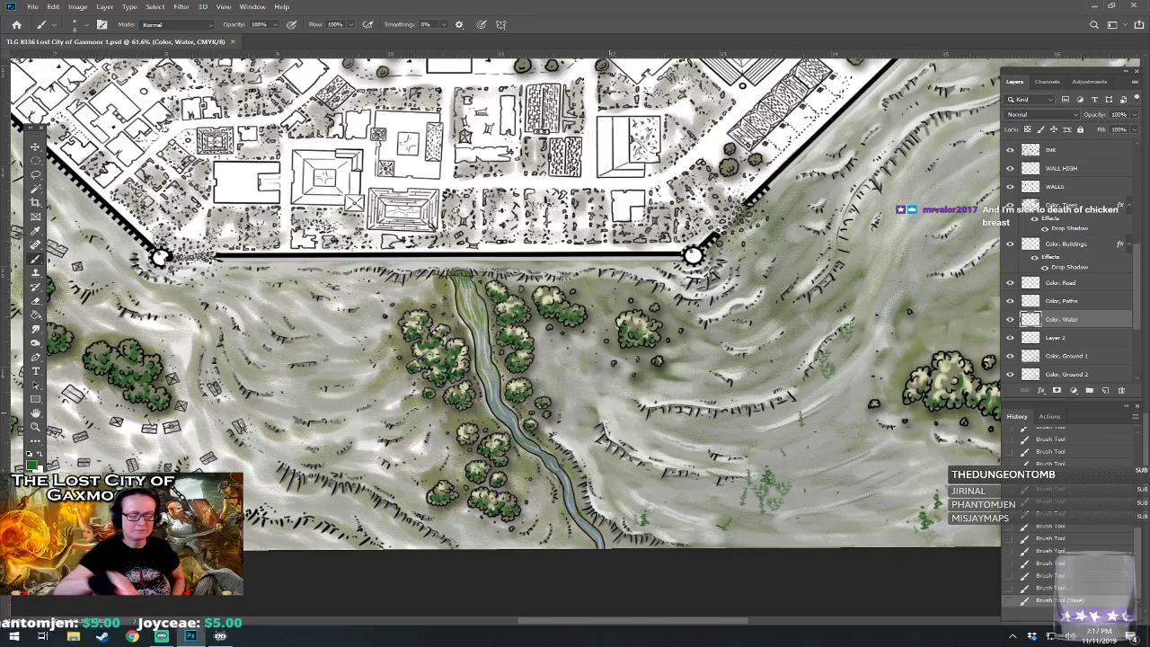
{"action": "left_click_drag", "start_coordinate": [609, 412], "coordinate": [626, 445]}
{"action": "scroll", "coordinate": [634, 553], "scroll_direction": "down", "scroll_amount": 4}
{"action": "left_click_drag", "start_coordinate": [634, 553], "coordinate": [683, 549]}
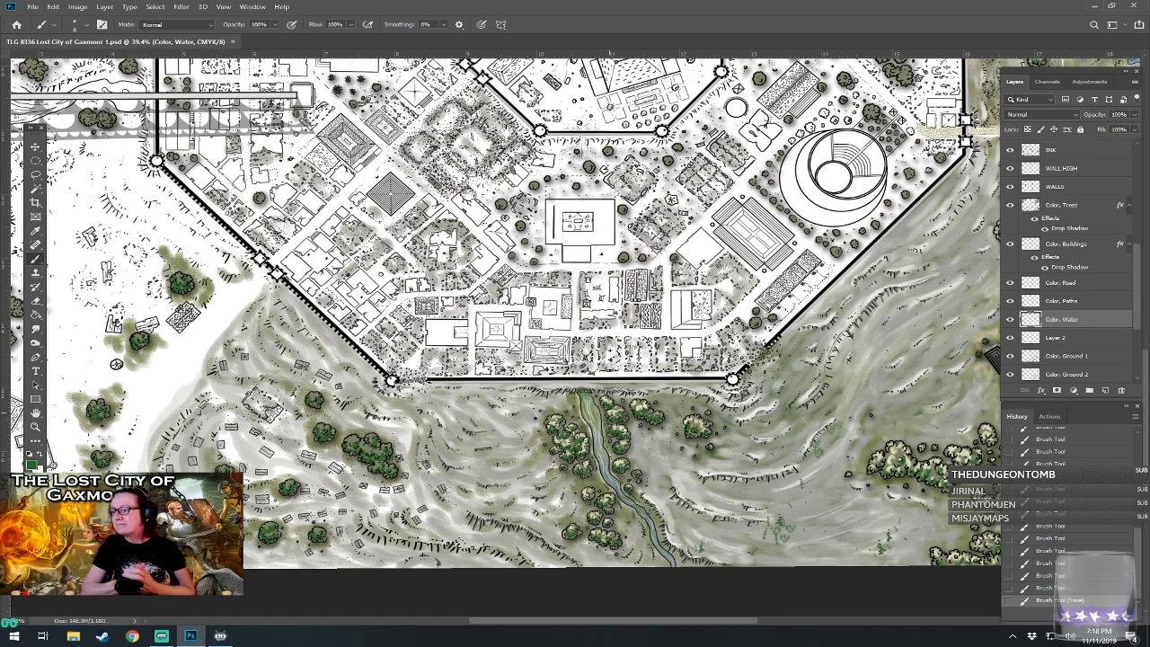
- Look over the whole map and the partly coloured areas west and southwest of the city wall
{"action": "scroll", "coordinate": [350, 560], "scroll_direction": "up", "scroll_amount": 1}
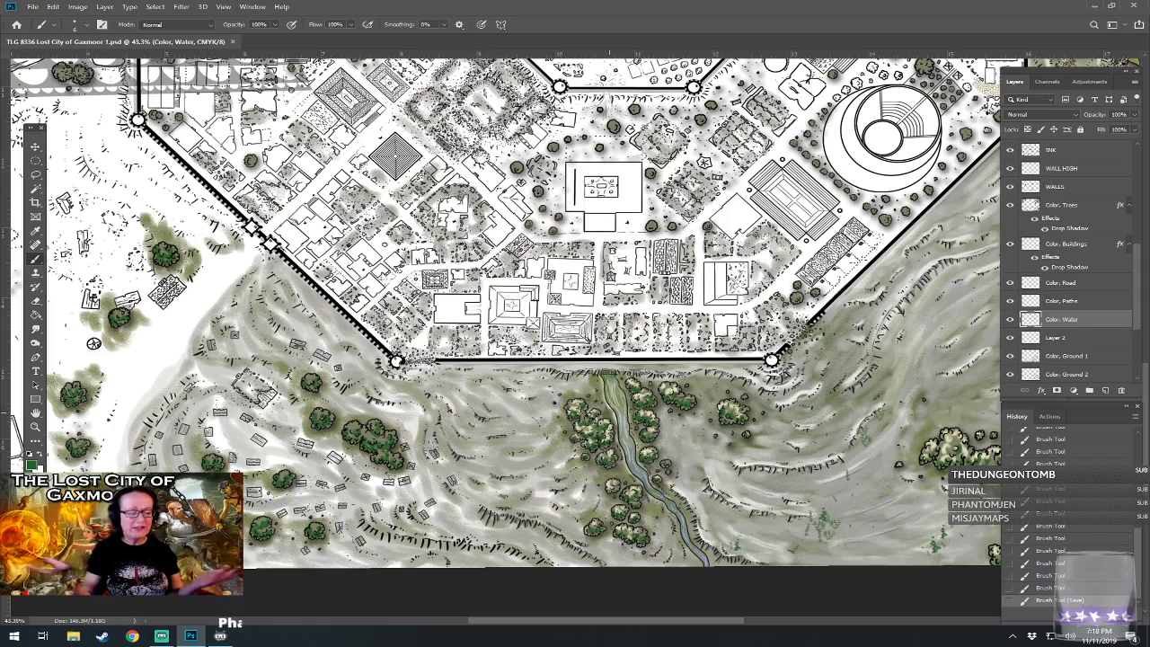
{"action": "left_click_drag", "start_coordinate": [479, 307], "coordinate": [581, 316]}
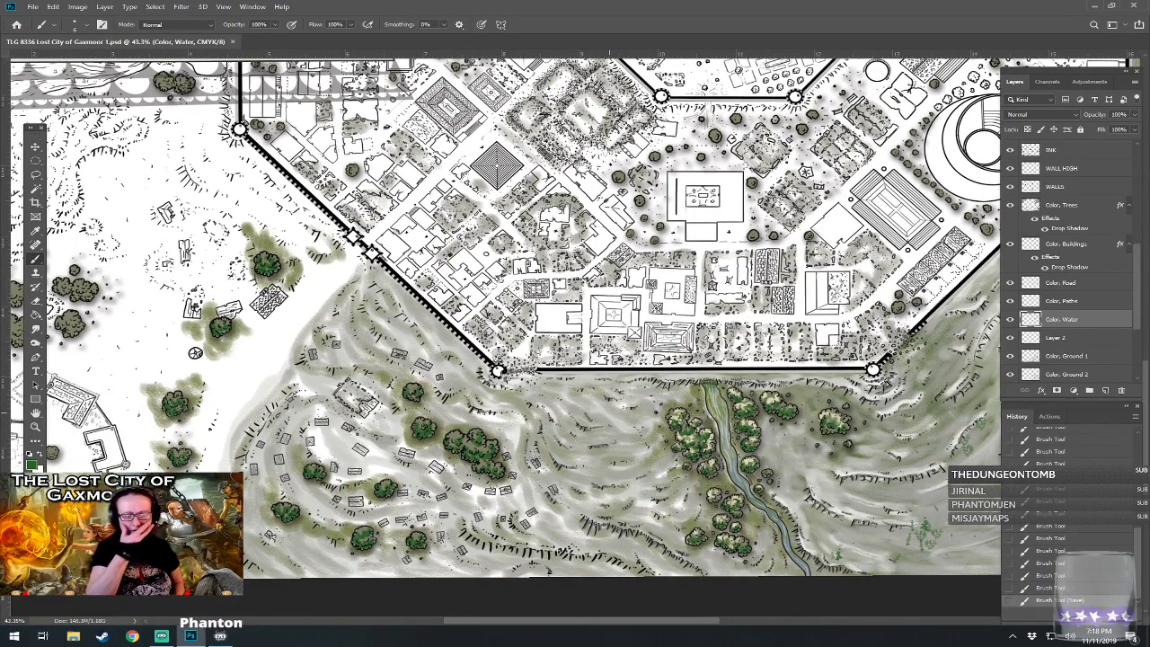
{"action": "scroll", "coordinate": [273, 554], "scroll_direction": "down", "scroll_amount": 6}
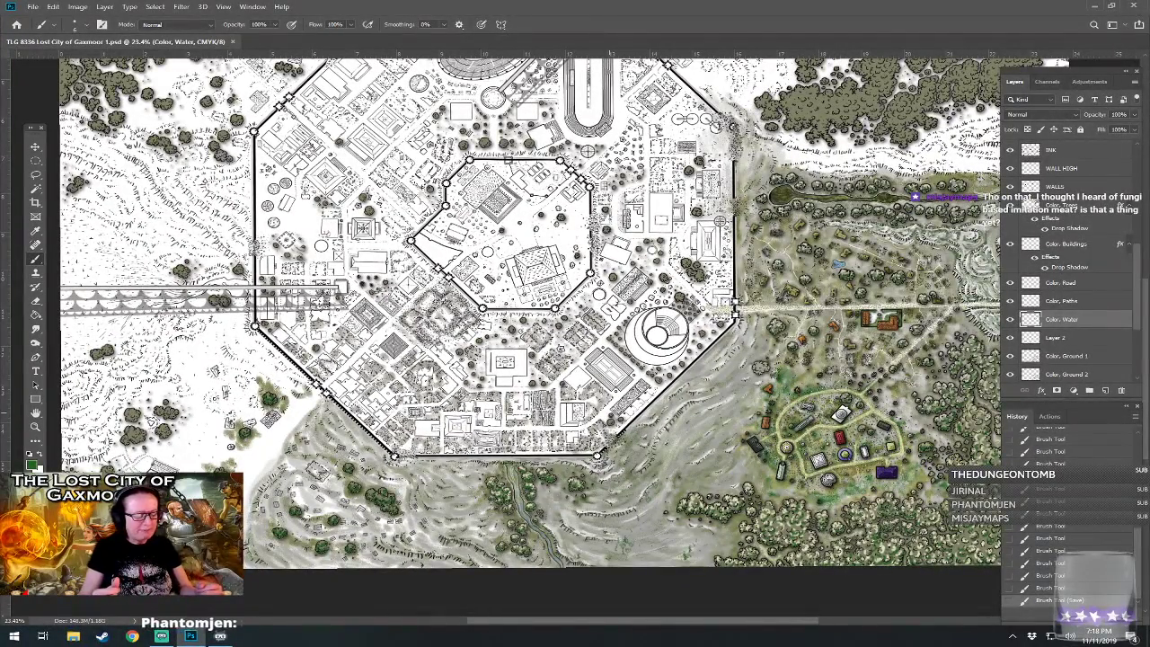
{"action": "left_click_drag", "start_coordinate": [2, 304], "coordinate": [89, 327]}
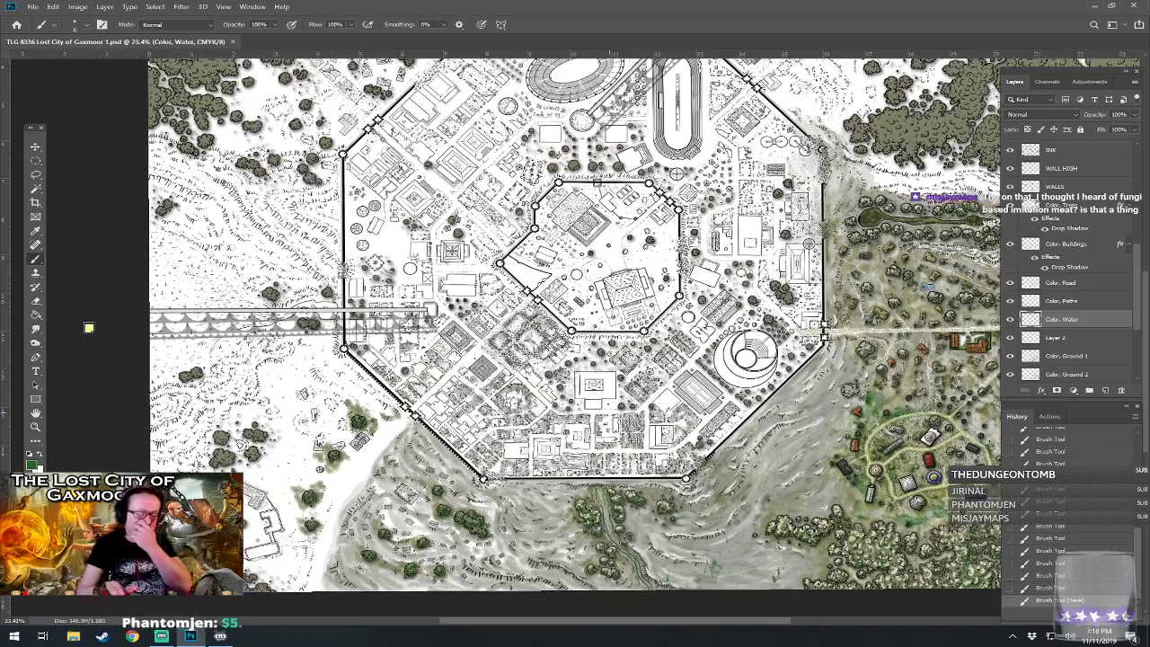
{"action": "left_click_drag", "start_coordinate": [591, 406], "coordinate": [610, 413]}
{"action": "scroll", "coordinate": [610, 413], "scroll_direction": "down", "scroll_amount": 6}
{"action": "scroll", "coordinate": [609, 412], "scroll_direction": "up", "scroll_amount": 3}
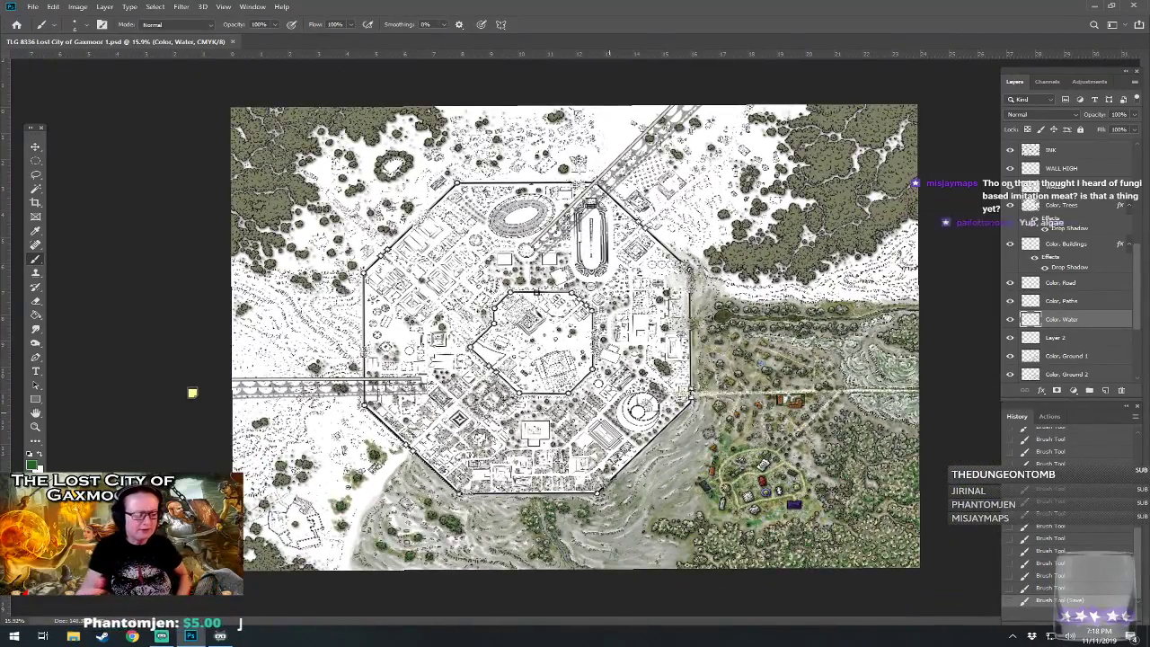
{"action": "scroll", "coordinate": [610, 413], "scroll_direction": "up", "scroll_amount": 3}
{"action": "left_click_drag", "start_coordinate": [609, 412], "coordinate": [831, 280]}
{"action": "scroll", "coordinate": [449, 363], "scroll_direction": "up", "scroll_amount": 5}
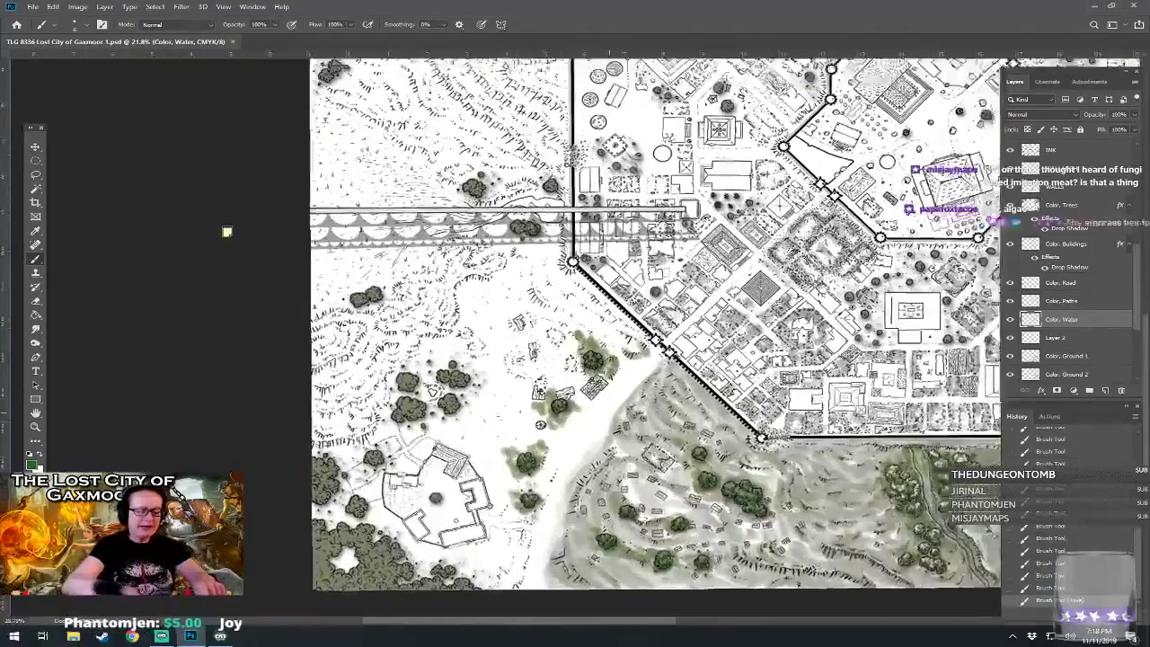
{"action": "left_click_drag", "start_coordinate": [450, 363], "coordinate": [444, 314]}
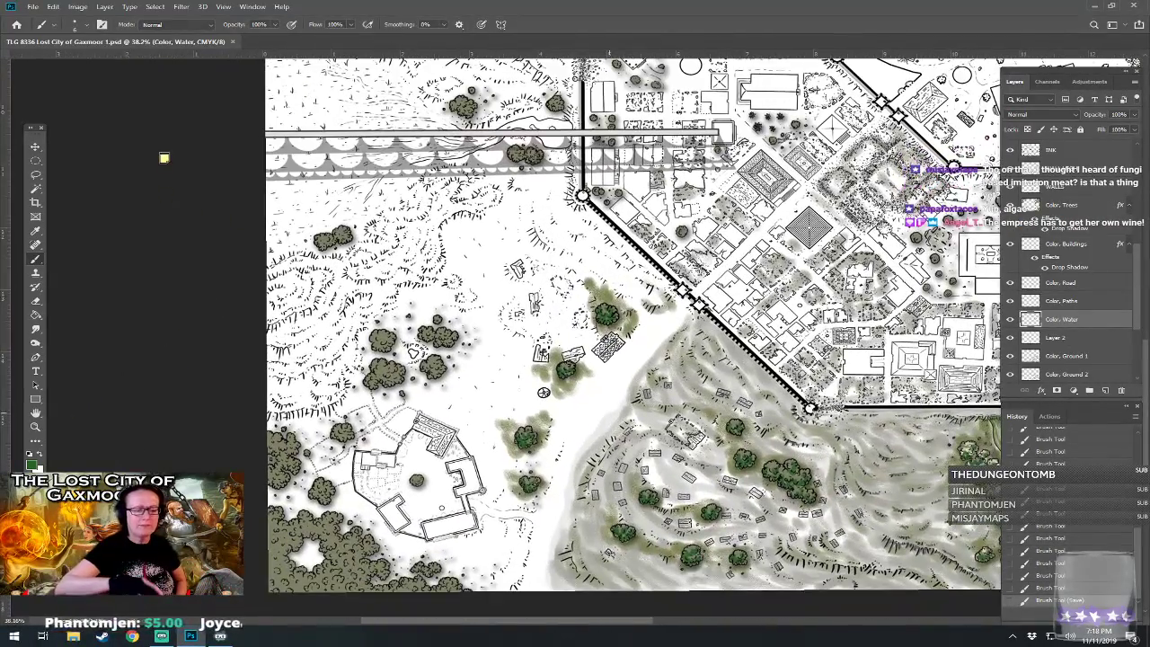
{"action": "left_click_drag", "start_coordinate": [163, 158], "coordinate": [121, 341]}
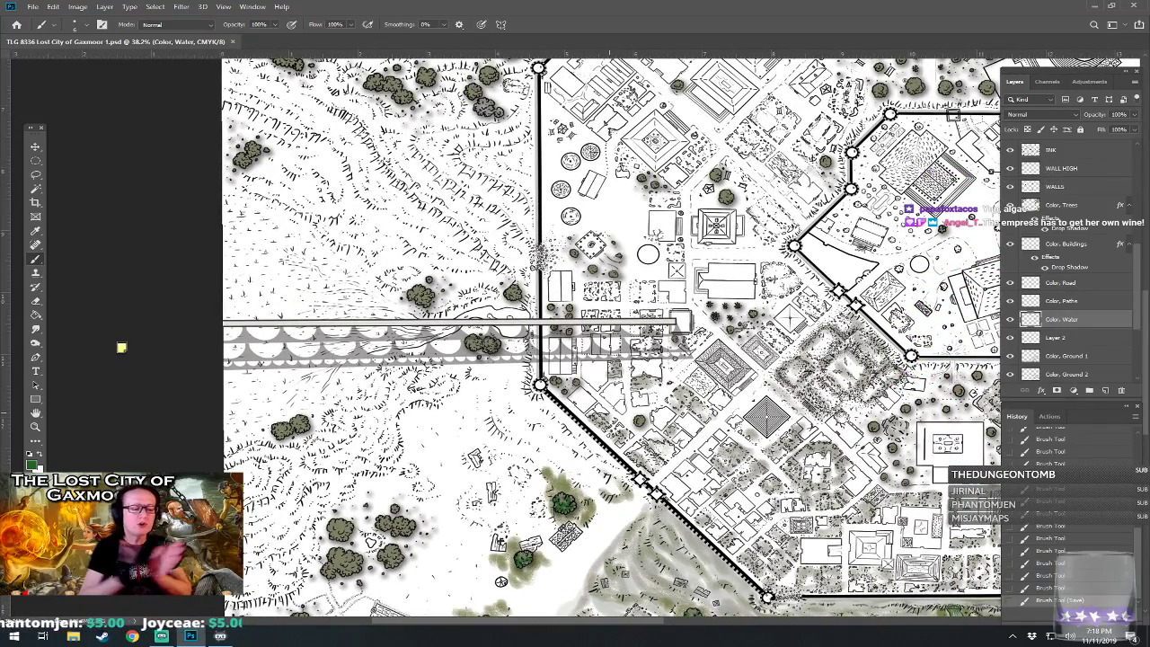
{"action": "left_click_drag", "start_coordinate": [610, 413], "coordinate": [420, 192]}
{"action": "scroll", "coordinate": [579, 518], "scroll_direction": "up", "scroll_amount": 2}
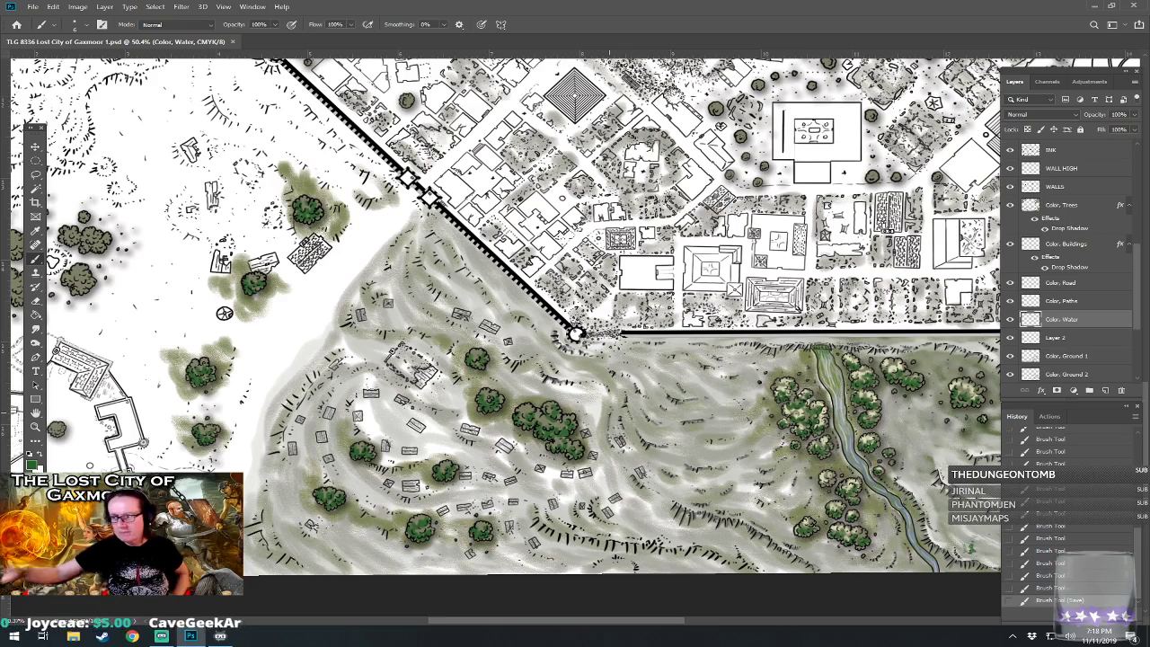
{"action": "scroll", "coordinate": [609, 413], "scroll_direction": "up", "scroll_amount": 2}
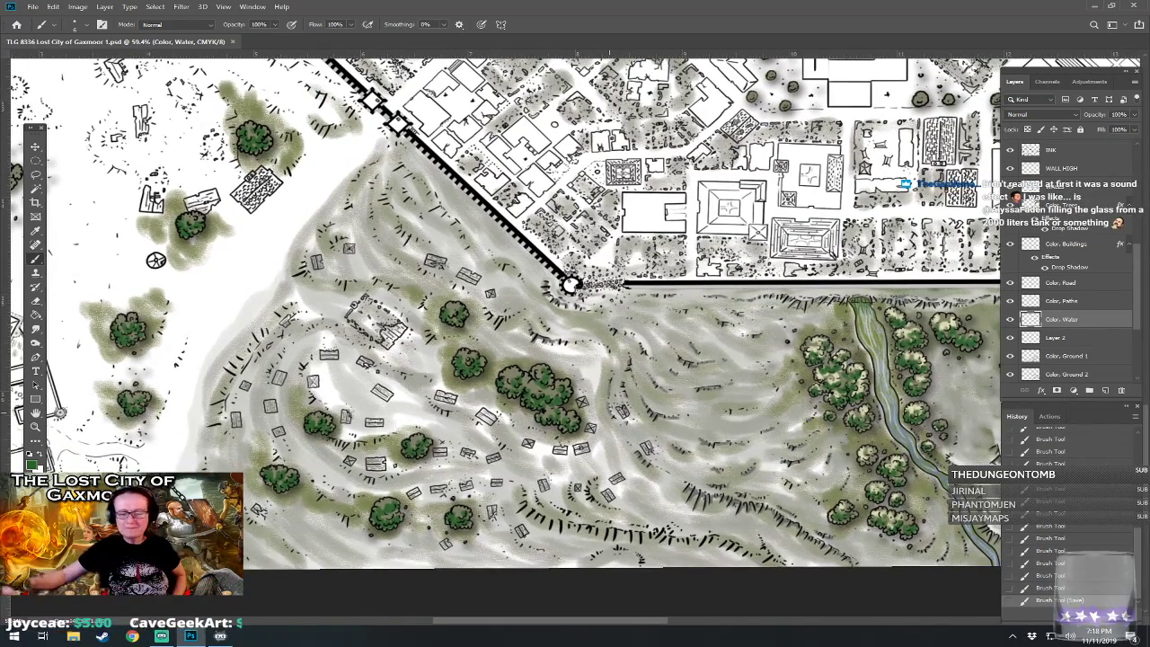
- Merge Layer 2 with the Color, Water layer
{"action": "left_click", "coordinate": [1074, 336]}
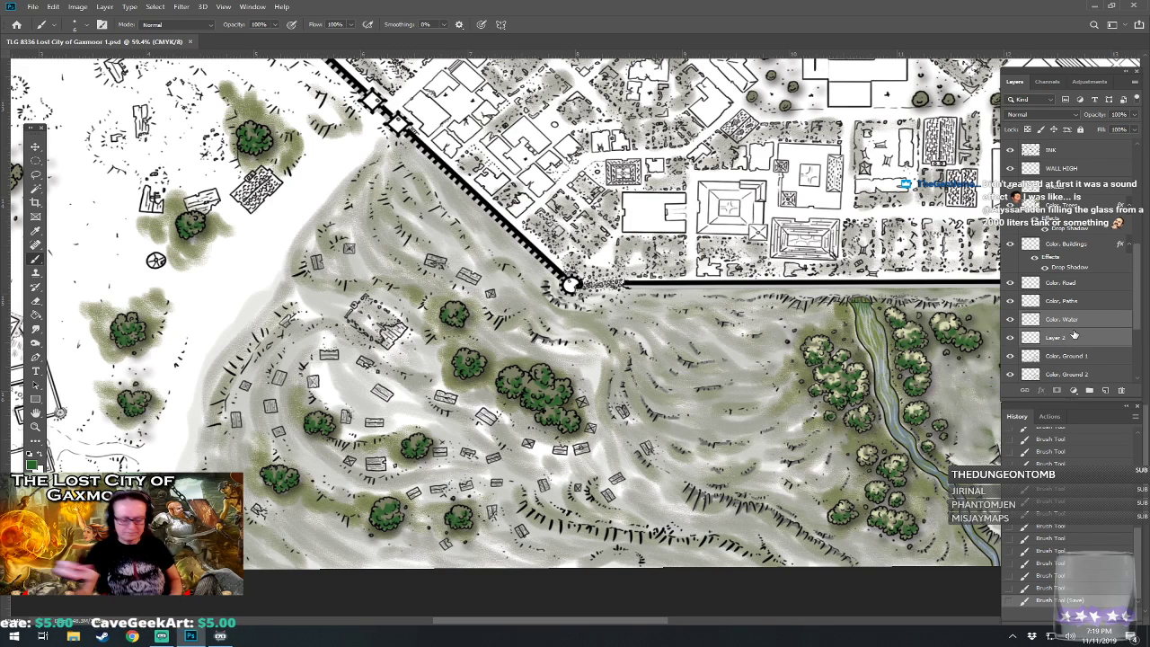
{"action": "key", "text": "ctrl+e"}
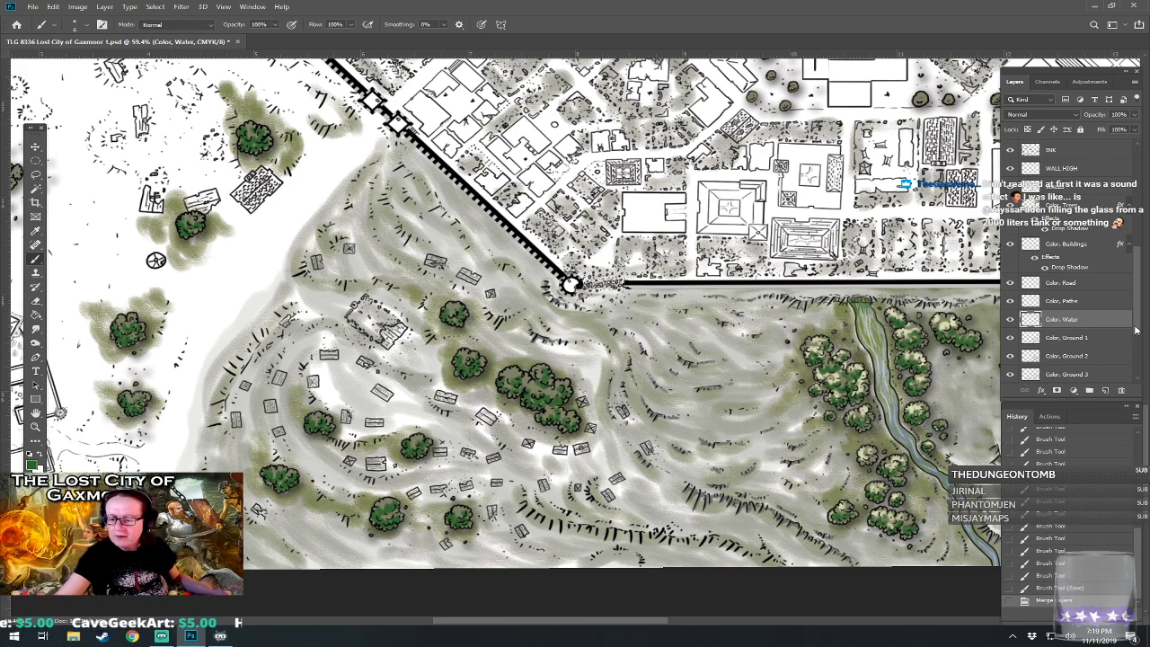
{"action": "left_click_drag", "start_coordinate": [1136, 326], "coordinate": [1137, 342]}
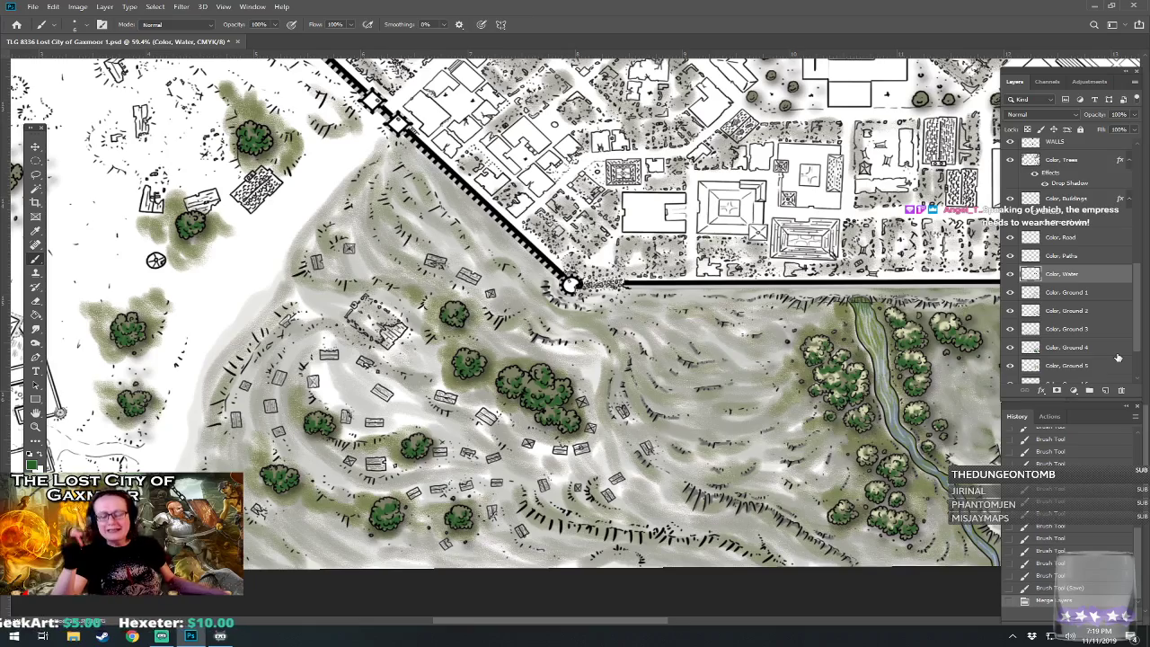
- Examine the ground colouring outside the eastern and southern walls and around the river
{"action": "left_click_drag", "start_coordinate": [719, 360], "coordinate": [445, 381]}
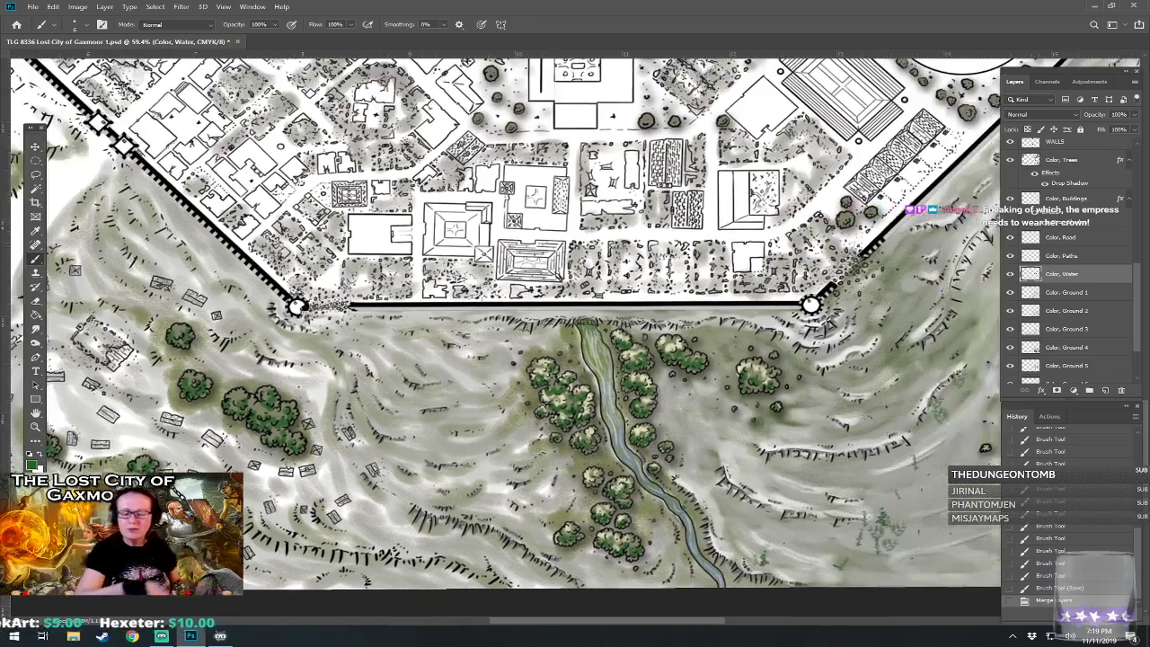
{"action": "left_click_drag", "start_coordinate": [880, 149], "coordinate": [518, 516]}
{"action": "left_click_drag", "start_coordinate": [791, 162], "coordinate": [627, 235]}
{"action": "left_click_drag", "start_coordinate": [401, 563], "coordinate": [598, 217]}
{"action": "left_click_drag", "start_coordinate": [455, 239], "coordinate": [606, 119]}
{"action": "left_click_drag", "start_coordinate": [503, 359], "coordinate": [629, 340]}
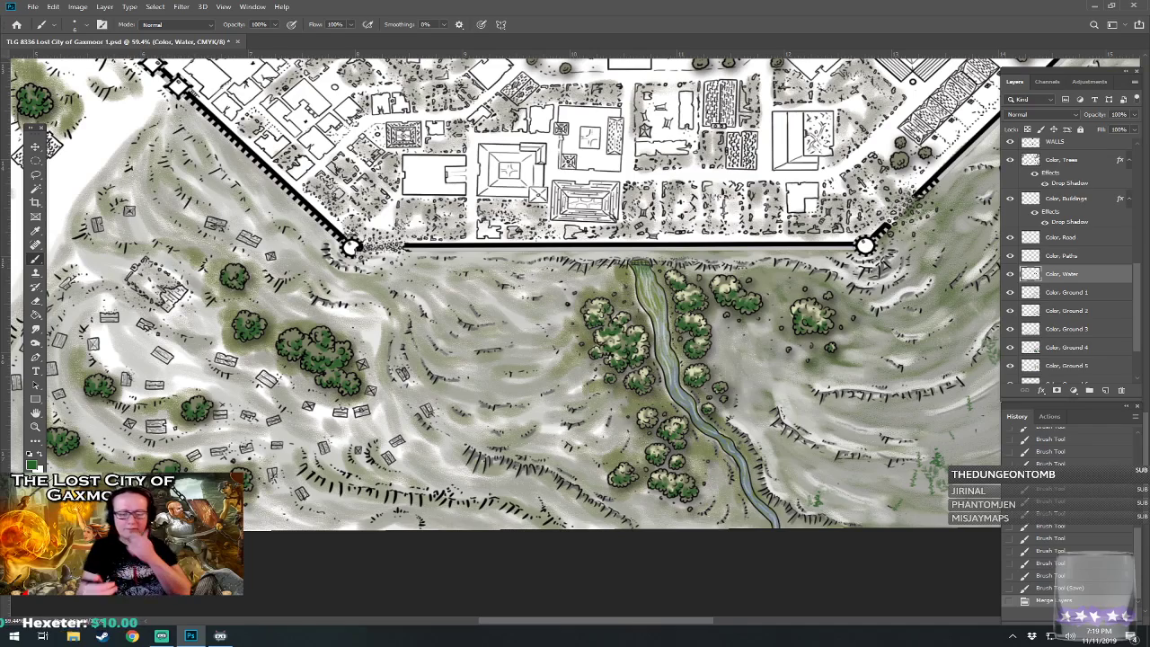
{"action": "left_click_drag", "start_coordinate": [776, 449], "coordinate": [830, 460]}
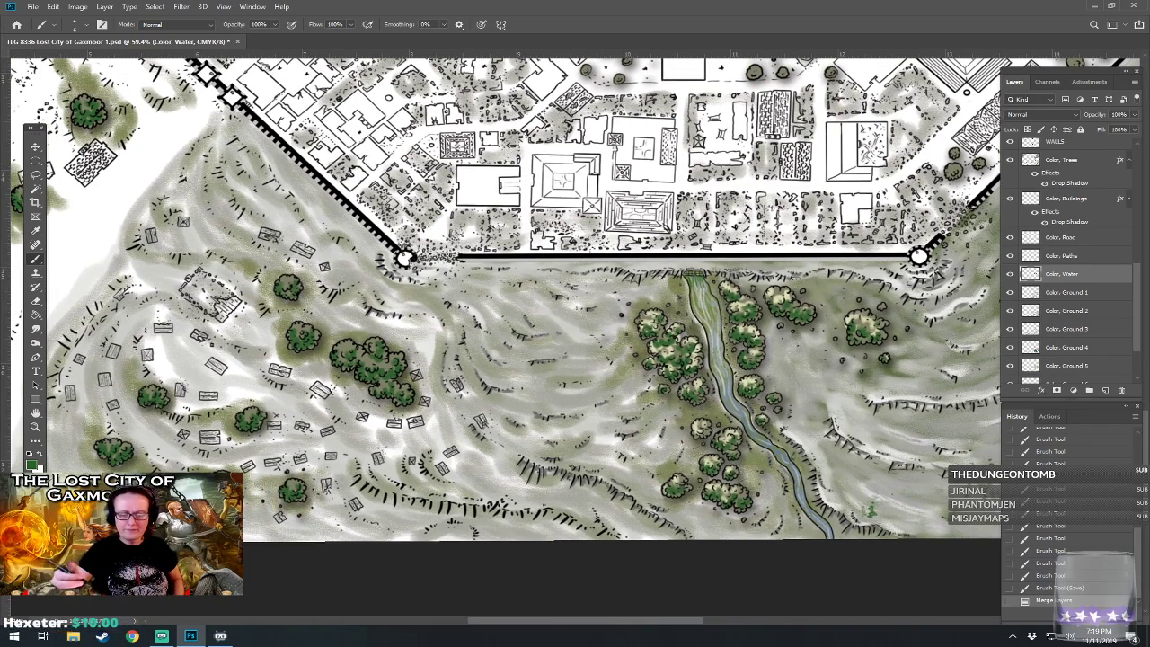
{"action": "left_click_drag", "start_coordinate": [575, 360], "coordinate": [615, 380]}
{"action": "left_click_drag", "start_coordinate": [614, 307], "coordinate": [680, 311]}
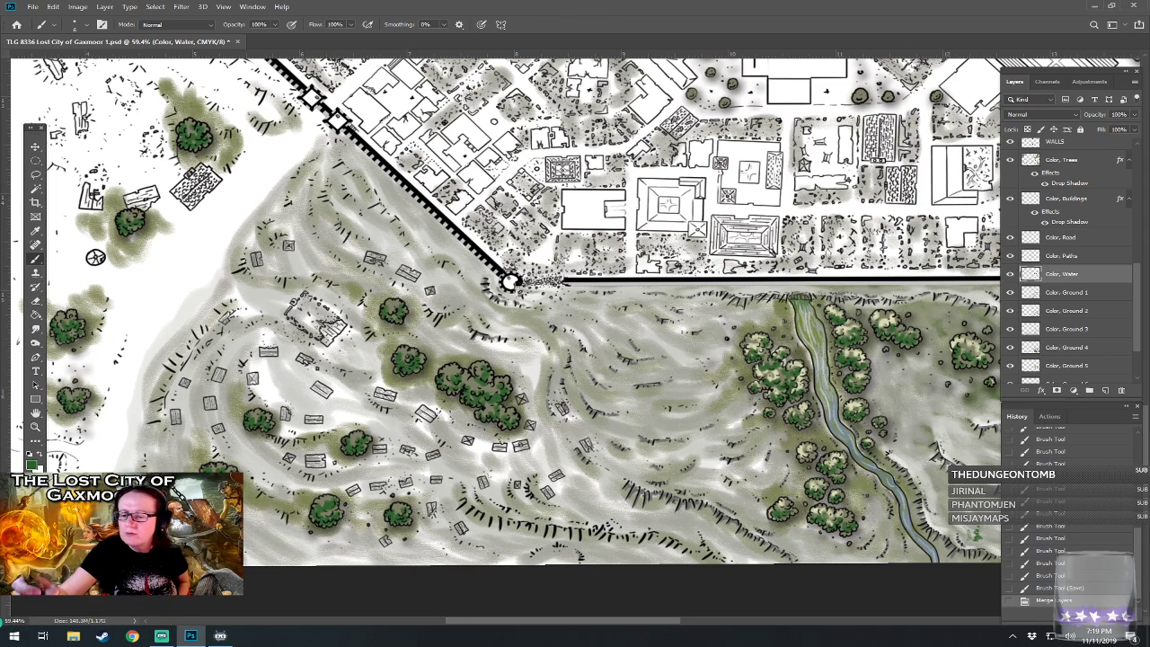
- Make the Color, Ground 1 layer active, set the foreground colour to light grey and choose the Kyle's Drawing Box - Happy HB brush
{"action": "left_click", "coordinate": [1061, 292]}
{"action": "left_click", "coordinate": [32, 465]}
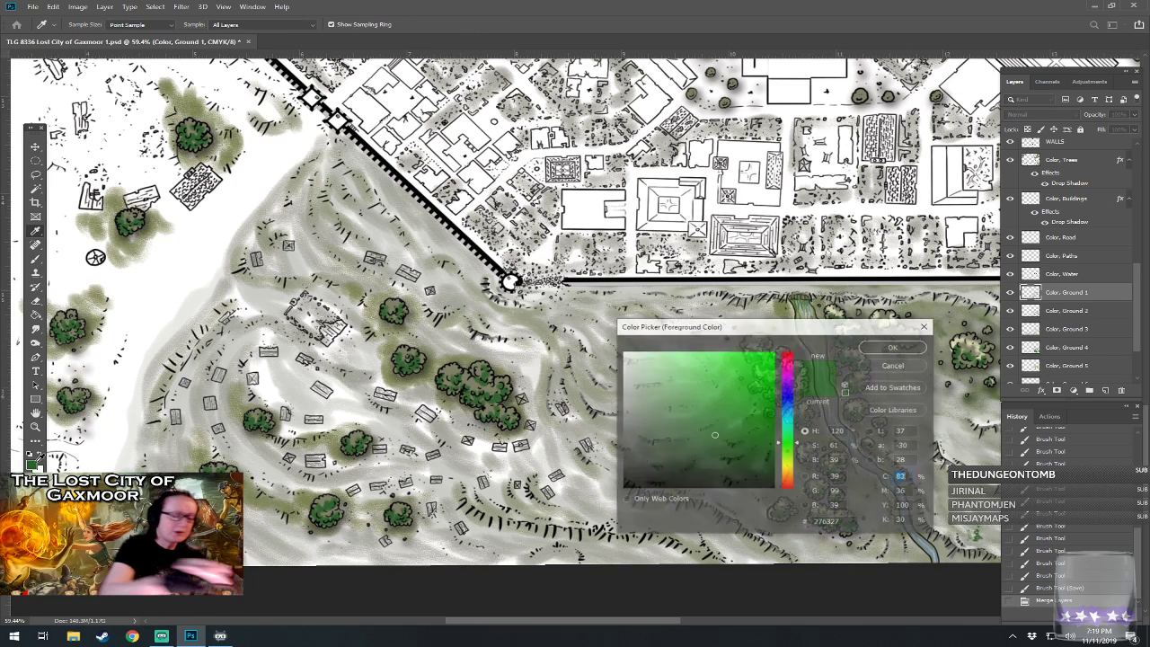
{"action": "key", "text": "Return"}
{"action": "key", "text": "b"}
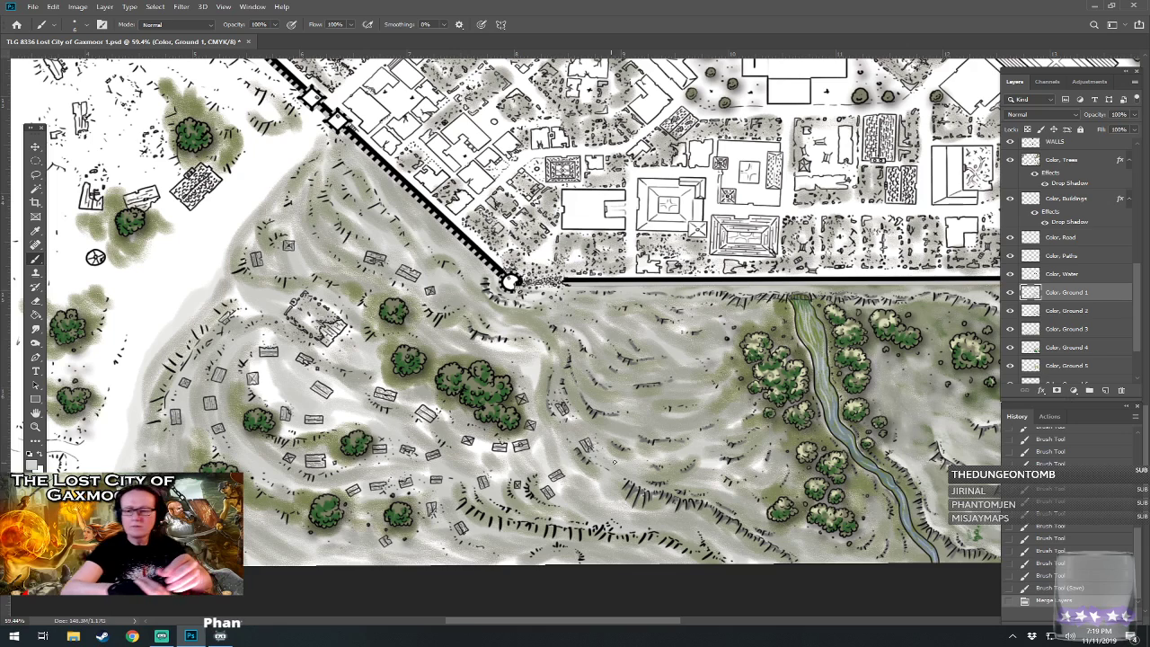
{"action": "left_click", "coordinate": [87, 30]}
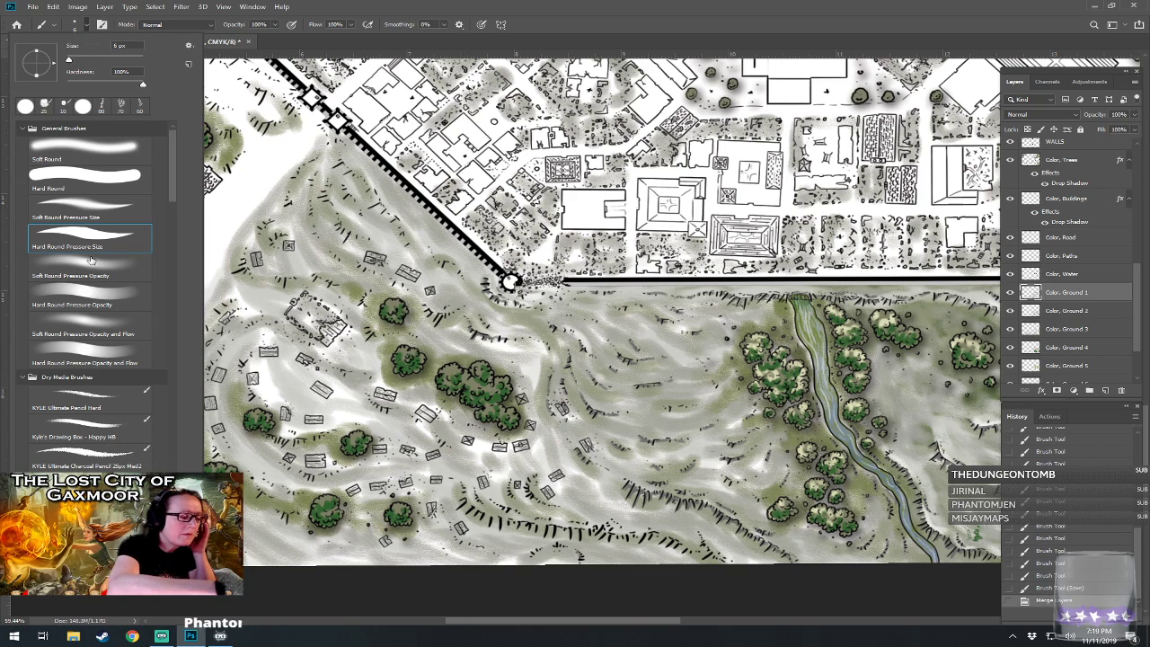
{"action": "left_click", "coordinate": [103, 429]}
{"action": "left_click", "coordinate": [103, 430]}
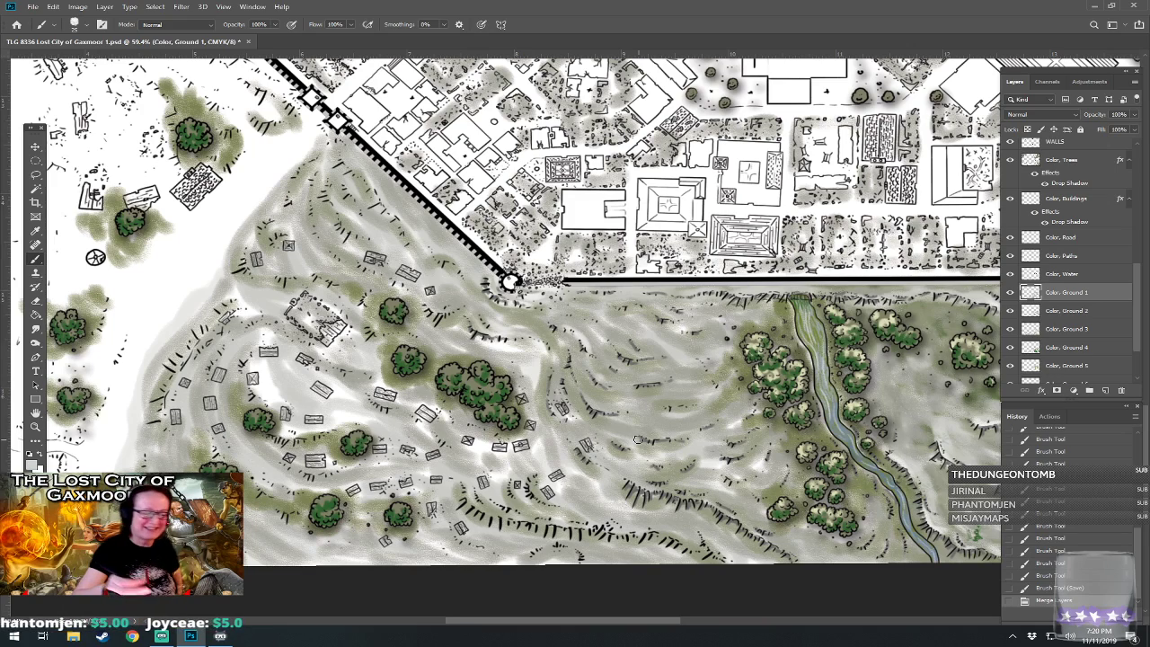
- Brush light grey strokes over the ground contours and terraces just outside the southwestern city wall
{"action": "left_click_drag", "start_coordinate": [638, 440], "coordinate": [714, 489]}
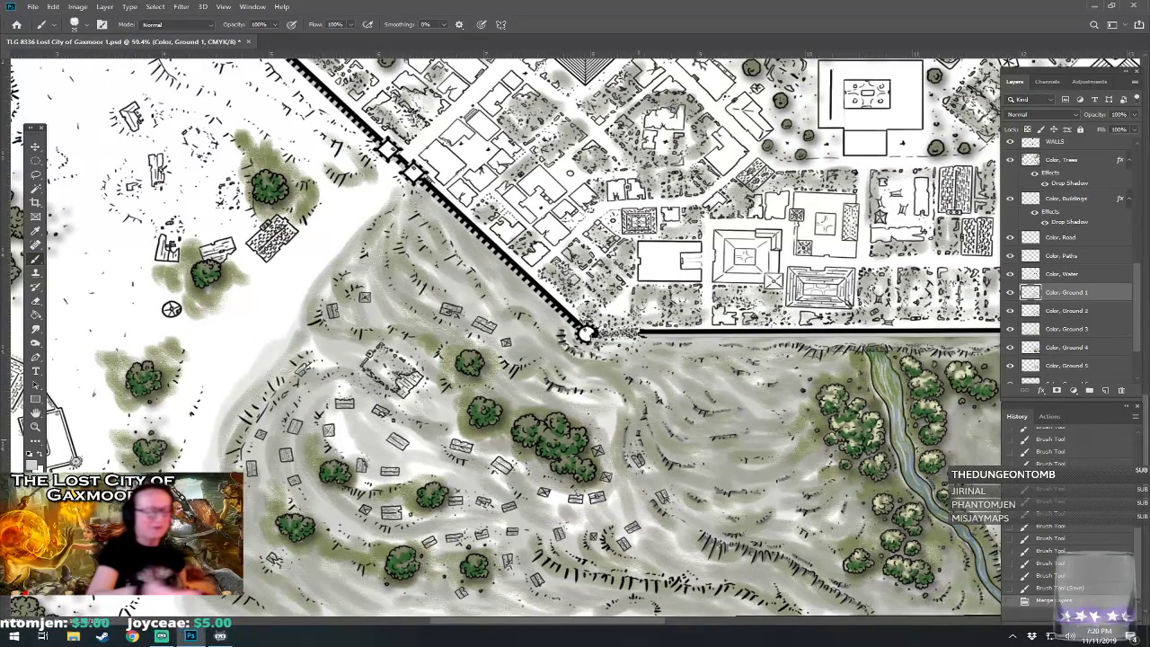
{"action": "mouse_move", "coordinate": [348, 280]}
{"action": "left_mouse_down"}
{"action": "mouse_move", "coordinate": [342, 315]}
{"action": "mouse_move", "coordinate": [322, 313]}
{"action": "mouse_move", "coordinate": [363, 333]}
{"action": "left_mouse_up"}
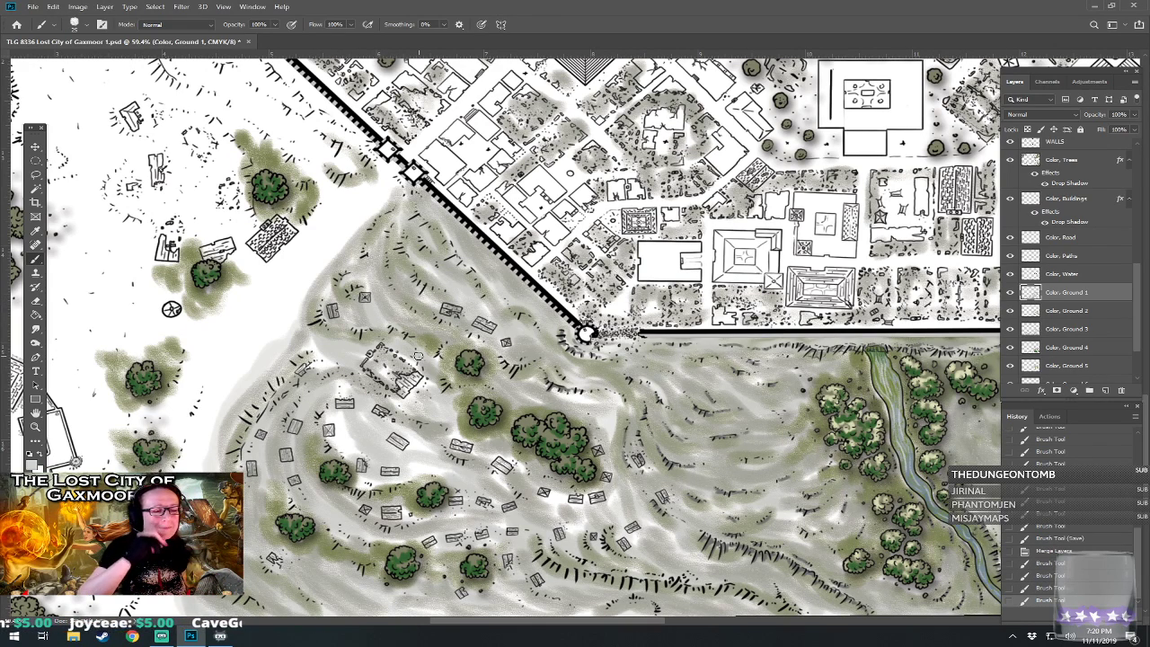
{"action": "mouse_move", "coordinate": [364, 289]}
{"action": "left_mouse_down"}
{"action": "mouse_move", "coordinate": [414, 273]}
{"action": "mouse_move", "coordinate": [392, 270]}
{"action": "mouse_move", "coordinate": [390, 252]}
{"action": "mouse_move", "coordinate": [389, 280]}
{"action": "mouse_move", "coordinate": [422, 311]}
{"action": "left_mouse_up"}
{"action": "mouse_move", "coordinate": [415, 270]}
{"action": "left_mouse_down"}
{"action": "mouse_move", "coordinate": [444, 290]}
{"action": "mouse_move", "coordinate": [430, 290]}
{"action": "mouse_move", "coordinate": [388, 220]}
{"action": "mouse_move", "coordinate": [379, 248]}
{"action": "left_mouse_up"}
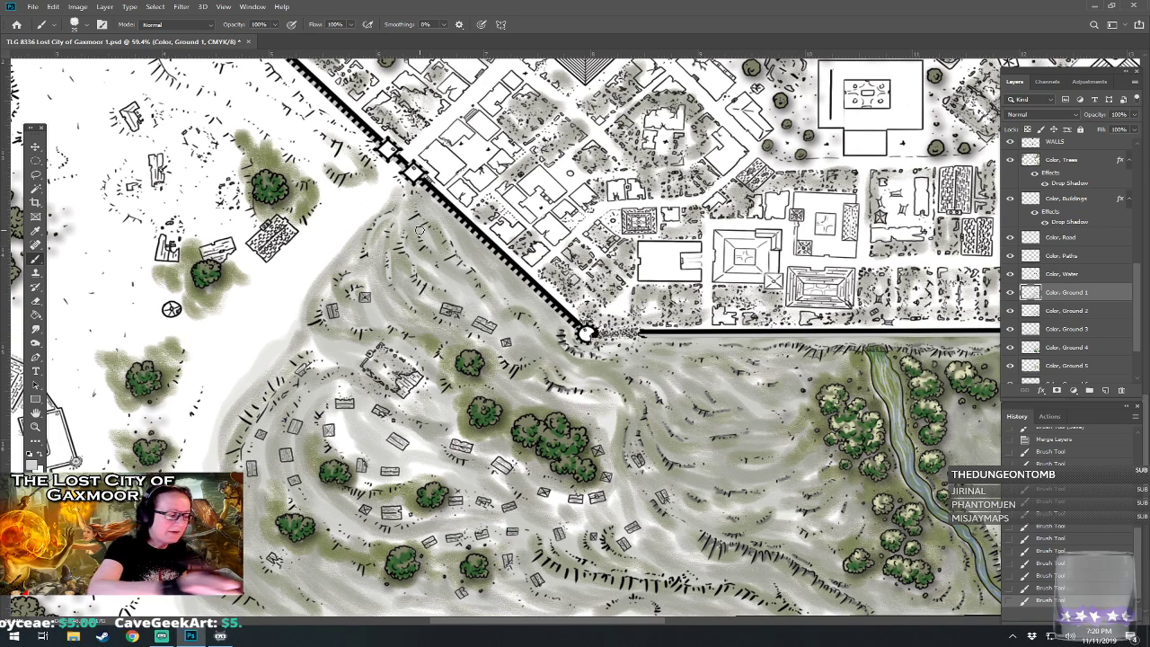
- Set the foreground colour to a paler, faintly green grey and brush highlights along the ground contours between the southwestern wall and the river
{"action": "left_click", "coordinate": [34, 456]}
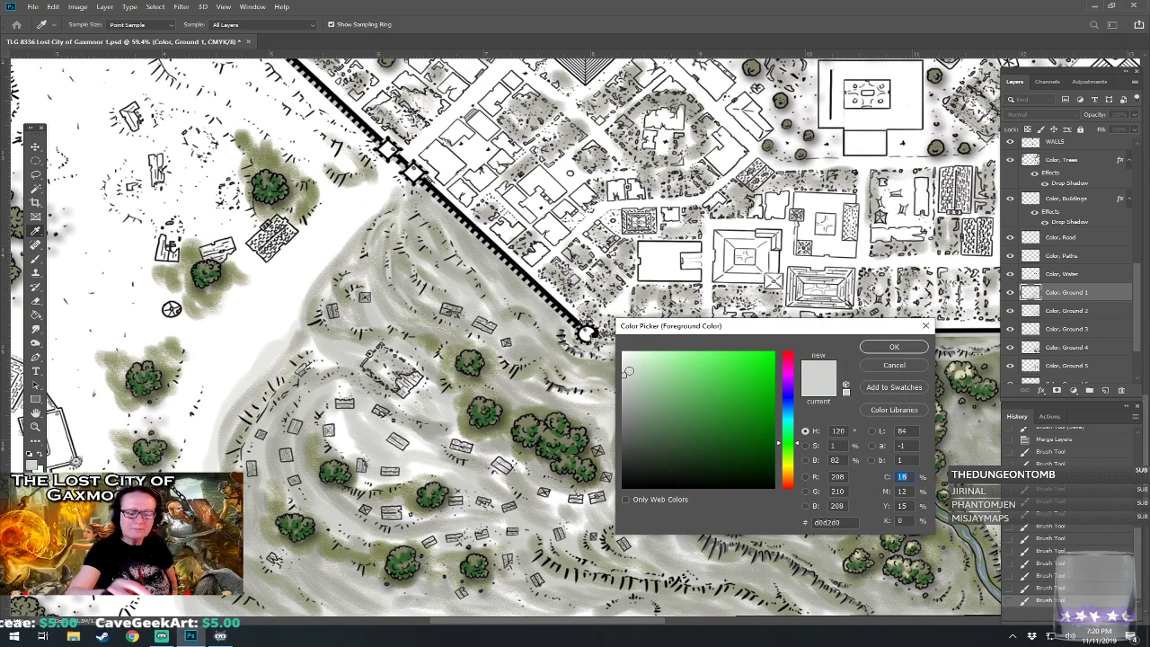
{"action": "left_click", "coordinate": [629, 360]}
{"action": "left_click", "coordinate": [895, 346]}
{"action": "left_click_drag", "start_coordinate": [436, 284], "coordinate": [446, 289]}
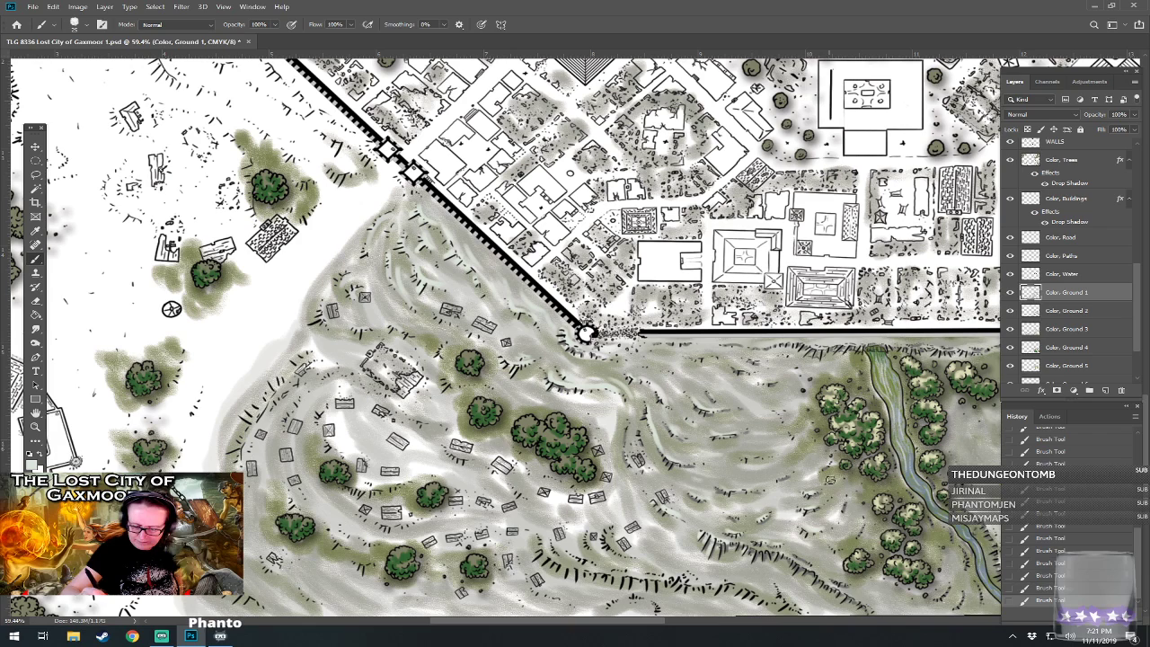
{"action": "mouse_move", "coordinate": [831, 543]}
{"action": "left_mouse_down"}
{"action": "mouse_move", "coordinate": [868, 530]}
{"action": "mouse_move", "coordinate": [813, 457]}
{"action": "left_mouse_up"}
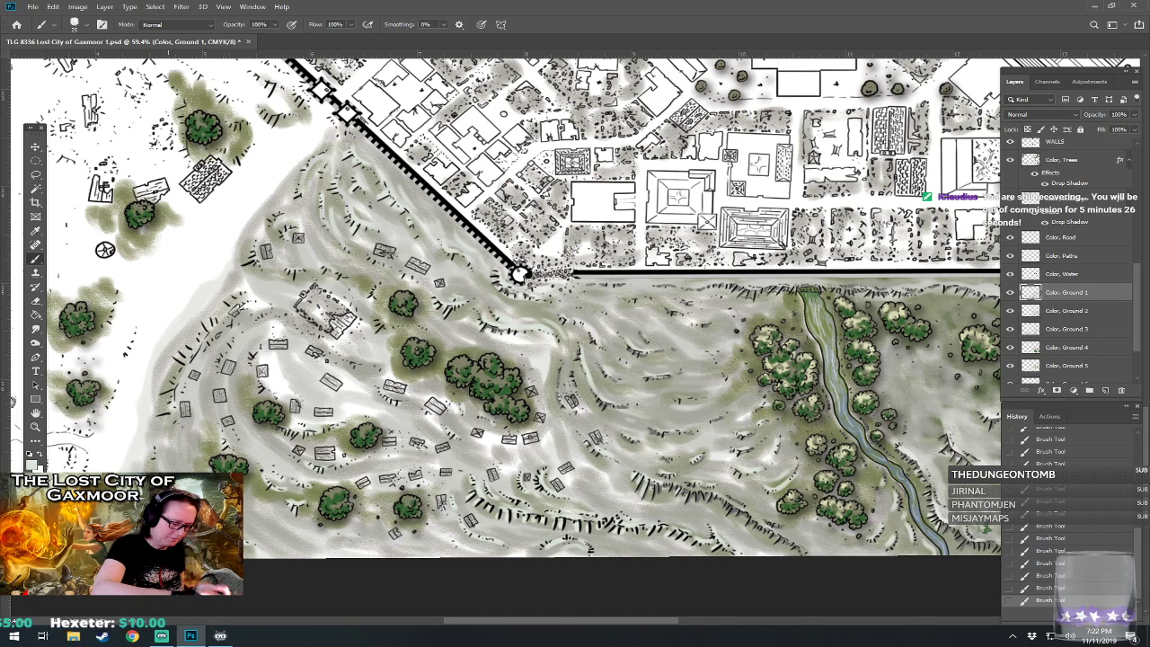
{"action": "mouse_move", "coordinate": [521, 274]}
{"action": "left_mouse_down"}
{"action": "mouse_move", "coordinate": [699, 308]}
{"action": "mouse_move", "coordinate": [659, 288]}
{"action": "mouse_move", "coordinate": [673, 289]}
{"action": "left_mouse_up"}
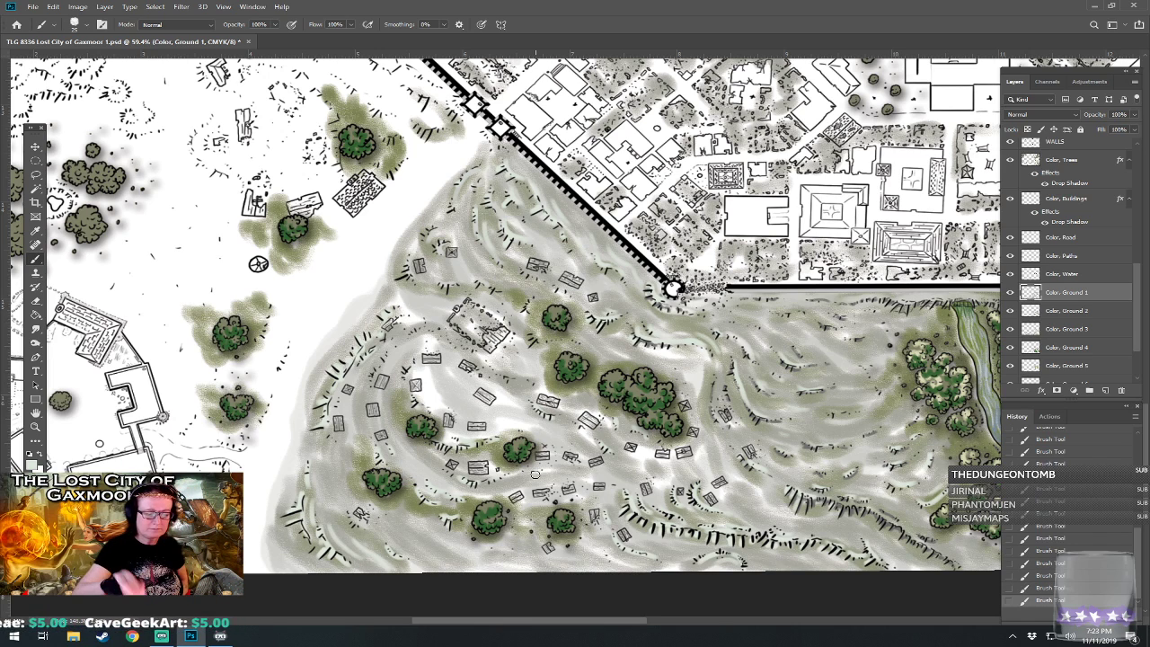
{"action": "scroll", "coordinate": [536, 474], "scroll_direction": "up", "scroll_amount": 2}
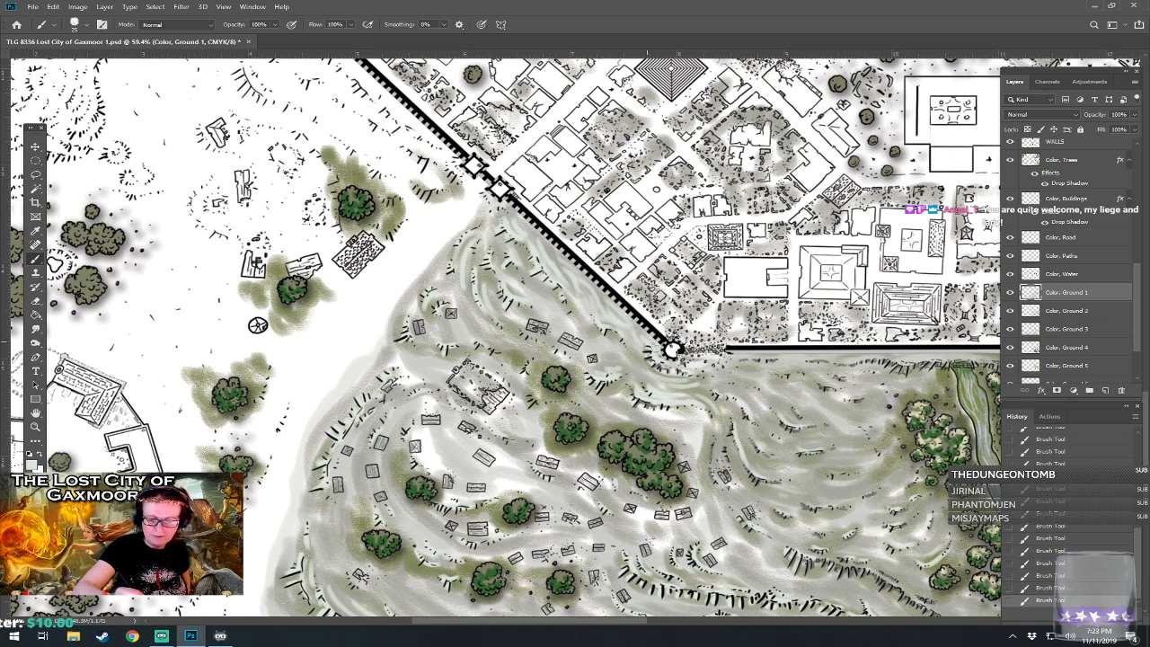
- Continue the pale highlights along the foot of the southern wall towards its eastern corner tower
{"action": "left_click_drag", "start_coordinate": [710, 391], "coordinate": [471, 333]}
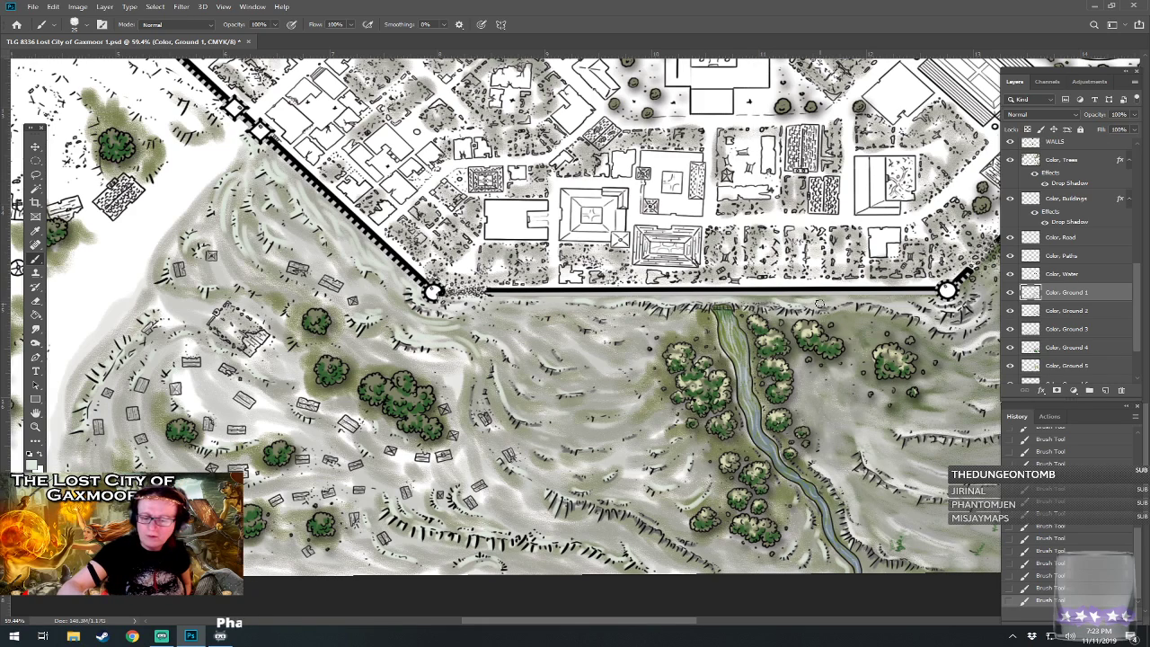
{"action": "left_click_drag", "start_coordinate": [892, 303], "coordinate": [715, 356]}
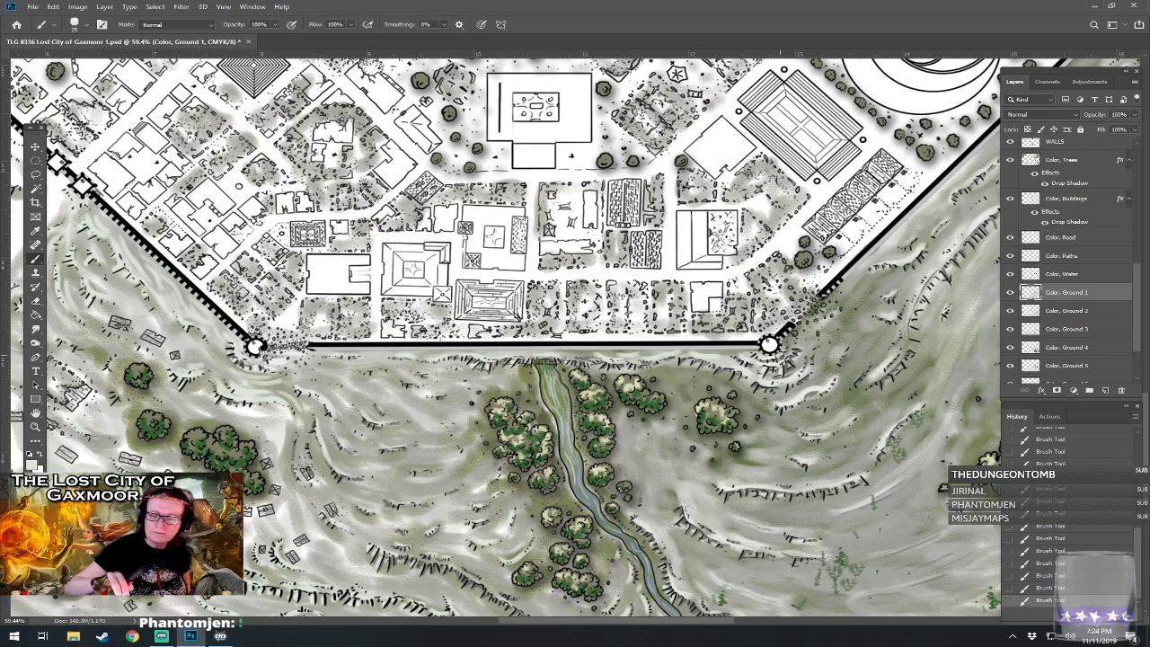
{"action": "left_click_drag", "start_coordinate": [782, 356], "coordinate": [481, 489]}
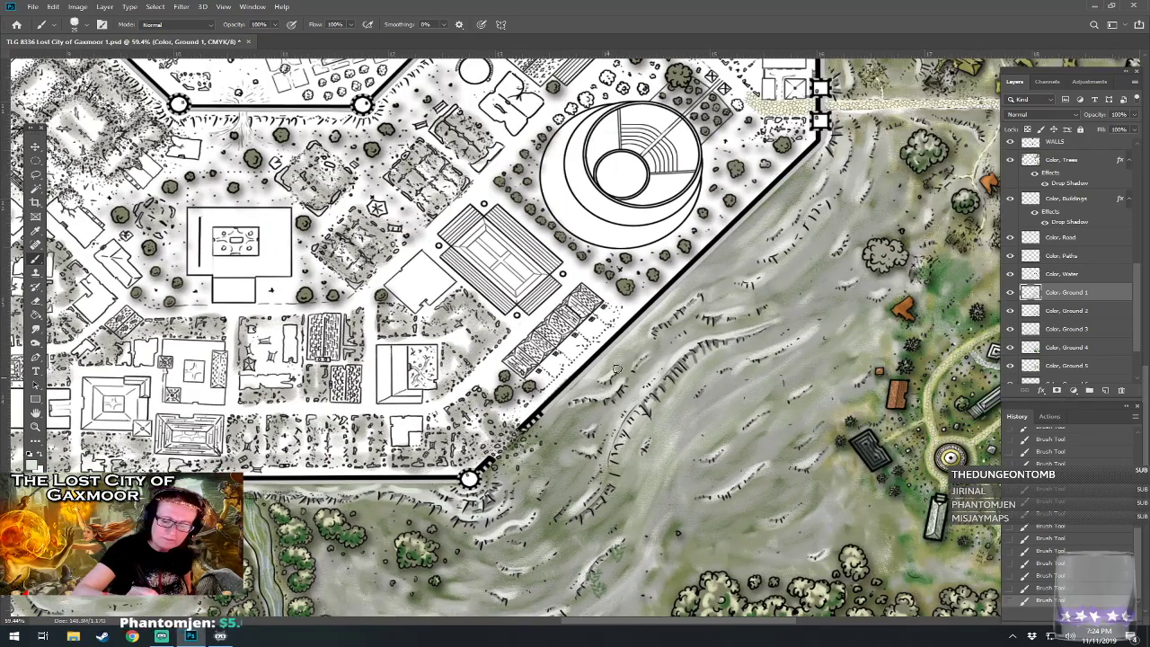
{"action": "left_click_drag", "start_coordinate": [623, 368], "coordinate": [1102, 192]}
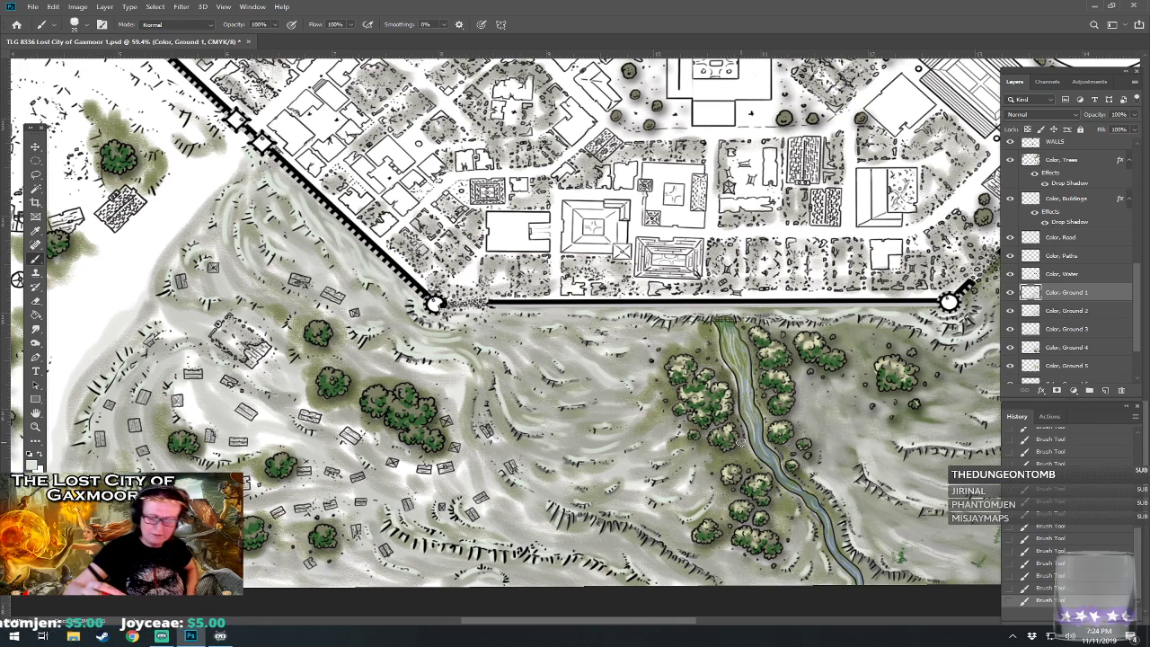
- Set the foreground colour to a darker grey and shade the ground contours between the southwestern wall and the river
{"action": "scroll", "coordinate": [739, 442], "scroll_direction": "down", "scroll_amount": 4}
{"action": "scroll", "coordinate": [503, 324], "scroll_direction": "up", "scroll_amount": 3}
{"action": "scroll", "coordinate": [479, 381], "scroll_direction": "up", "scroll_amount": 1}
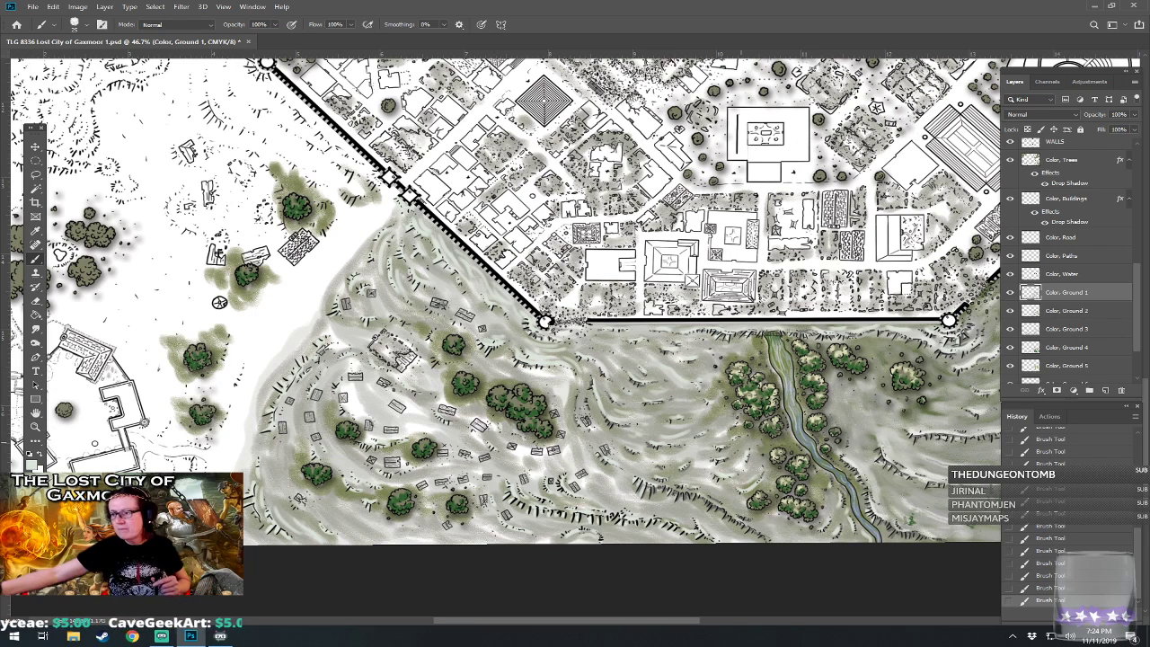
{"action": "scroll", "coordinate": [433, 488], "scroll_direction": "up", "scroll_amount": 2}
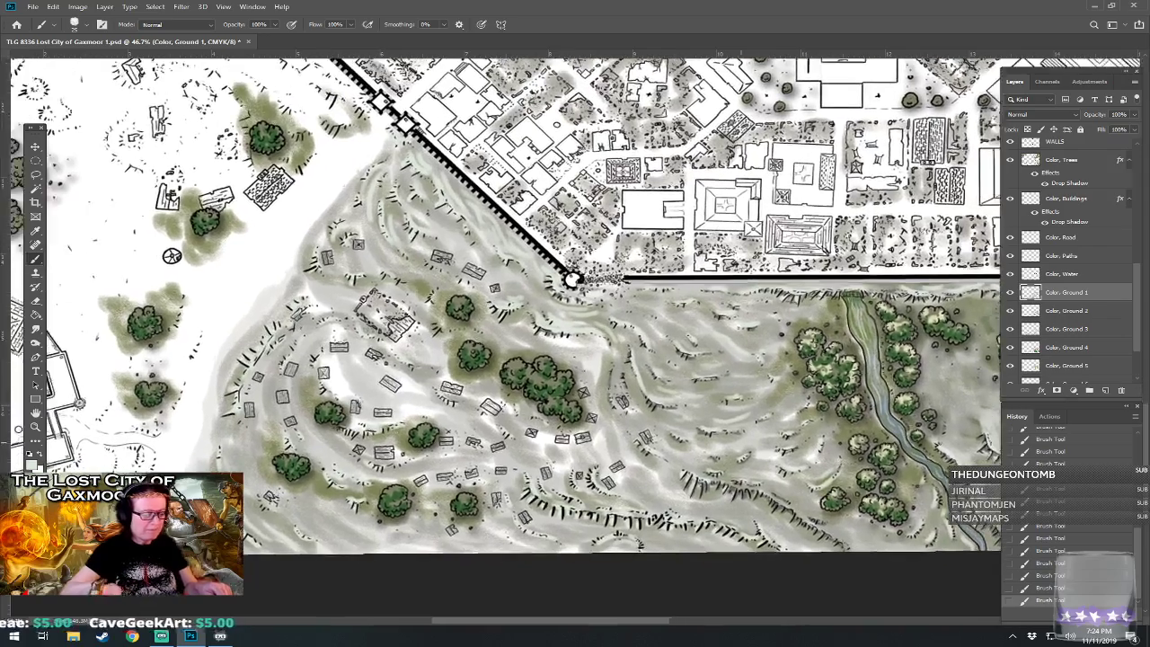
{"action": "left_click", "coordinate": [32, 464]}
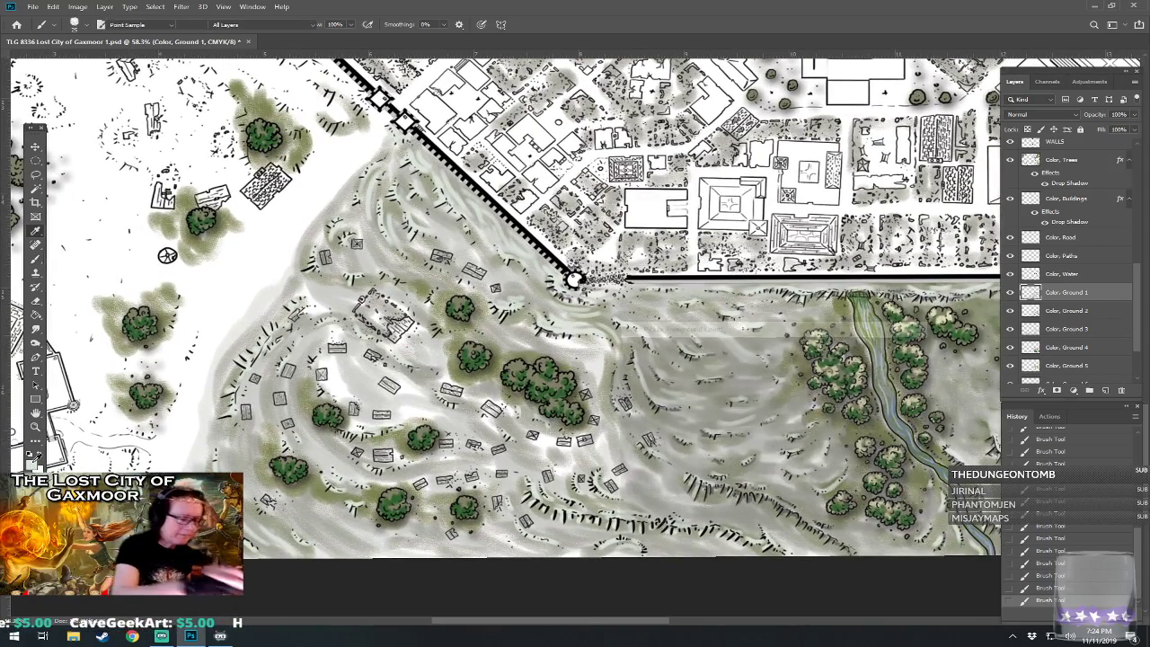
{"action": "left_click_drag", "start_coordinate": [627, 440], "coordinate": [627, 420]}
{"action": "left_click", "coordinate": [890, 351]}
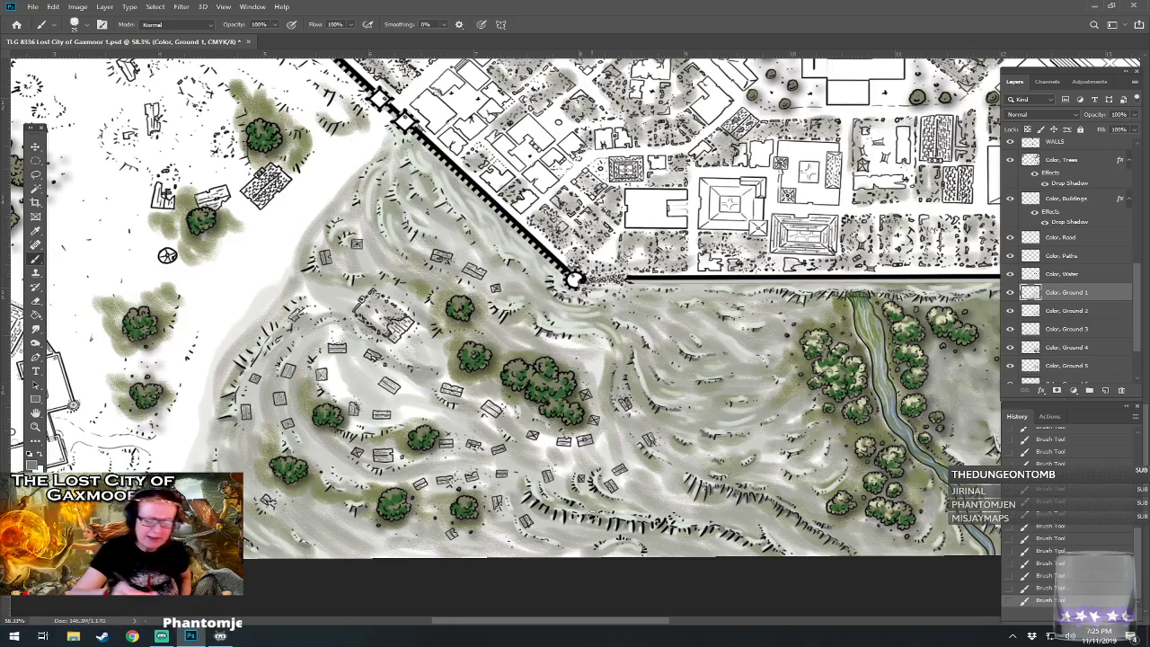
- Brush darker grey shading along the slopes below the wall's southwestern corner tower and on the ground west of the river
{"action": "scroll", "coordinate": [540, 489], "scroll_direction": "down", "scroll_amount": 8}
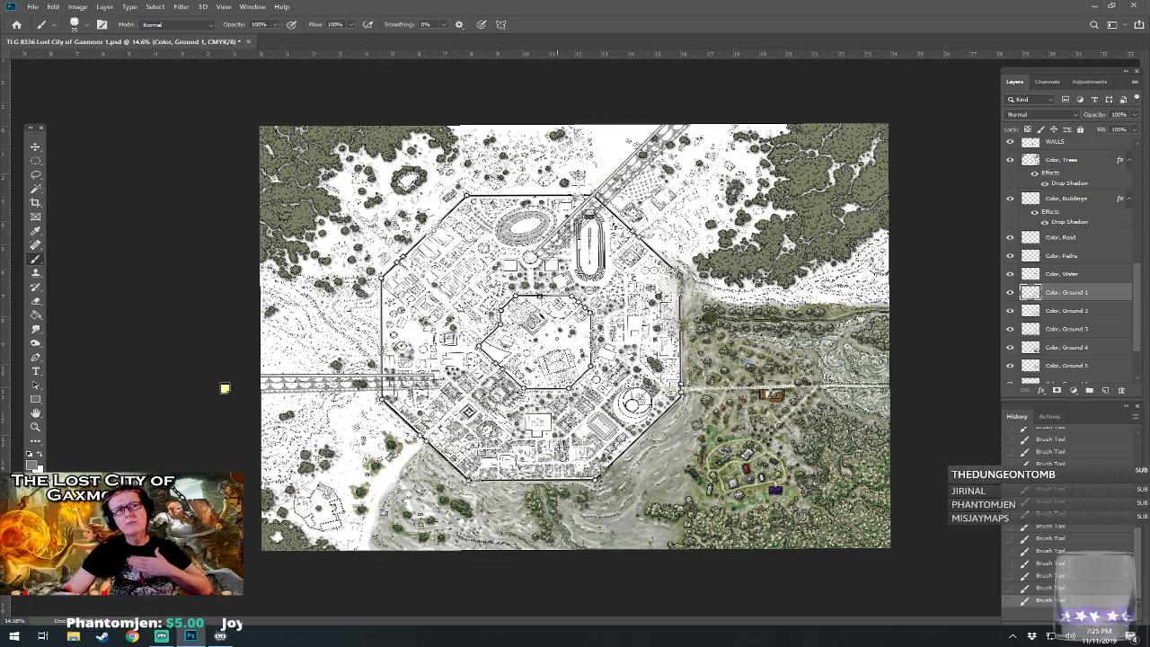
{"action": "scroll", "coordinate": [225, 388], "scroll_direction": "up", "scroll_amount": 4}
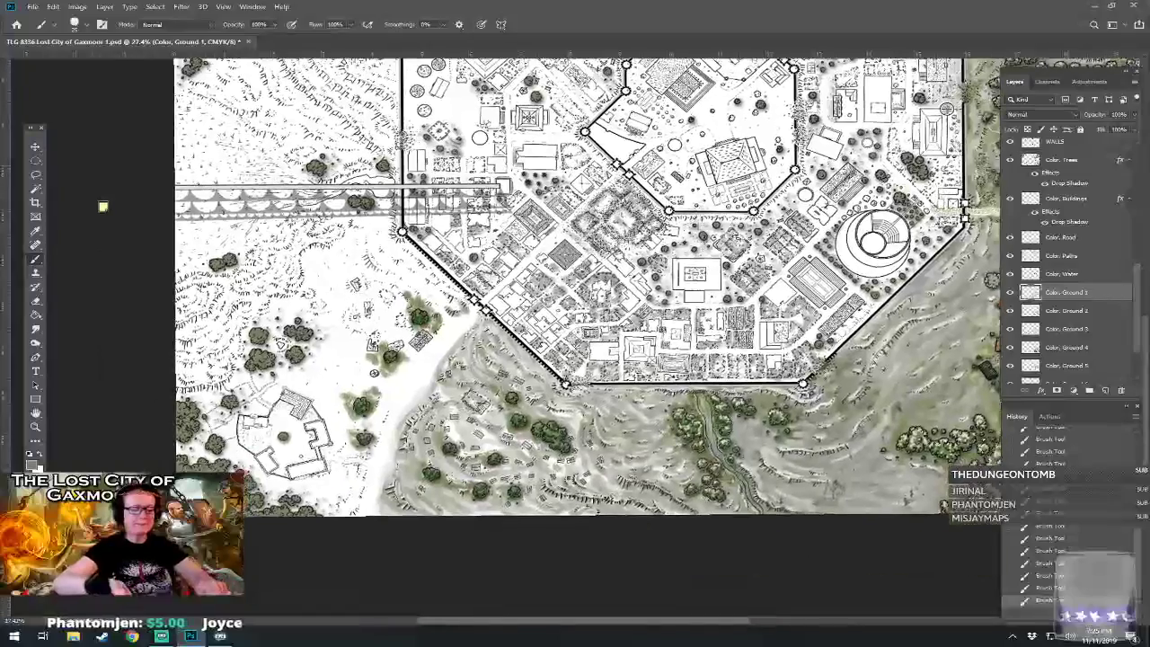
{"action": "scroll", "coordinate": [447, 398], "scroll_direction": "up", "scroll_amount": 6}
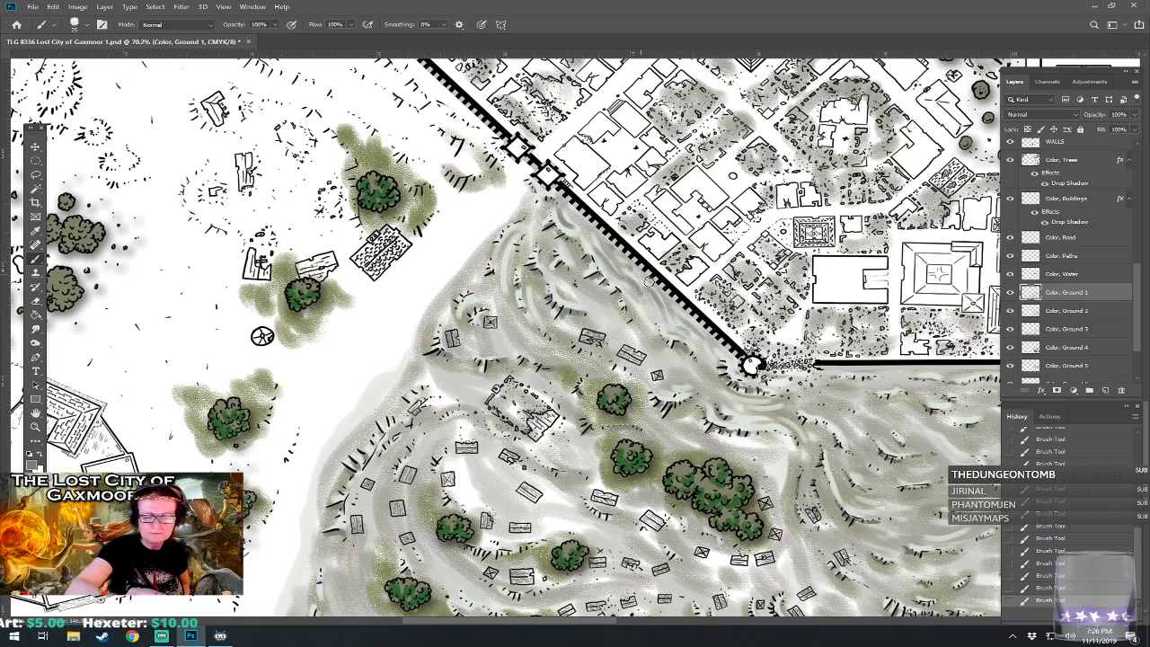
{"action": "left_click_drag", "start_coordinate": [677, 305], "coordinate": [486, 220]}
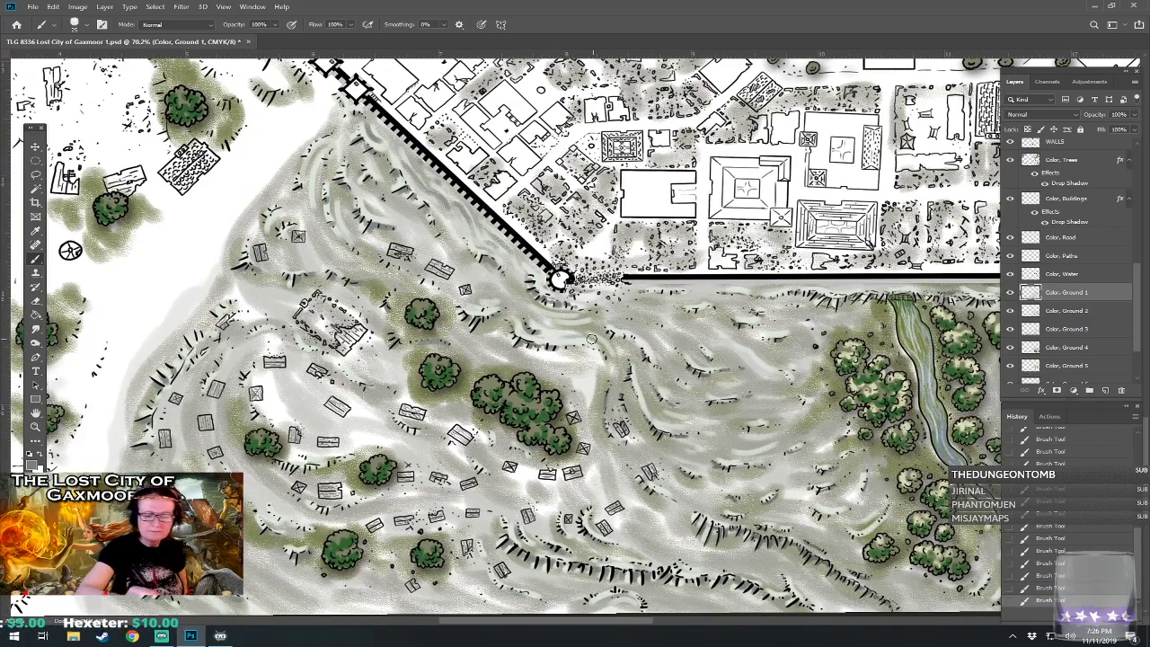
{"action": "left_click_drag", "start_coordinate": [542, 336], "coordinate": [582, 324]}
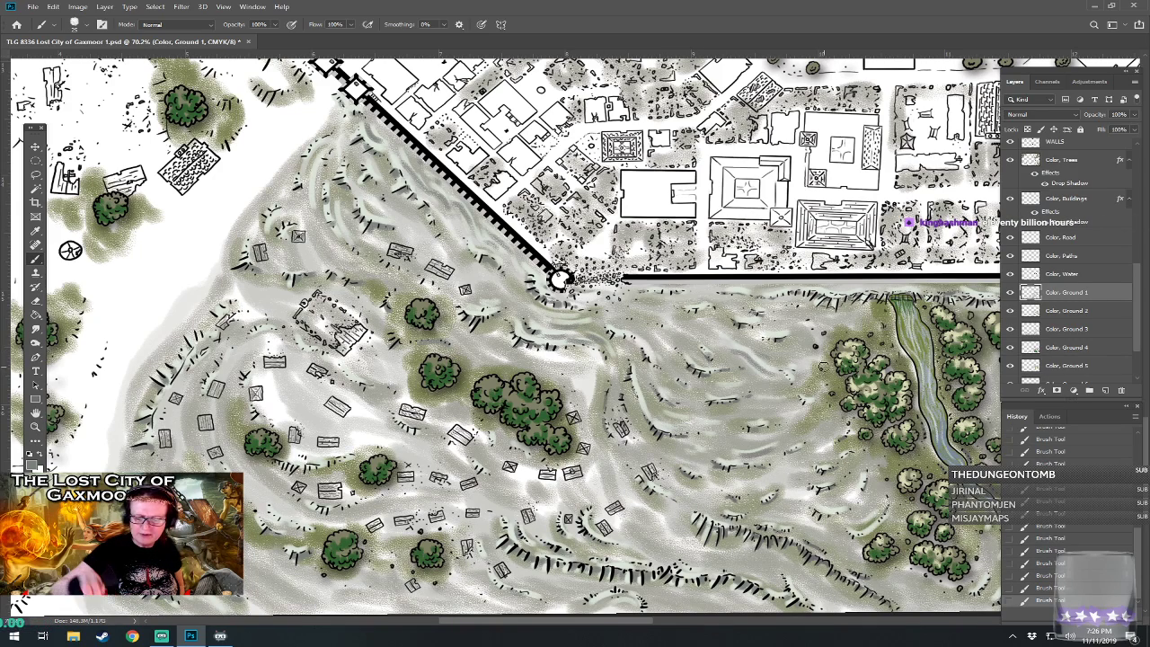
{"action": "left_click_drag", "start_coordinate": [821, 366], "coordinate": [712, 314]}
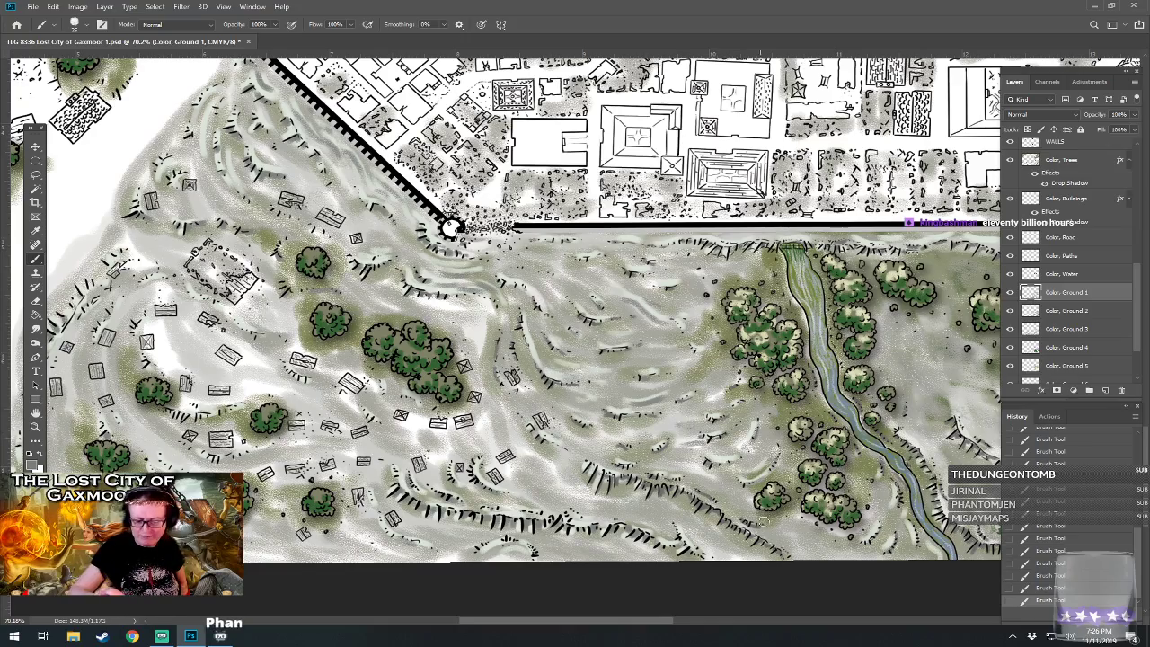
{"action": "left_click_drag", "start_coordinate": [773, 533], "coordinate": [467, 526]}
- Examine the shaded ground outside the southern and southwestern walls in relation to the finished eastern side of the map
{"action": "scroll", "coordinate": [467, 527], "scroll_direction": "up", "scroll_amount": 3}
{"action": "scroll", "coordinate": [468, 527], "scroll_direction": "down", "scroll_amount": 2}
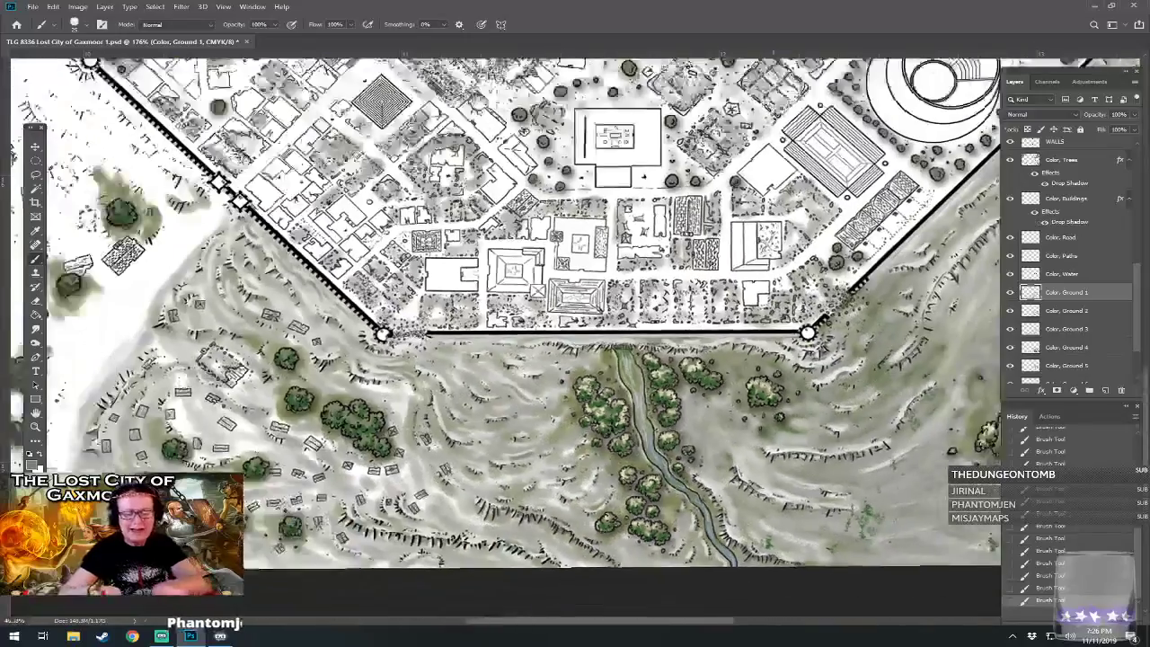
{"action": "scroll", "coordinate": [503, 359], "scroll_direction": "down", "scroll_amount": 2}
{"action": "scroll", "coordinate": [504, 359], "scroll_direction": "up", "scroll_amount": 3}
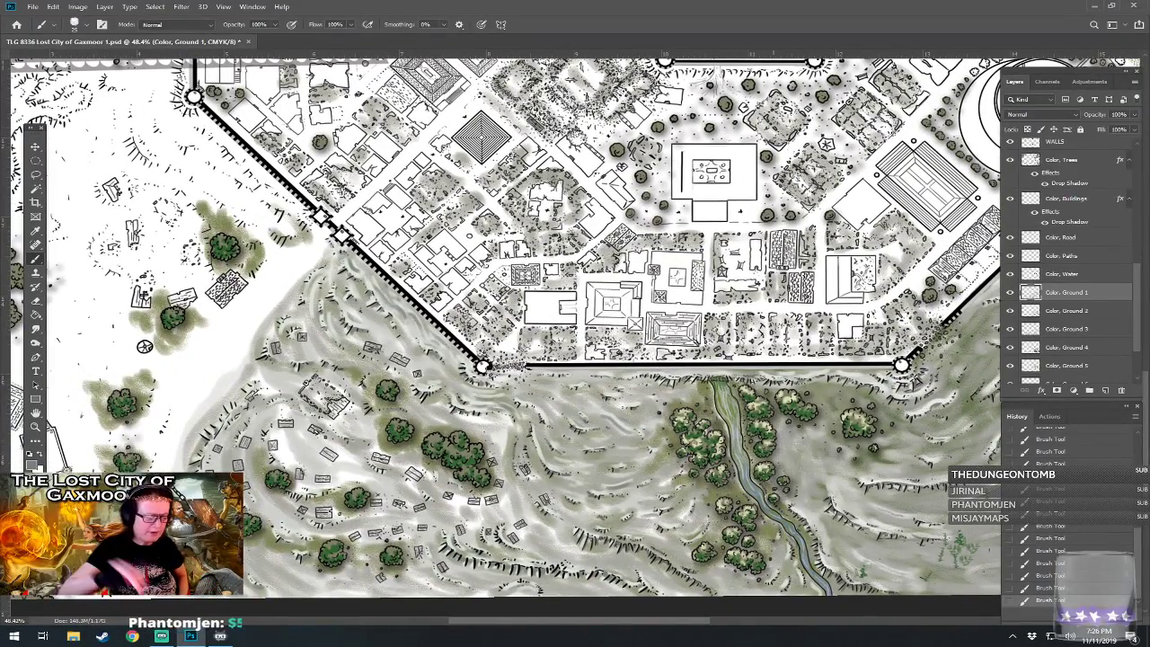
{"action": "left_click_drag", "start_coordinate": [504, 359], "coordinate": [659, 335]}
{"action": "left_click_drag", "start_coordinate": [504, 359], "coordinate": [392, 388]}
{"action": "scroll", "coordinate": [392, 388], "scroll_direction": "down", "scroll_amount": 3}
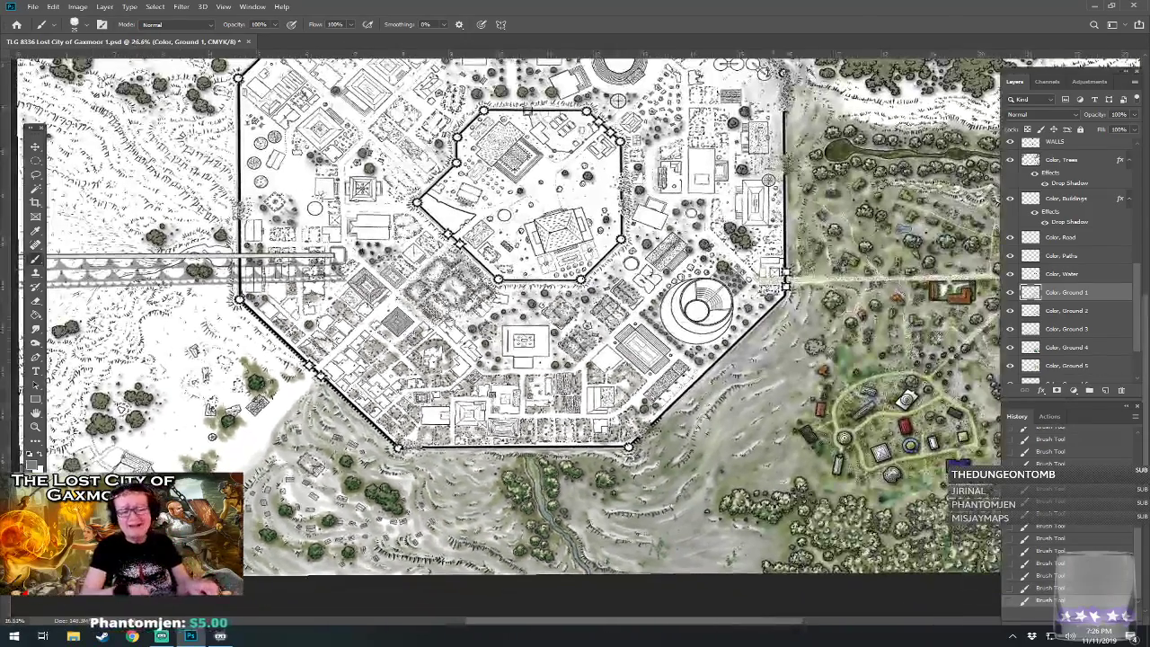
{"action": "left_click_drag", "start_coordinate": [504, 359], "coordinate": [417, 380]}
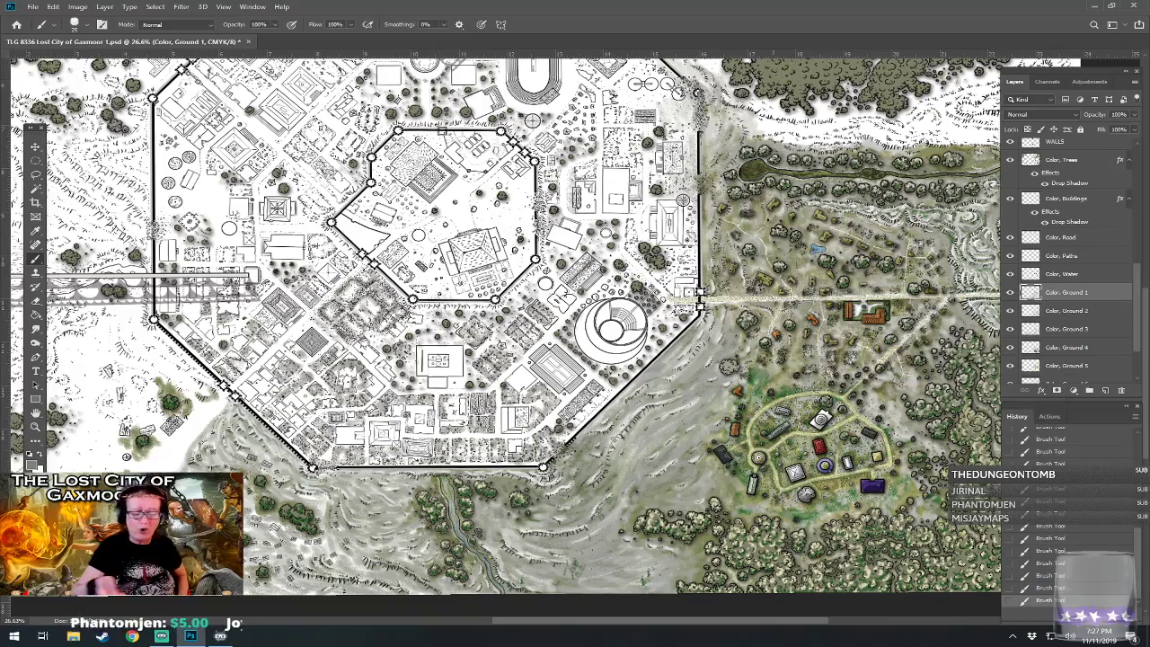
{"action": "scroll", "coordinate": [503, 324], "scroll_direction": "up", "scroll_amount": 3}
{"action": "left_click_drag", "start_coordinate": [503, 359], "coordinate": [644, 319]}
{"action": "scroll", "coordinate": [373, 242], "scroll_direction": "up", "scroll_amount": 1}
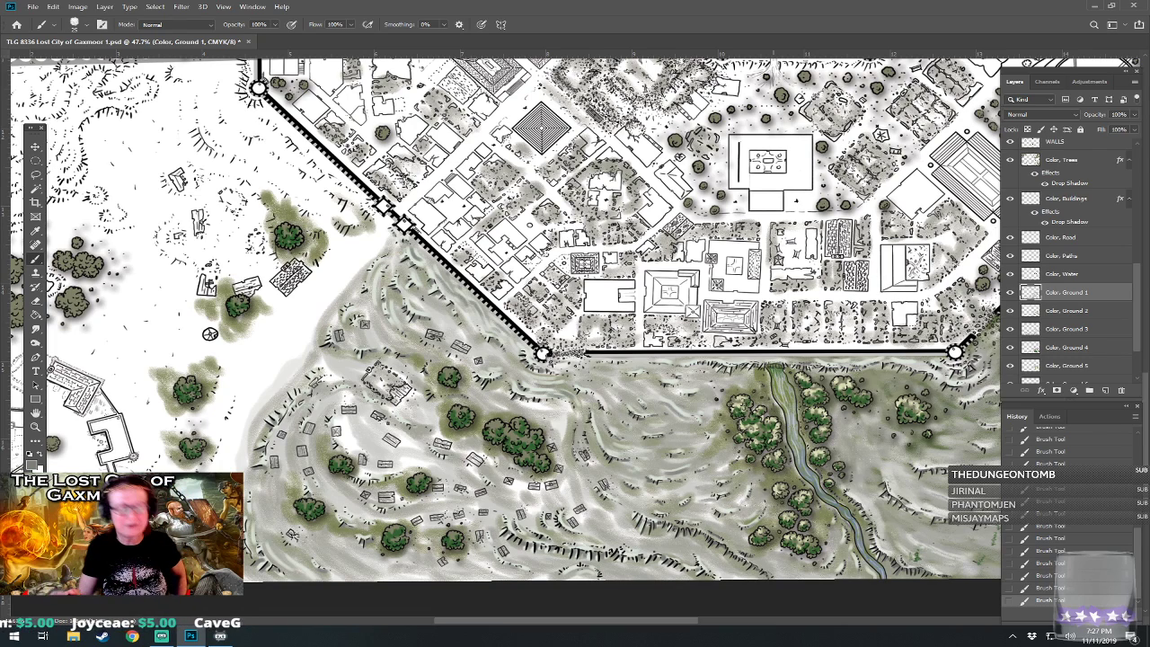
{"action": "left_click_drag", "start_coordinate": [539, 315], "coordinate": [561, 286]}
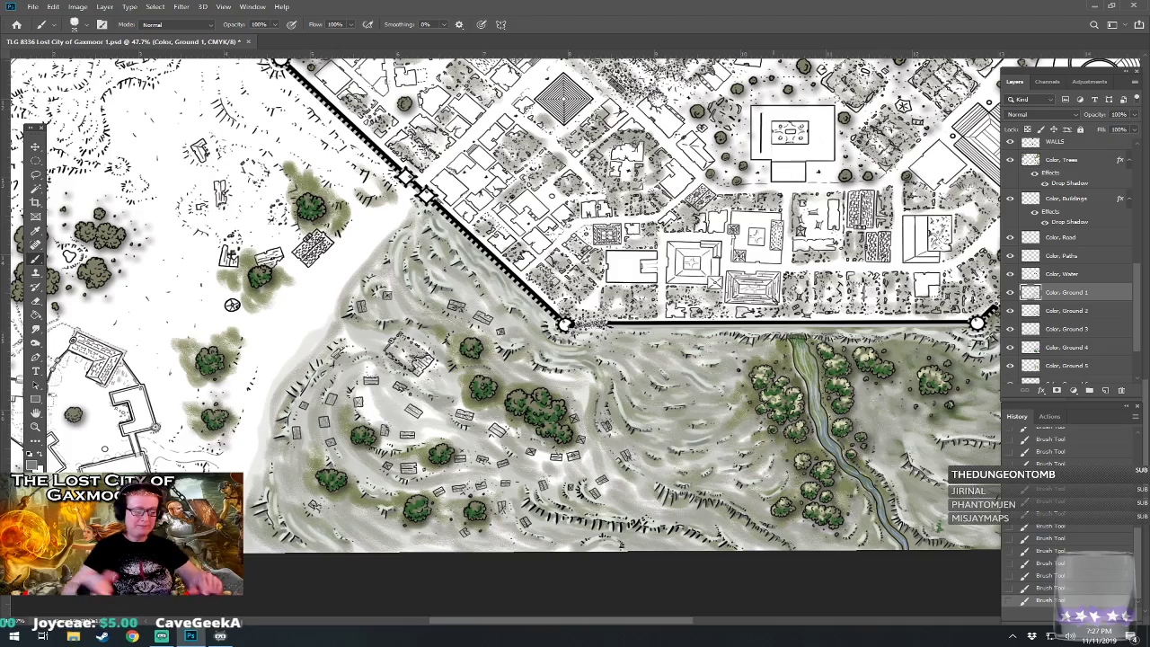
{"action": "key", "text": "ctrl+plus"}
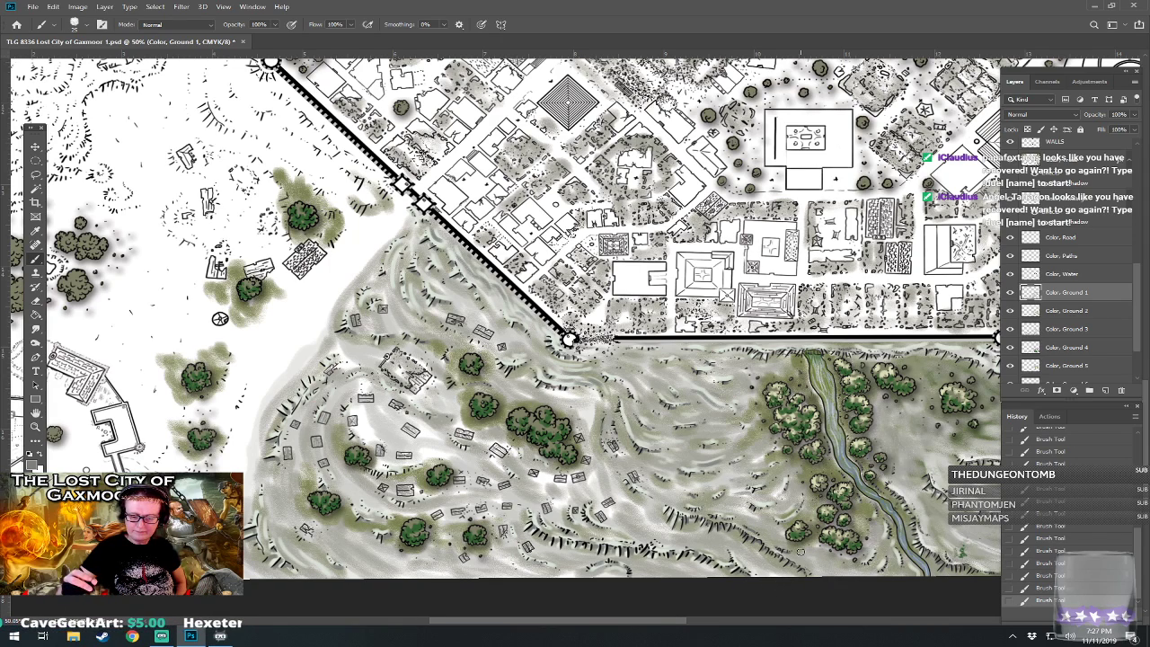
{"action": "mouse_move", "coordinate": [801, 552]}
{"action": "left_mouse_down"}
{"action": "mouse_move", "coordinate": [765, 548]}
{"action": "mouse_move", "coordinate": [872, 544]}
{"action": "mouse_move", "coordinate": [813, 548]}
{"action": "left_mouse_up"}
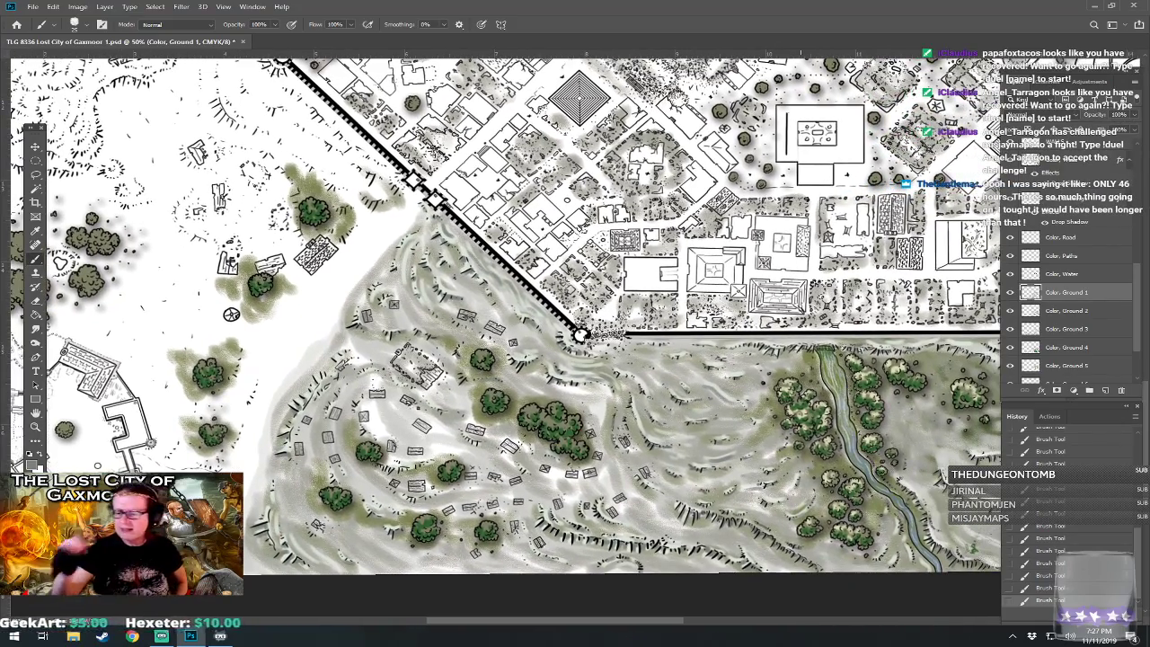
- Make the Color, Ground 5 layer active for work on the ground outside the southwestern wall
{"action": "scroll", "coordinate": [1138, 338], "scroll_direction": "down", "scroll_amount": 2}
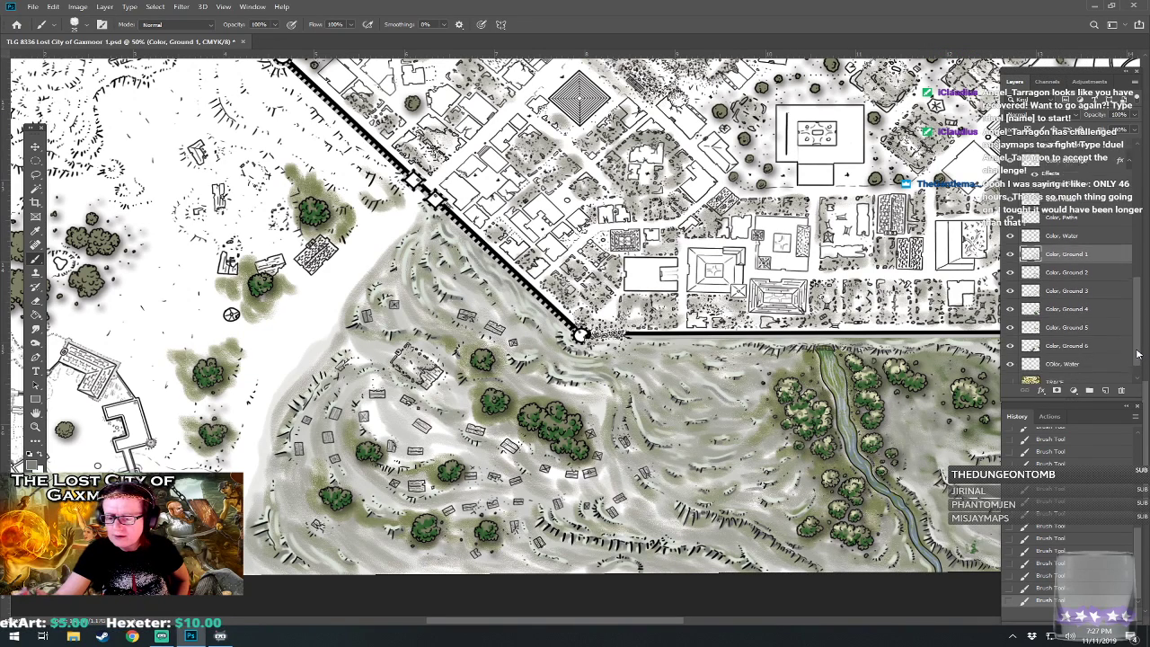
{"action": "left_click", "coordinate": [1084, 323]}
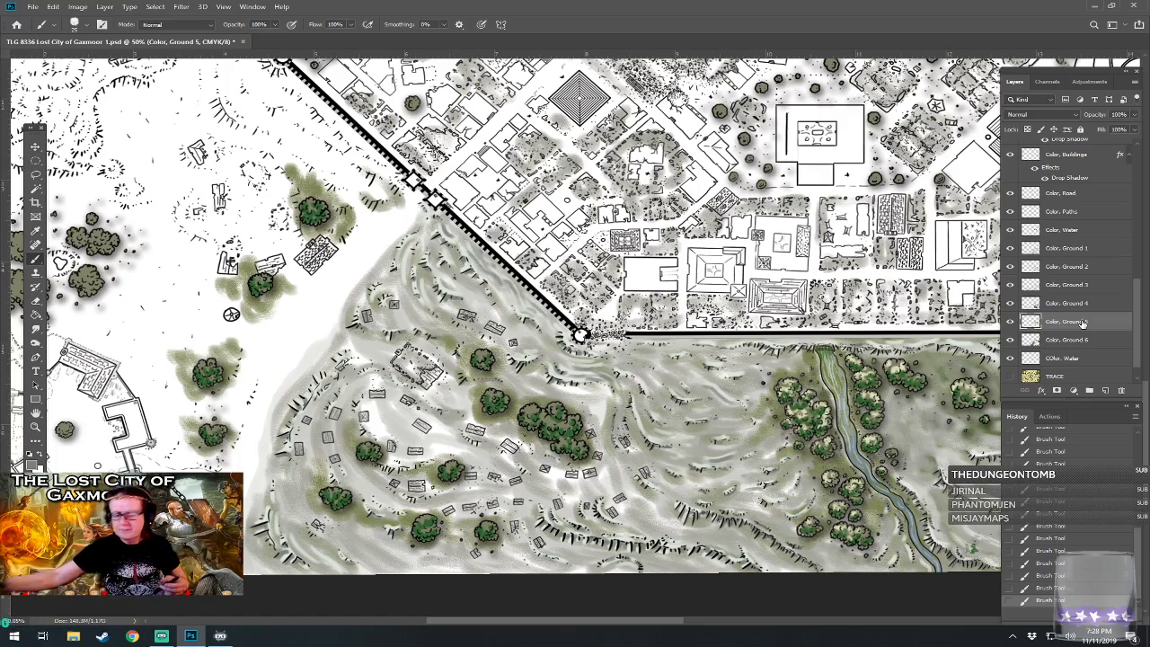
{"action": "scroll", "coordinate": [506, 328], "scroll_direction": "down", "scroll_amount": 6}
{"action": "left_click_drag", "start_coordinate": [575, 324], "coordinate": [388, 344]}
{"action": "left_click_drag", "start_coordinate": [575, 324], "coordinate": [789, 324]}
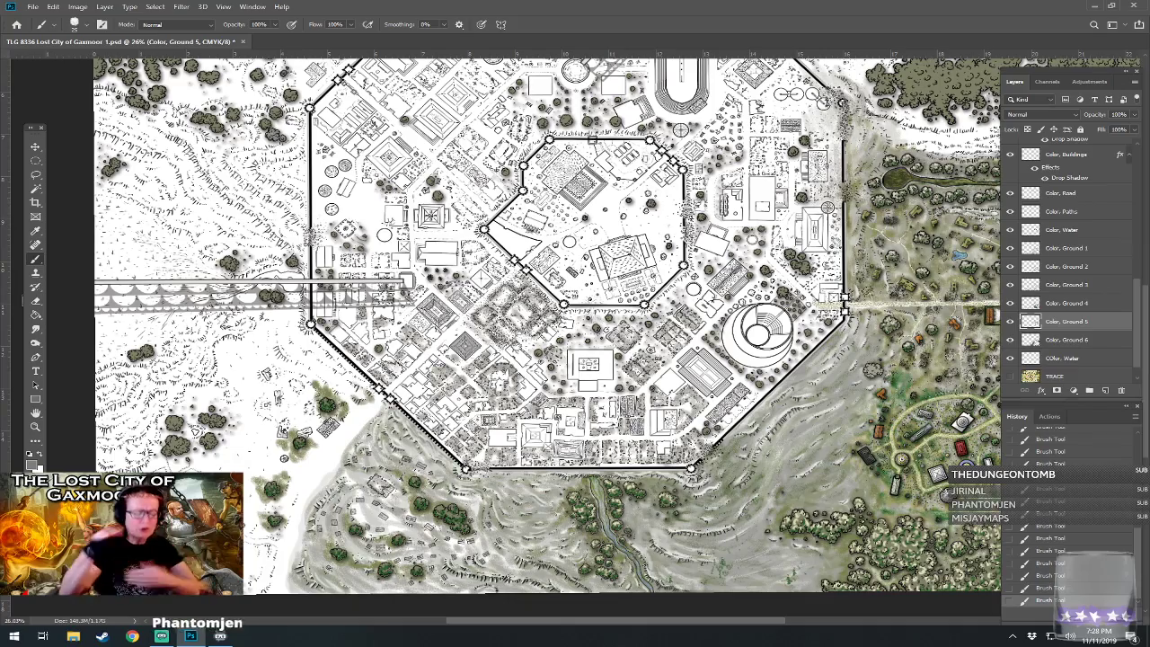
{"action": "scroll", "coordinate": [294, 578], "scroll_direction": "up", "scroll_amount": 8}
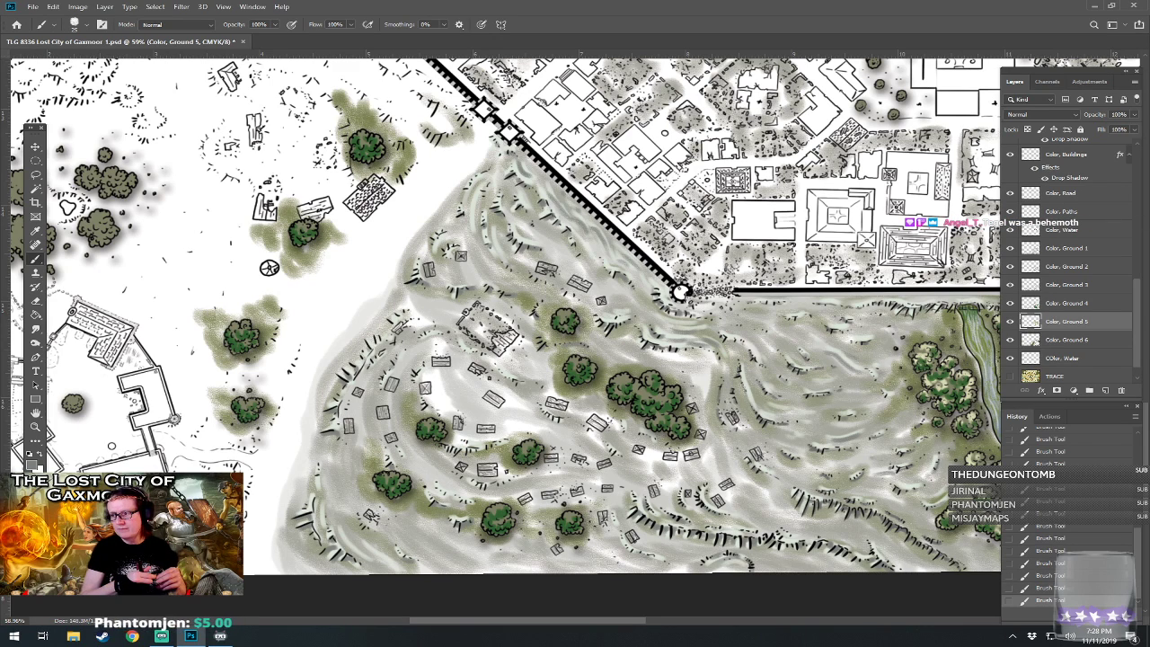
{"action": "left_click_drag", "start_coordinate": [572, 345], "coordinate": [444, 354]}
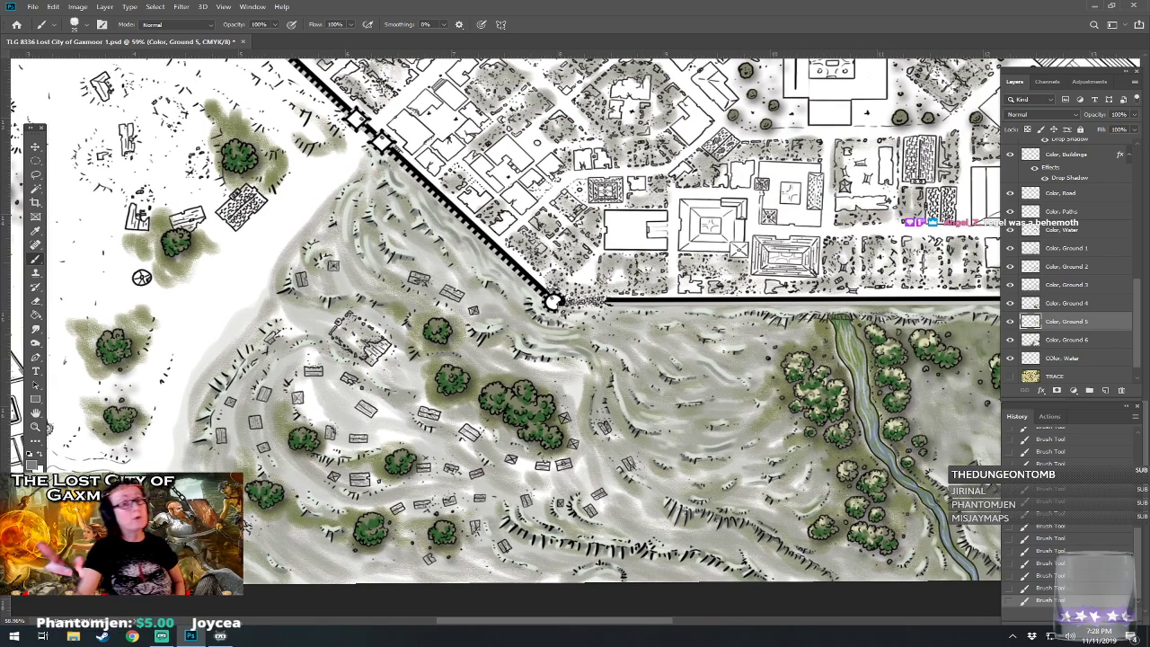
- Set the foreground colour to yellow-green a4a975 and brush it over the slopes and western edge of the settlement outside the southwestern wall
{"action": "left_click", "coordinate": [30, 463]}
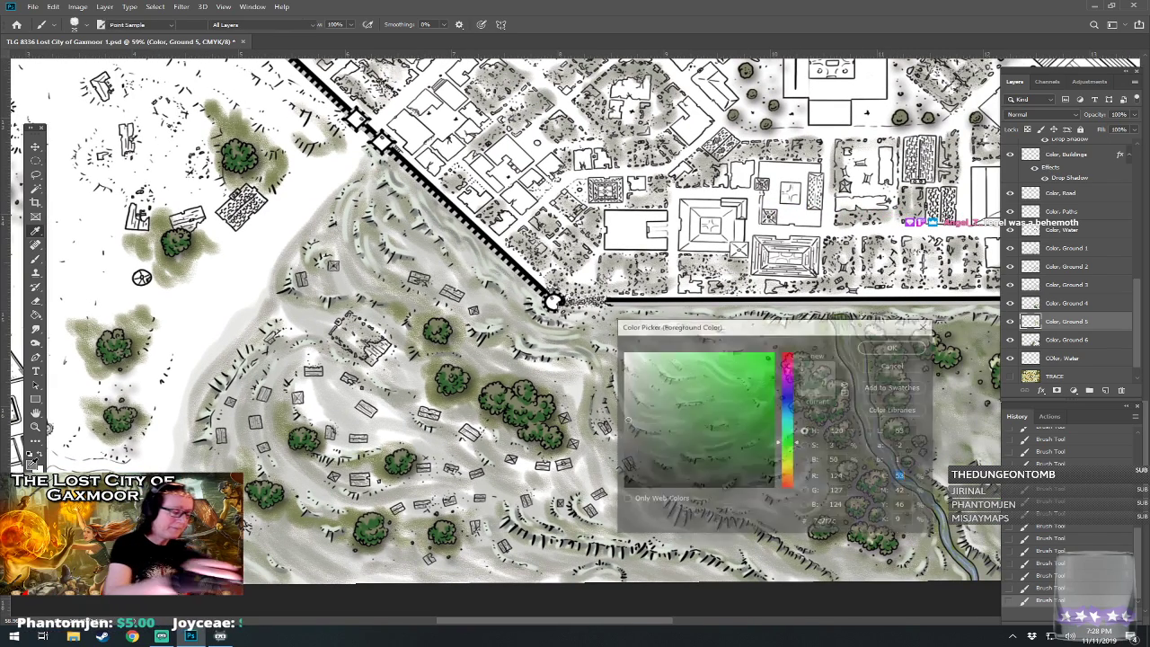
{"action": "left_click_drag", "start_coordinate": [787, 442], "coordinate": [787, 463]}
{"action": "left_click", "coordinate": [692, 414]}
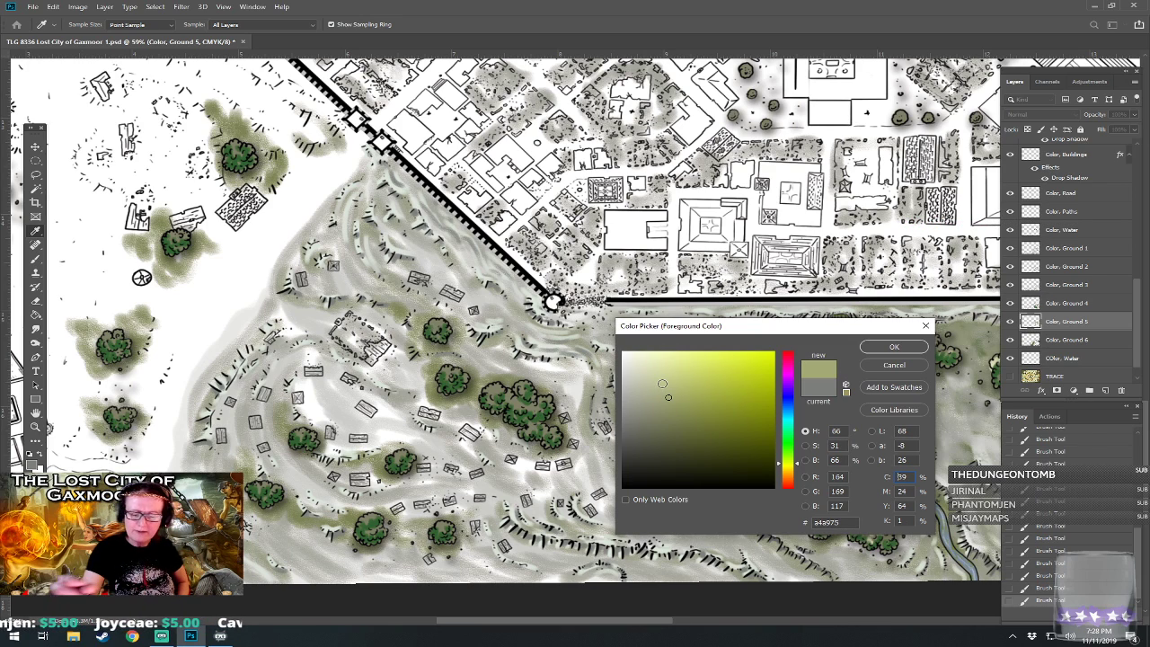
{"action": "left_click", "coordinate": [899, 348]}
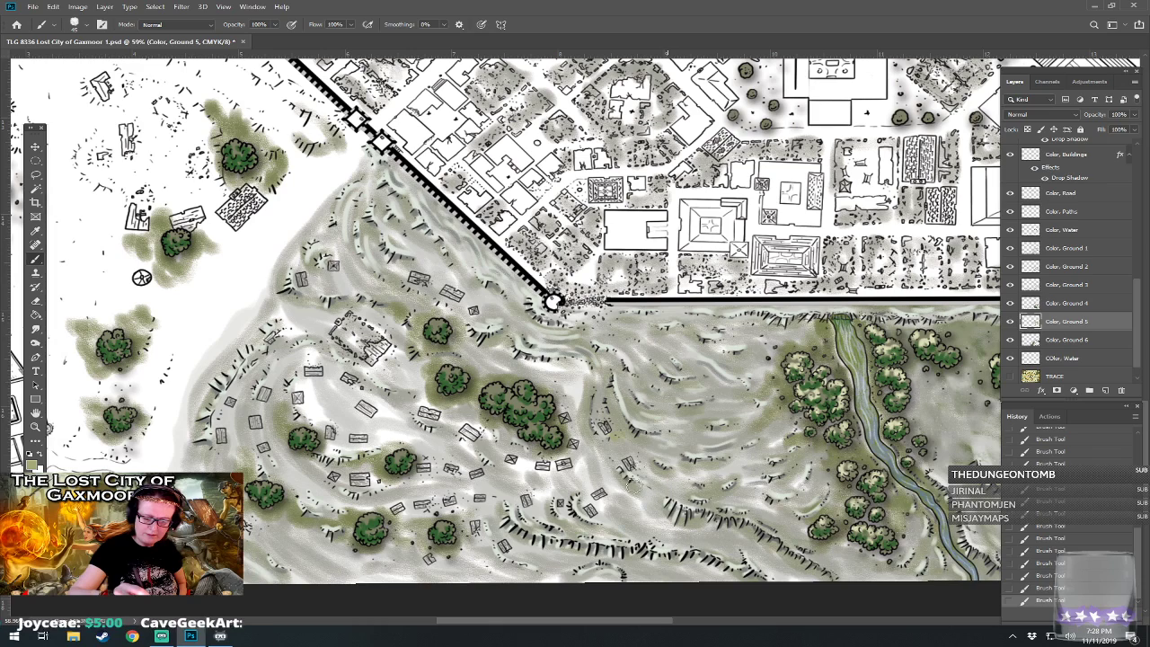
{"action": "mouse_move", "coordinate": [600, 455]}
{"action": "left_mouse_down"}
{"action": "mouse_move", "coordinate": [631, 499]}
{"action": "mouse_move", "coordinate": [705, 527]}
{"action": "mouse_move", "coordinate": [670, 535]}
{"action": "mouse_move", "coordinate": [675, 553]}
{"action": "left_mouse_up"}
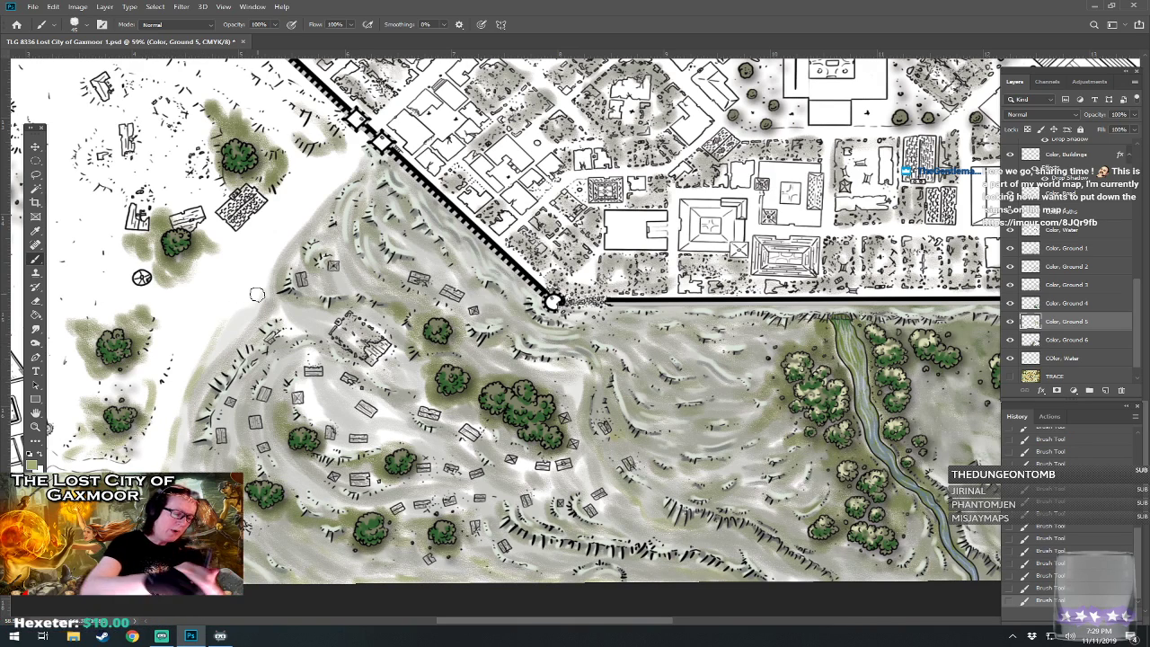
{"action": "left_click_drag", "start_coordinate": [258, 297], "coordinate": [424, 376]}
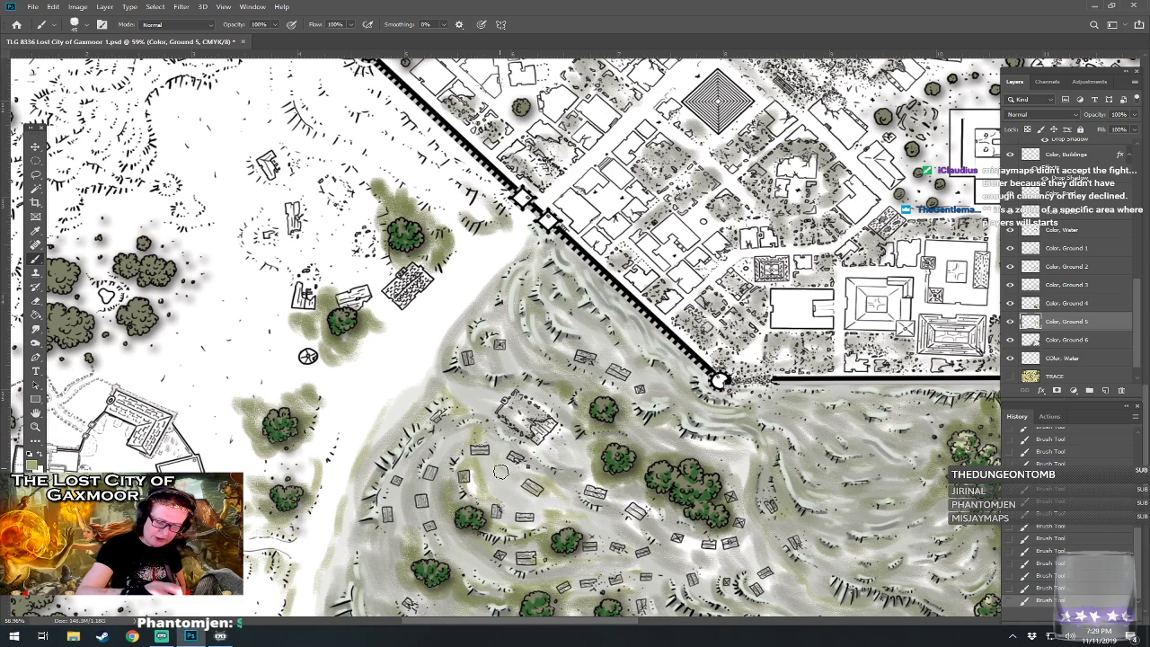
- Brush yellow-green tints between the huts and trees and along the contours below the southwestern corner tower
{"action": "mouse_move", "coordinate": [511, 456]}
{"action": "left_mouse_down"}
{"action": "mouse_move", "coordinate": [552, 469]}
{"action": "mouse_move", "coordinate": [536, 446]}
{"action": "mouse_move", "coordinate": [564, 433]}
{"action": "mouse_move", "coordinate": [548, 410]}
{"action": "mouse_move", "coordinate": [568, 402]}
{"action": "mouse_move", "coordinate": [579, 437]}
{"action": "mouse_move", "coordinate": [573, 410]}
{"action": "mouse_move", "coordinate": [502, 373]}
{"action": "mouse_move", "coordinate": [527, 375]}
{"action": "mouse_move", "coordinate": [479, 384]}
{"action": "mouse_move", "coordinate": [493, 331]}
{"action": "mouse_move", "coordinate": [527, 355]}
{"action": "mouse_move", "coordinate": [530, 327]}
{"action": "mouse_move", "coordinate": [572, 352]}
{"action": "left_mouse_up"}
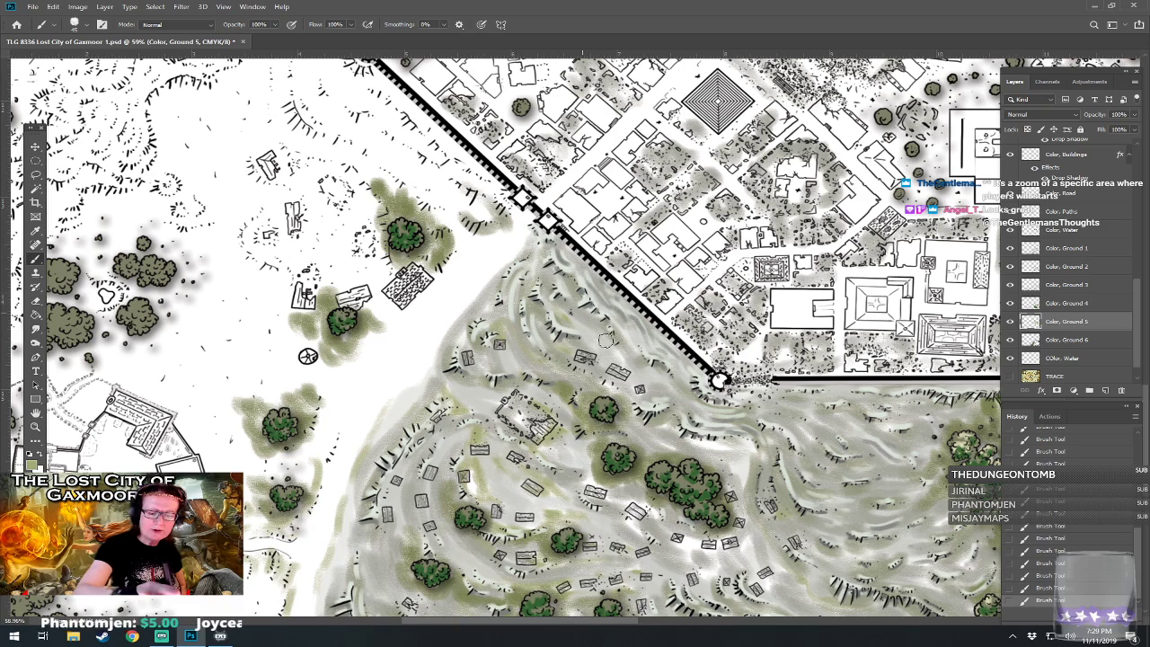
{"action": "mouse_move", "coordinate": [668, 409]}
{"action": "left_mouse_down"}
{"action": "mouse_move", "coordinate": [703, 445]}
{"action": "mouse_move", "coordinate": [741, 440]}
{"action": "mouse_move", "coordinate": [747, 476]}
{"action": "left_mouse_up"}
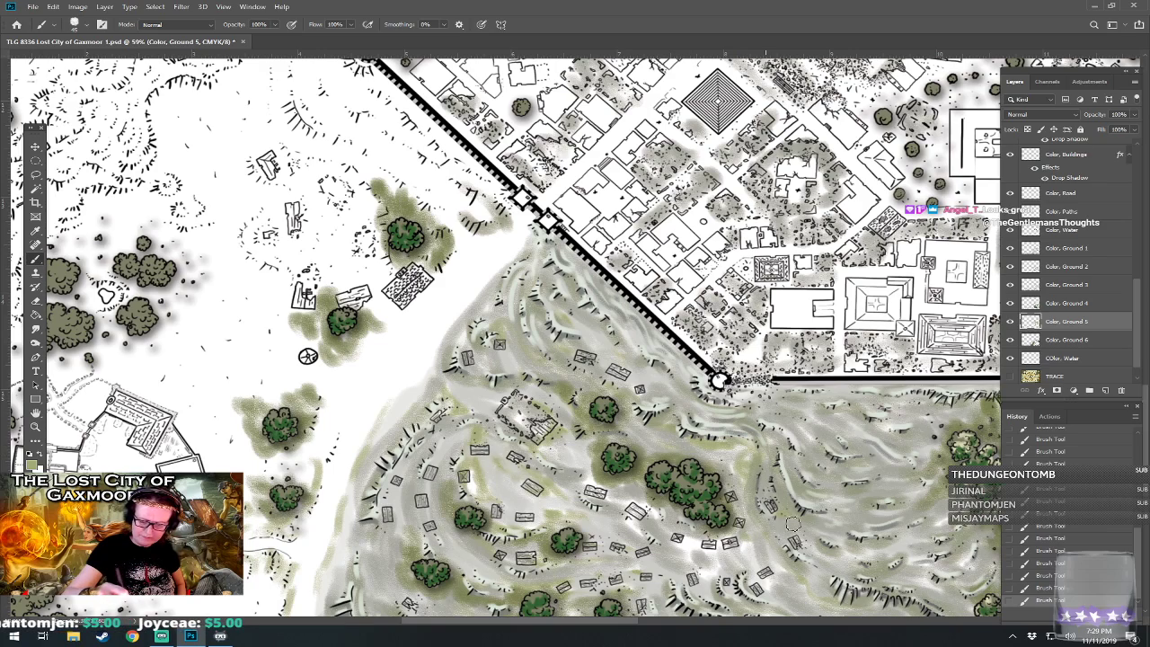
{"action": "left_click_drag", "start_coordinate": [760, 524], "coordinate": [534, 435]}
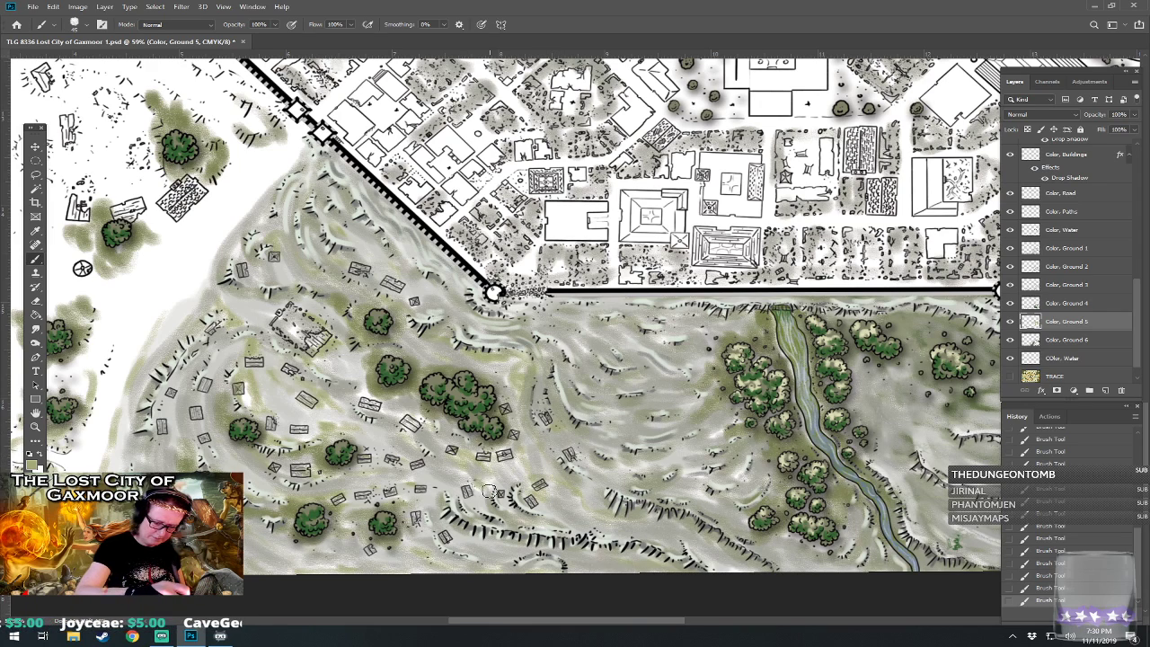
{"action": "scroll", "coordinate": [382, 525], "scroll_direction": "left", "scroll_amount": 2}
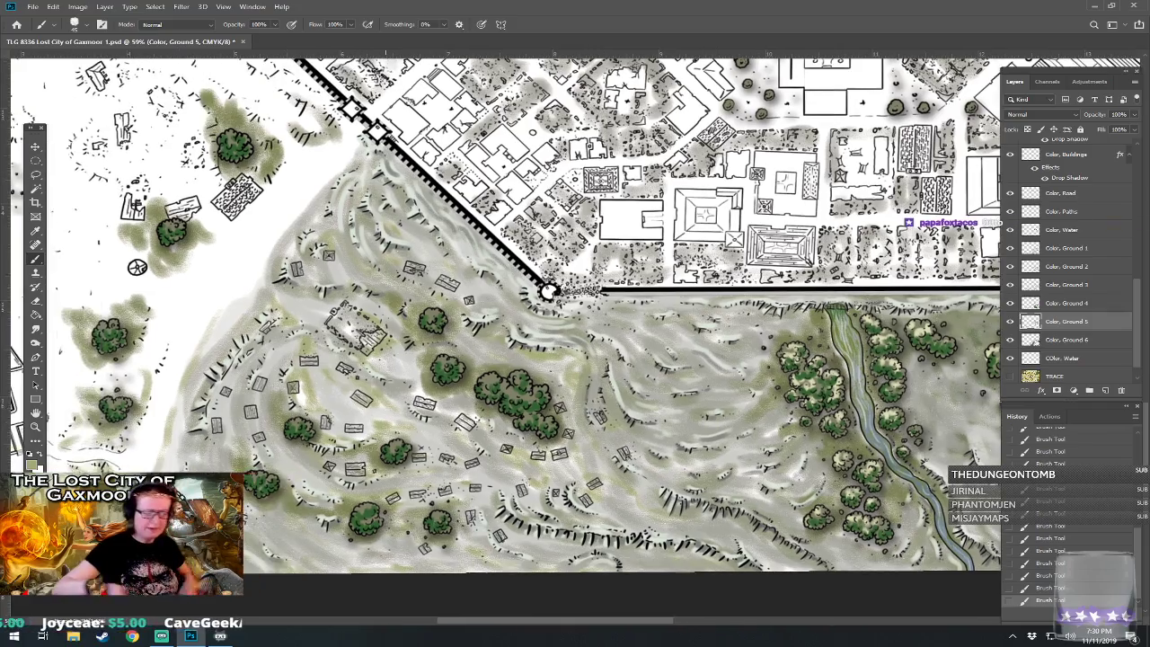
- View the shared Brehill map on Imgur in the browser and close its page
{"action": "scroll", "coordinate": [382, 525], "scroll_direction": "down", "scroll_amount": 3}
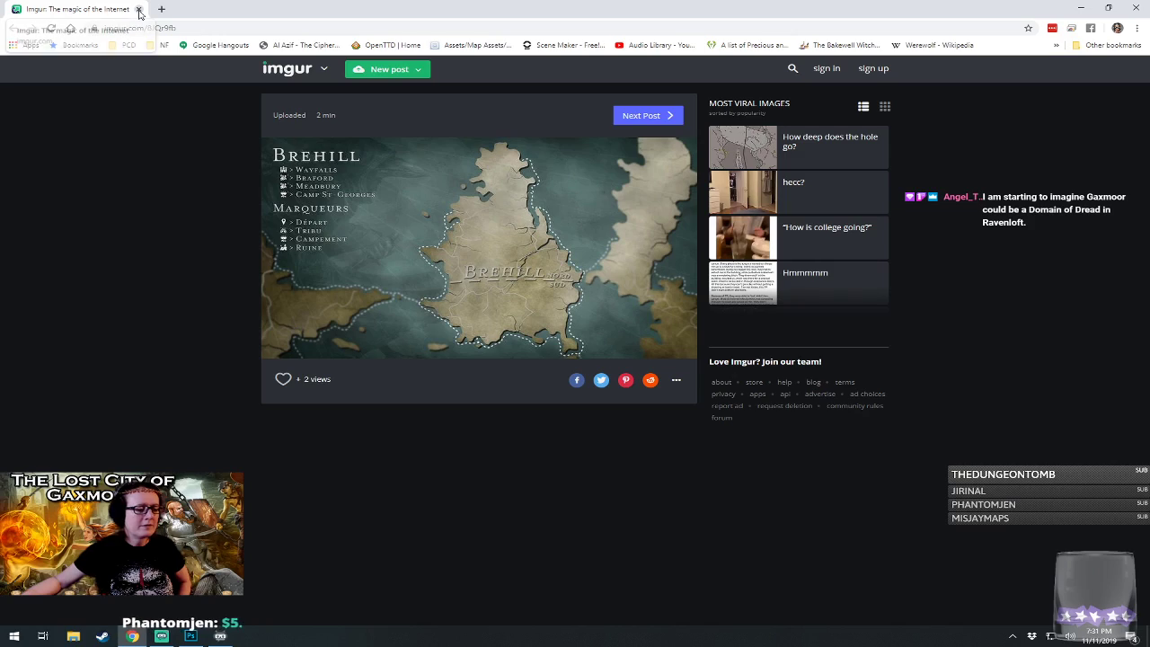
{"action": "left_click_drag", "start_coordinate": [474, 12], "coordinate": [607, 101]}
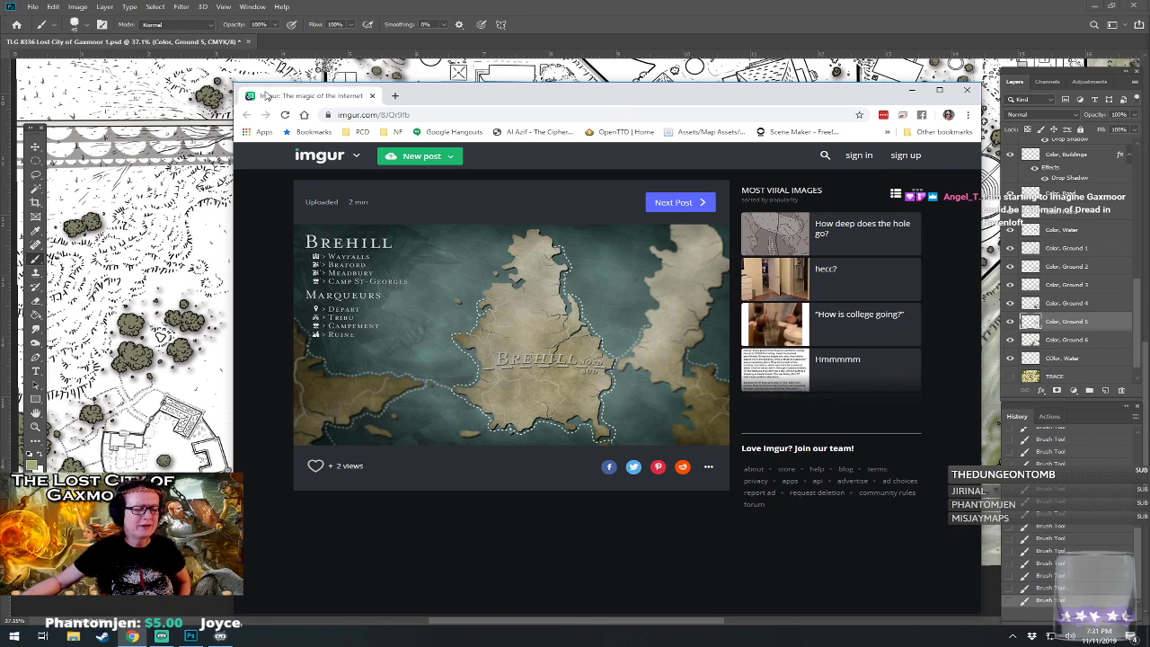
{"action": "left_click", "coordinate": [371, 95]}
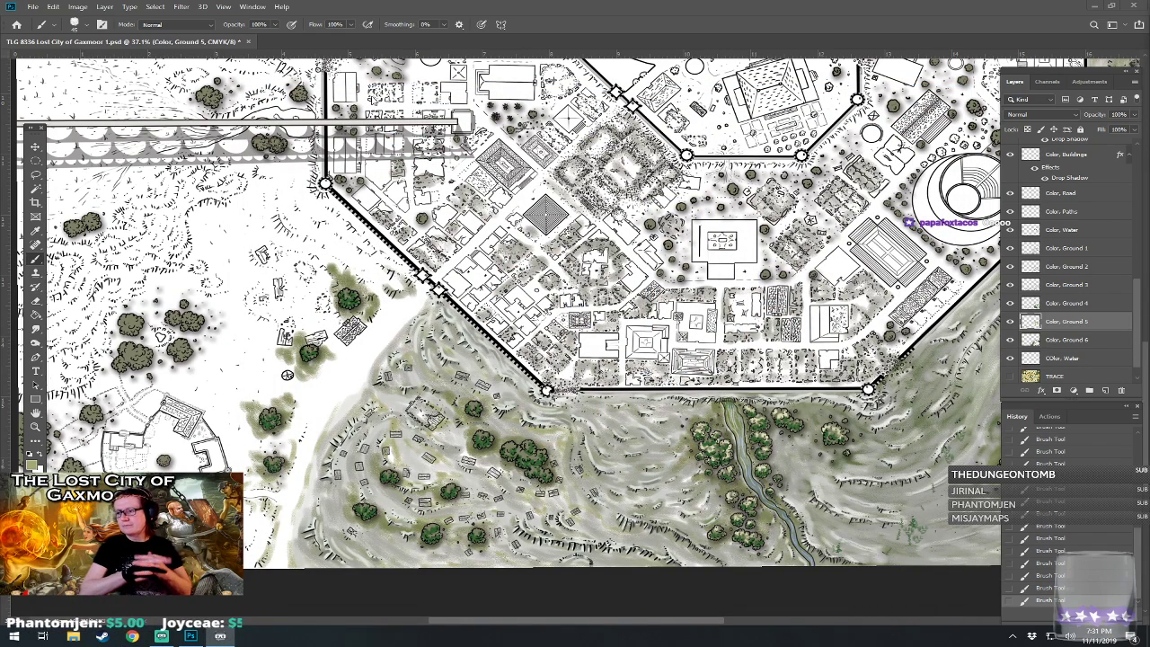
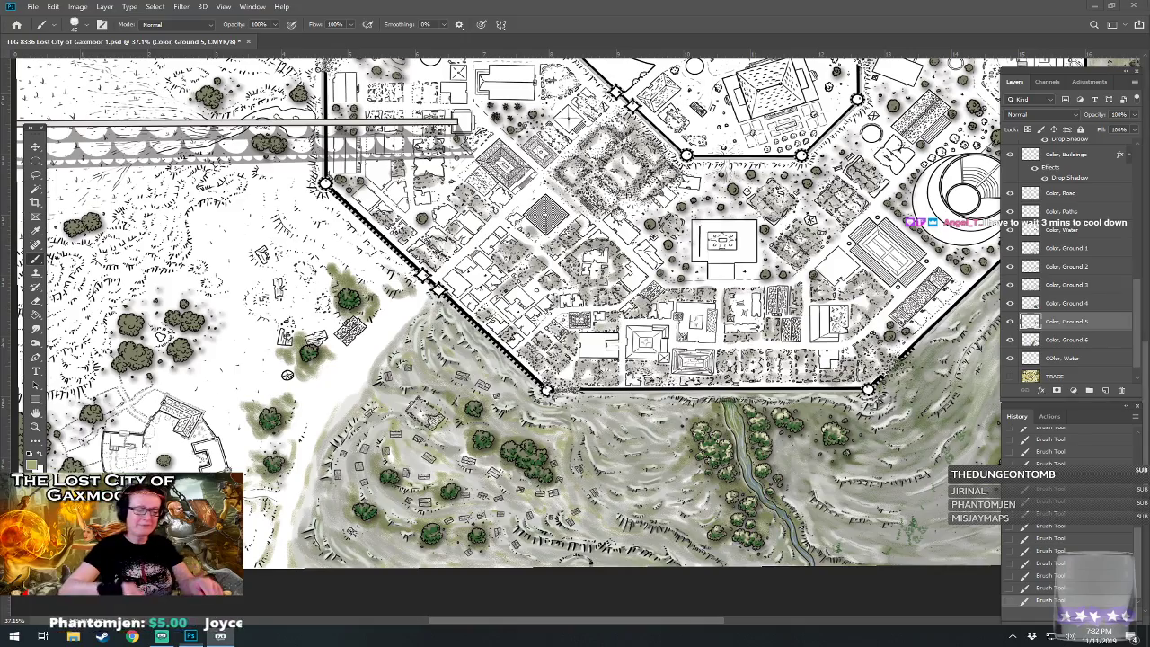
- Set the foreground colour to the darker green 3c752f
{"action": "scroll", "coordinate": [385, 558], "scroll_direction": "up", "scroll_amount": 4}
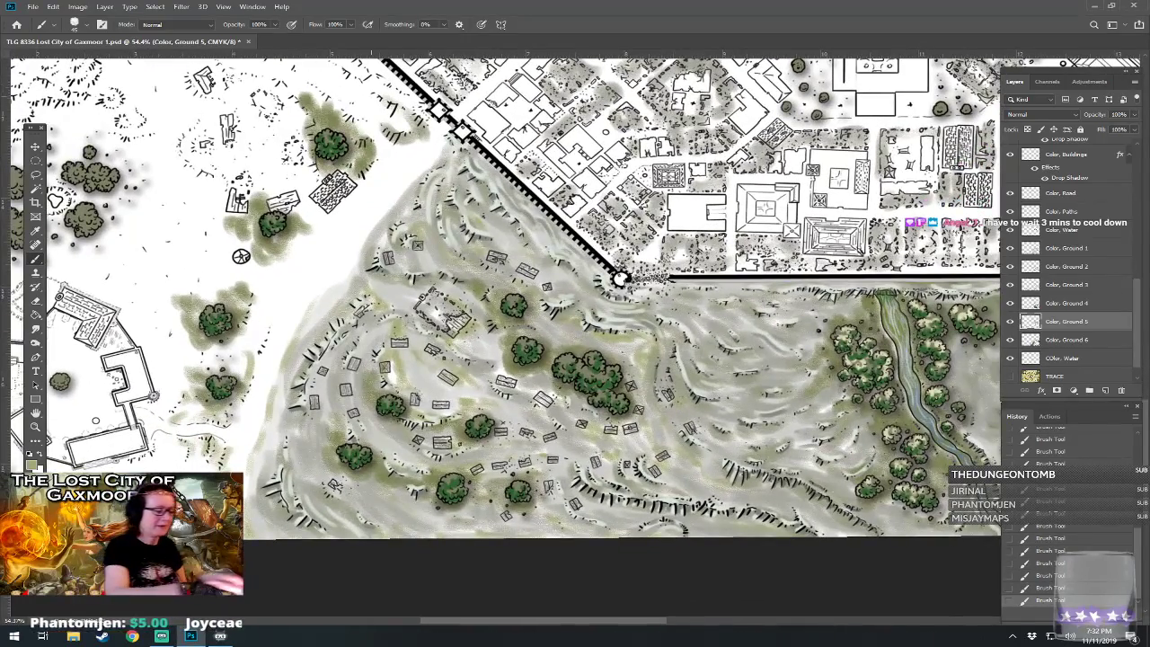
{"action": "left_click", "coordinate": [33, 465]}
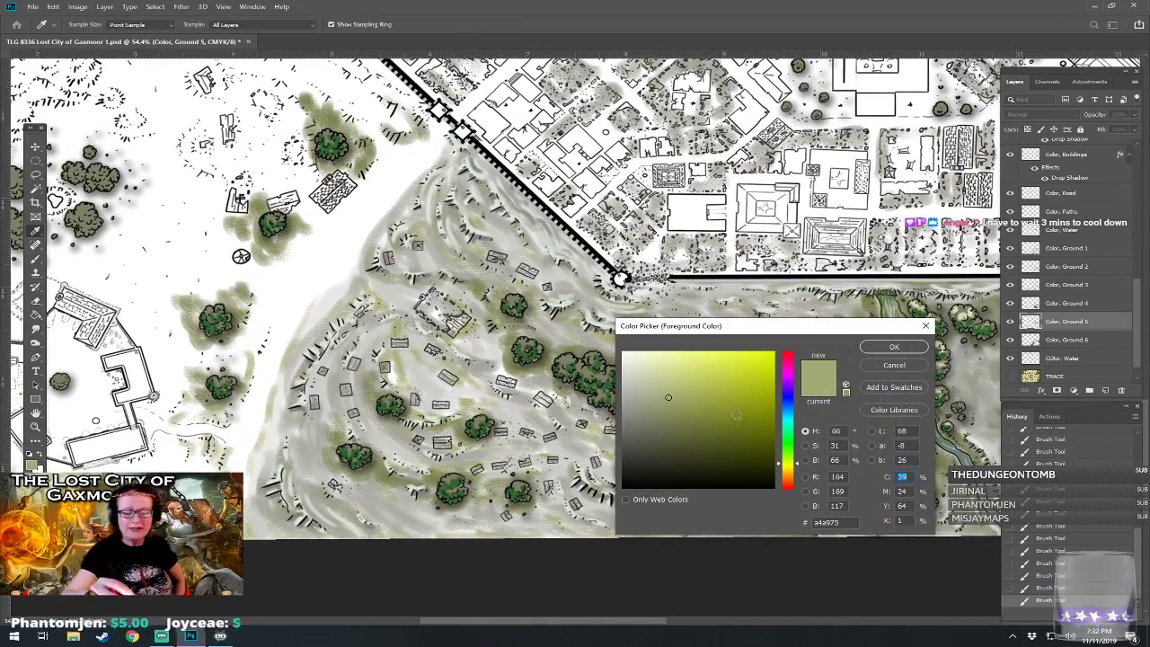
{"action": "left_click", "coordinate": [790, 447]}
{"action": "left_click", "coordinate": [713, 425]}
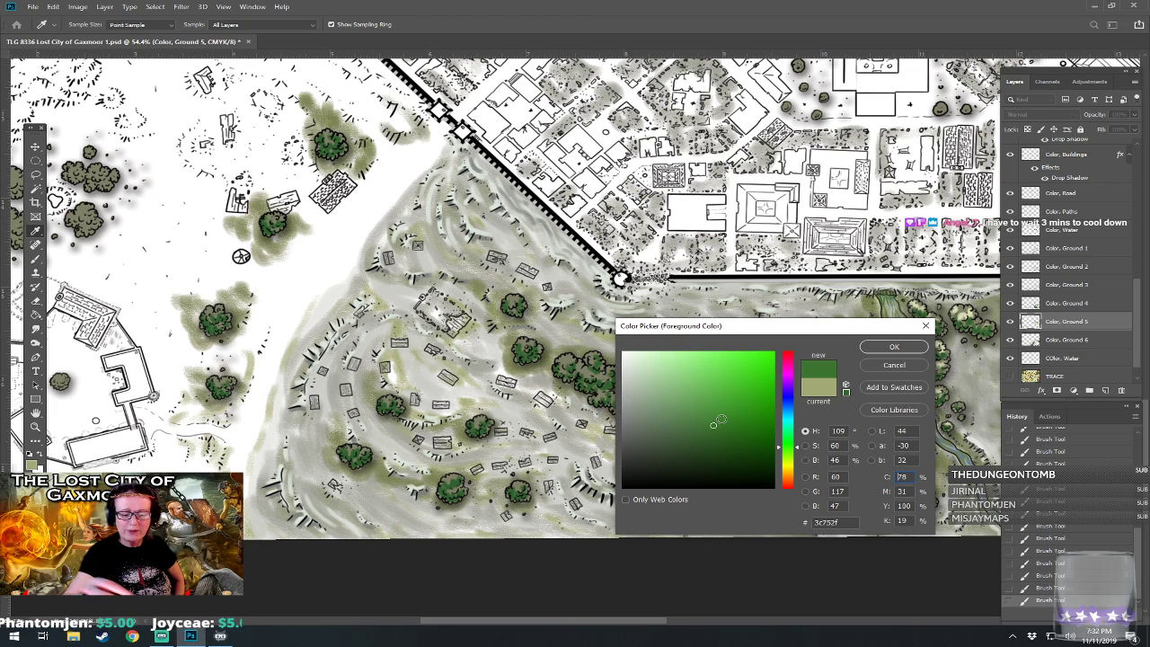
{"action": "left_click", "coordinate": [893, 349]}
- Try brushing dark green on the Color, Ground 5 layer around the settlement's huts and the slopes below the southwestern wall
{"action": "mouse_move", "coordinate": [394, 383]}
{"action": "left_mouse_down"}
{"action": "mouse_move", "coordinate": [383, 351]}
{"action": "mouse_move", "coordinate": [396, 389]}
{"action": "mouse_move", "coordinate": [415, 390]}
{"action": "mouse_move", "coordinate": [397, 360]}
{"action": "mouse_move", "coordinate": [417, 363]}
{"action": "mouse_move", "coordinate": [406, 322]}
{"action": "left_mouse_up"}
{"action": "mouse_move", "coordinate": [406, 362]}
{"action": "left_mouse_down"}
{"action": "mouse_move", "coordinate": [424, 412]}
{"action": "mouse_move", "coordinate": [441, 405]}
{"action": "mouse_move", "coordinate": [417, 391]}
{"action": "mouse_move", "coordinate": [445, 411]}
{"action": "mouse_move", "coordinate": [429, 413]}
{"action": "mouse_move", "coordinate": [440, 421]}
{"action": "mouse_move", "coordinate": [466, 401]}
{"action": "mouse_move", "coordinate": [447, 378]}
{"action": "mouse_move", "coordinate": [512, 380]}
{"action": "mouse_move", "coordinate": [493, 342]}
{"action": "mouse_move", "coordinate": [522, 382]}
{"action": "mouse_move", "coordinate": [516, 391]}
{"action": "mouse_move", "coordinate": [538, 391]}
{"action": "mouse_move", "coordinate": [529, 376]}
{"action": "mouse_move", "coordinate": [567, 399]}
{"action": "mouse_move", "coordinate": [454, 341]}
{"action": "left_mouse_up"}
{"action": "left_click_drag", "start_coordinate": [467, 346], "coordinate": [501, 331]}
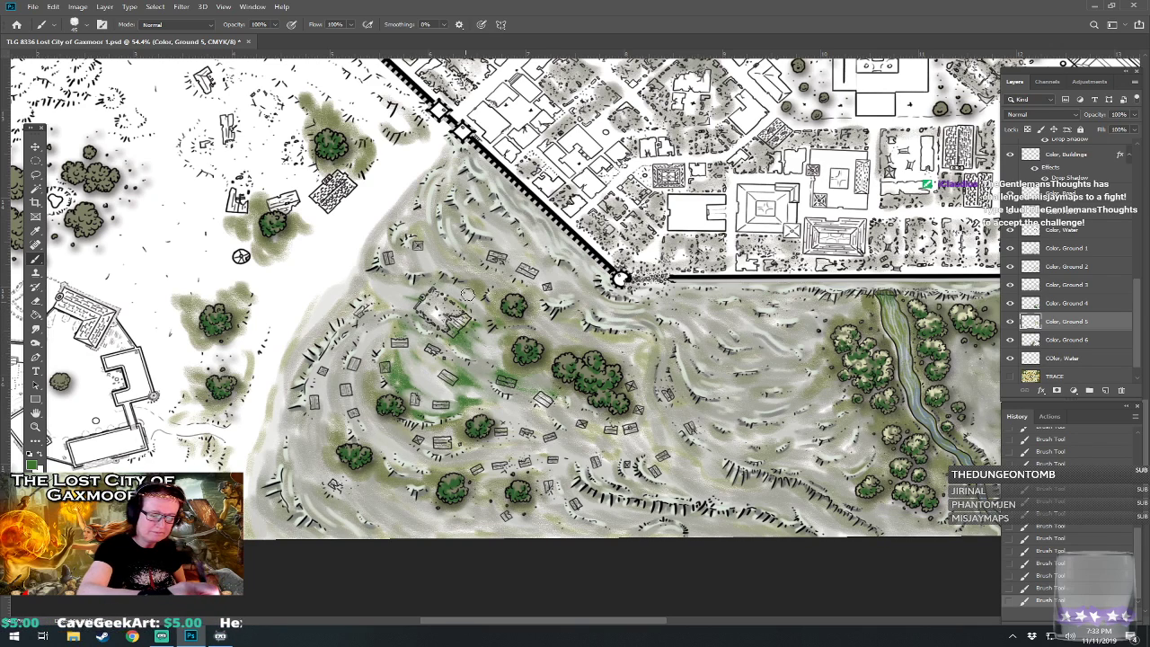
{"action": "mouse_move", "coordinate": [392, 240]}
{"action": "left_mouse_down"}
{"action": "mouse_move", "coordinate": [410, 267]}
{"action": "mouse_move", "coordinate": [410, 250]}
{"action": "mouse_move", "coordinate": [455, 244]}
{"action": "left_mouse_up"}
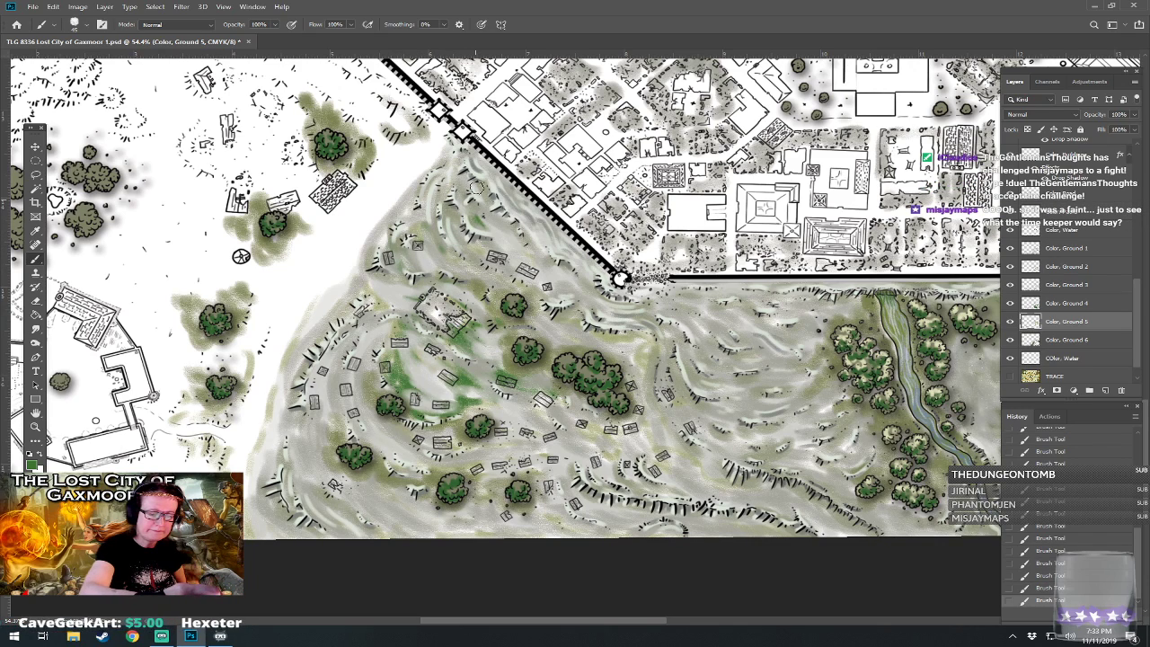
{"action": "mouse_move", "coordinate": [507, 254]}
{"action": "left_mouse_down"}
{"action": "mouse_move", "coordinate": [508, 223]}
{"action": "mouse_move", "coordinate": [519, 251]}
{"action": "left_mouse_up"}
{"action": "left_click_drag", "start_coordinate": [546, 290], "coordinate": [542, 245]}
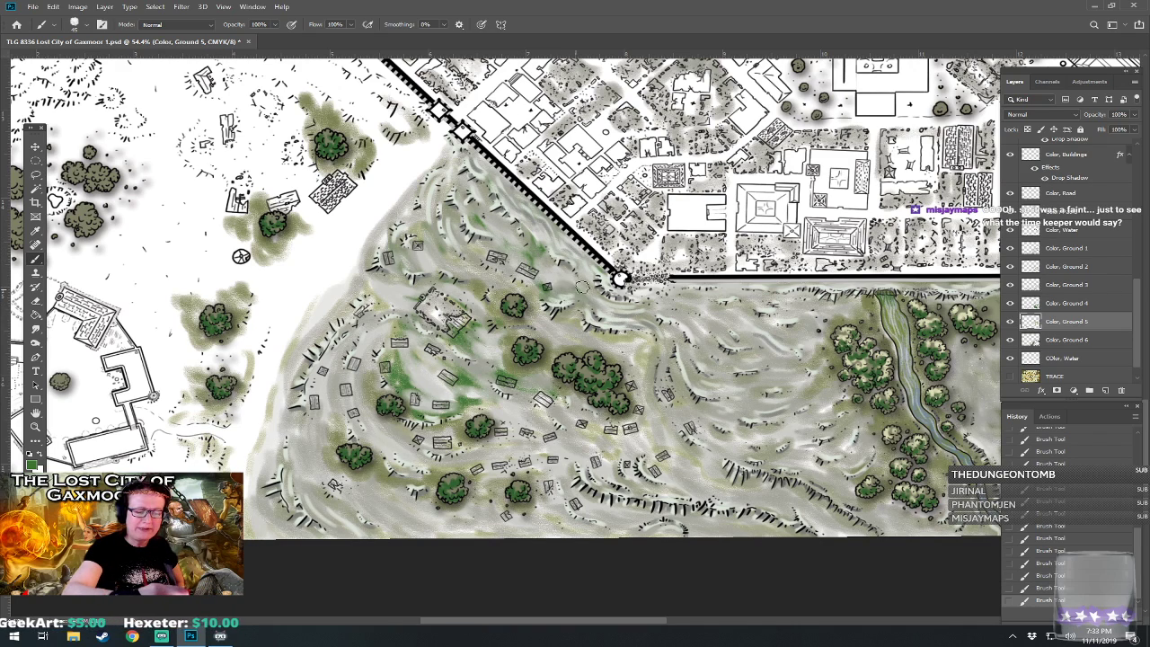
{"action": "mouse_move", "coordinate": [575, 306]}
{"action": "left_mouse_down"}
{"action": "mouse_move", "coordinate": [657, 317]}
{"action": "mouse_move", "coordinate": [586, 310]}
{"action": "mouse_move", "coordinate": [588, 331]}
{"action": "mouse_move", "coordinate": [650, 341]}
{"action": "mouse_move", "coordinate": [600, 350]}
{"action": "mouse_move", "coordinate": [634, 371]}
{"action": "mouse_move", "coordinate": [639, 338]}
{"action": "mouse_move", "coordinate": [653, 359]}
{"action": "mouse_move", "coordinate": [635, 332]}
{"action": "left_mouse_up"}
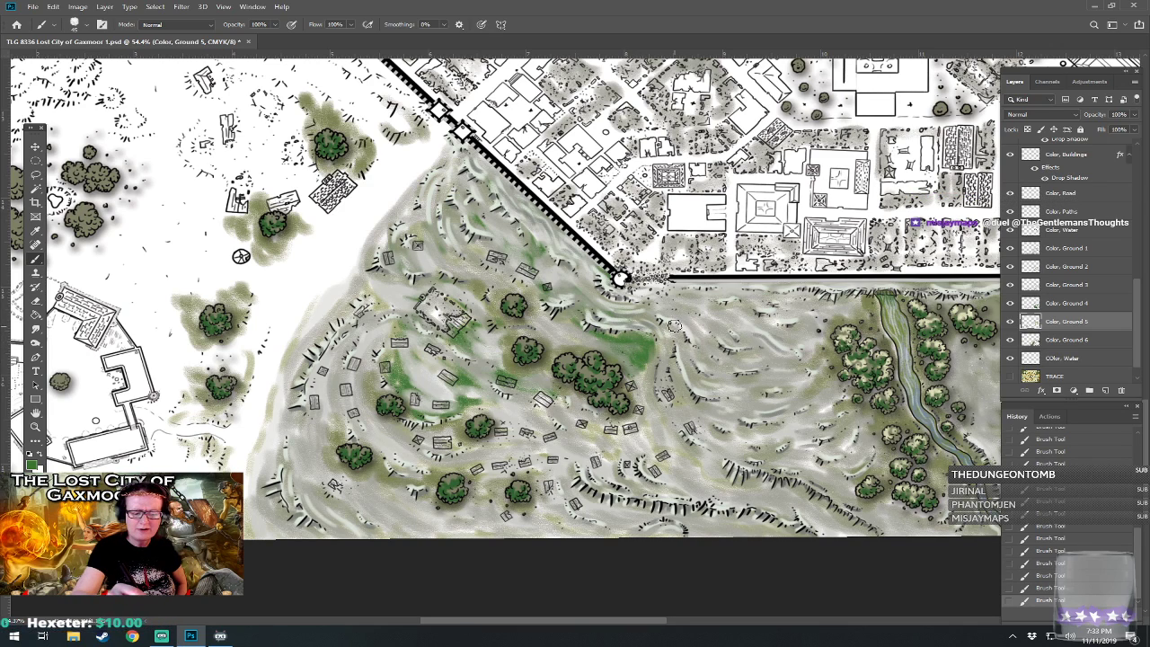
- Undo the dark green brush strokes on the Color, Ground 5 layer
{"action": "left_click", "coordinate": [1061, 490]}
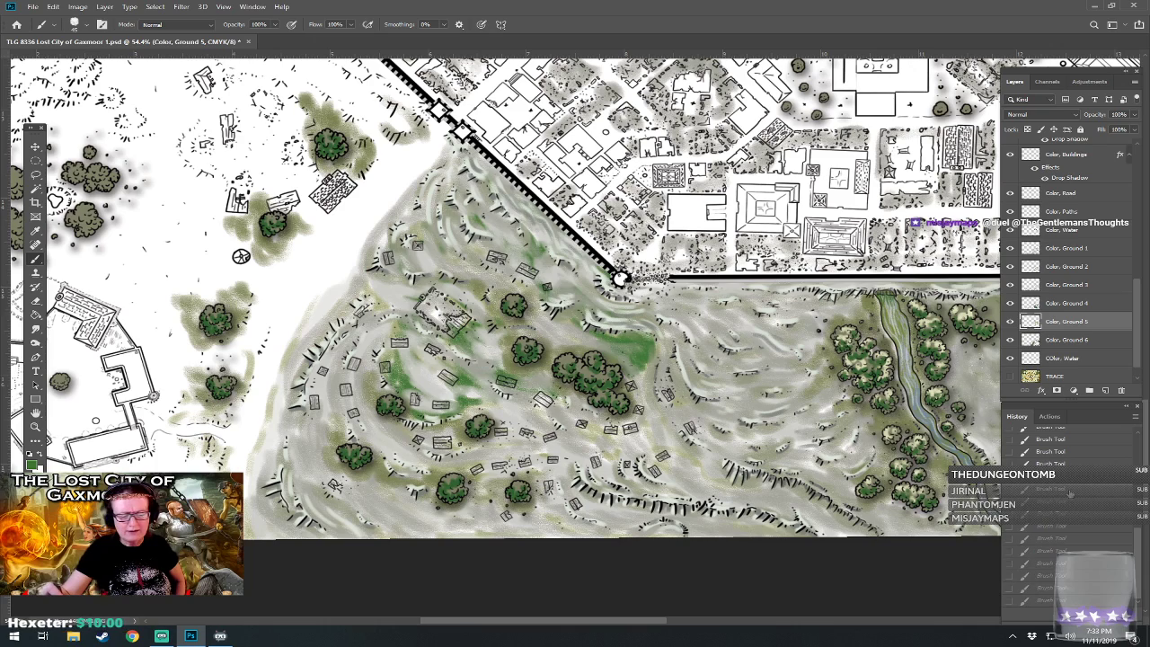
{"action": "left_click", "coordinate": [1064, 502]}
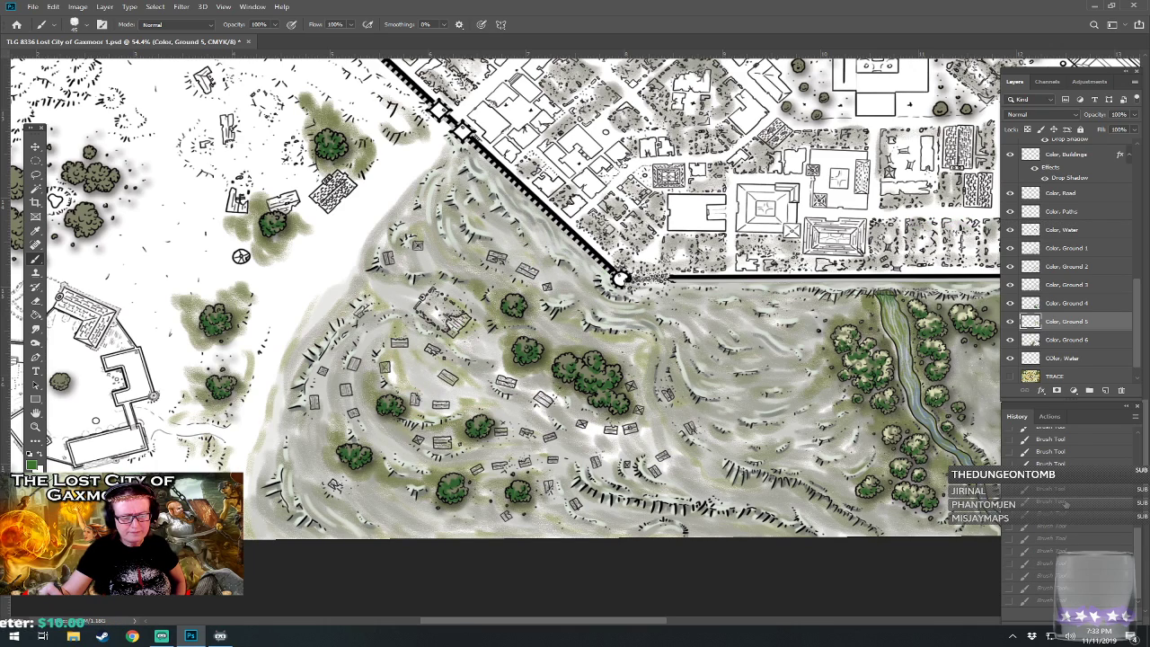
{"action": "left_click", "coordinate": [1072, 515]}
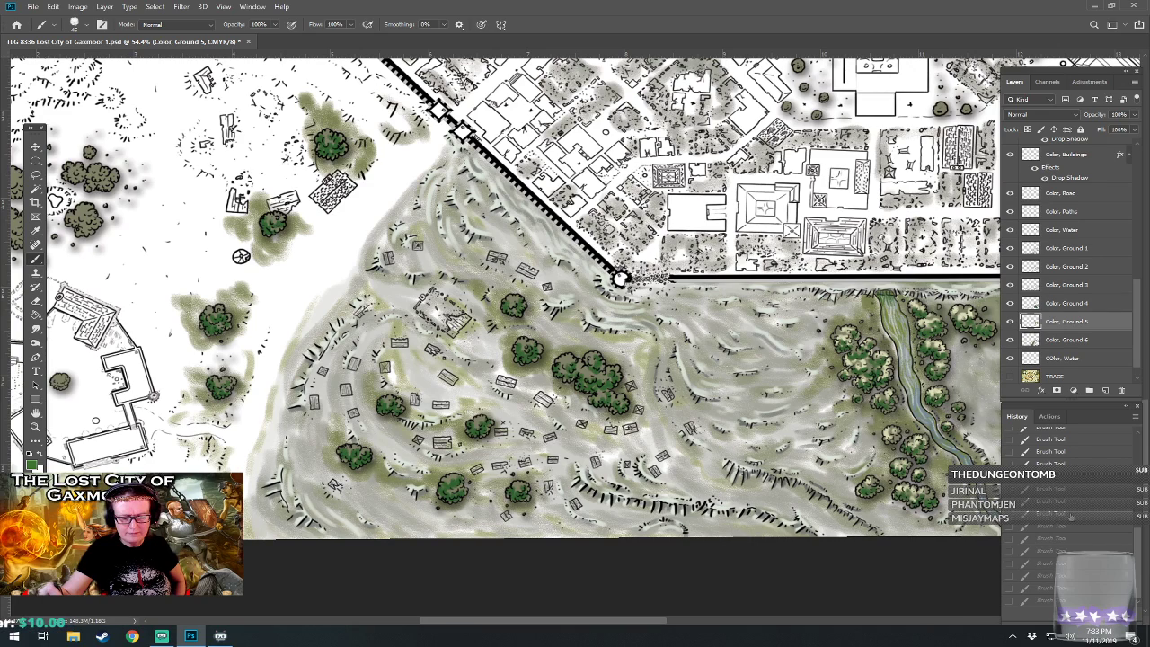
{"action": "left_click", "coordinate": [1069, 527]}
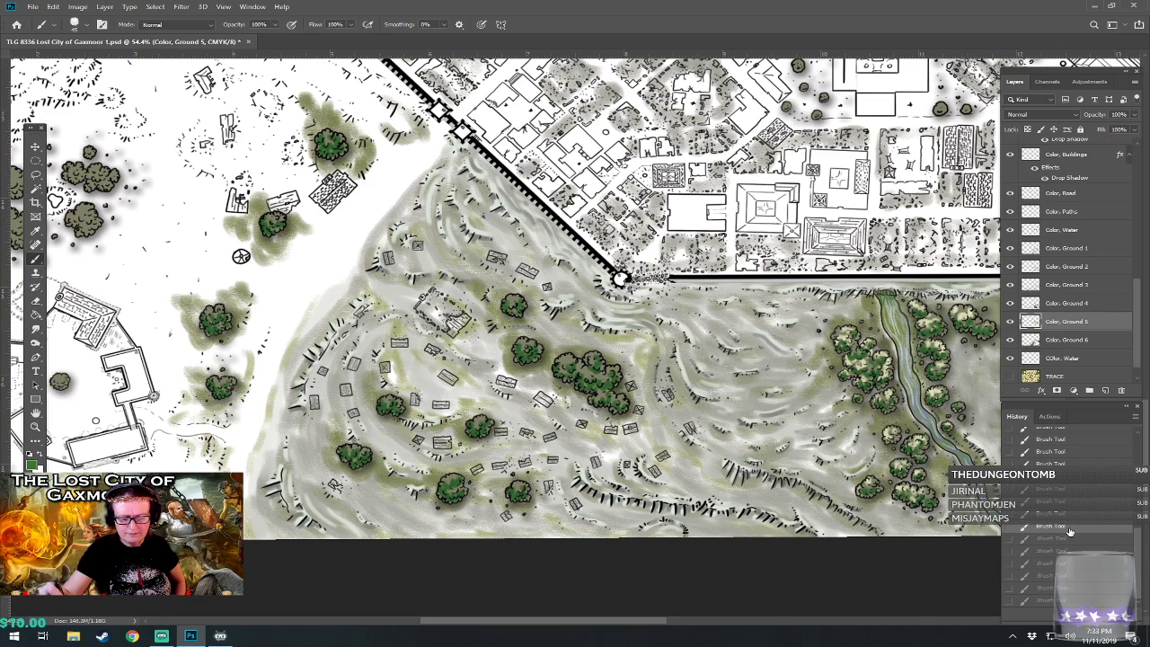
{"action": "left_click", "coordinate": [1068, 539]}
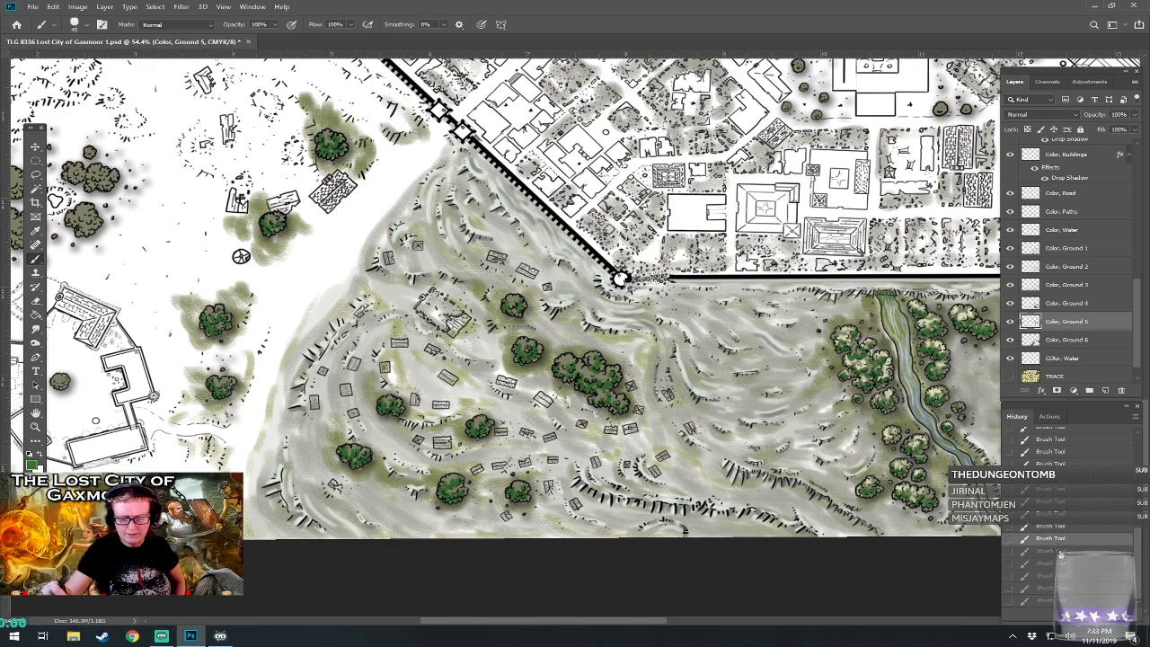
{"action": "left_click", "coordinate": [1061, 550]}
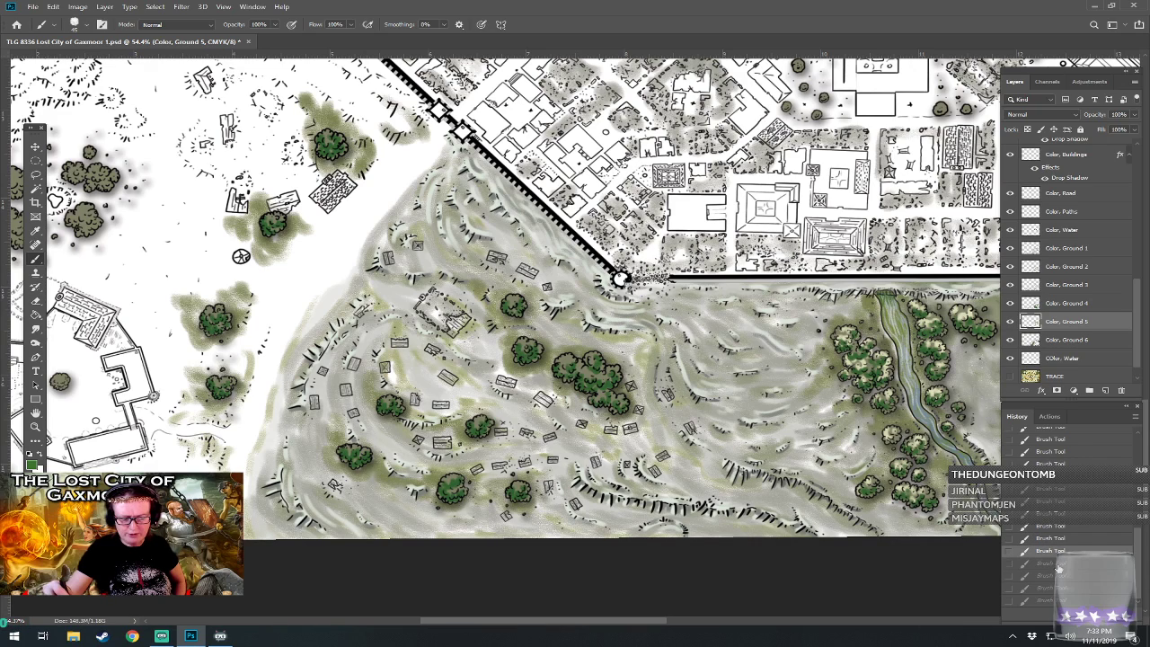
{"action": "left_click", "coordinate": [1059, 564]}
{"action": "left_click", "coordinate": [1061, 551]}
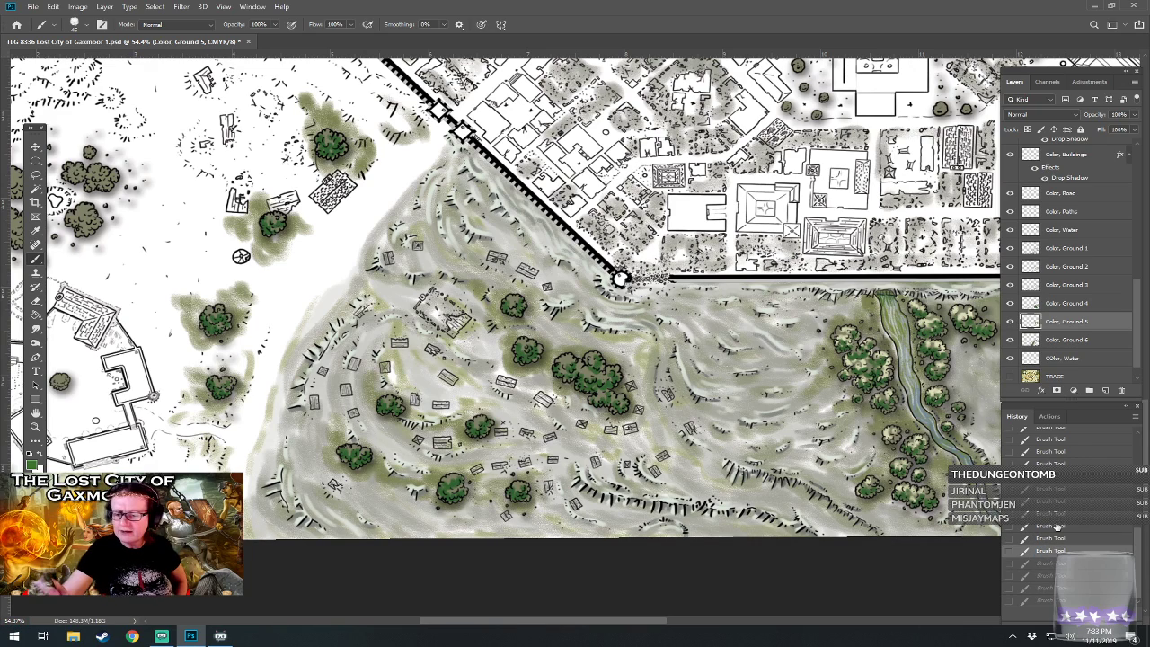
- Make the Color, Ground 6 layer active and brush dark green over the ground among the settlement's huts and trees
{"action": "left_click", "coordinate": [1067, 339]}
{"action": "key", "text": "ctrl+shift+z"}
{"action": "key", "text": "ctrl+shift+z"}
{"action": "key", "text": "ctrl+shift+z"}
{"action": "key", "text": "ctrl+shift+z"}
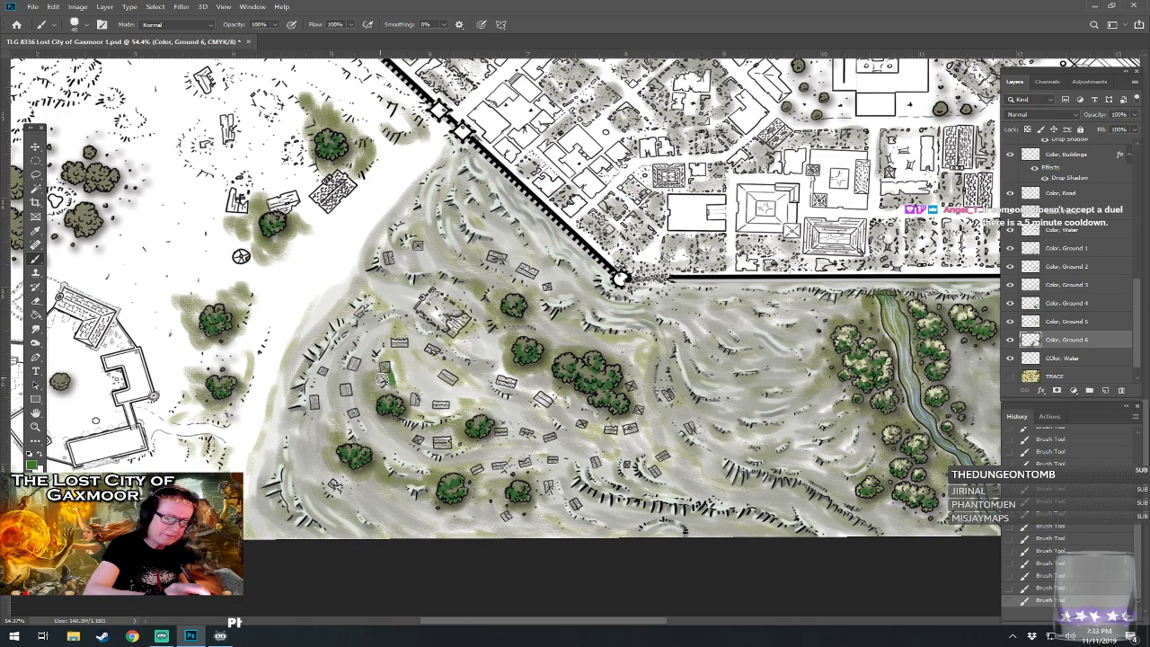
{"action": "mouse_move", "coordinate": [387, 367]}
{"action": "left_mouse_down"}
{"action": "mouse_move", "coordinate": [408, 385]}
{"action": "mouse_move", "coordinate": [414, 370]}
{"action": "mouse_move", "coordinate": [405, 396]}
{"action": "mouse_move", "coordinate": [450, 418]}
{"action": "mouse_move", "coordinate": [439, 406]}
{"action": "mouse_move", "coordinate": [457, 394]}
{"action": "mouse_move", "coordinate": [478, 399]}
{"action": "mouse_move", "coordinate": [440, 351]}
{"action": "mouse_move", "coordinate": [493, 348]}
{"action": "mouse_move", "coordinate": [529, 392]}
{"action": "left_mouse_up"}
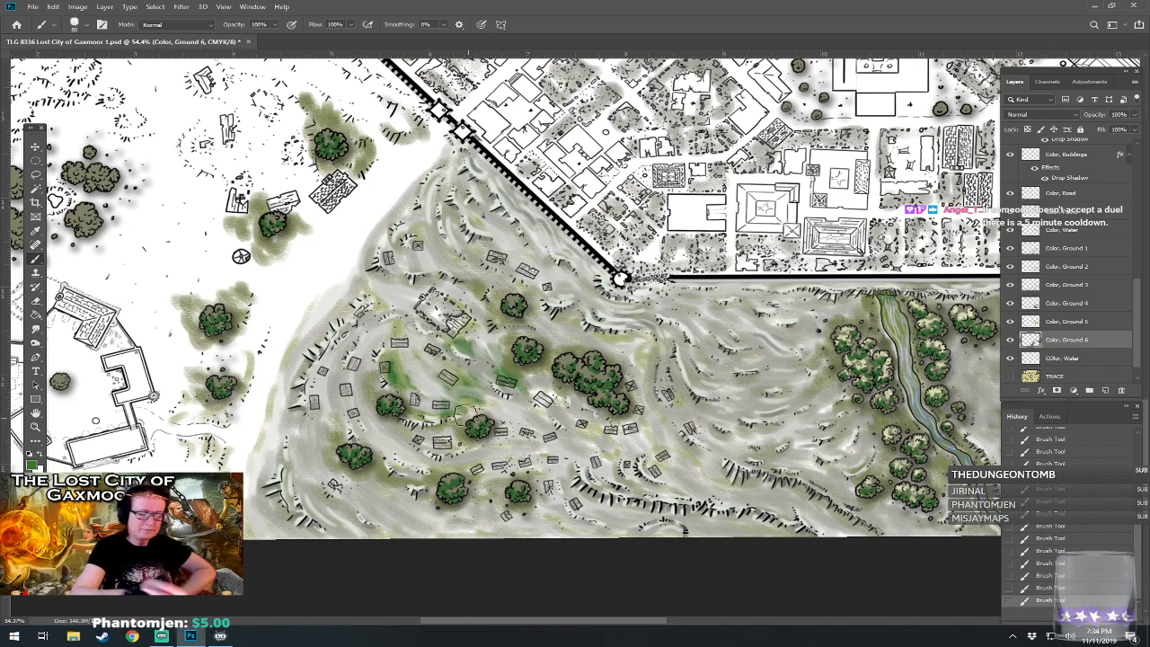
{"action": "mouse_move", "coordinate": [465, 360]}
{"action": "left_mouse_down"}
{"action": "mouse_move", "coordinate": [501, 405]}
{"action": "mouse_move", "coordinate": [529, 378]}
{"action": "mouse_move", "coordinate": [569, 405]}
{"action": "mouse_move", "coordinate": [502, 385]}
{"action": "mouse_move", "coordinate": [458, 317]}
{"action": "mouse_move", "coordinate": [491, 333]}
{"action": "mouse_move", "coordinate": [429, 331]}
{"action": "mouse_move", "coordinate": [426, 317]}
{"action": "mouse_move", "coordinate": [454, 301]}
{"action": "mouse_move", "coordinate": [429, 290]}
{"action": "mouse_move", "coordinate": [450, 289]}
{"action": "mouse_move", "coordinate": [478, 301]}
{"action": "mouse_move", "coordinate": [404, 306]}
{"action": "mouse_move", "coordinate": [386, 296]}
{"action": "mouse_move", "coordinate": [403, 283]}
{"action": "mouse_move", "coordinate": [384, 307]}
{"action": "mouse_move", "coordinate": [348, 320]}
{"action": "mouse_move", "coordinate": [377, 319]}
{"action": "mouse_move", "coordinate": [376, 337]}
{"action": "mouse_move", "coordinate": [323, 367]}
{"action": "mouse_move", "coordinate": [335, 346]}
{"action": "mouse_move", "coordinate": [310, 379]}
{"action": "mouse_move", "coordinate": [313, 396]}
{"action": "mouse_move", "coordinate": [333, 382]}
{"action": "mouse_move", "coordinate": [343, 414]}
{"action": "mouse_move", "coordinate": [353, 391]}
{"action": "mouse_move", "coordinate": [304, 430]}
{"action": "mouse_move", "coordinate": [304, 416]}
{"action": "mouse_move", "coordinate": [285, 492]}
{"action": "mouse_move", "coordinate": [314, 532]}
{"action": "mouse_move", "coordinate": [344, 536]}
{"action": "mouse_move", "coordinate": [339, 482]}
{"action": "mouse_move", "coordinate": [427, 530]}
{"action": "mouse_move", "coordinate": [437, 490]}
{"action": "mouse_move", "coordinate": [432, 523]}
{"action": "mouse_move", "coordinate": [480, 537]}
{"action": "mouse_move", "coordinate": [452, 519]}
{"action": "mouse_move", "coordinate": [521, 539]}
{"action": "mouse_move", "coordinate": [482, 482]}
{"action": "mouse_move", "coordinate": [559, 532]}
{"action": "mouse_move", "coordinate": [564, 513]}
{"action": "mouse_move", "coordinate": [593, 522]}
{"action": "mouse_move", "coordinate": [514, 528]}
{"action": "mouse_move", "coordinate": [586, 533]}
{"action": "mouse_move", "coordinate": [601, 515]}
{"action": "mouse_move", "coordinate": [632, 524]}
{"action": "mouse_move", "coordinate": [580, 503]}
{"action": "mouse_move", "coordinate": [627, 487]}
{"action": "mouse_move", "coordinate": [710, 526]}
{"action": "mouse_move", "coordinate": [608, 462]}
{"action": "mouse_move", "coordinate": [665, 489]}
{"action": "mouse_move", "coordinate": [620, 454]}
{"action": "mouse_move", "coordinate": [644, 442]}
{"action": "mouse_move", "coordinate": [582, 440]}
{"action": "mouse_move", "coordinate": [634, 421]}
{"action": "mouse_move", "coordinate": [663, 442]}
{"action": "mouse_move", "coordinate": [465, 446]}
{"action": "mouse_move", "coordinate": [500, 454]}
{"action": "mouse_move", "coordinate": [416, 466]}
{"action": "mouse_move", "coordinate": [539, 462]}
{"action": "mouse_move", "coordinate": [452, 455]}
{"action": "mouse_move", "coordinate": [466, 413]}
{"action": "mouse_move", "coordinate": [566, 405]}
{"action": "mouse_move", "coordinate": [543, 433]}
{"action": "mouse_move", "coordinate": [386, 426]}
{"action": "mouse_move", "coordinate": [343, 419]}
{"action": "mouse_move", "coordinate": [350, 384]}
{"action": "mouse_move", "coordinate": [346, 415]}
{"action": "left_mouse_up"}
- Brush dark green over the settlement's outer slopes and the contours between the southwestern corner tower and the river
{"action": "mouse_move", "coordinate": [361, 484]}
{"action": "left_mouse_down"}
{"action": "mouse_move", "coordinate": [315, 499]}
{"action": "mouse_move", "coordinate": [288, 530]}
{"action": "mouse_move", "coordinate": [261, 472]}
{"action": "mouse_move", "coordinate": [274, 423]}
{"action": "mouse_move", "coordinate": [254, 510]}
{"action": "mouse_move", "coordinate": [276, 474]}
{"action": "mouse_move", "coordinate": [287, 374]}
{"action": "mouse_move", "coordinate": [364, 270]}
{"action": "mouse_move", "coordinate": [394, 319]}
{"action": "mouse_move", "coordinate": [200, 363]}
{"action": "left_mouse_up"}
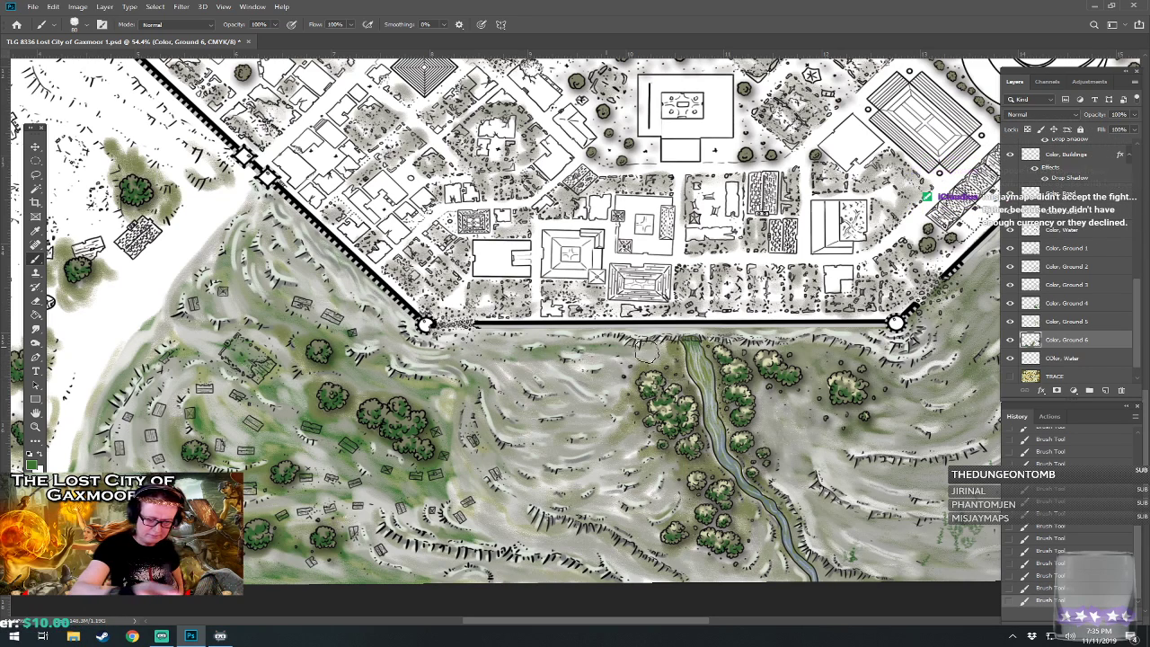
{"action": "mouse_move", "coordinate": [636, 363]}
{"action": "left_mouse_down"}
{"action": "mouse_move", "coordinate": [508, 367]}
{"action": "mouse_move", "coordinate": [498, 383]}
{"action": "left_mouse_up"}
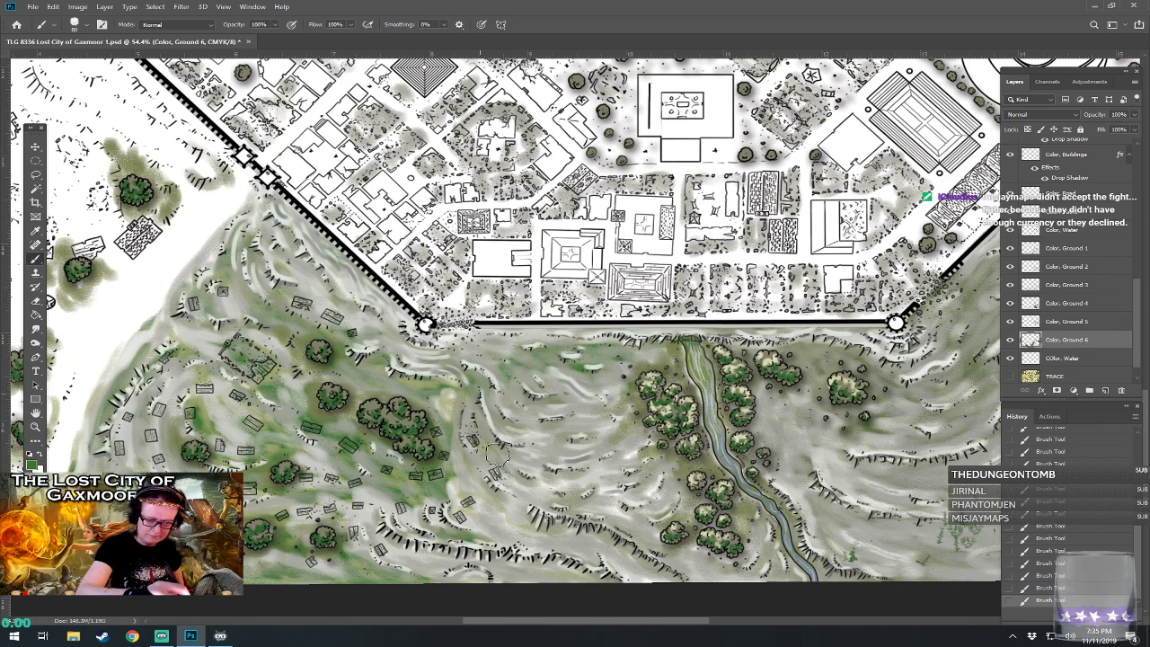
{"action": "mouse_move", "coordinate": [585, 387]}
{"action": "left_mouse_down"}
{"action": "mouse_move", "coordinate": [642, 440]}
{"action": "mouse_move", "coordinate": [622, 472]}
{"action": "left_mouse_up"}
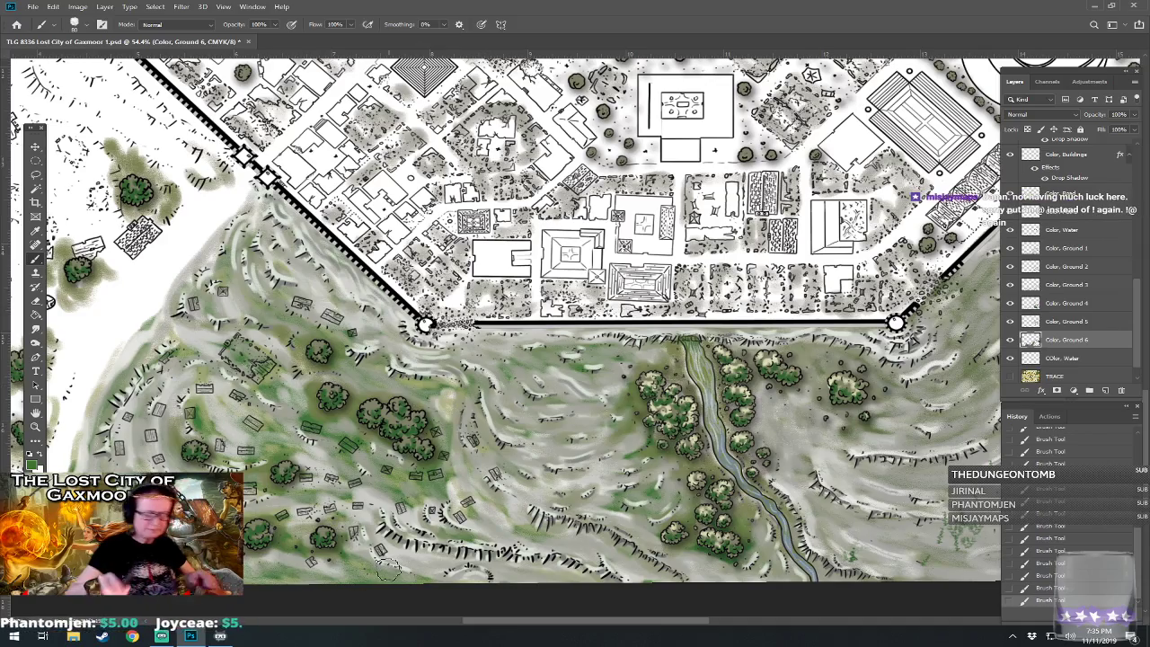
- Examine the green-tinted ground outside the southwestern wall in relation to the coloured eastern side of the map
{"action": "scroll", "coordinate": [584, 503], "scroll_direction": "down", "scroll_amount": 10}
{"action": "left_click_drag", "start_coordinate": [584, 503], "coordinate": [588, 336]}
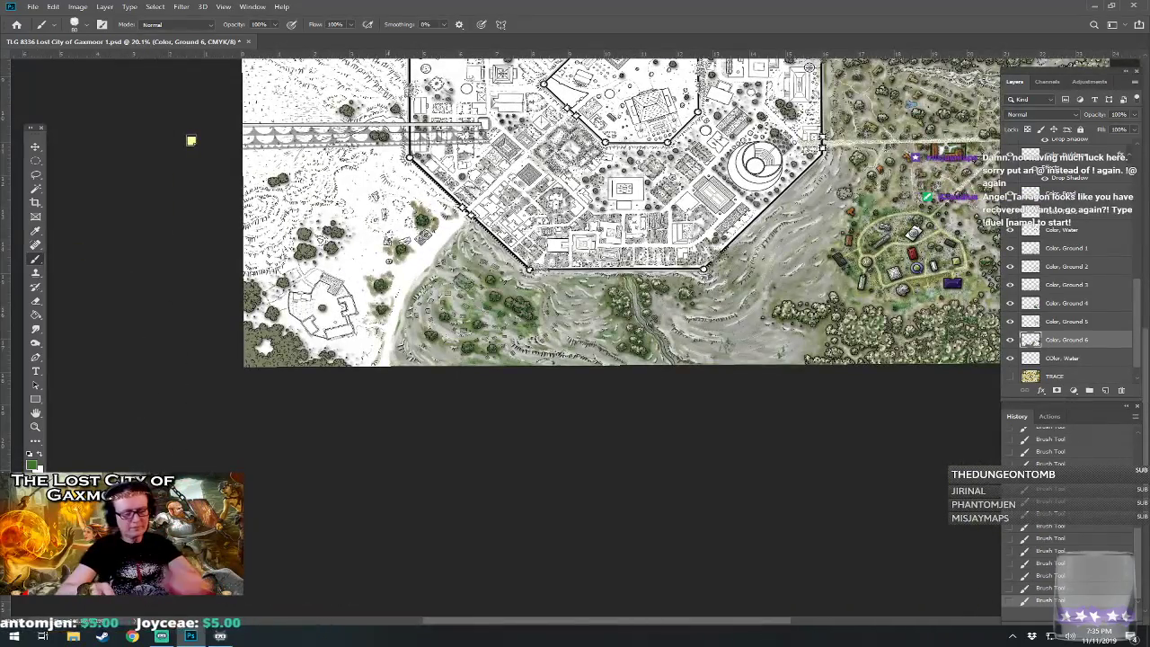
{"action": "scroll", "coordinate": [755, 162], "scroll_direction": "up", "scroll_amount": 6}
{"action": "left_click_drag", "start_coordinate": [755, 161], "coordinate": [769, 194]}
{"action": "scroll", "coordinate": [270, 215], "scroll_direction": "up", "scroll_amount": 1}
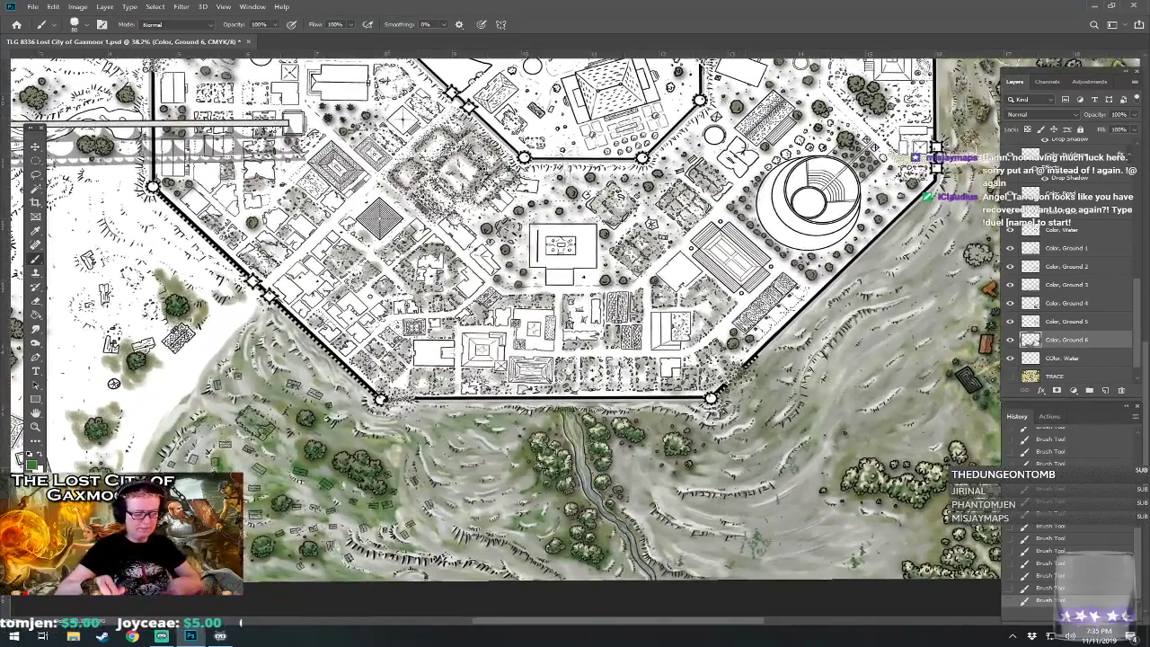
{"action": "scroll", "coordinate": [241, 579], "scroll_direction": "up", "scroll_amount": 4}
{"action": "left_click_drag", "start_coordinate": [368, 528], "coordinate": [389, 541]}
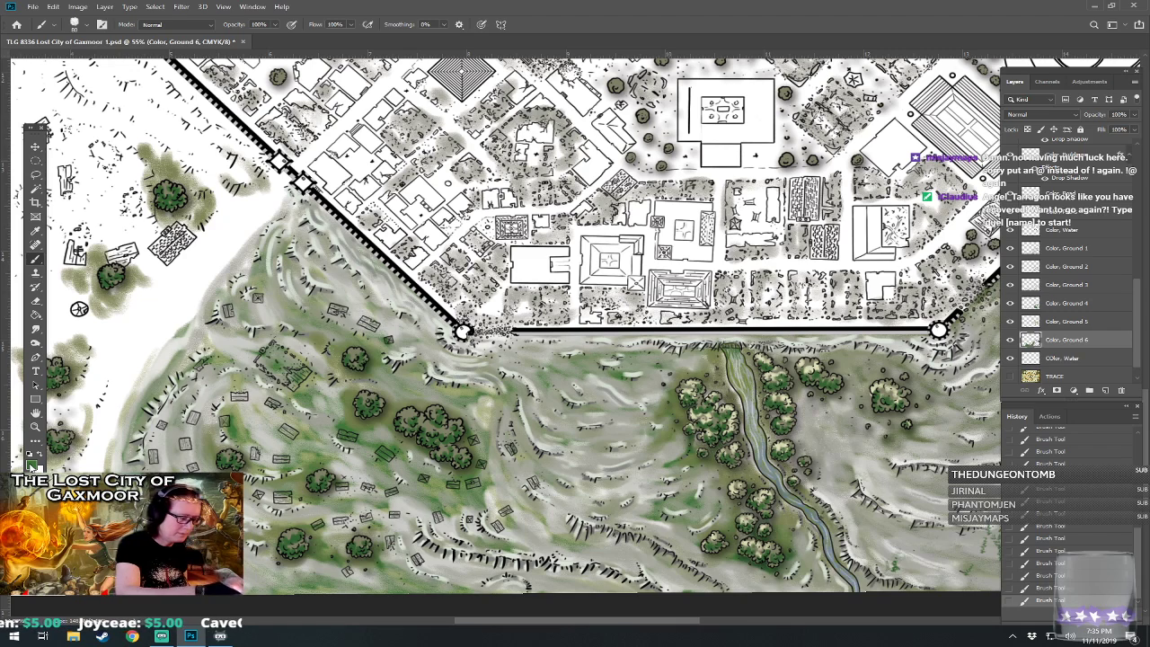
- Set the foreground colour to grey #949993 and make the Color, Ground 1 layer active
{"action": "left_click", "coordinate": [32, 465]}
{"action": "left_click", "coordinate": [649, 402]}
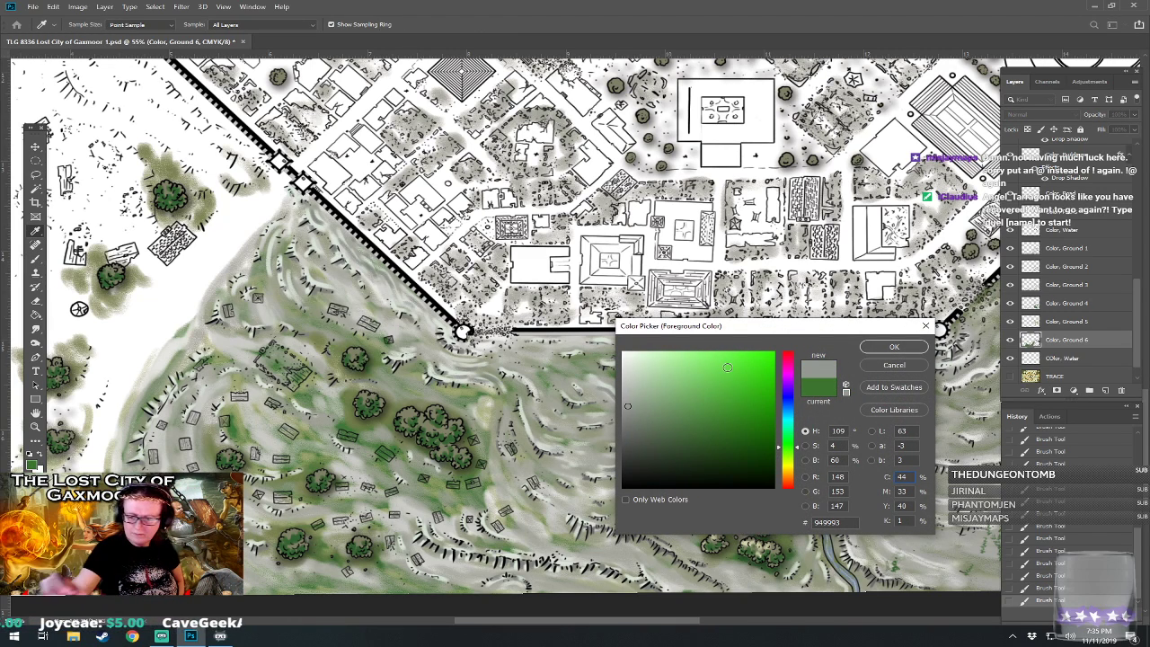
{"action": "left_click", "coordinate": [894, 347]}
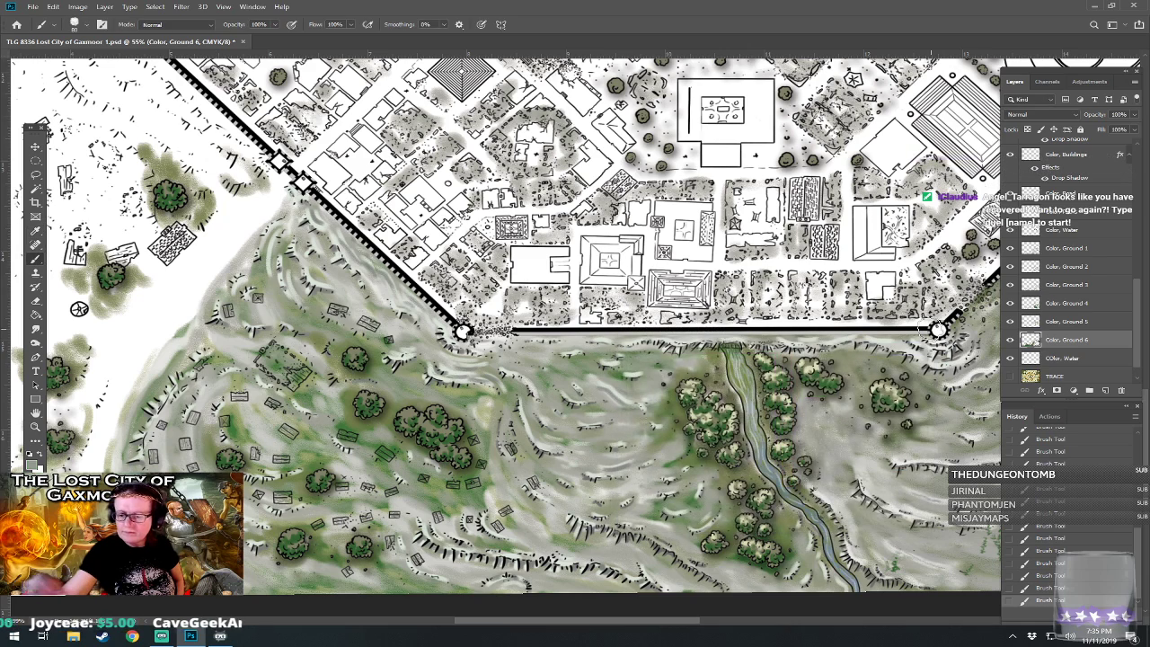
{"action": "left_click", "coordinate": [1078, 249]}
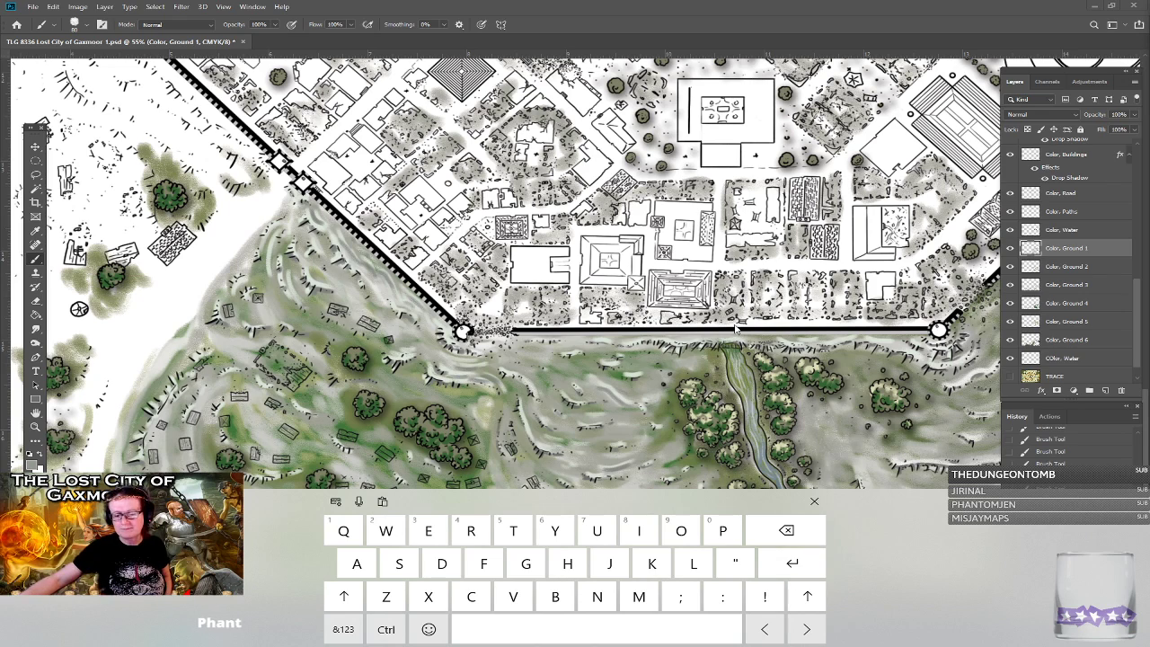
{"action": "left_click", "coordinate": [815, 502]}
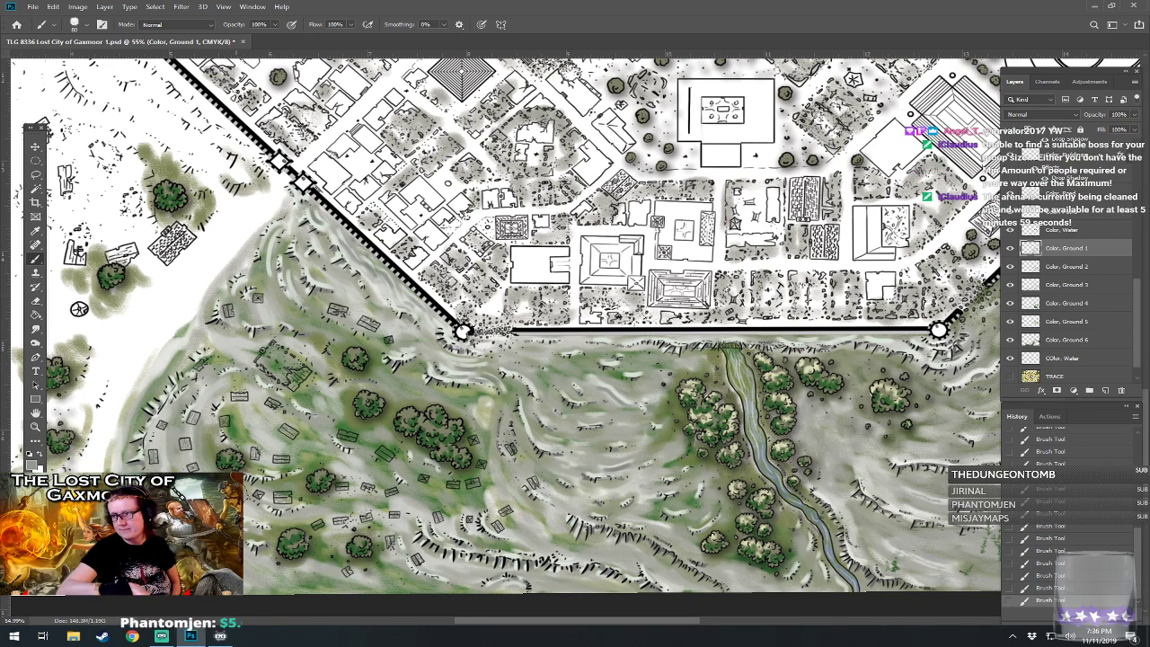
- Review the green-tinted ground against the rest of the map and save the document
{"action": "left_click_drag", "start_coordinate": [503, 323], "coordinate": [516, 313]}
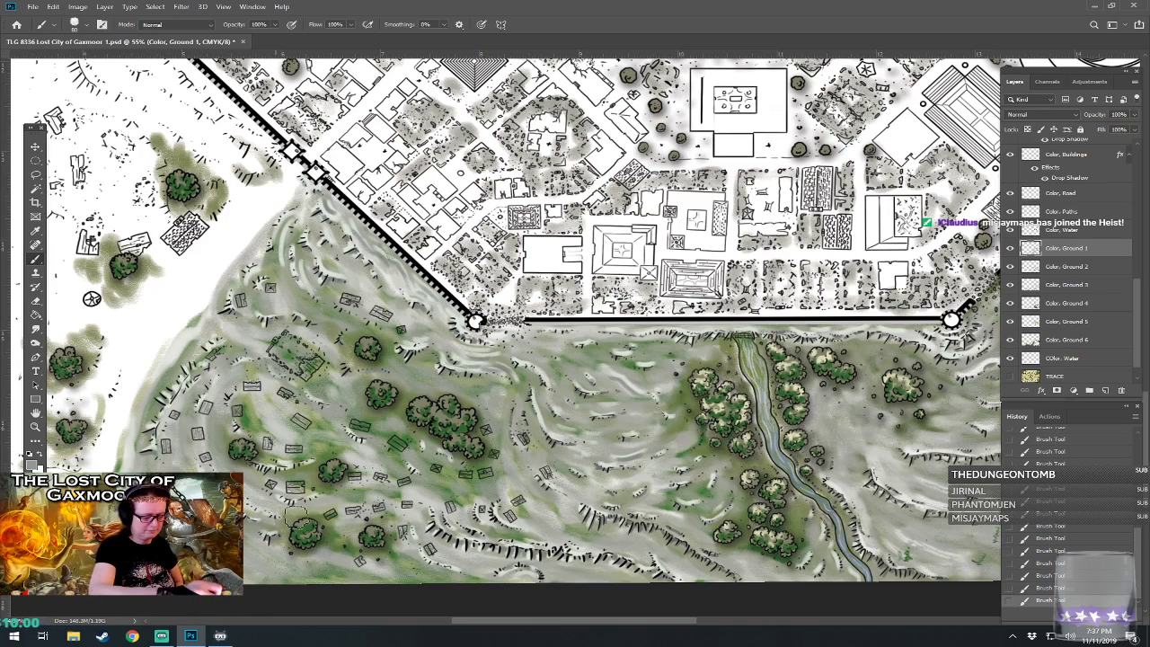
{"action": "left_click_drag", "start_coordinate": [483, 506], "coordinate": [318, 519]}
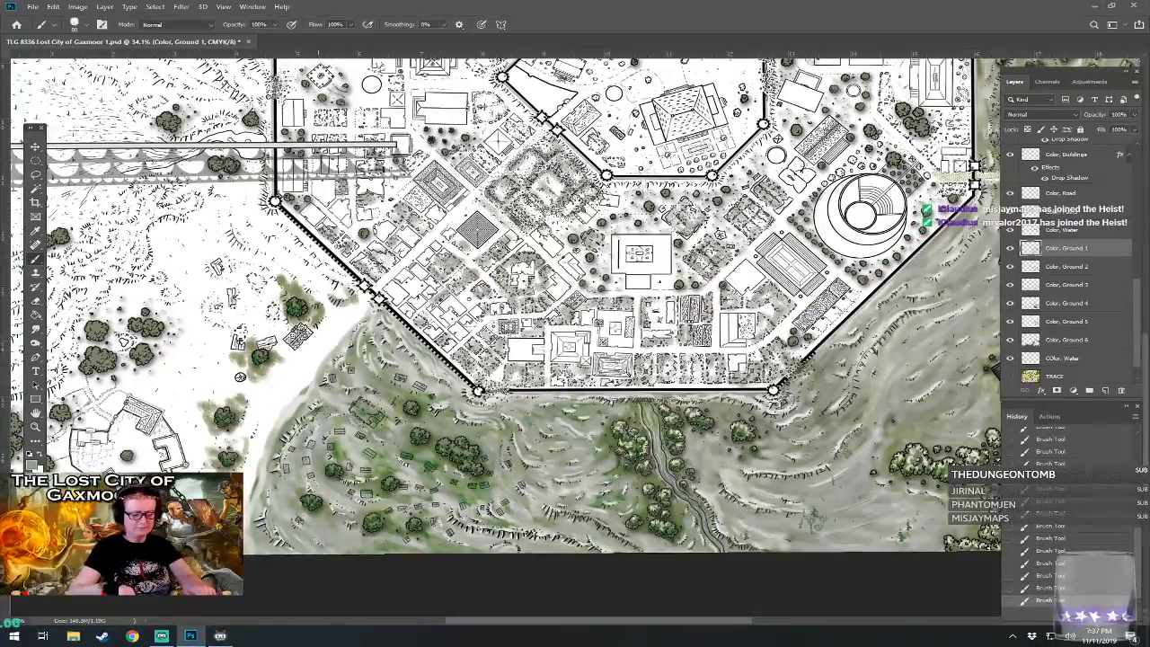
{"action": "scroll", "coordinate": [318, 519], "scroll_direction": "down", "scroll_amount": 4}
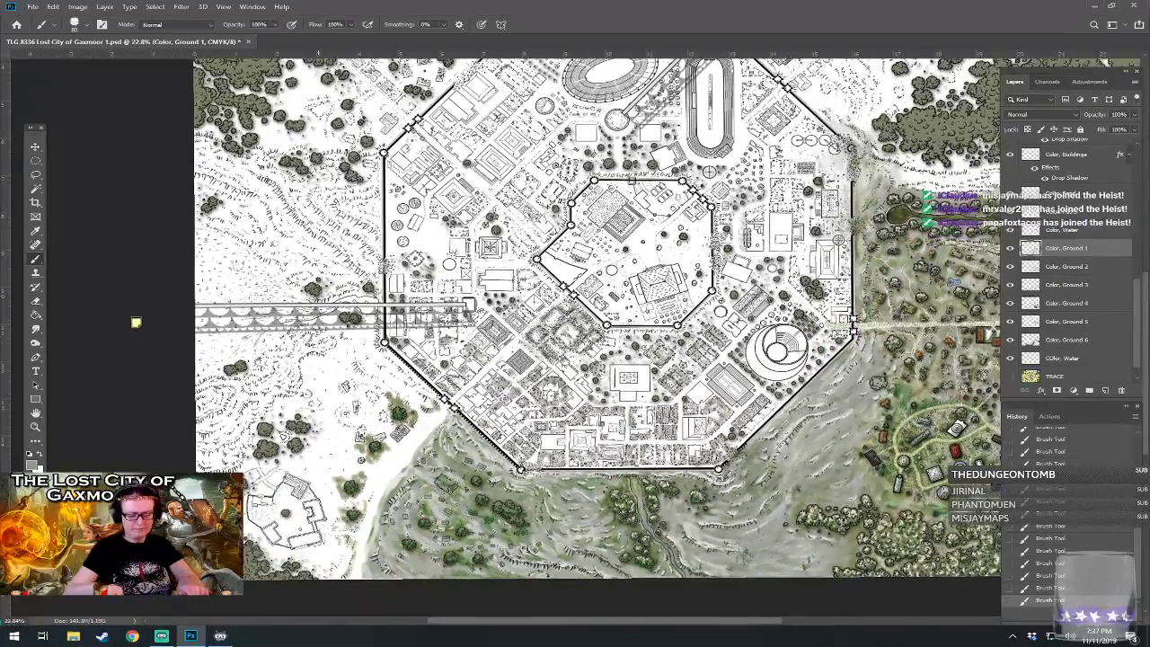
{"action": "scroll", "coordinate": [510, 554], "scroll_direction": "up", "scroll_amount": 3}
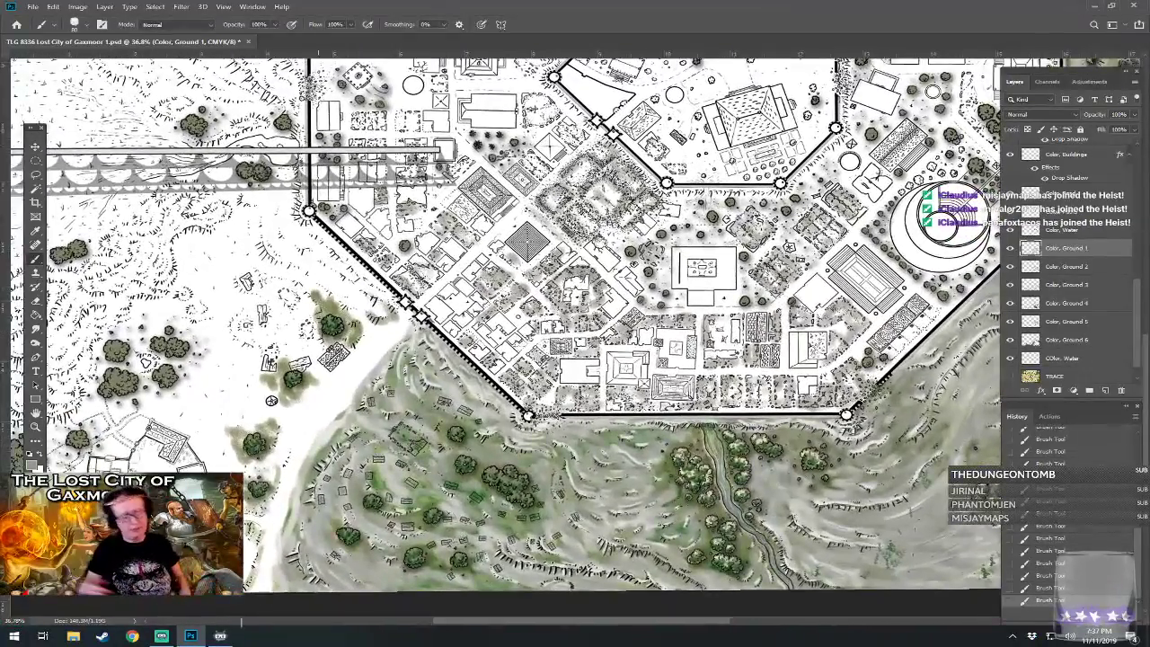
{"action": "key", "text": "ctrl+s"}
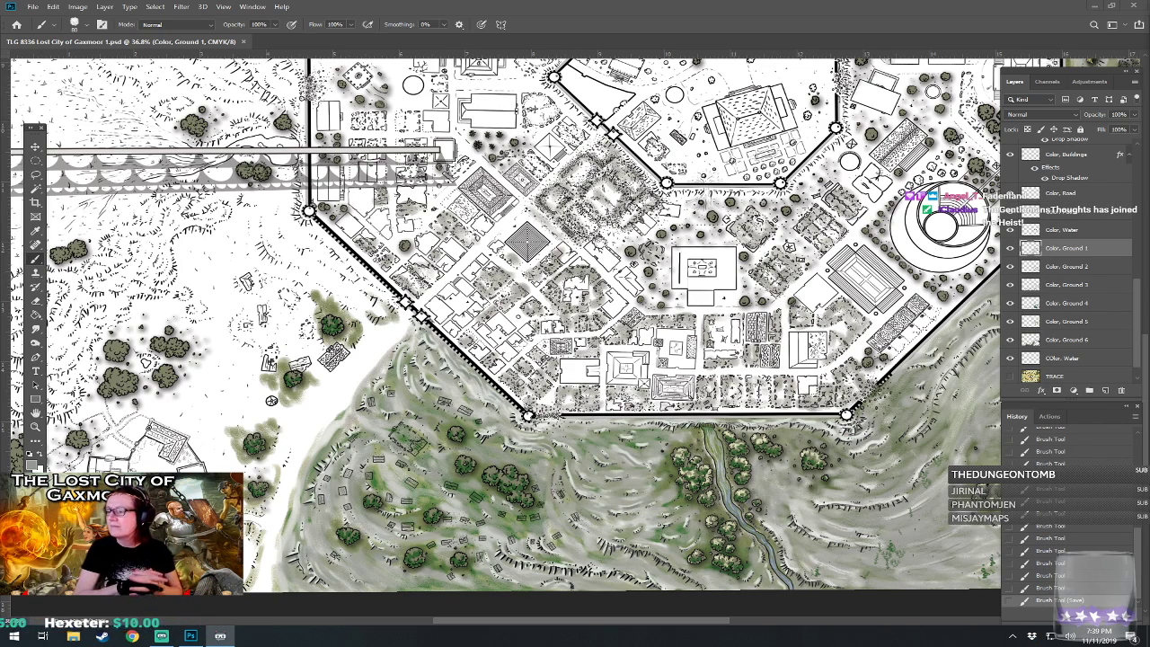
- Choose the Kyle's Drawing Box - Happy HB brush preset
{"action": "scroll", "coordinate": [304, 578], "scroll_direction": "up", "scroll_amount": 2}
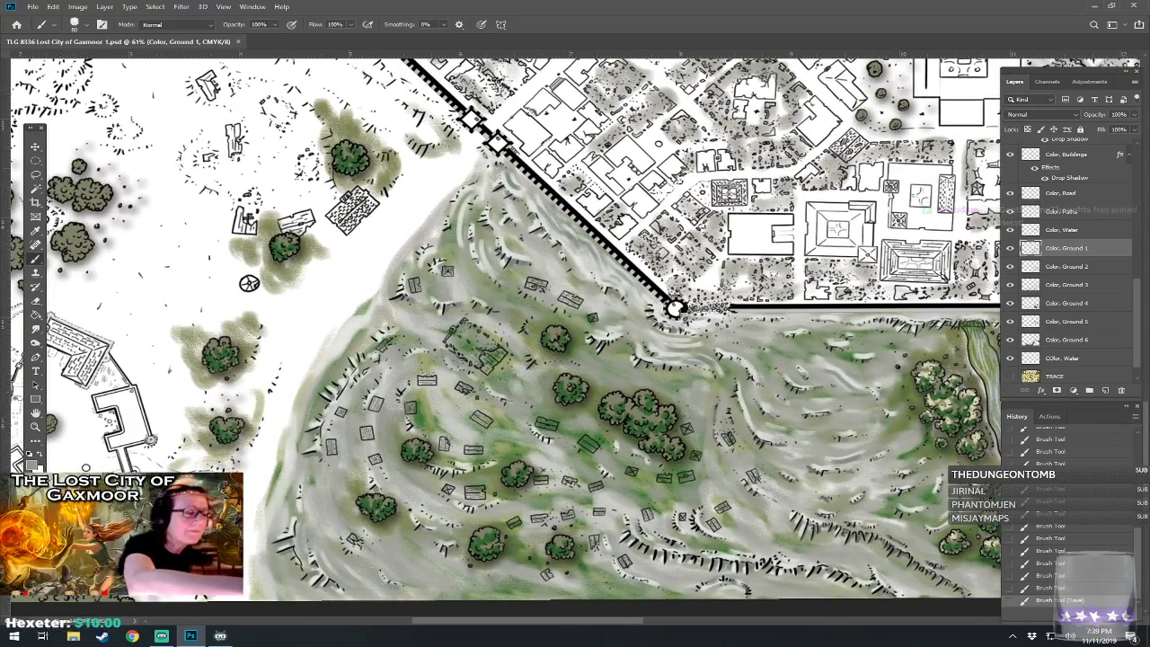
{"action": "left_click", "coordinate": [75, 24]}
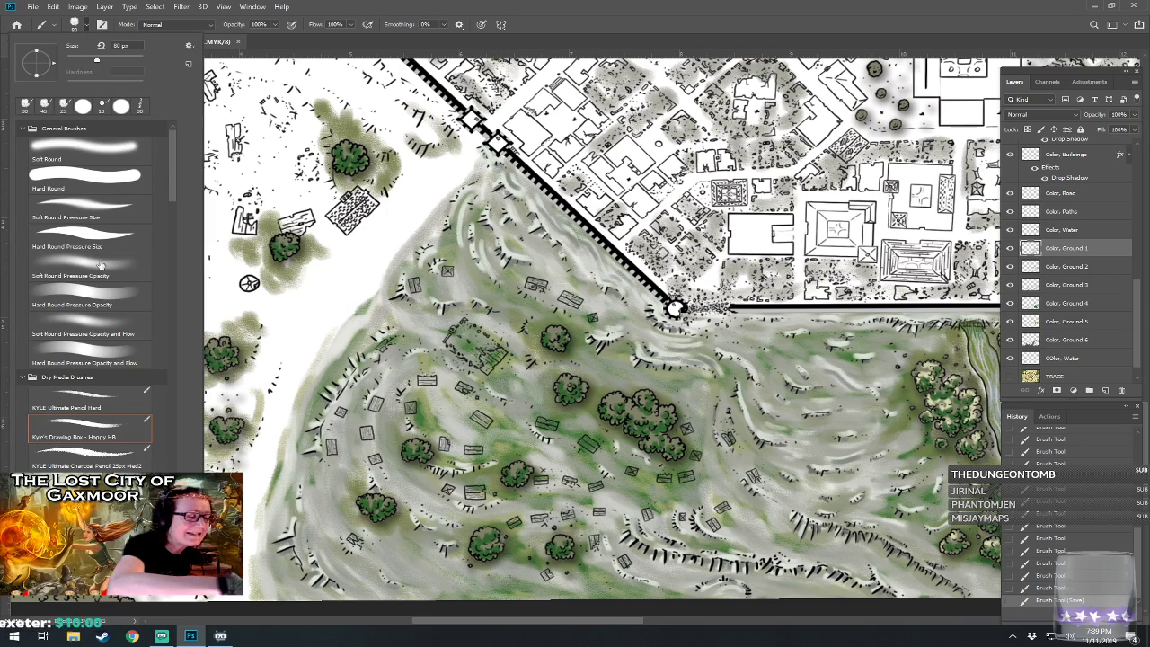
{"action": "double_click", "coordinate": [120, 424]}
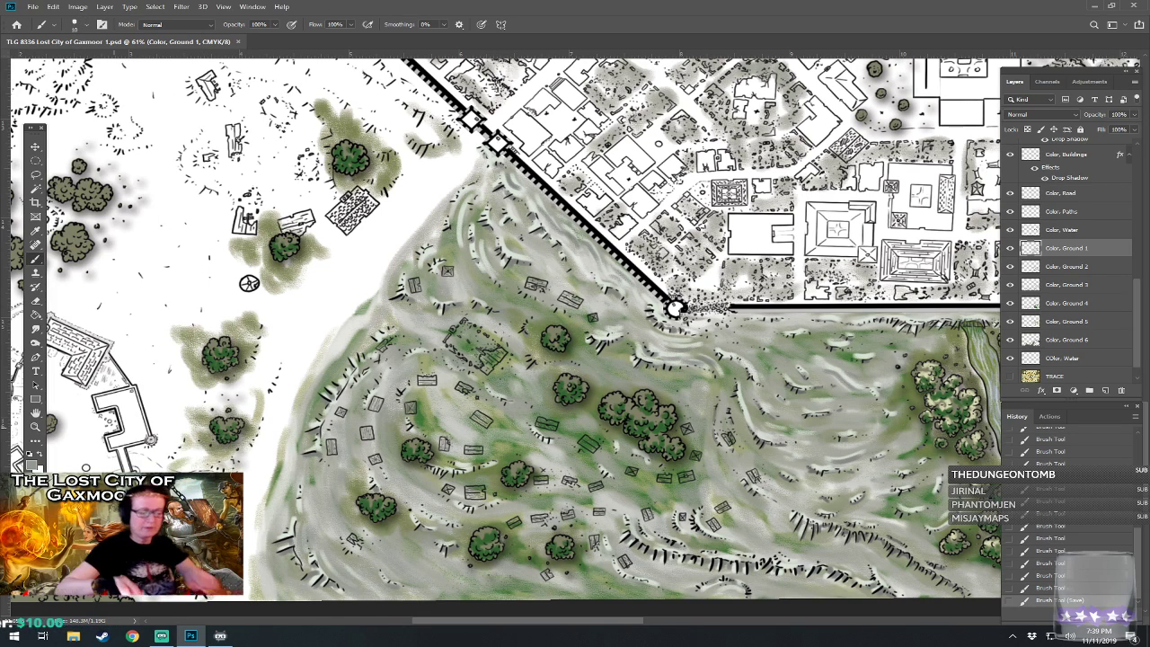
{"action": "scroll", "coordinate": [415, 508], "scroll_direction": "up", "scroll_amount": 5}
{"action": "scroll", "coordinate": [65, 396], "scroll_direction": "down", "scroll_amount": 3}
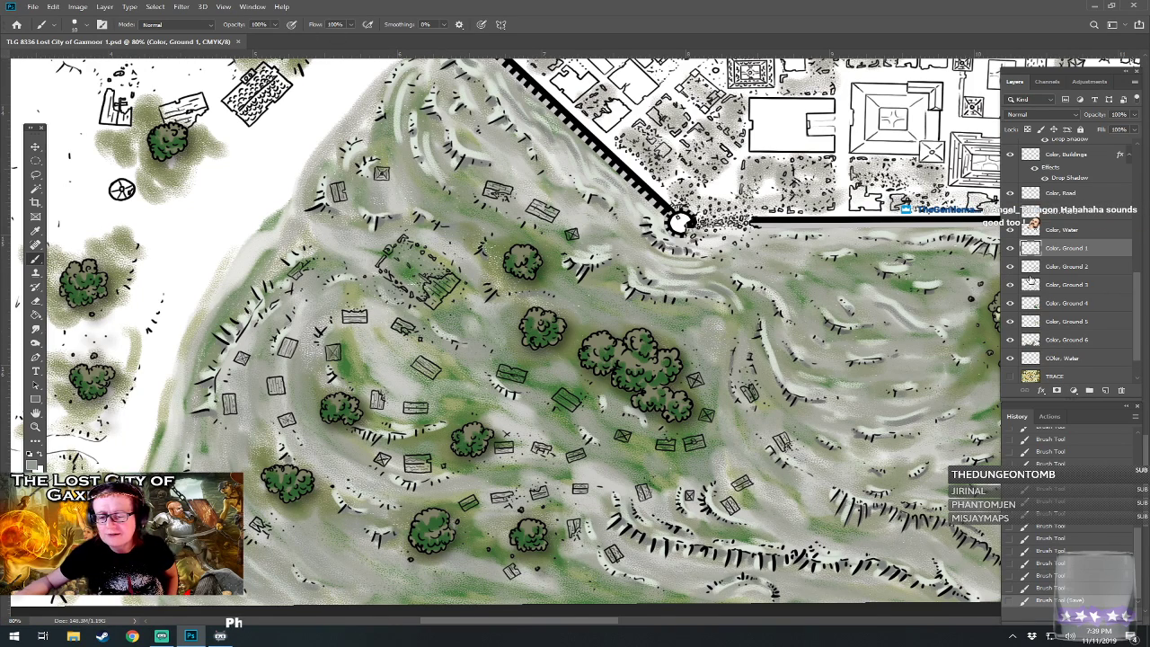
- Make the INK layer active and select the roof interiors of the settlement's northern huts with the Magic Wand
{"action": "scroll", "coordinate": [1030, 279], "scroll_direction": "up", "scroll_amount": 3}
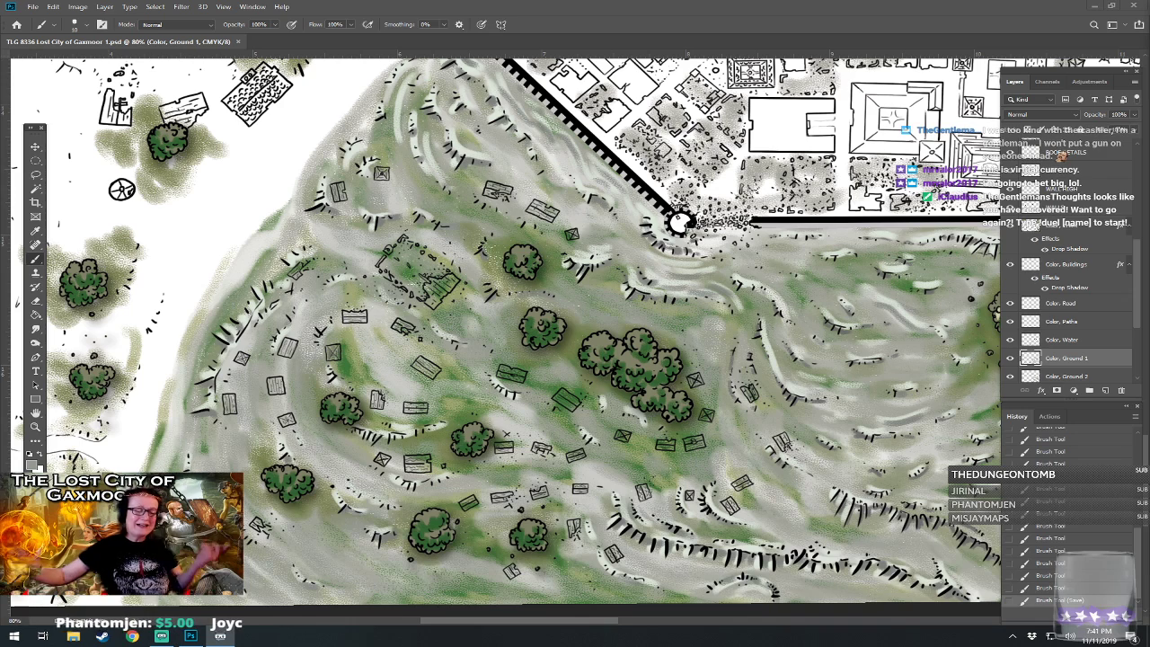
{"action": "left_click_drag", "start_coordinate": [503, 333], "coordinate": [544, 336]}
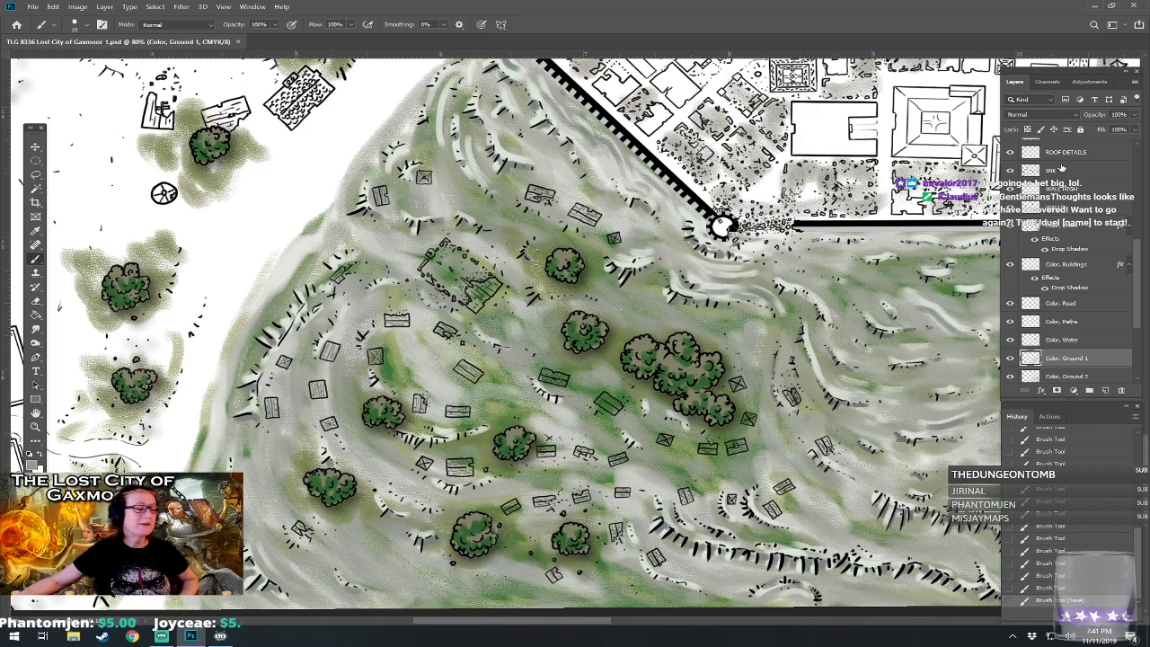
{"action": "left_click", "coordinate": [37, 189]}
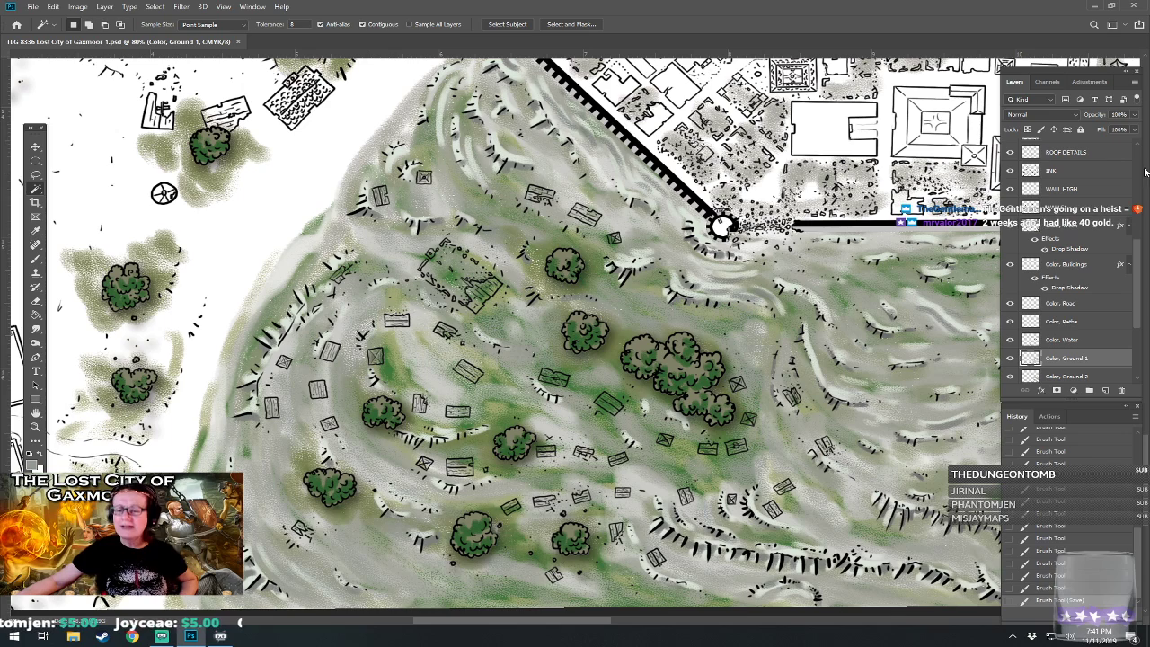
{"action": "left_click", "coordinate": [1091, 172]}
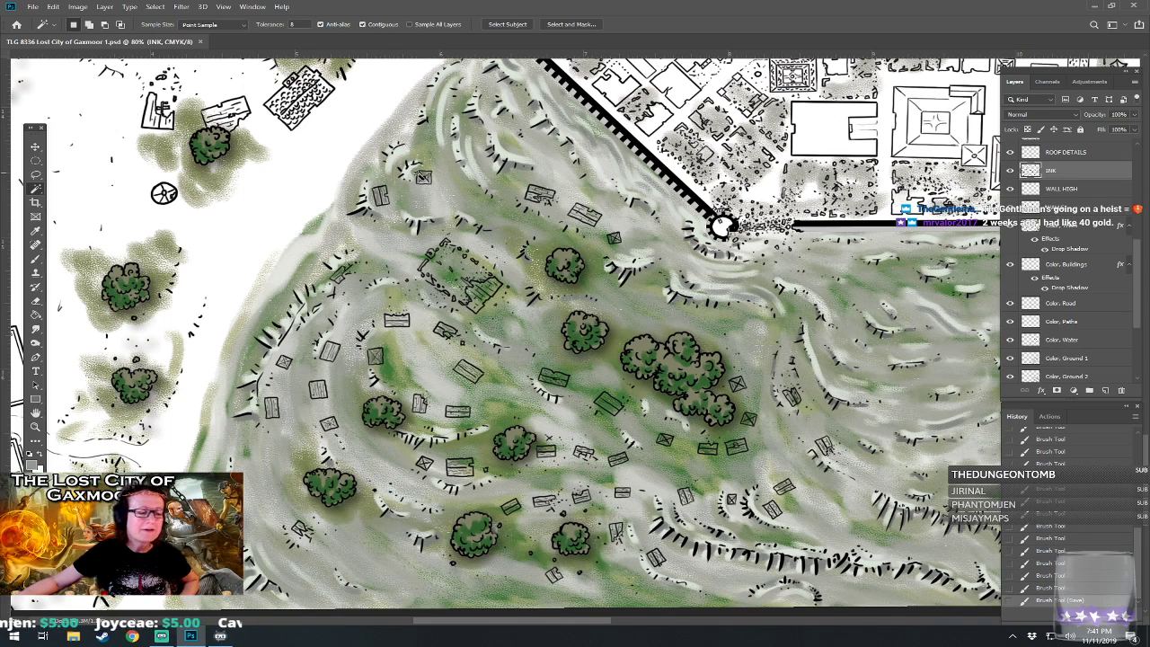
{"action": "left_click", "coordinate": [381, 195]}
{"action": "left_click", "coordinate": [424, 177], "text": "shift"}
{"action": "left_click", "coordinate": [539, 195], "text": "shift"}
{"action": "left_click", "coordinate": [614, 238], "text": "shift"}
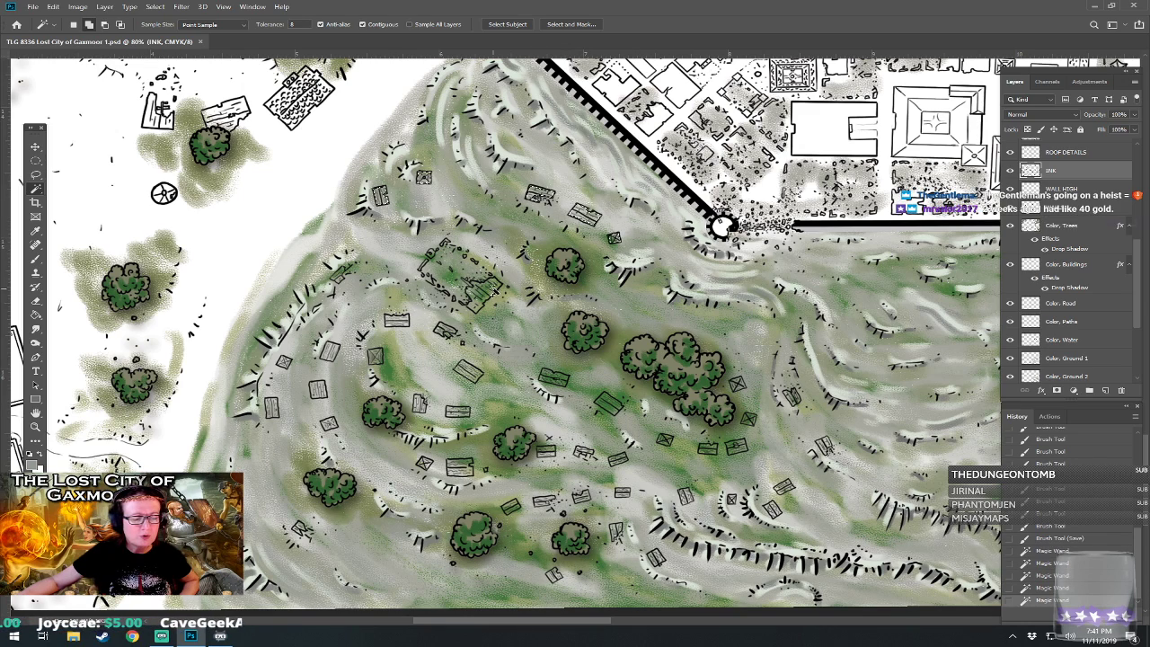
{"action": "left_click", "coordinate": [485, 290], "text": "shift"}
{"action": "left_click", "coordinate": [388, 323], "text": "shift"}
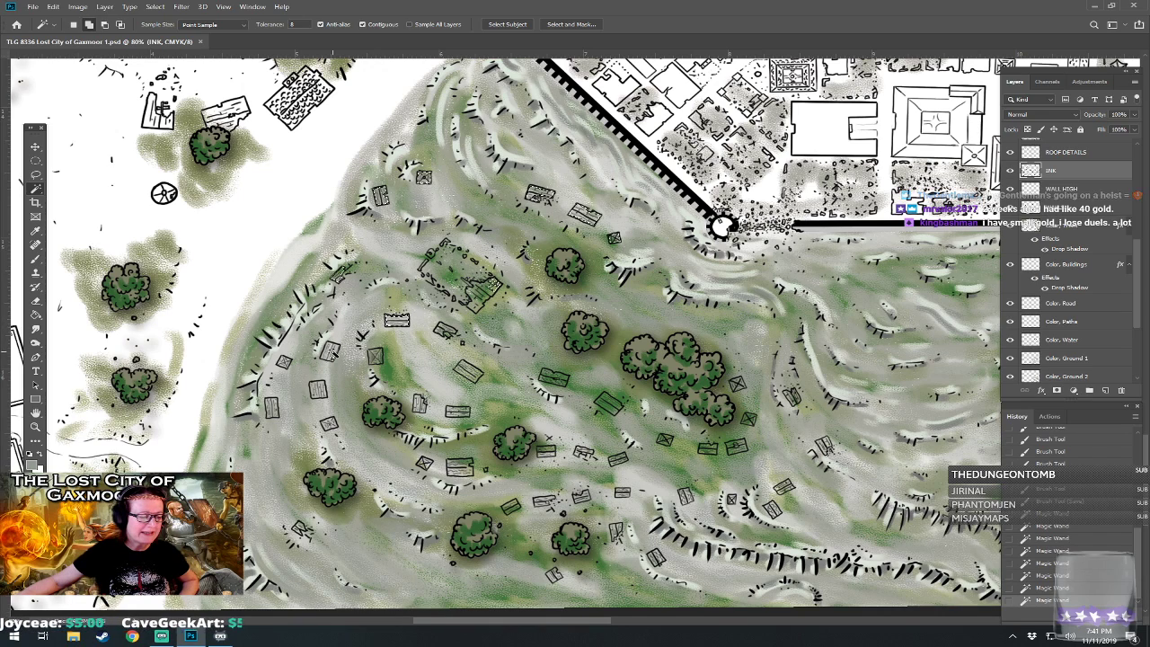
- Add the roof interiors of the huts along the settlement's western side to the Magic Wand selection
{"action": "left_click", "coordinate": [296, 532], "text": "shift"}
{"action": "left_click", "coordinate": [302, 529], "text": "shift"}
{"action": "left_click", "coordinate": [329, 425], "text": "shift"}
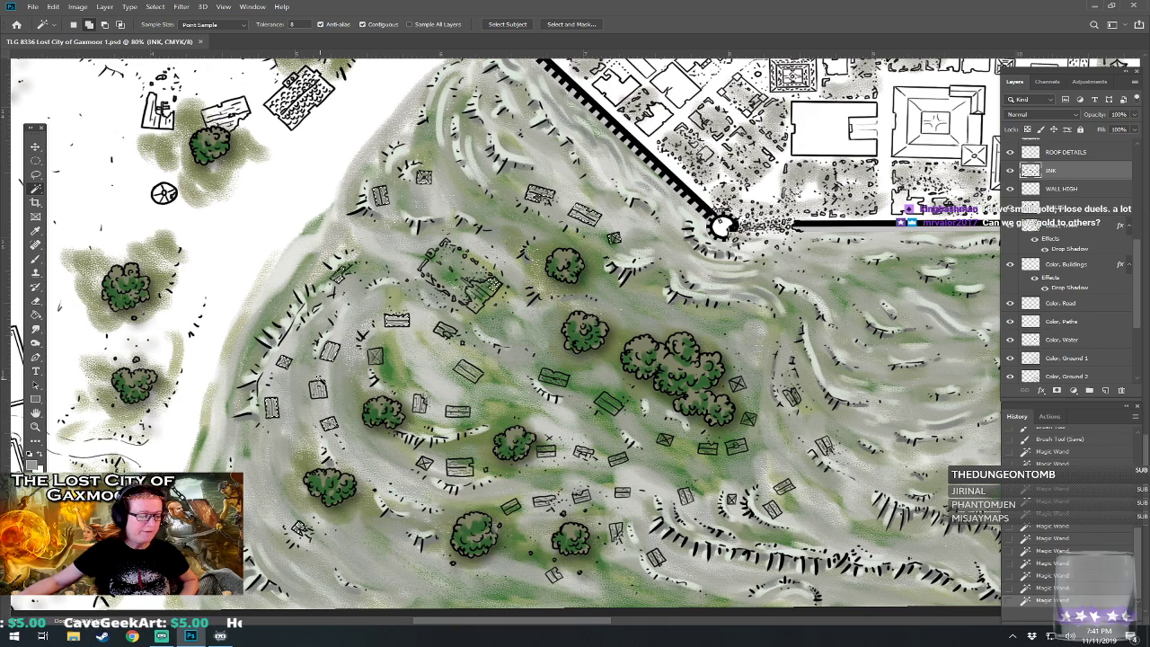
{"action": "left_click", "coordinate": [419, 403], "text": "shift"}
{"action": "left_click", "coordinate": [419, 406], "text": "shift"}
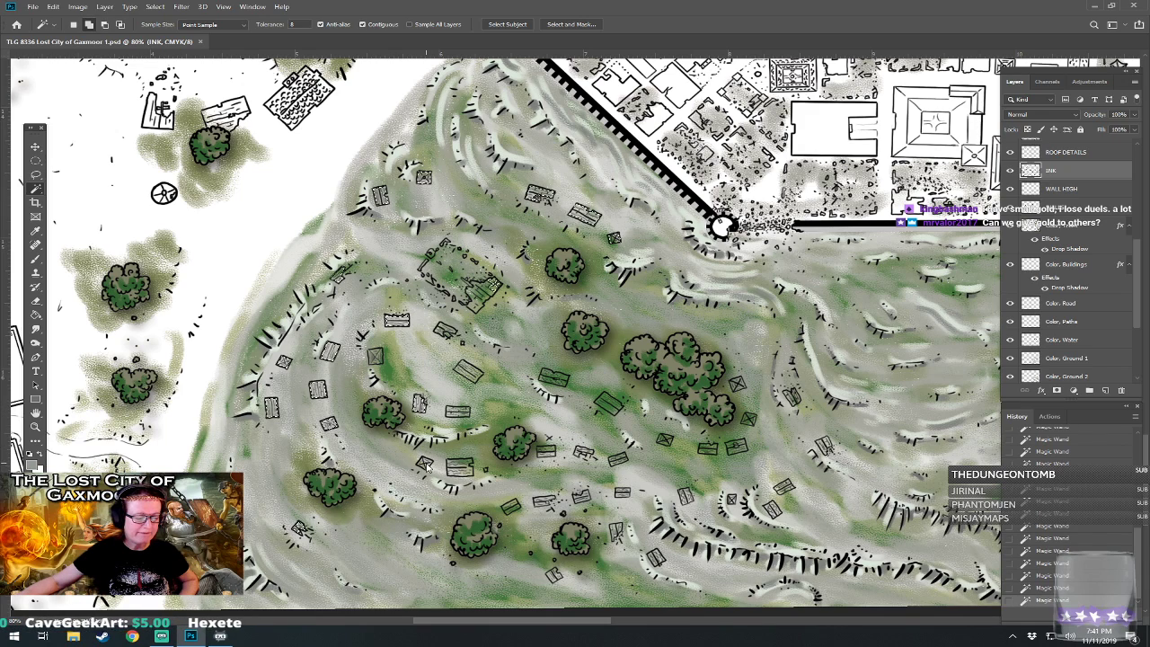
{"action": "left_click", "coordinate": [455, 472], "text": "shift"}
- Add the roof interiors of the settlement's central, southern and eastern huts to the Magic Wand selection
{"action": "left_click", "coordinate": [468, 377], "text": "shift"}
{"action": "left_click", "coordinate": [554, 377], "text": "shift"}
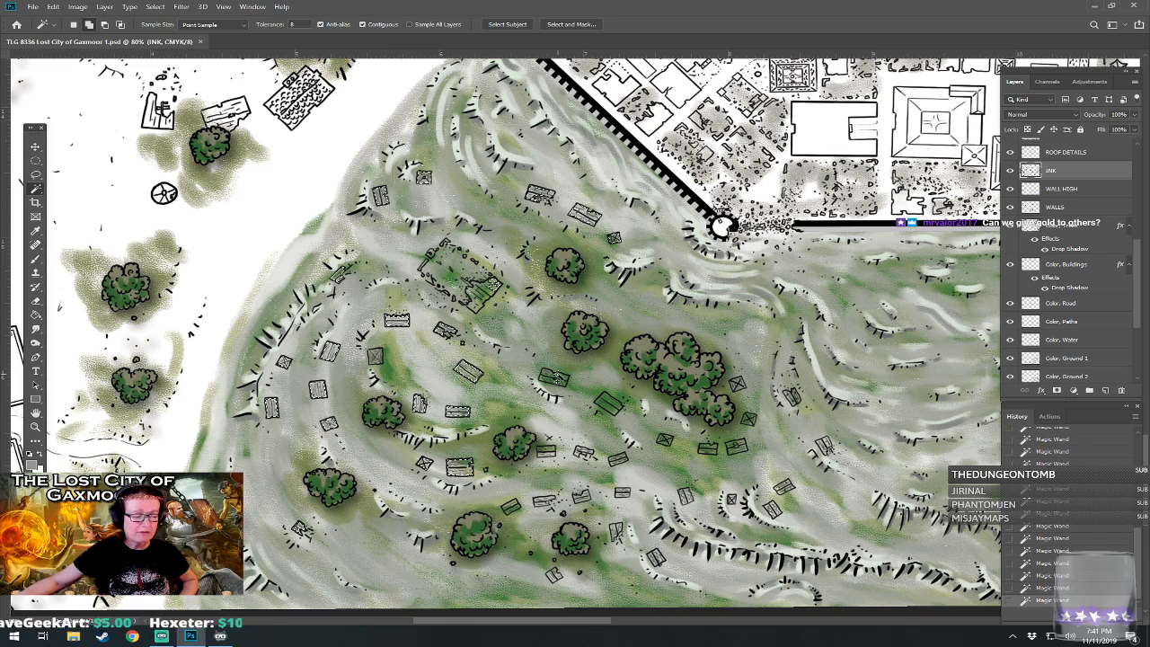
{"action": "left_click", "coordinate": [543, 450], "text": "shift"}
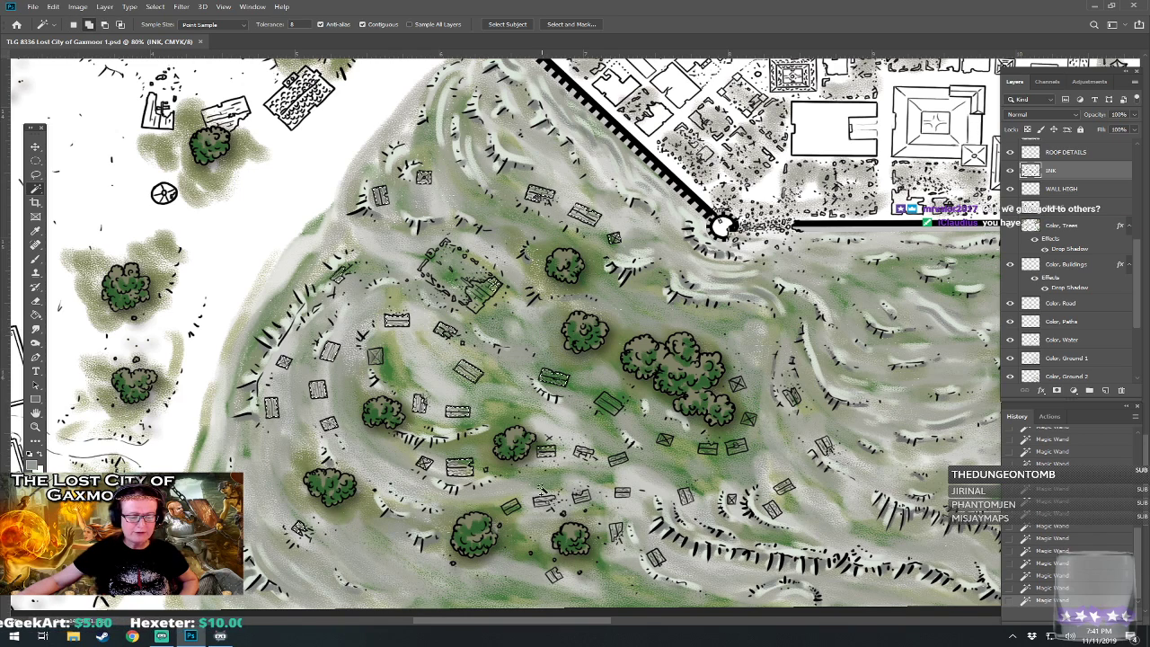
{"action": "left_click", "coordinate": [511, 507], "text": "shift"}
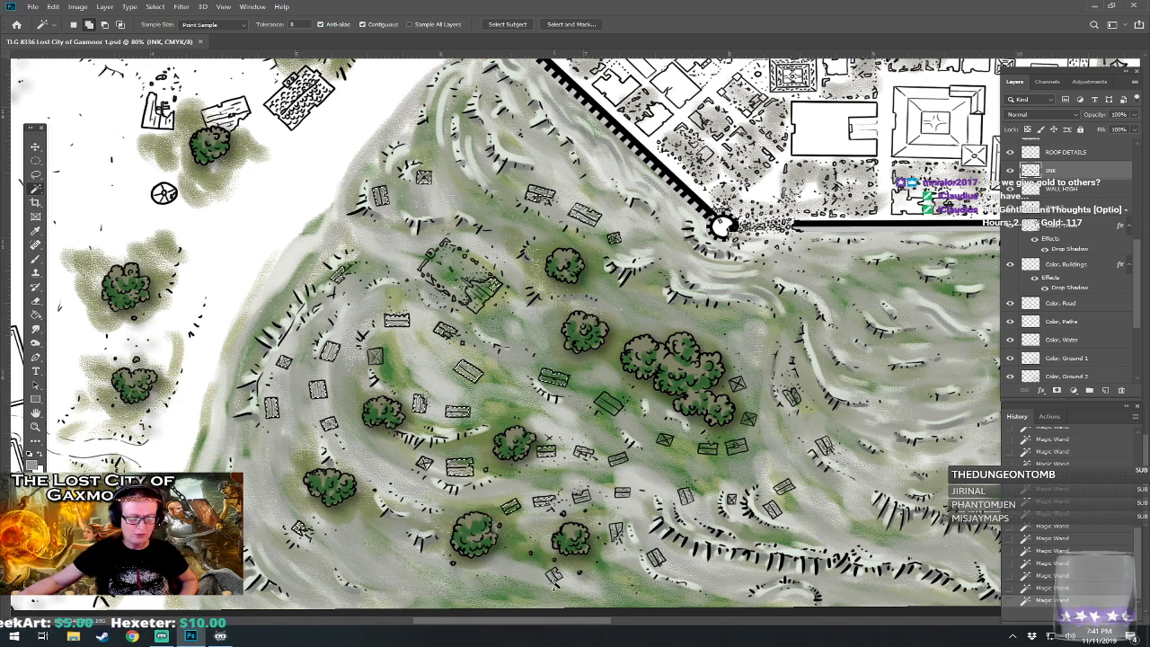
{"action": "left_click", "coordinate": [585, 506], "text": "shift"}
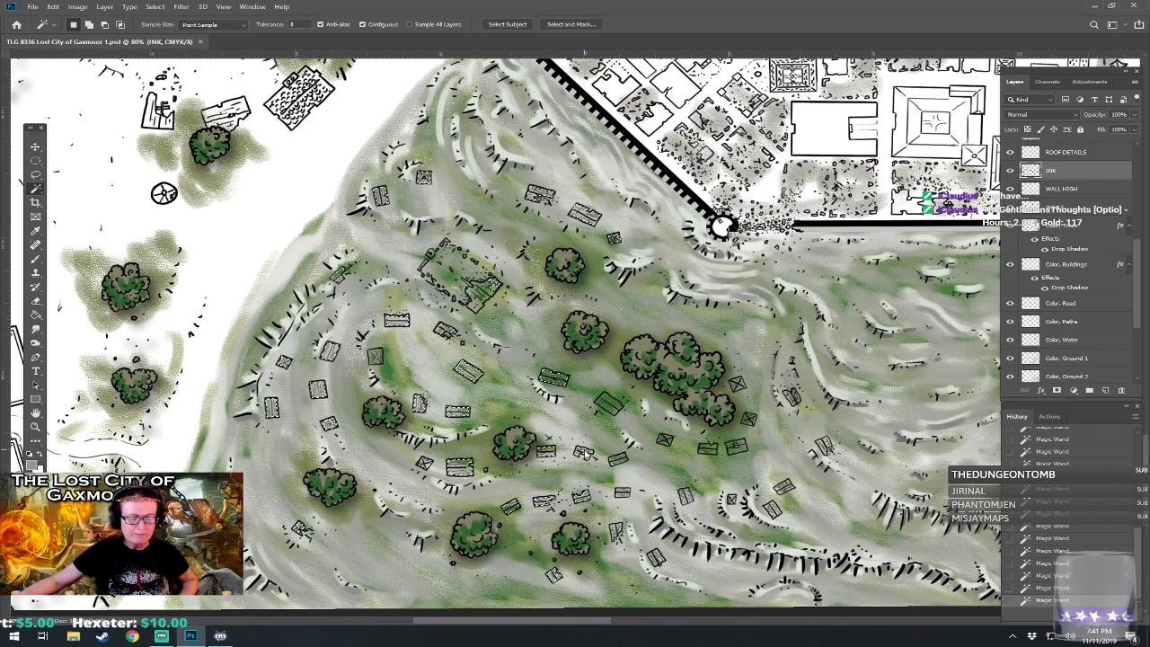
{"action": "left_click", "coordinate": [607, 405], "text": "shift"}
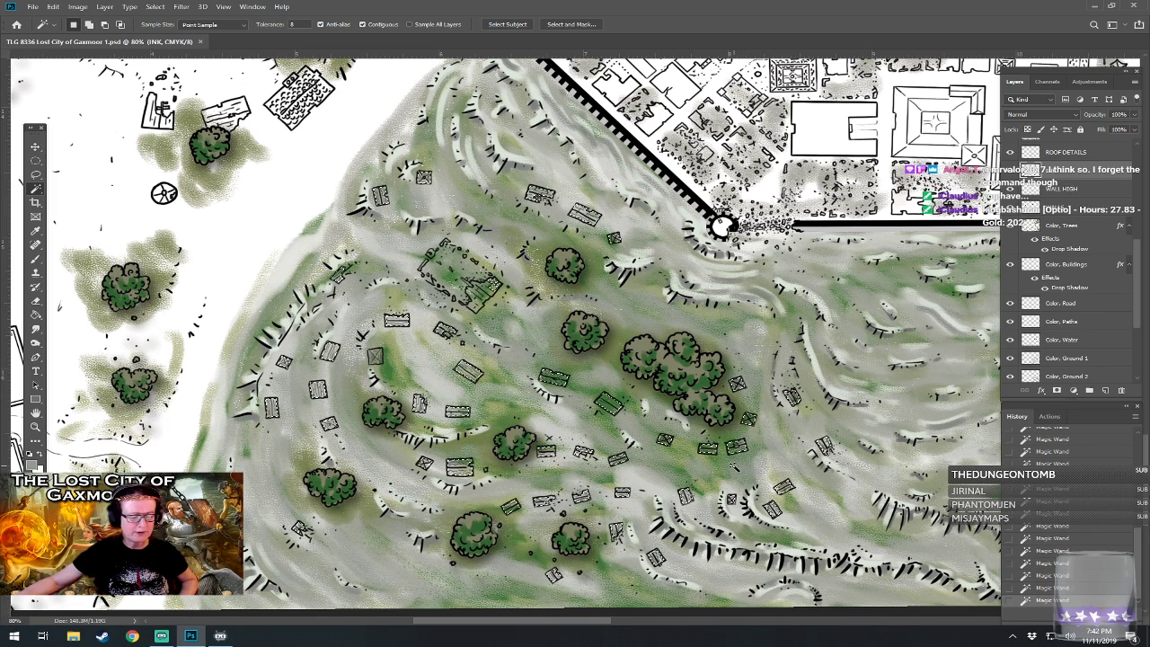
- Expand the hut selection outward so it reaches under the ink outlines
{"action": "left_click", "coordinate": [155, 6]}
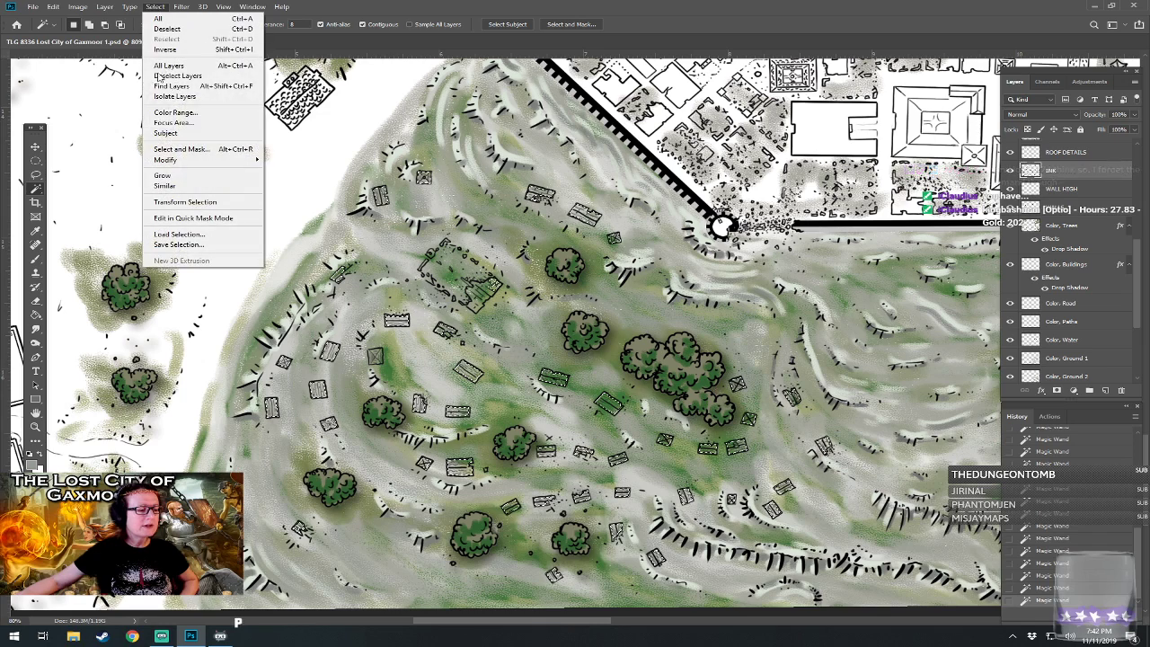
{"action": "mouse_move", "coordinate": [180, 160]}
{"action": "left_click", "coordinate": [285, 181]}
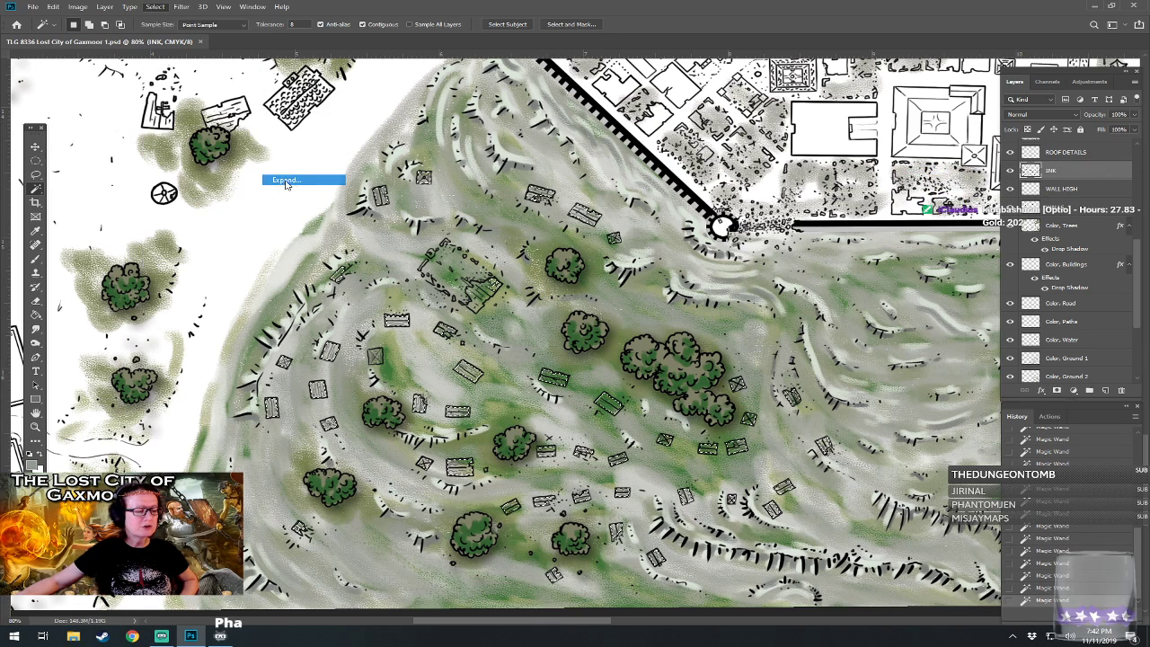
{"action": "left_click", "coordinate": [623, 203]}
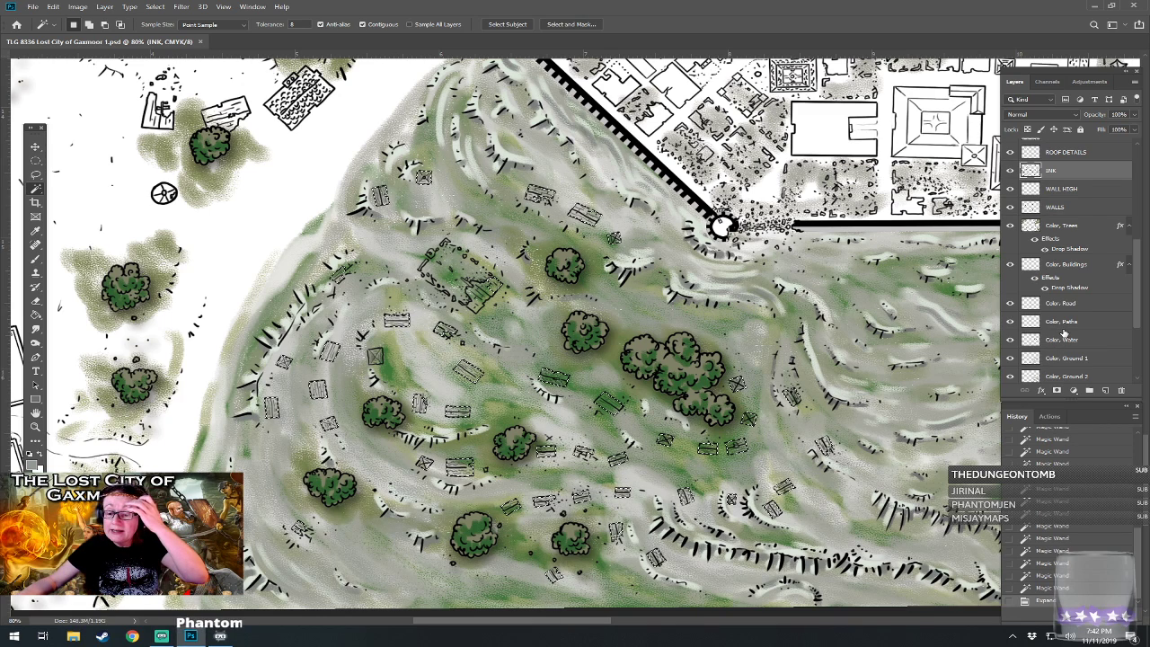
- Fill the selected huts with olive #797645 on the Color, Buildings layer using the Paint Bucket
{"action": "left_click", "coordinate": [1087, 266]}
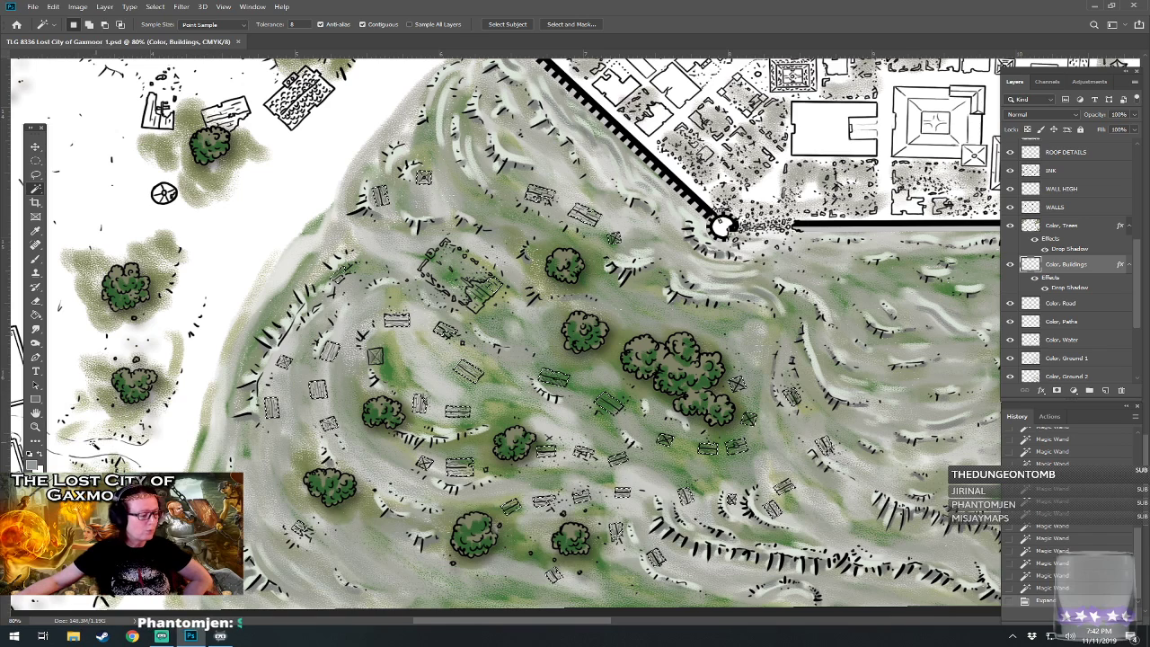
{"action": "left_click", "coordinate": [32, 464]}
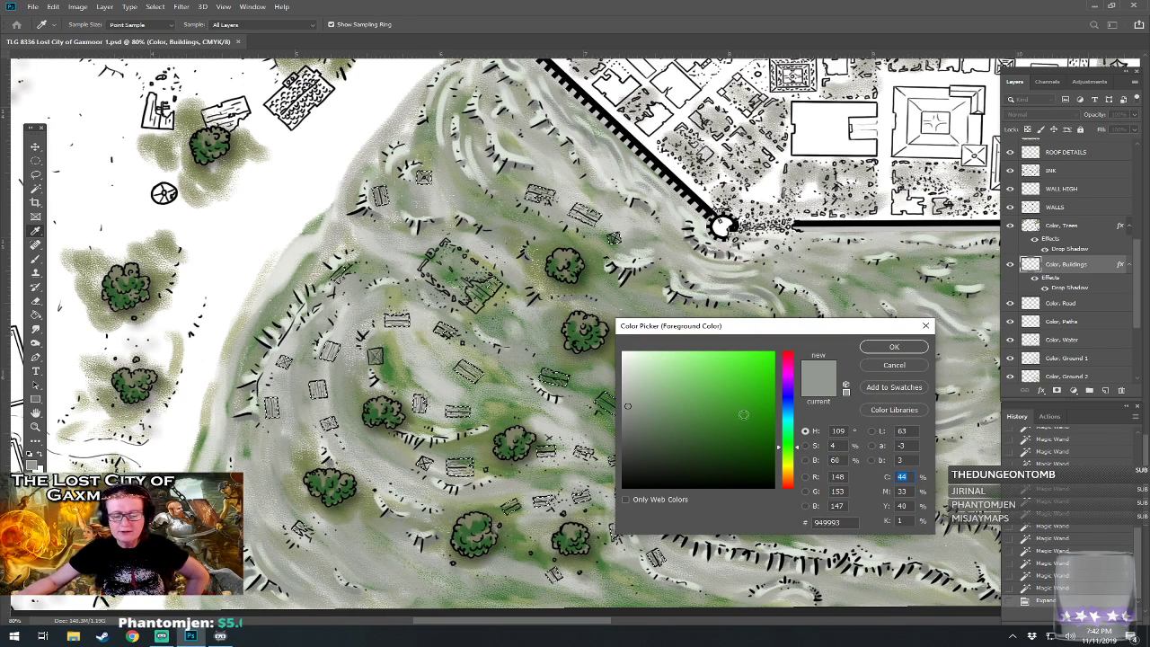
{"action": "type", "text": "42"}
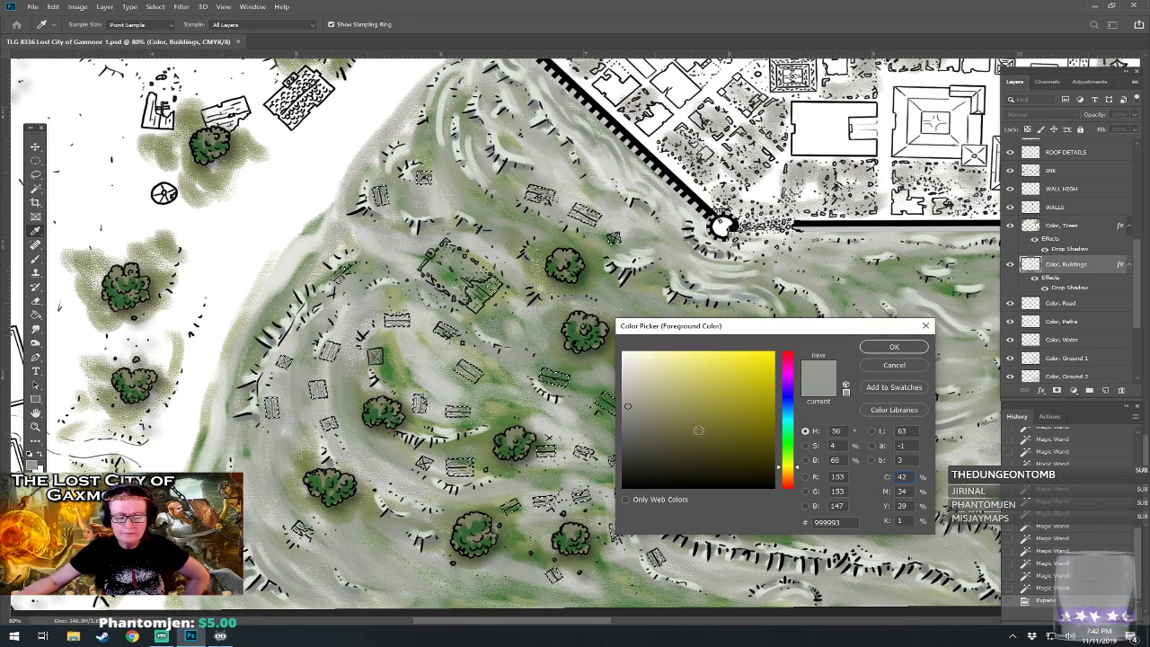
{"action": "left_click", "coordinate": [694, 416]}
{"action": "left_click", "coordinate": [688, 423]}
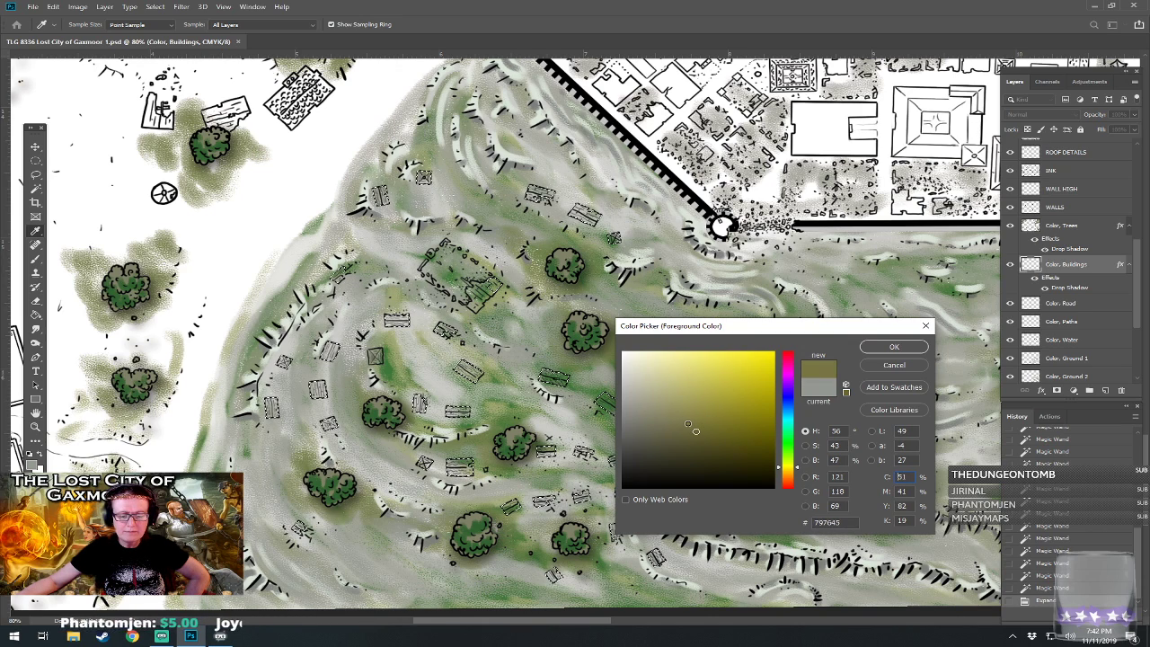
{"action": "left_click", "coordinate": [894, 347]}
{"action": "key", "text": "w"}
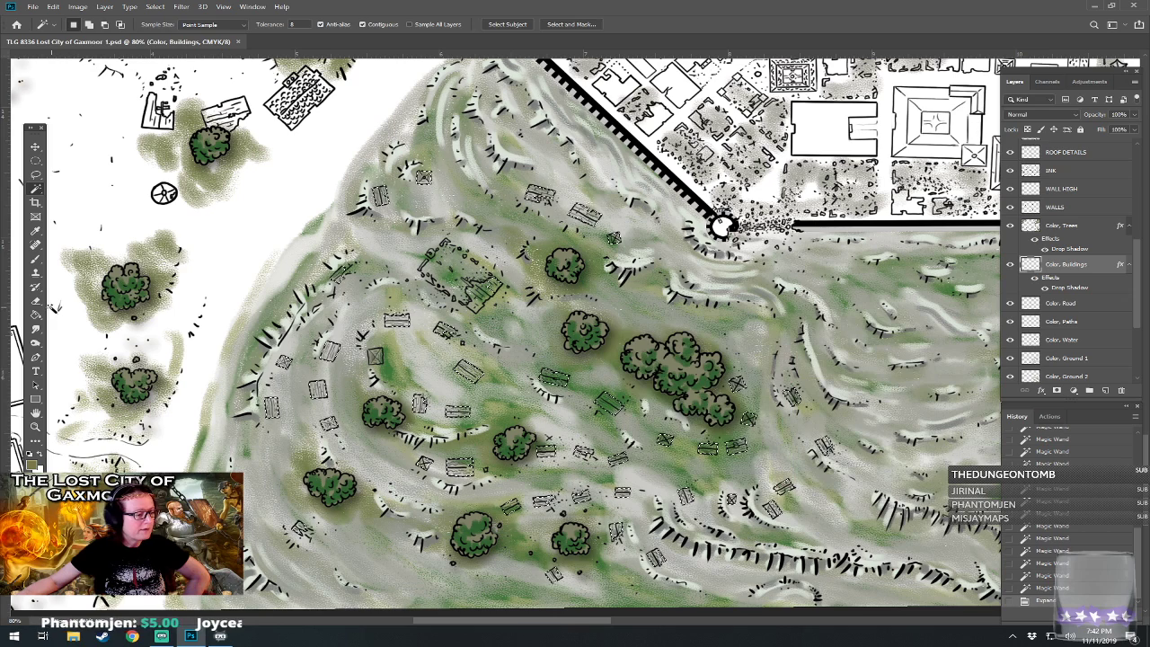
{"action": "left_click", "coordinate": [35, 315]}
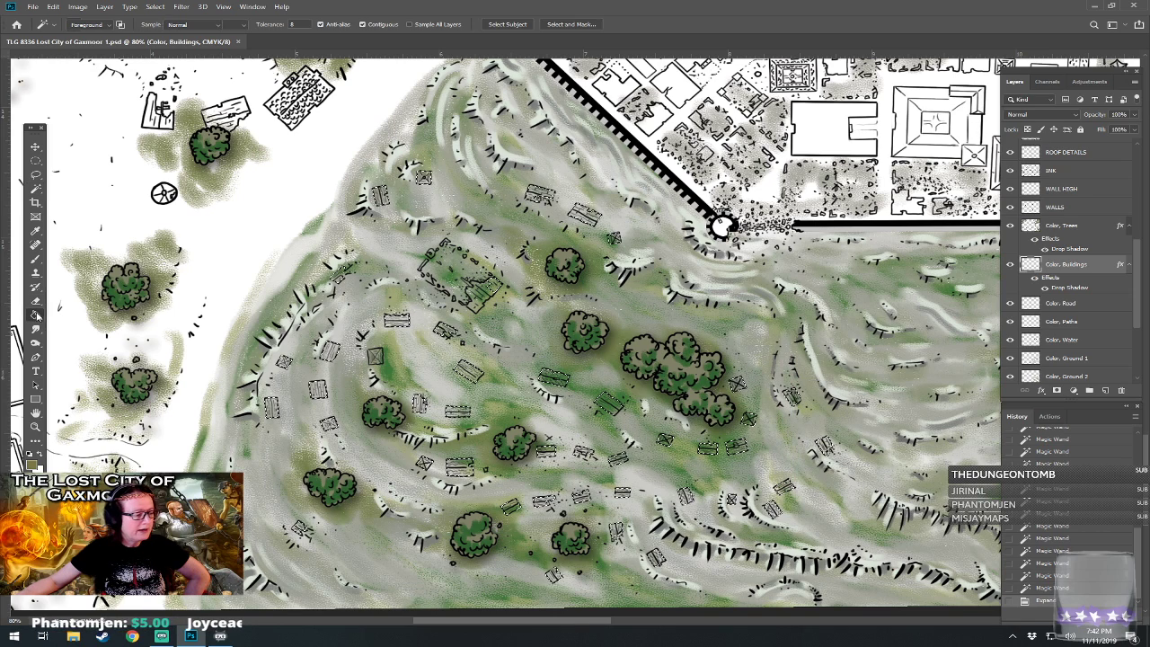
{"action": "left_click", "coordinate": [470, 370]}
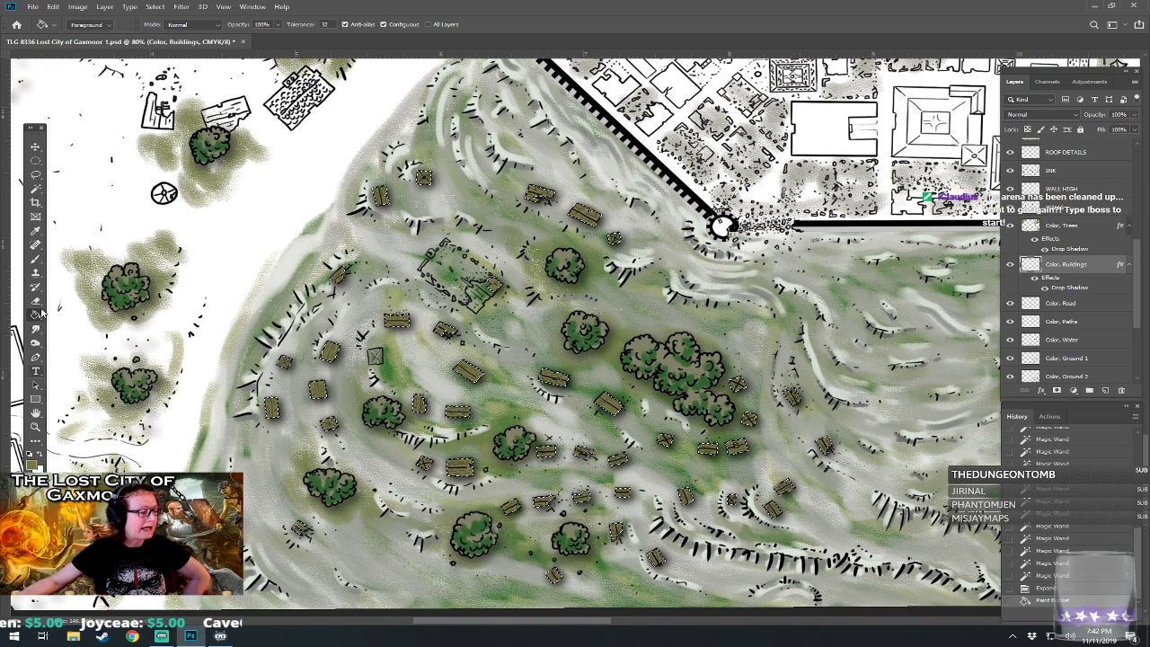
- Choose the lighter olive #afab6b and brush highlights onto the roofs of the settlement's western huts
{"action": "left_click", "coordinate": [35, 260]}
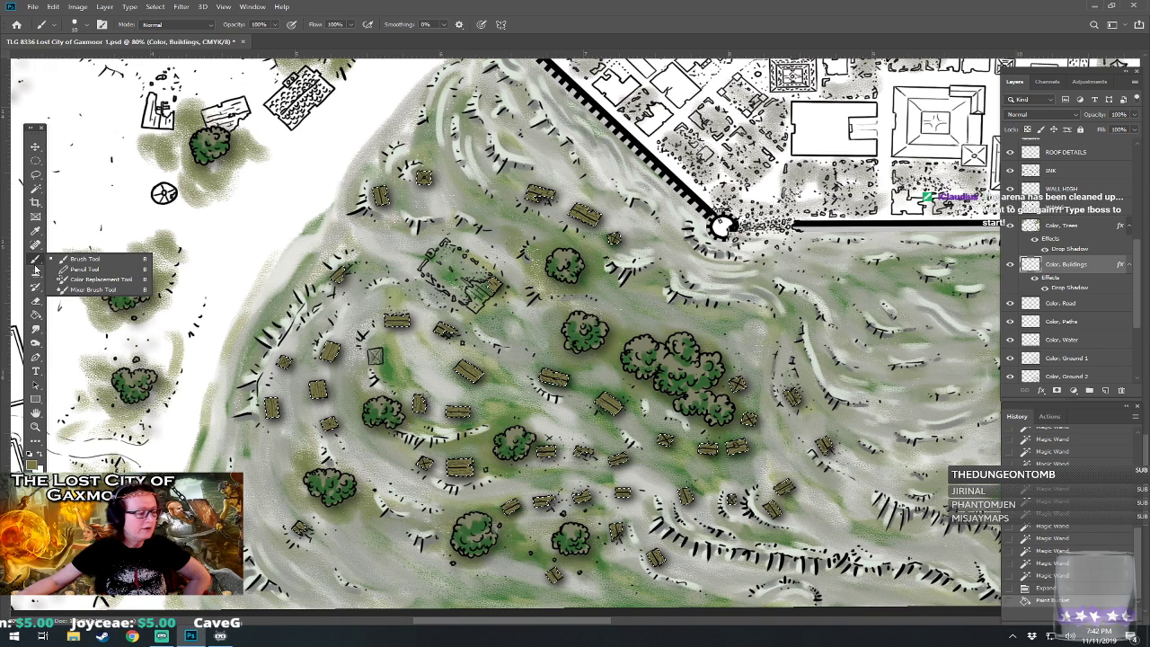
{"action": "left_click", "coordinate": [80, 263]}
{"action": "left_click", "coordinate": [32, 464]}
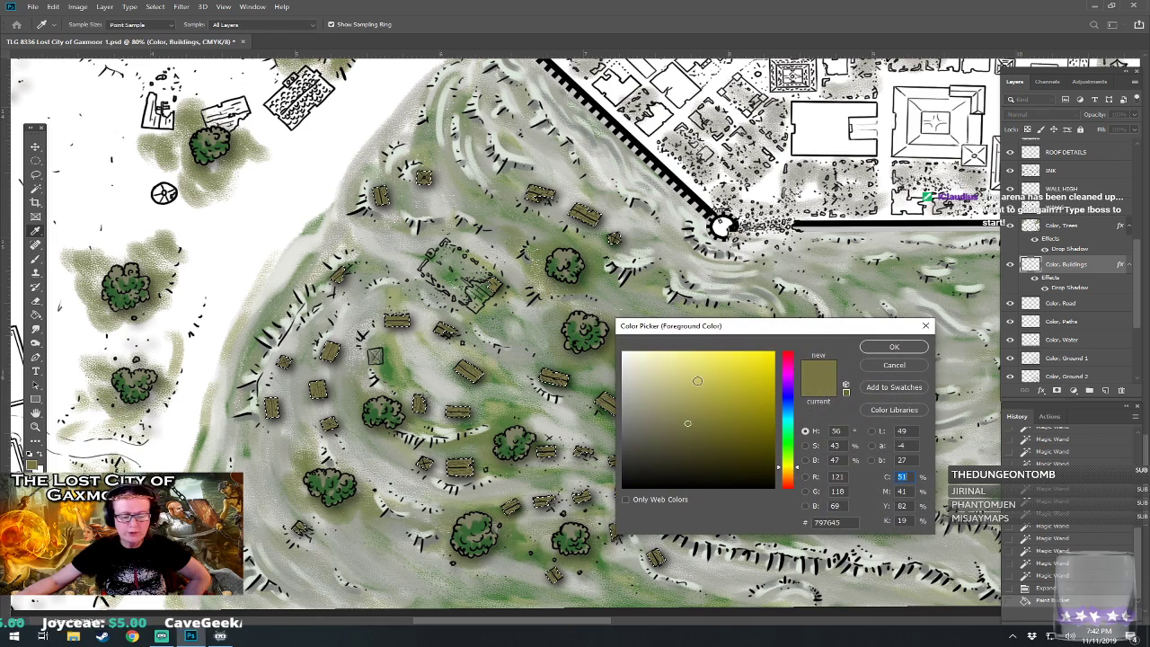
{"action": "left_click", "coordinate": [894, 347]}
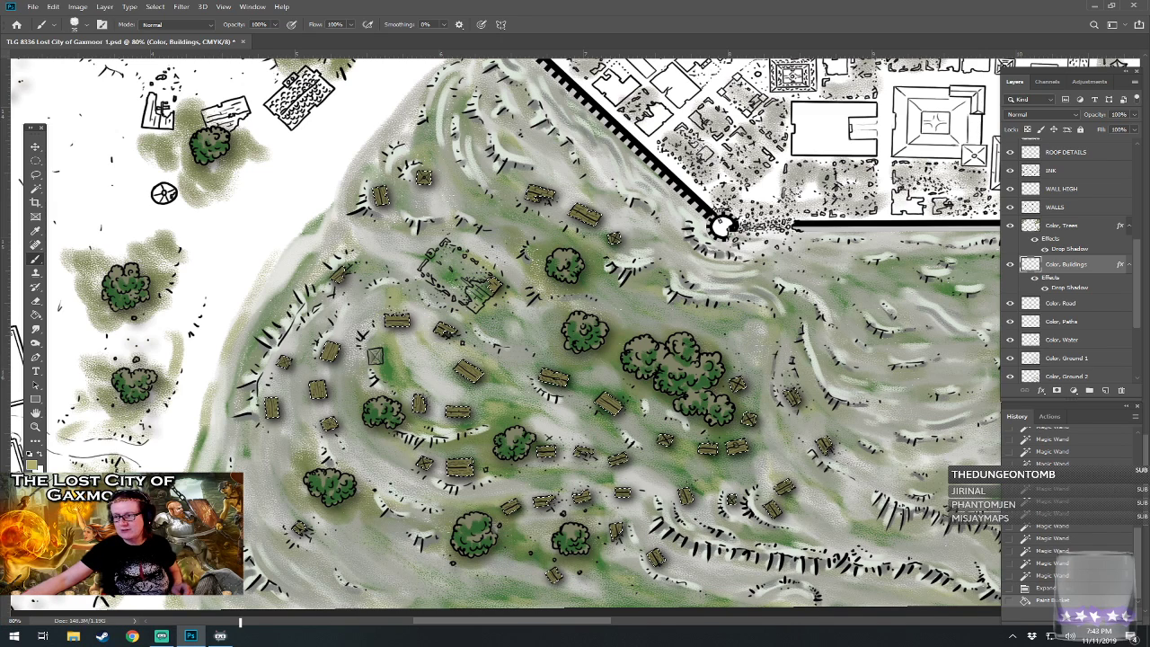
{"action": "key", "text": "ctrl+d"}
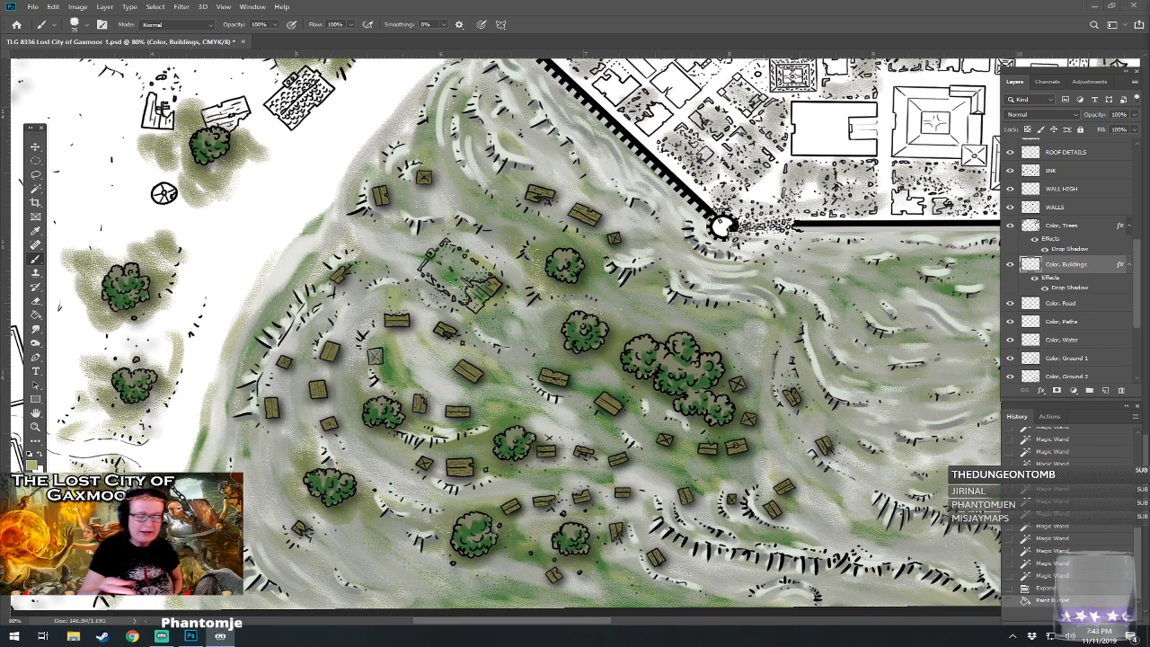
{"action": "left_click", "coordinate": [398, 458]}
{"action": "left_click", "coordinate": [314, 389]}
{"action": "left_click", "coordinate": [330, 351]}
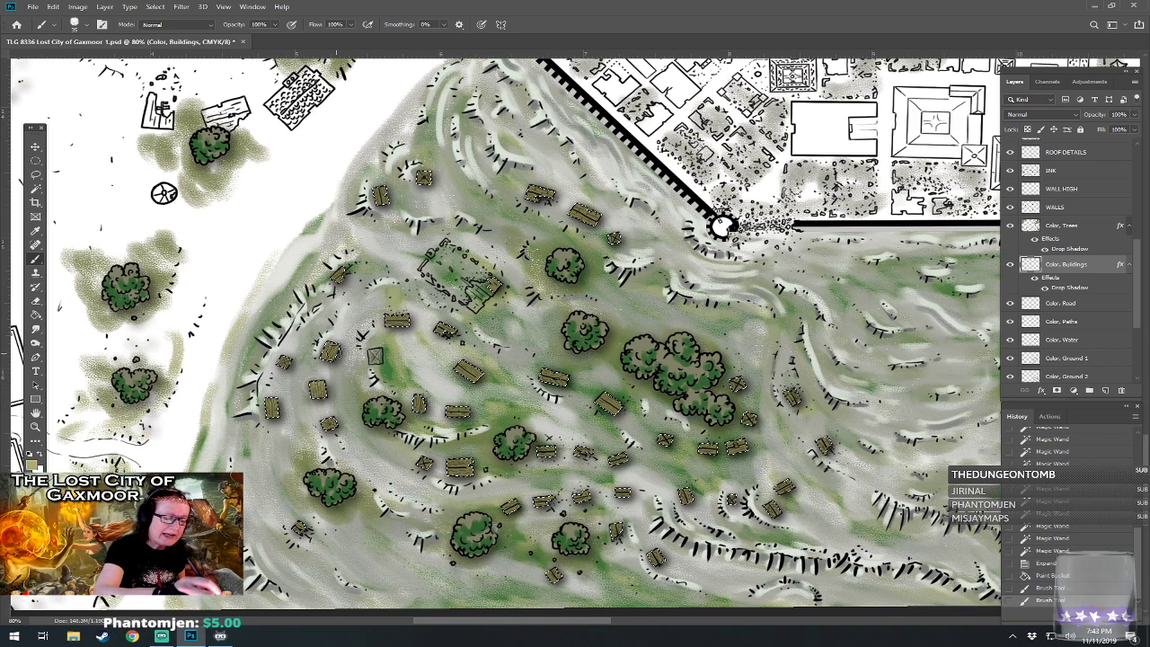
{"action": "left_click", "coordinate": [284, 361]}
{"action": "left_click", "coordinate": [339, 274]}
- Brush the lighter olive highlights onto the roofs of the settlement's central and southern huts
{"action": "left_click", "coordinate": [403, 315]}
{"action": "left_click", "coordinate": [411, 343]}
{"action": "left_click", "coordinate": [374, 357]}
{"action": "left_click", "coordinate": [444, 327]}
{"action": "left_click", "coordinate": [481, 376]}
{"action": "left_click", "coordinate": [417, 403]}
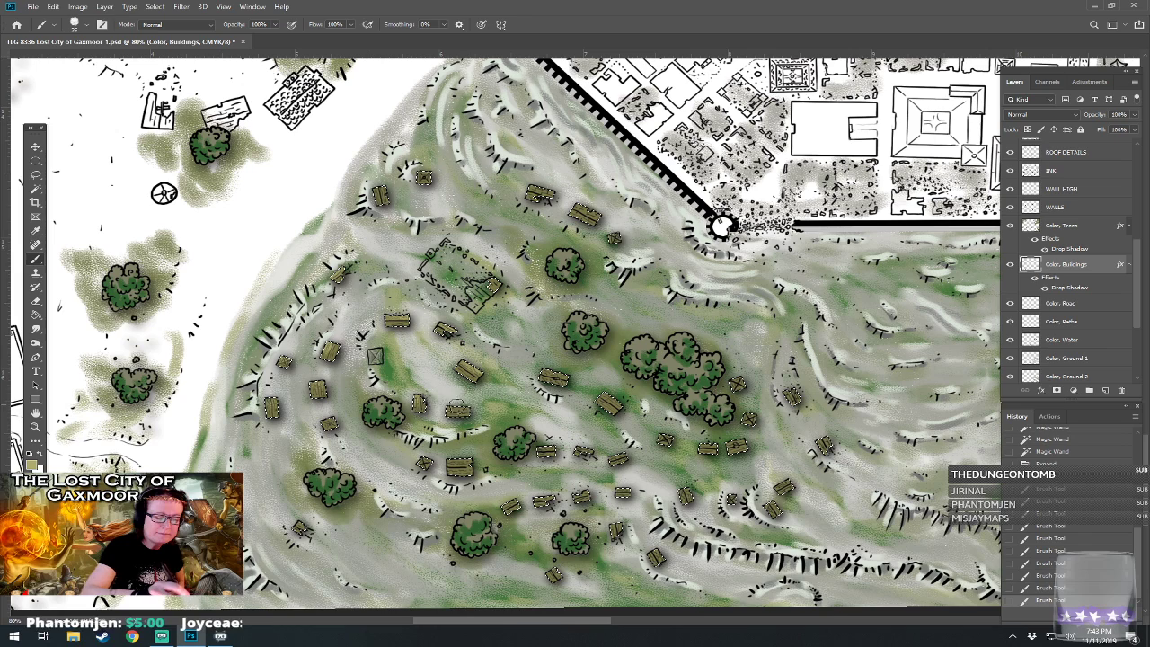
{"action": "left_click", "coordinate": [485, 412]}
{"action": "left_click", "coordinate": [466, 458]}
{"action": "left_click", "coordinate": [425, 460]}
{"action": "left_click", "coordinate": [509, 506]}
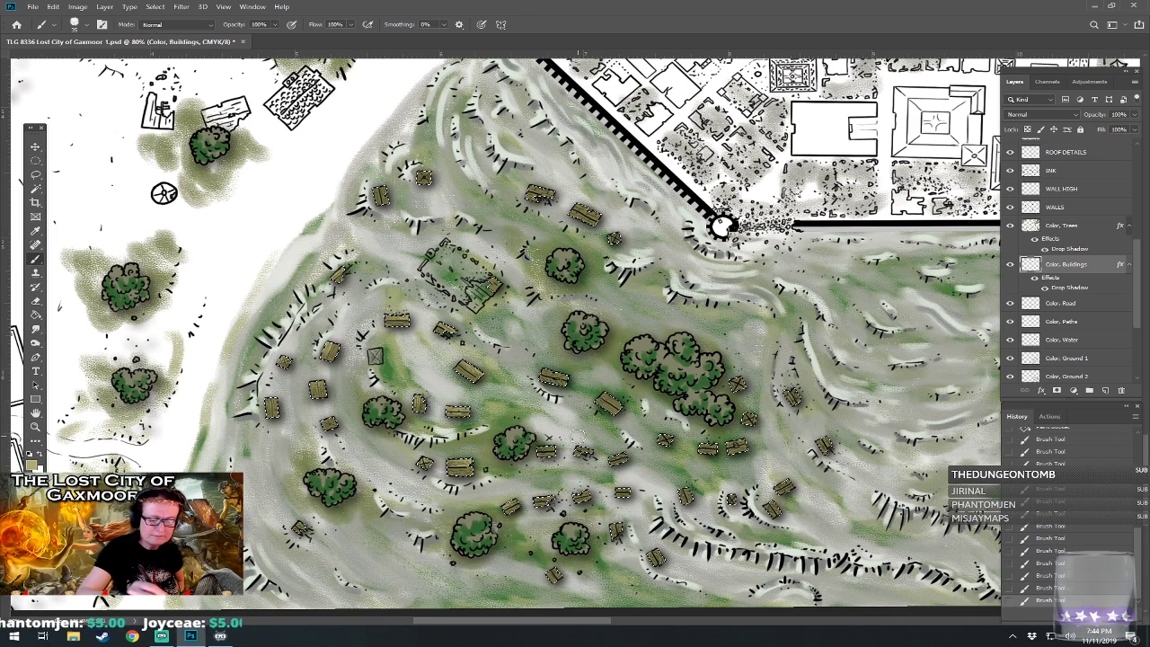
{"action": "left_click", "coordinate": [554, 376]}
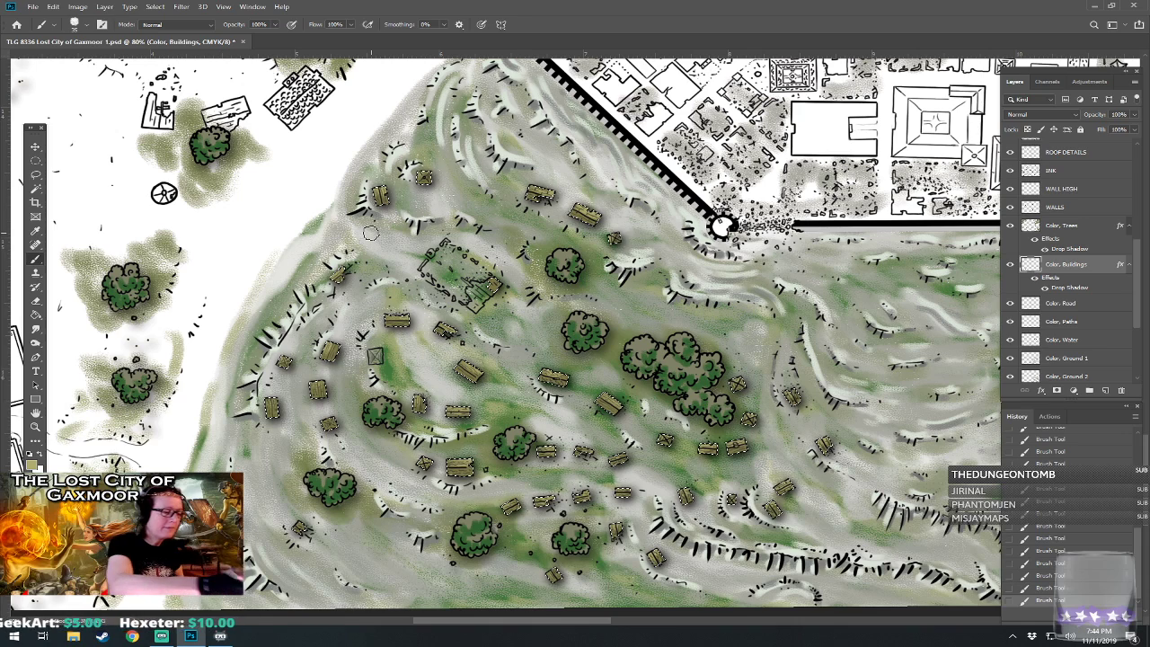
- Clear the hut selection and save the map
{"action": "left_click", "coordinate": [36, 161]}
{"action": "left_click", "coordinate": [542, 538]}
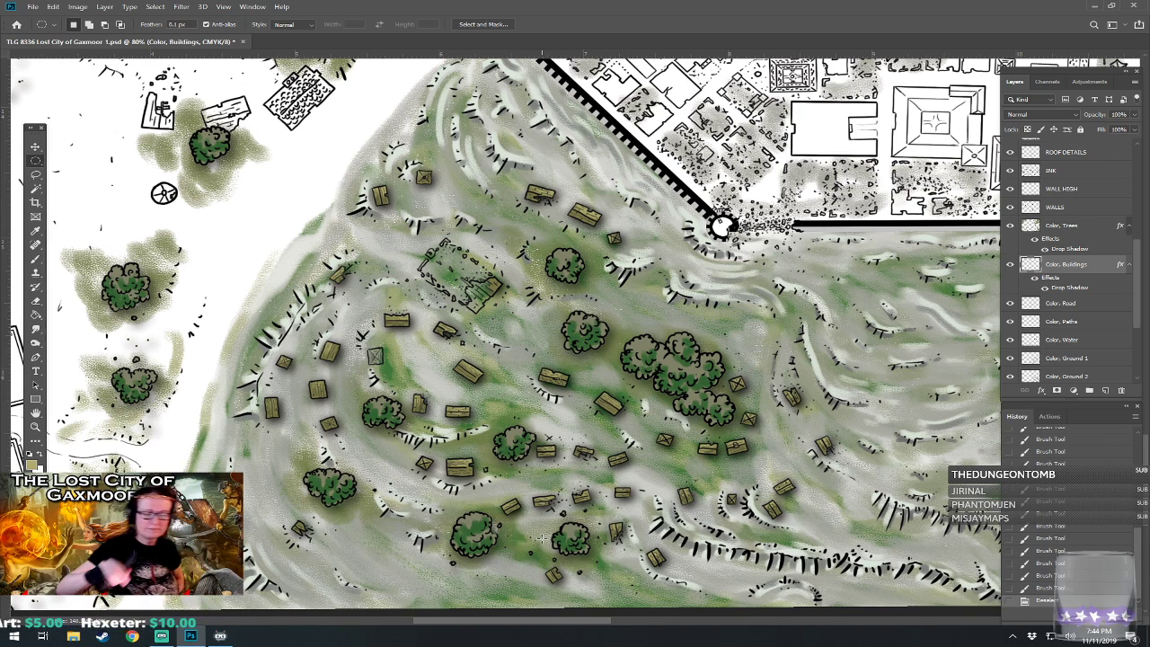
{"action": "scroll", "coordinate": [542, 537], "scroll_direction": "down", "scroll_amount": 5}
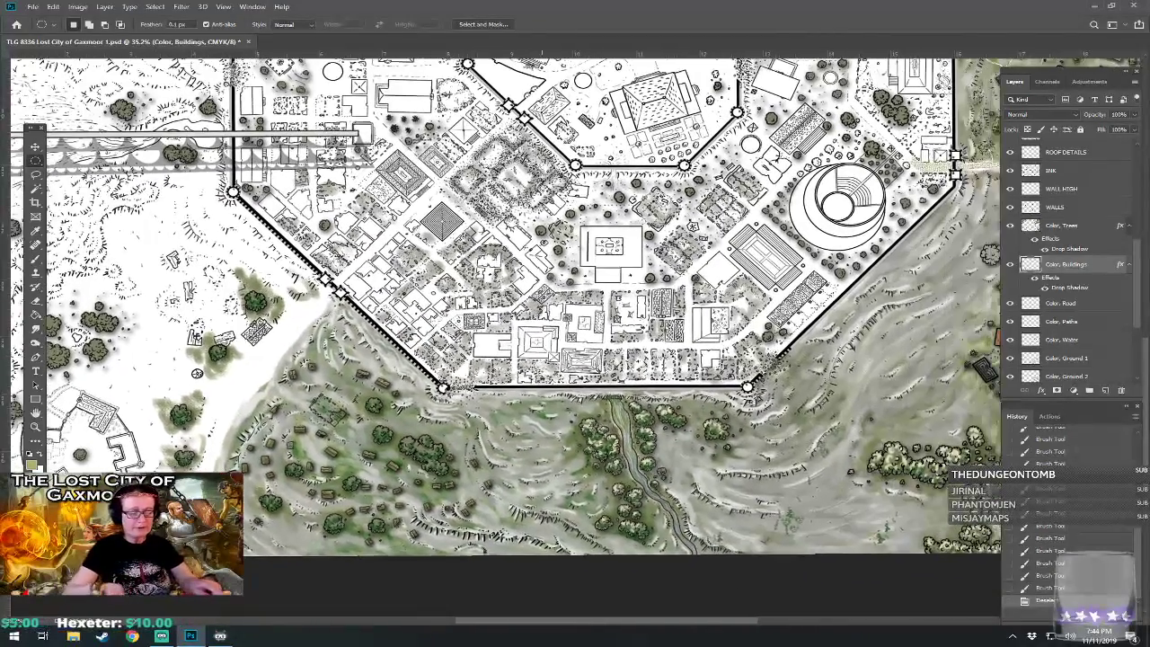
{"action": "left_click_drag", "start_coordinate": [542, 538], "coordinate": [447, 549]}
{"action": "key", "text": "ctrl+s"}
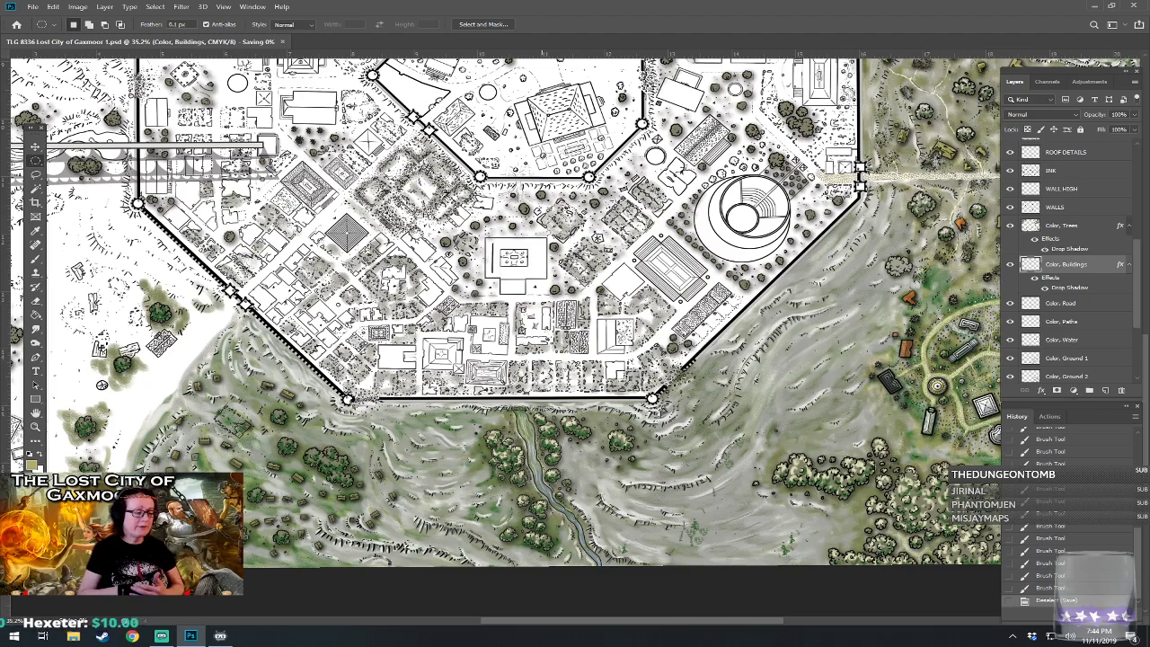
- Make the Color, Trees layer active and set up the Brush with the pale yellow-green #c9cca5
{"action": "left_click_drag", "start_coordinate": [447, 550], "coordinate": [495, 545]}
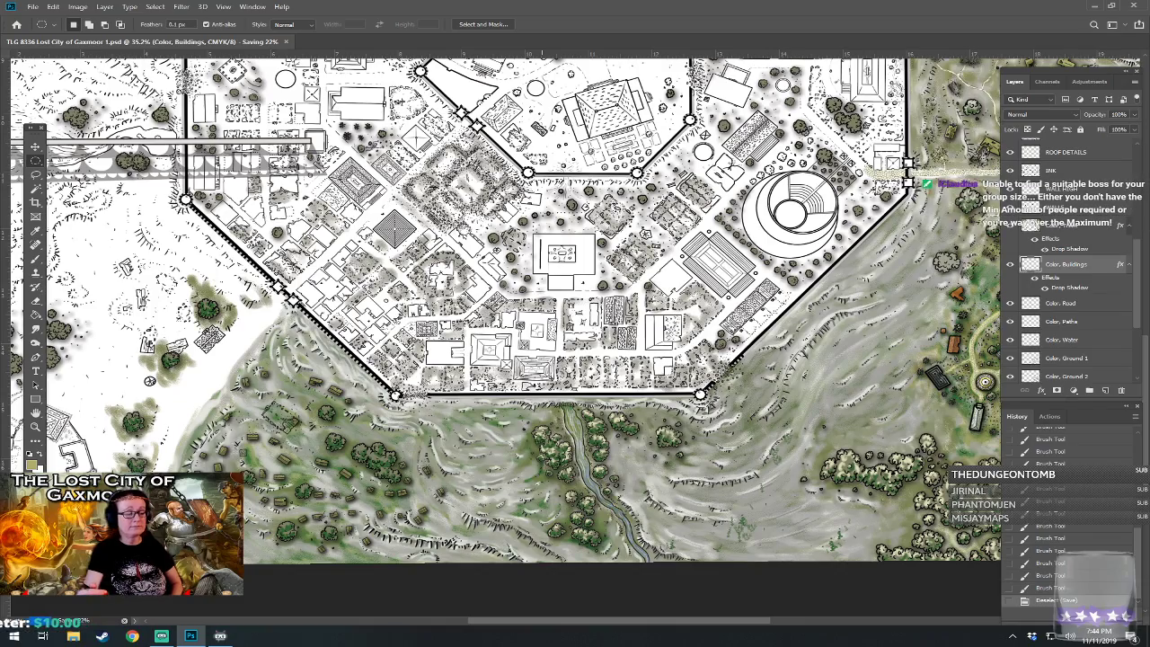
{"action": "key", "text": "ctrl+0"}
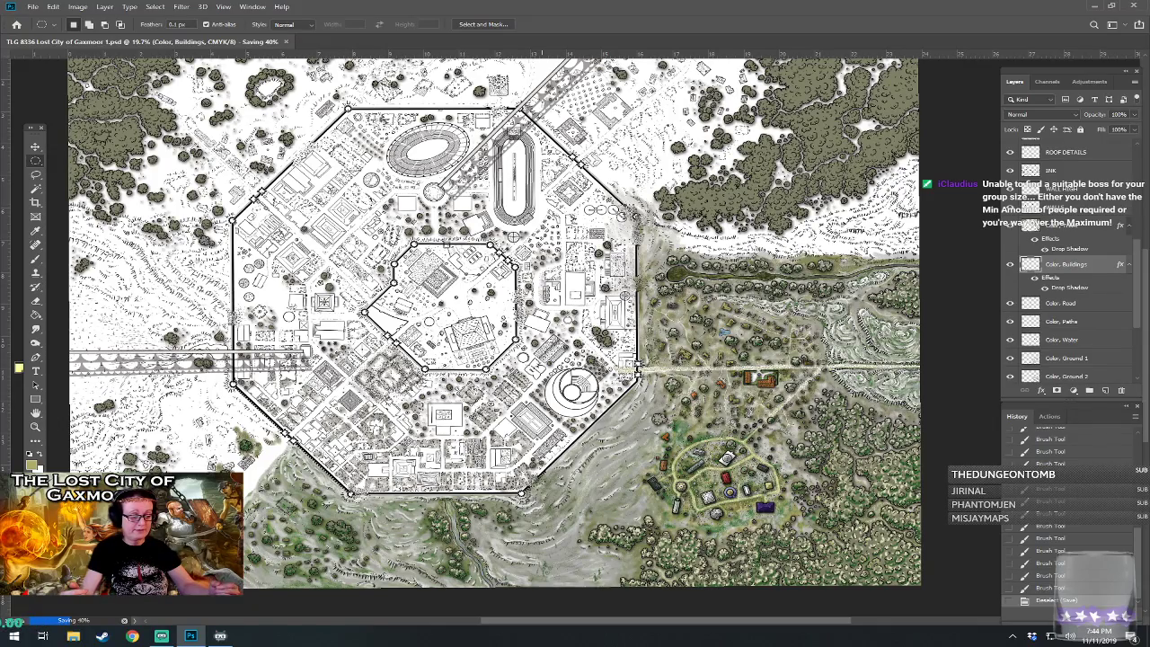
{"action": "scroll", "coordinate": [231, 586], "scroll_direction": "up", "scroll_amount": 5}
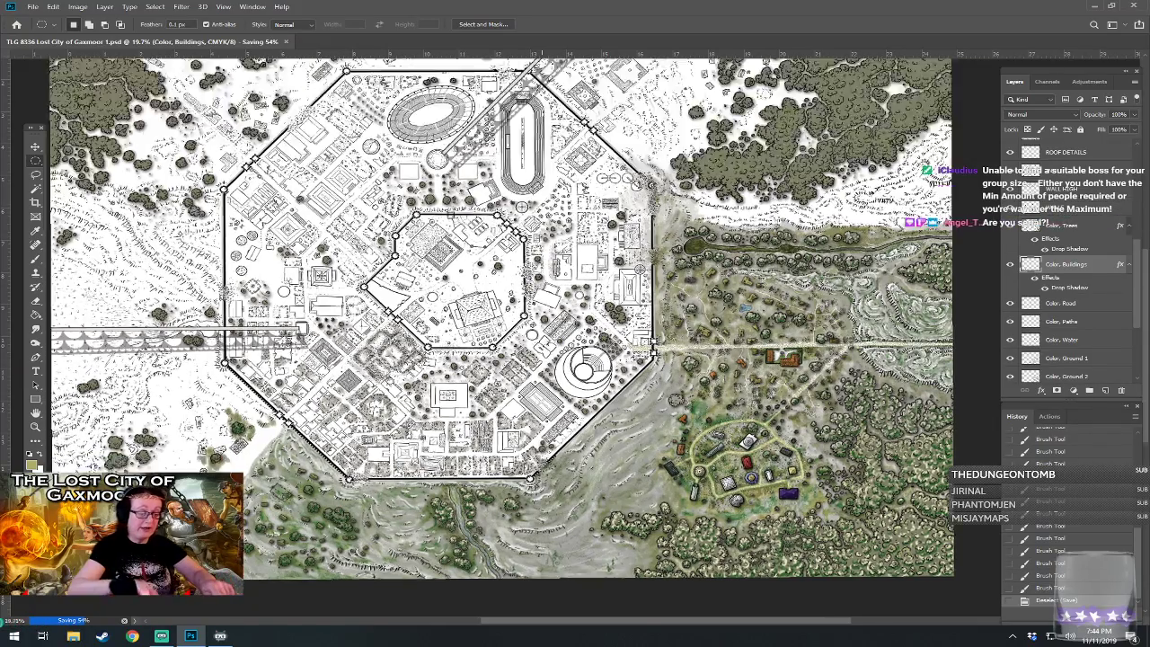
{"action": "scroll", "coordinate": [231, 586], "scroll_direction": "up", "scroll_amount": 2}
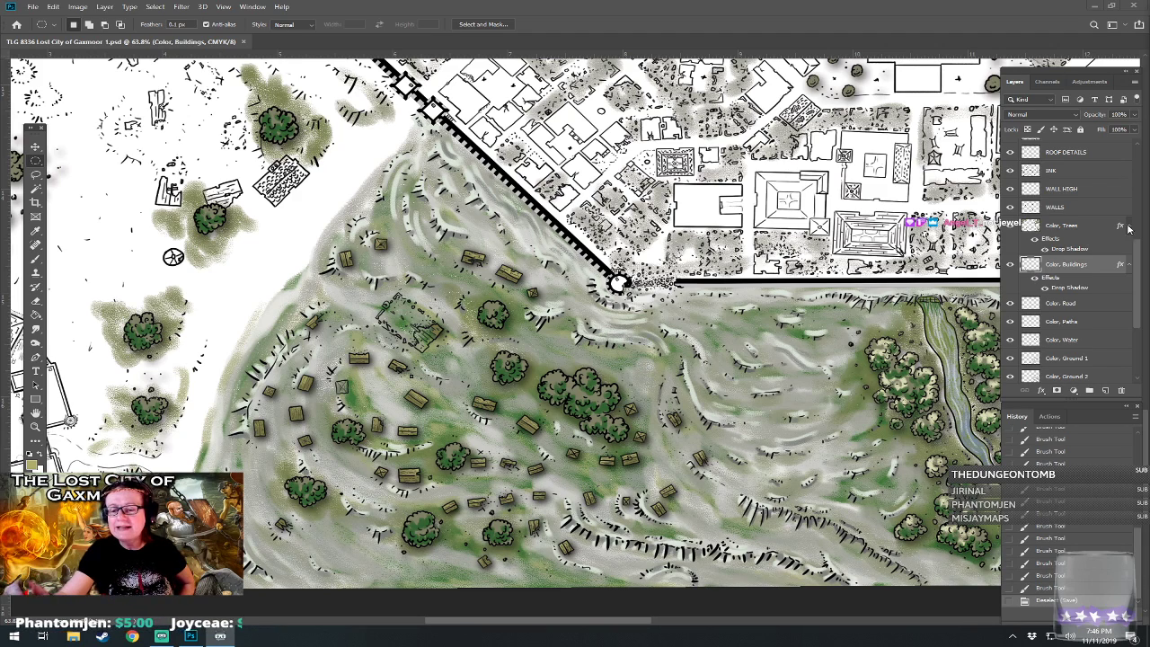
{"action": "left_click_drag", "start_coordinate": [1136, 257], "coordinate": [1135, 231]}
{"action": "scroll", "coordinate": [1090, 232], "scroll_direction": "down", "scroll_amount": 5}
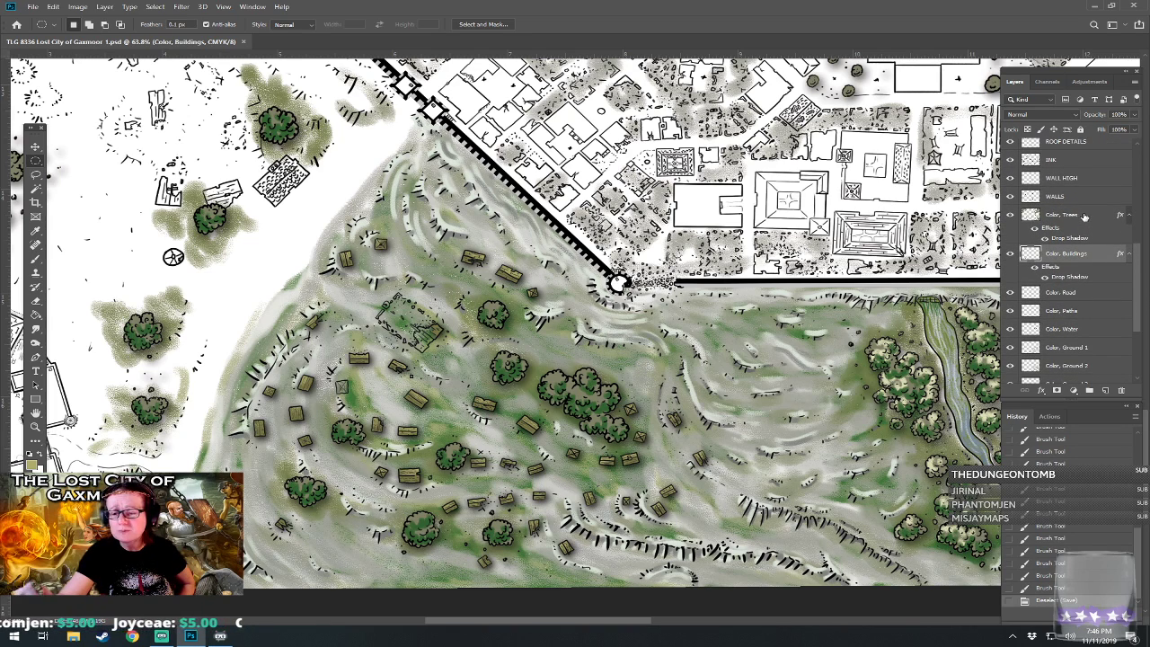
{"action": "left_click", "coordinate": [1081, 214]}
{"action": "left_click", "coordinate": [31, 464]}
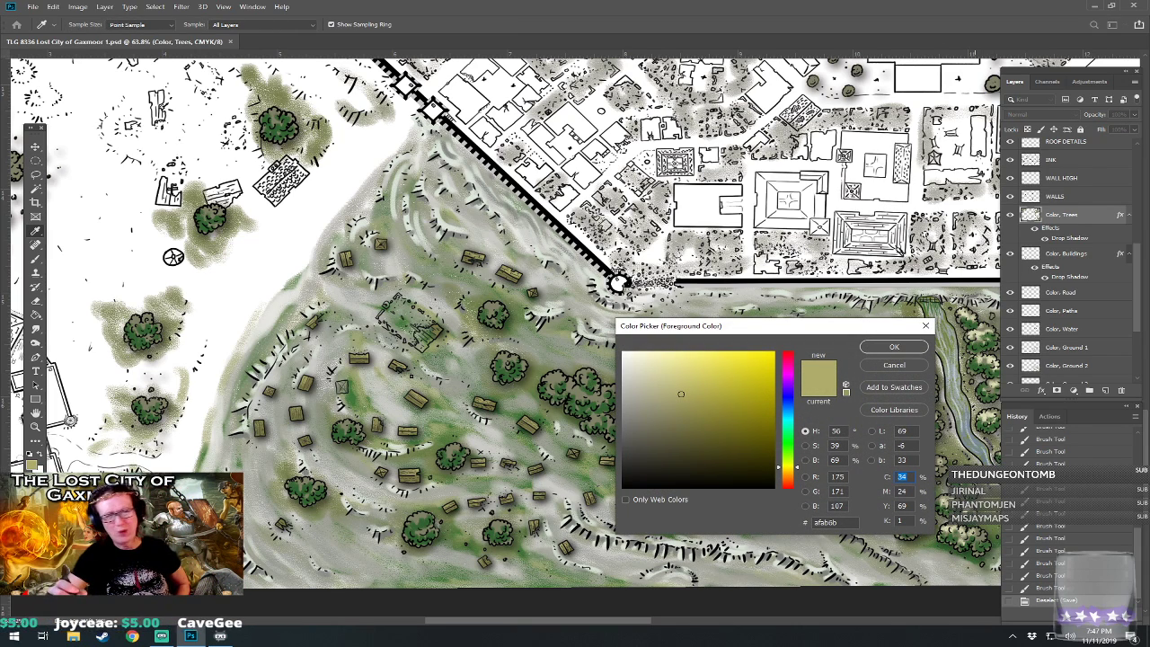
{"action": "left_click_drag", "start_coordinate": [681, 394], "coordinate": [650, 378]}
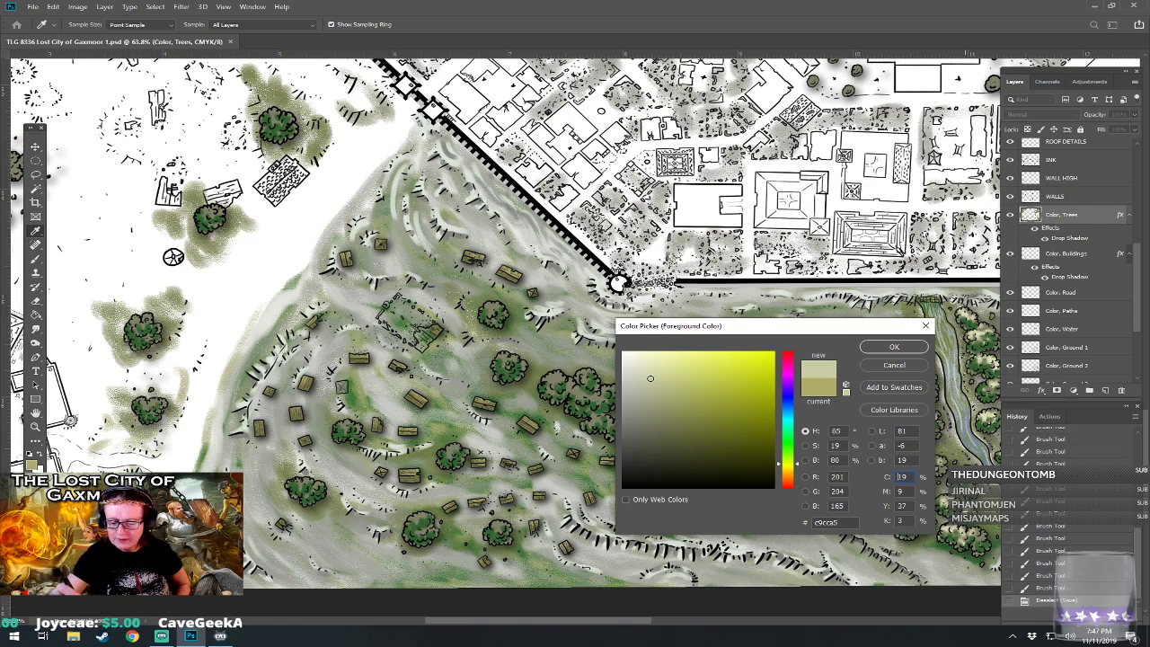
{"action": "left_click", "coordinate": [878, 349]}
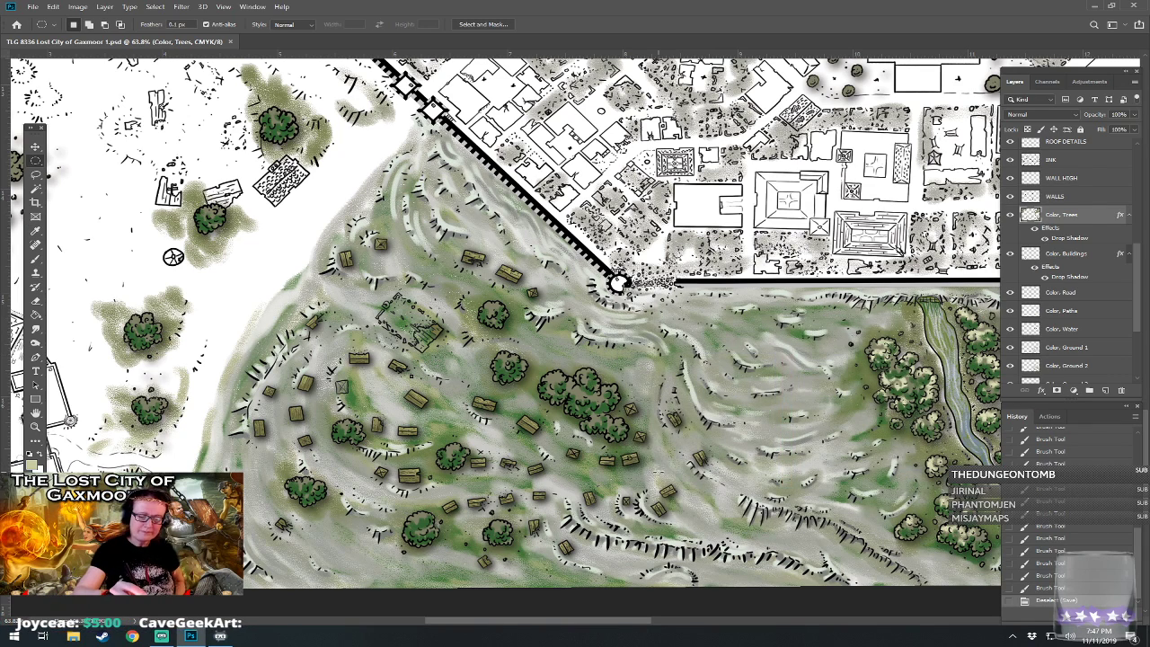
{"action": "key", "text": "b"}
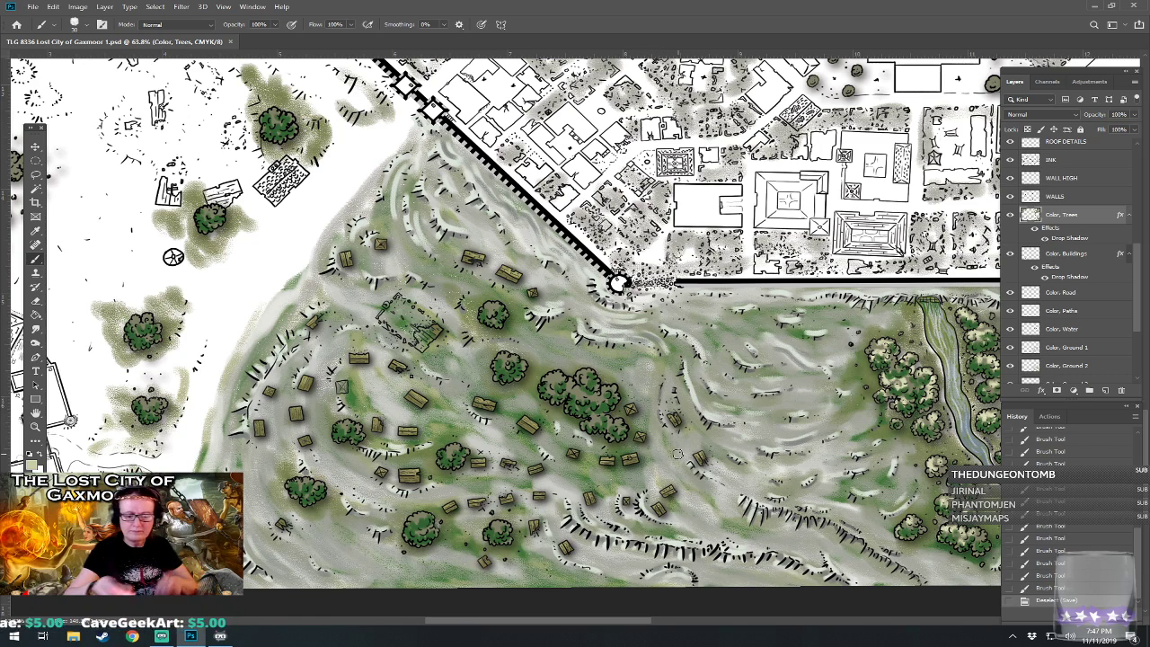
- Brush pale highlights onto the treetops of the large tree cluster east of the settlement's centre
{"action": "left_click", "coordinate": [612, 395]}
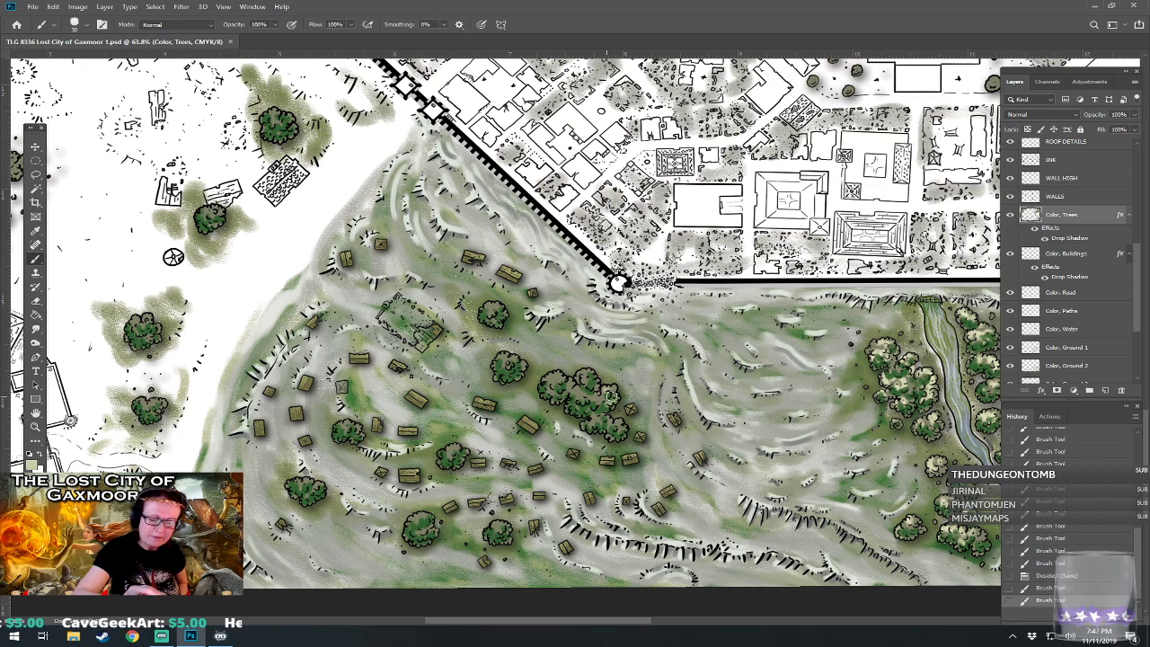
{"action": "left_click", "coordinate": [583, 375]}
{"action": "left_click", "coordinate": [552, 383]}
{"action": "left_click", "coordinate": [562, 392]}
{"action": "left_click", "coordinate": [575, 395]}
{"action": "left_click", "coordinate": [571, 405]}
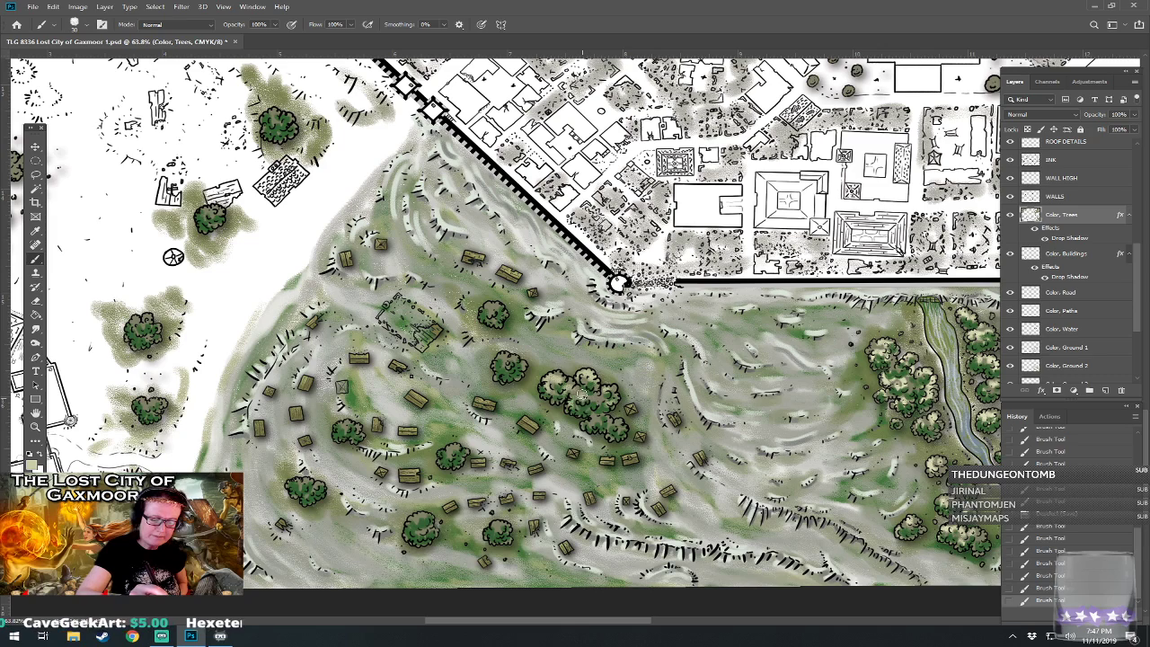
{"action": "left_click", "coordinate": [606, 401]}
{"action": "left_click", "coordinate": [591, 423]}
{"action": "left_click", "coordinate": [615, 426]}
{"action": "left_click", "coordinate": [620, 426]}
- Brush pale highlights onto the single trees standing among the settlement's huts
{"action": "left_click", "coordinate": [503, 365]}
{"action": "left_click", "coordinate": [502, 369]}
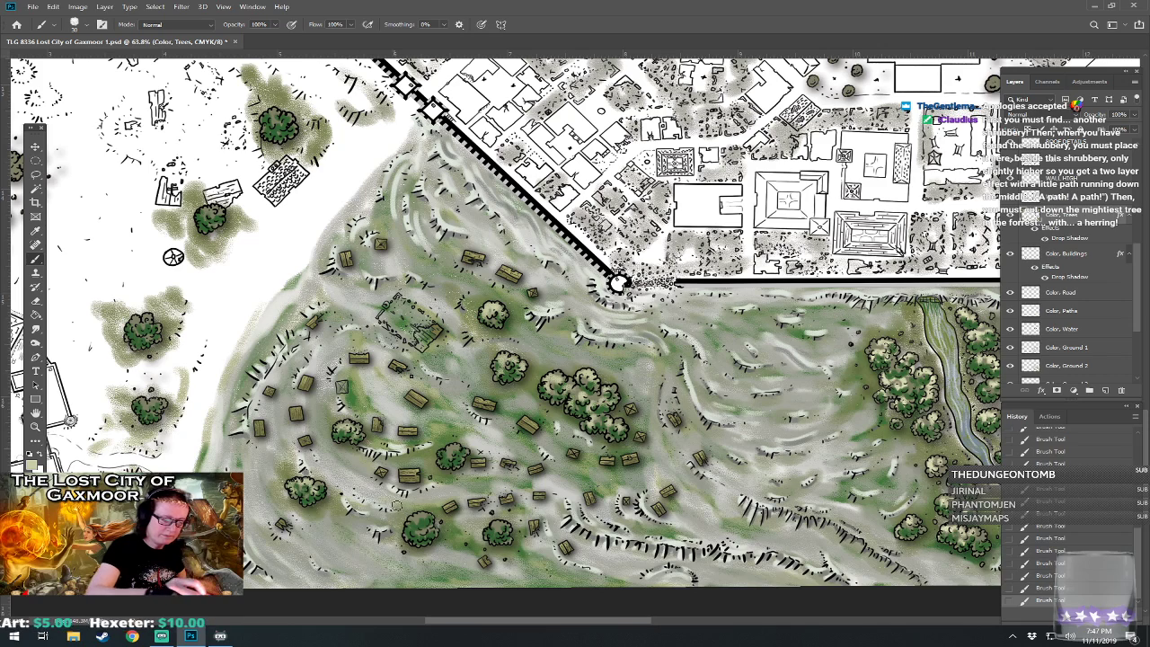
{"action": "left_click_drag", "start_coordinate": [422, 531], "coordinate": [419, 525]}
{"action": "mouse_move", "coordinate": [508, 525]}
{"action": "left_mouse_down"}
{"action": "mouse_move", "coordinate": [496, 534]}
{"action": "mouse_move", "coordinate": [498, 521]}
{"action": "left_mouse_up"}
{"action": "mouse_move", "coordinate": [462, 457]}
{"action": "left_mouse_down"}
{"action": "mouse_move", "coordinate": [450, 454]}
{"action": "mouse_move", "coordinate": [576, 429]}
{"action": "mouse_move", "coordinate": [608, 438]}
{"action": "left_mouse_up"}
- Brush pale highlights onto the scattered trees west of the settlement and the northern trees of the grove beyond them
{"action": "mouse_move", "coordinate": [294, 406]}
{"action": "left_mouse_down"}
{"action": "mouse_move", "coordinate": [298, 397]}
{"action": "mouse_move", "coordinate": [279, 395]}
{"action": "left_mouse_up"}
{"action": "mouse_move", "coordinate": [289, 328]}
{"action": "left_mouse_down"}
{"action": "mouse_move", "coordinate": [289, 315]}
{"action": "mouse_move", "coordinate": [272, 322]}
{"action": "left_mouse_up"}
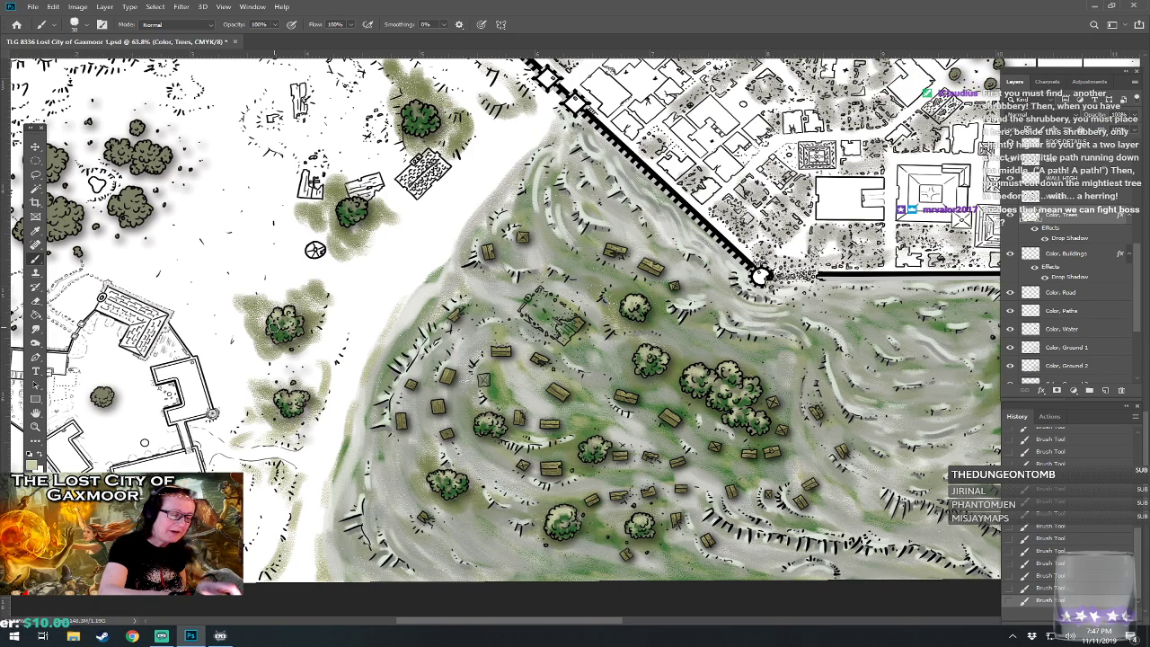
{"action": "mouse_move", "coordinate": [351, 218]}
{"action": "left_mouse_down"}
{"action": "mouse_move", "coordinate": [357, 210]}
{"action": "mouse_move", "coordinate": [491, 385]}
{"action": "left_mouse_up"}
{"action": "mouse_move", "coordinate": [566, 295]}
{"action": "left_mouse_down"}
{"action": "mouse_move", "coordinate": [549, 285]}
{"action": "mouse_move", "coordinate": [544, 298]}
{"action": "mouse_move", "coordinate": [566, 297]}
{"action": "mouse_move", "coordinate": [543, 283]}
{"action": "mouse_move", "coordinate": [629, 329]}
{"action": "left_mouse_up"}
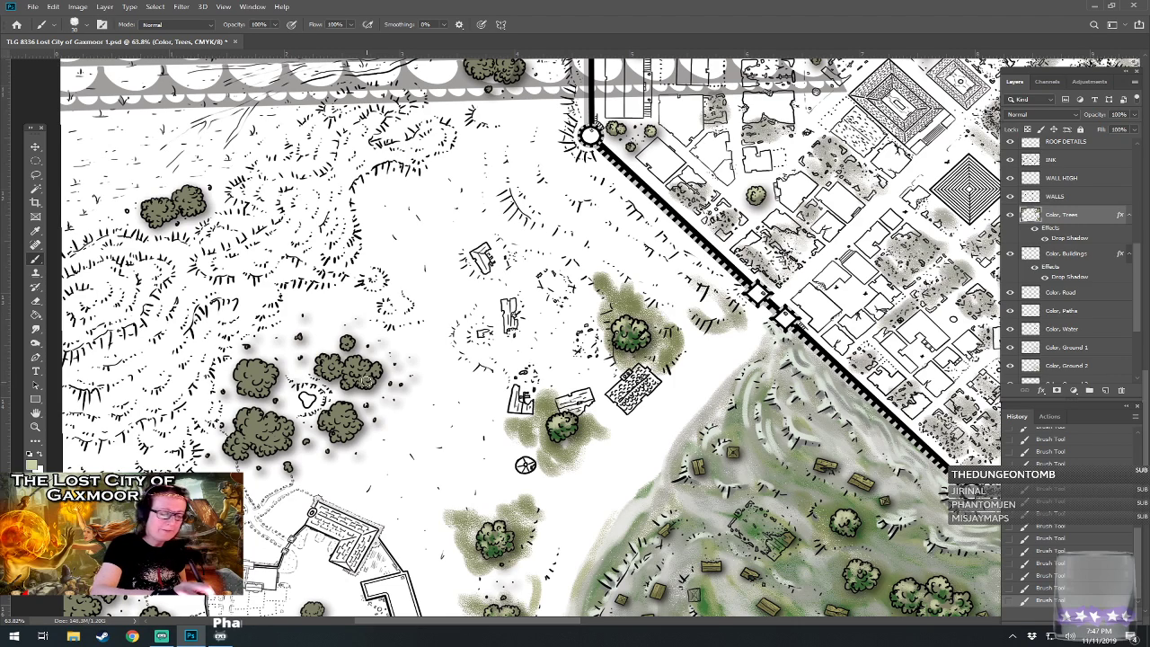
{"action": "mouse_move", "coordinate": [362, 368]}
{"action": "left_mouse_down"}
{"action": "mouse_move", "coordinate": [351, 379]}
{"action": "mouse_move", "coordinate": [323, 362]}
{"action": "mouse_move", "coordinate": [348, 342]}
{"action": "left_mouse_up"}
{"action": "mouse_move", "coordinate": [261, 377]}
{"action": "left_mouse_down"}
{"action": "mouse_move", "coordinate": [241, 367]}
{"action": "mouse_move", "coordinate": [245, 385]}
{"action": "mouse_move", "coordinate": [242, 370]}
{"action": "mouse_move", "coordinate": [260, 372]}
{"action": "left_mouse_up"}
{"action": "left_click", "coordinate": [260, 373]}
- Highlight the trees around and inside the walled compound in the southwest, and save the map
{"action": "mouse_move", "coordinate": [193, 193]}
{"action": "left_mouse_down"}
{"action": "mouse_move", "coordinate": [171, 212]}
{"action": "mouse_move", "coordinate": [148, 207]}
{"action": "mouse_move", "coordinate": [162, 223]}
{"action": "mouse_move", "coordinate": [226, 203]}
{"action": "mouse_move", "coordinate": [376, 107]}
{"action": "left_mouse_up"}
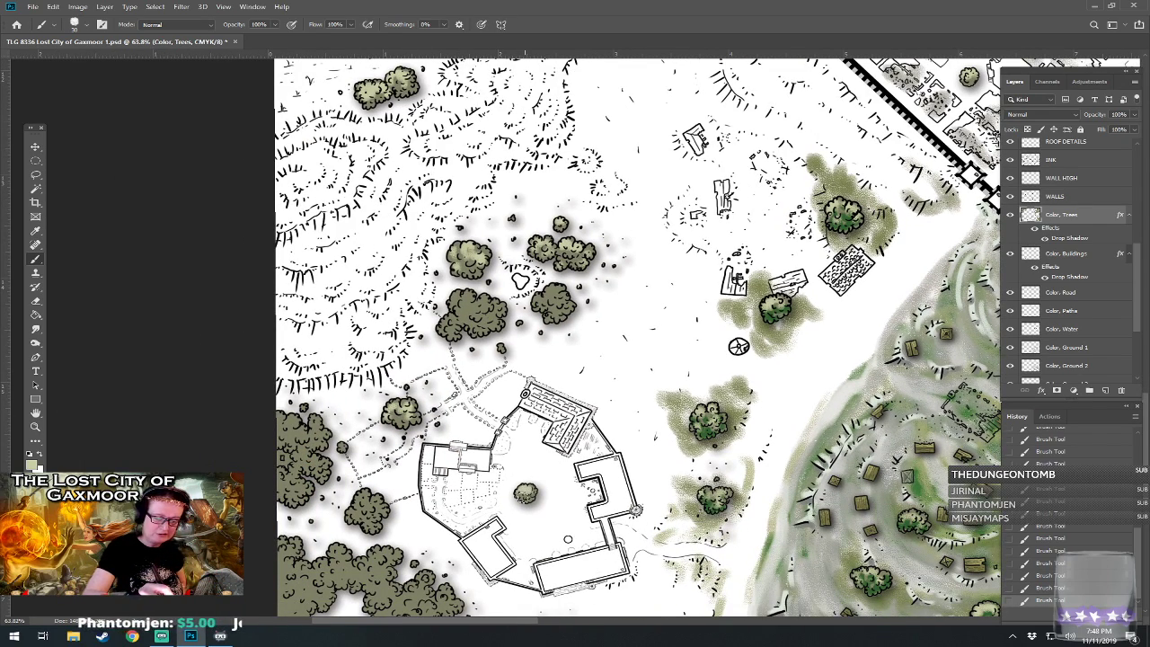
{"action": "left_click_drag", "start_coordinate": [526, 492], "coordinate": [584, 375]}
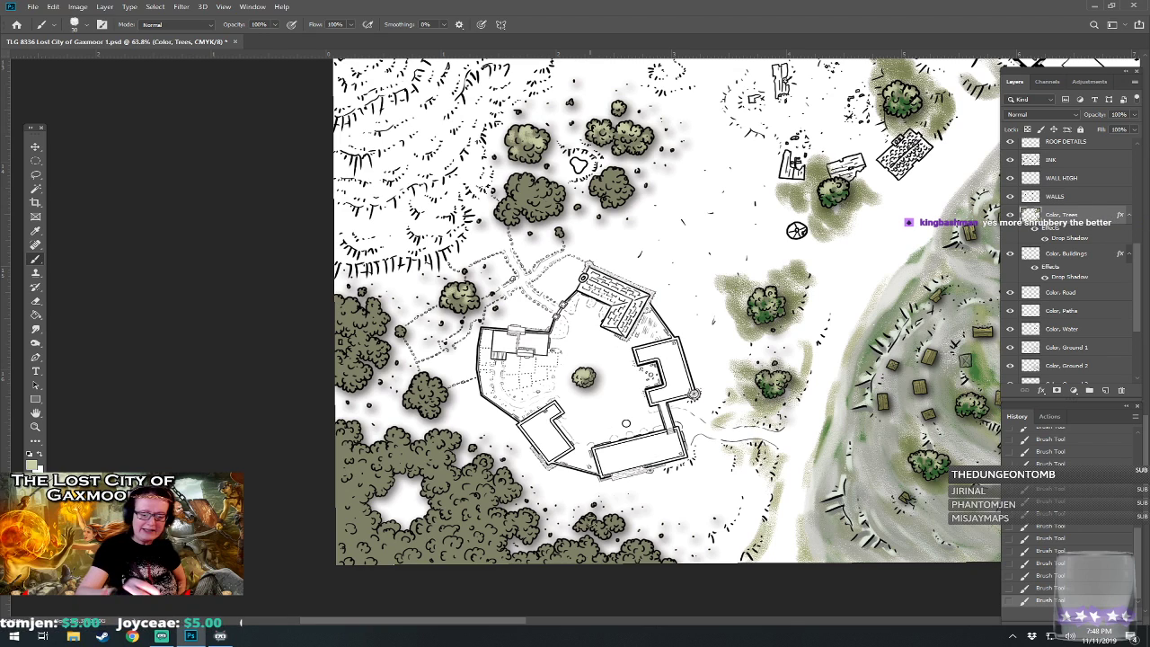
{"action": "key", "text": "ctrl+s"}
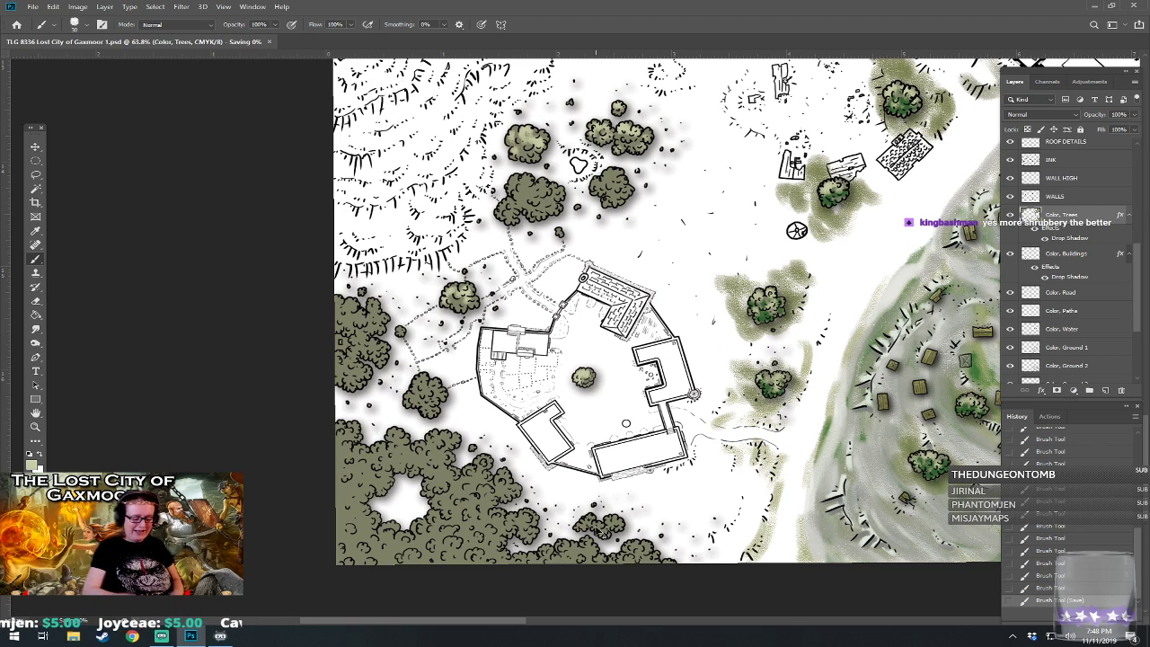
- Brush pale highlights onto the treetops of the dense forest southwest and south of the walled compound
{"action": "left_click_drag", "start_coordinate": [585, 524], "coordinate": [595, 523]}
{"action": "left_click_drag", "start_coordinate": [600, 523], "coordinate": [618, 525]}
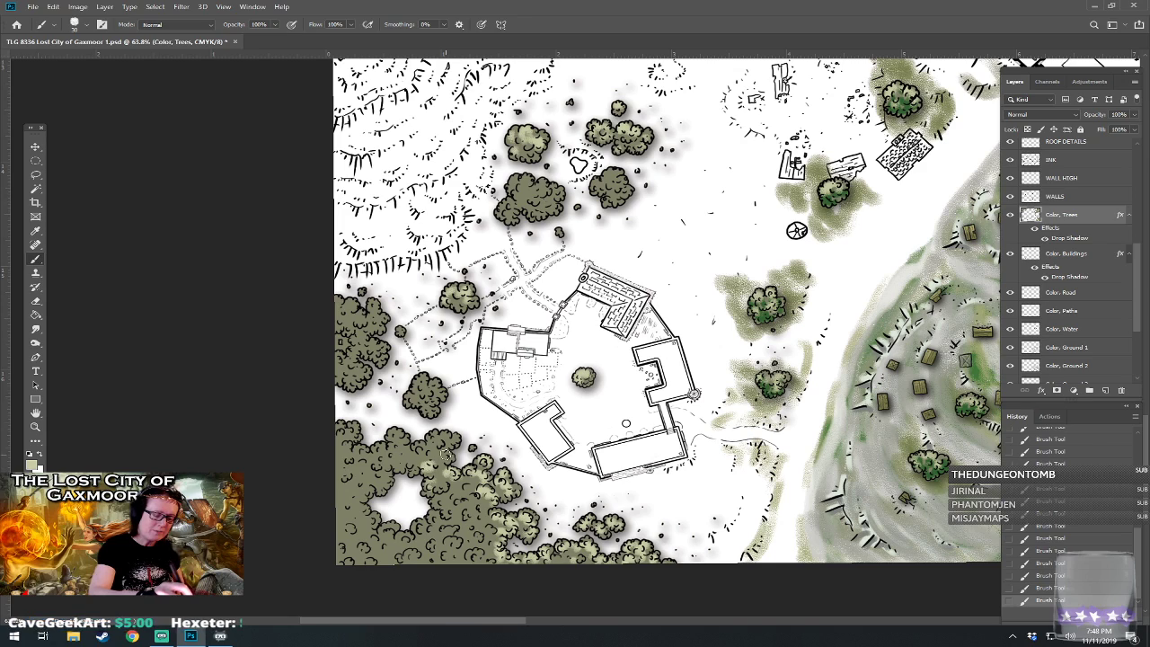
{"action": "mouse_move", "coordinate": [418, 446]}
{"action": "left_mouse_down"}
{"action": "mouse_move", "coordinate": [395, 453]}
{"action": "mouse_move", "coordinate": [372, 454]}
{"action": "mouse_move", "coordinate": [352, 450]}
{"action": "mouse_move", "coordinate": [349, 429]}
{"action": "mouse_move", "coordinate": [337, 434]}
{"action": "mouse_move", "coordinate": [356, 465]}
{"action": "mouse_move", "coordinate": [338, 465]}
{"action": "mouse_move", "coordinate": [376, 470]}
{"action": "mouse_move", "coordinate": [368, 493]}
{"action": "mouse_move", "coordinate": [388, 479]}
{"action": "mouse_move", "coordinate": [362, 503]}
{"action": "mouse_move", "coordinate": [349, 497]}
{"action": "mouse_move", "coordinate": [339, 512]}
{"action": "mouse_move", "coordinate": [362, 492]}
{"action": "mouse_move", "coordinate": [345, 544]}
{"action": "mouse_move", "coordinate": [367, 553]}
{"action": "mouse_move", "coordinate": [369, 522]}
{"action": "mouse_move", "coordinate": [401, 556]}
{"action": "mouse_move", "coordinate": [386, 526]}
{"action": "mouse_move", "coordinate": [384, 542]}
{"action": "mouse_move", "coordinate": [422, 540]}
{"action": "mouse_move", "coordinate": [431, 528]}
{"action": "mouse_move", "coordinate": [420, 527]}
{"action": "mouse_move", "coordinate": [429, 541]}
{"action": "mouse_move", "coordinate": [442, 504]}
{"action": "mouse_move", "coordinate": [467, 525]}
{"action": "mouse_move", "coordinate": [455, 565]}
{"action": "mouse_move", "coordinate": [444, 544]}
{"action": "mouse_move", "coordinate": [433, 556]}
{"action": "mouse_move", "coordinate": [460, 541]}
{"action": "left_mouse_up"}
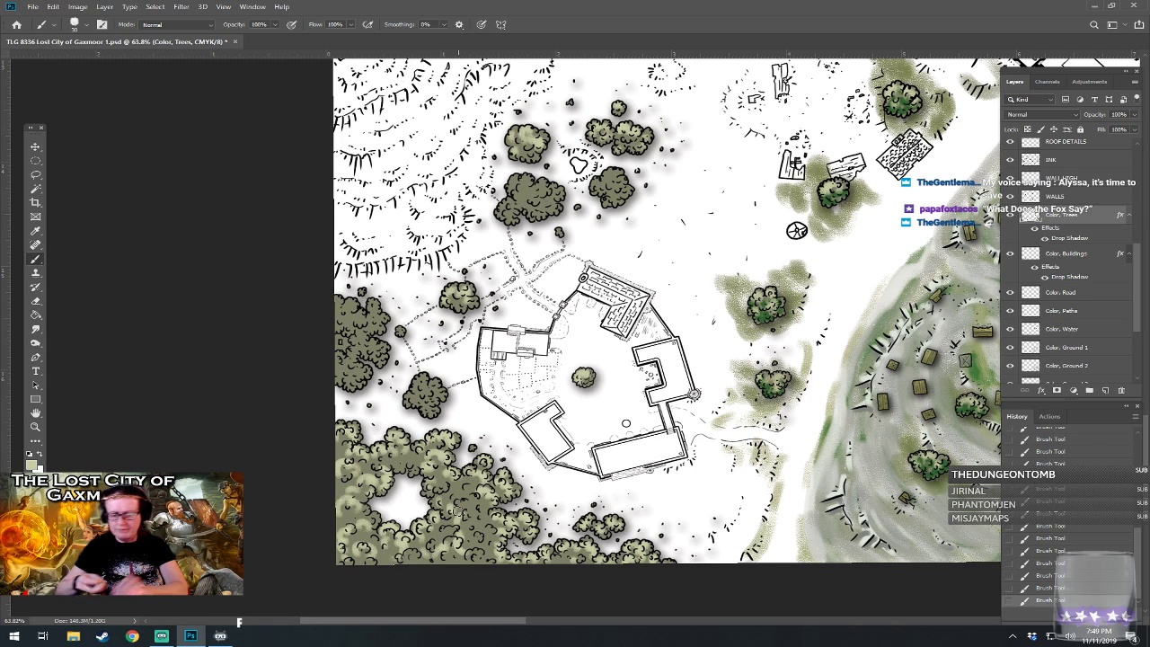
{"action": "left_click_drag", "start_coordinate": [457, 512], "coordinate": [465, 544]}
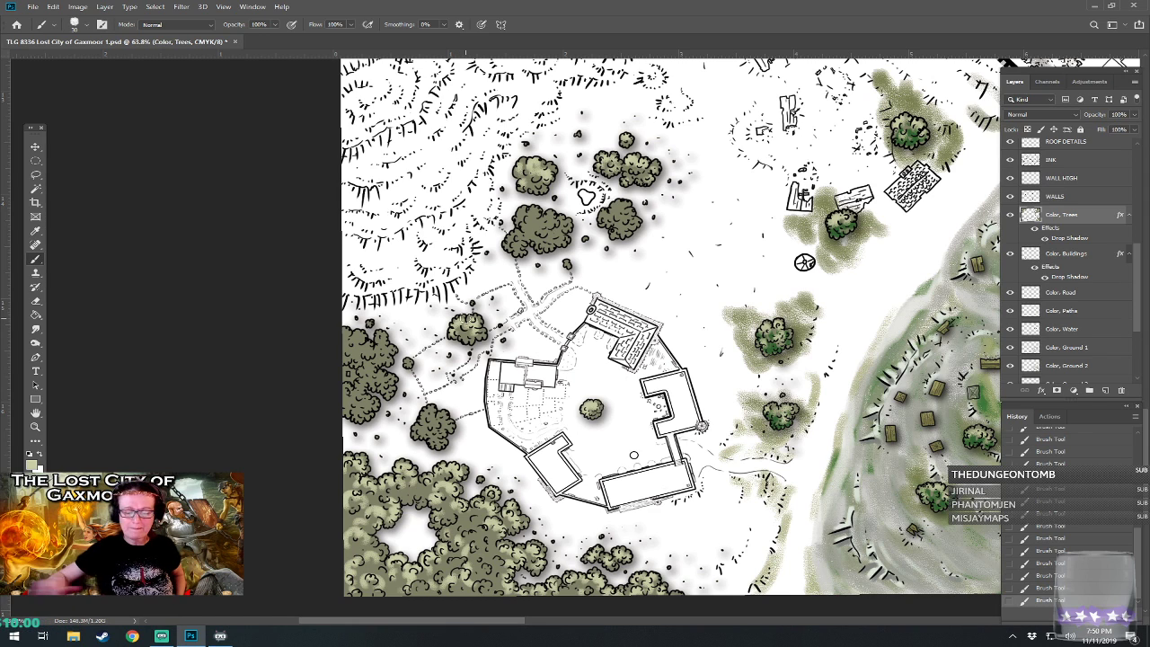
- Highlight the grove on the map's western edge and erase the tree colour around the small building inside it
{"action": "scroll", "coordinate": [594, 324], "scroll_direction": "right", "scroll_amount": 3}
{"action": "scroll", "coordinate": [594, 324], "scroll_direction": "left", "scroll_amount": 2}
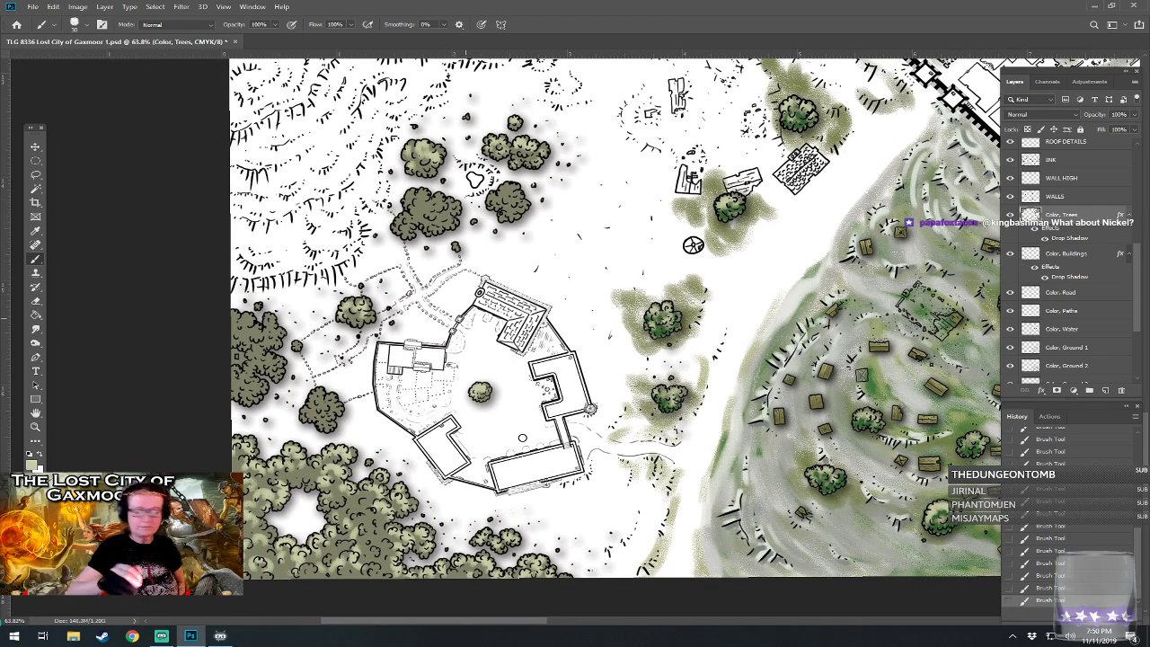
{"action": "scroll", "coordinate": [593, 324], "scroll_direction": "left", "scroll_amount": 1}
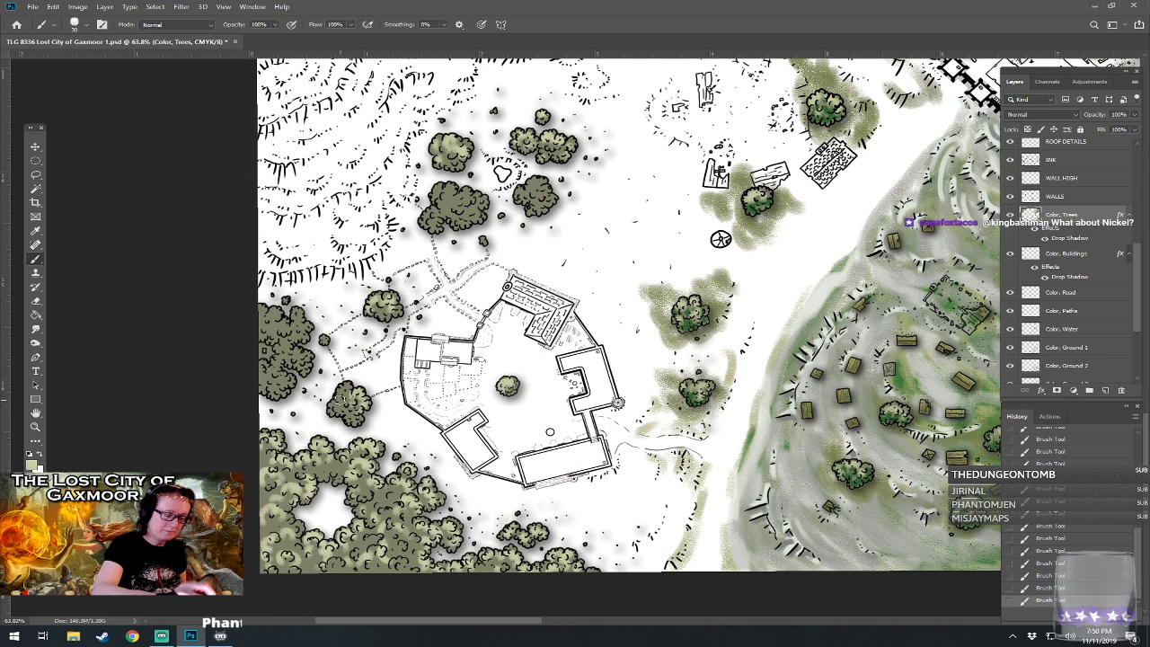
{"action": "left_click", "coordinate": [264, 349]}
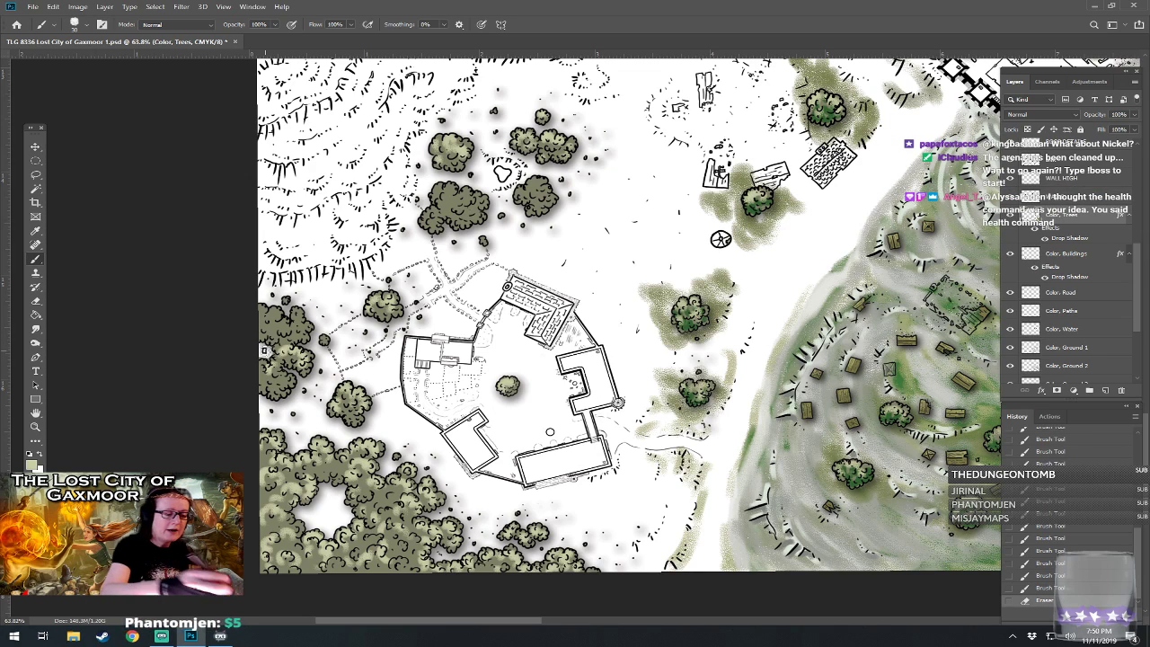
{"action": "mouse_move", "coordinate": [264, 363]}
{"action": "left_mouse_down"}
{"action": "mouse_move", "coordinate": [272, 388]}
{"action": "mouse_move", "coordinate": [277, 374]}
{"action": "left_mouse_up"}
{"action": "mouse_move", "coordinate": [274, 367]}
{"action": "left_mouse_down"}
{"action": "mouse_move", "coordinate": [298, 350]}
{"action": "mouse_move", "coordinate": [283, 334]}
{"action": "mouse_move", "coordinate": [303, 335]}
{"action": "mouse_move", "coordinate": [298, 313]}
{"action": "mouse_move", "coordinate": [307, 328]}
{"action": "mouse_move", "coordinate": [276, 310]}
{"action": "left_mouse_up"}
{"action": "mouse_move", "coordinate": [274, 310]}
{"action": "left_mouse_down"}
{"action": "mouse_move", "coordinate": [267, 330]}
{"action": "mouse_move", "coordinate": [604, 394]}
{"action": "left_mouse_up"}
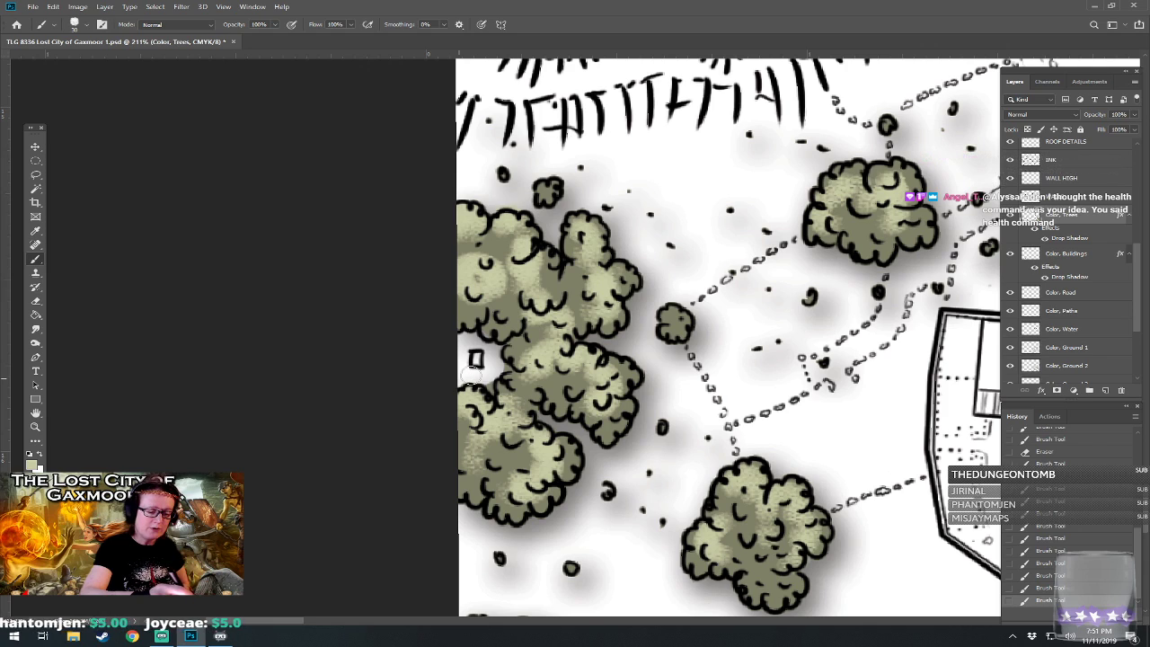
{"action": "left_click_drag", "start_coordinate": [500, 368], "coordinate": [490, 370]}
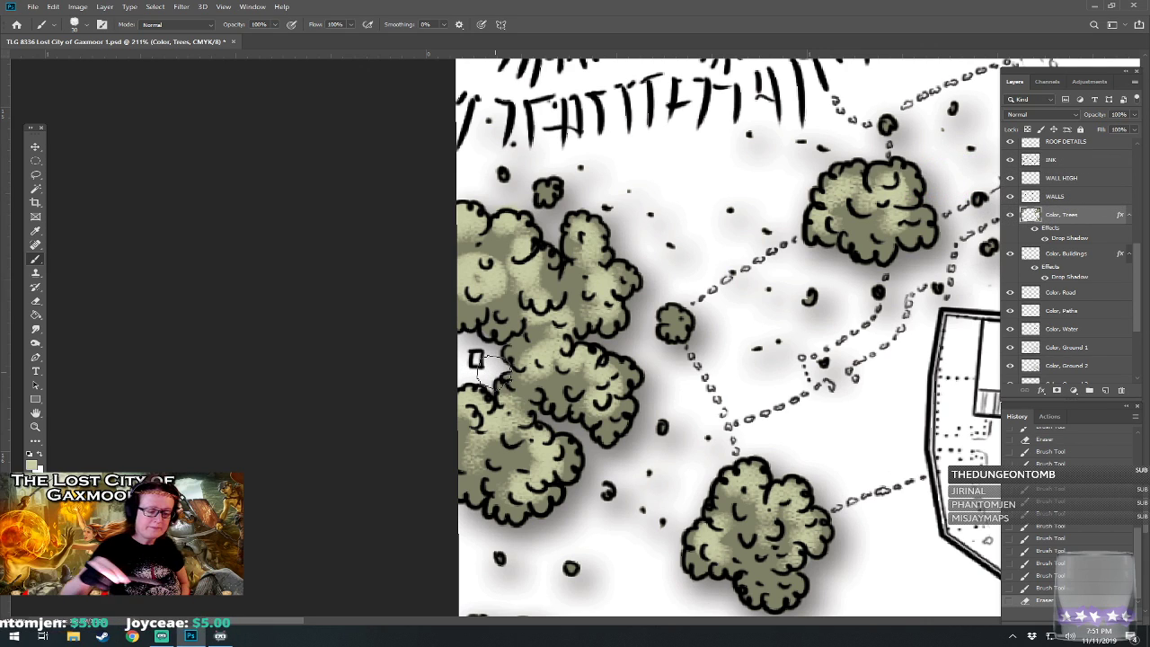
- Brush pale highlights onto the remaining trees west of the walled compound and the tree groups around the hollow north of it
{"action": "left_click_drag", "start_coordinate": [507, 371], "coordinate": [266, 447]}
{"action": "left_click_drag", "start_coordinate": [419, 398], "coordinate": [447, 398]}
{"action": "left_click_drag", "start_coordinate": [372, 575], "coordinate": [270, 575]}
{"action": "mouse_move", "coordinate": [592, 398]}
{"action": "left_mouse_down"}
{"action": "mouse_move", "coordinate": [577, 440]}
{"action": "mouse_move", "coordinate": [628, 441]}
{"action": "left_mouse_up"}
{"action": "mouse_move", "coordinate": [446, 403]}
{"action": "left_mouse_down"}
{"action": "mouse_move", "coordinate": [459, 355]}
{"action": "mouse_move", "coordinate": [485, 351]}
{"action": "mouse_move", "coordinate": [467, 382]}
{"action": "mouse_move", "coordinate": [505, 379]}
{"action": "mouse_move", "coordinate": [491, 370]}
{"action": "mouse_move", "coordinate": [510, 375]}
{"action": "mouse_move", "coordinate": [516, 362]}
{"action": "mouse_move", "coordinate": [530, 384]}
{"action": "mouse_move", "coordinate": [542, 379]}
{"action": "mouse_move", "coordinate": [533, 370]}
{"action": "mouse_move", "coordinate": [535, 400]}
{"action": "left_mouse_up"}
{"action": "left_click_drag", "start_coordinate": [536, 400], "coordinate": [494, 408]}
{"action": "left_click", "coordinate": [542, 449]}
{"action": "mouse_move", "coordinate": [633, 364]}
{"action": "left_mouse_down"}
{"action": "mouse_move", "coordinate": [653, 338]}
{"action": "mouse_move", "coordinate": [653, 374]}
{"action": "mouse_move", "coordinate": [663, 365]}
{"action": "mouse_move", "coordinate": [636, 386]}
{"action": "mouse_move", "coordinate": [673, 377]}
{"action": "left_mouse_up"}
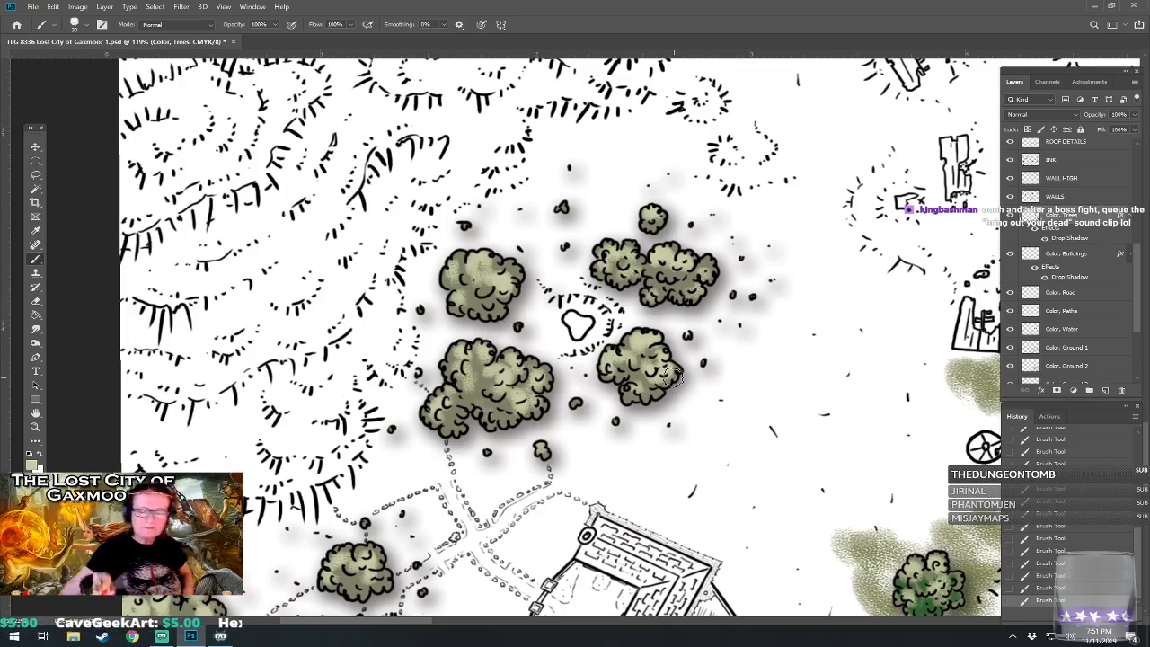
- Review the highlighted trees from the northern groups and western grove across to the hillside settlement
{"action": "scroll", "coordinate": [673, 377], "scroll_direction": "down", "scroll_amount": 4}
{"action": "scroll", "coordinate": [673, 377], "scroll_direction": "up", "scroll_amount": 7}
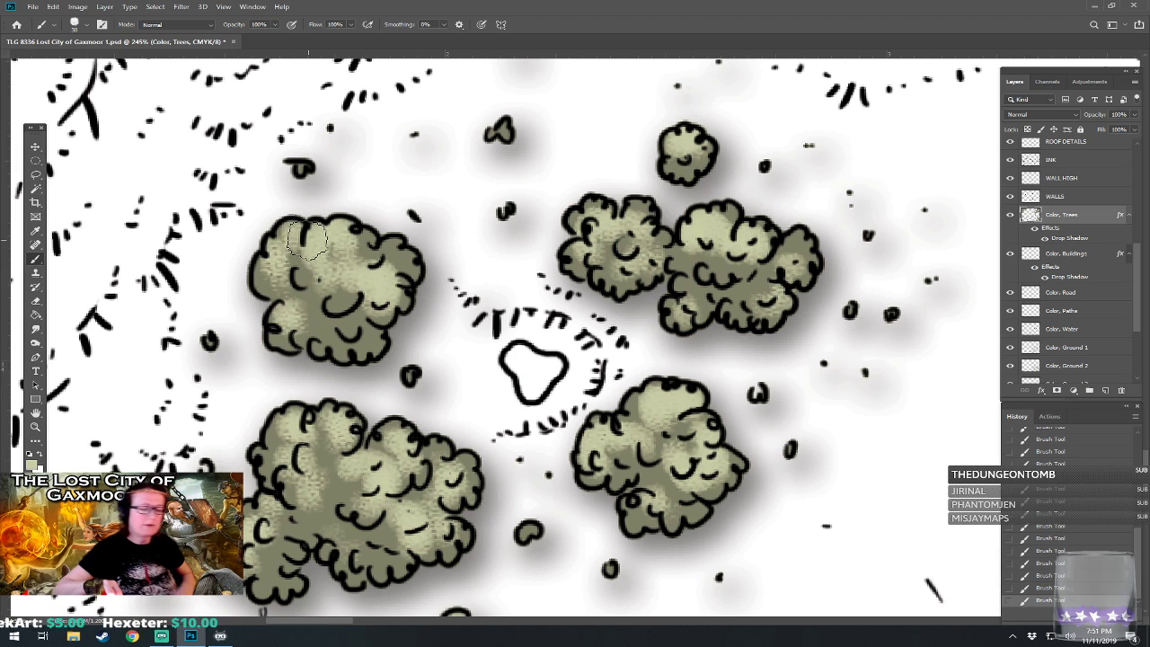
{"action": "scroll", "coordinate": [308, 240], "scroll_direction": "down", "scroll_amount": 5}
{"action": "scroll", "coordinate": [307, 240], "scroll_direction": "down", "scroll_amount": 6}
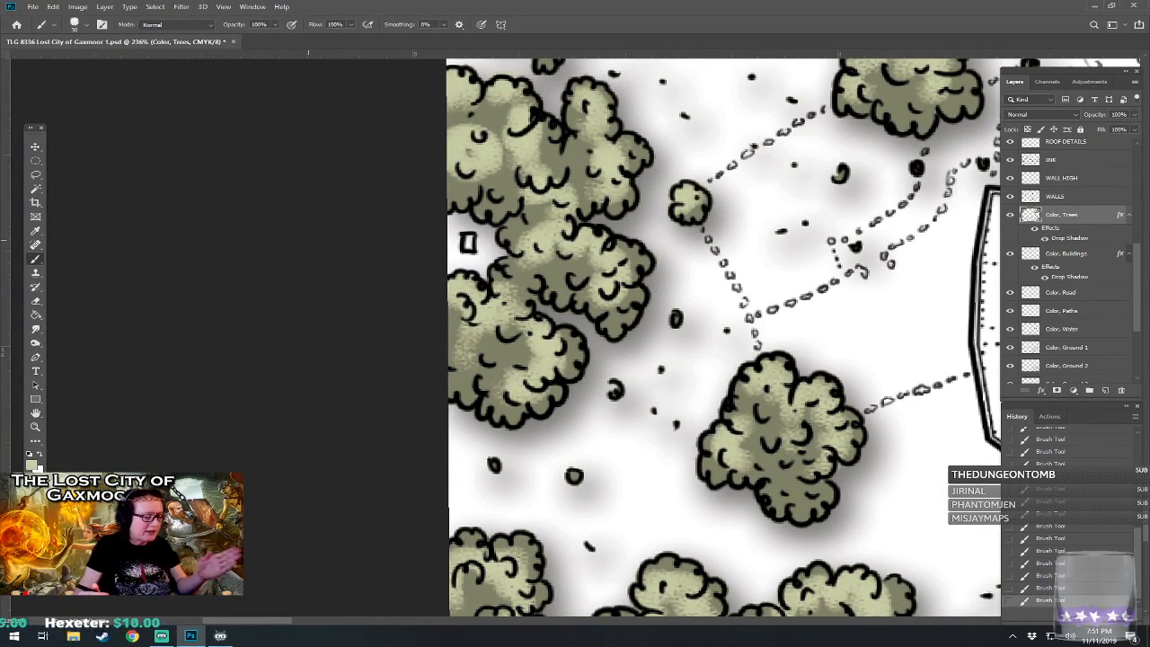
{"action": "scroll", "coordinate": [479, 414], "scroll_direction": "down", "scroll_amount": 6}
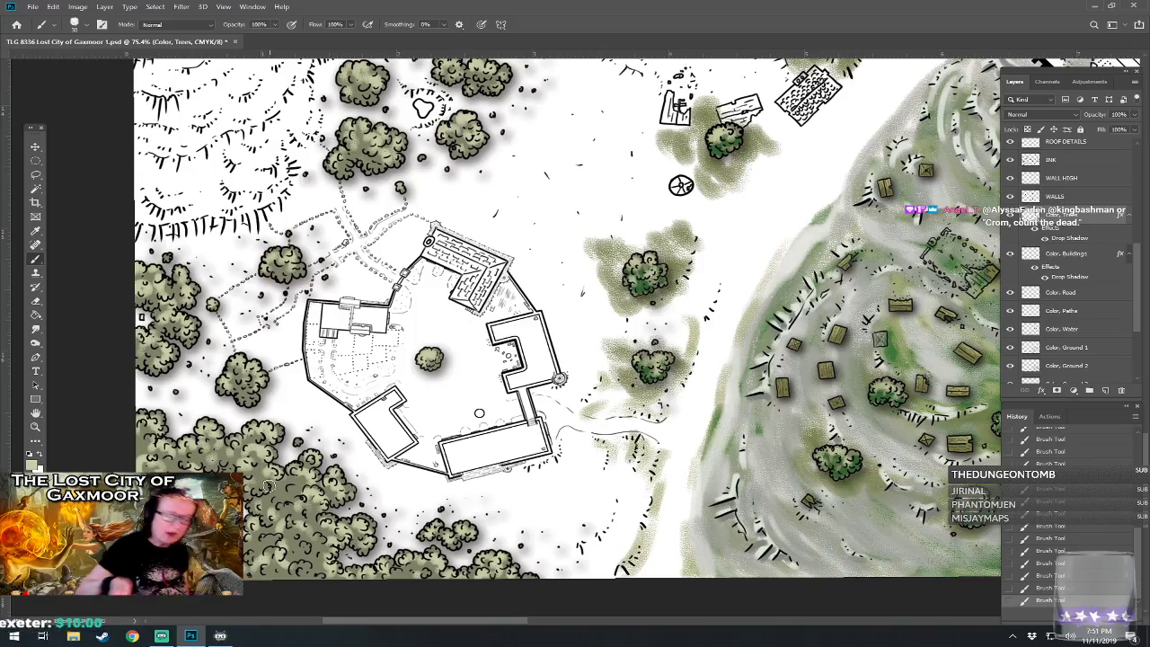
{"action": "scroll", "coordinate": [269, 486], "scroll_direction": "down", "scroll_amount": 4}
{"action": "scroll", "coordinate": [268, 487], "scroll_direction": "up", "scroll_amount": 1}
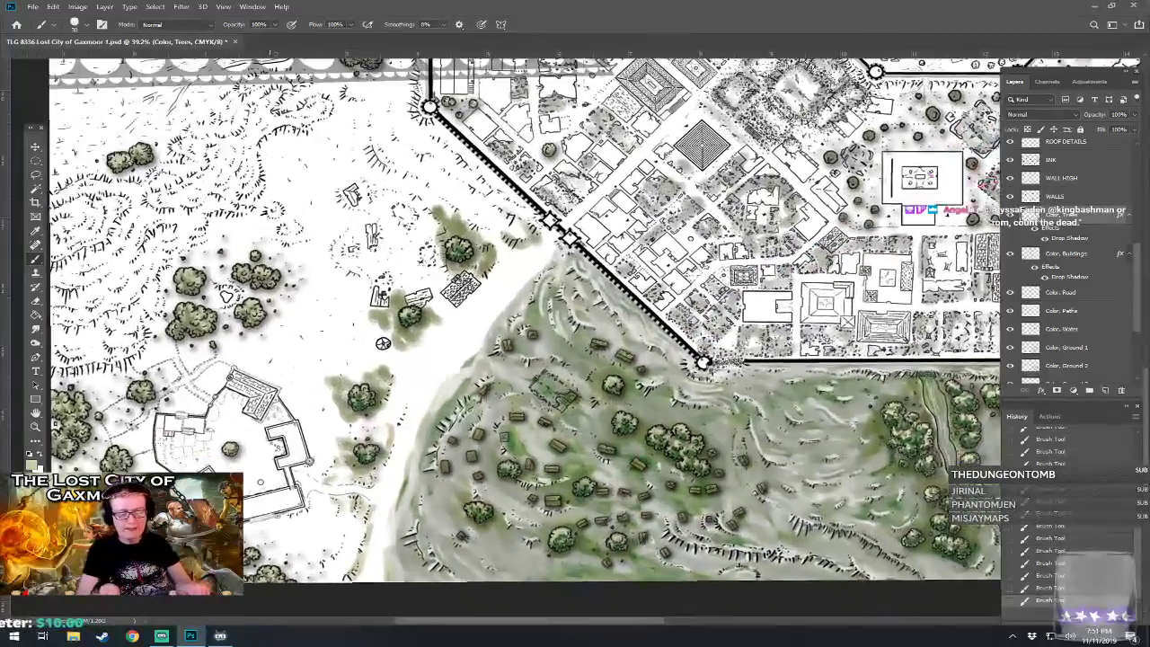
{"action": "scroll", "coordinate": [576, 529], "scroll_direction": "up", "scroll_amount": 3}
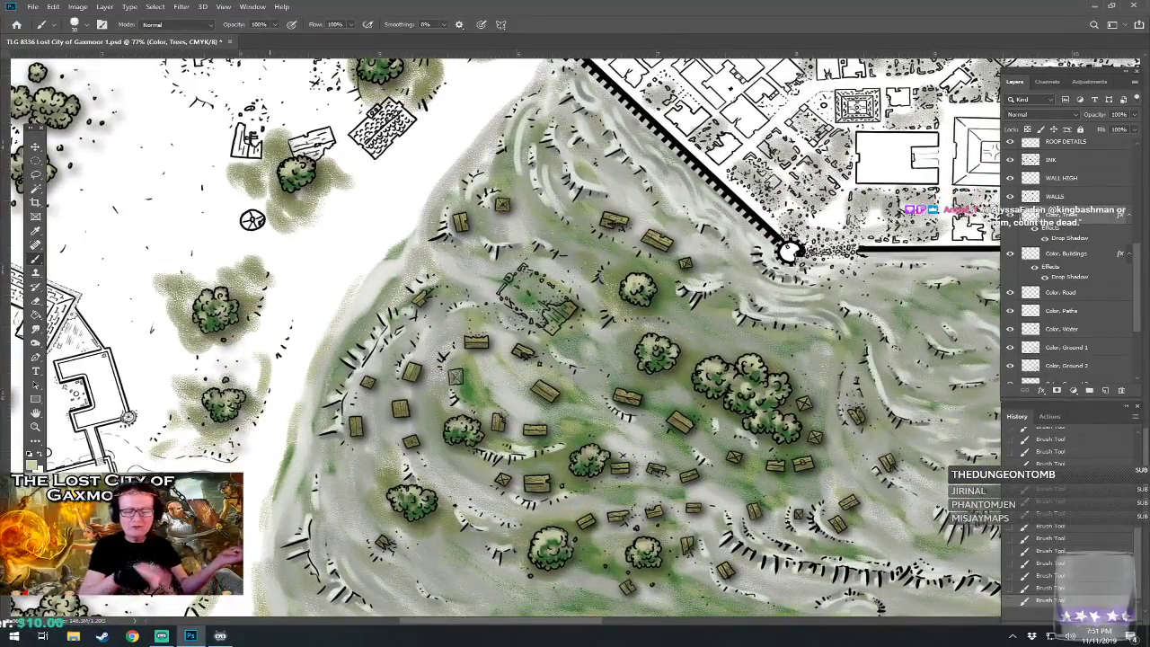
{"action": "scroll", "coordinate": [505, 338], "scroll_direction": "down", "scroll_amount": 1}
{"action": "scroll", "coordinate": [505, 338], "scroll_direction": "up", "scroll_amount": 3}
{"action": "scroll", "coordinate": [505, 338], "scroll_direction": "down", "scroll_amount": 1}
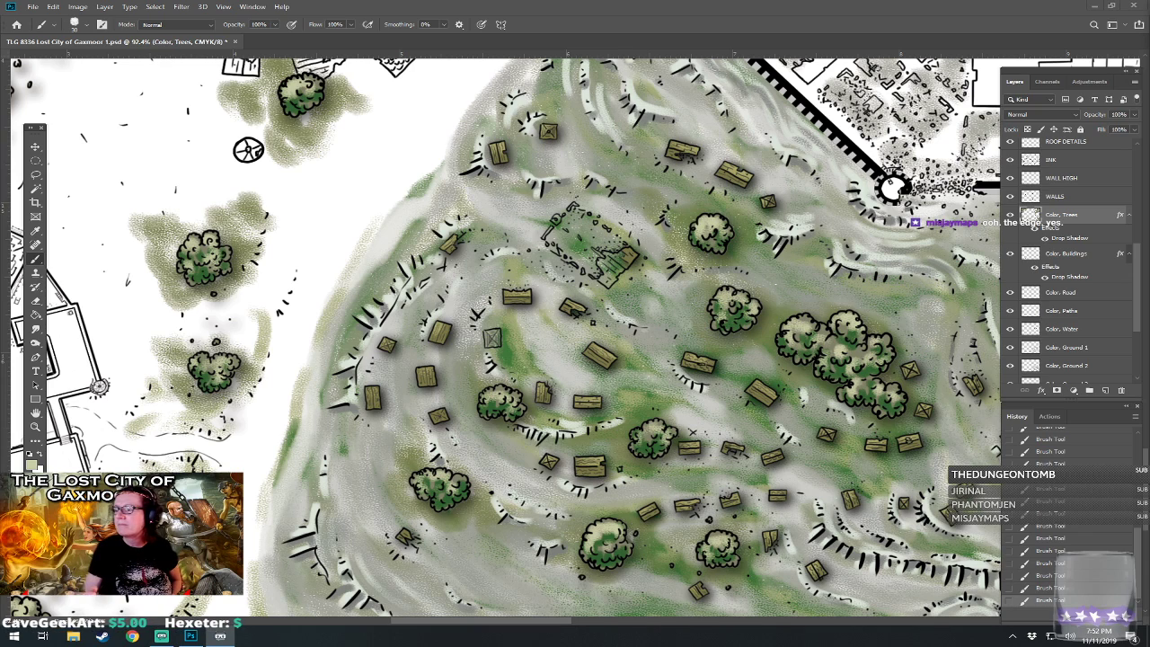
{"action": "left_click_drag", "start_coordinate": [593, 322], "coordinate": [528, 305]}
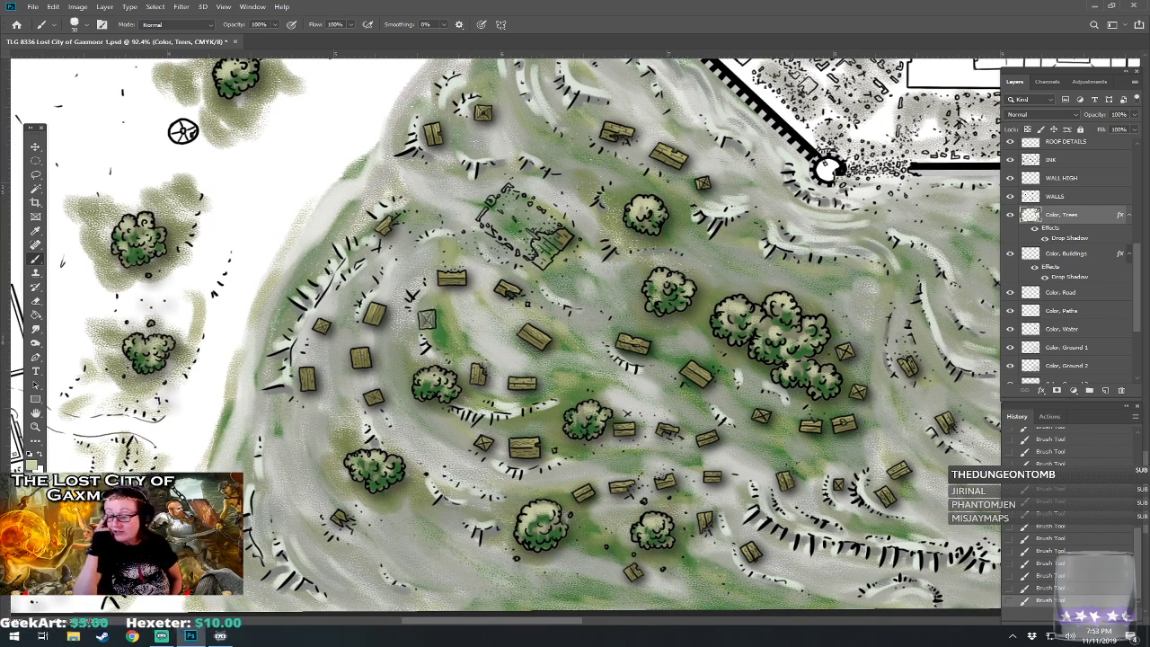
{"action": "left_click_drag", "start_coordinate": [593, 322], "coordinate": [520, 367]}
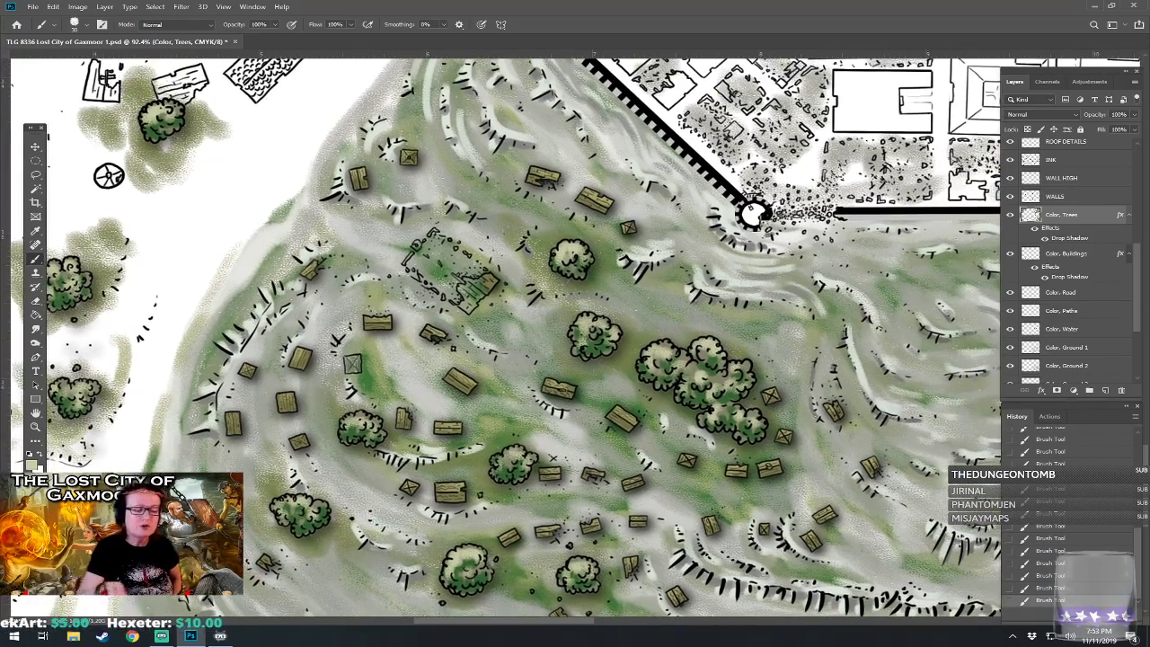
- Paint the ruined building's surviving roof in the settlement olive, with its lower slope in darker olive 515526
{"action": "left_click_drag", "start_coordinate": [594, 323], "coordinate": [663, 375]}
{"action": "scroll", "coordinate": [327, 453], "scroll_direction": "up", "scroll_amount": 2}
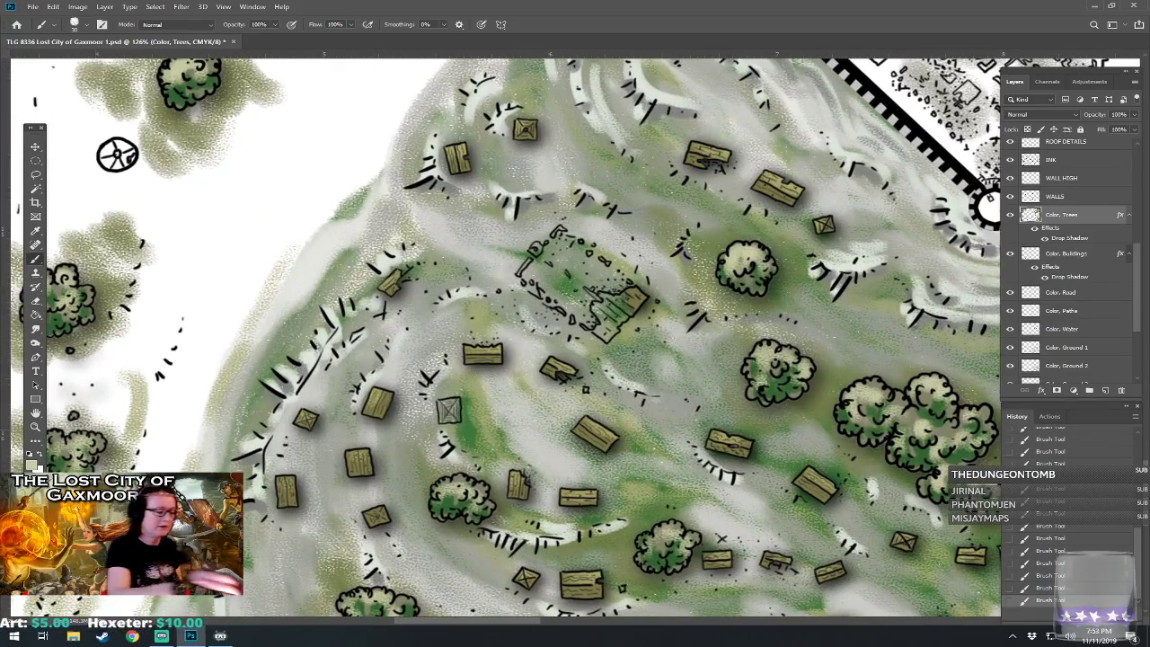
{"action": "left_click", "coordinate": [33, 455]}
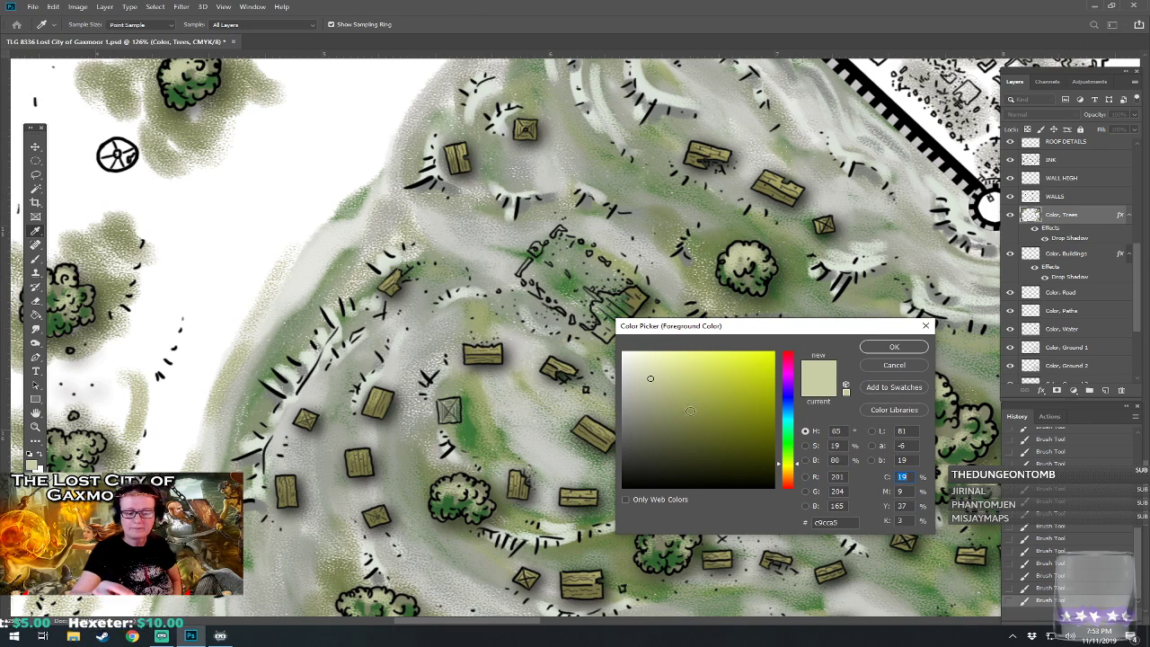
{"action": "left_click", "coordinate": [894, 347]}
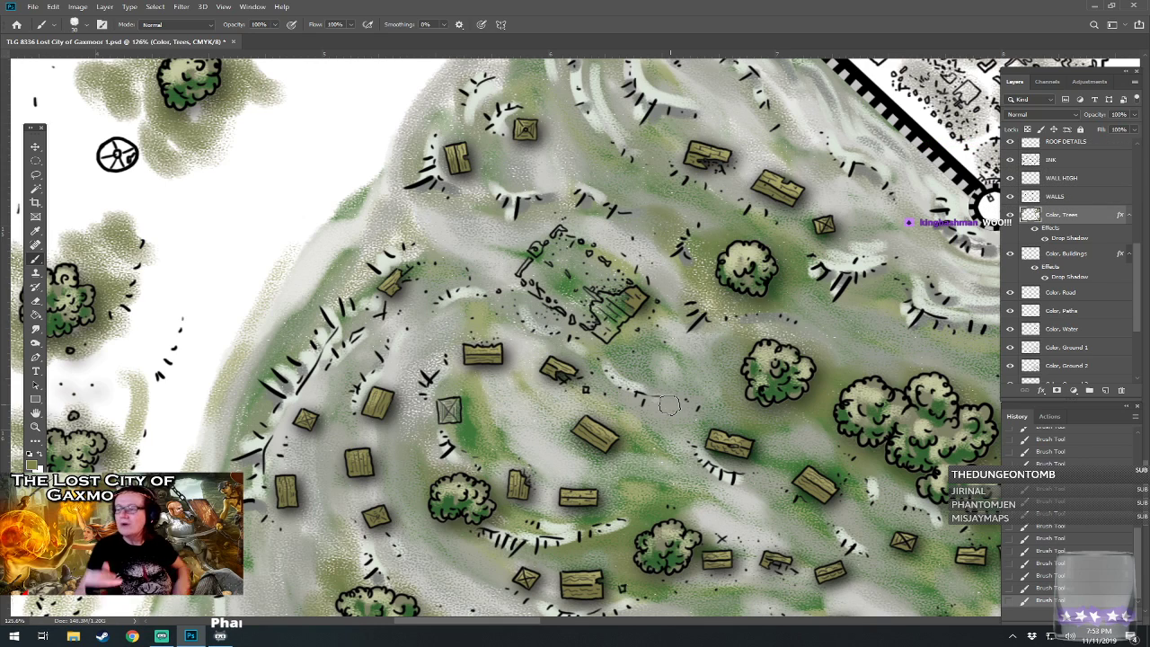
{"action": "scroll", "coordinate": [670, 406], "scroll_direction": "up", "scroll_amount": 5}
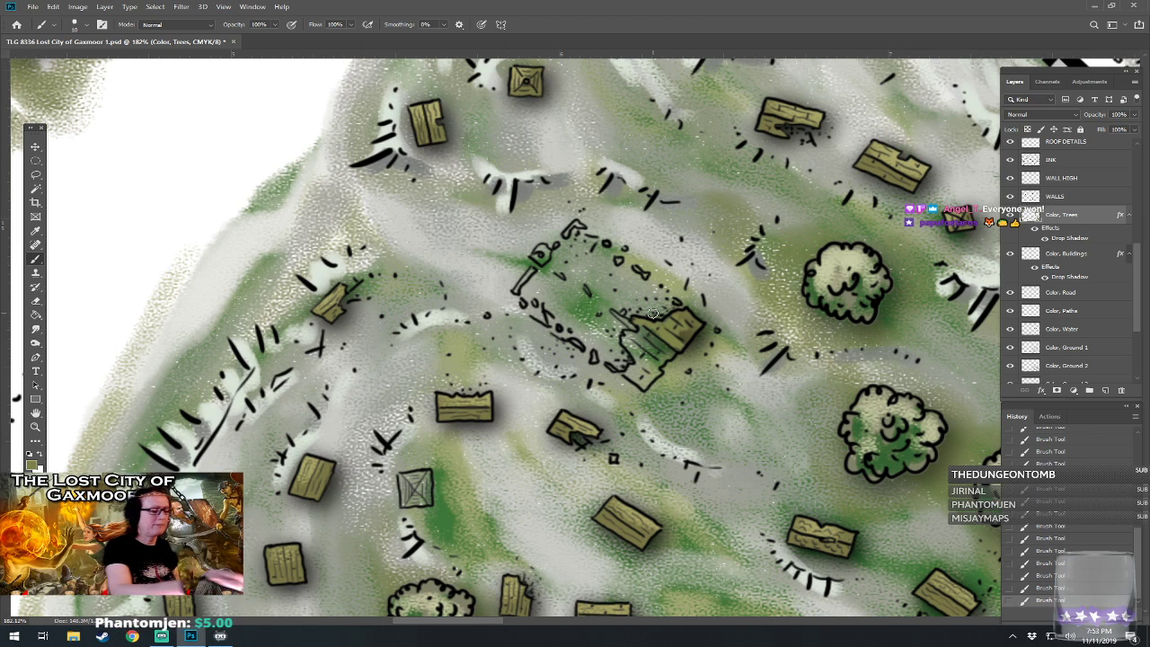
{"action": "key", "text": "i"}
{"action": "left_click", "coordinate": [33, 464]}
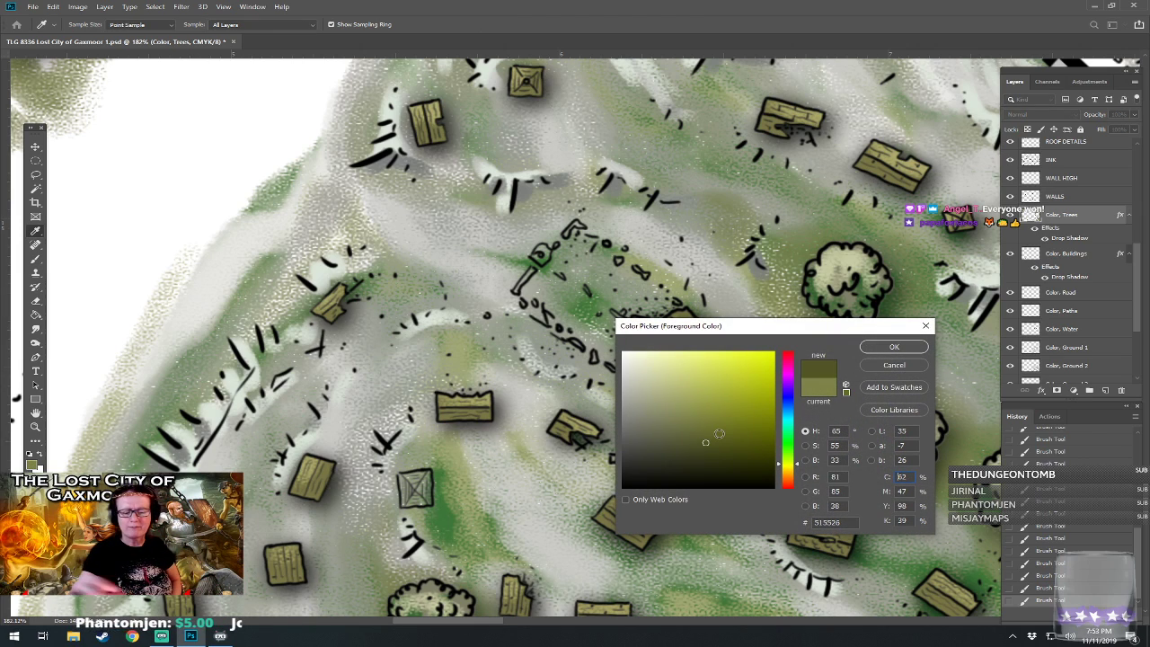
{"action": "left_click", "coordinate": [894, 347]}
{"action": "mouse_move", "coordinate": [639, 347]}
{"action": "left_mouse_down"}
{"action": "mouse_move", "coordinate": [618, 314]}
{"action": "mouse_move", "coordinate": [637, 333]}
{"action": "mouse_move", "coordinate": [641, 374]}
{"action": "mouse_move", "coordinate": [630, 334]}
{"action": "mouse_move", "coordinate": [629, 374]}
{"action": "mouse_move", "coordinate": [609, 367]}
{"action": "mouse_move", "coordinate": [639, 382]}
{"action": "mouse_move", "coordinate": [634, 369]}
{"action": "mouse_move", "coordinate": [644, 384]}
{"action": "mouse_move", "coordinate": [661, 368]}
{"action": "mouse_move", "coordinate": [644, 378]}
{"action": "mouse_move", "coordinate": [657, 349]}
{"action": "mouse_move", "coordinate": [659, 363]}
{"action": "mouse_move", "coordinate": [667, 357]}
{"action": "mouse_move", "coordinate": [648, 334]}
{"action": "left_mouse_up"}
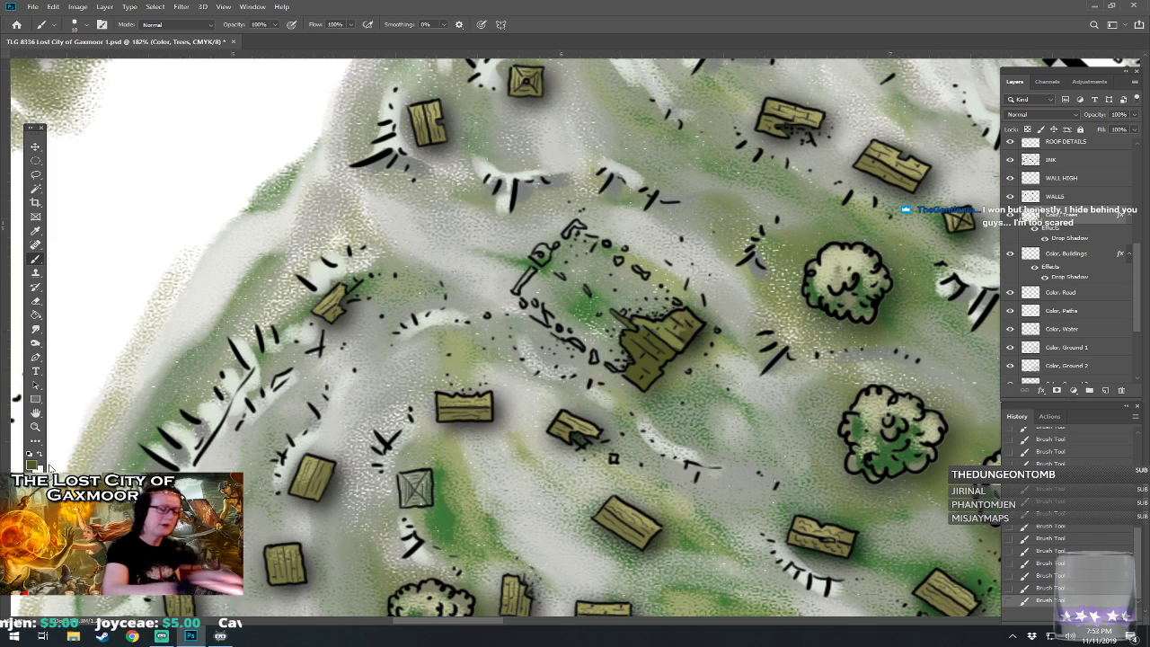
- Fill the broken wall fragments around the ruined building with the dark olive
{"action": "left_click_drag", "start_coordinate": [518, 292], "coordinate": [535, 266]}
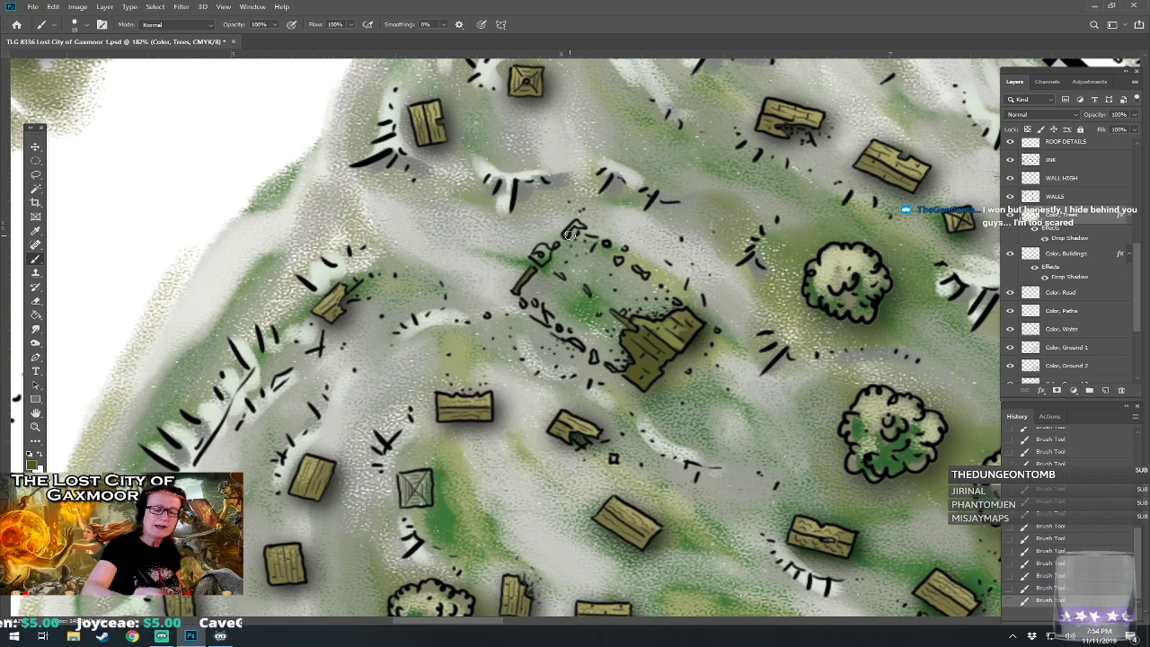
{"action": "left_click_drag", "start_coordinate": [570, 230], "coordinate": [576, 237]}
{"action": "left_click_drag", "start_coordinate": [543, 319], "coordinate": [524, 304]}
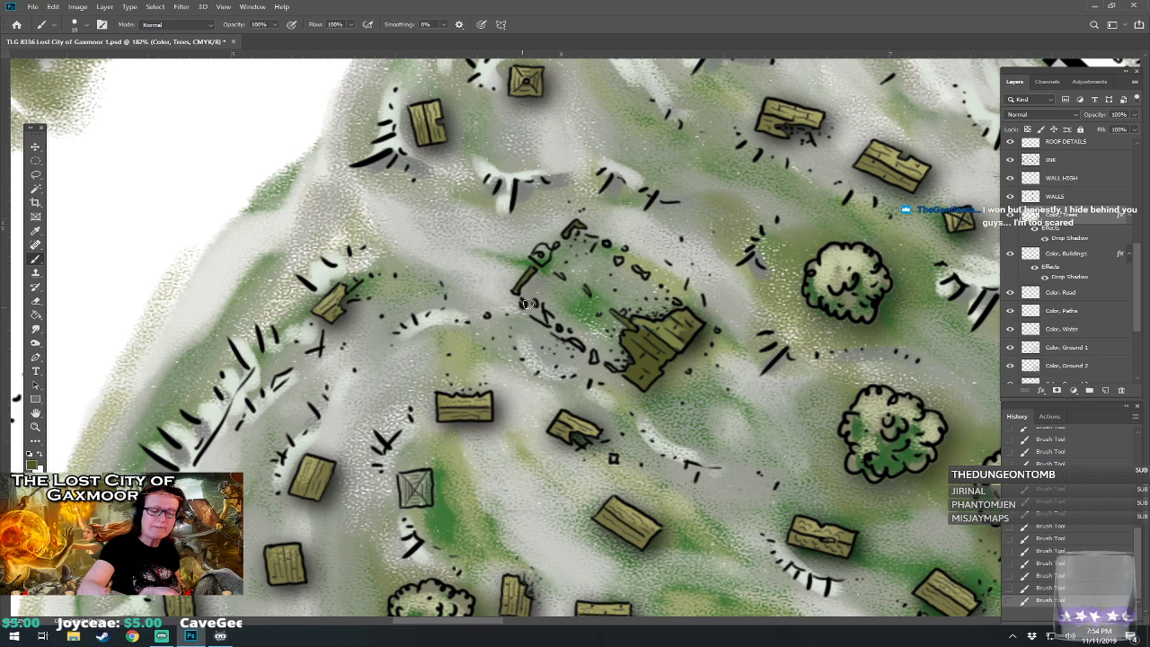
{"action": "left_click_drag", "start_coordinate": [596, 360], "coordinate": [583, 344]}
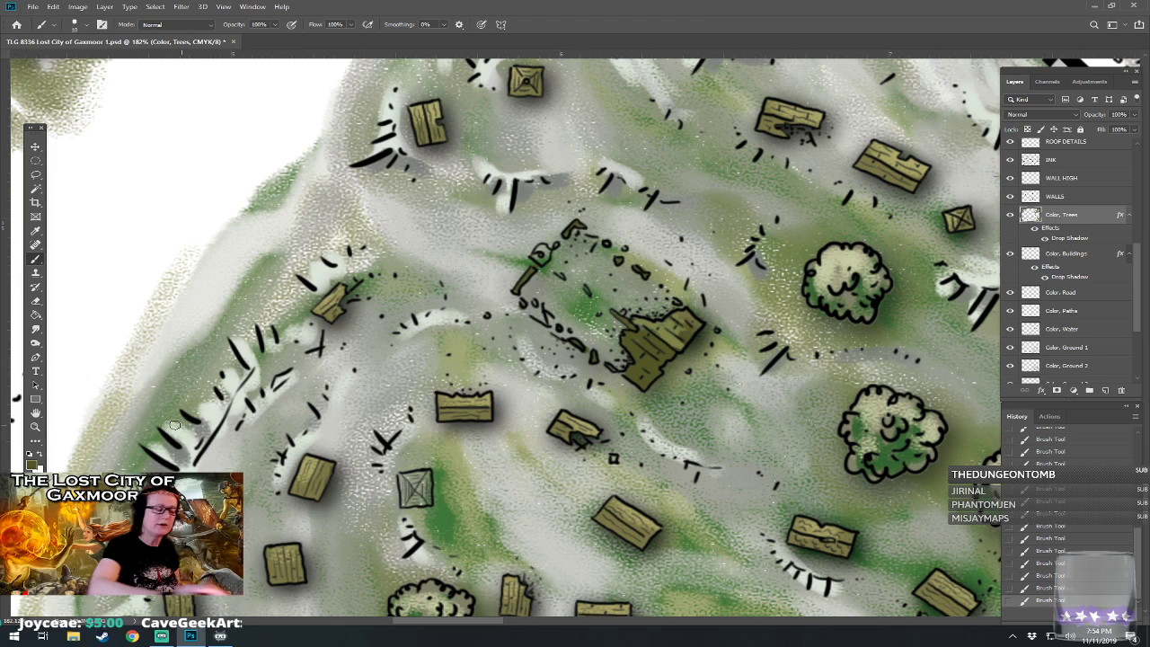
- Paint the small rounded piece in the ruin's northwestern wall light grey a1a29c
{"action": "left_click", "coordinate": [31, 463]}
{"action": "left_click", "coordinate": [627, 401]}
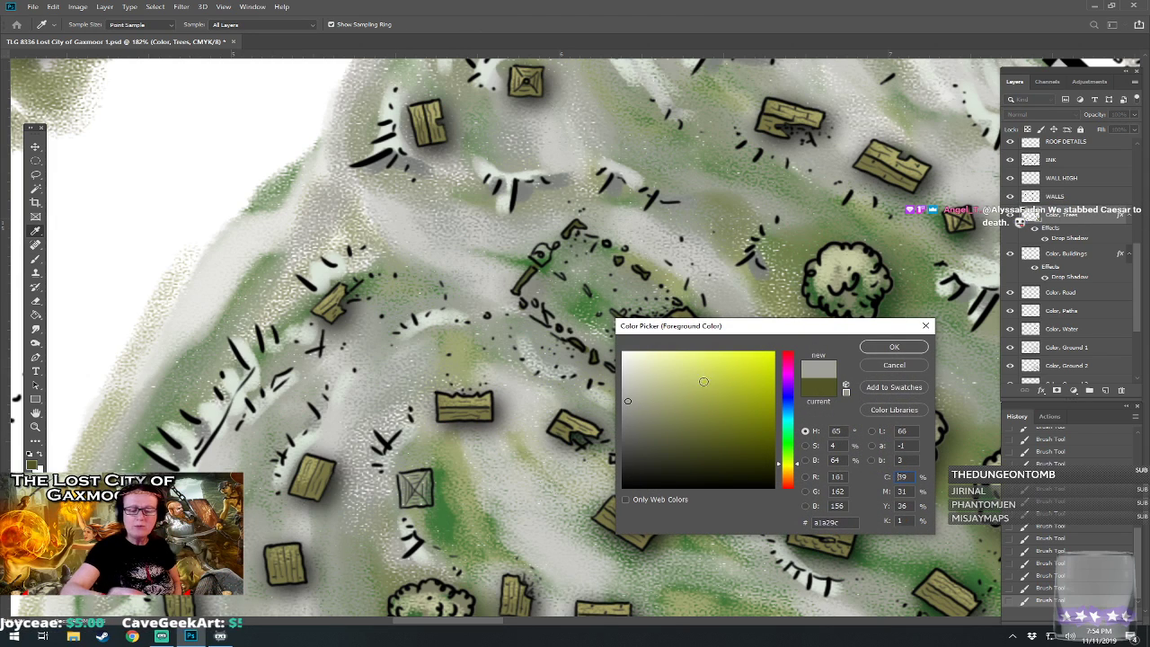
{"action": "left_click", "coordinate": [892, 348]}
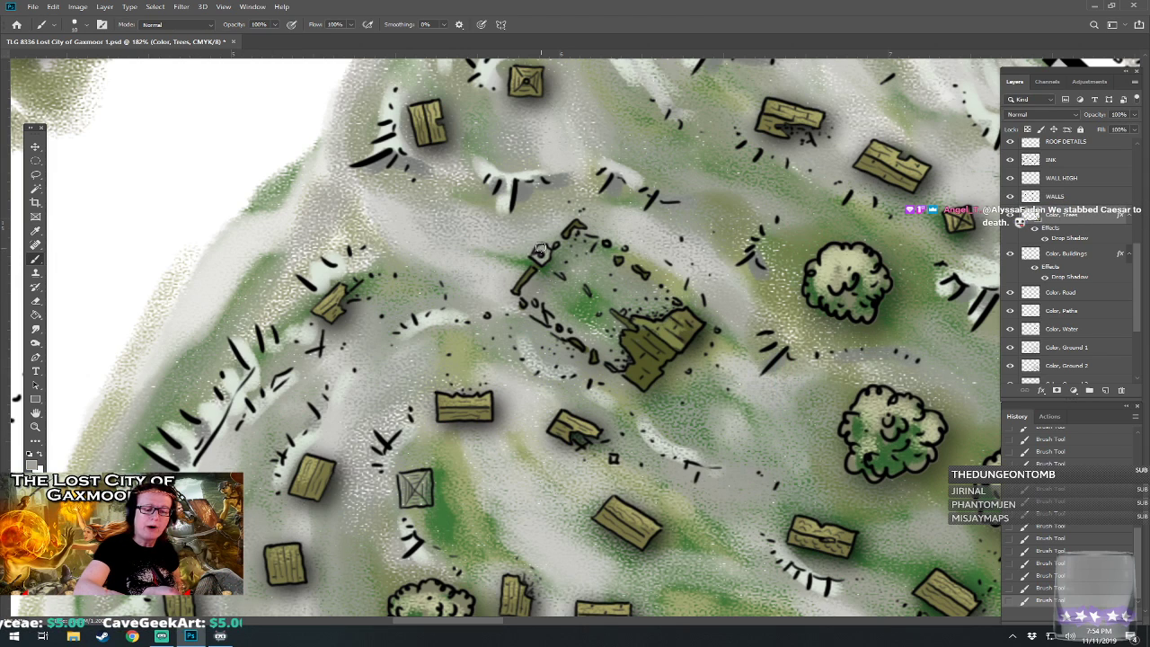
{"action": "mouse_move", "coordinate": [542, 262]}
{"action": "left_mouse_down"}
{"action": "mouse_move", "coordinate": [433, 241]}
{"action": "mouse_move", "coordinate": [384, 168]}
{"action": "mouse_move", "coordinate": [603, 137]}
{"action": "left_mouse_up"}
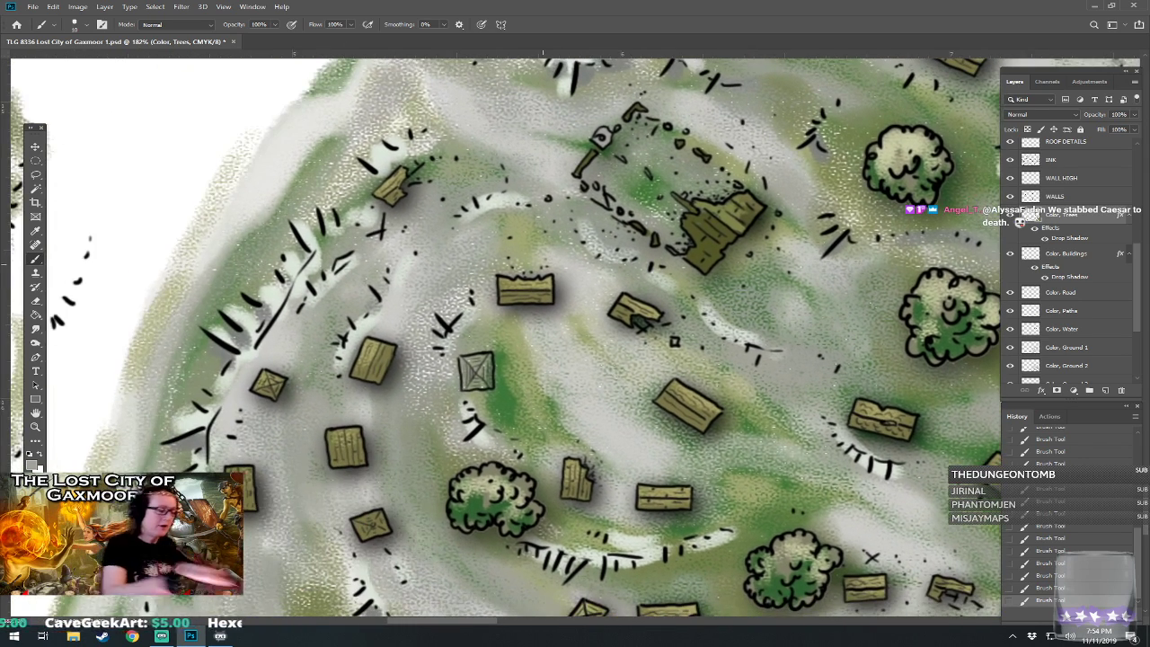
- Fill the uncoloured square hut southwest of the ruin with olive 7f8352 and shade its roof with darker olive 5b6029
{"action": "left_click", "coordinate": [32, 467]}
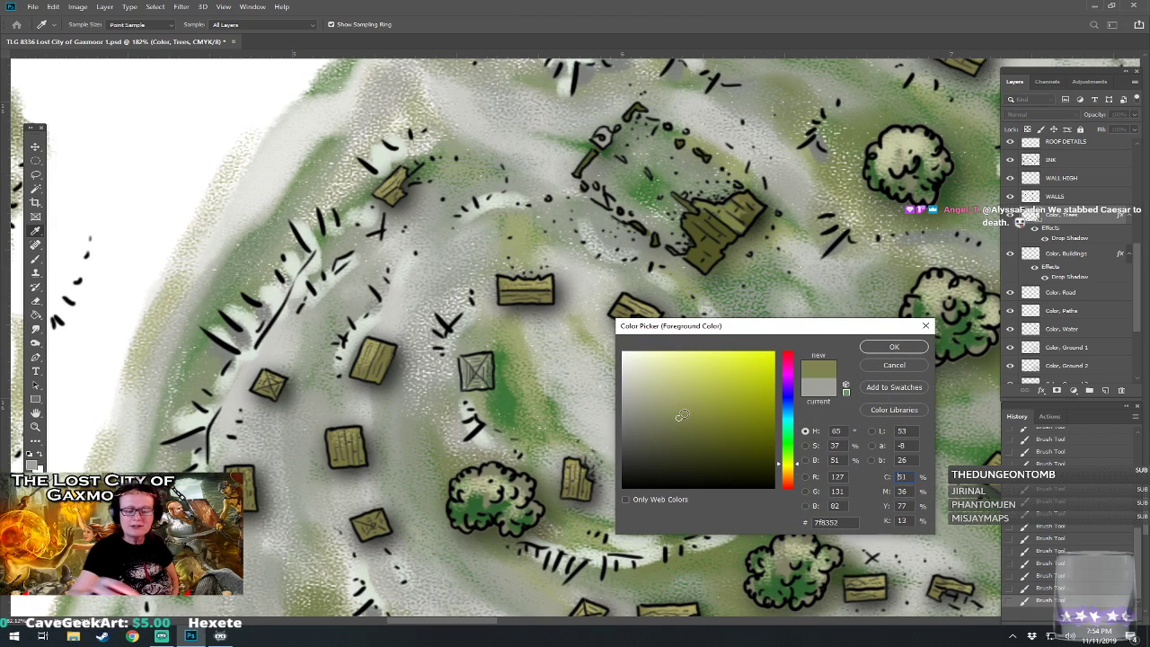
{"action": "left_click", "coordinate": [891, 349]}
{"action": "mouse_move", "coordinate": [475, 364]}
{"action": "left_mouse_down"}
{"action": "mouse_move", "coordinate": [465, 383]}
{"action": "mouse_move", "coordinate": [487, 381]}
{"action": "left_mouse_up"}
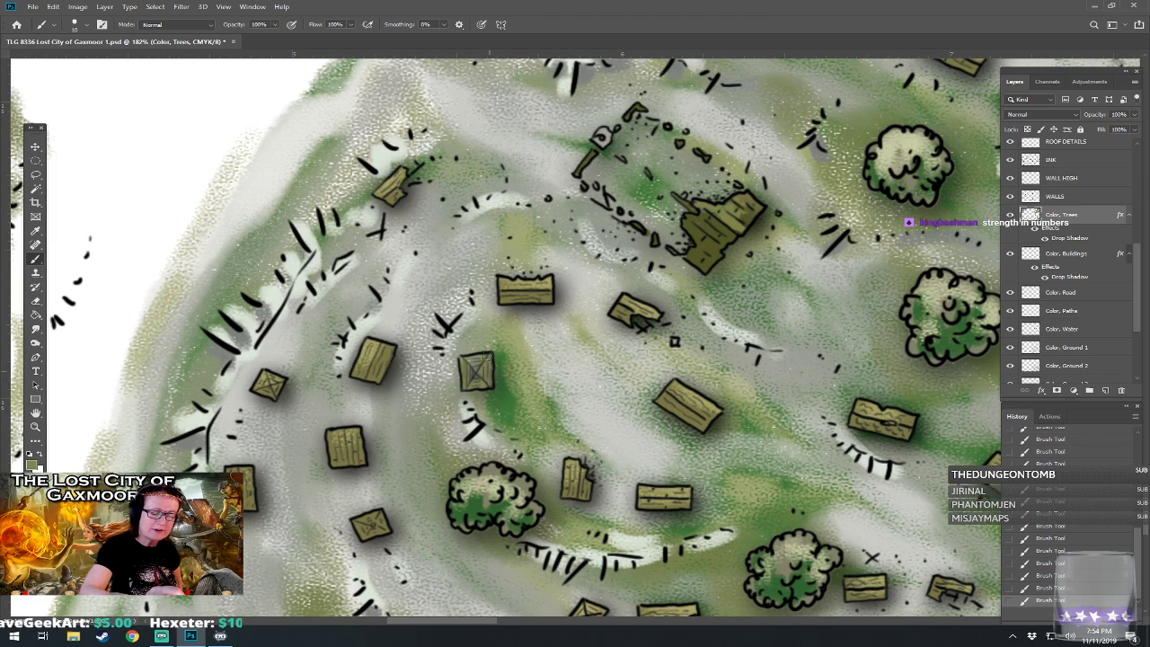
{"action": "left_click", "coordinate": [31, 464]}
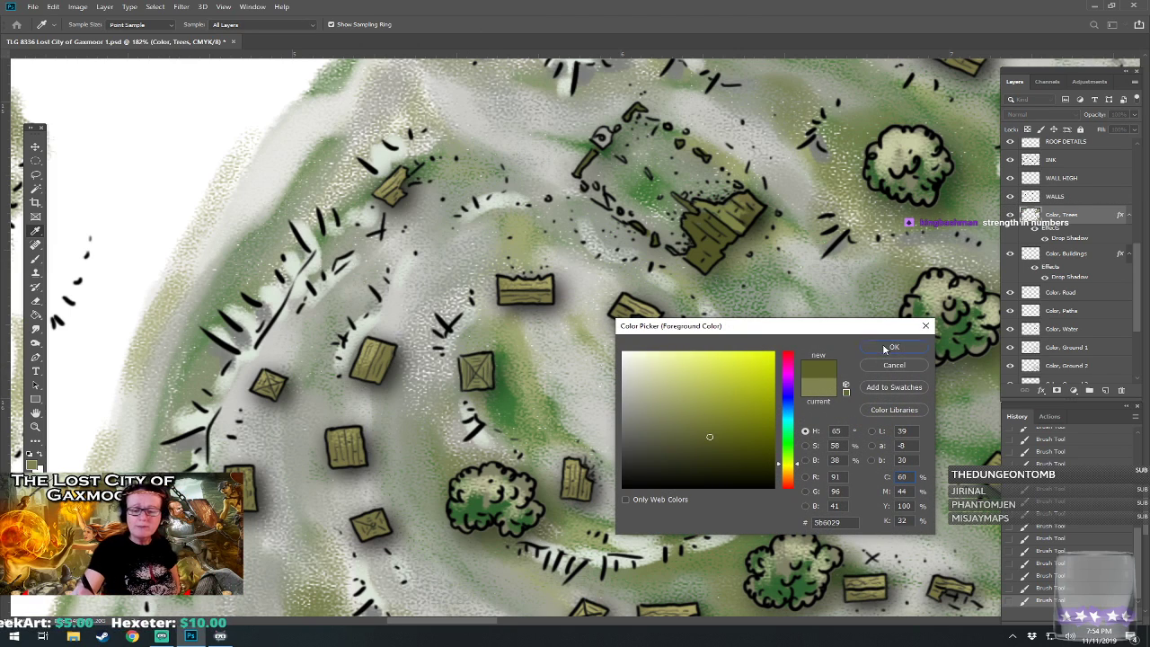
{"action": "left_click", "coordinate": [885, 349]}
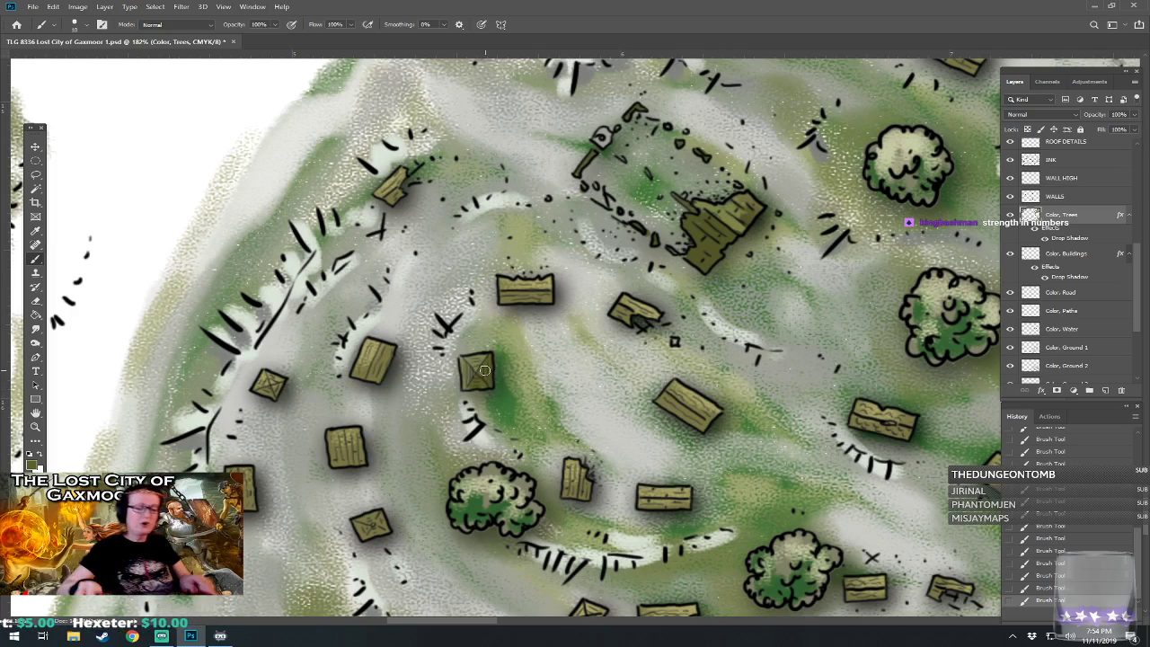
{"action": "scroll", "coordinate": [485, 370], "scroll_direction": "down", "scroll_amount": 5}
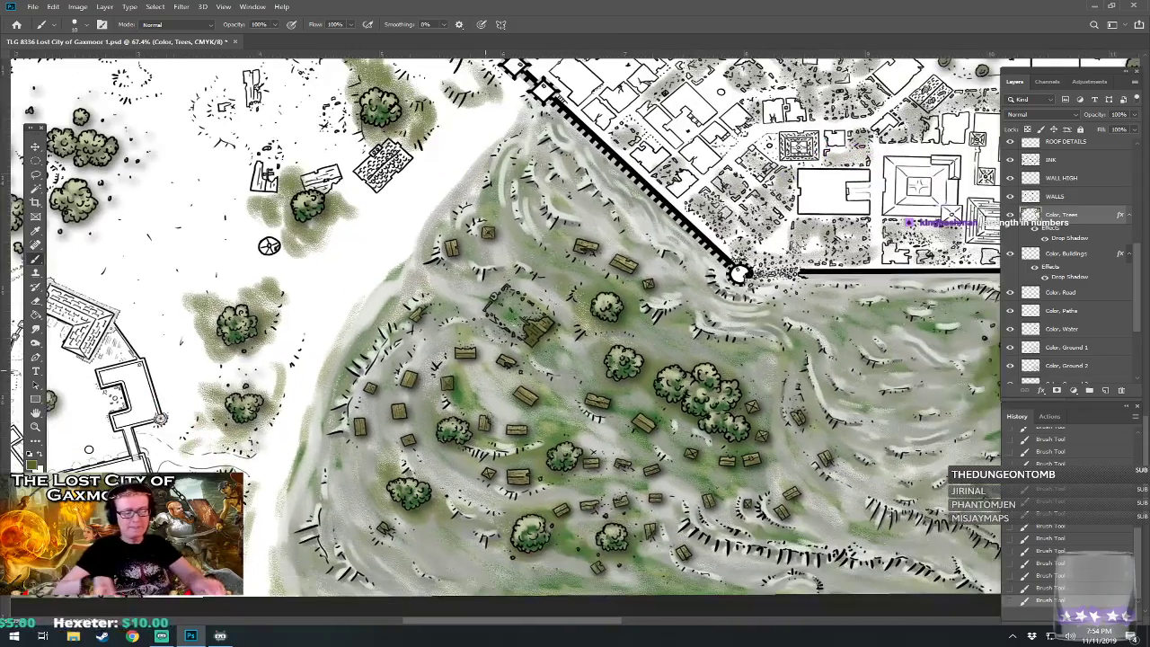
{"action": "scroll", "coordinate": [521, 324], "scroll_direction": "right", "scroll_amount": 2}
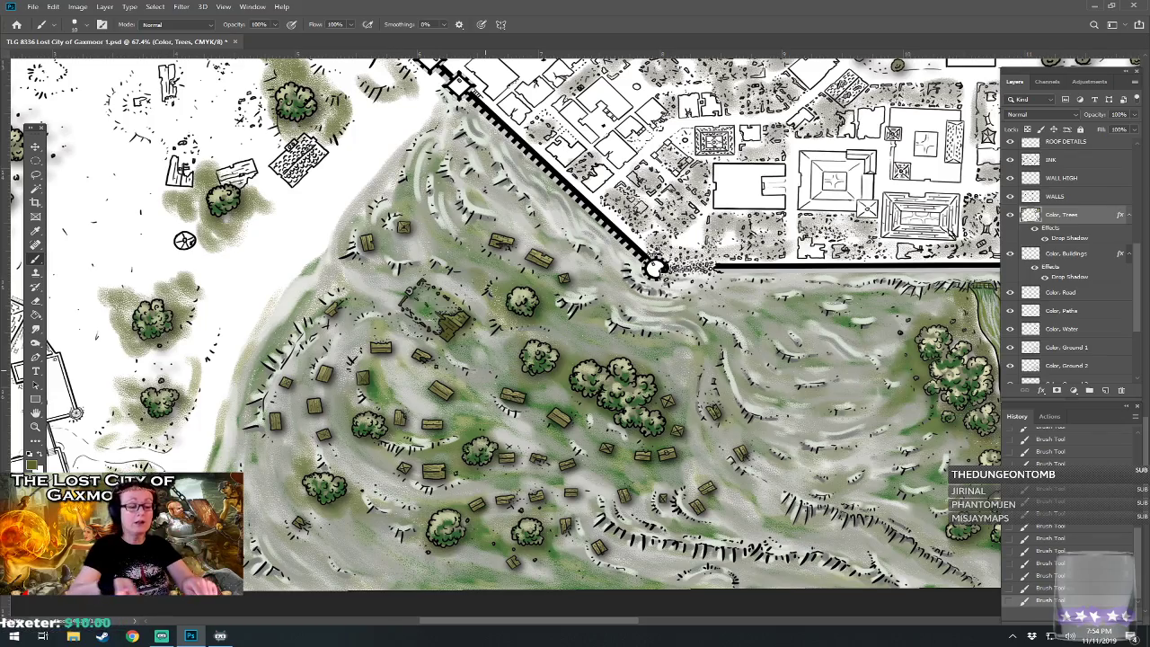
- Stipple black rubble specks inside the ruined building's southwestern wall with the FadenBrush on the Color, Trees layer
{"action": "scroll", "coordinate": [411, 261], "scroll_direction": "up", "scroll_amount": 6}
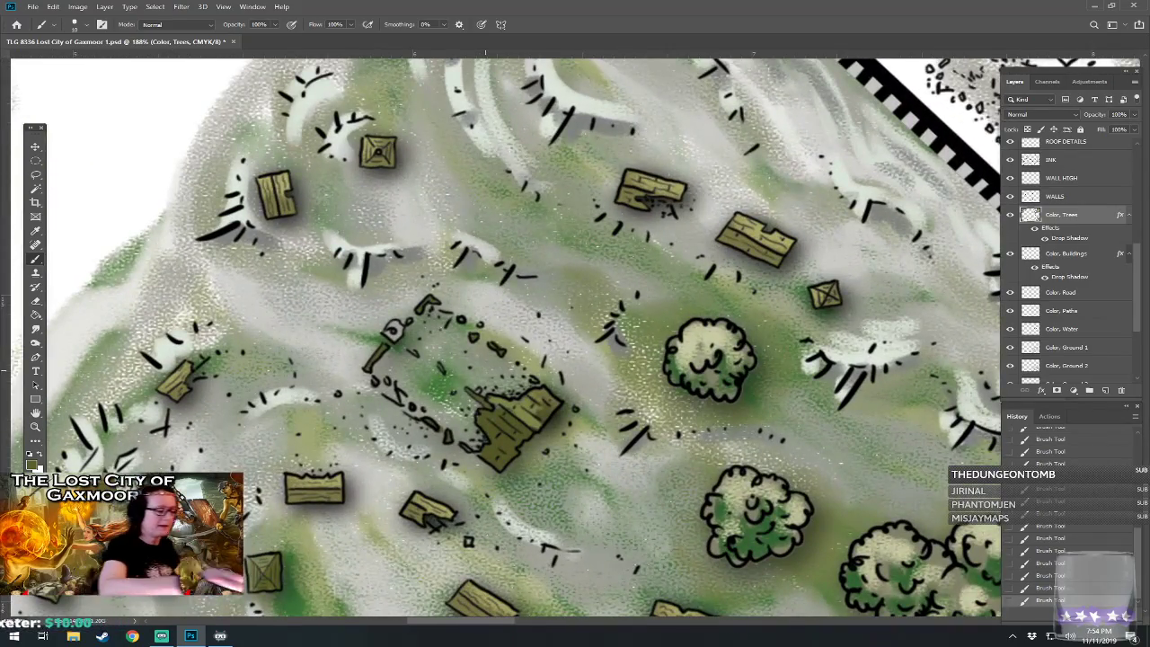
{"action": "left_click", "coordinate": [79, 24]}
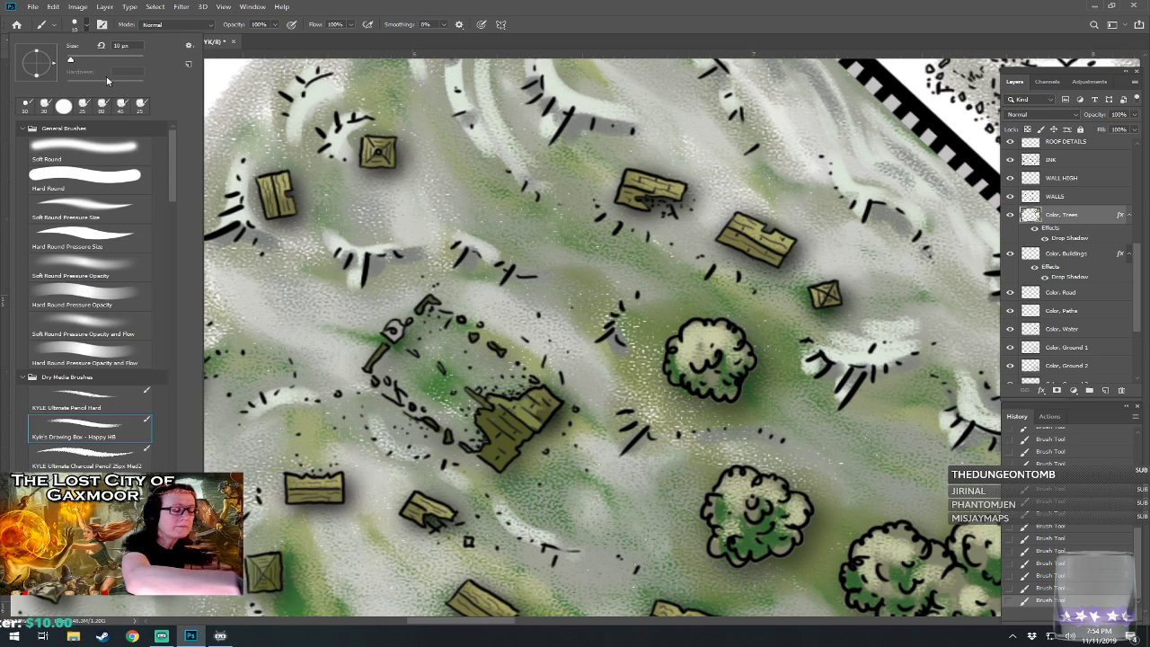
{"action": "left_click_drag", "start_coordinate": [169, 186], "coordinate": [175, 406]}
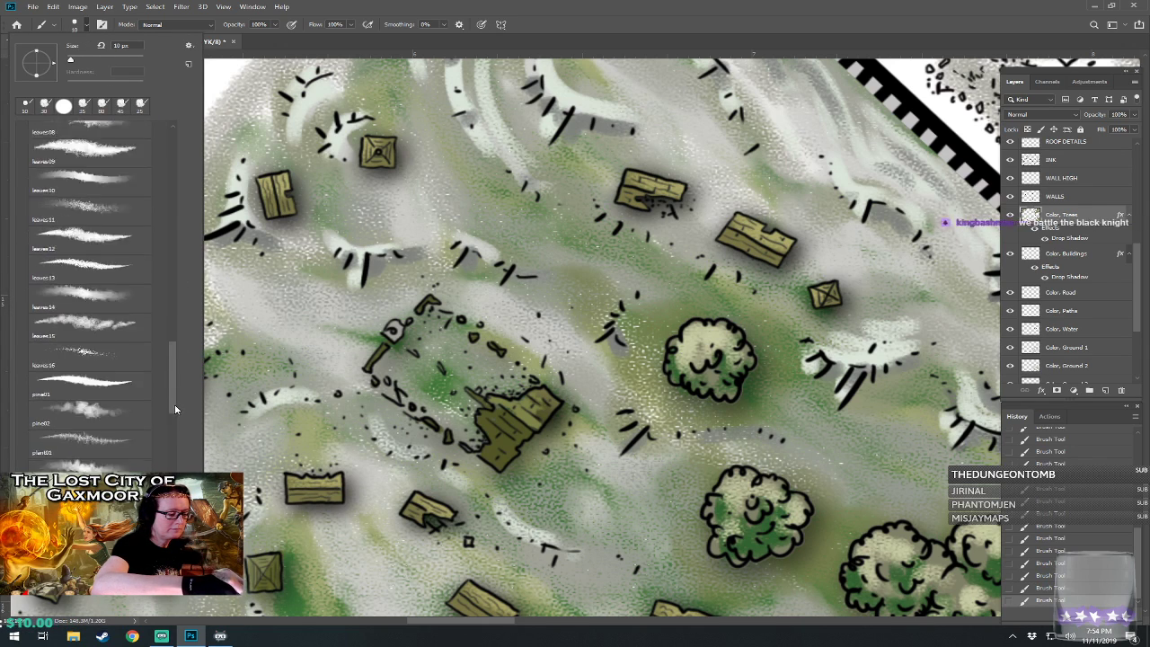
{"action": "scroll", "coordinate": [175, 382], "scroll_direction": "up", "scroll_amount": 15}
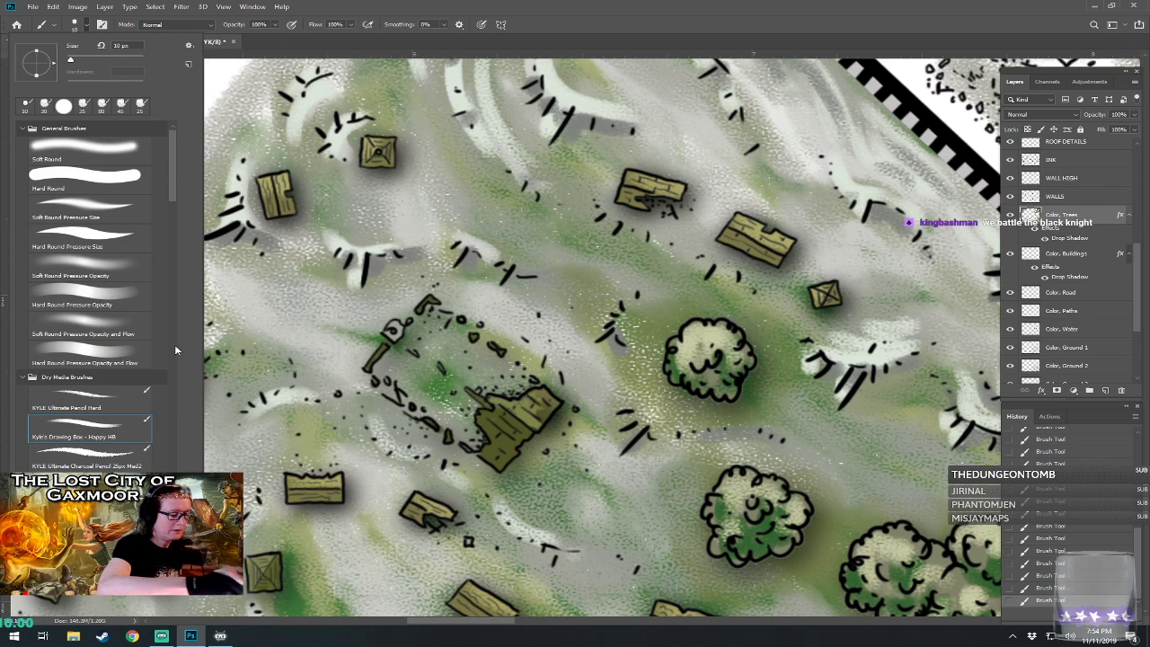
{"action": "left_click_drag", "start_coordinate": [174, 193], "coordinate": [181, 457]}
{"action": "double_click", "coordinate": [126, 276]}
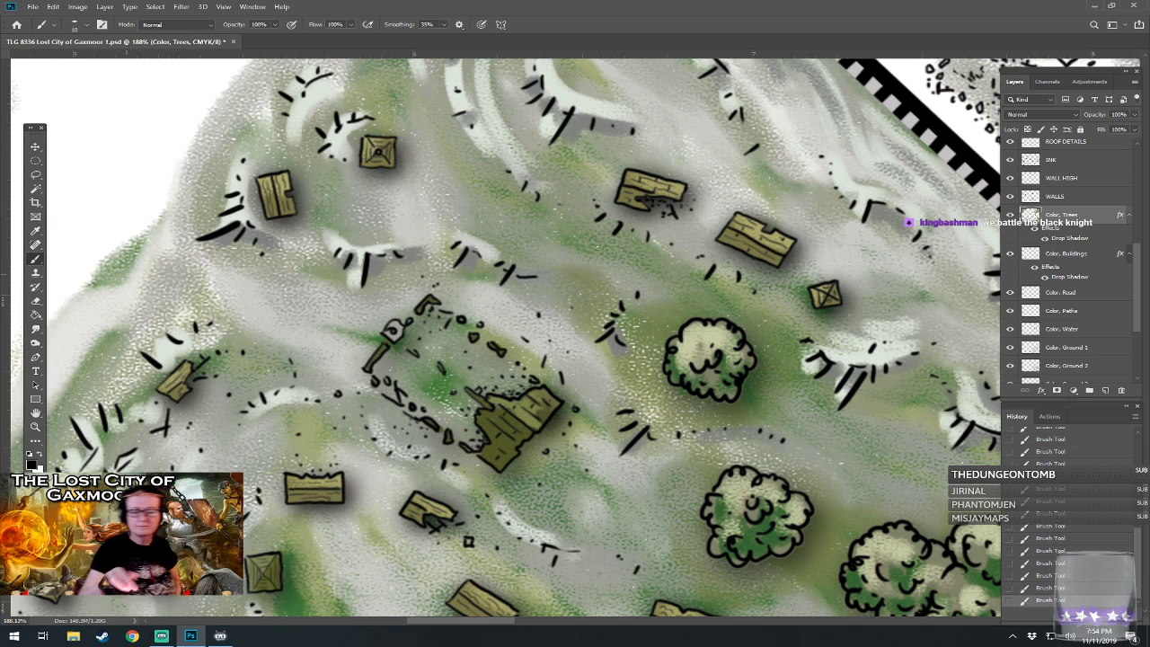
{"action": "left_click_drag", "start_coordinate": [127, 275], "coordinate": [136, 279]}
{"action": "mouse_move", "coordinate": [393, 360]}
{"action": "left_mouse_down"}
{"action": "mouse_move", "coordinate": [426, 376]}
{"action": "mouse_move", "coordinate": [454, 418]}
{"action": "left_mouse_up"}
{"action": "left_click_drag", "start_coordinate": [393, 385], "coordinate": [470, 442]}
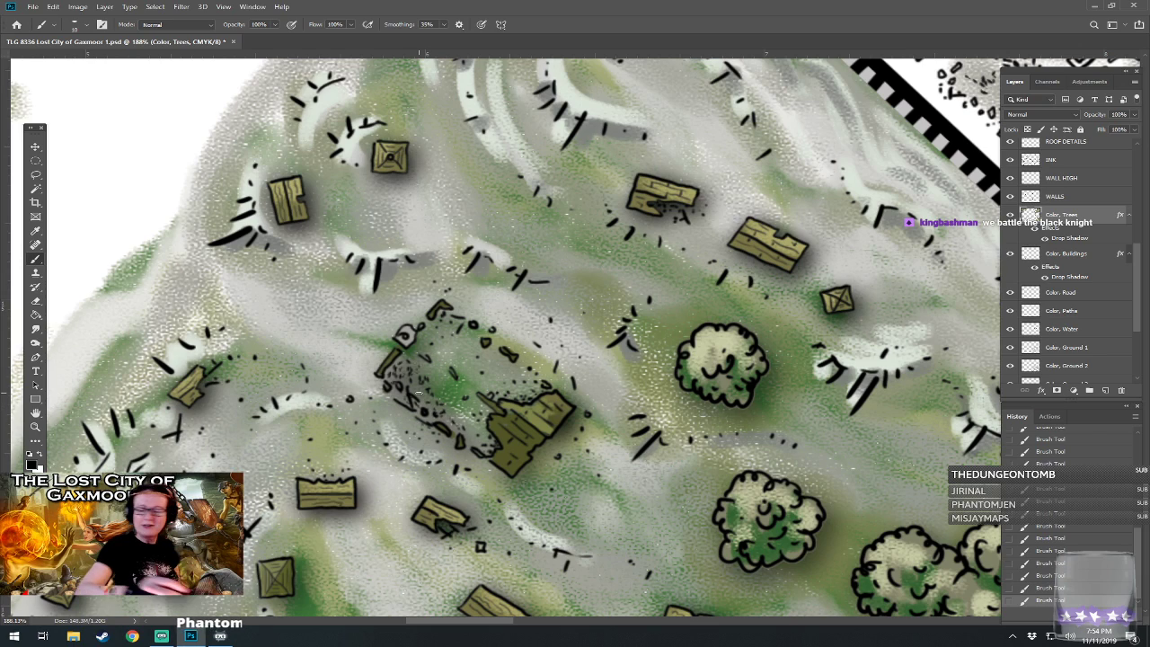
- Scatter black rubble specks across the ruined building's interior and the ground around its walls on the Color, Ground 1 layer
{"action": "left_click", "coordinate": [1080, 347]}
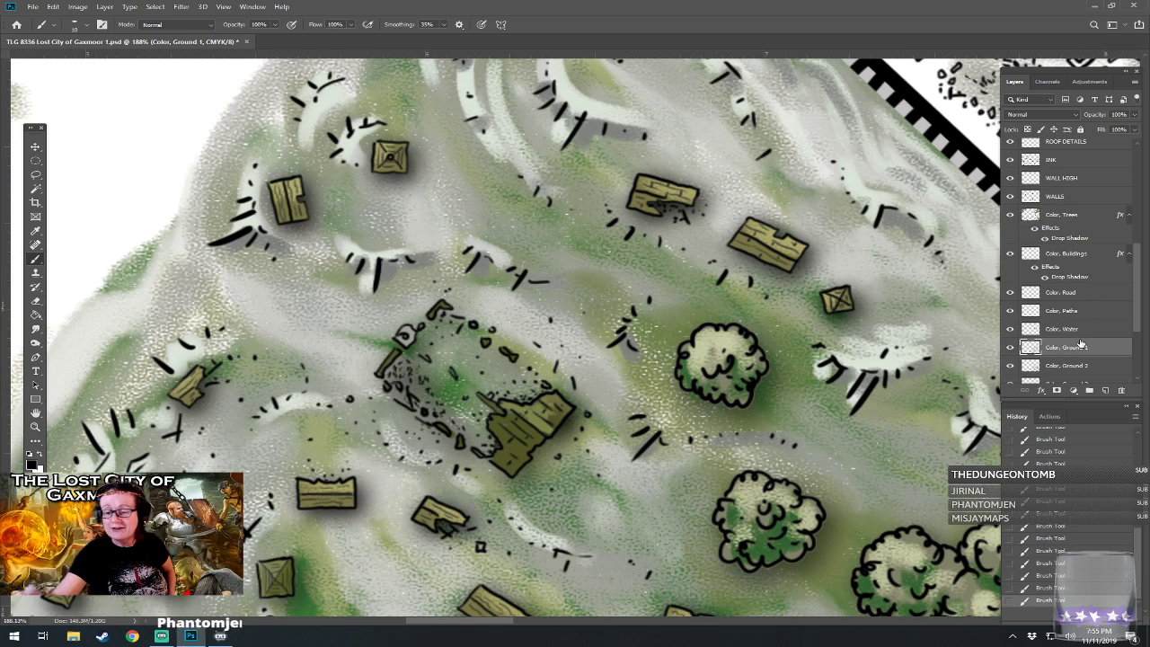
{"action": "mouse_move", "coordinate": [406, 350]}
{"action": "left_mouse_down"}
{"action": "mouse_move", "coordinate": [425, 358]}
{"action": "mouse_move", "coordinate": [448, 329]}
{"action": "mouse_move", "coordinate": [485, 342]}
{"action": "left_mouse_up"}
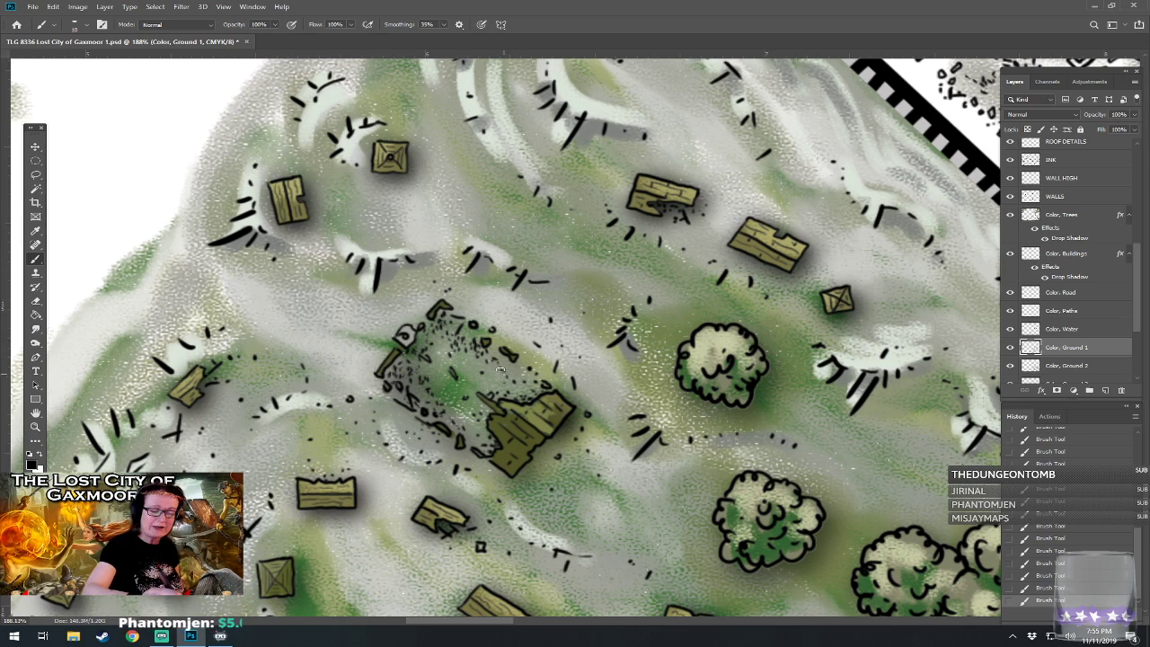
{"action": "left_click_drag", "start_coordinate": [476, 300], "coordinate": [500, 314]}
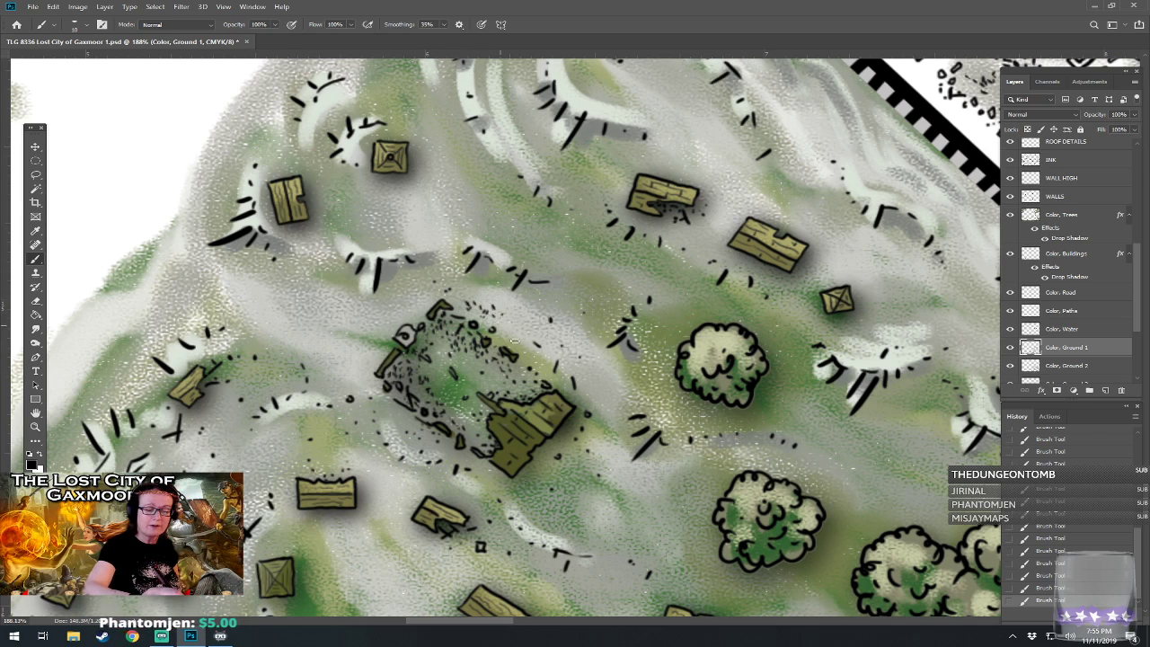
{"action": "left_click_drag", "start_coordinate": [524, 356], "coordinate": [535, 381]}
{"action": "mouse_move", "coordinate": [365, 330]}
{"action": "left_mouse_down"}
{"action": "mouse_move", "coordinate": [309, 330]}
{"action": "mouse_move", "coordinate": [360, 379]}
{"action": "mouse_move", "coordinate": [376, 371]}
{"action": "mouse_move", "coordinate": [349, 308]}
{"action": "mouse_move", "coordinate": [380, 324]}
{"action": "mouse_move", "coordinate": [345, 330]}
{"action": "mouse_move", "coordinate": [384, 361]}
{"action": "mouse_move", "coordinate": [387, 324]}
{"action": "mouse_move", "coordinate": [400, 334]}
{"action": "mouse_move", "coordinate": [414, 313]}
{"action": "mouse_move", "coordinate": [369, 330]}
{"action": "mouse_move", "coordinate": [380, 342]}
{"action": "mouse_move", "coordinate": [326, 328]}
{"action": "mouse_move", "coordinate": [377, 359]}
{"action": "left_mouse_up"}
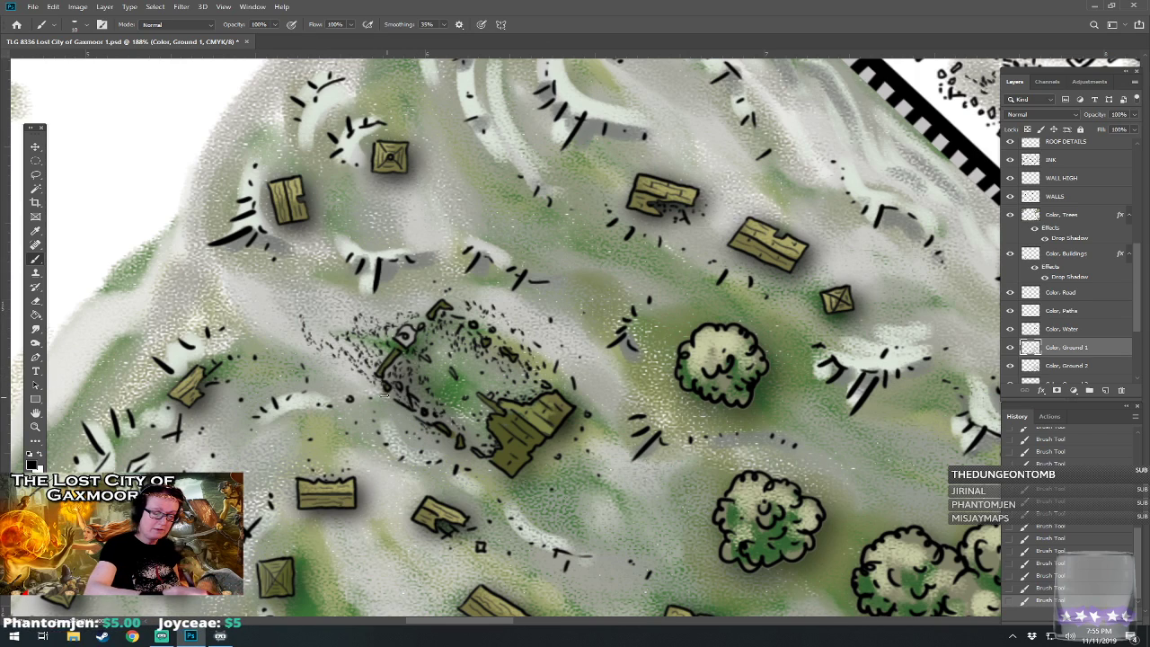
{"action": "mouse_move", "coordinate": [383, 400]}
{"action": "left_mouse_down"}
{"action": "mouse_move", "coordinate": [484, 447]}
{"action": "mouse_move", "coordinate": [527, 501]}
{"action": "left_mouse_up"}
{"action": "left_click_drag", "start_coordinate": [545, 452], "coordinate": [561, 471]}
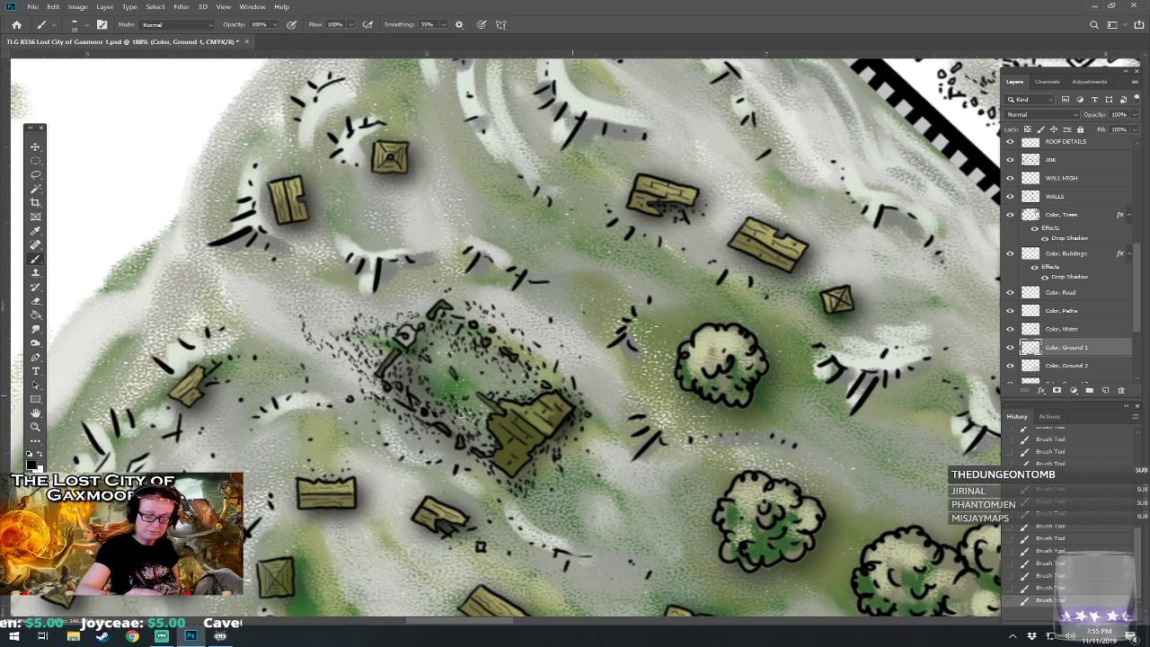
{"action": "mouse_move", "coordinate": [595, 383]}
{"action": "left_mouse_down"}
{"action": "mouse_move", "coordinate": [615, 407]}
{"action": "mouse_move", "coordinate": [614, 394]}
{"action": "mouse_move", "coordinate": [583, 390]}
{"action": "left_mouse_up"}
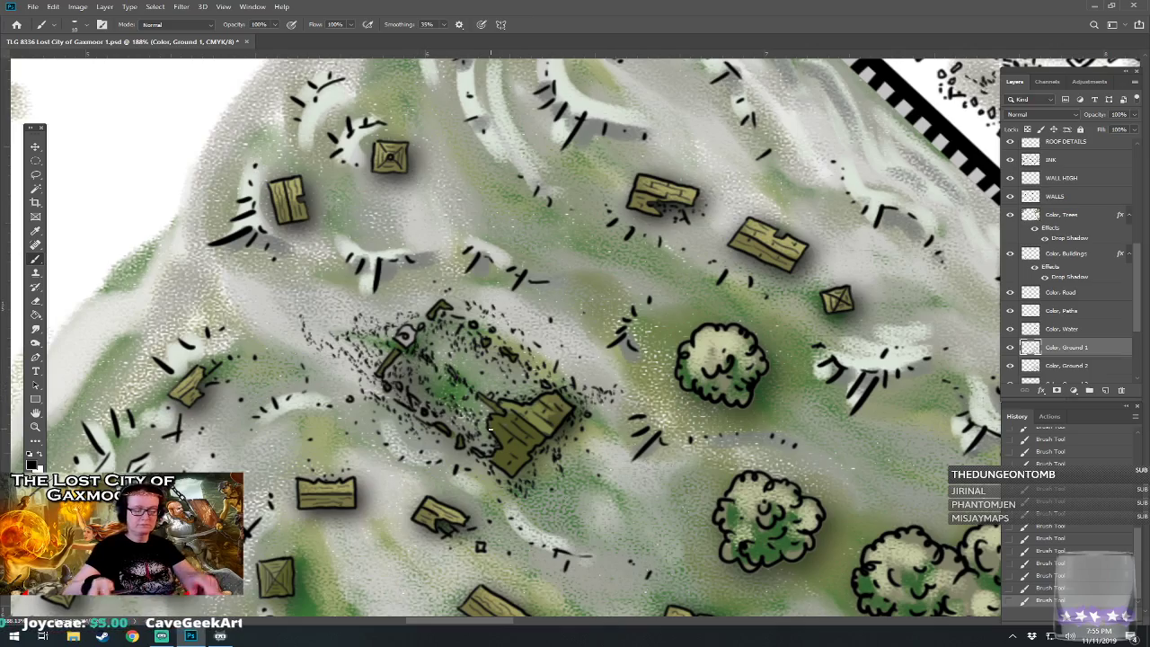
- Make Color, Paths the active layer and set the foreground colour to pale yellow
{"action": "scroll", "coordinate": [491, 430], "scroll_direction": "down", "scroll_amount": 10}
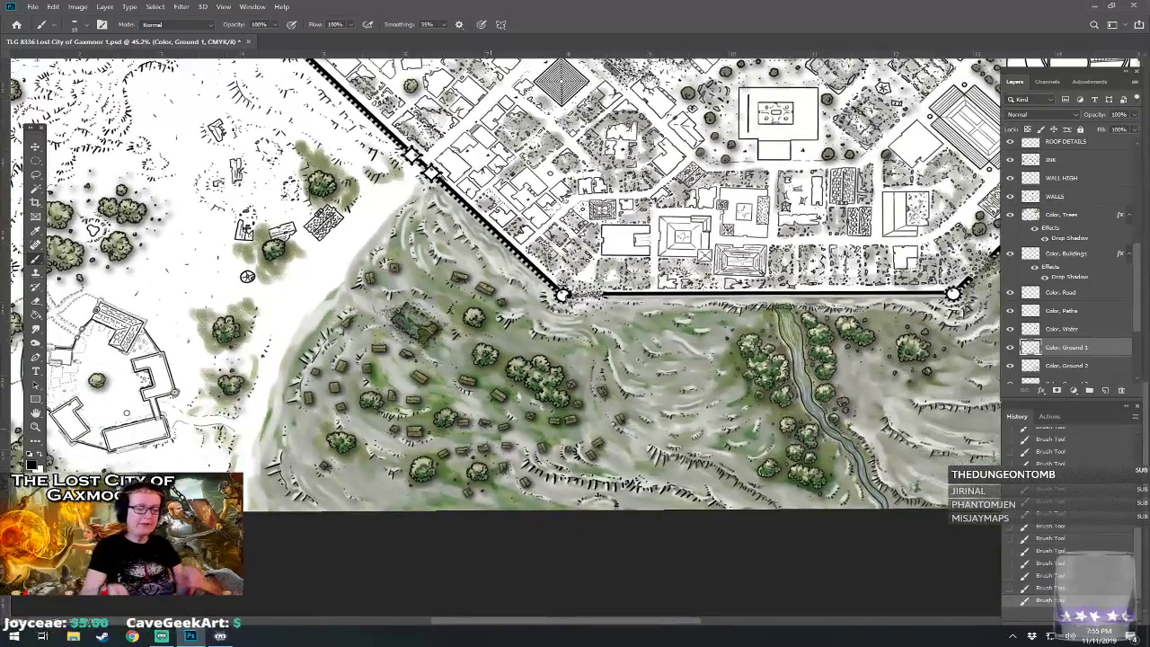
{"action": "scroll", "coordinate": [247, 276], "scroll_direction": "down", "scroll_amount": 2}
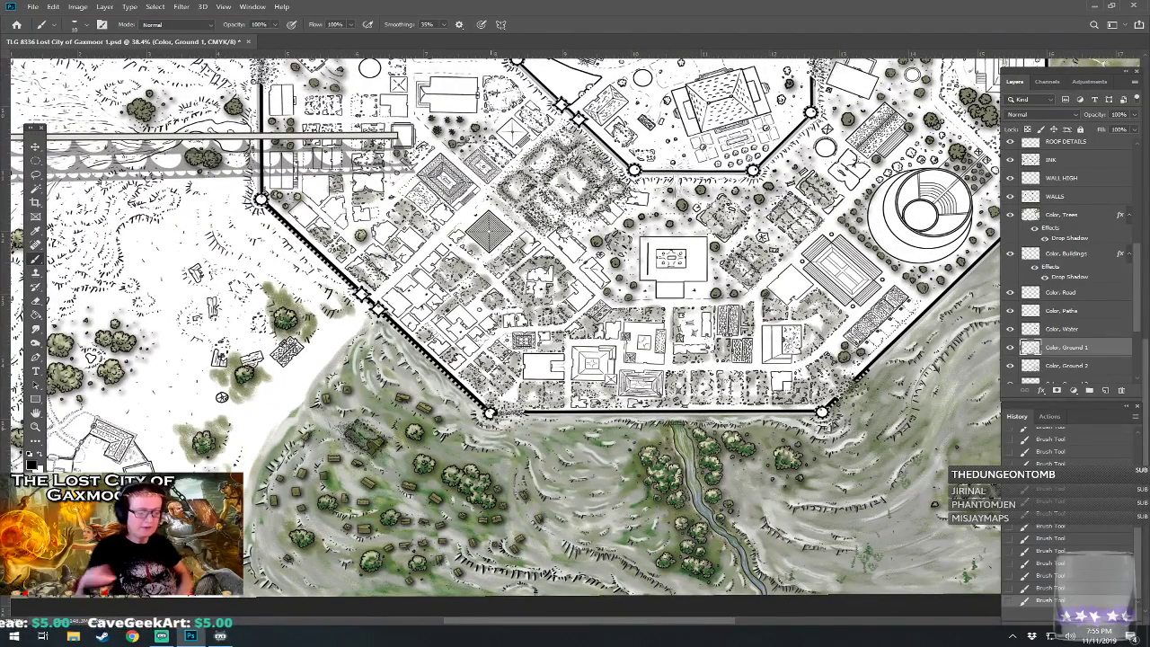
{"action": "scroll", "coordinate": [227, 589], "scroll_direction": "up", "scroll_amount": 4}
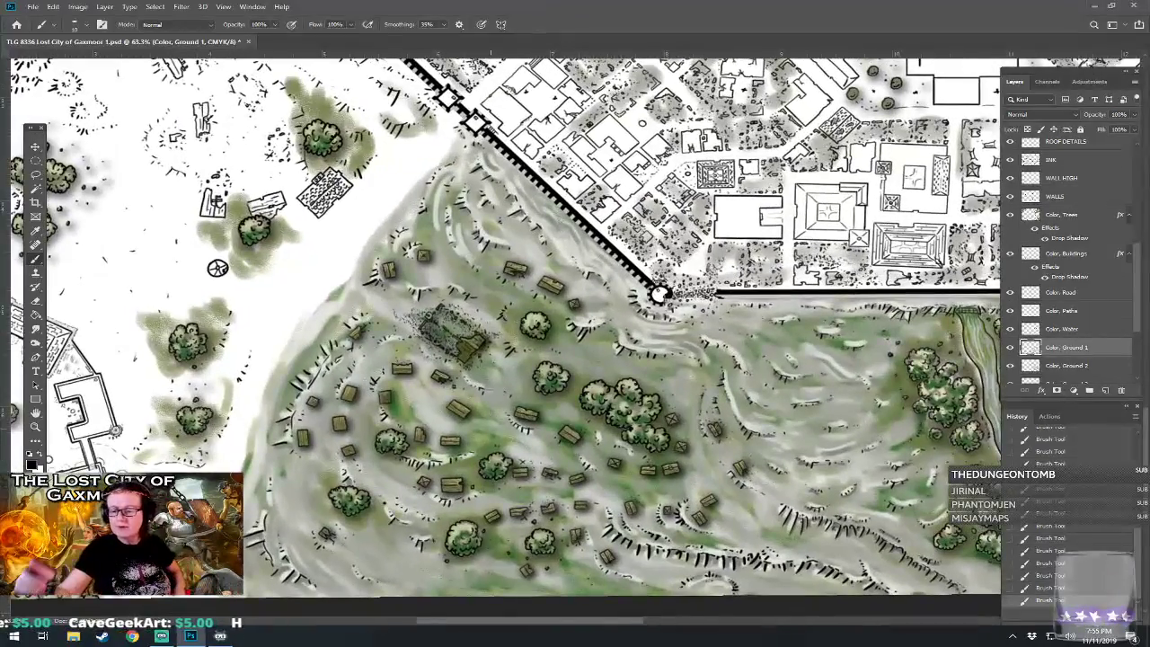
{"action": "right_click", "coordinate": [1080, 307]}
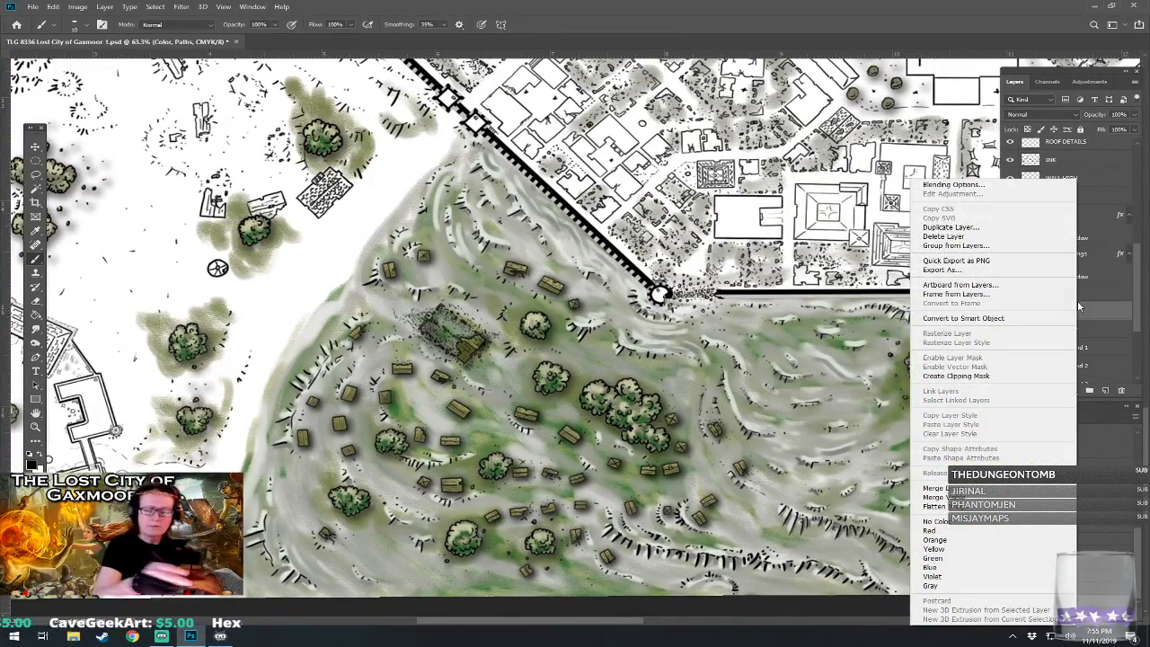
{"action": "left_click", "coordinate": [1079, 307]}
{"action": "left_click", "coordinate": [1078, 365]}
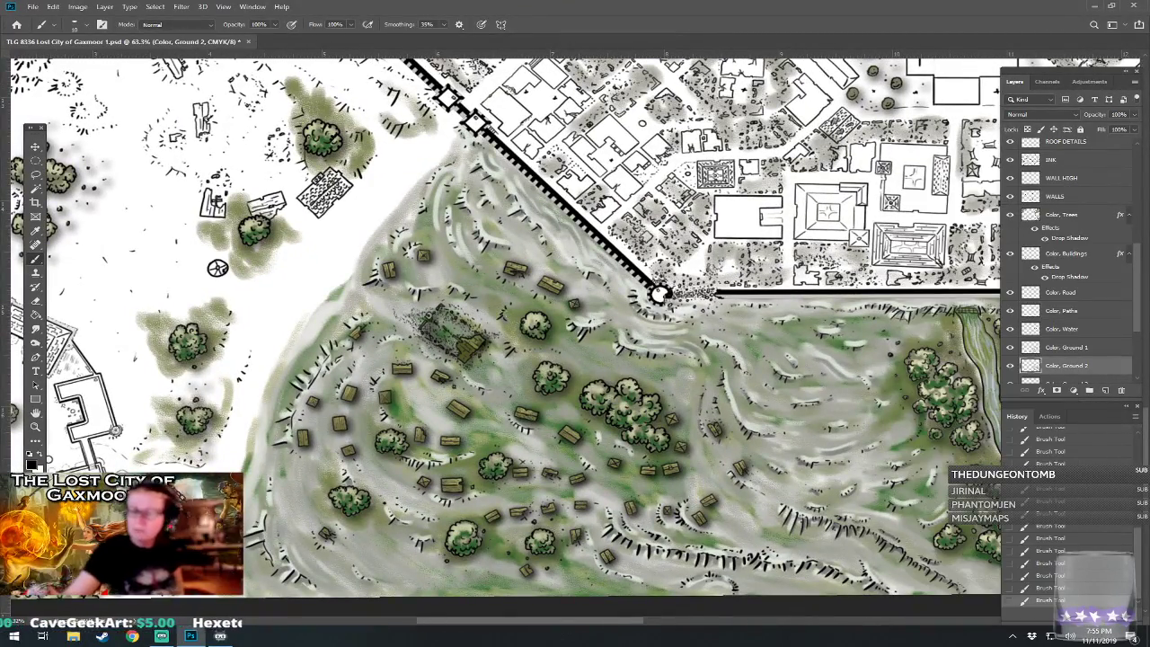
{"action": "left_click", "coordinate": [1079, 310]}
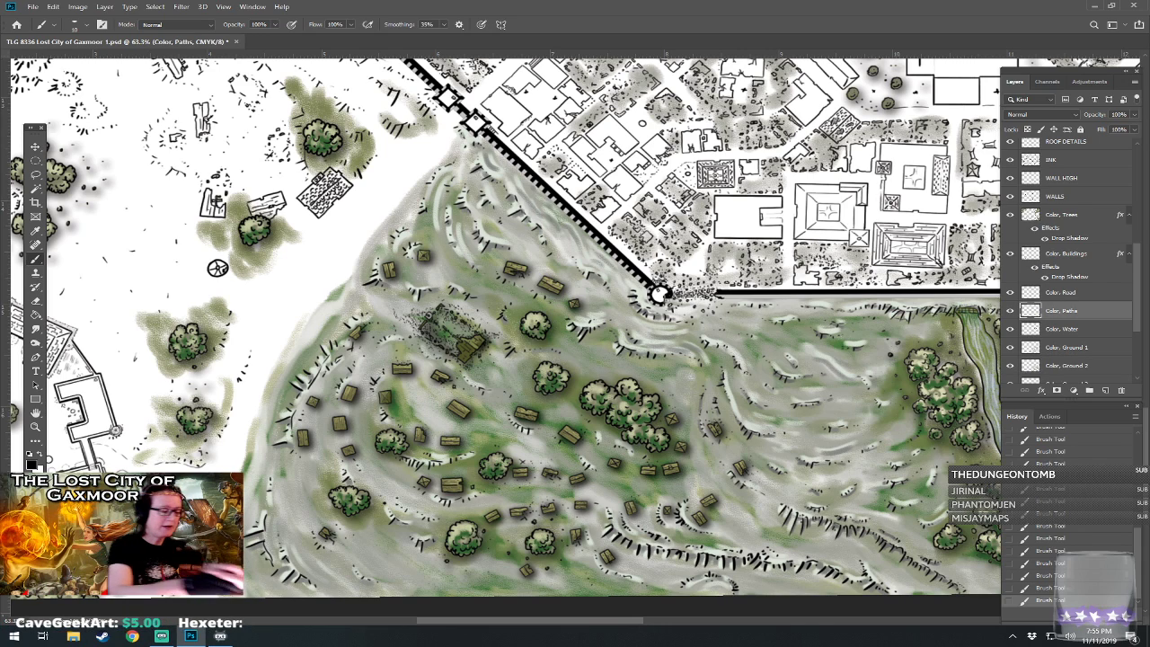
{"action": "left_click", "coordinate": [33, 461]}
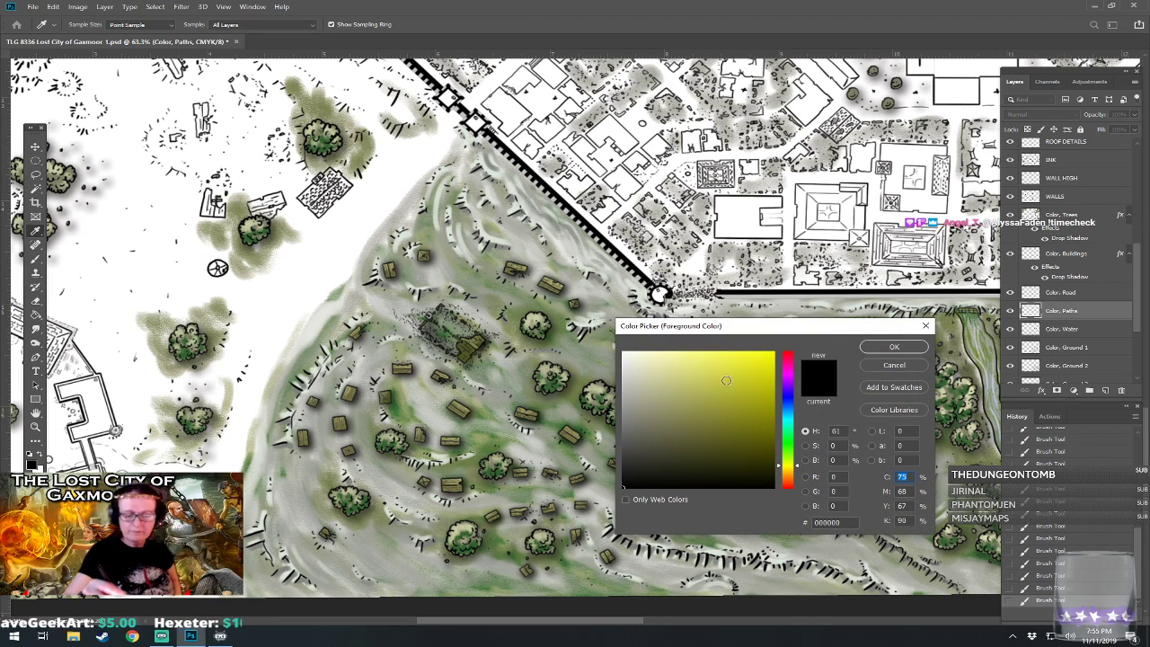
{"action": "left_click", "coordinate": [663, 362]}
{"action": "left_click", "coordinate": [895, 347]}
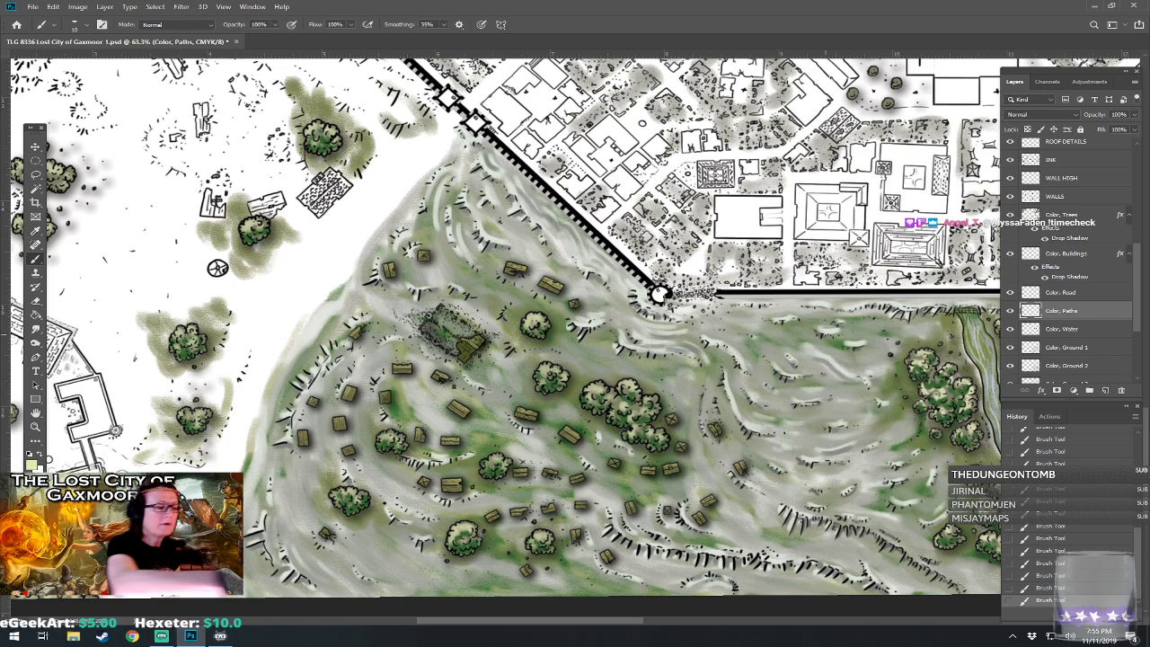
- Switch from the FadenBrush to a round 20 px brush for painting paths
{"action": "left_click", "coordinate": [43, 24]}
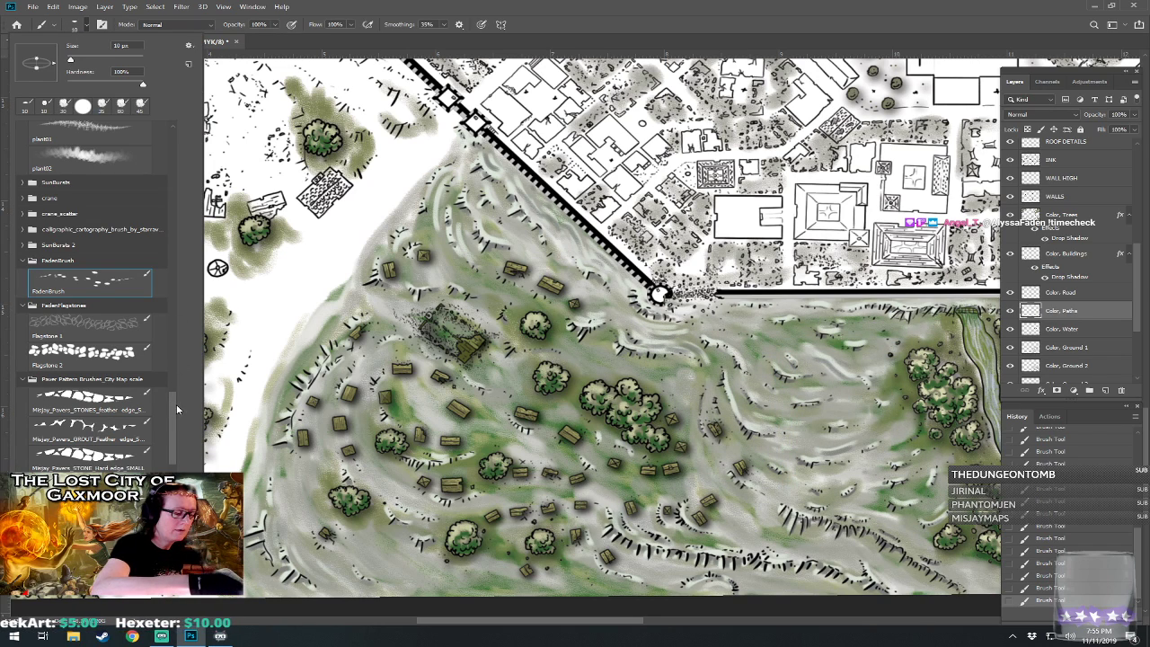
{"action": "scroll", "coordinate": [175, 403], "scroll_direction": "up", "scroll_amount": 10}
{"action": "left_click", "coordinate": [91, 431]}
{"action": "double_click", "coordinate": [93, 437]}
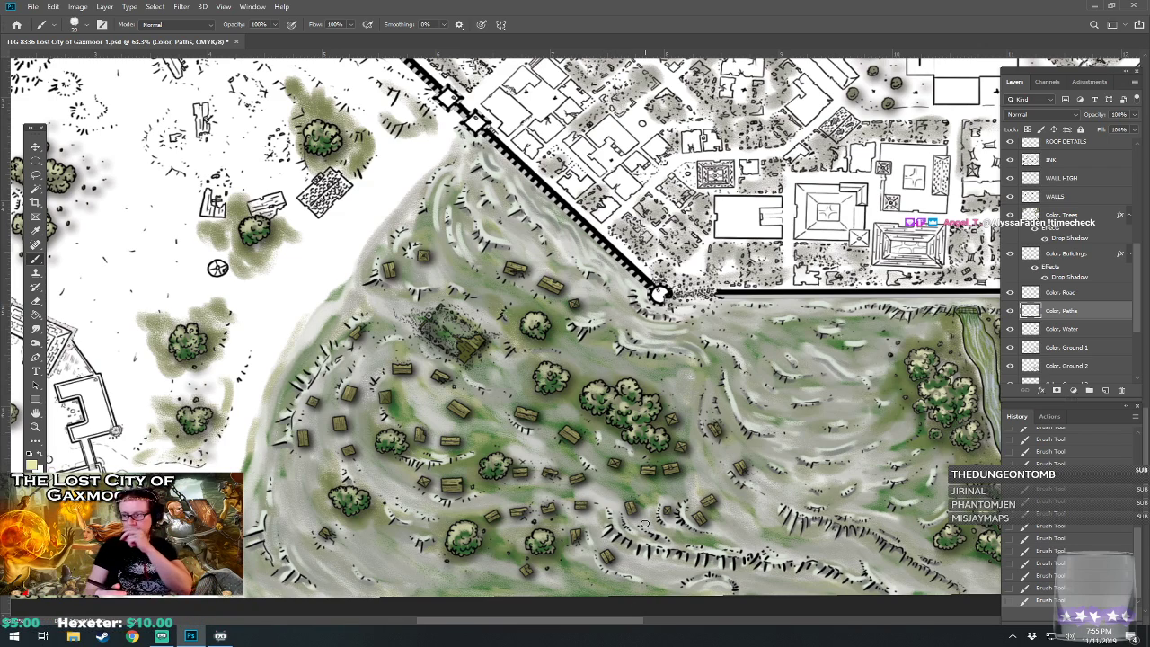
- Save the map document
{"action": "scroll", "coordinate": [645, 524], "scroll_direction": "up", "scroll_amount": 1}
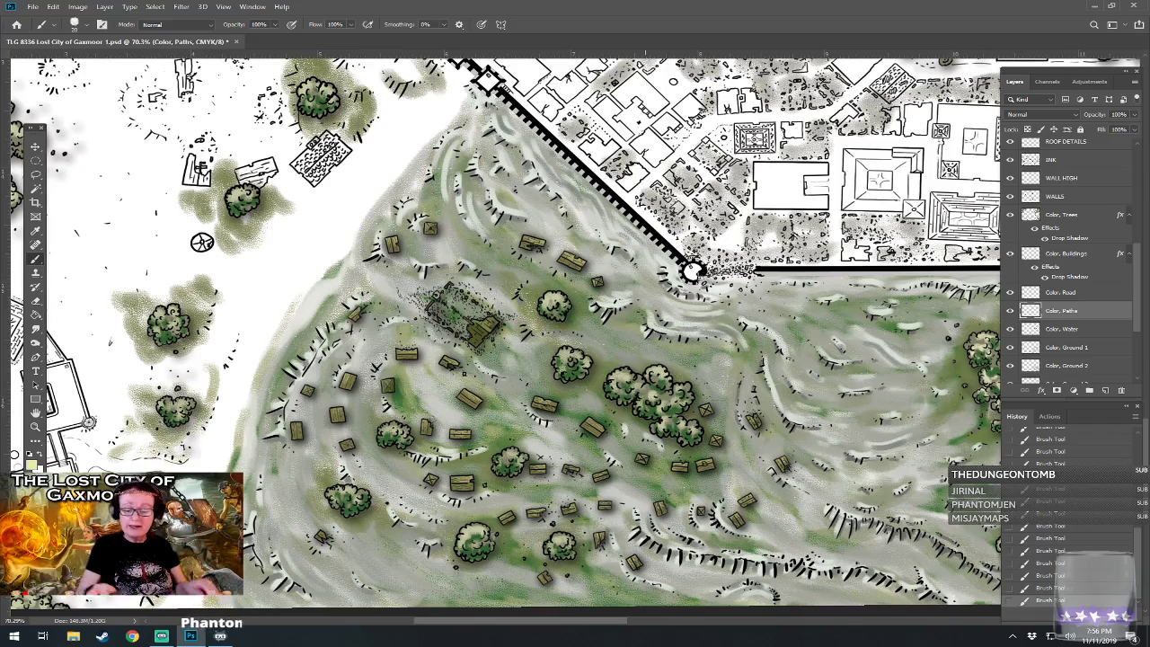
{"action": "key", "text": "ctrl+minus"}
{"action": "key", "text": "ctrl+minus"}
{"action": "key", "text": "ctrl+minus"}
{"action": "key", "text": "ctrl+minus"}
{"action": "key", "text": "ctrl+minus"}
{"action": "key", "text": "ctrl+plus"}
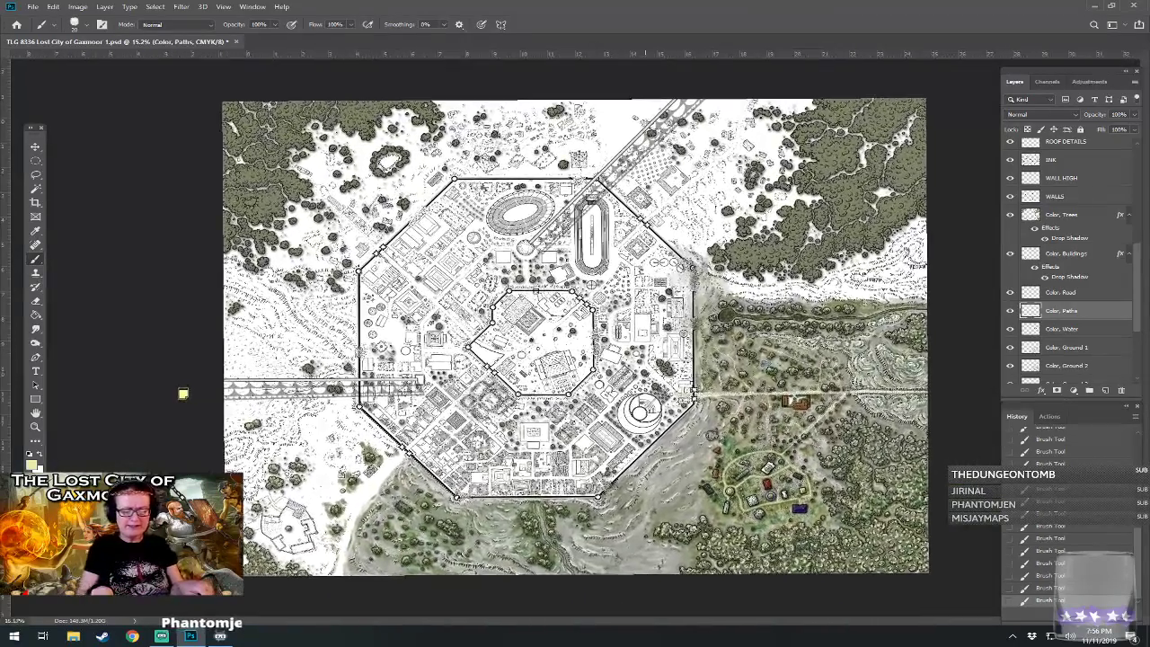
{"action": "key", "text": "ctrl+s"}
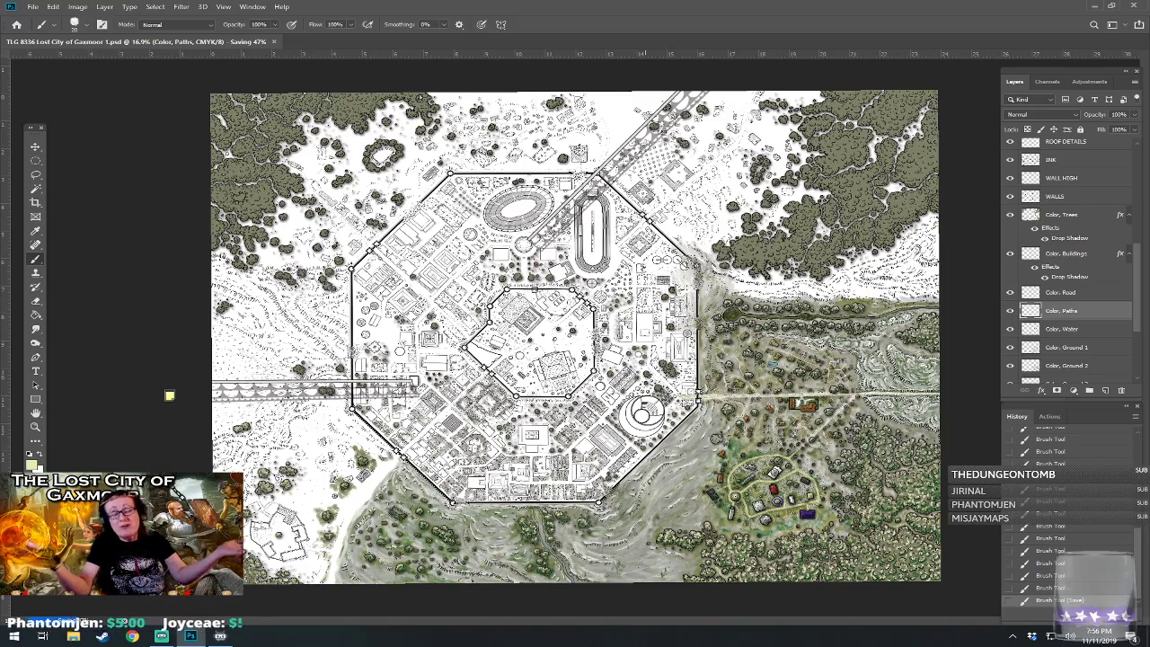
- Paint a winding pale yellow path from the western road past the ruin to the settlement's northern huts, with a short branch to the ruin
{"action": "scroll", "coordinate": [288, 544], "scroll_direction": "up", "scroll_amount": 8}
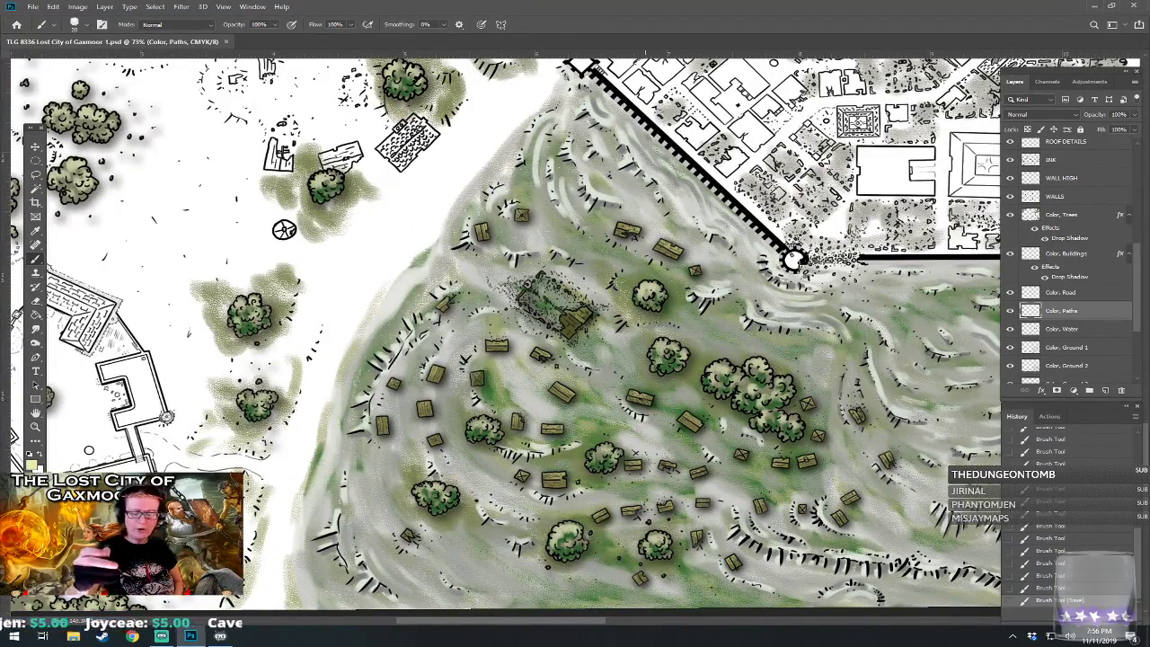
{"action": "left_click_drag", "start_coordinate": [89, 451], "coordinate": [16, 449]}
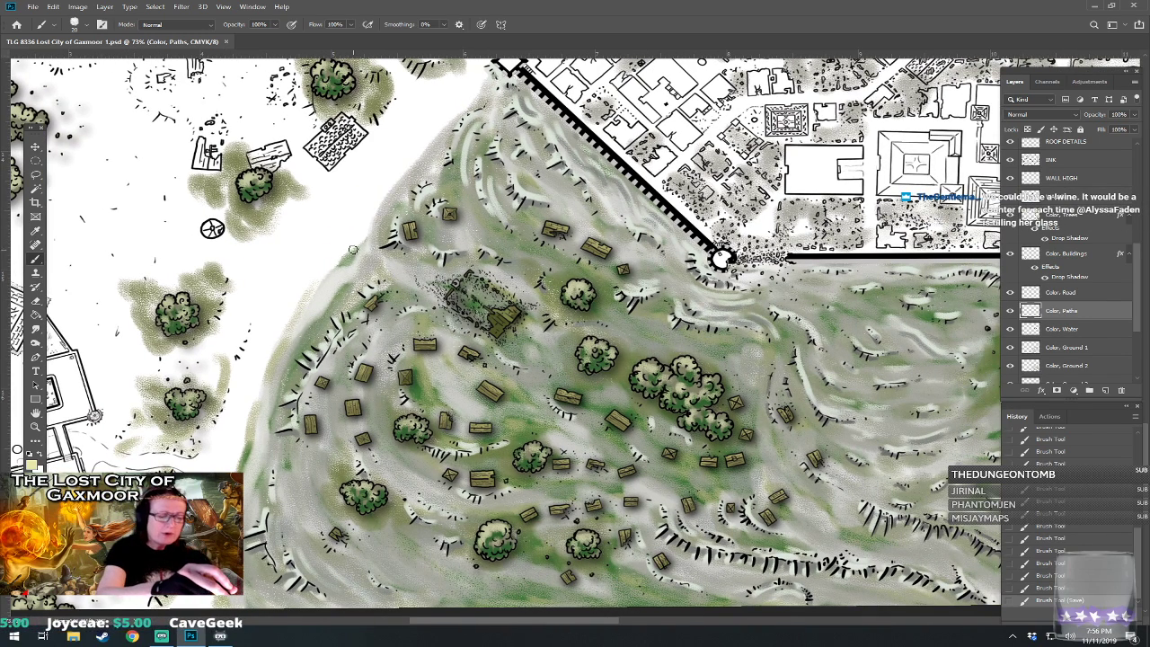
{"action": "left_click_drag", "start_coordinate": [347, 214], "coordinate": [374, 175]}
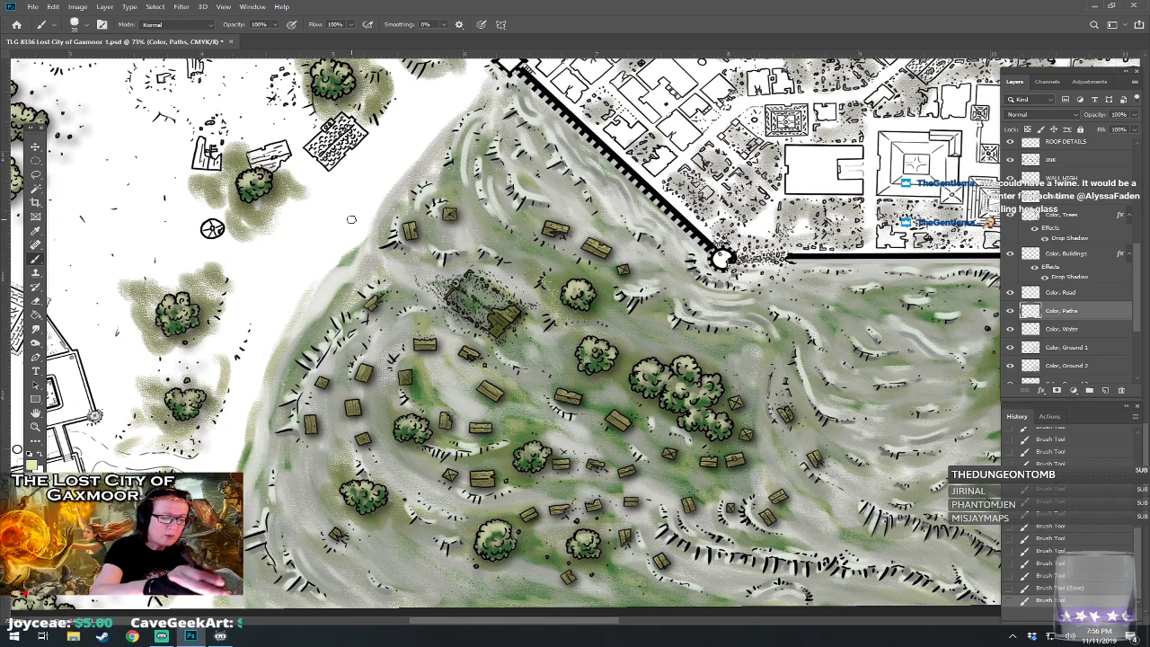
{"action": "mouse_move", "coordinate": [339, 269]}
{"action": "left_mouse_down"}
{"action": "mouse_move", "coordinate": [416, 268]}
{"action": "mouse_move", "coordinate": [414, 243]}
{"action": "mouse_move", "coordinate": [481, 233]}
{"action": "mouse_move", "coordinate": [519, 242]}
{"action": "mouse_move", "coordinate": [551, 216]}
{"action": "mouse_move", "coordinate": [631, 255]}
{"action": "left_mouse_up"}
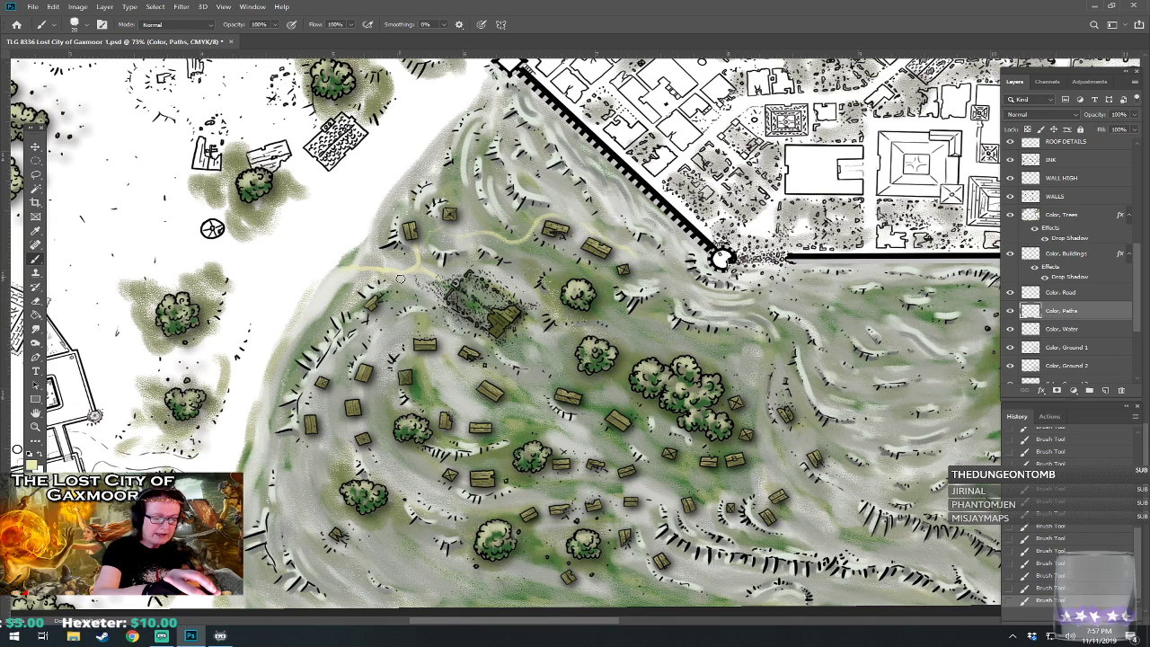
- Paint thin pale yellow paths winding between the western and southern huts of the settlement
{"action": "mouse_move", "coordinate": [400, 299]}
{"action": "left_mouse_down"}
{"action": "mouse_move", "coordinate": [339, 373]}
{"action": "mouse_move", "coordinate": [328, 405]}
{"action": "left_mouse_up"}
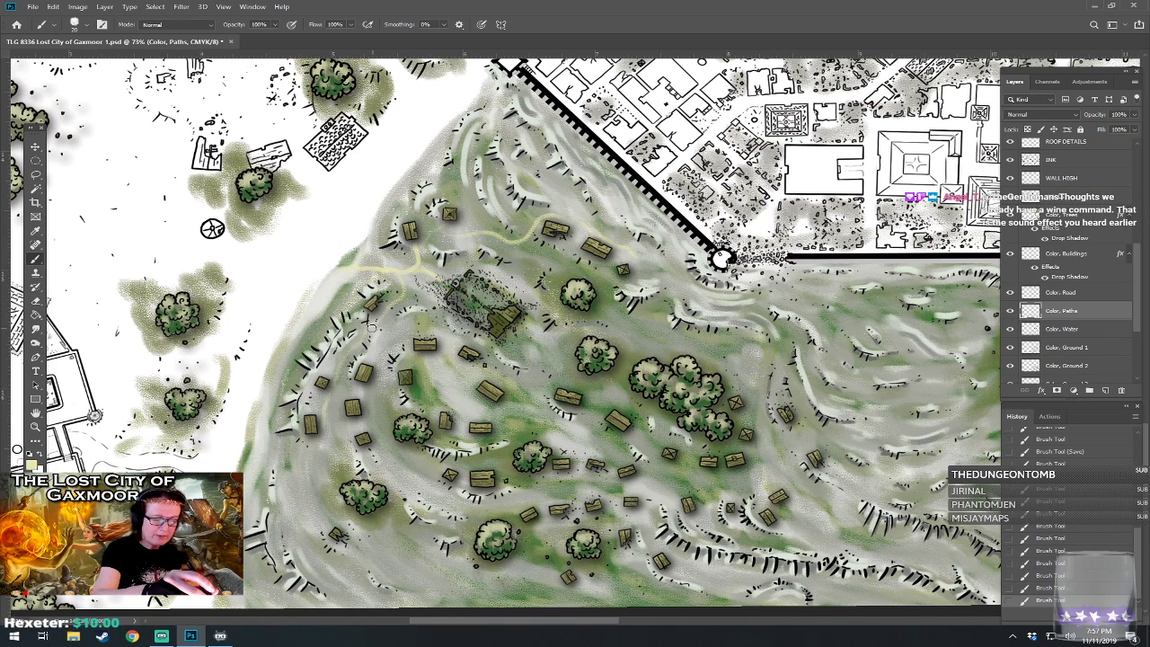
{"action": "left_click", "coordinate": [388, 339]}
{"action": "left_click", "coordinate": [393, 341]}
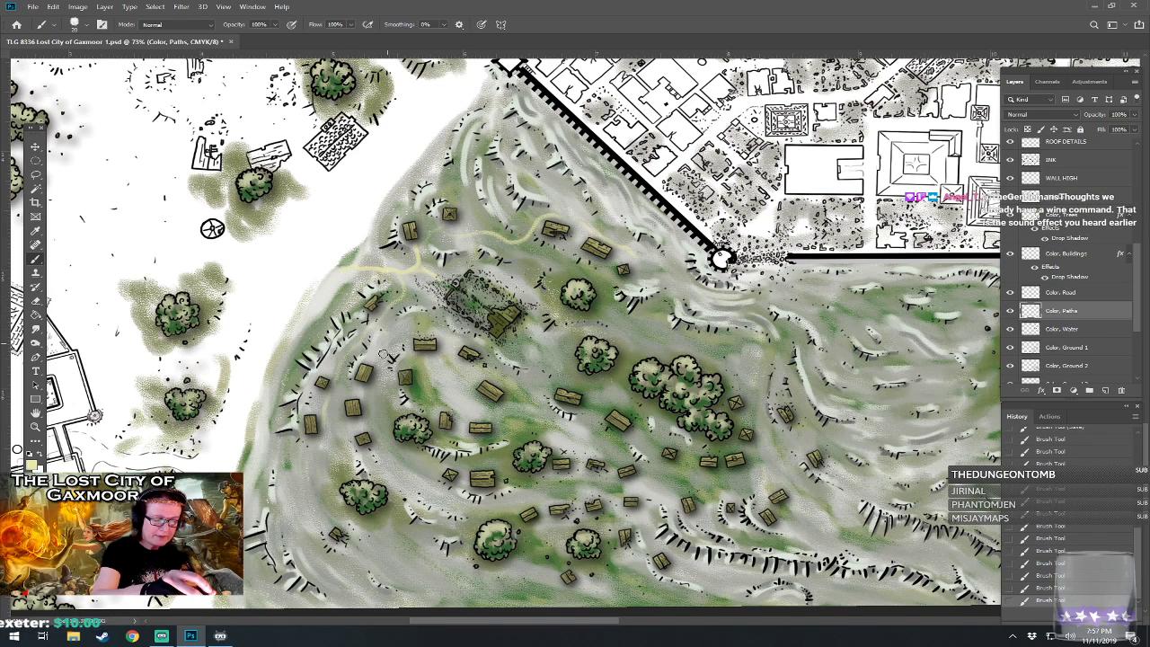
{"action": "left_click_drag", "start_coordinate": [373, 383], "coordinate": [381, 443]}
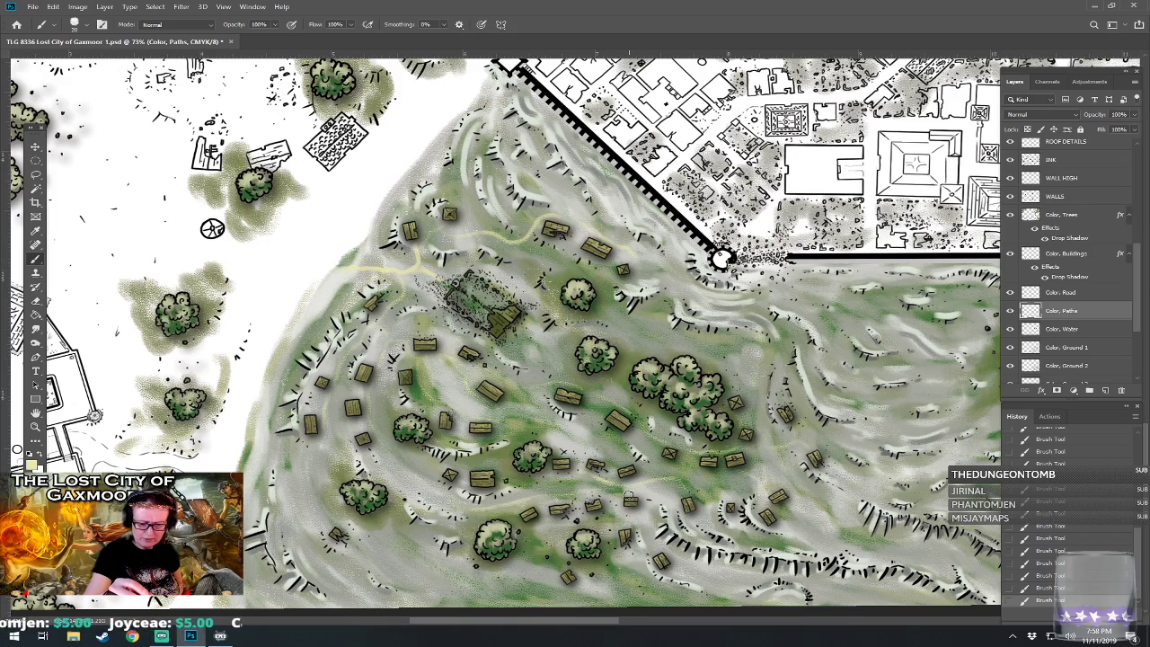
{"action": "scroll", "coordinate": [631, 497], "scroll_direction": "down", "scroll_amount": 3}
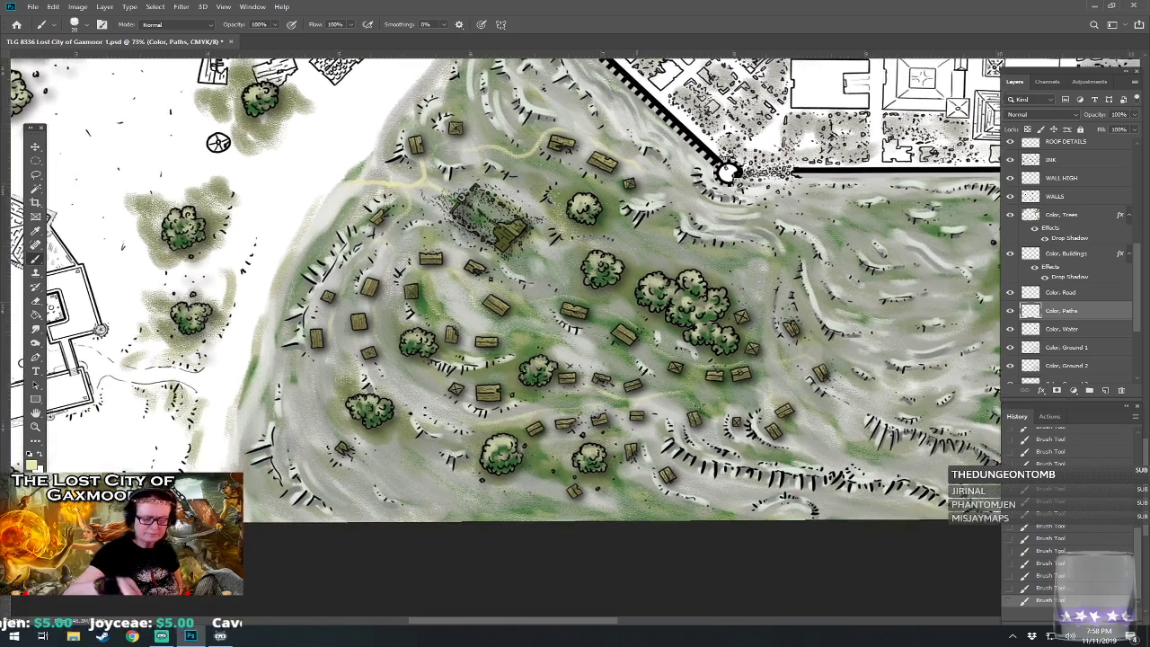
{"action": "left_click_drag", "start_coordinate": [636, 410], "coordinate": [674, 496]}
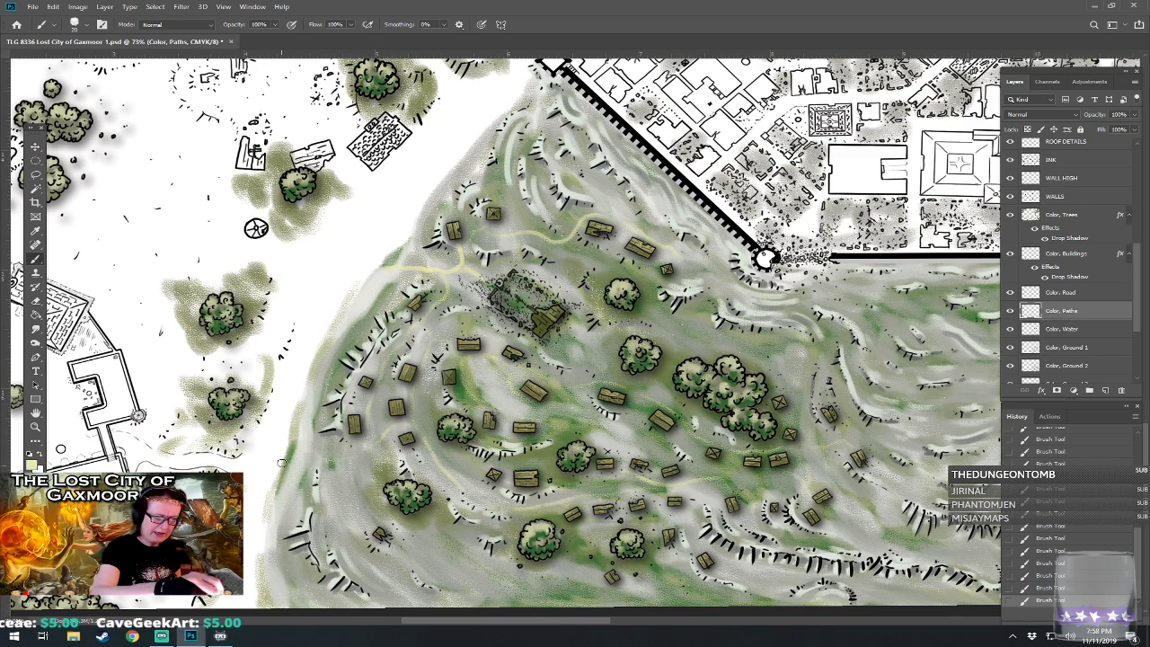
{"action": "scroll", "coordinate": [385, 423], "scroll_direction": "down", "scroll_amount": 5}
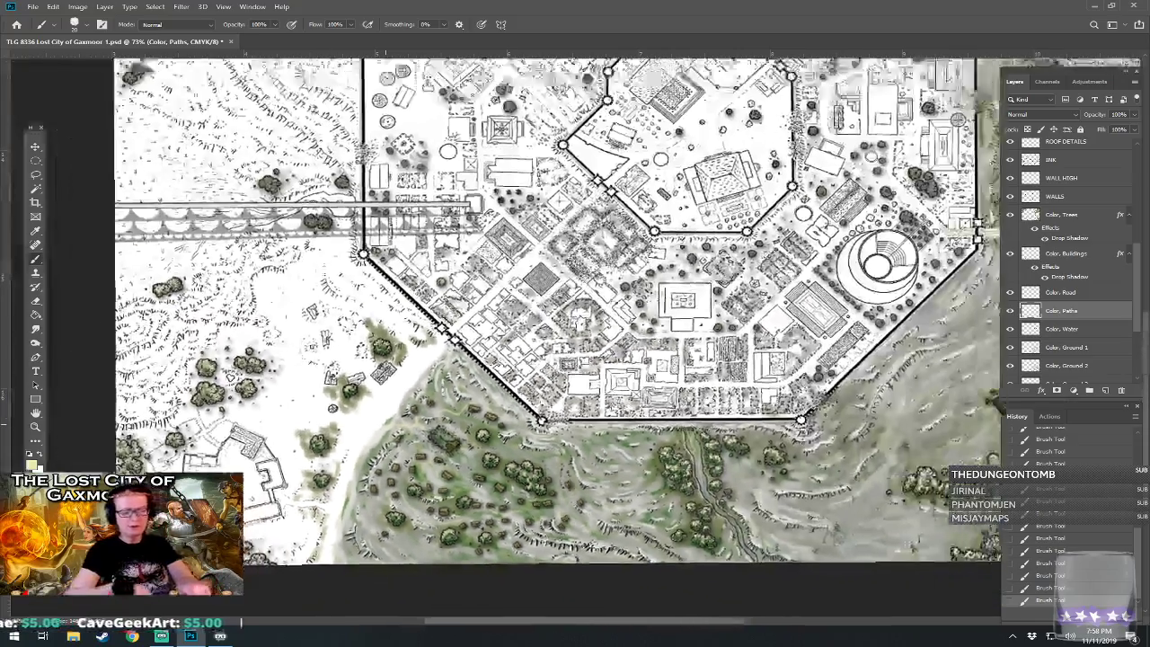
- Save the map document with the newly painted settlement paths
{"action": "scroll", "coordinate": [249, 394], "scroll_direction": "up", "scroll_amount": 1}
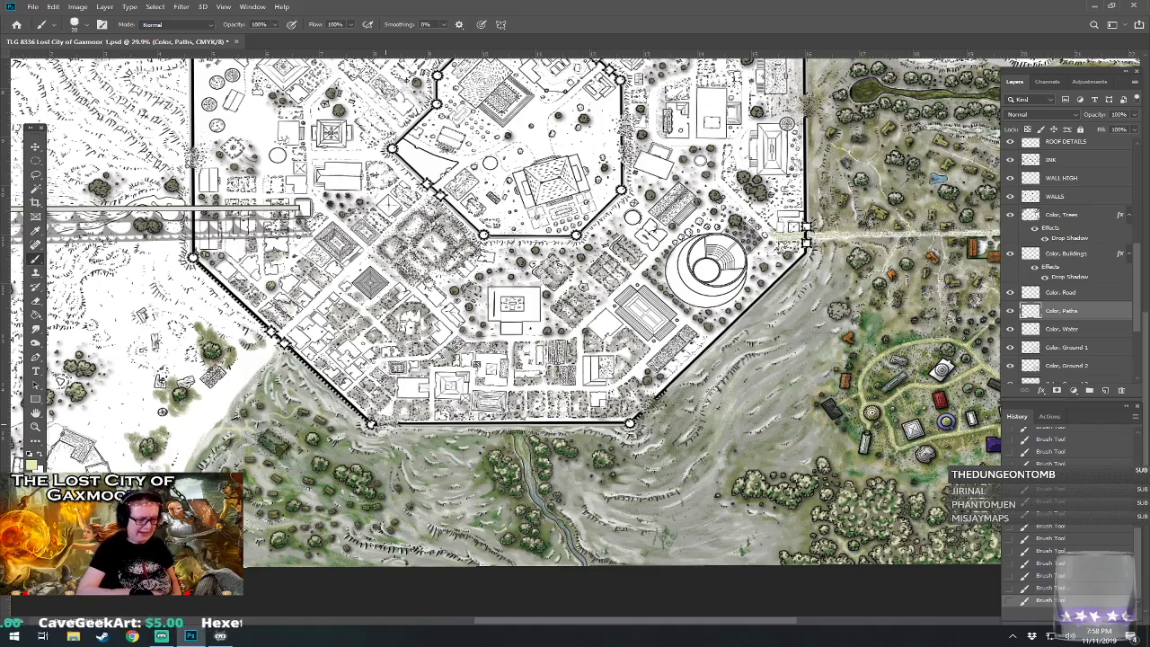
{"action": "key", "text": "ctrl+s"}
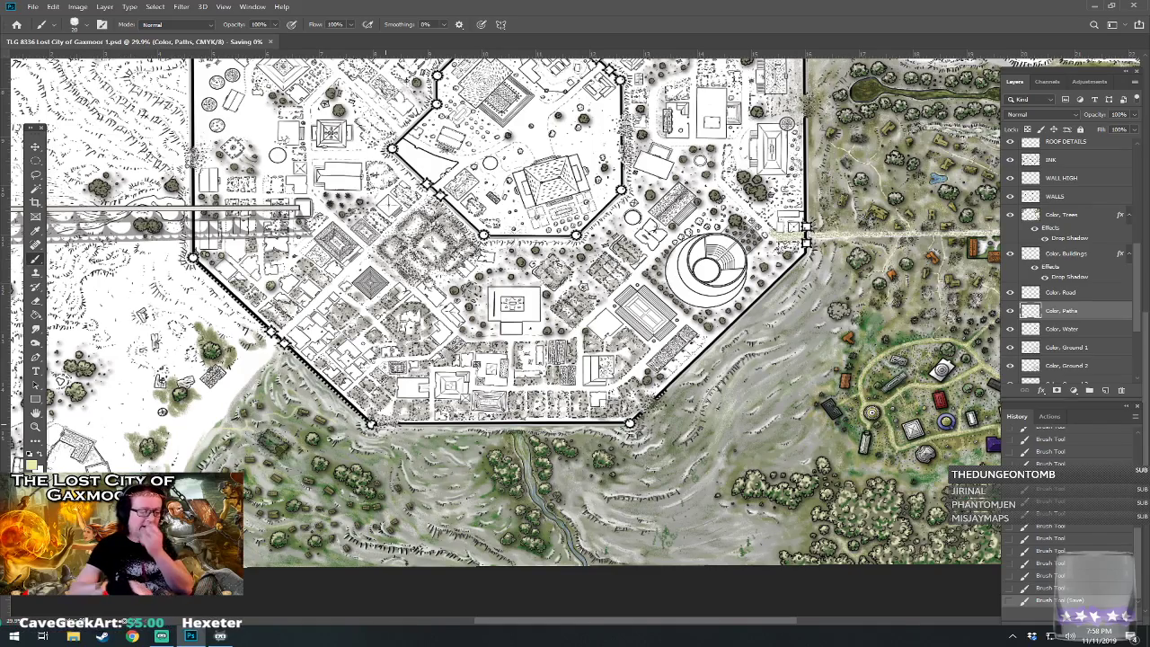
- Review the map's colouring progress, examining the southwestern ground, the aqueduct area west of the city and the overall map
{"action": "left_click_drag", "start_coordinate": [386, 423], "coordinate": [528, 400]}
{"action": "scroll", "coordinate": [539, 450], "scroll_direction": "up", "scroll_amount": 5}
{"action": "scroll", "coordinate": [553, 486], "scroll_direction": "down", "scroll_amount": 3}
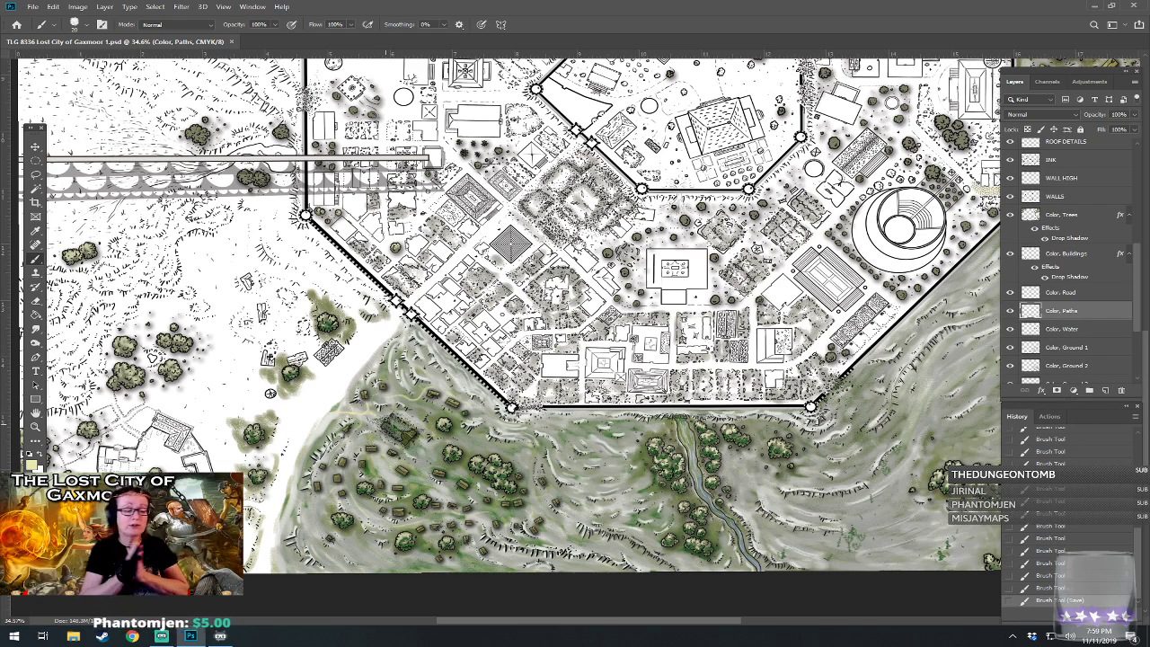
{"action": "scroll", "coordinate": [386, 424], "scroll_direction": "down", "scroll_amount": 6}
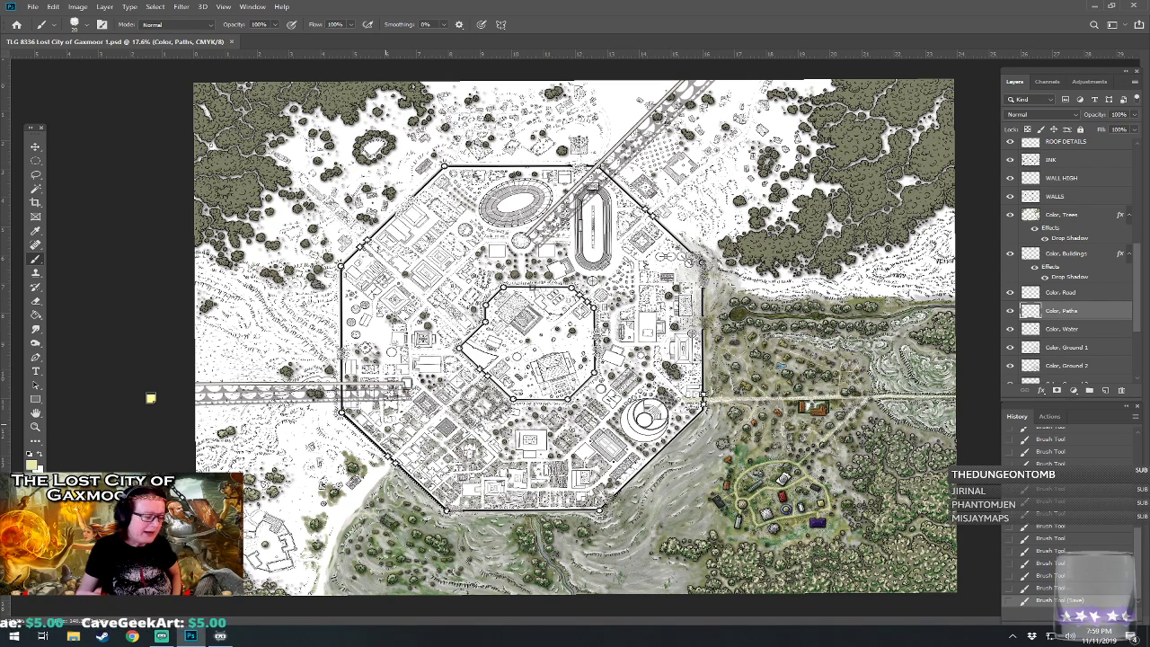
{"action": "scroll", "coordinate": [420, 401], "scroll_direction": "up", "scroll_amount": 6}
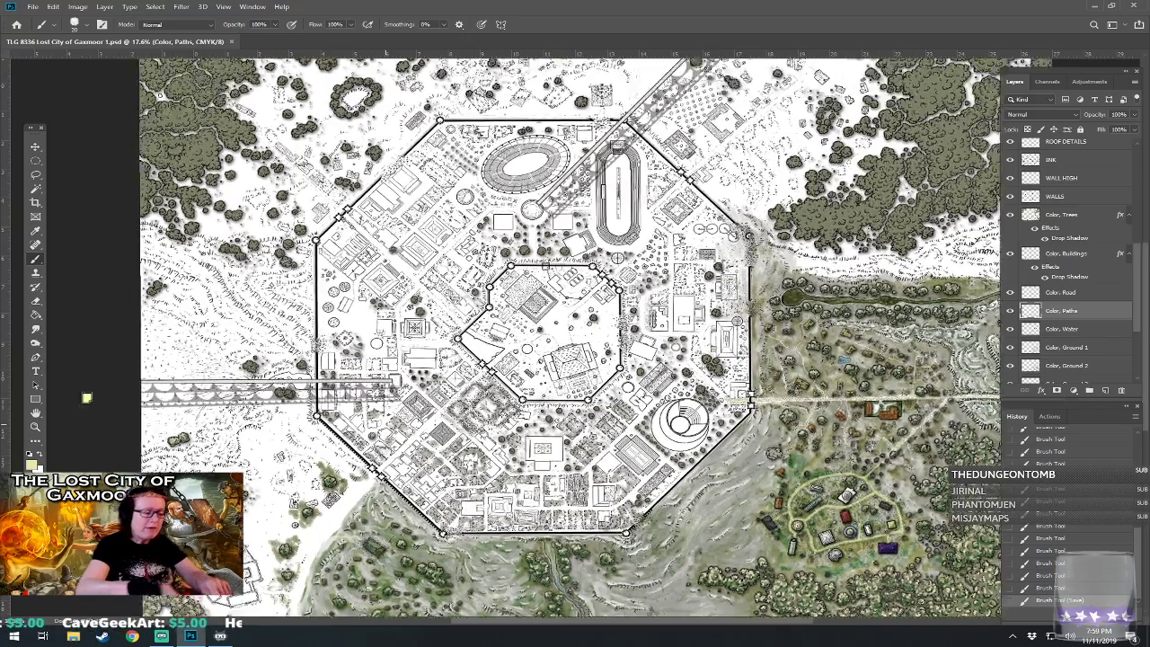
{"action": "left_click_drag", "start_coordinate": [420, 401], "coordinate": [689, 228]}
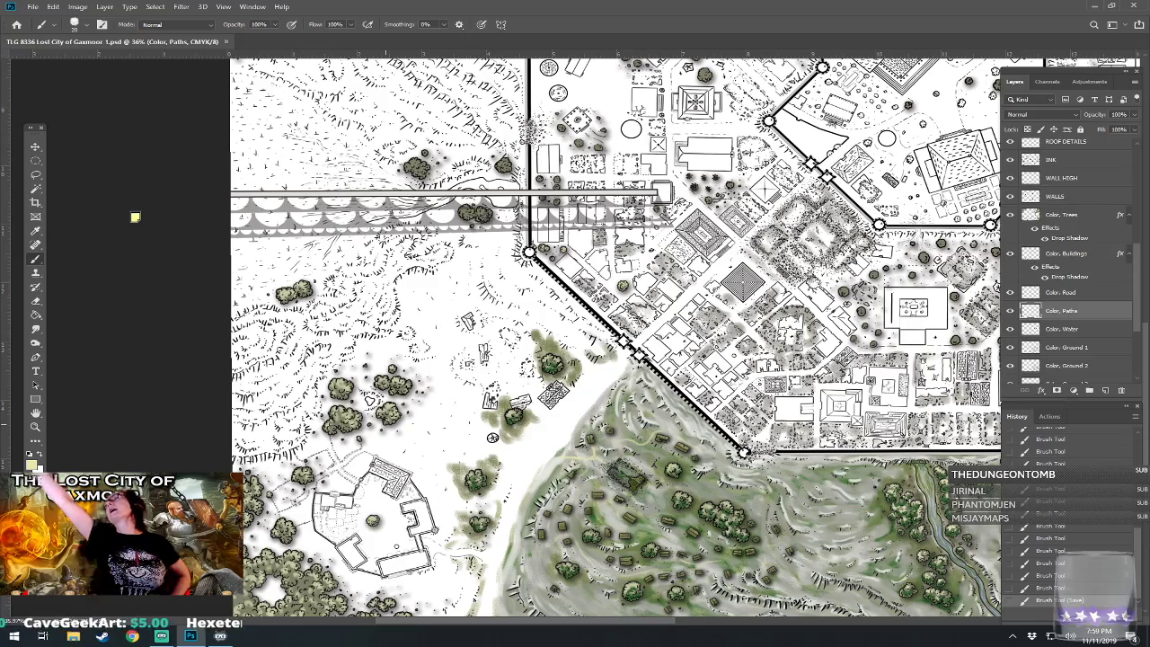
{"action": "left_click_drag", "start_coordinate": [135, 216], "coordinate": [244, 214]}
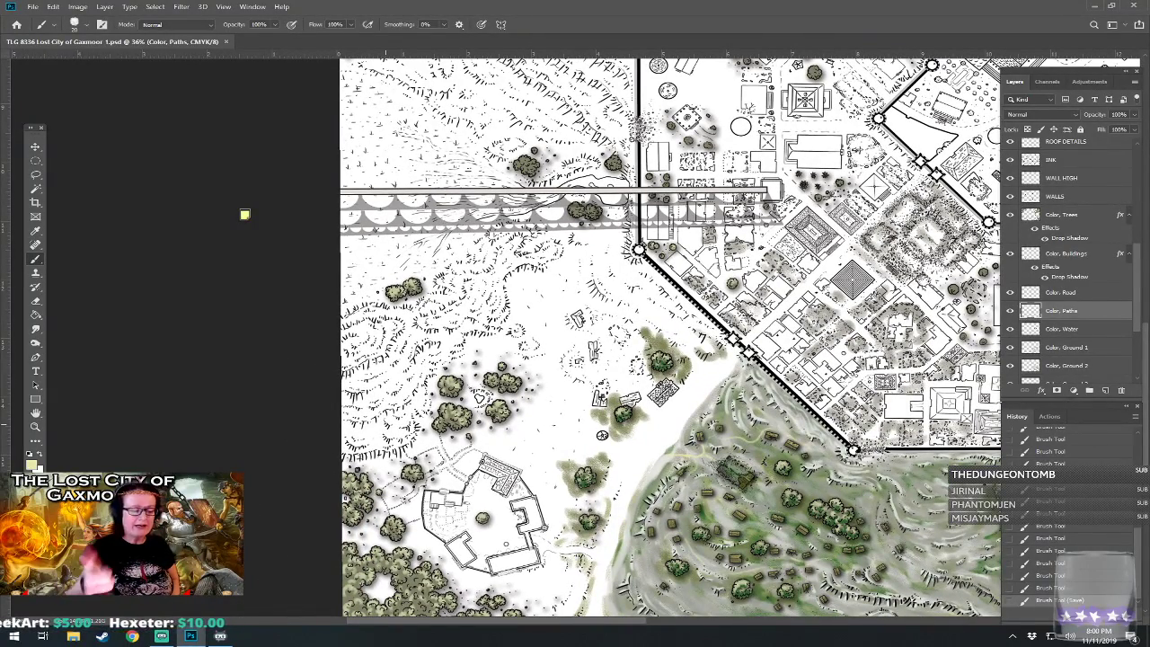
{"action": "left_click_drag", "start_coordinate": [245, 214], "coordinate": [172, 397]}
{"action": "scroll", "coordinate": [329, 469], "scroll_direction": "up", "scroll_amount": 4}
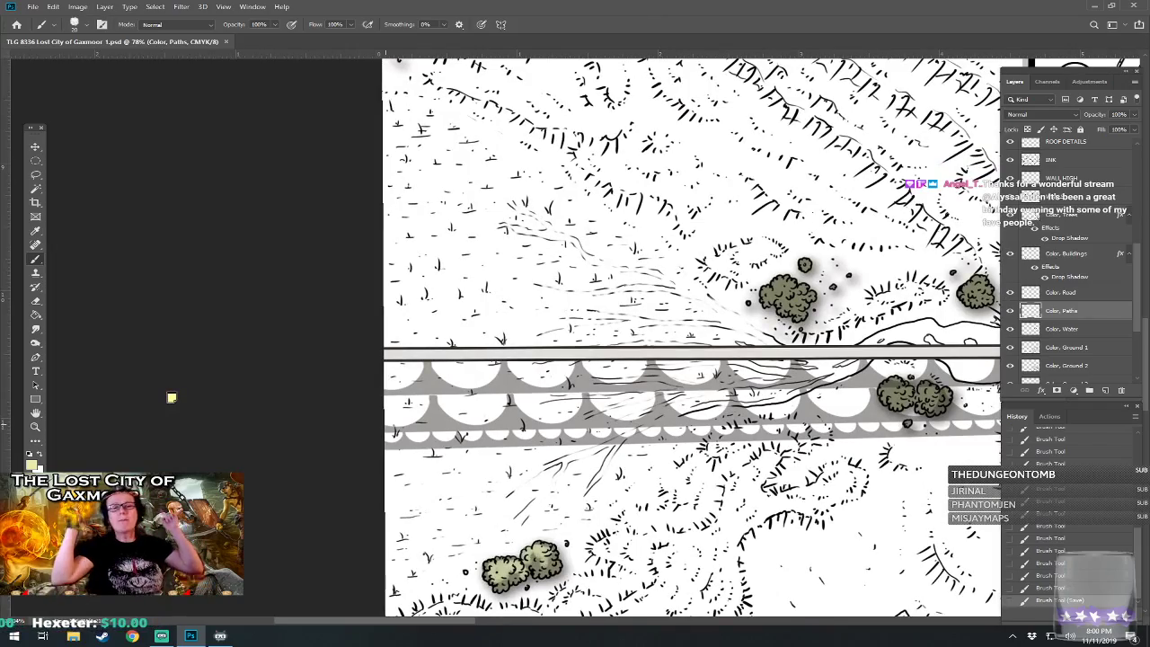
{"action": "scroll", "coordinate": [171, 397], "scroll_direction": "down", "scroll_amount": 8}
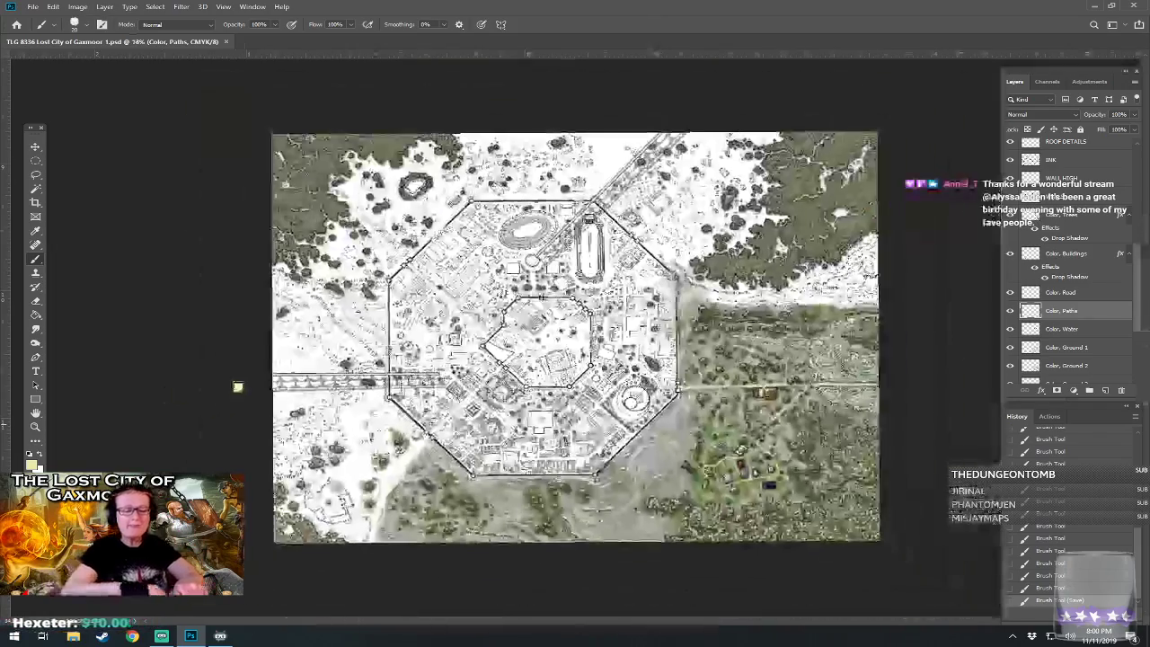
{"action": "scroll", "coordinate": [238, 388], "scroll_direction": "up", "scroll_amount": 2}
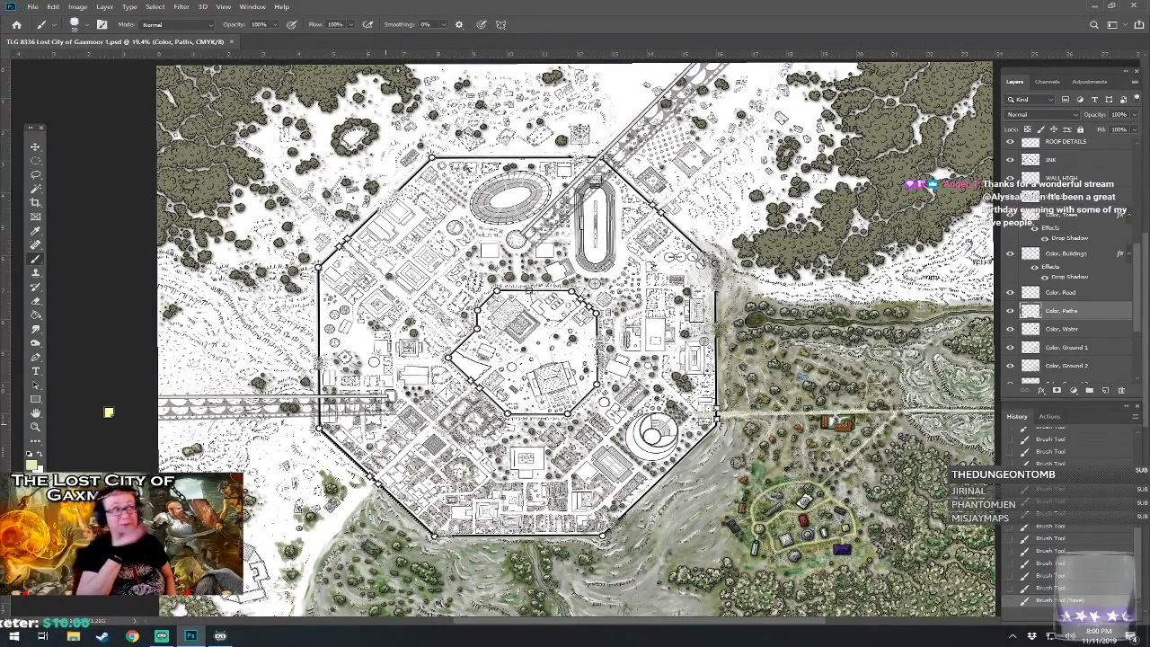
{"action": "left_click_drag", "start_coordinate": [109, 413], "coordinate": [74, 389]}
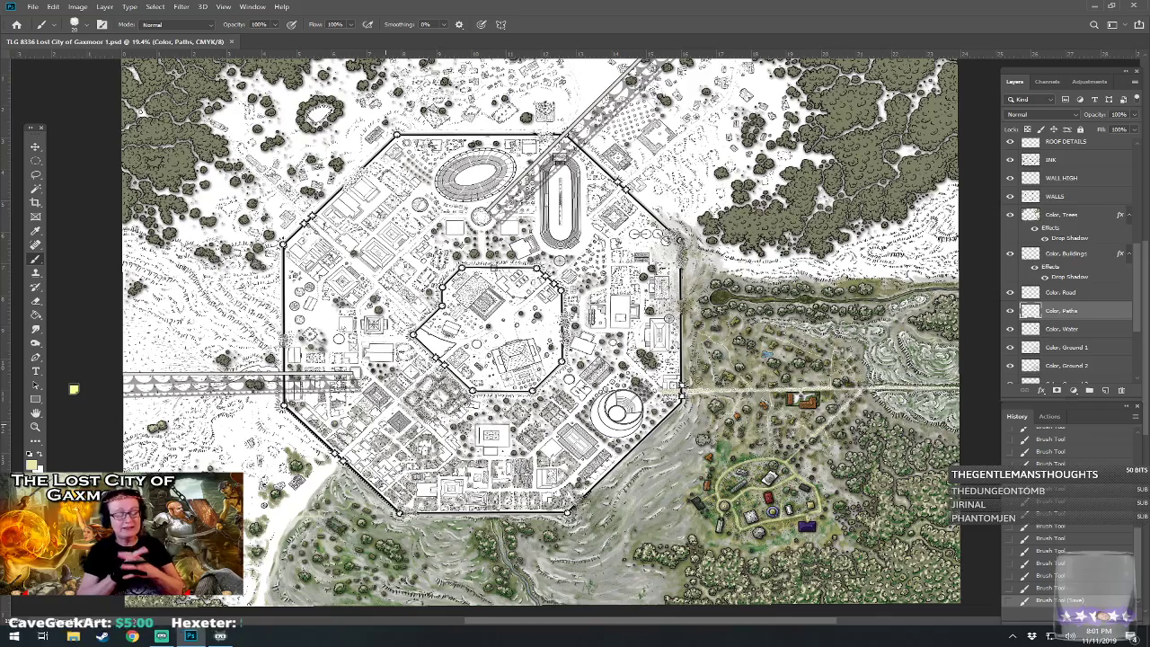
{"action": "scroll", "coordinate": [128, 396], "scroll_direction": "down", "scroll_amount": 3}
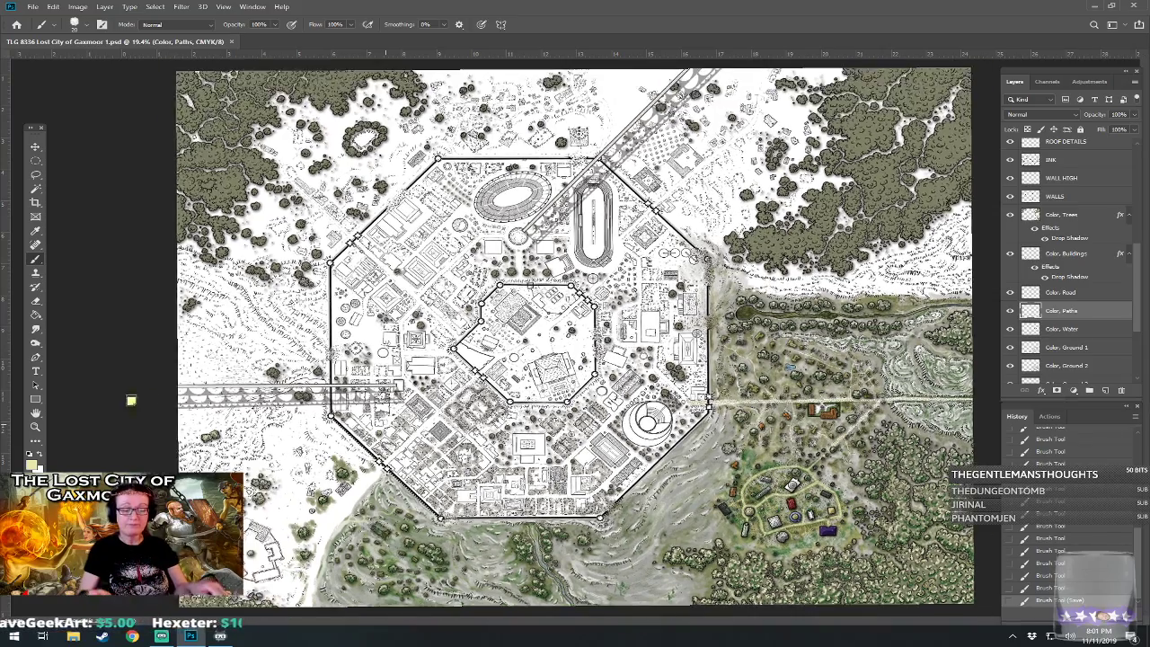
{"action": "scroll", "coordinate": [221, 389], "scroll_direction": "up", "scroll_amount": 2}
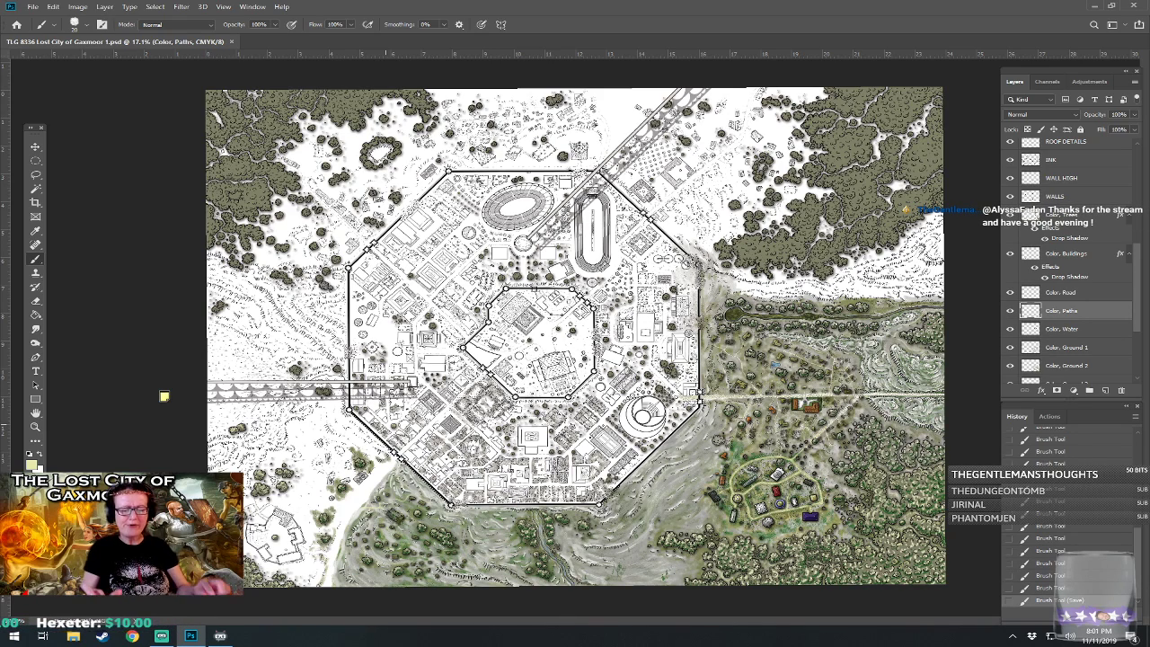
{"action": "key", "text": "ctrl+0"}
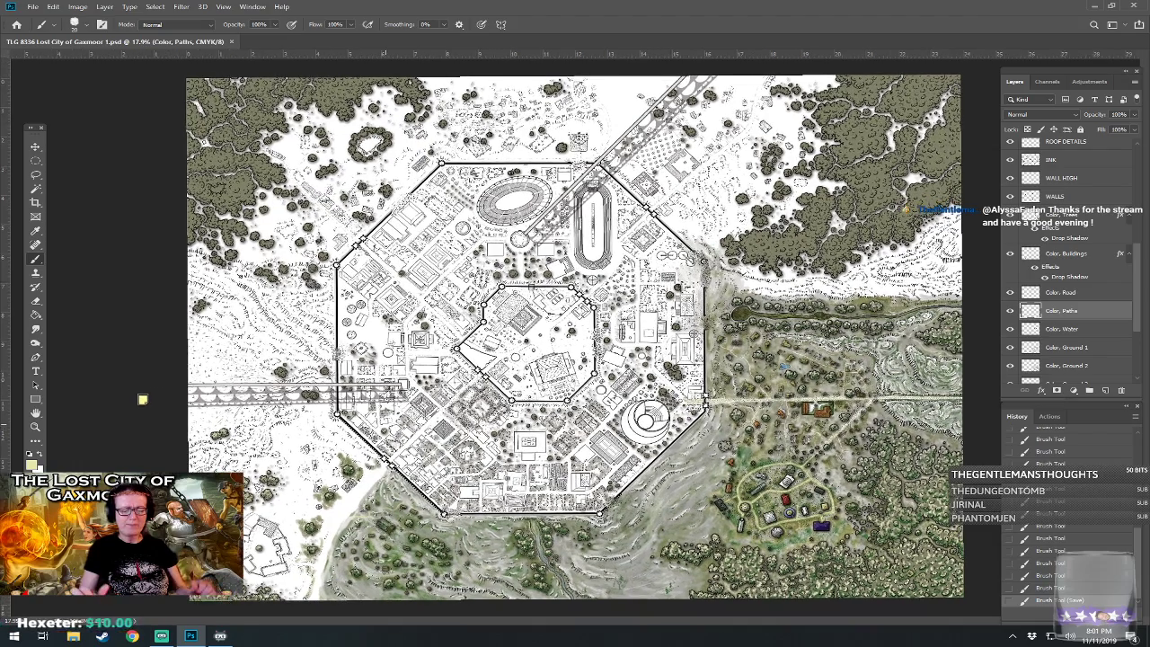